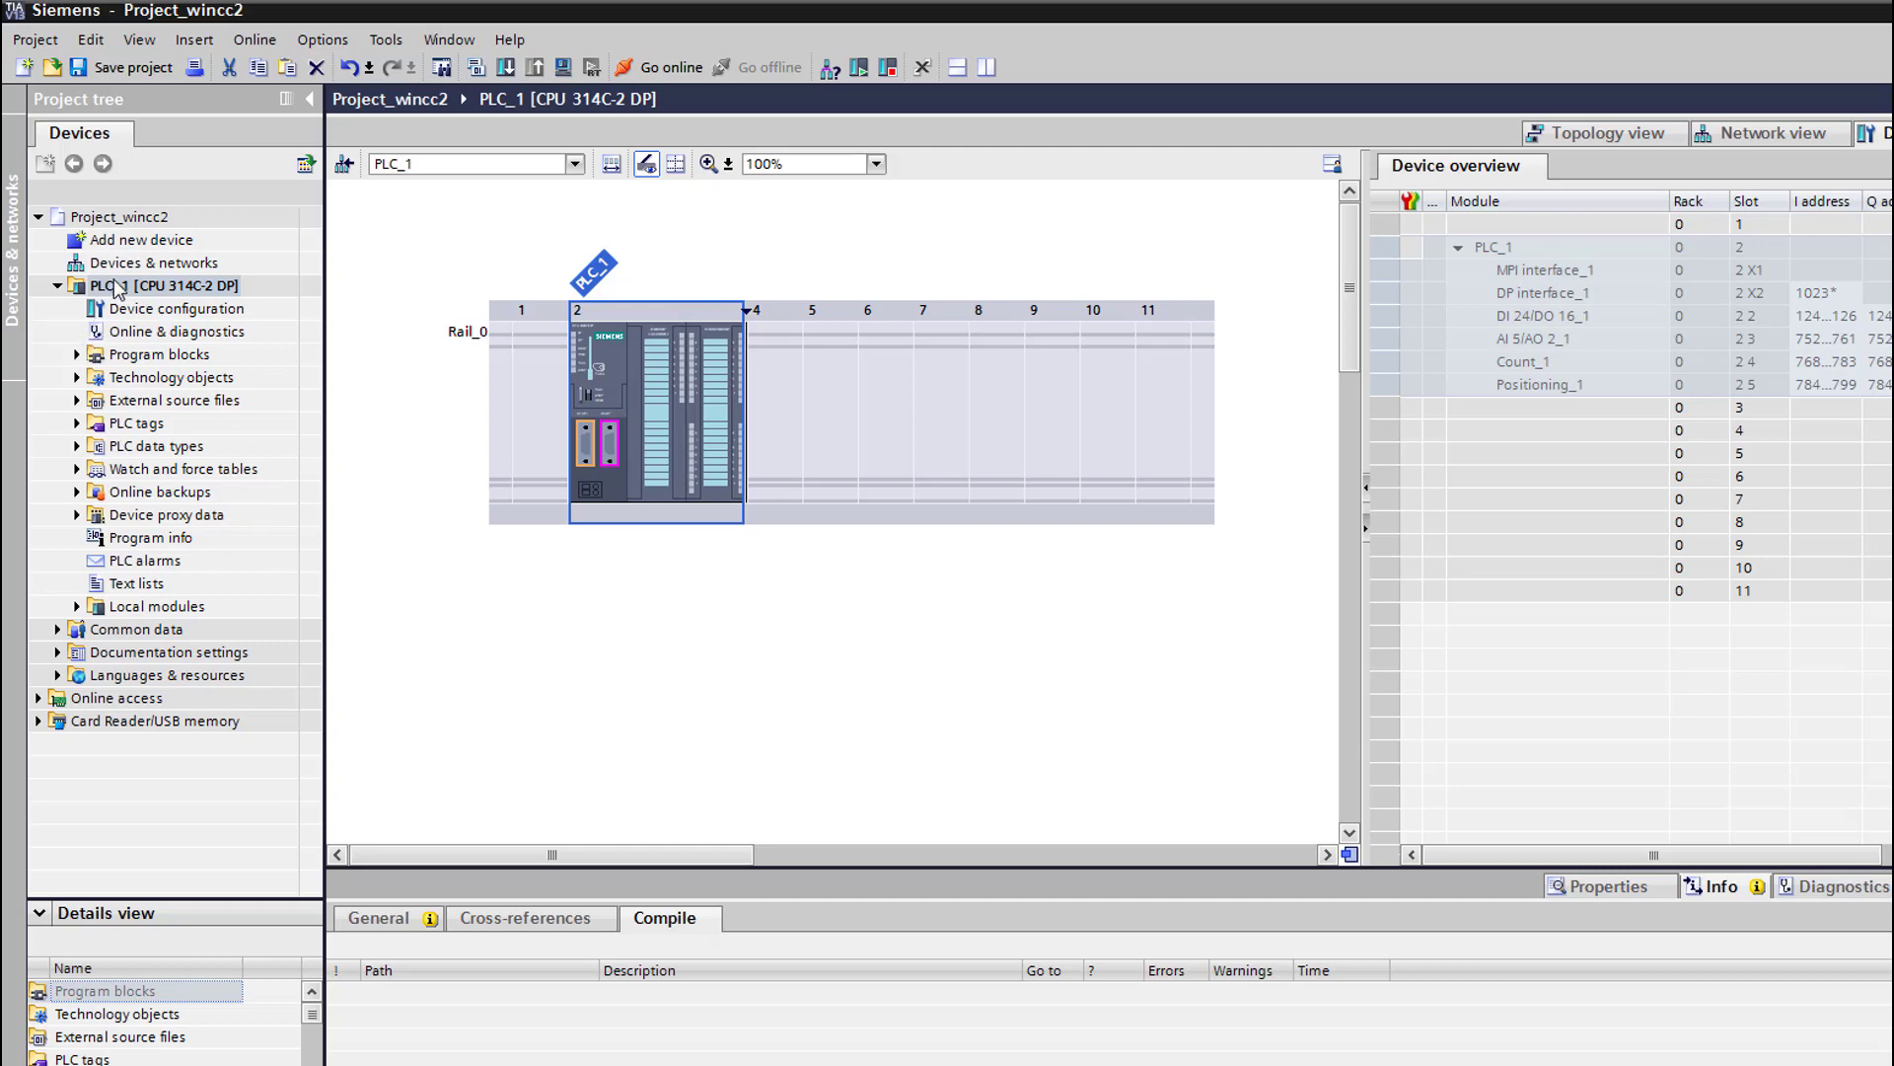
# Add a new HMI device: SIMATIC Basic Panel, 10" Display, KTP1000 Basic, article 6AV6 647-0AE11-3AX0, with the device wizard enabled
pyautogui.doubleClick(131, 241)
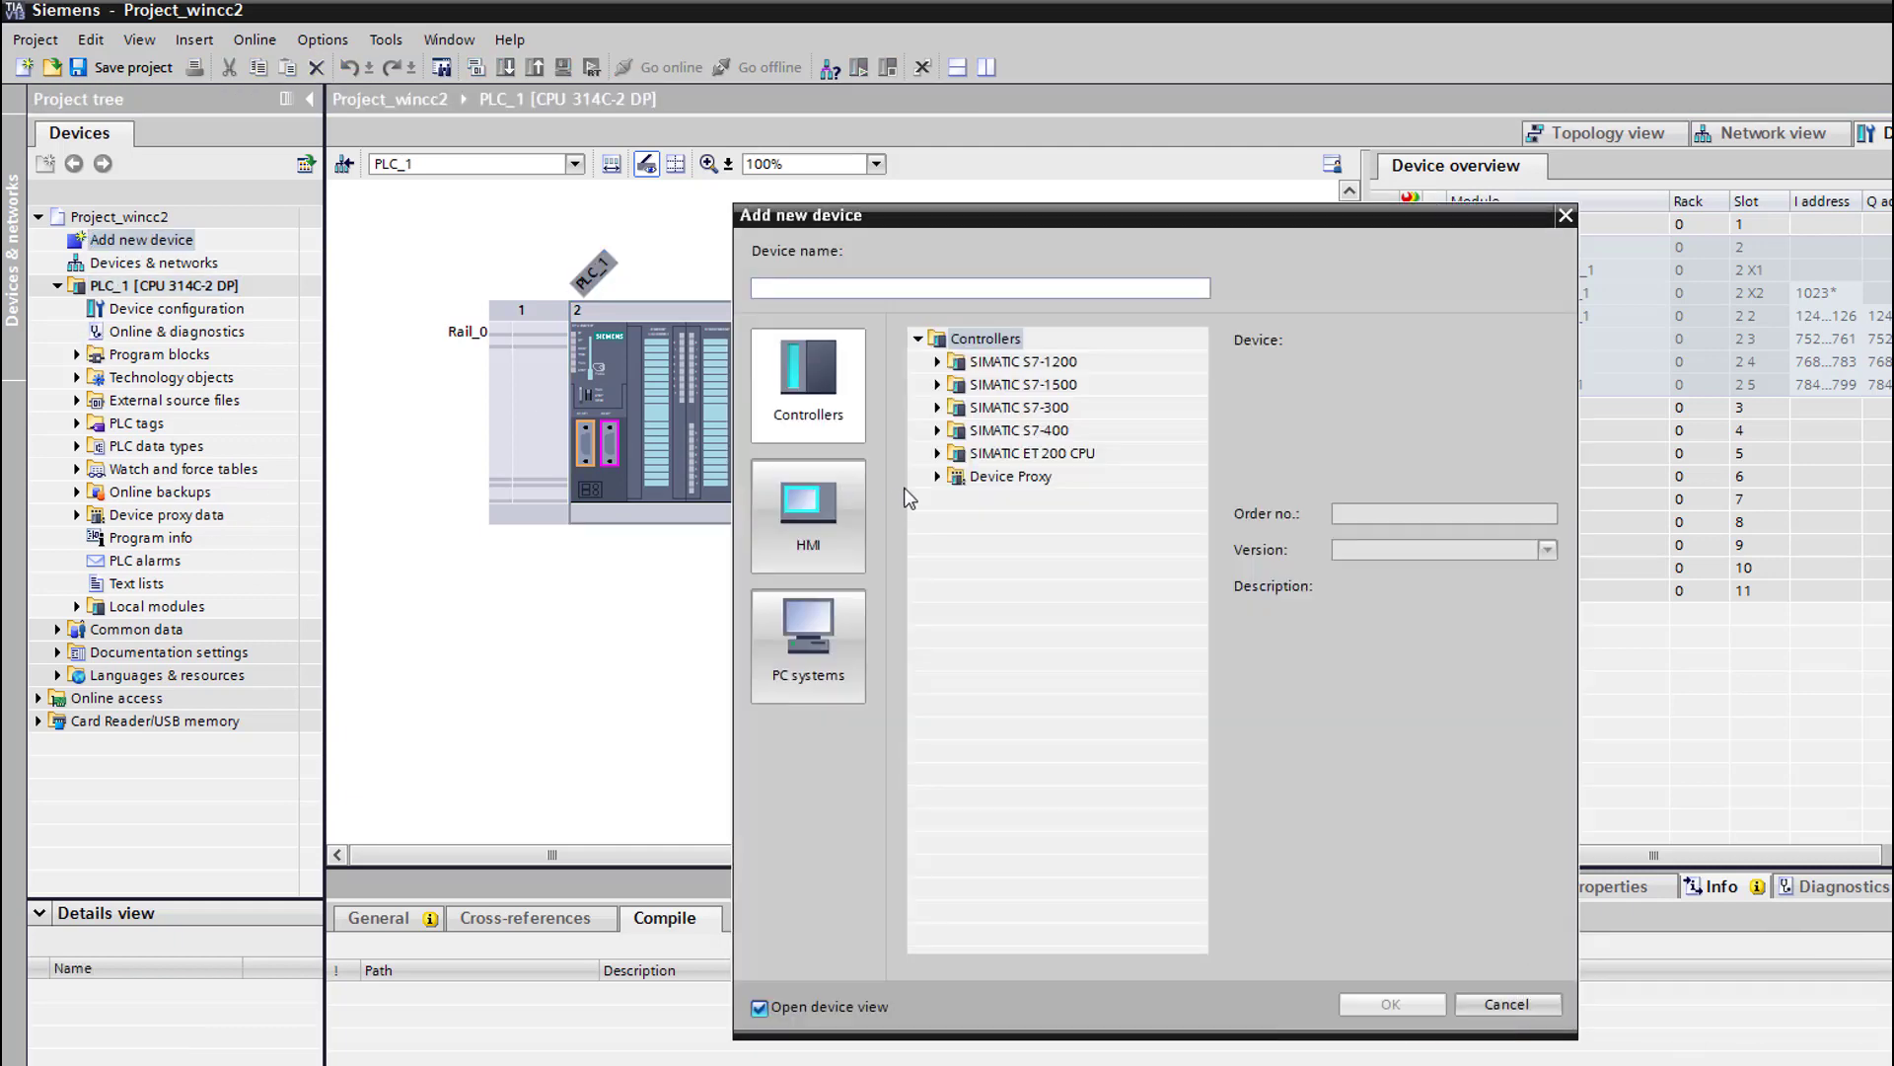
pyautogui.click(837, 533)
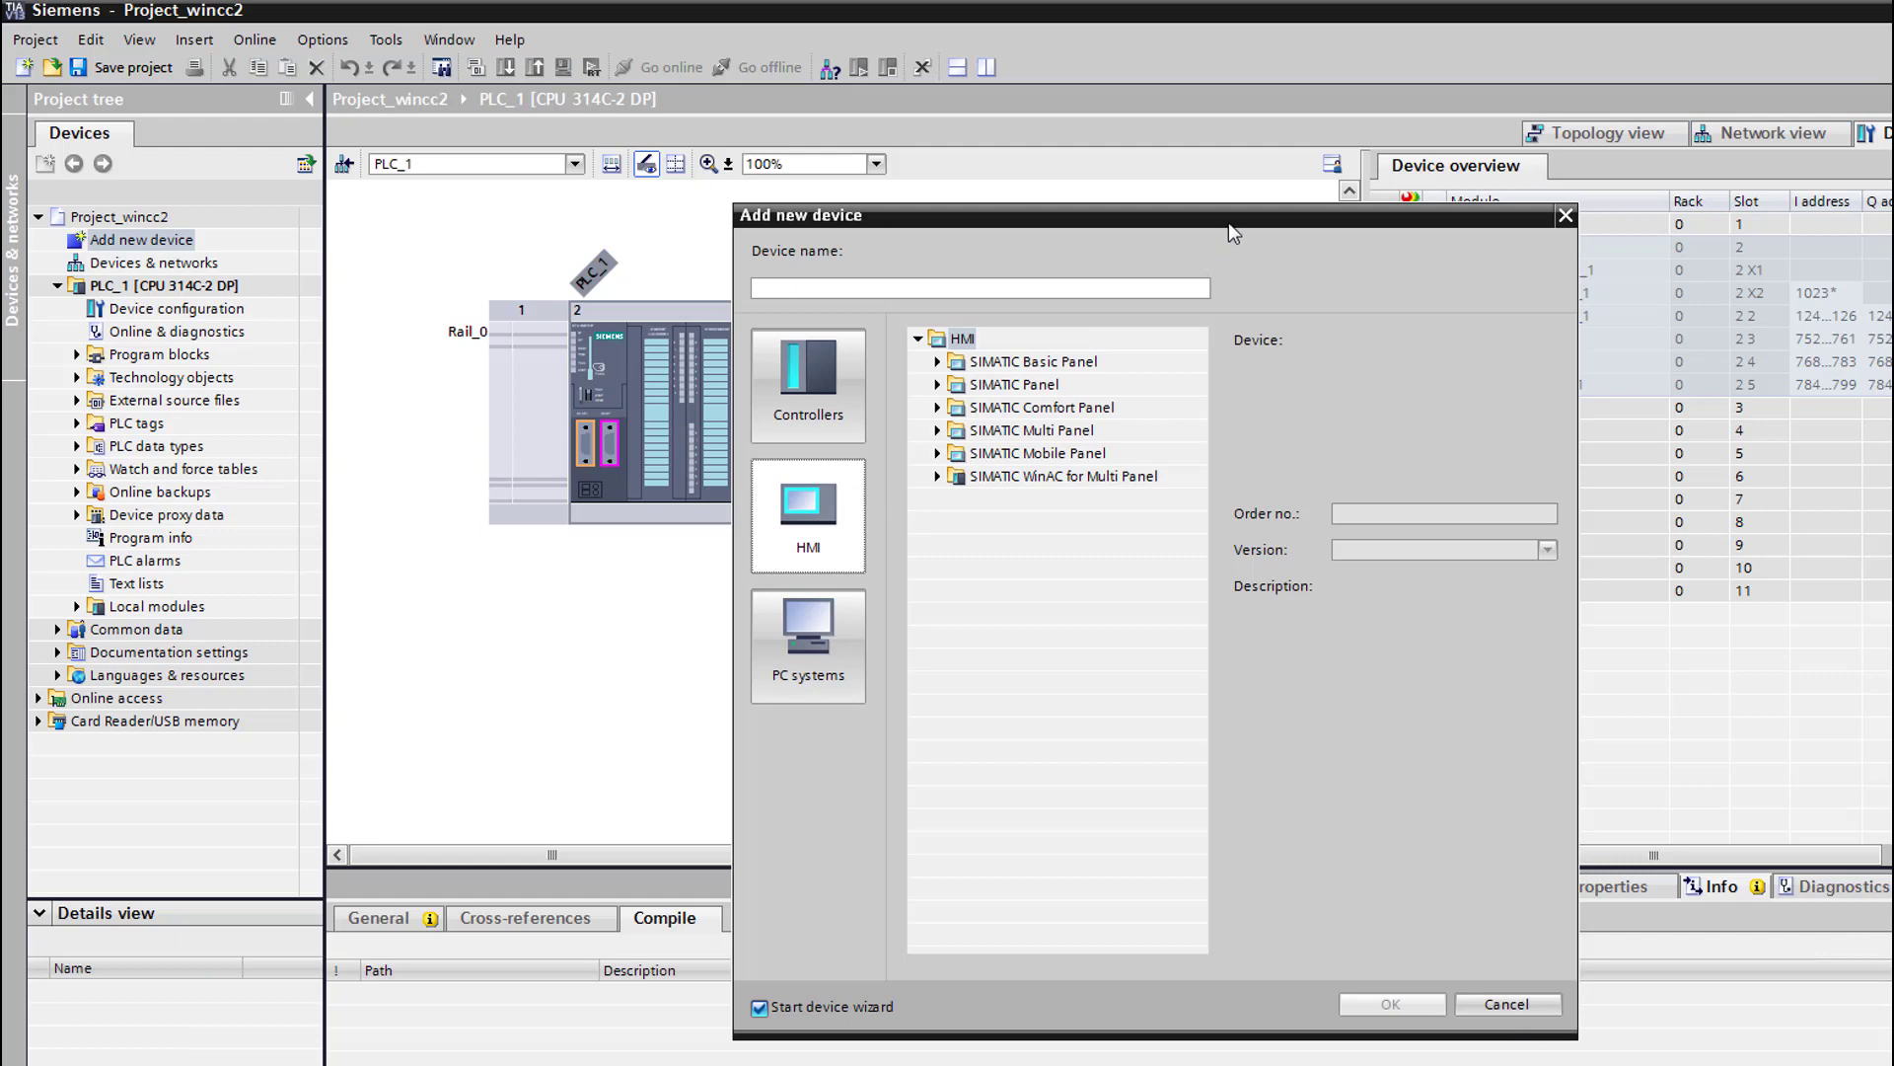
pyautogui.moveTo(1228, 222); pyautogui.dragTo(1016, 144)
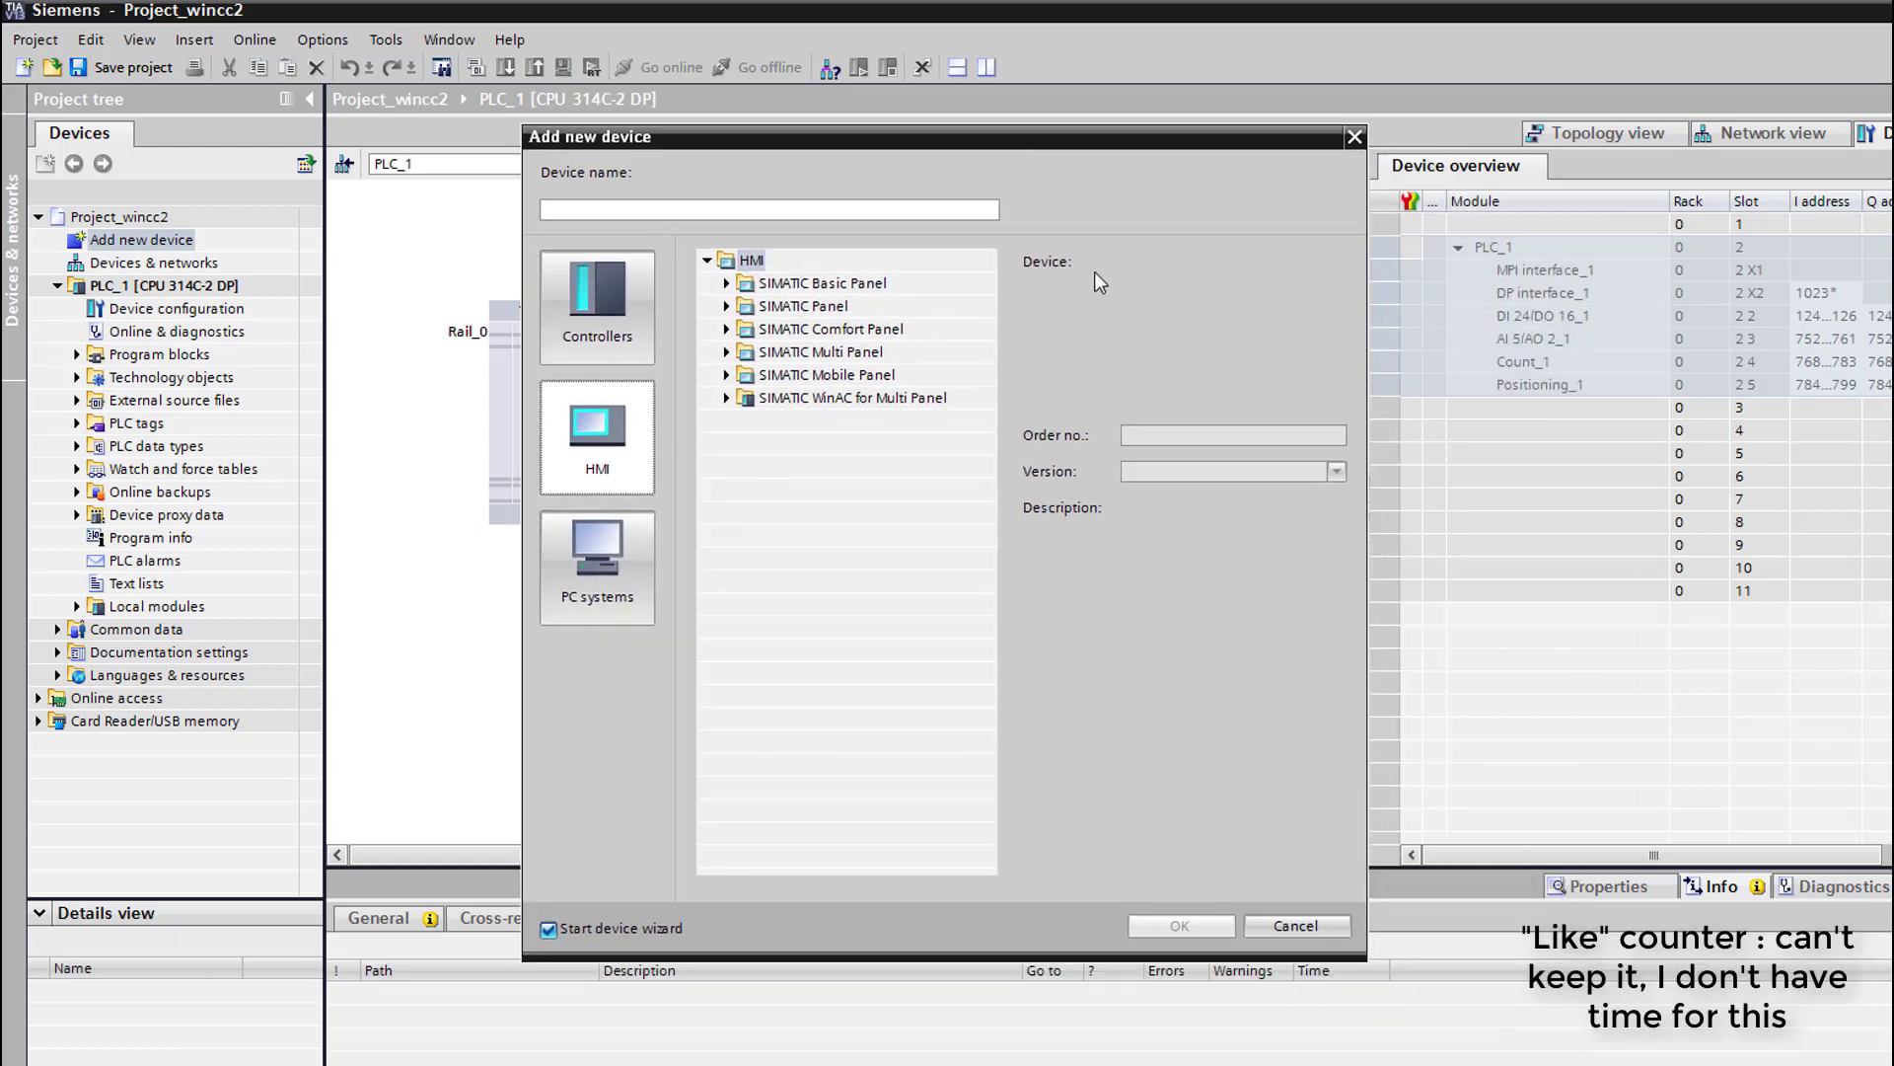
pyautogui.click(621, 569)
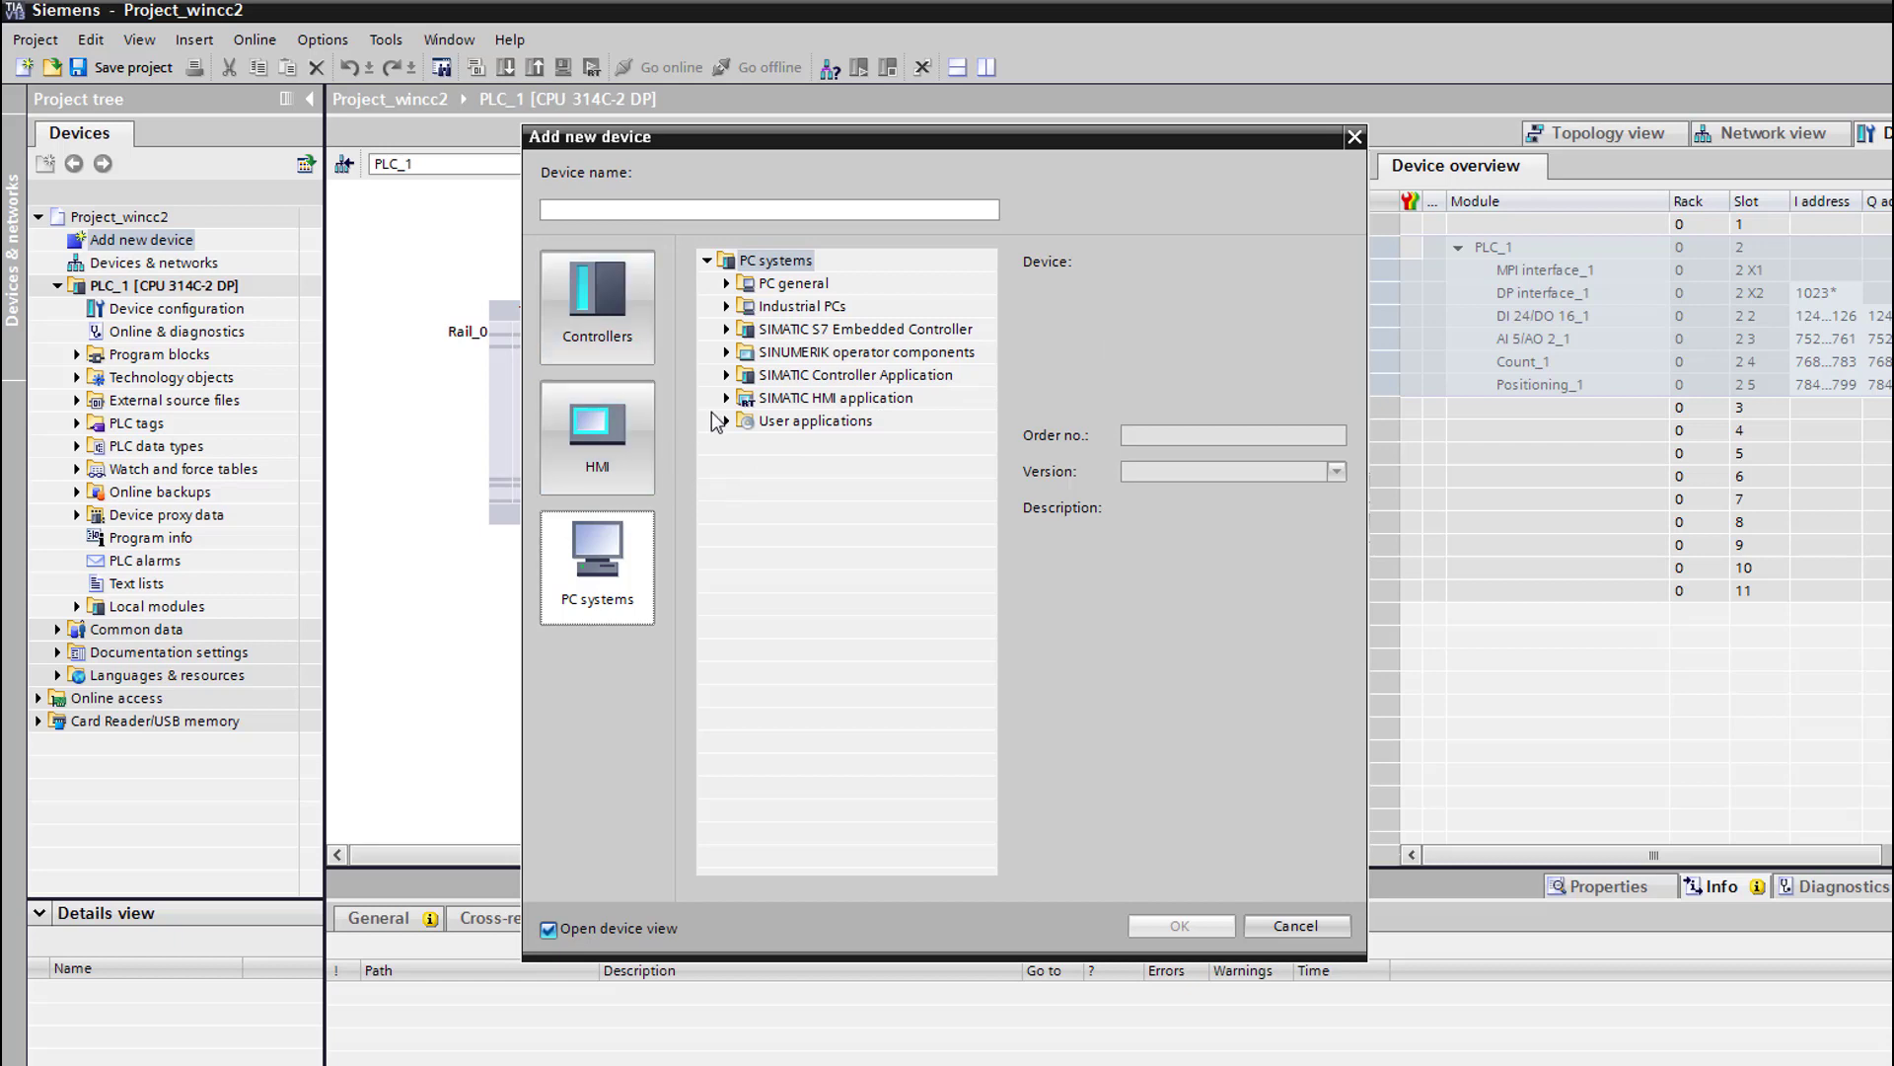
pyautogui.click(597, 456)
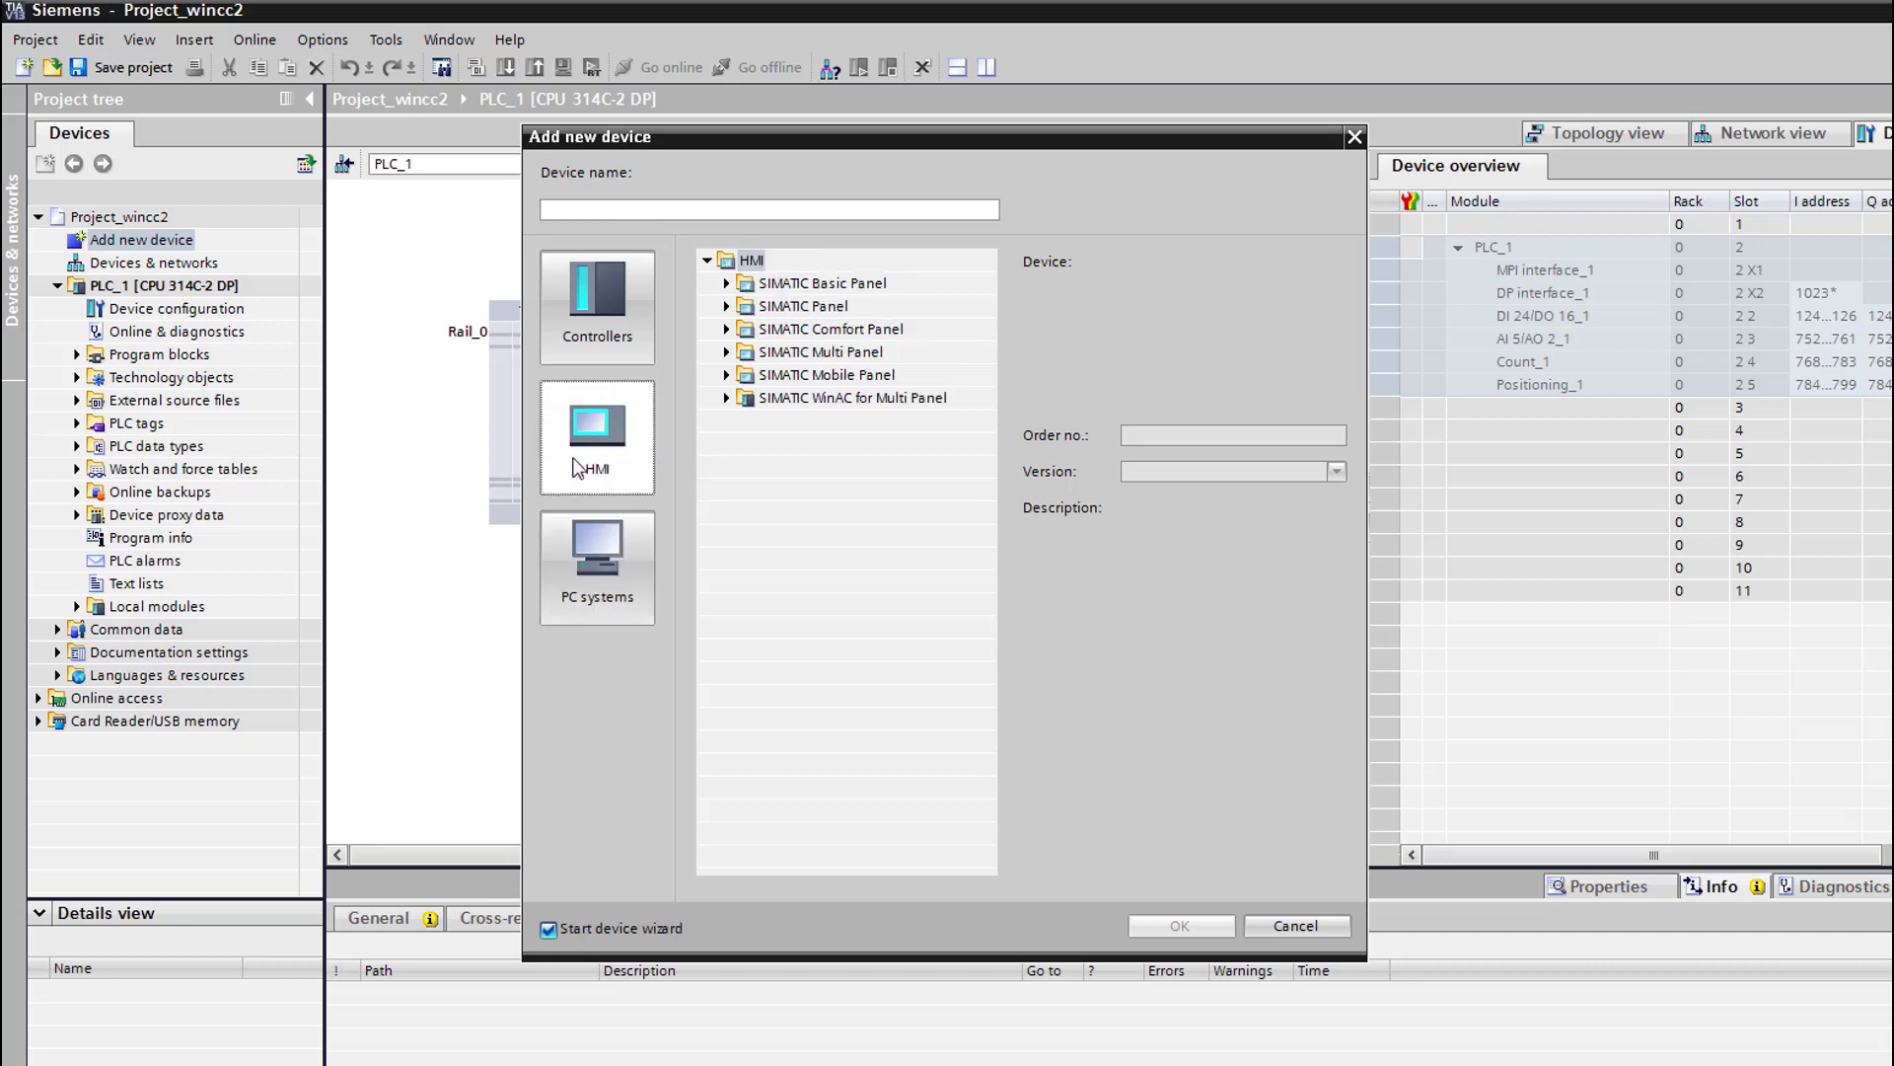
pyautogui.click(726, 284)
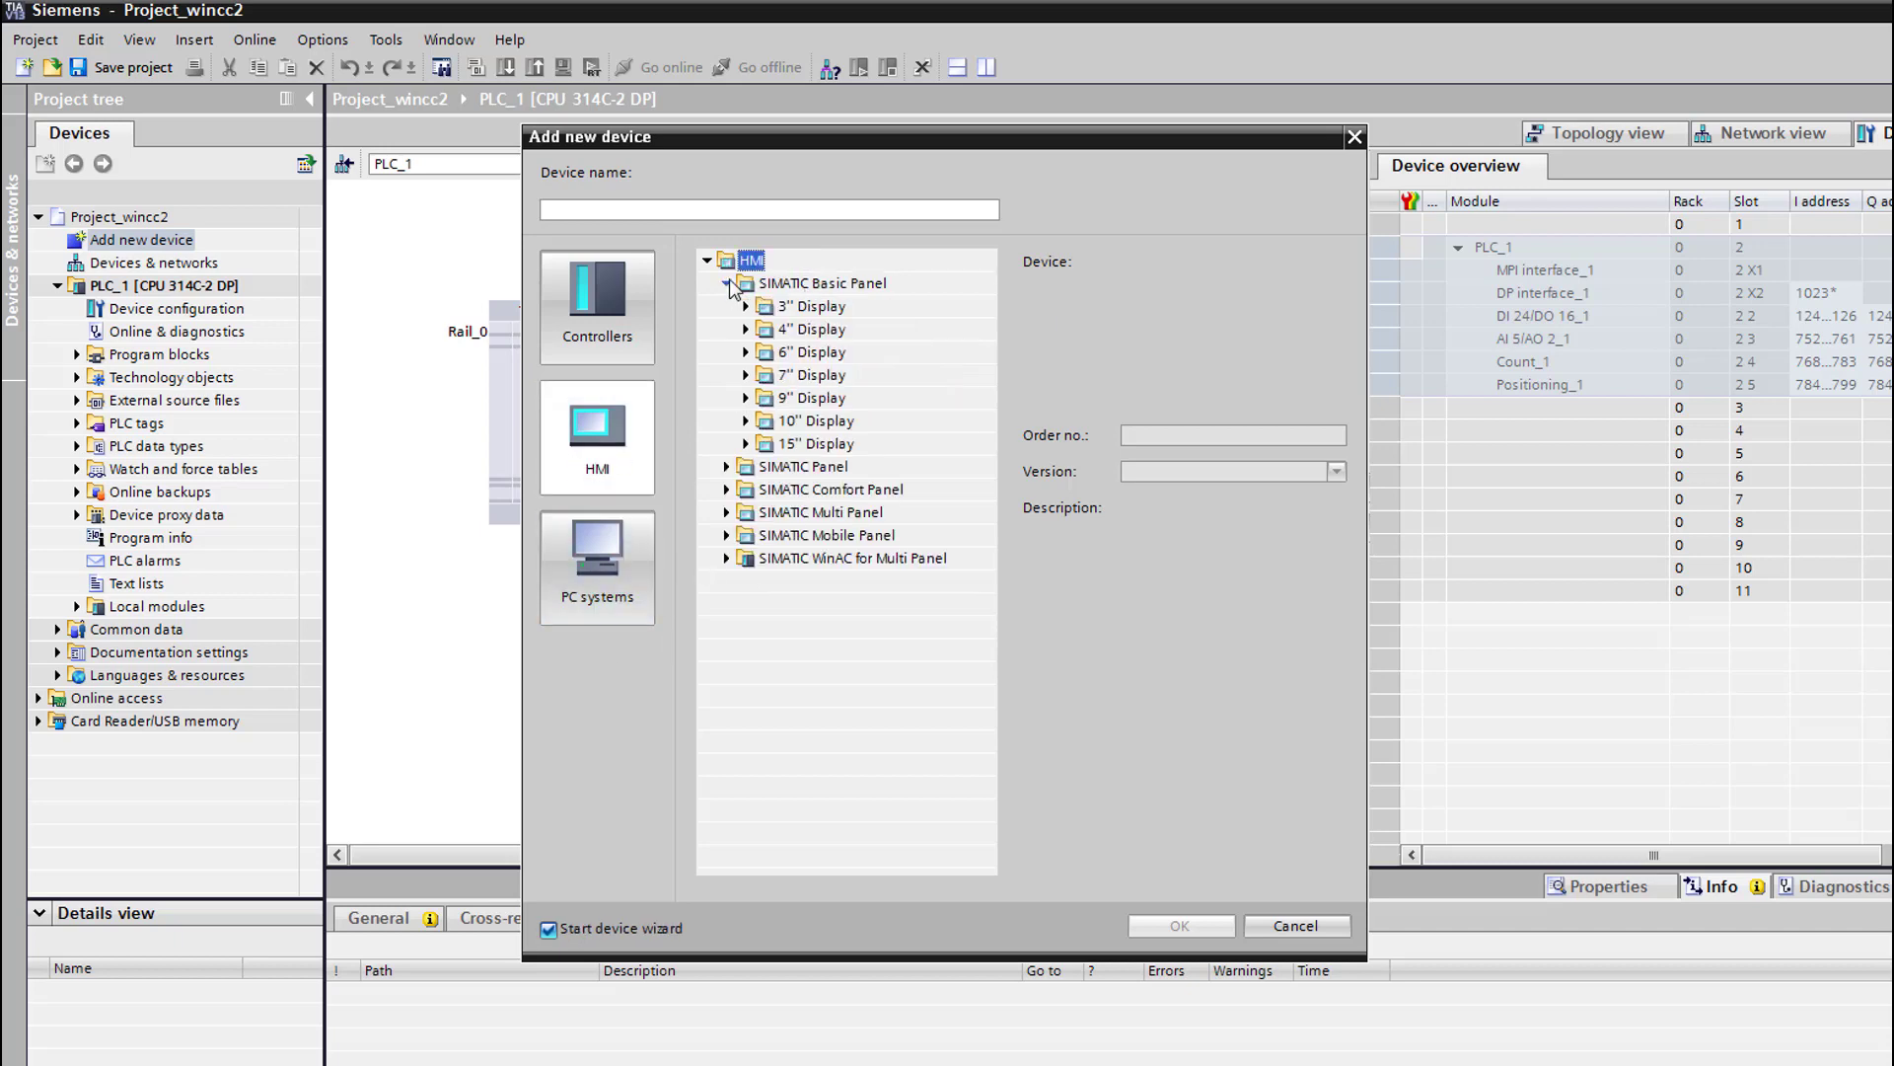
pyautogui.click(745, 422)
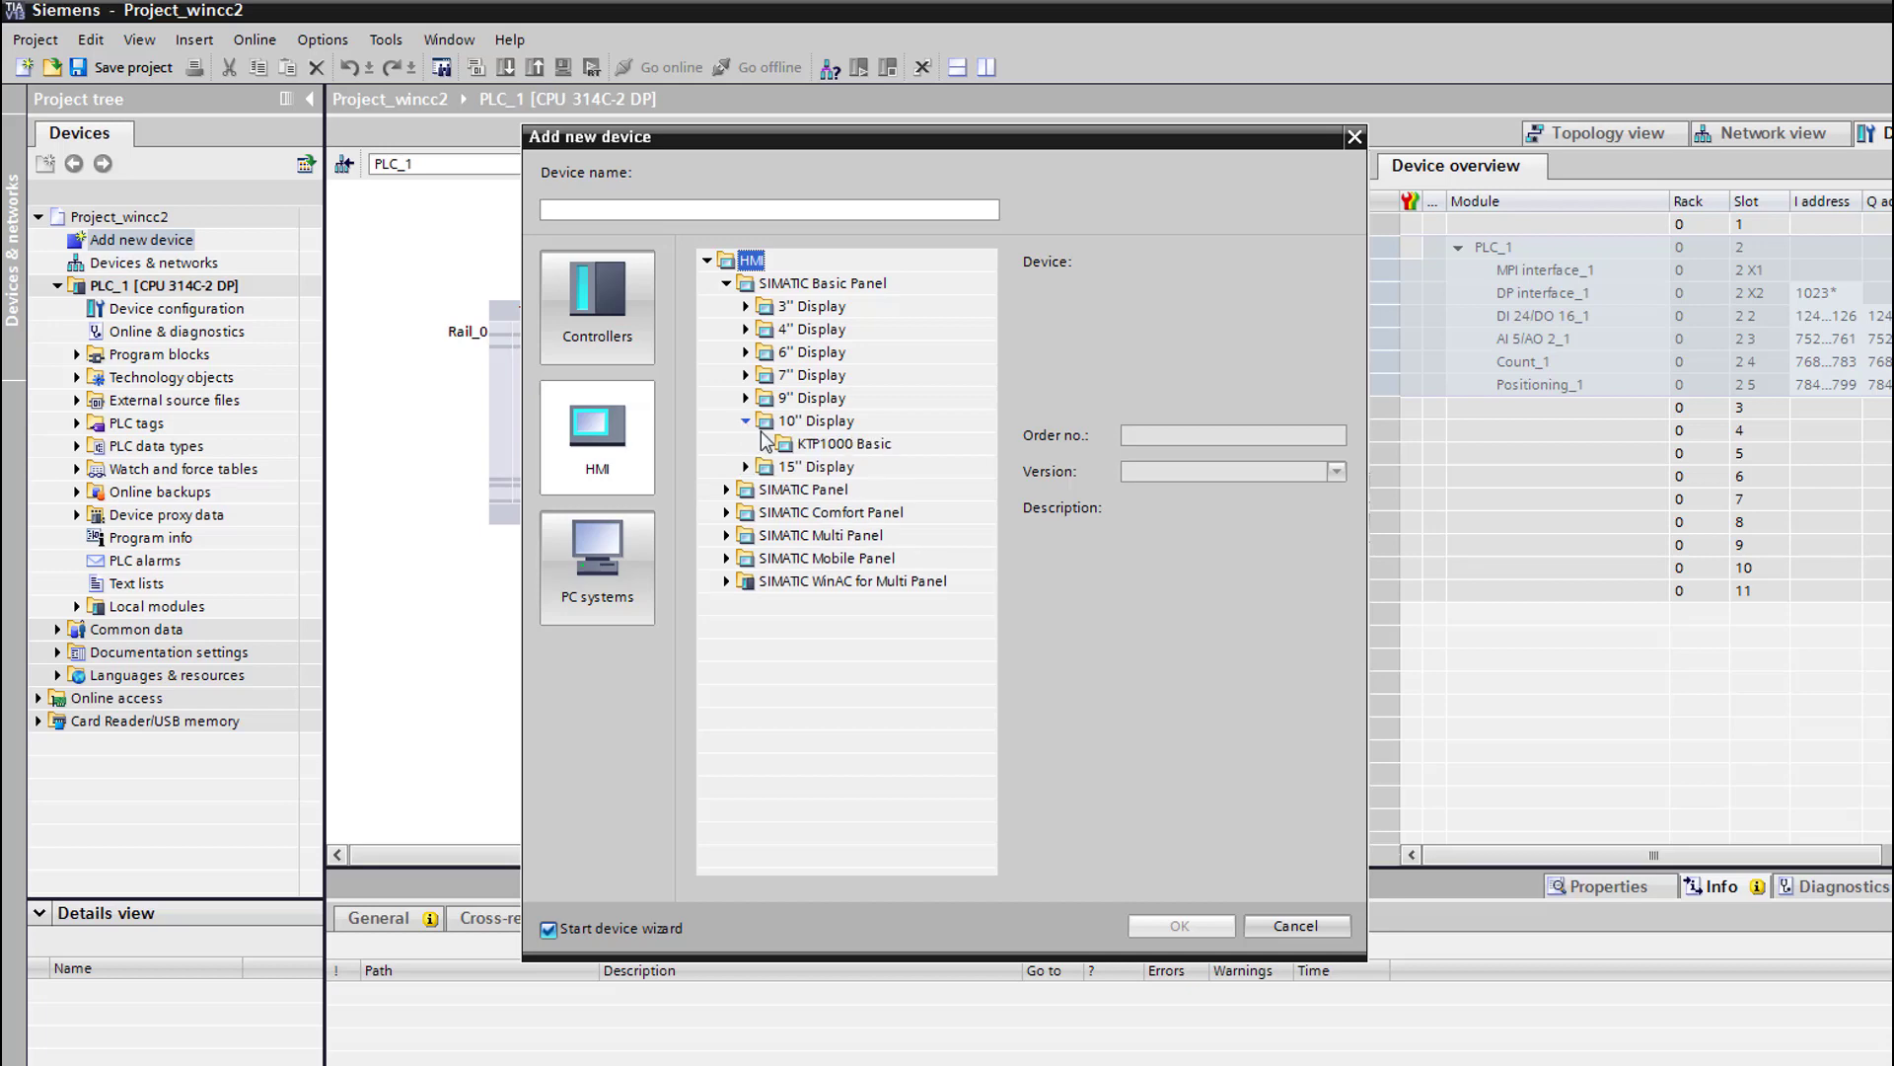
pyautogui.click(766, 445)
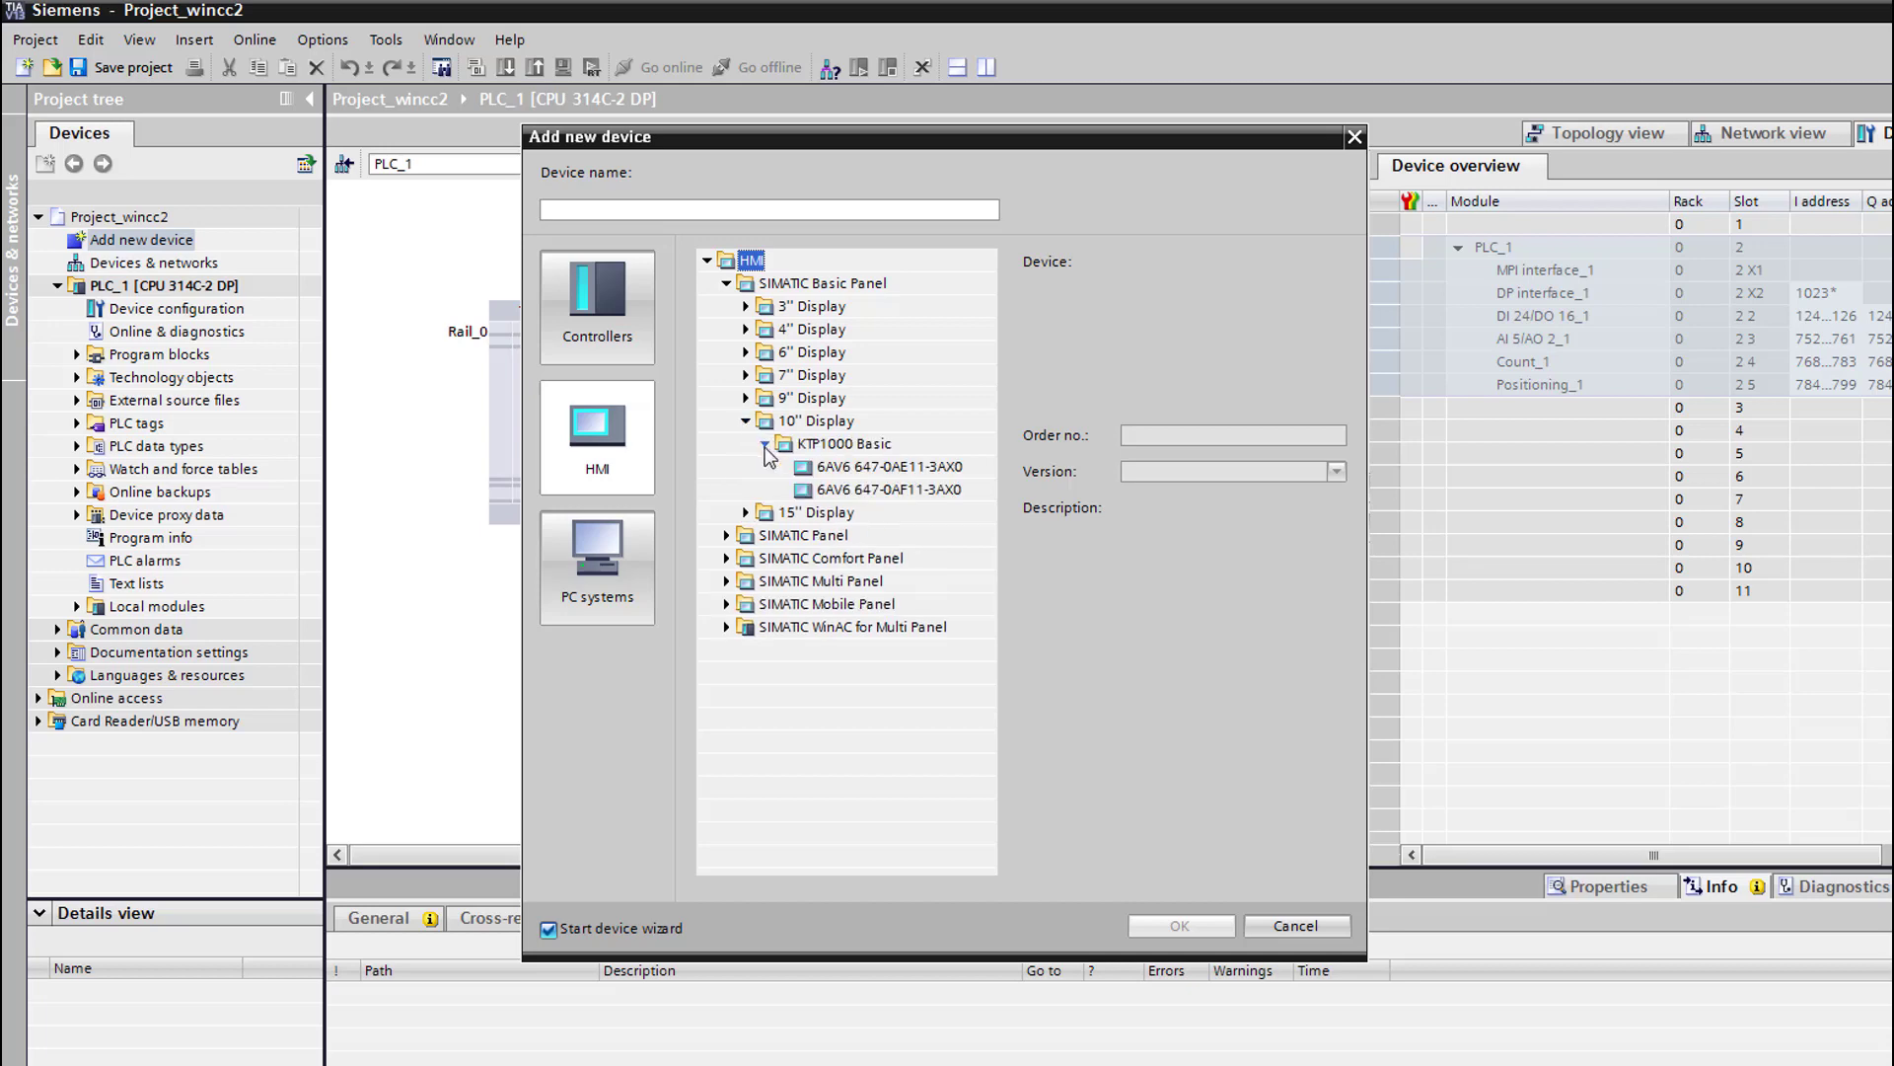
pyautogui.click(836, 468)
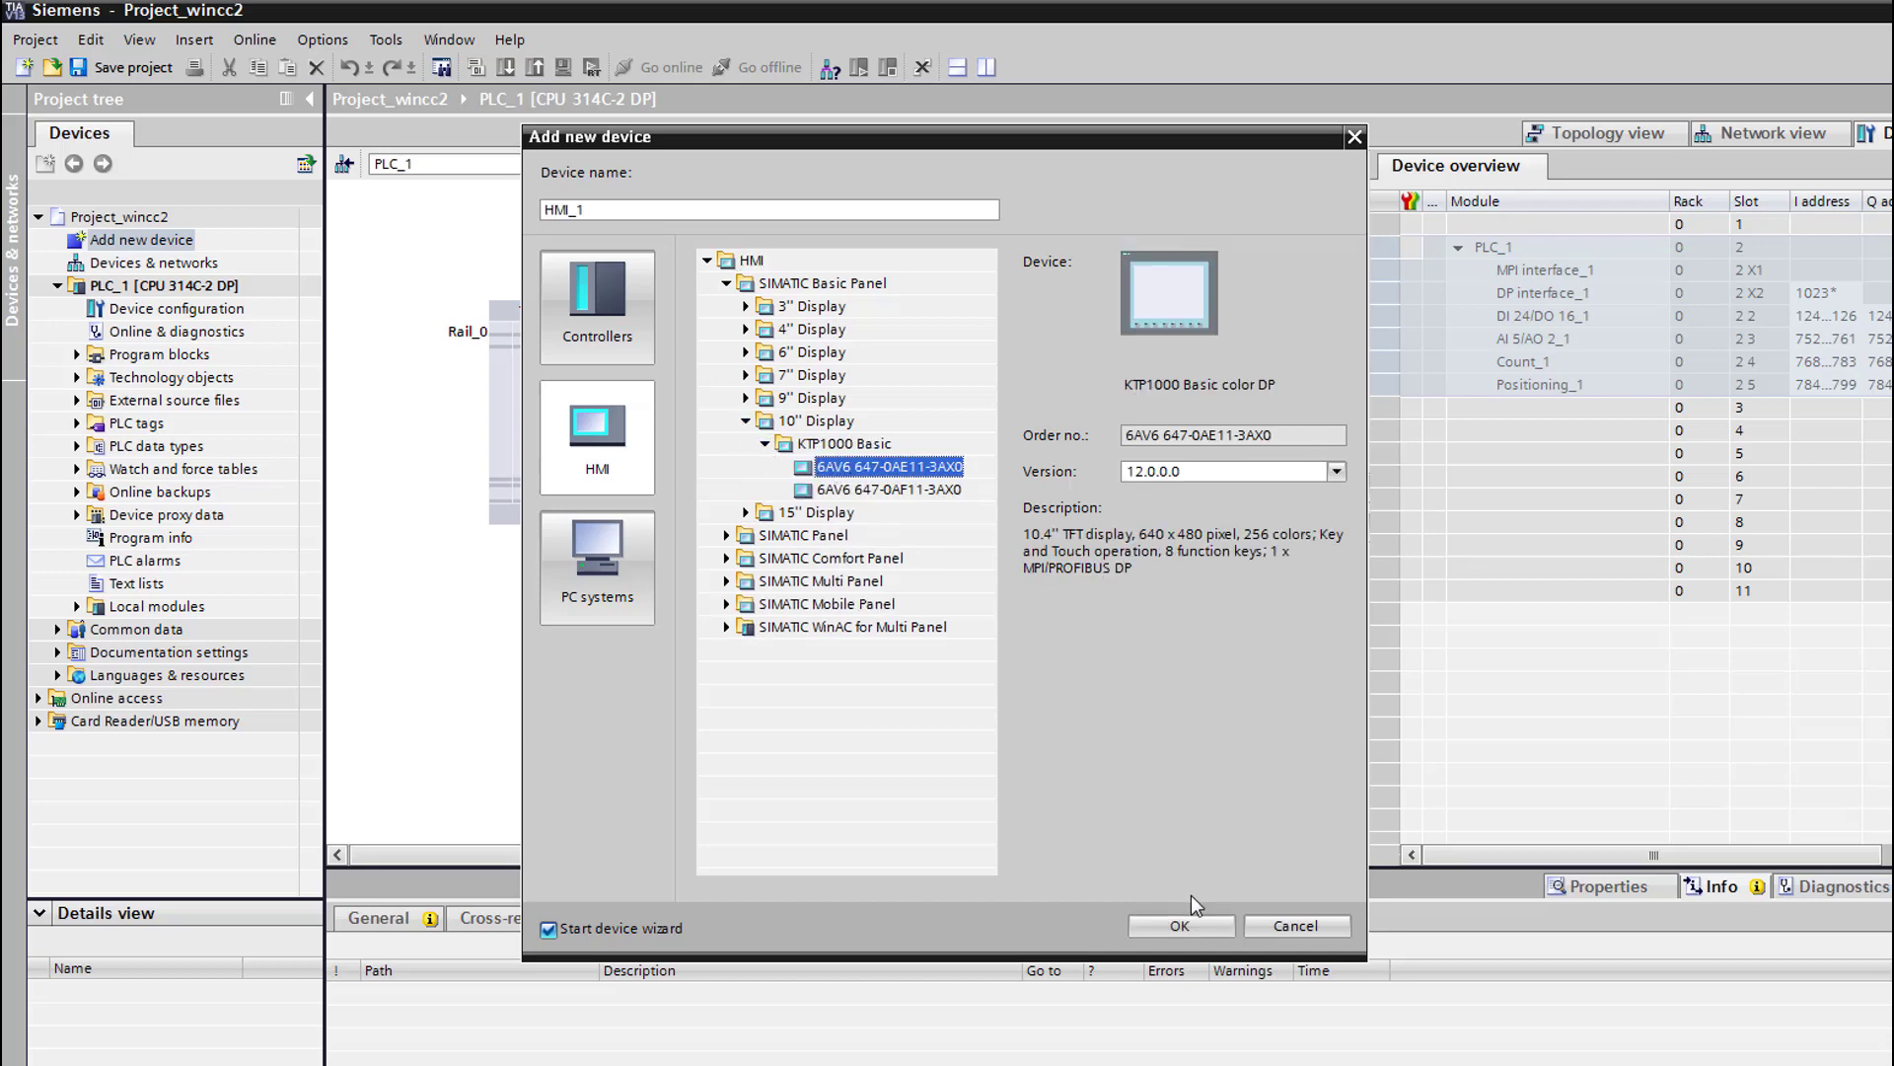
pyautogui.click(1184, 924)
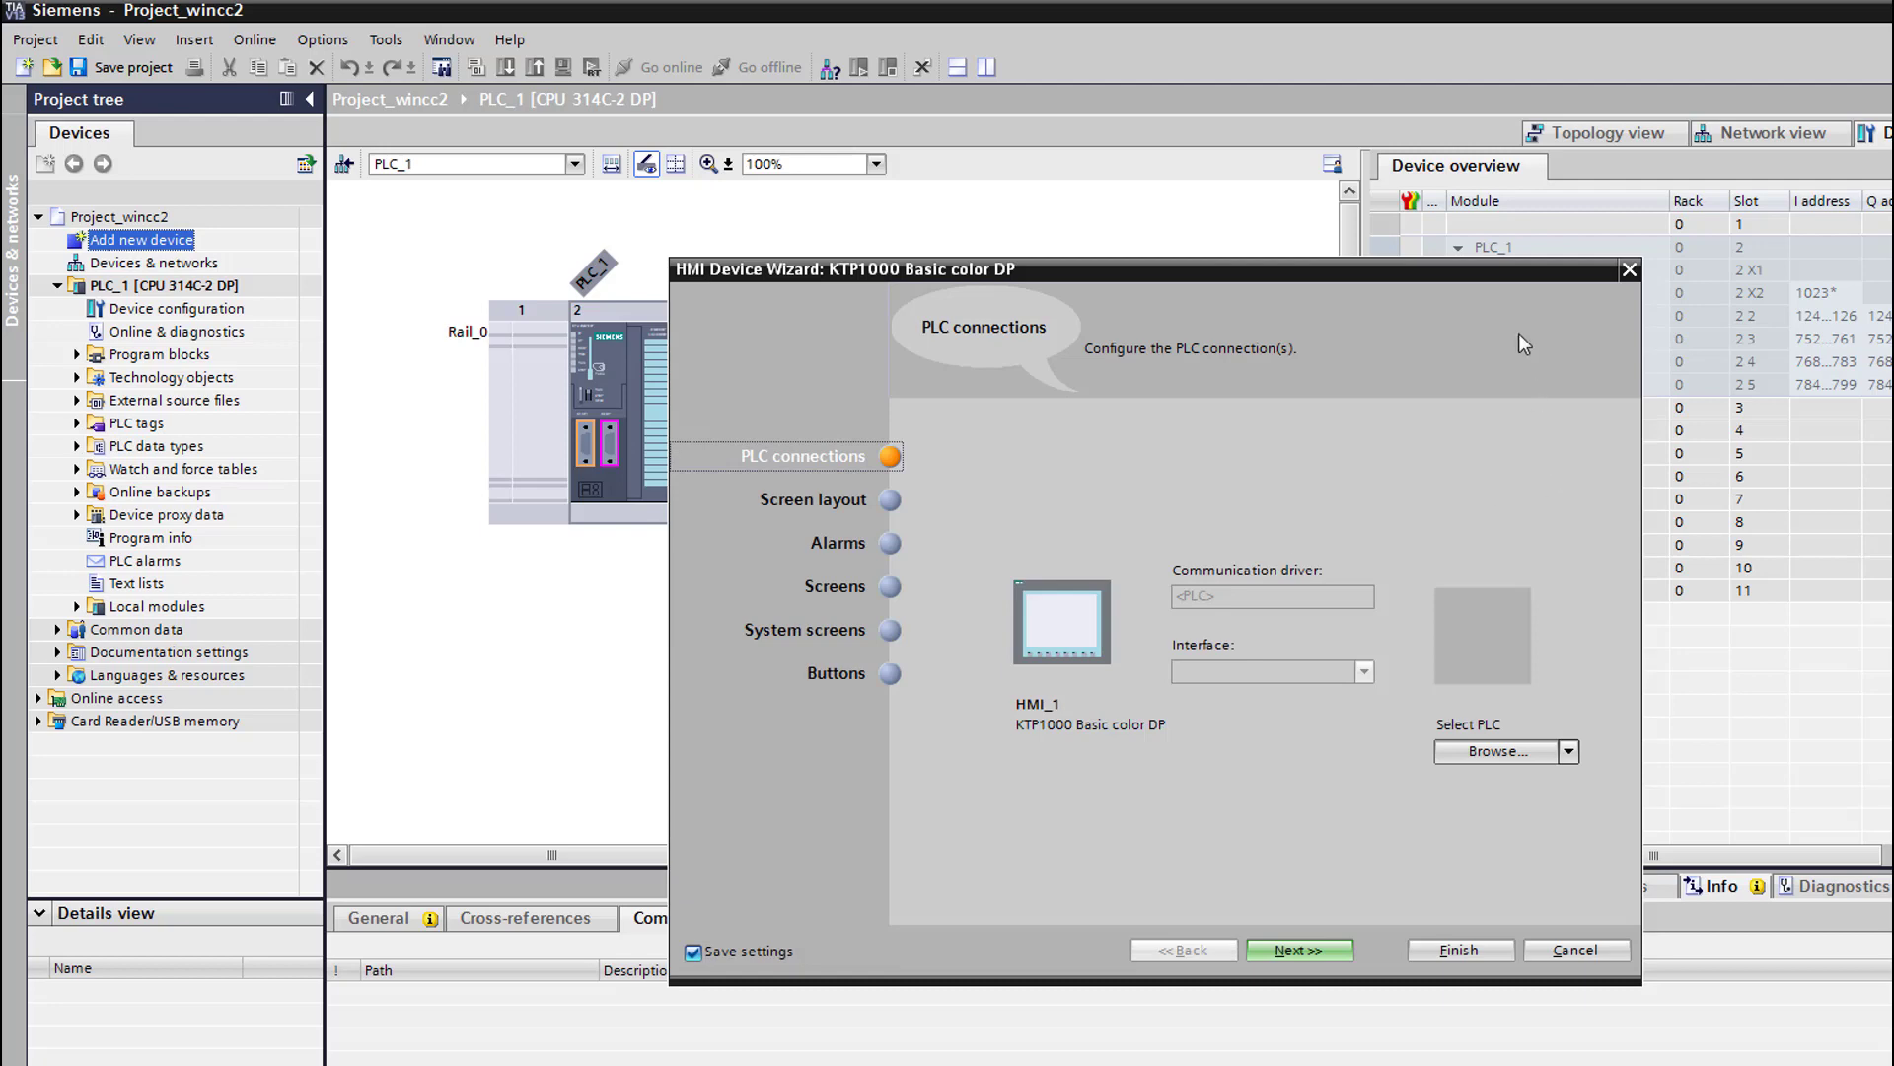
# Connect the HMI panel to PLC_1 in the device wizard's PLC connections
pyautogui.moveTo(1483, 276); pyautogui.dragTo(1251, 168)
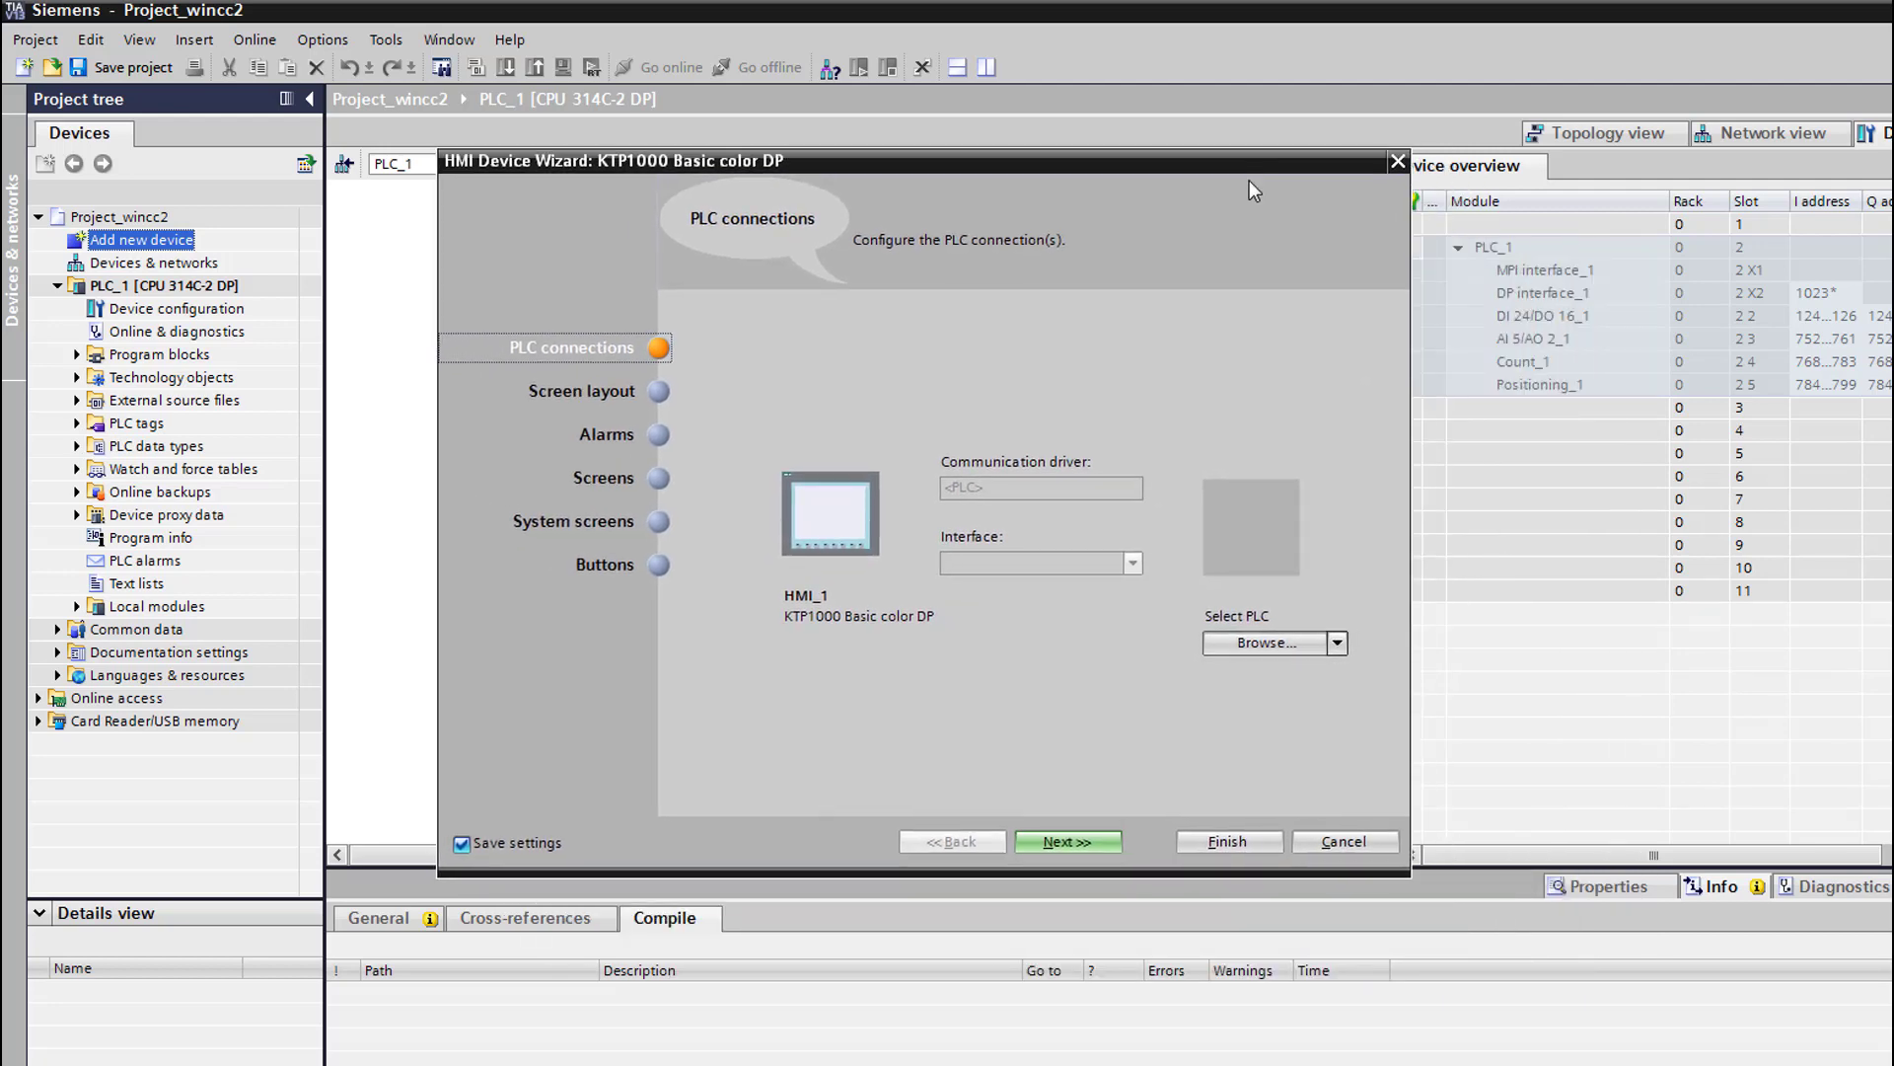
pyautogui.click(1337, 642)
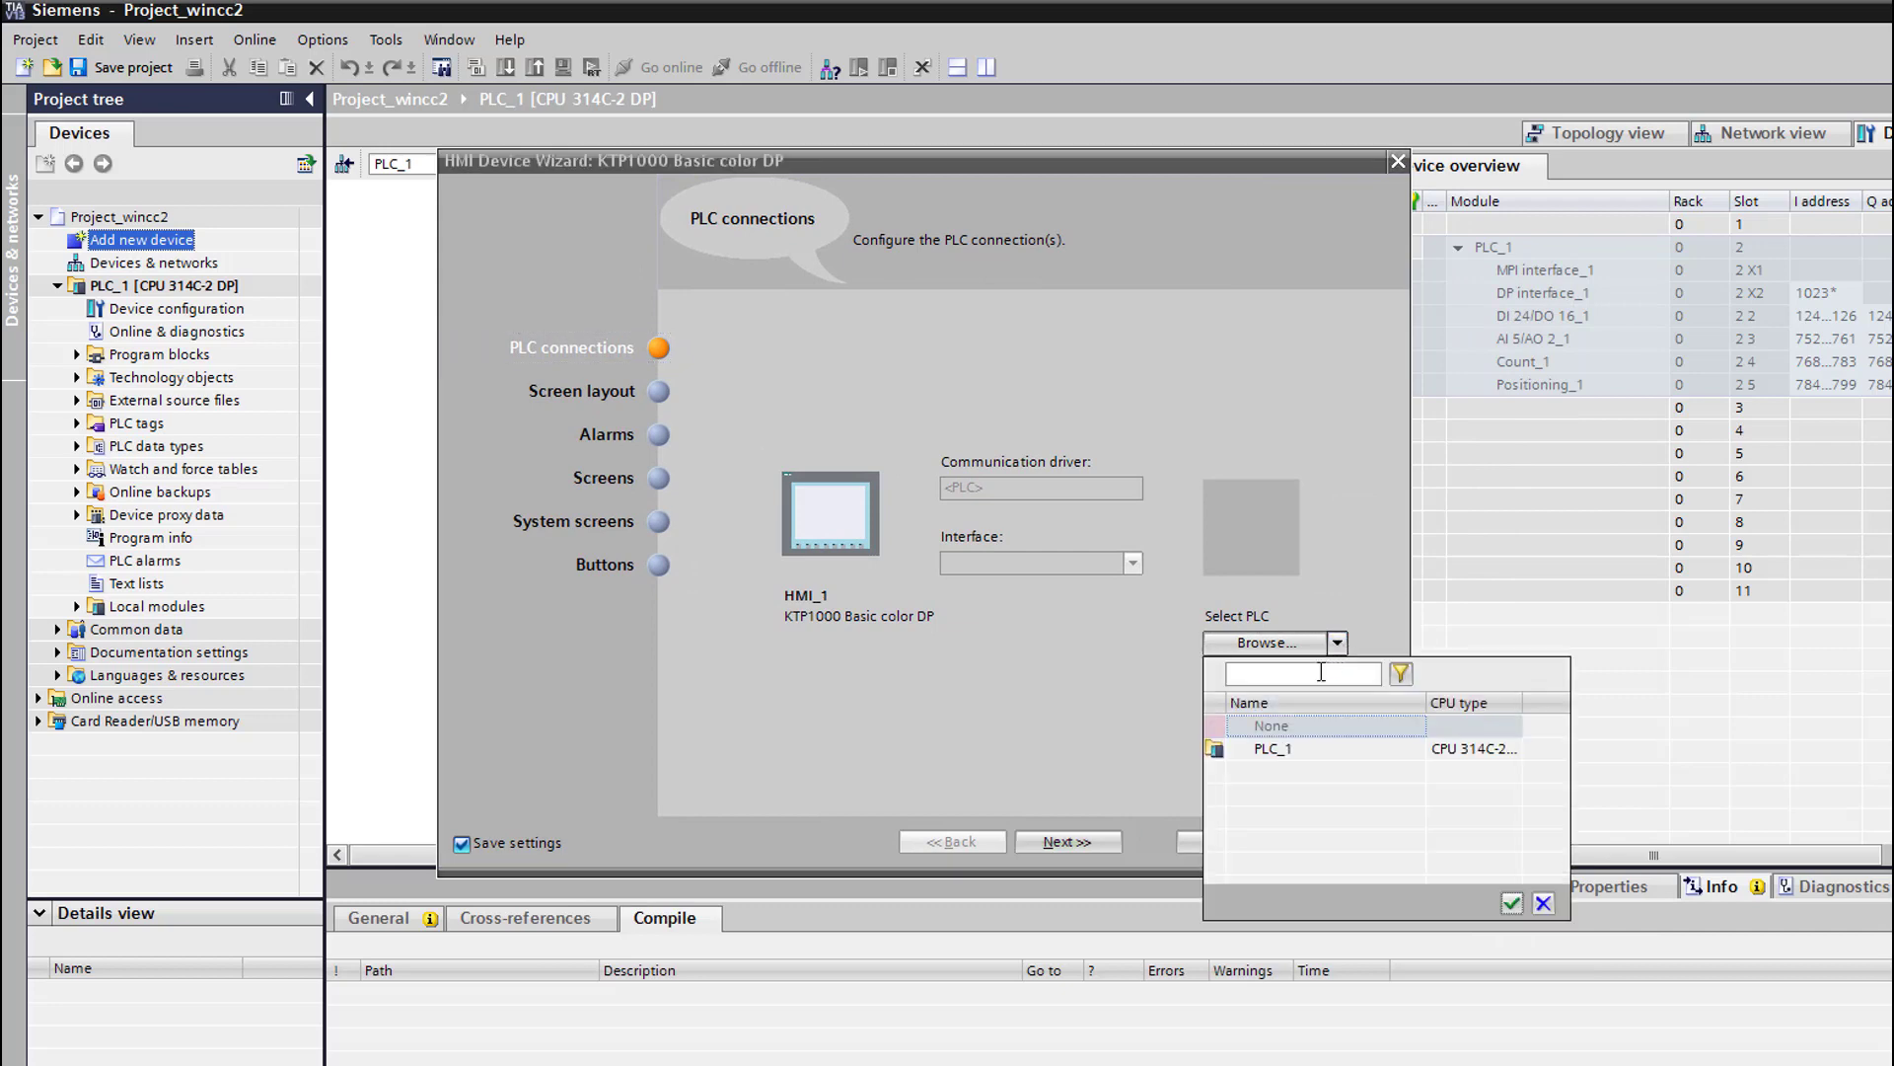
pyautogui.click(1284, 753)
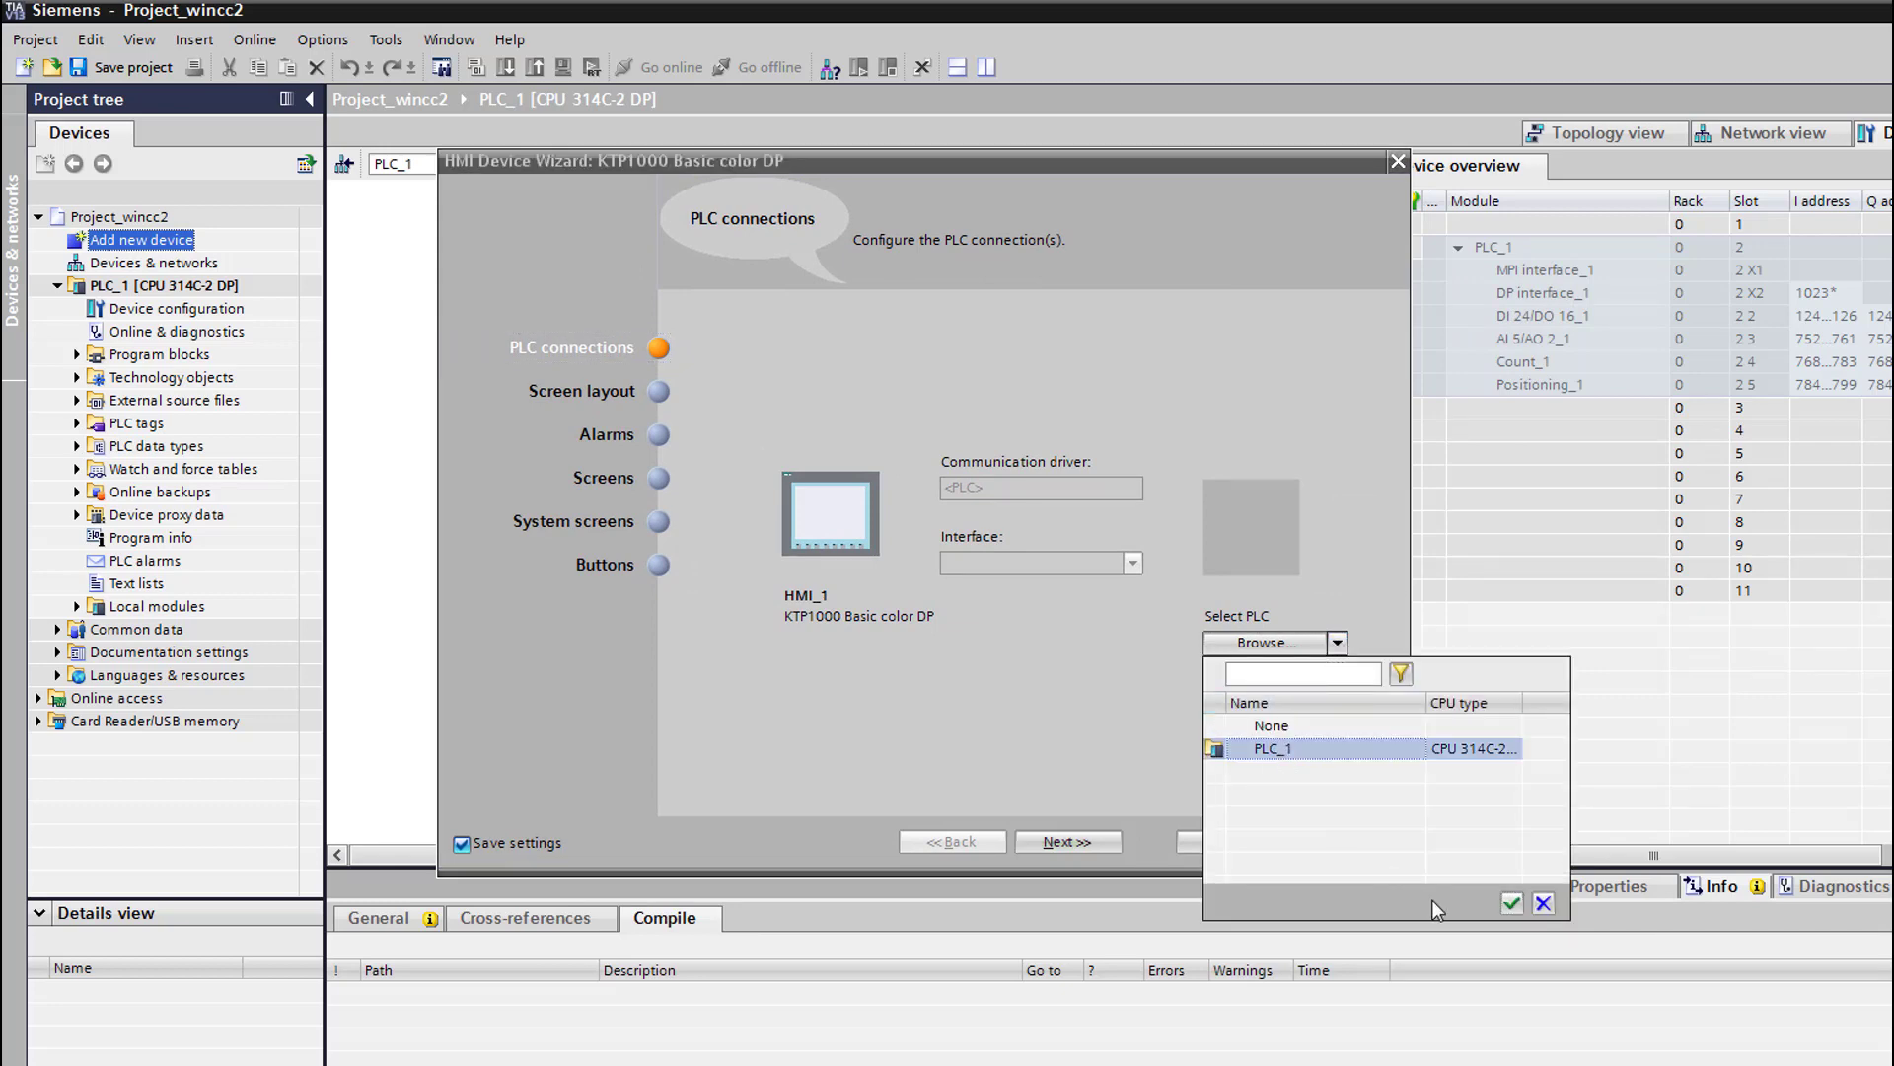
pyautogui.click(1510, 902)
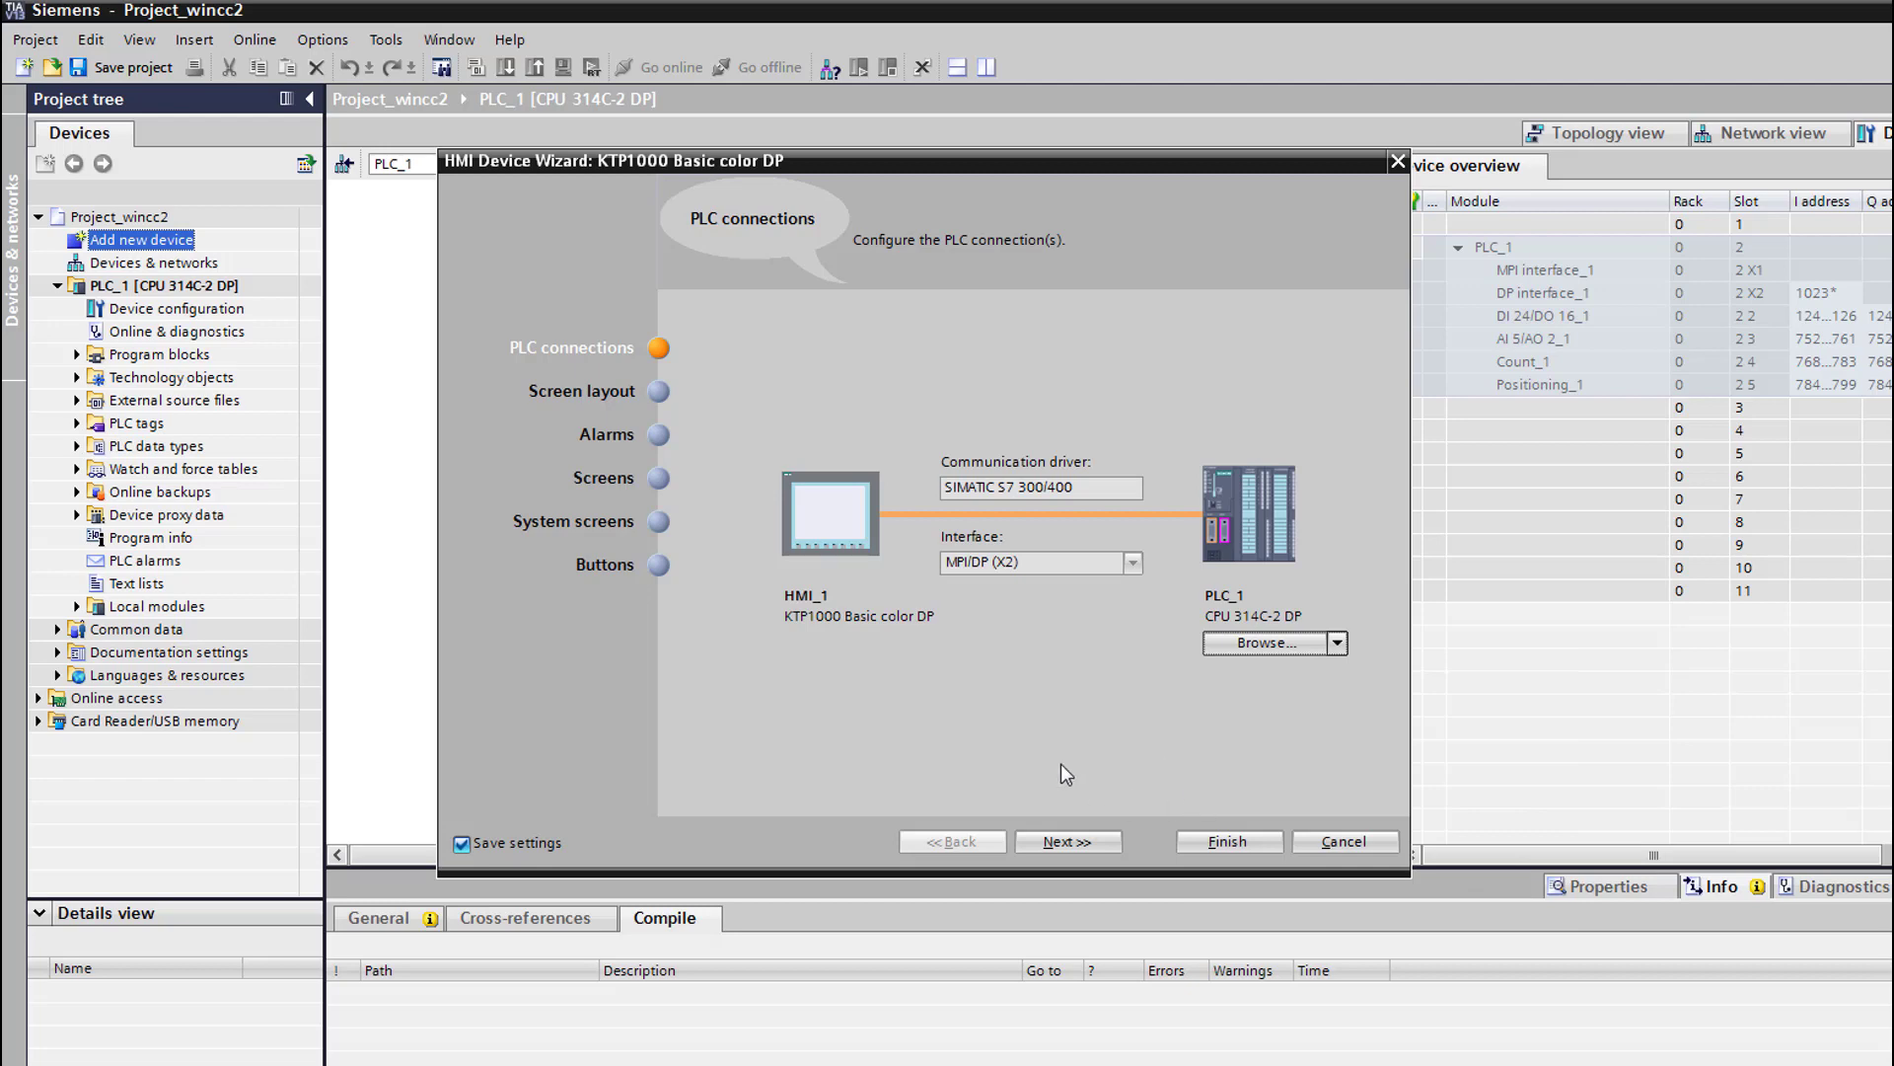
# Accept the default screen layout, alarms, screens, system screens and buttons, and finish the HMI device wizard
pyautogui.click(1063, 845)
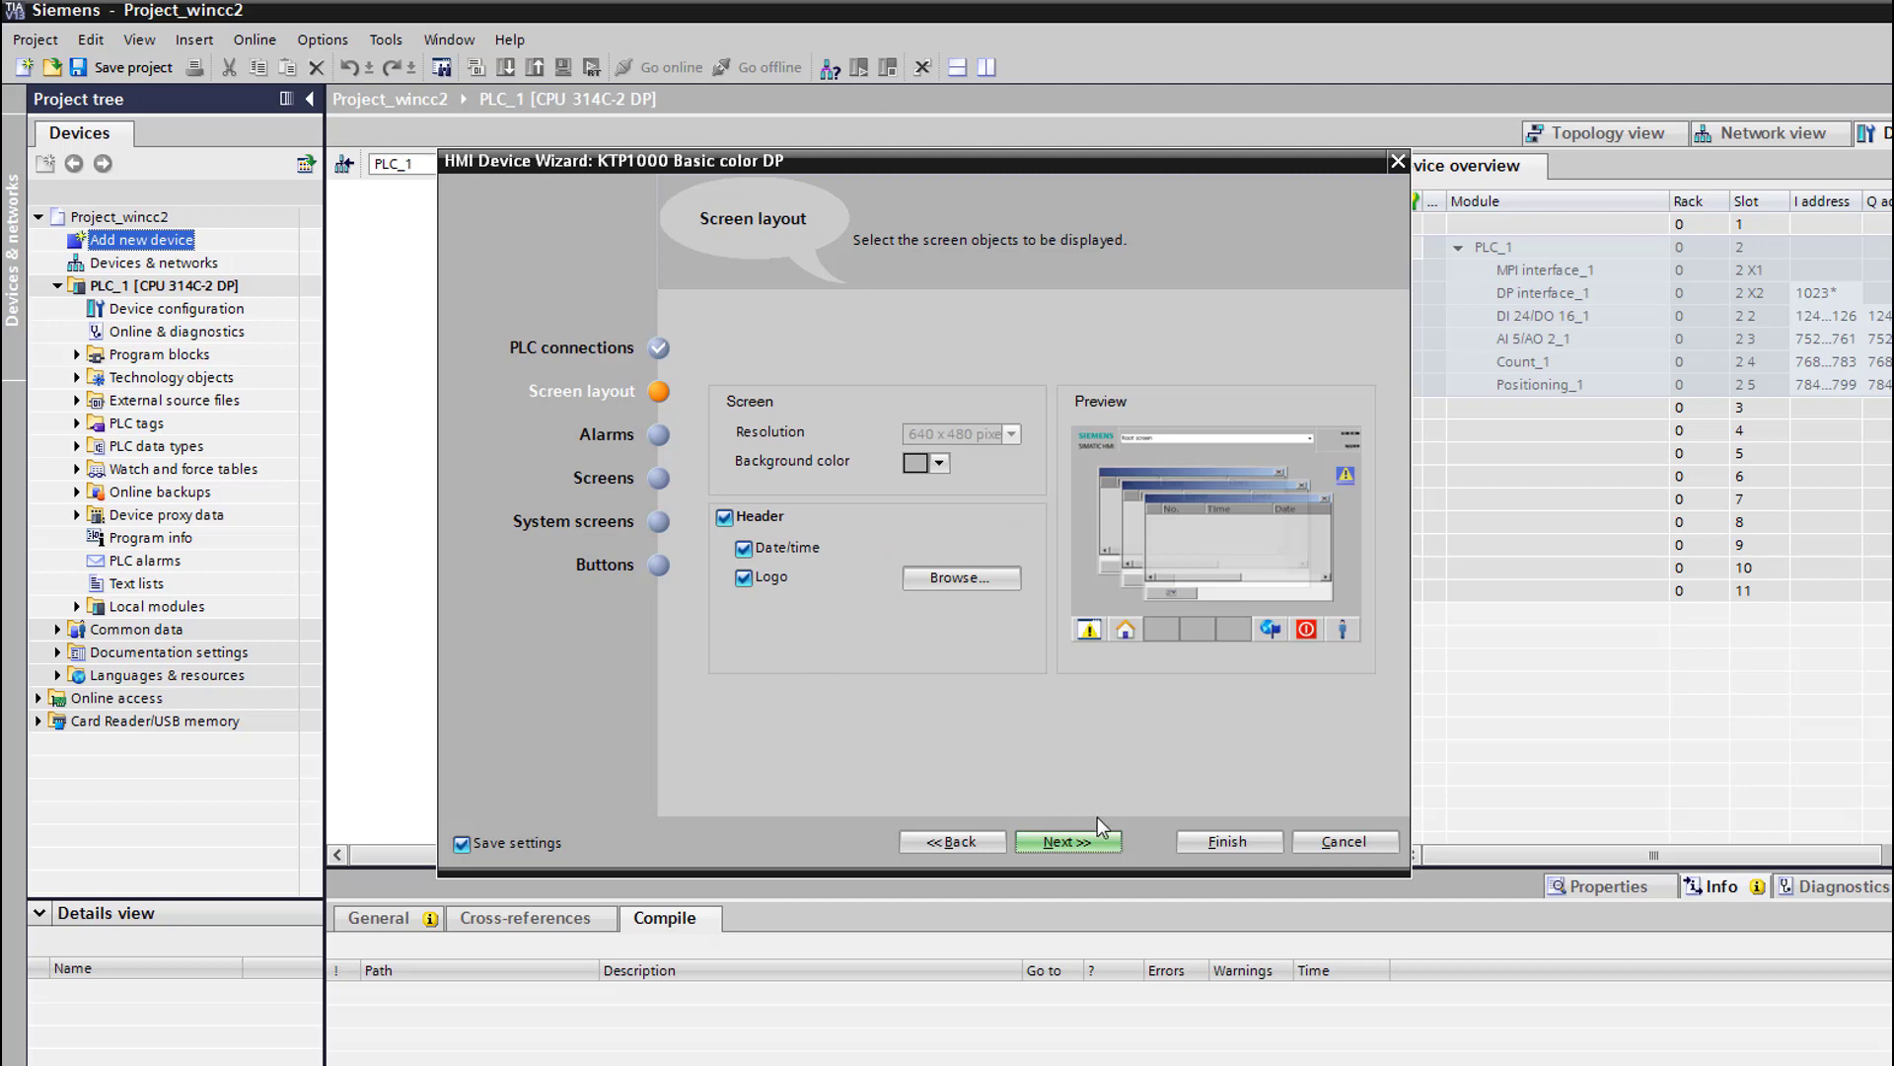
pyautogui.click(1080, 842)
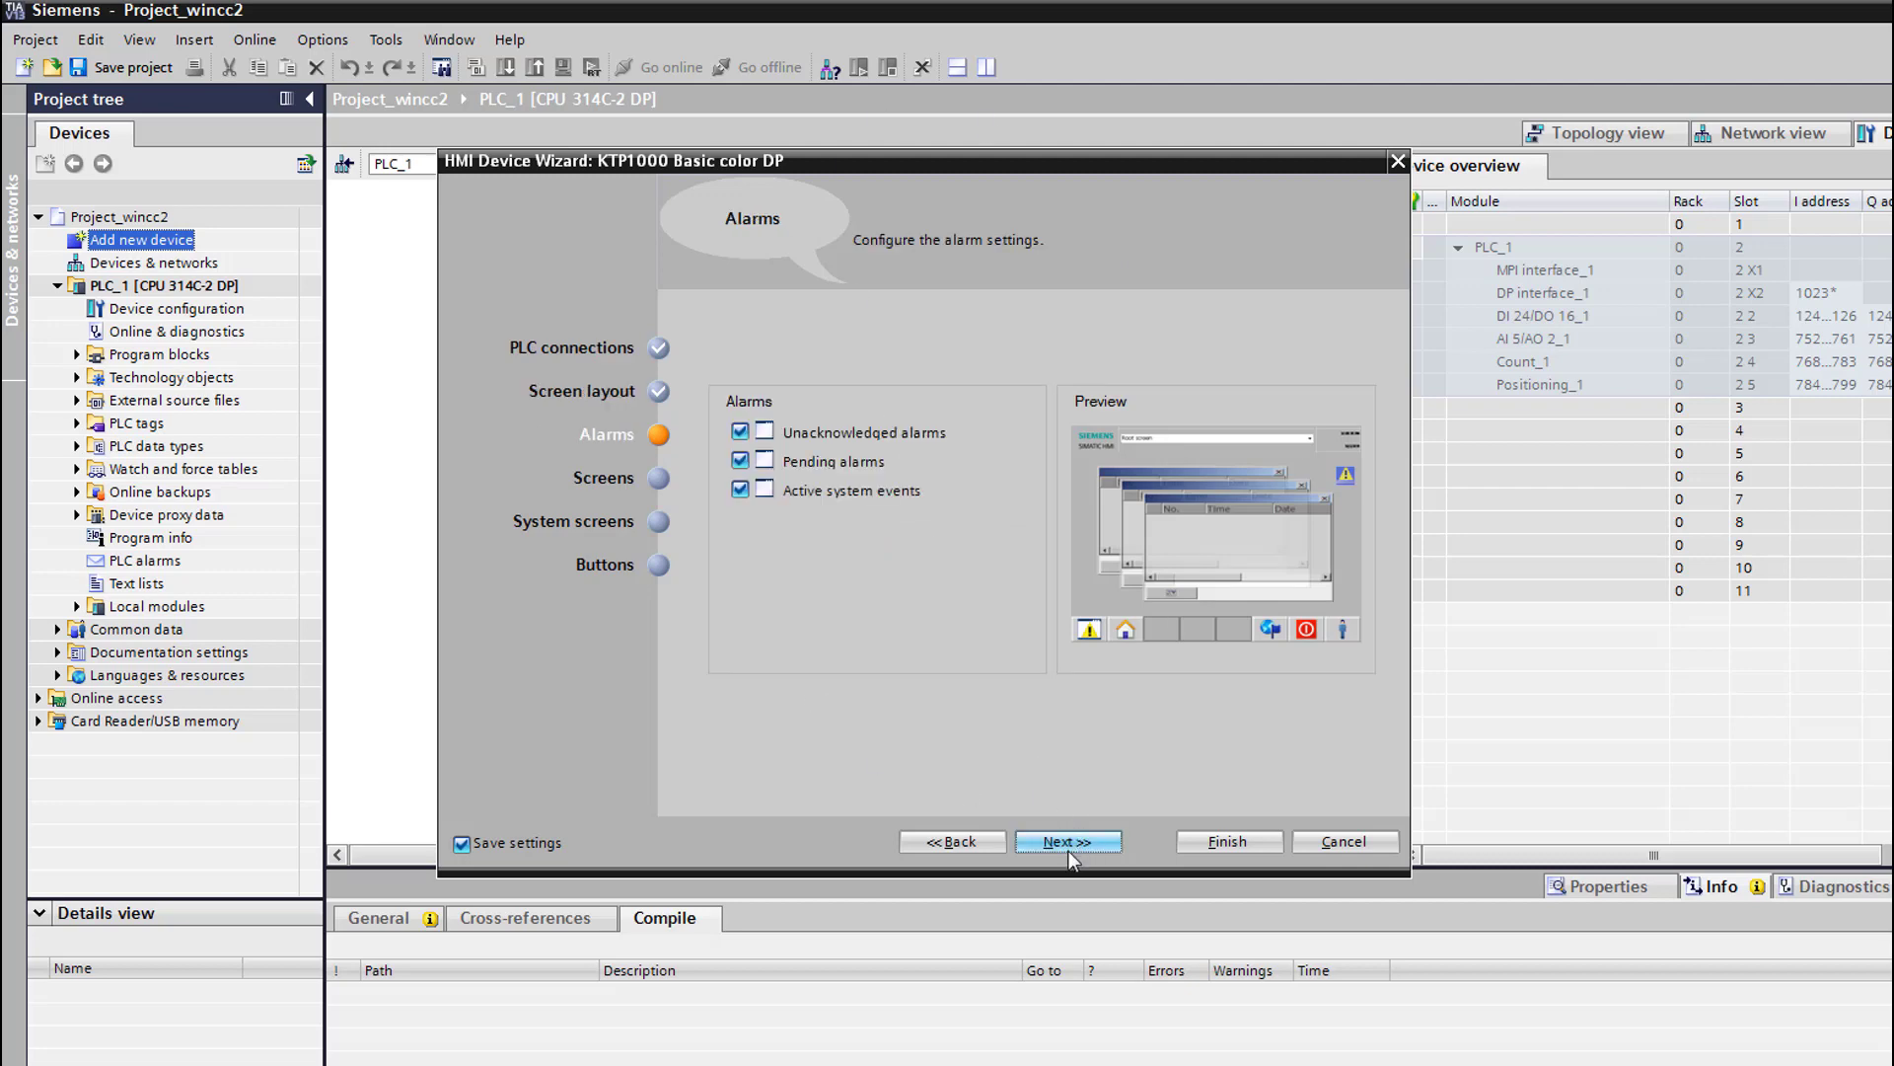
pyautogui.click(1073, 845)
pyautogui.click(1072, 845)
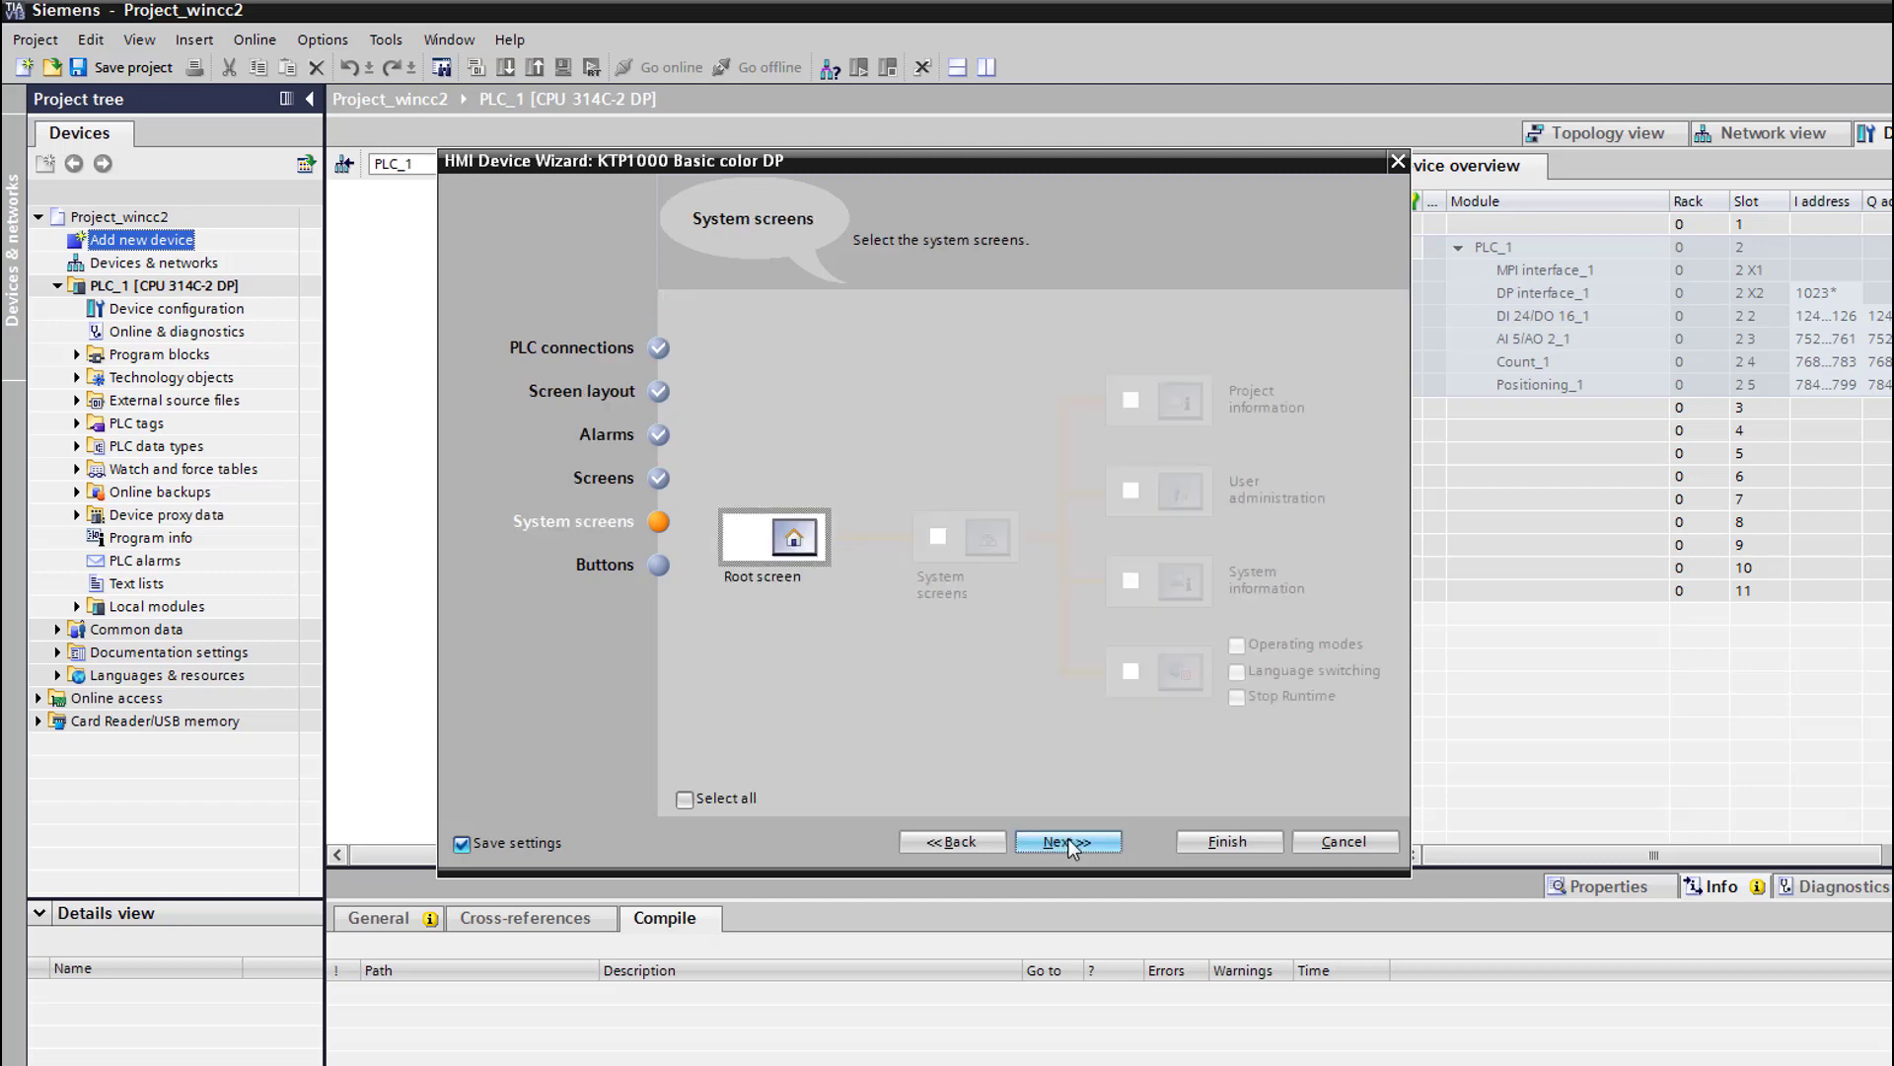
pyautogui.click(1073, 846)
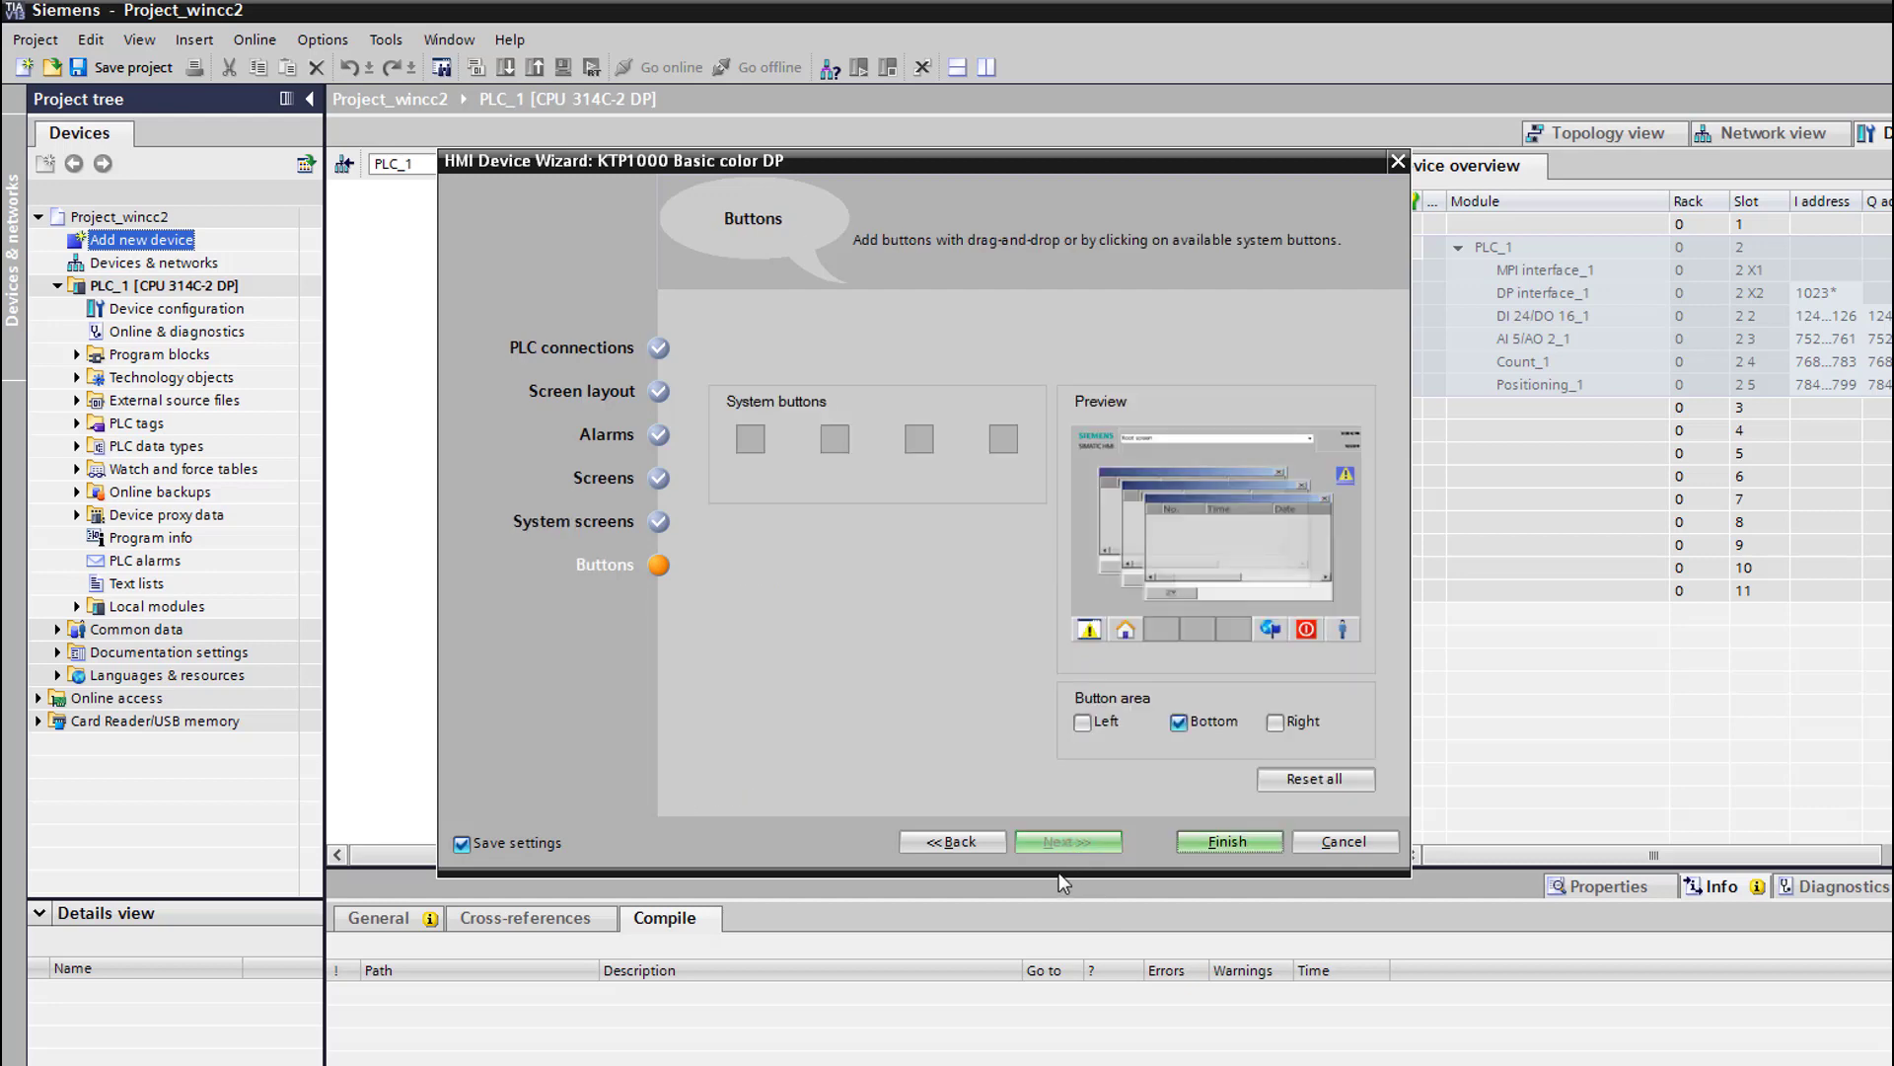
pyautogui.click(1211, 850)
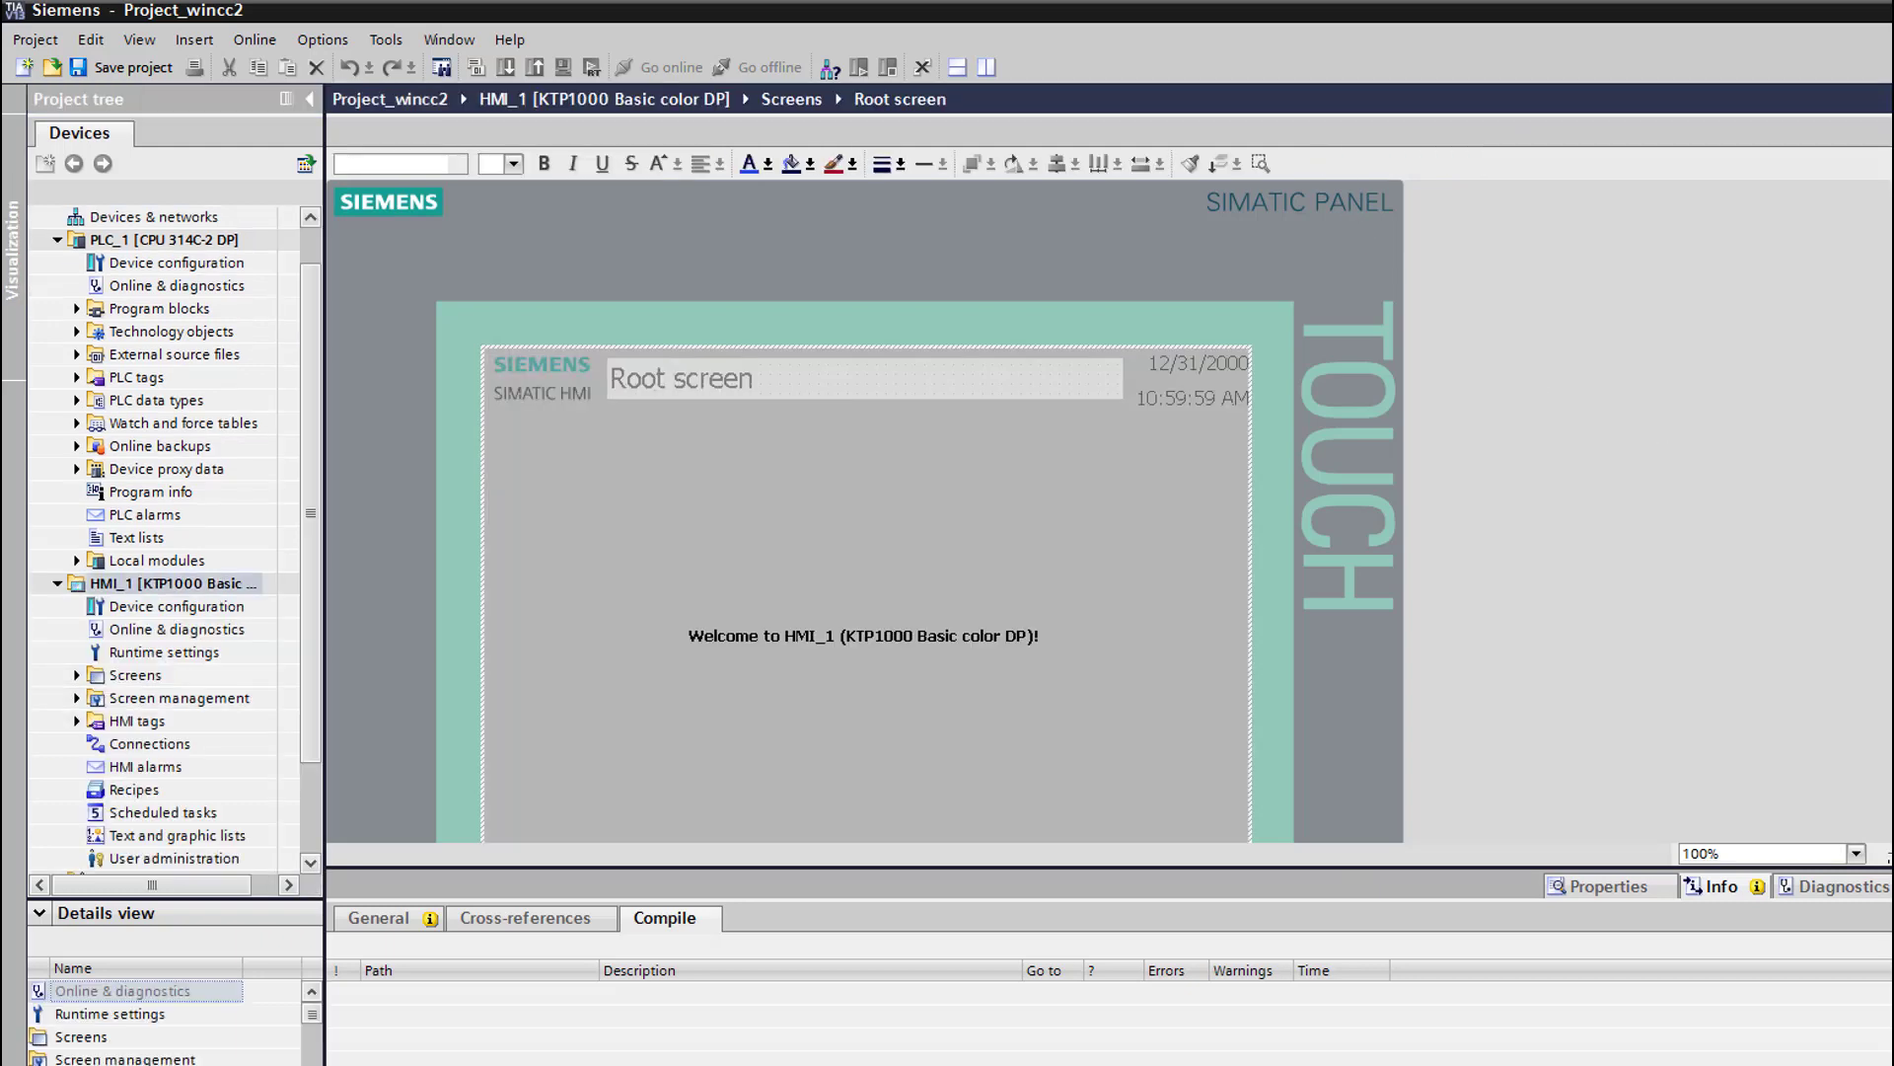
# Delete the welcome text from the middle of the Root screen
pyautogui.scroll(-3, 1116, 600)
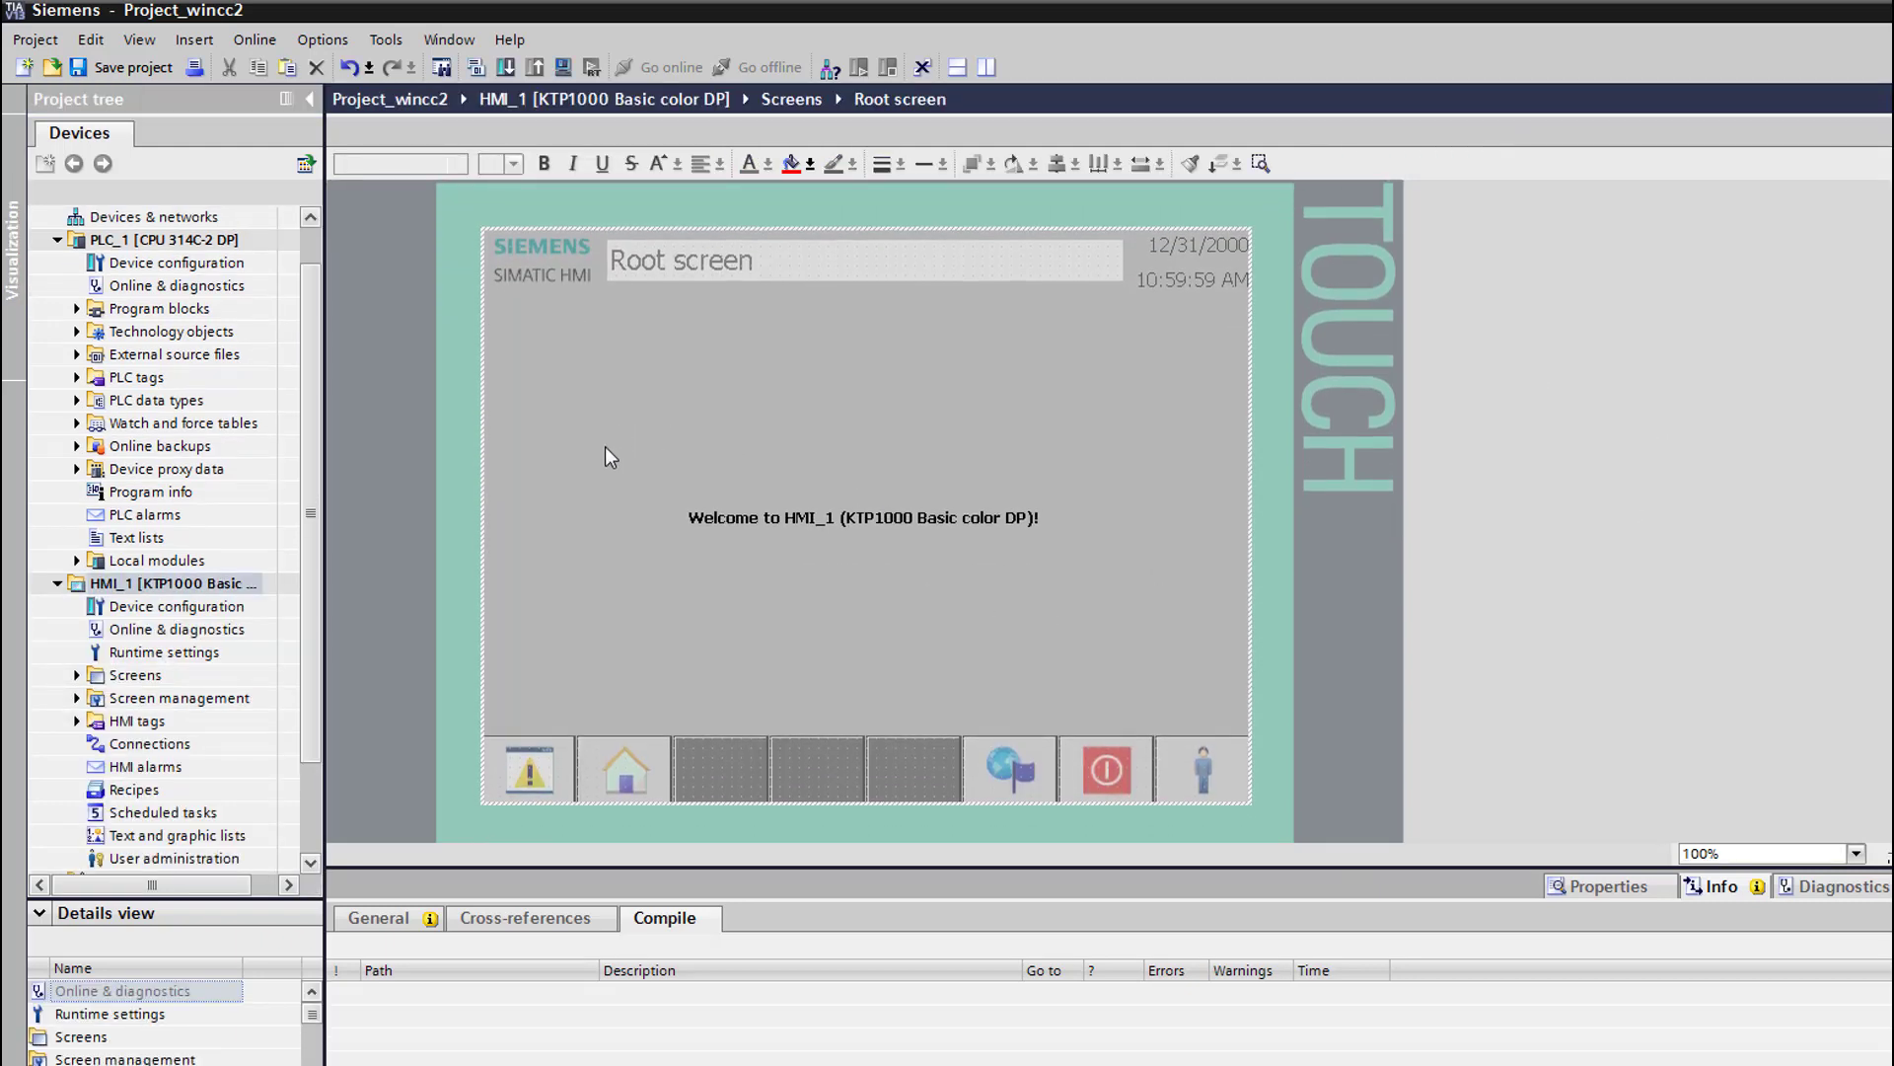
pyautogui.click(921, 517)
pyautogui.press('Delete')
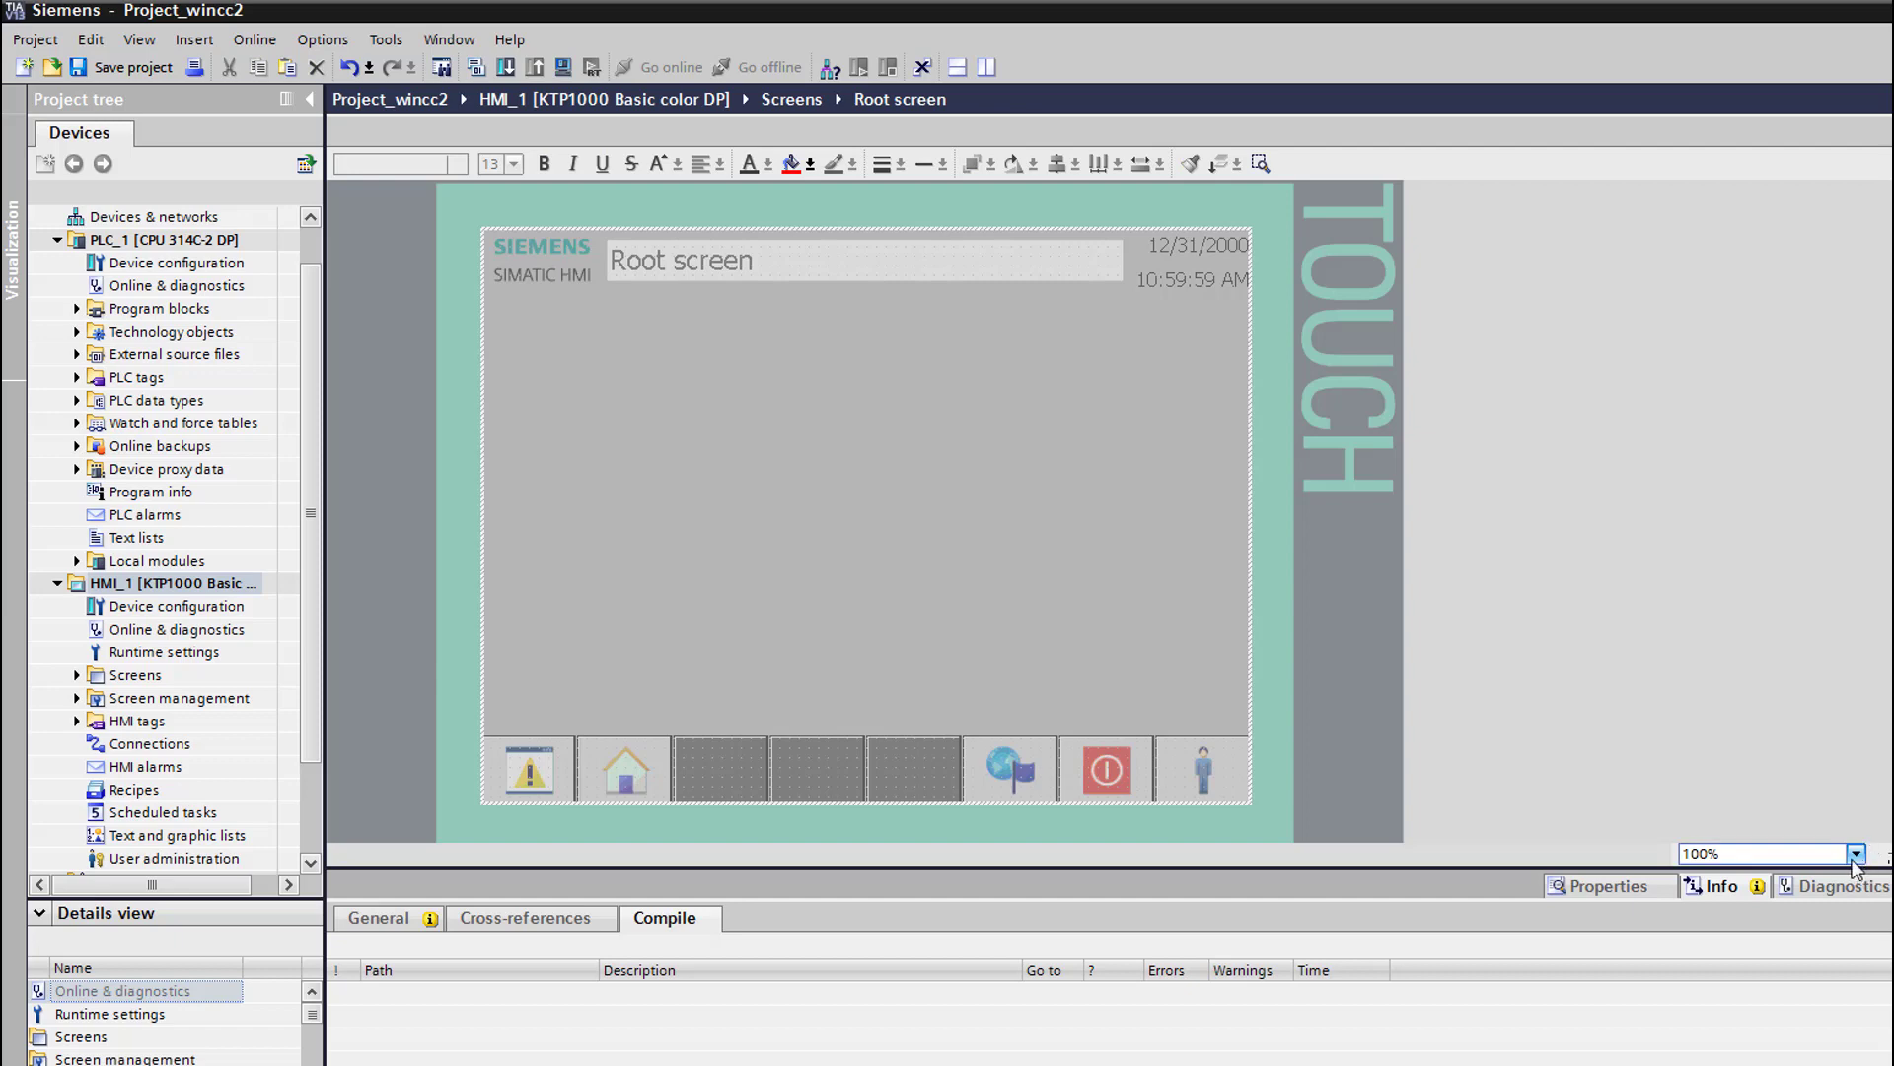
# Place a rectangle in the lower left area of the Root screen
pyautogui.moveTo(1672, 865); pyautogui.dragTo(1671, 892)
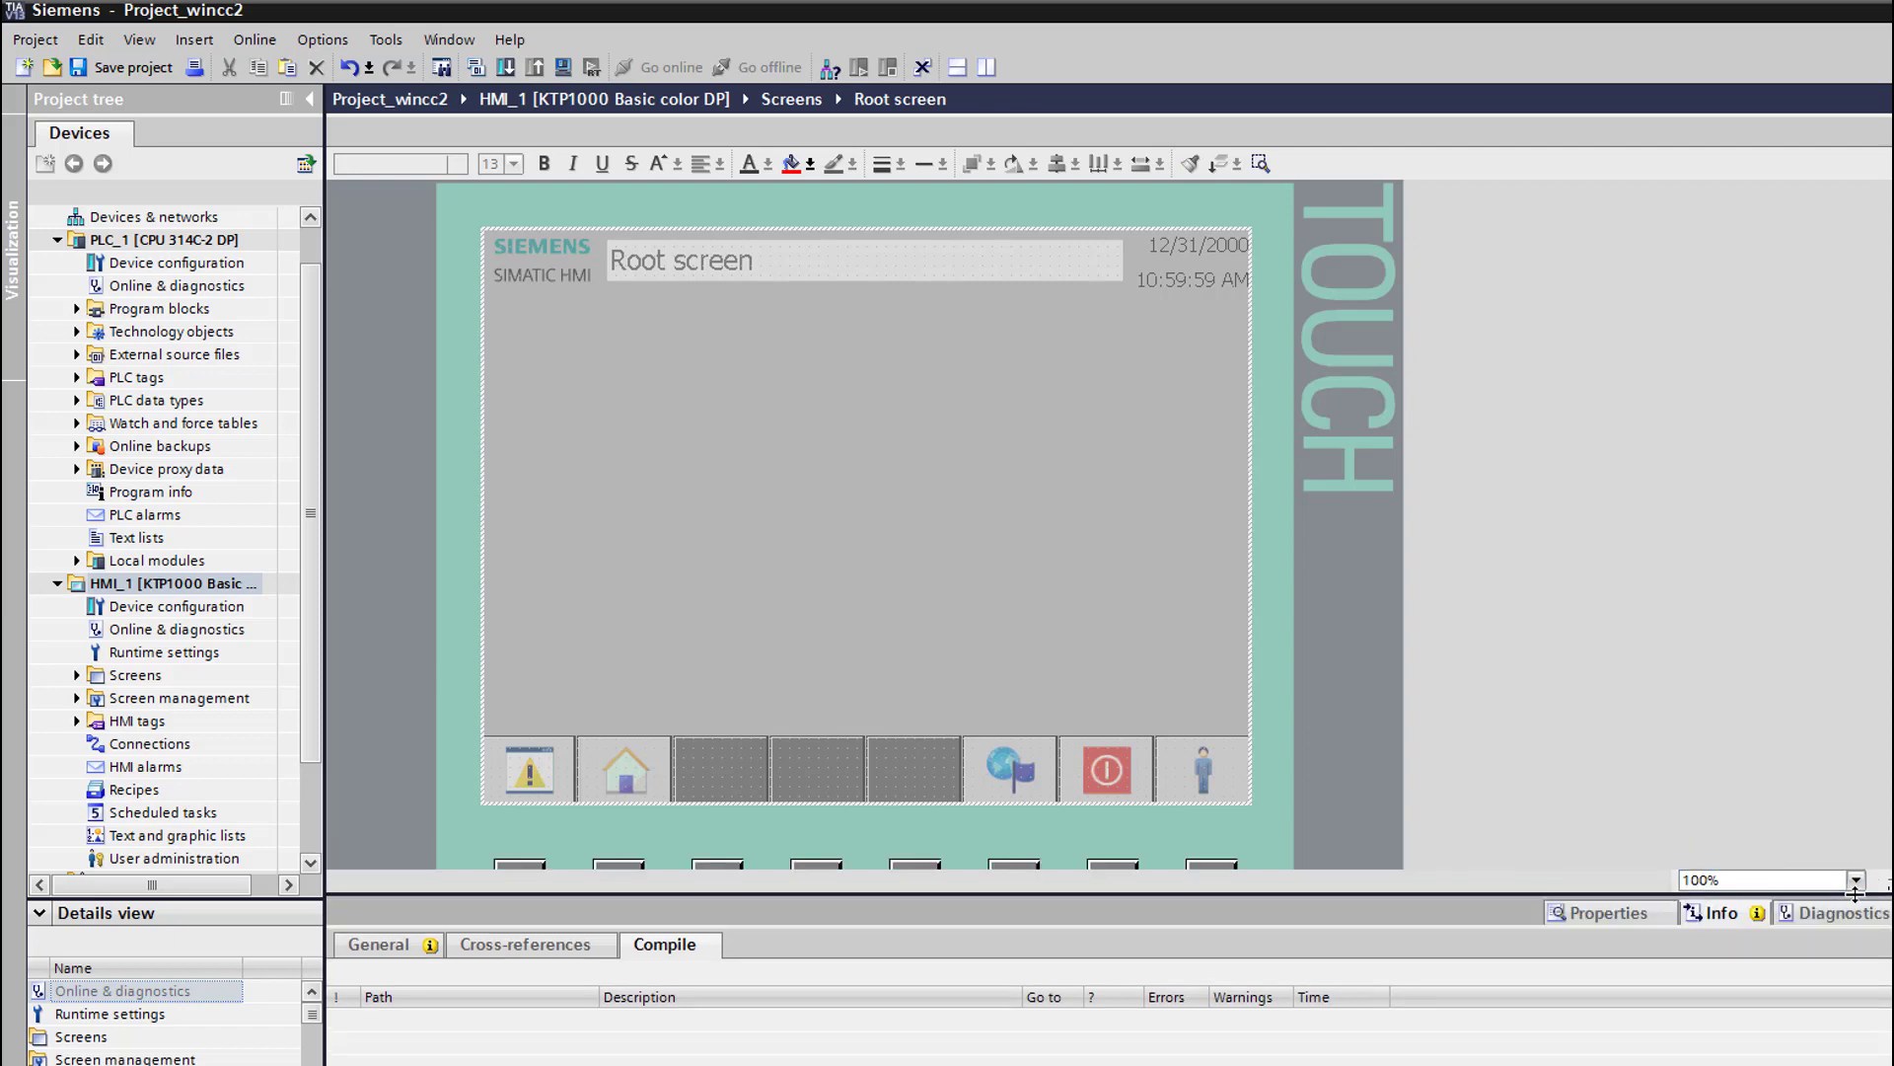
pyautogui.click(1856, 880)
pyautogui.click(1800, 917)
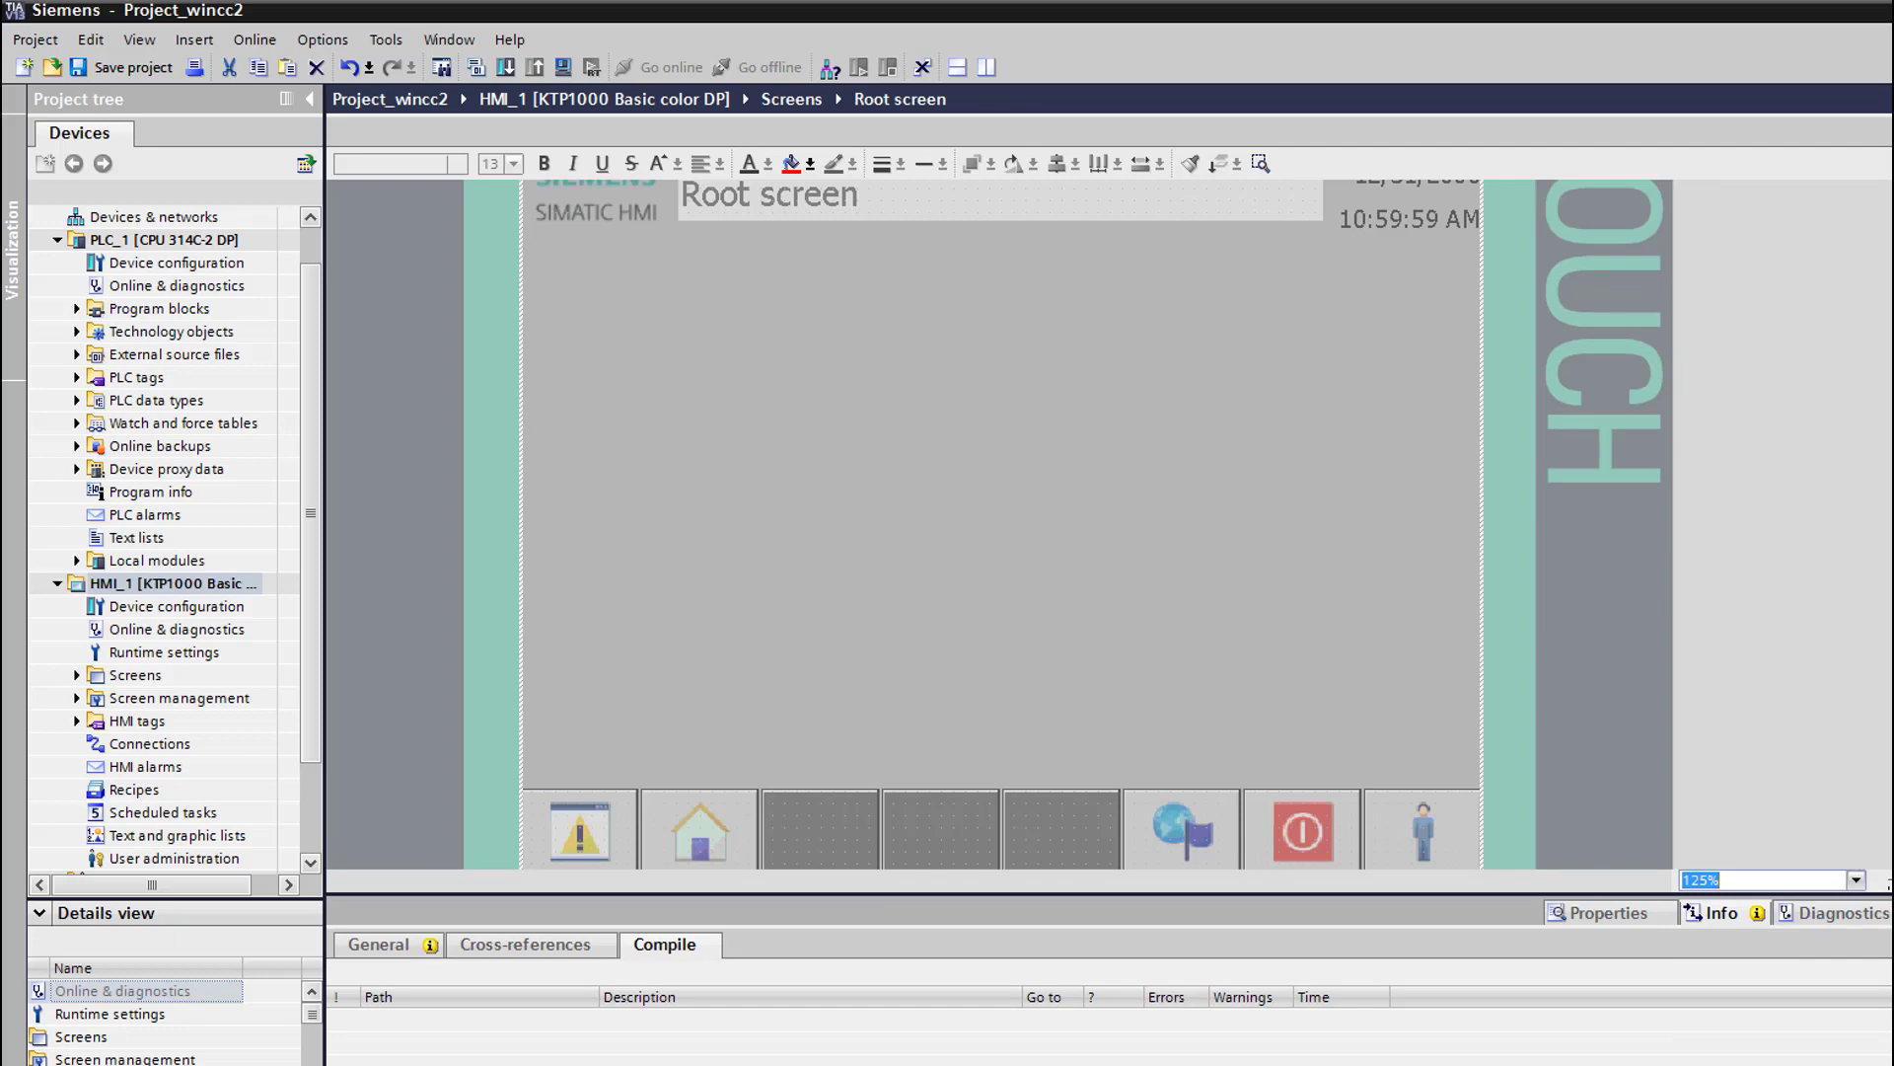
pyautogui.scroll(1, 1090, 523)
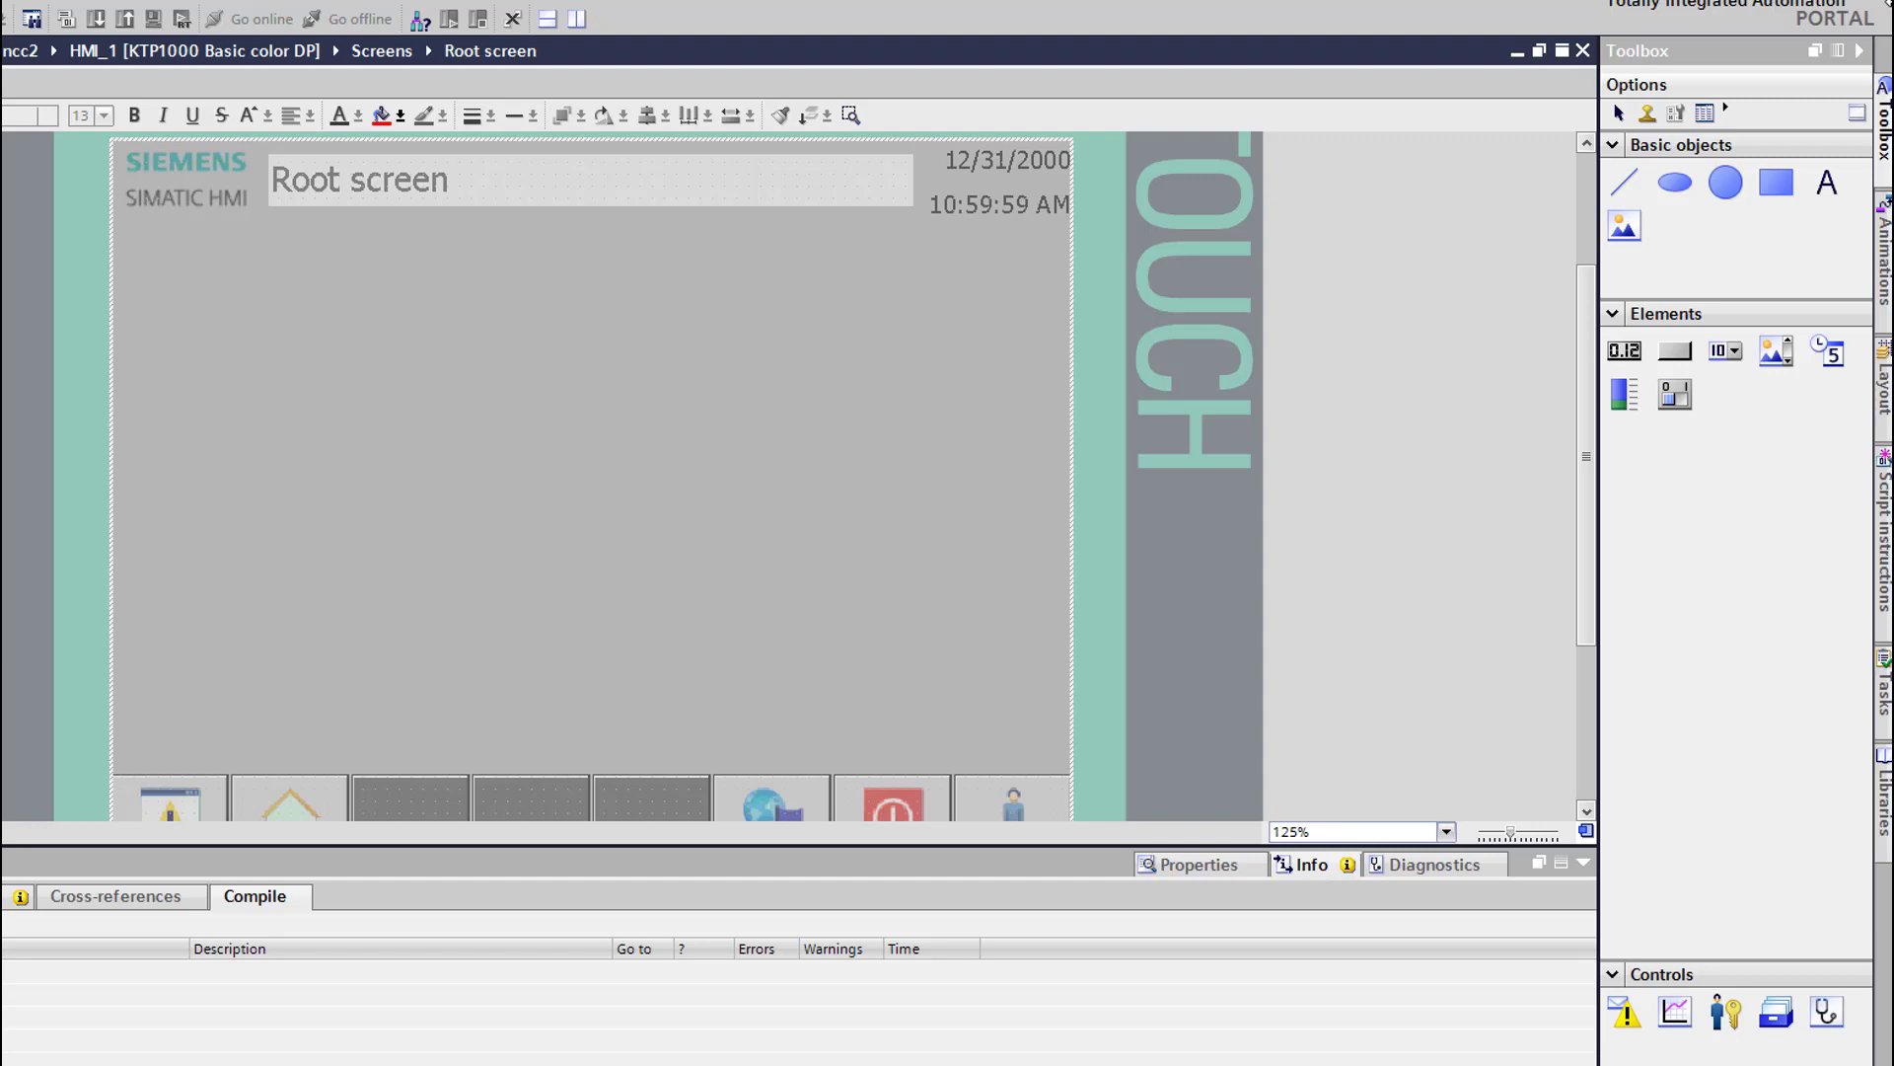
pyautogui.click(1778, 181)
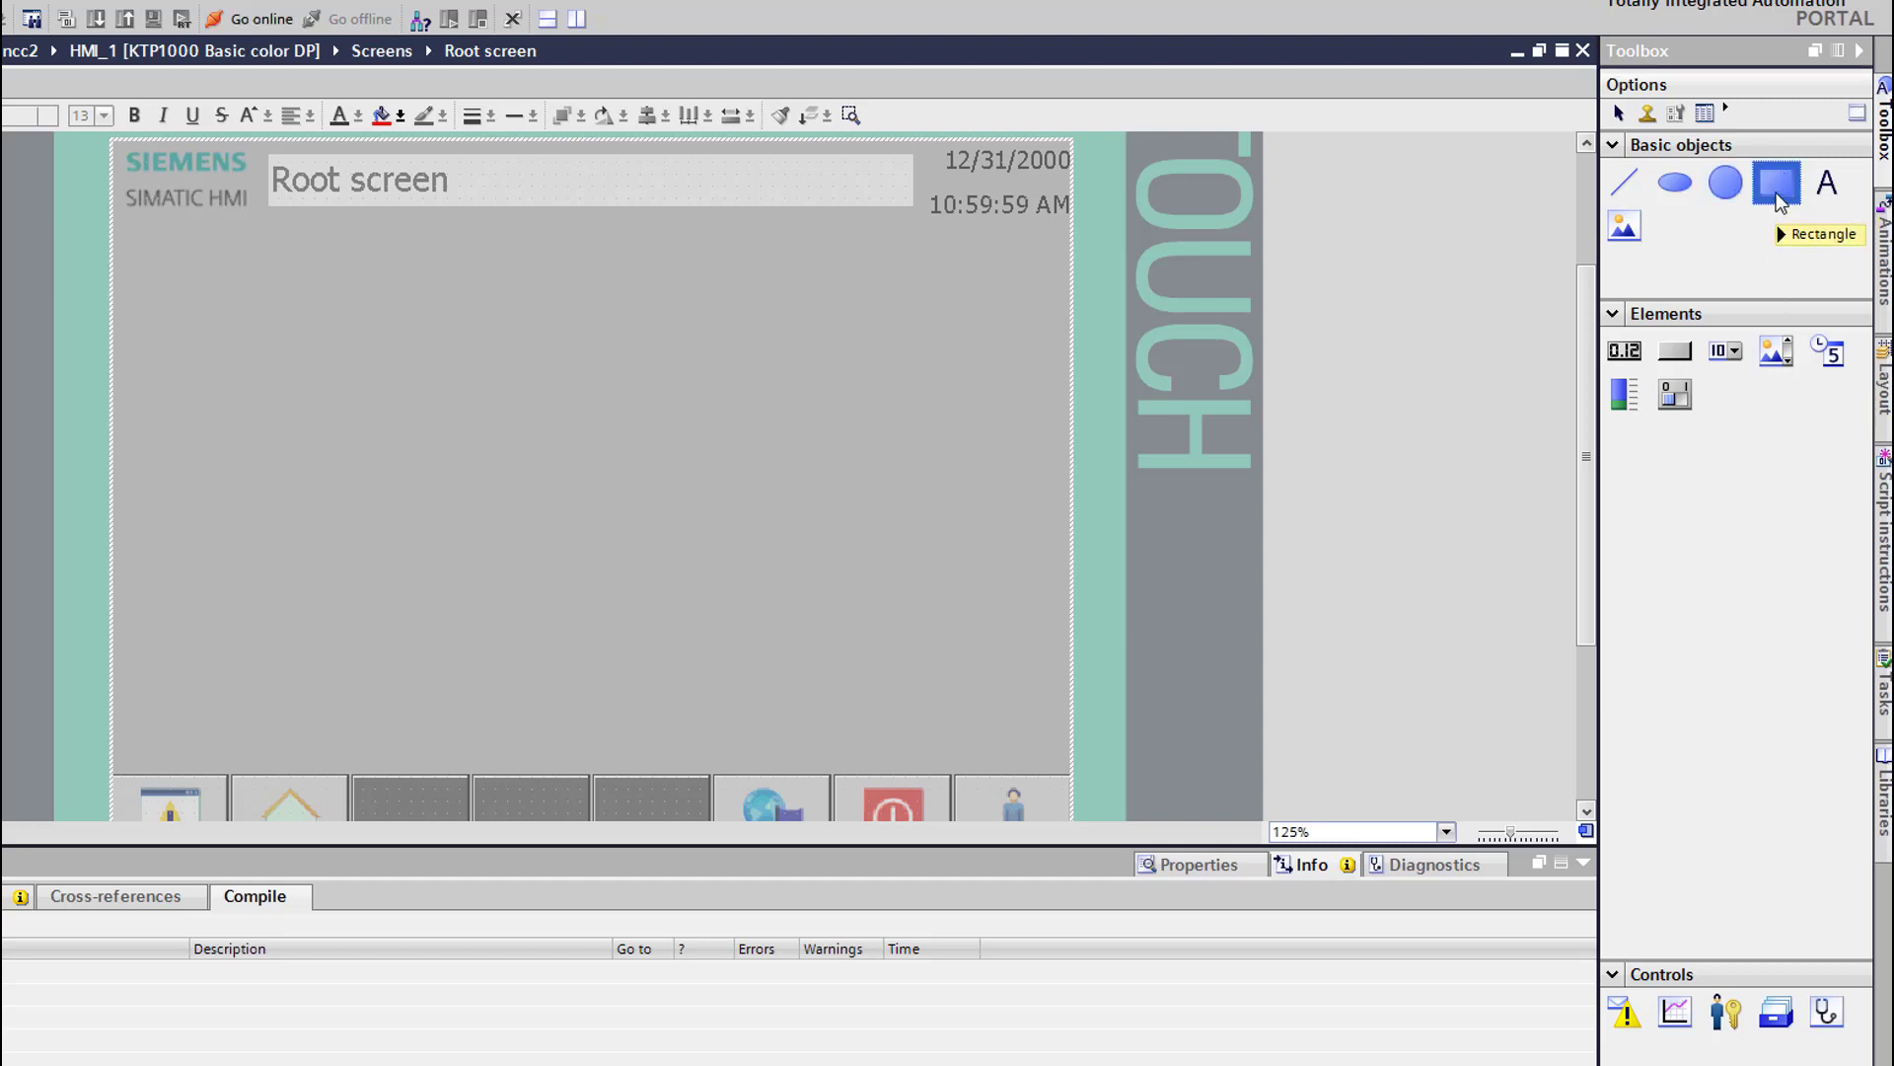
pyautogui.moveTo(1781, 200); pyautogui.dragTo(273, 585)
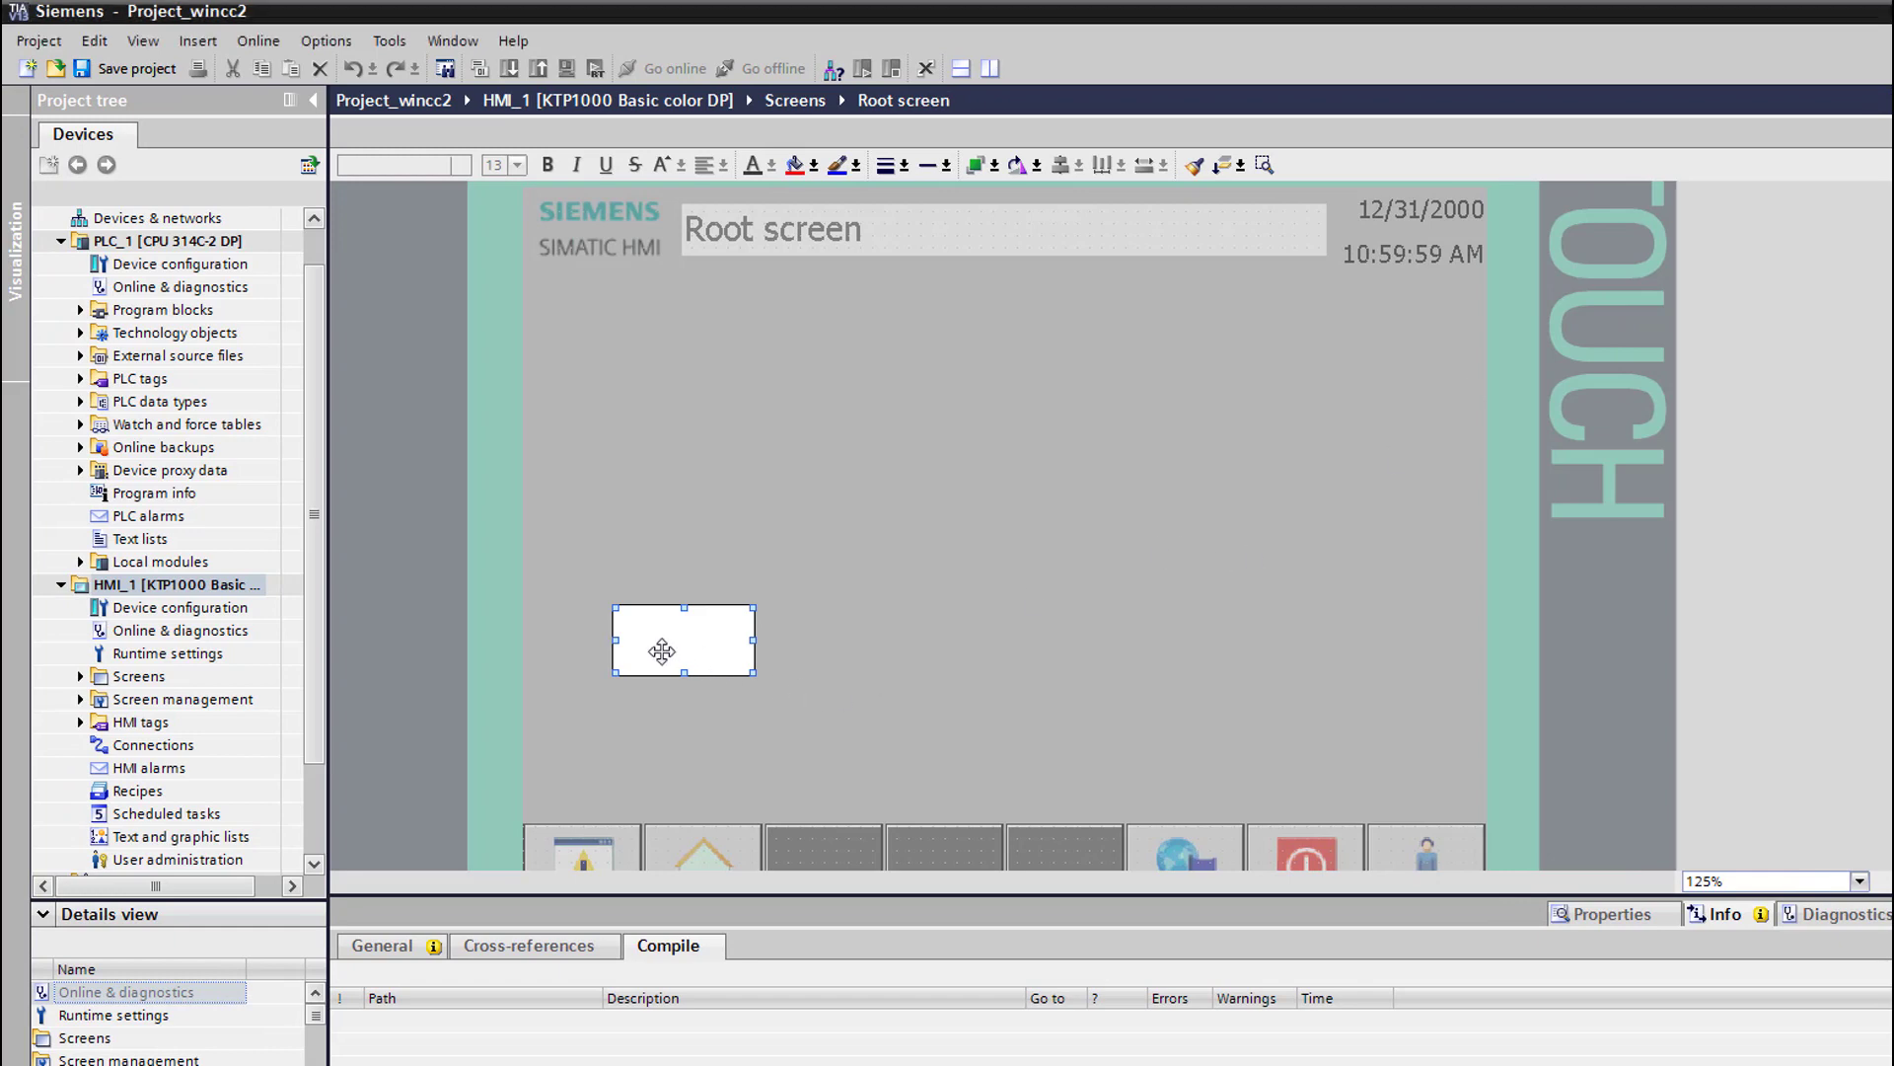
# Examine the display and movement animation types available for the rectangle
pyautogui.click(1588, 917)
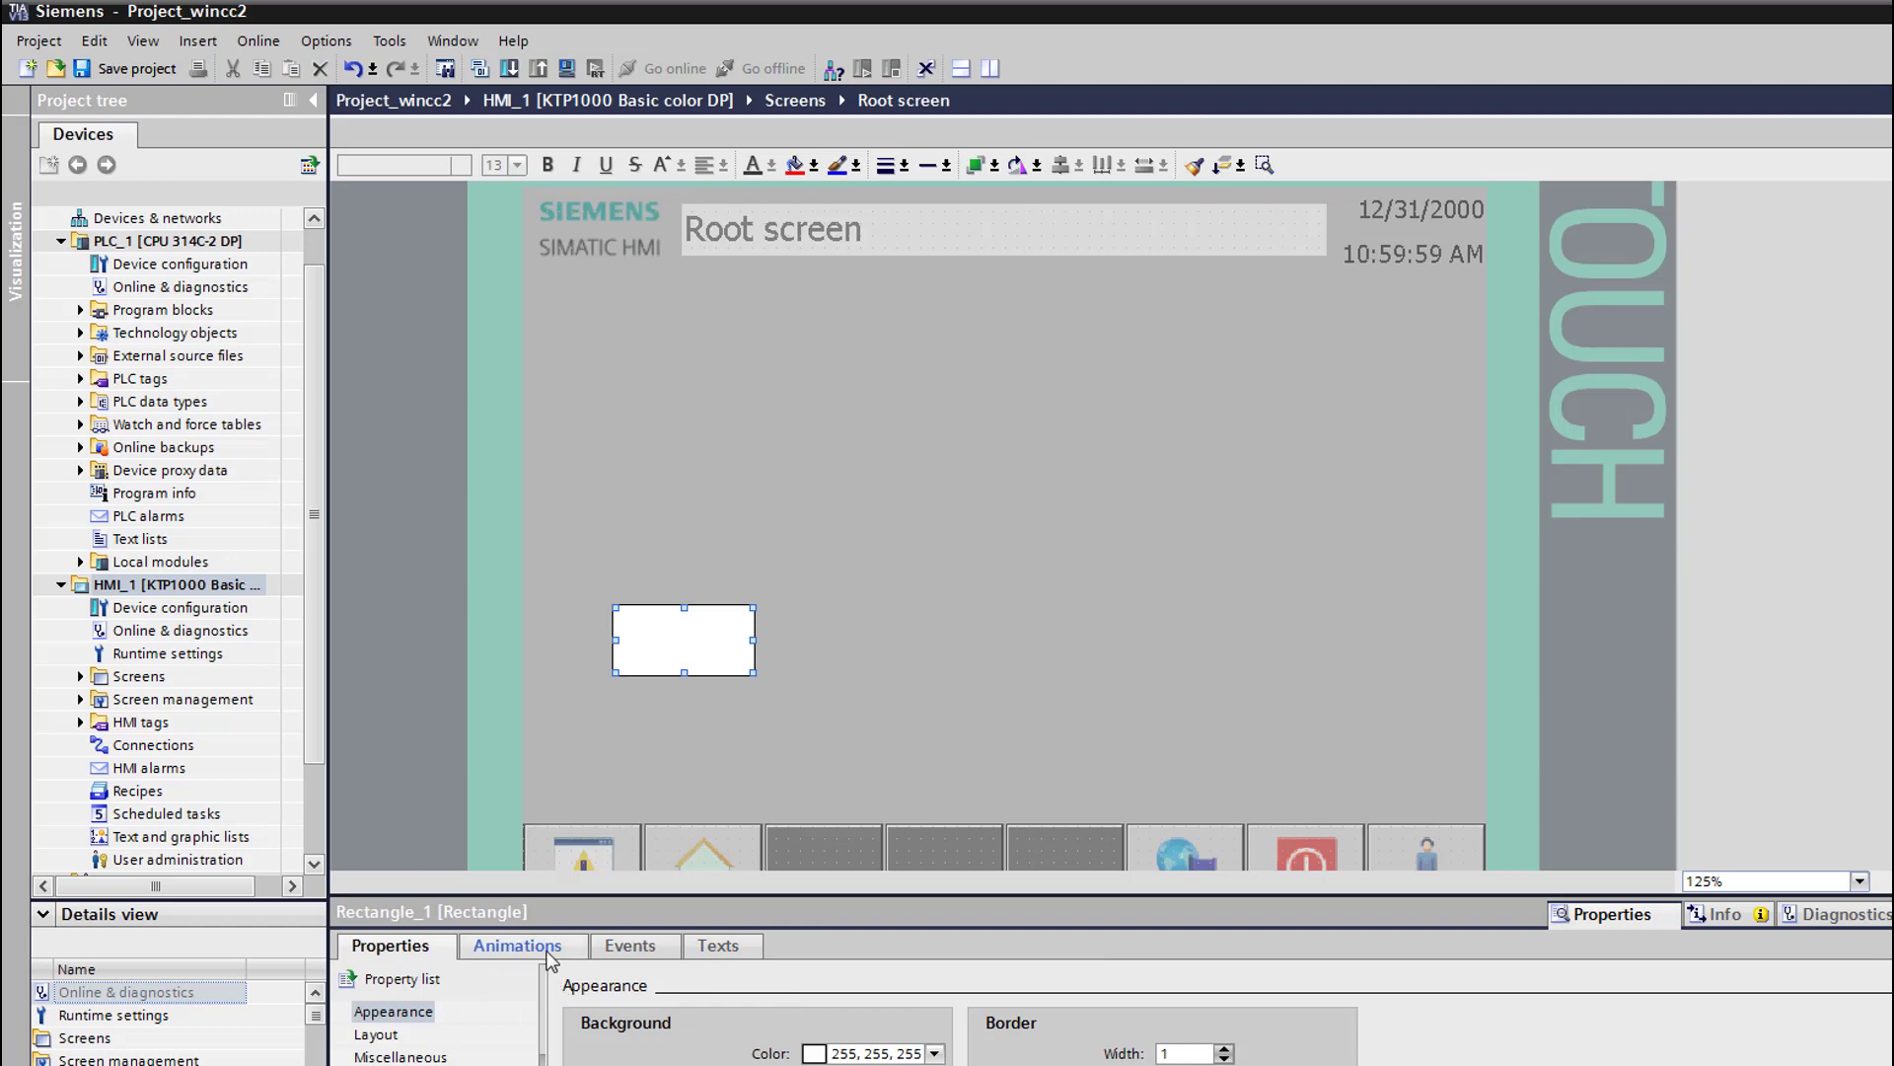
pyautogui.click(548, 953)
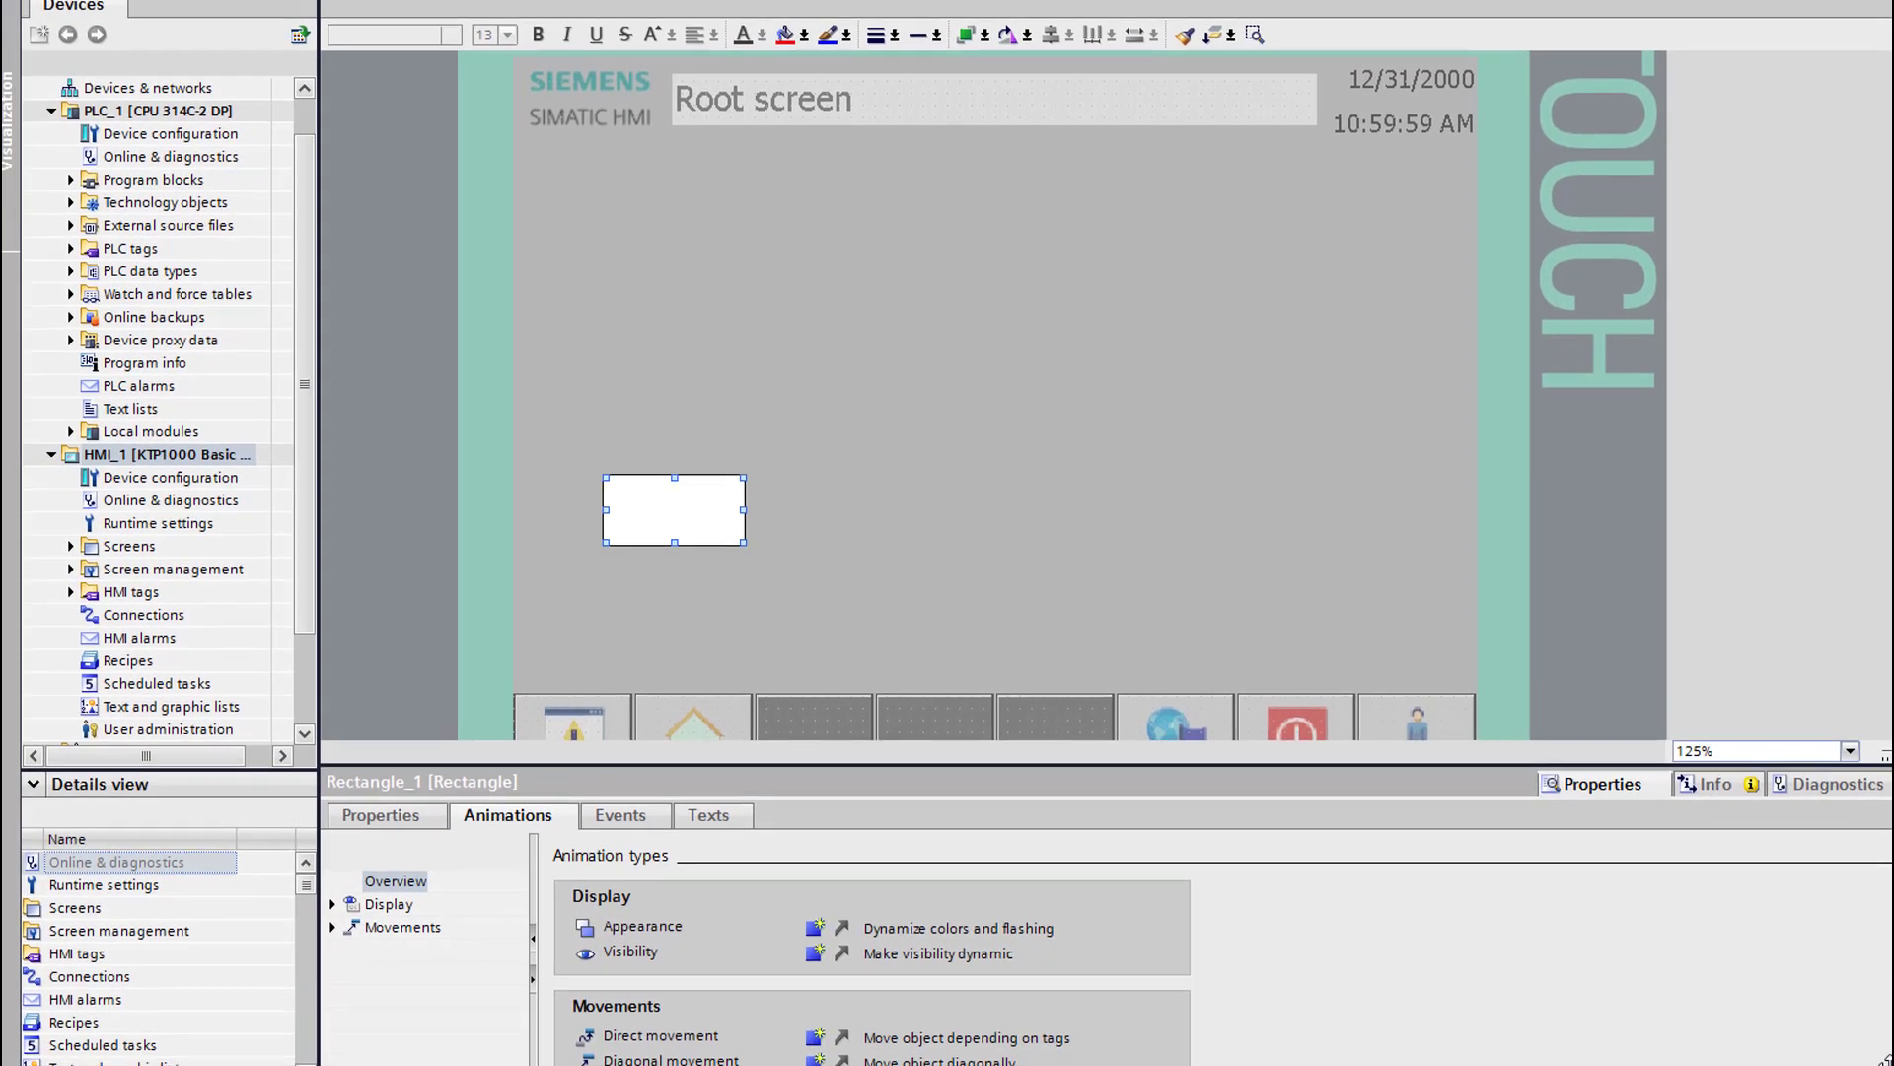
pyautogui.scroll(-1, 1221, 947)
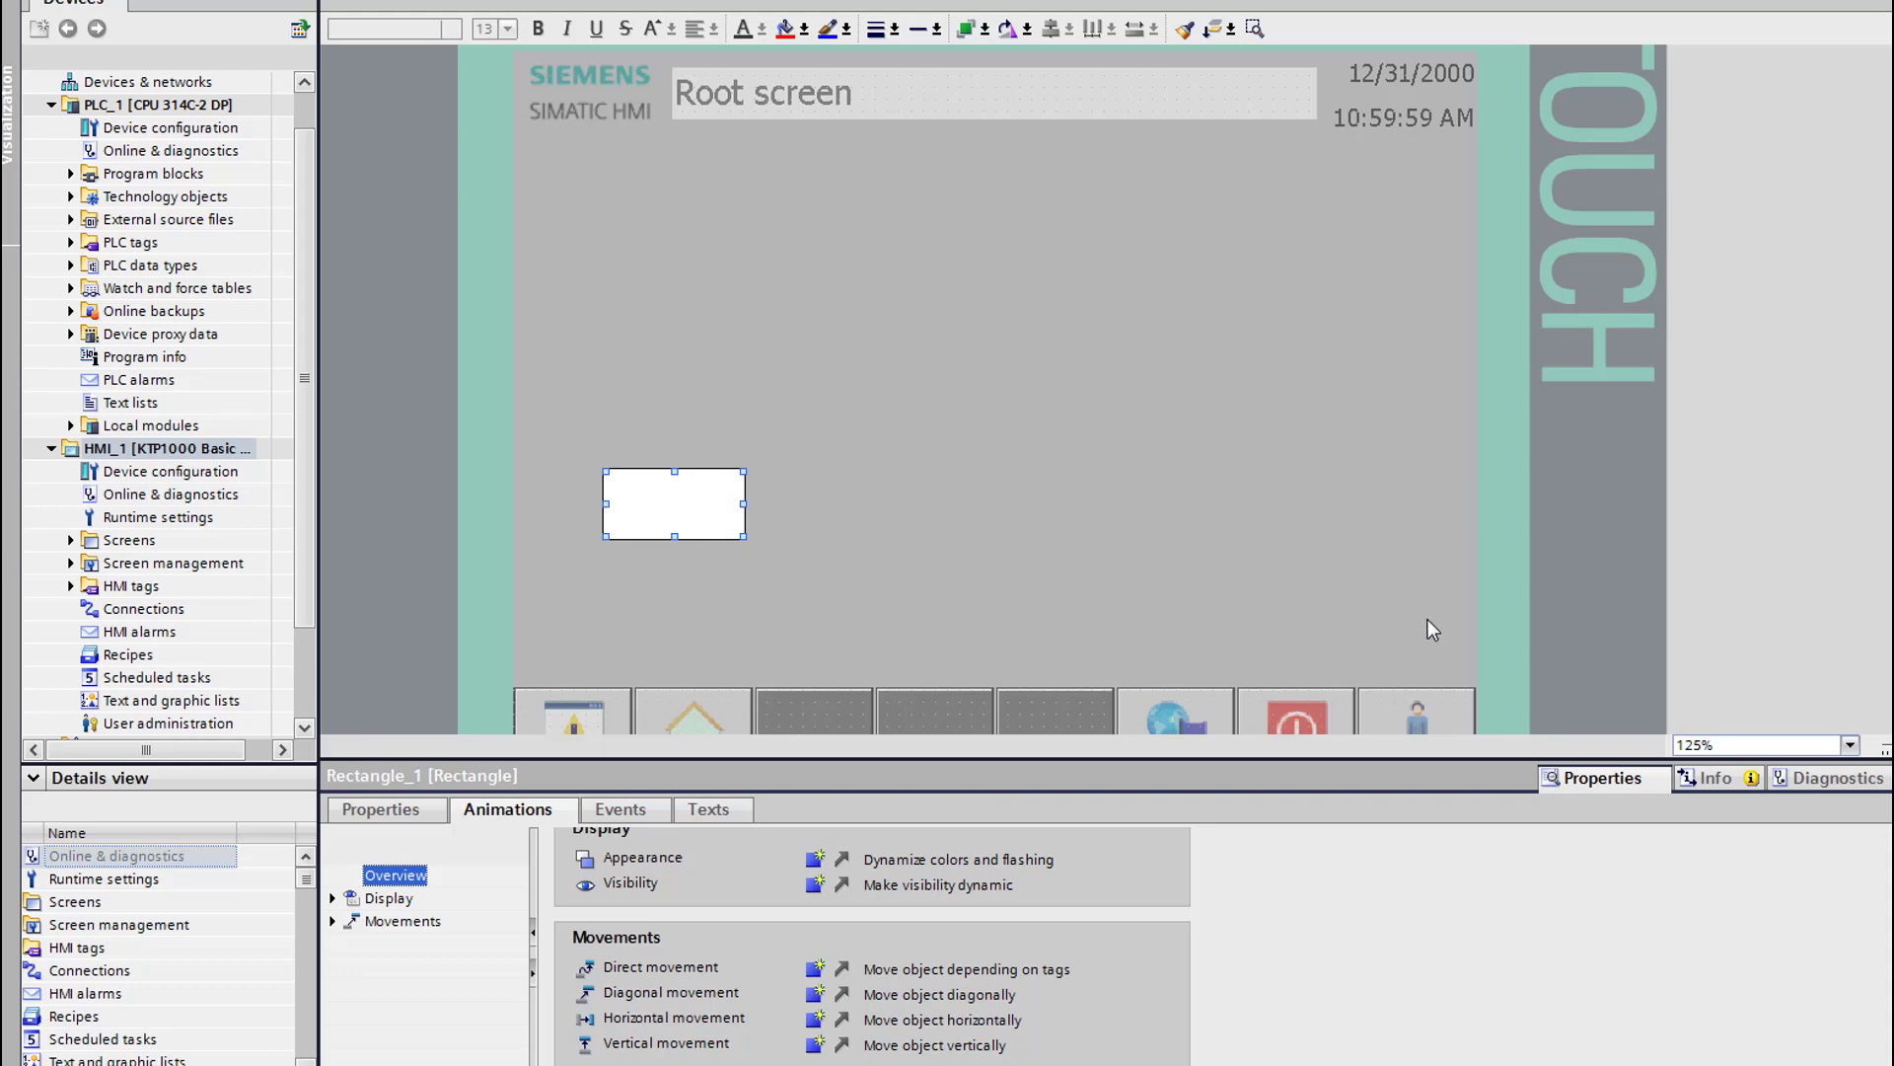
pyautogui.click(1888, 13)
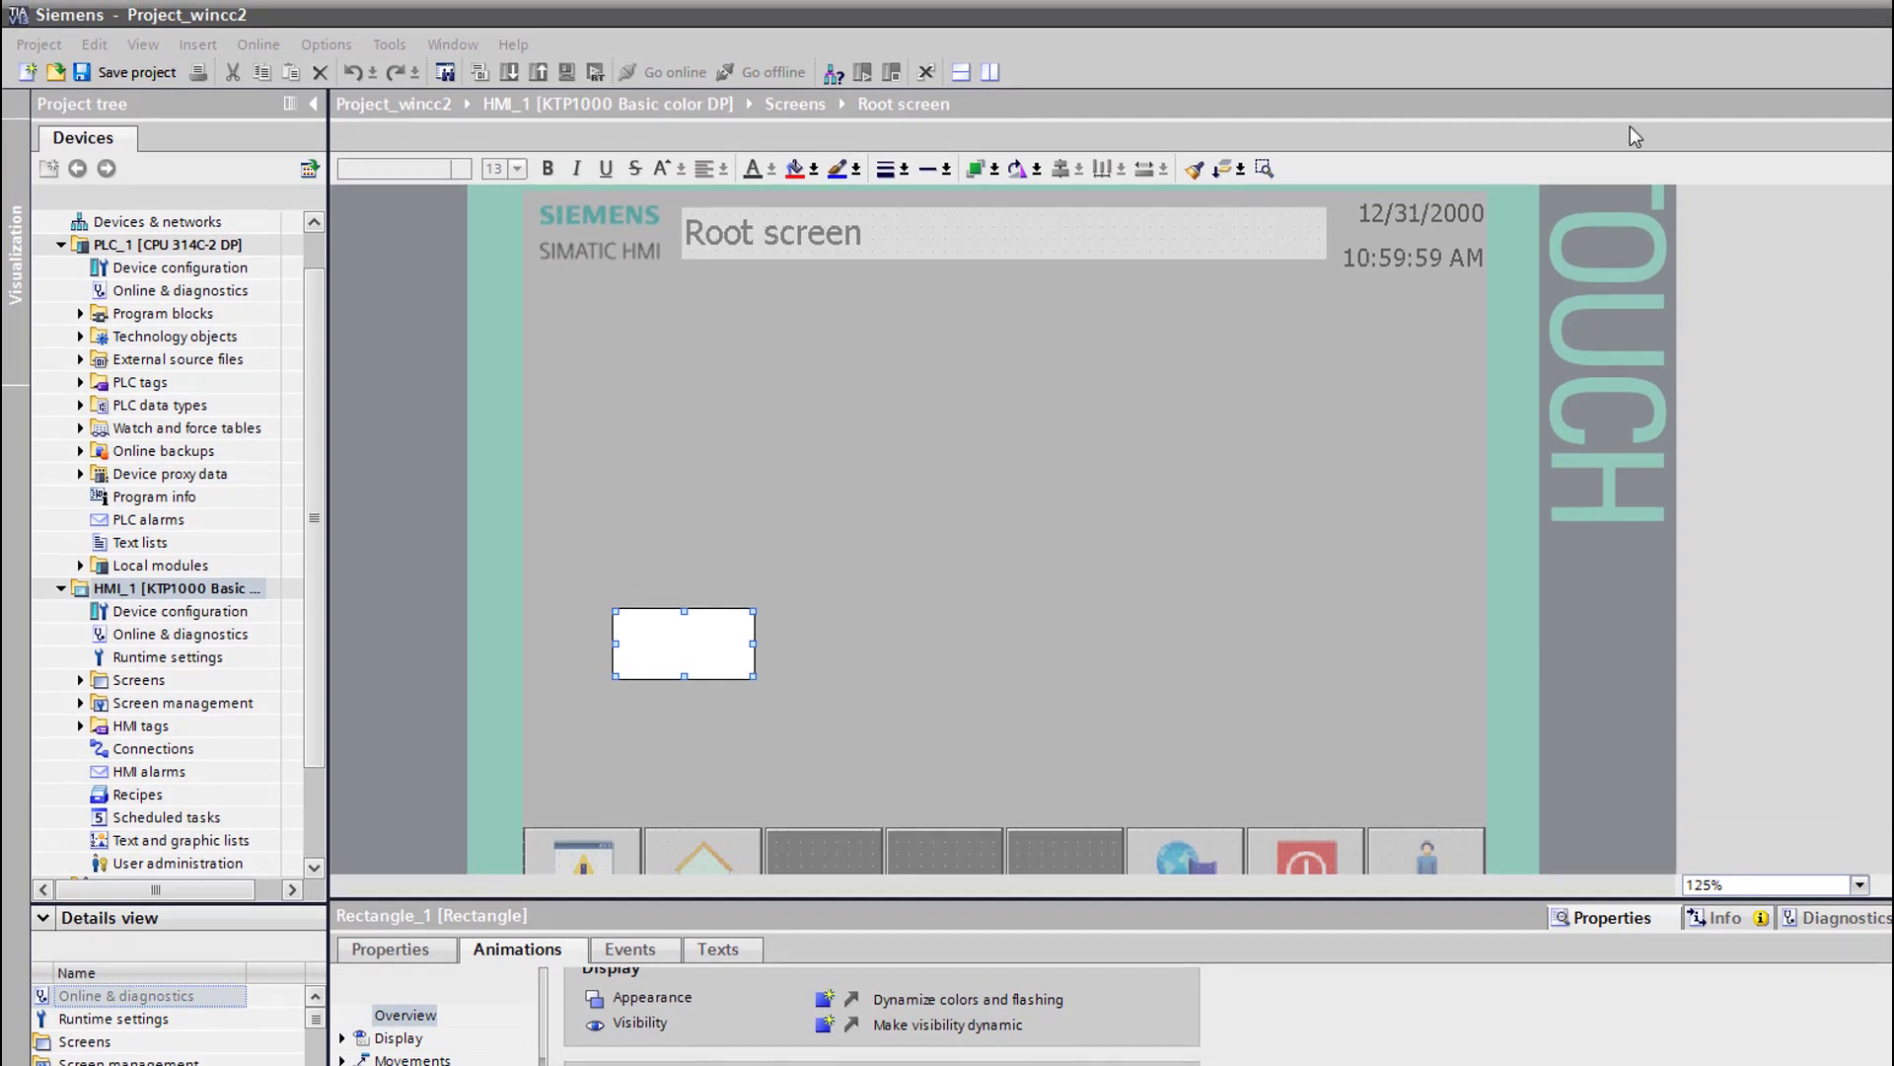
# Open Main [OB1] of PLC_1 and insert a CTU counter with its default instance data block in Network 1
pyautogui.click(80, 314)
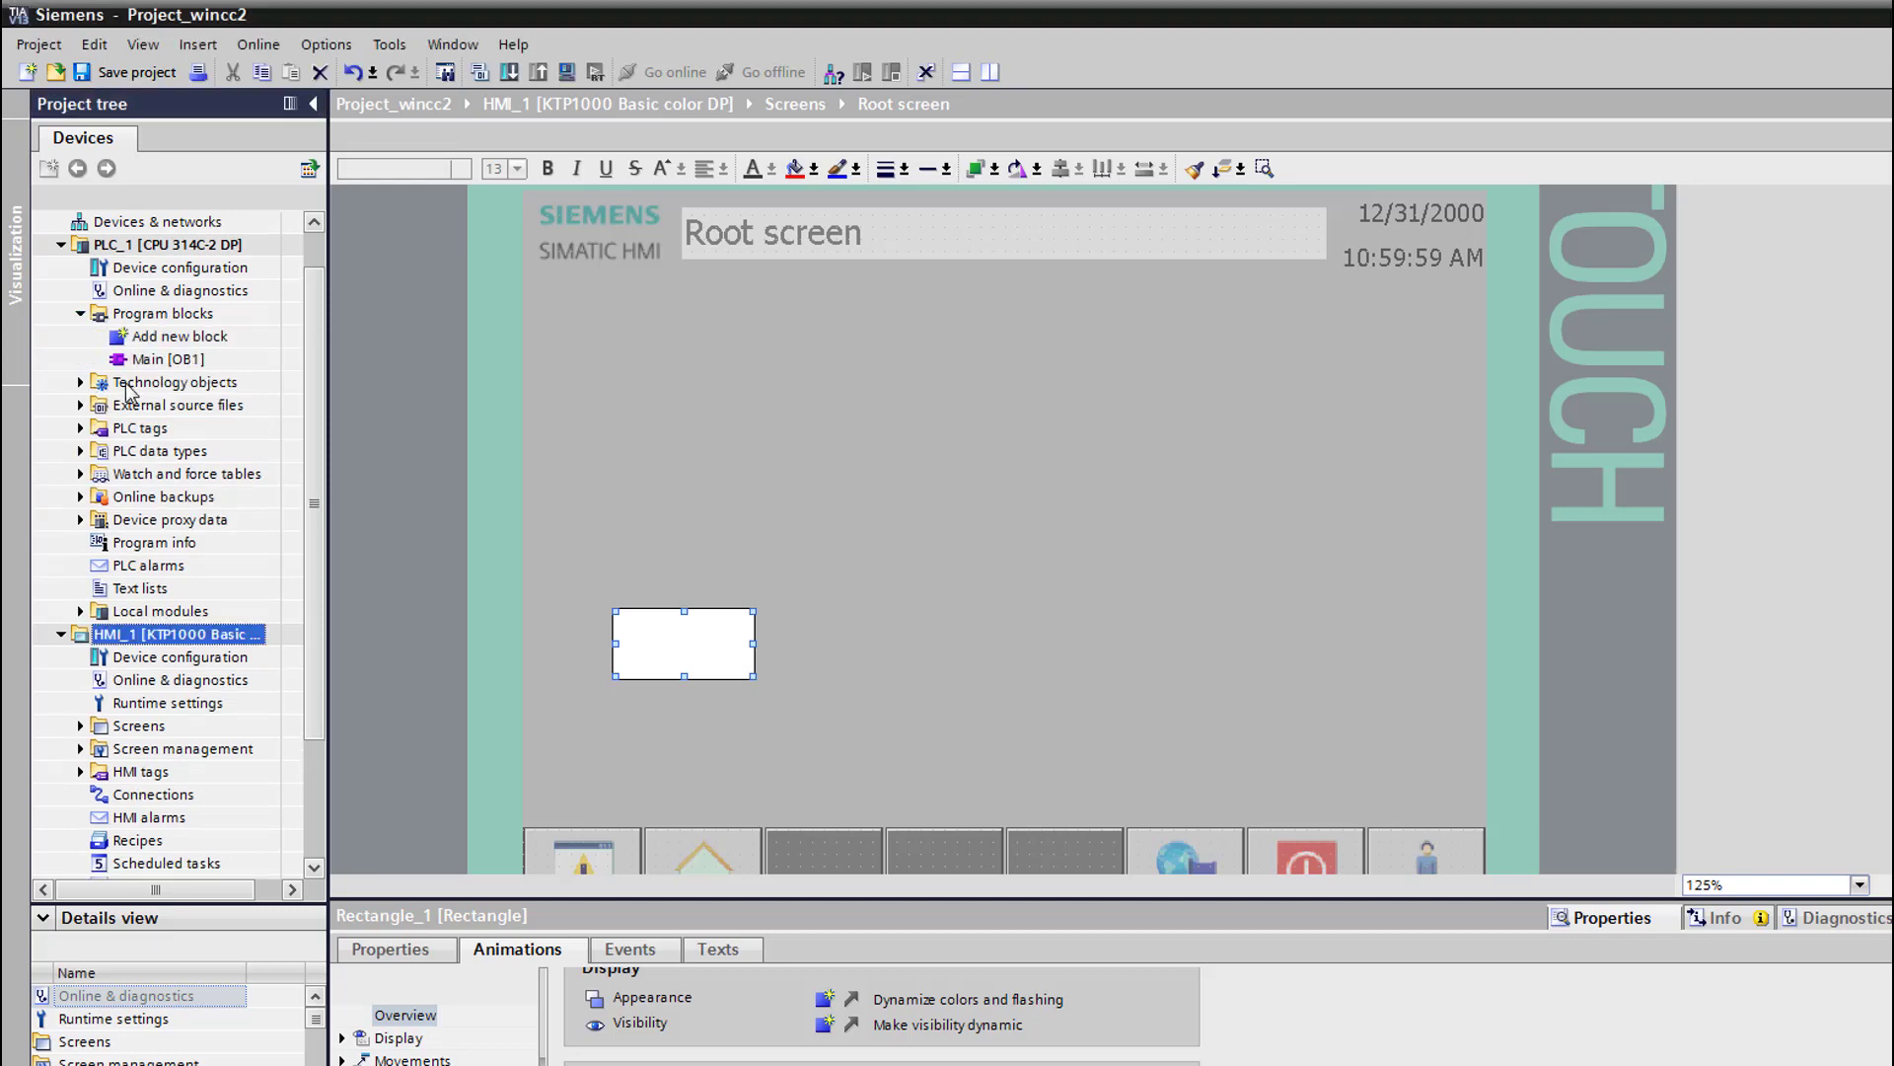
pyautogui.click(146, 361)
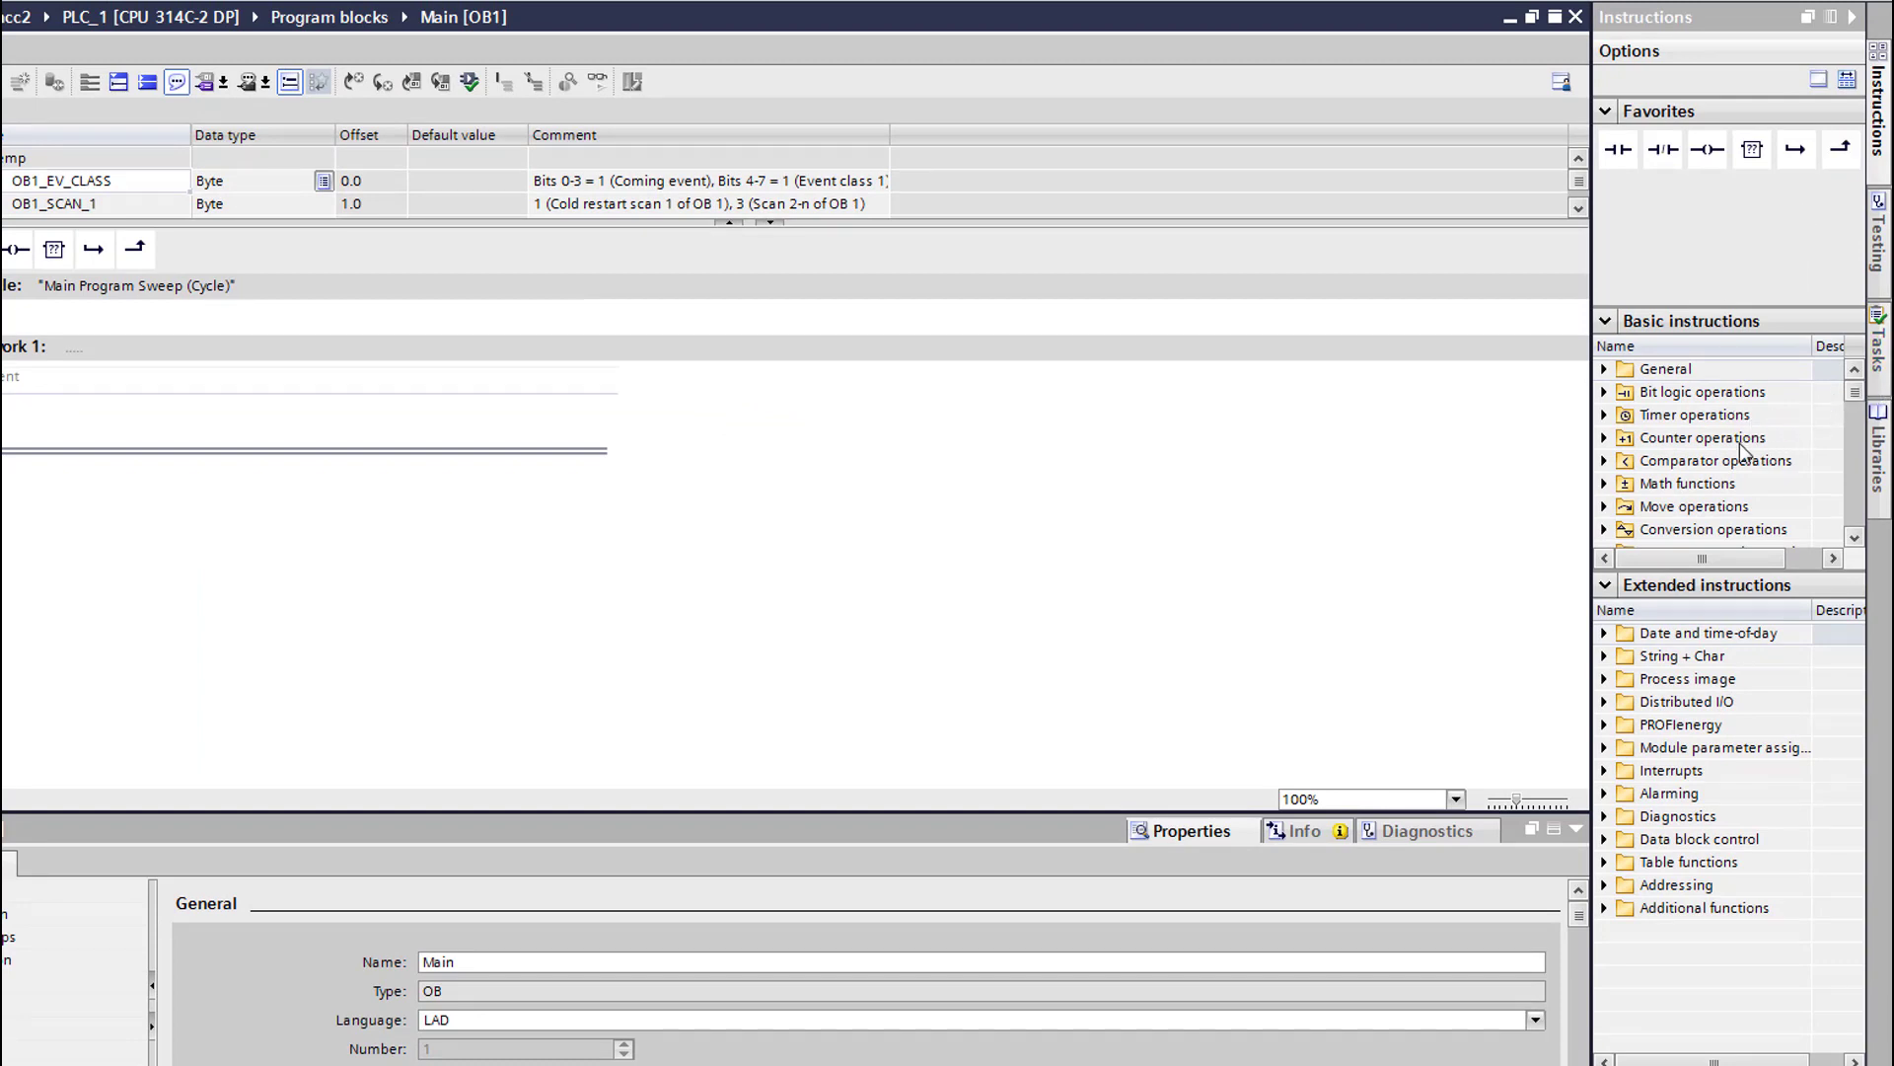
pyautogui.click(1603, 438)
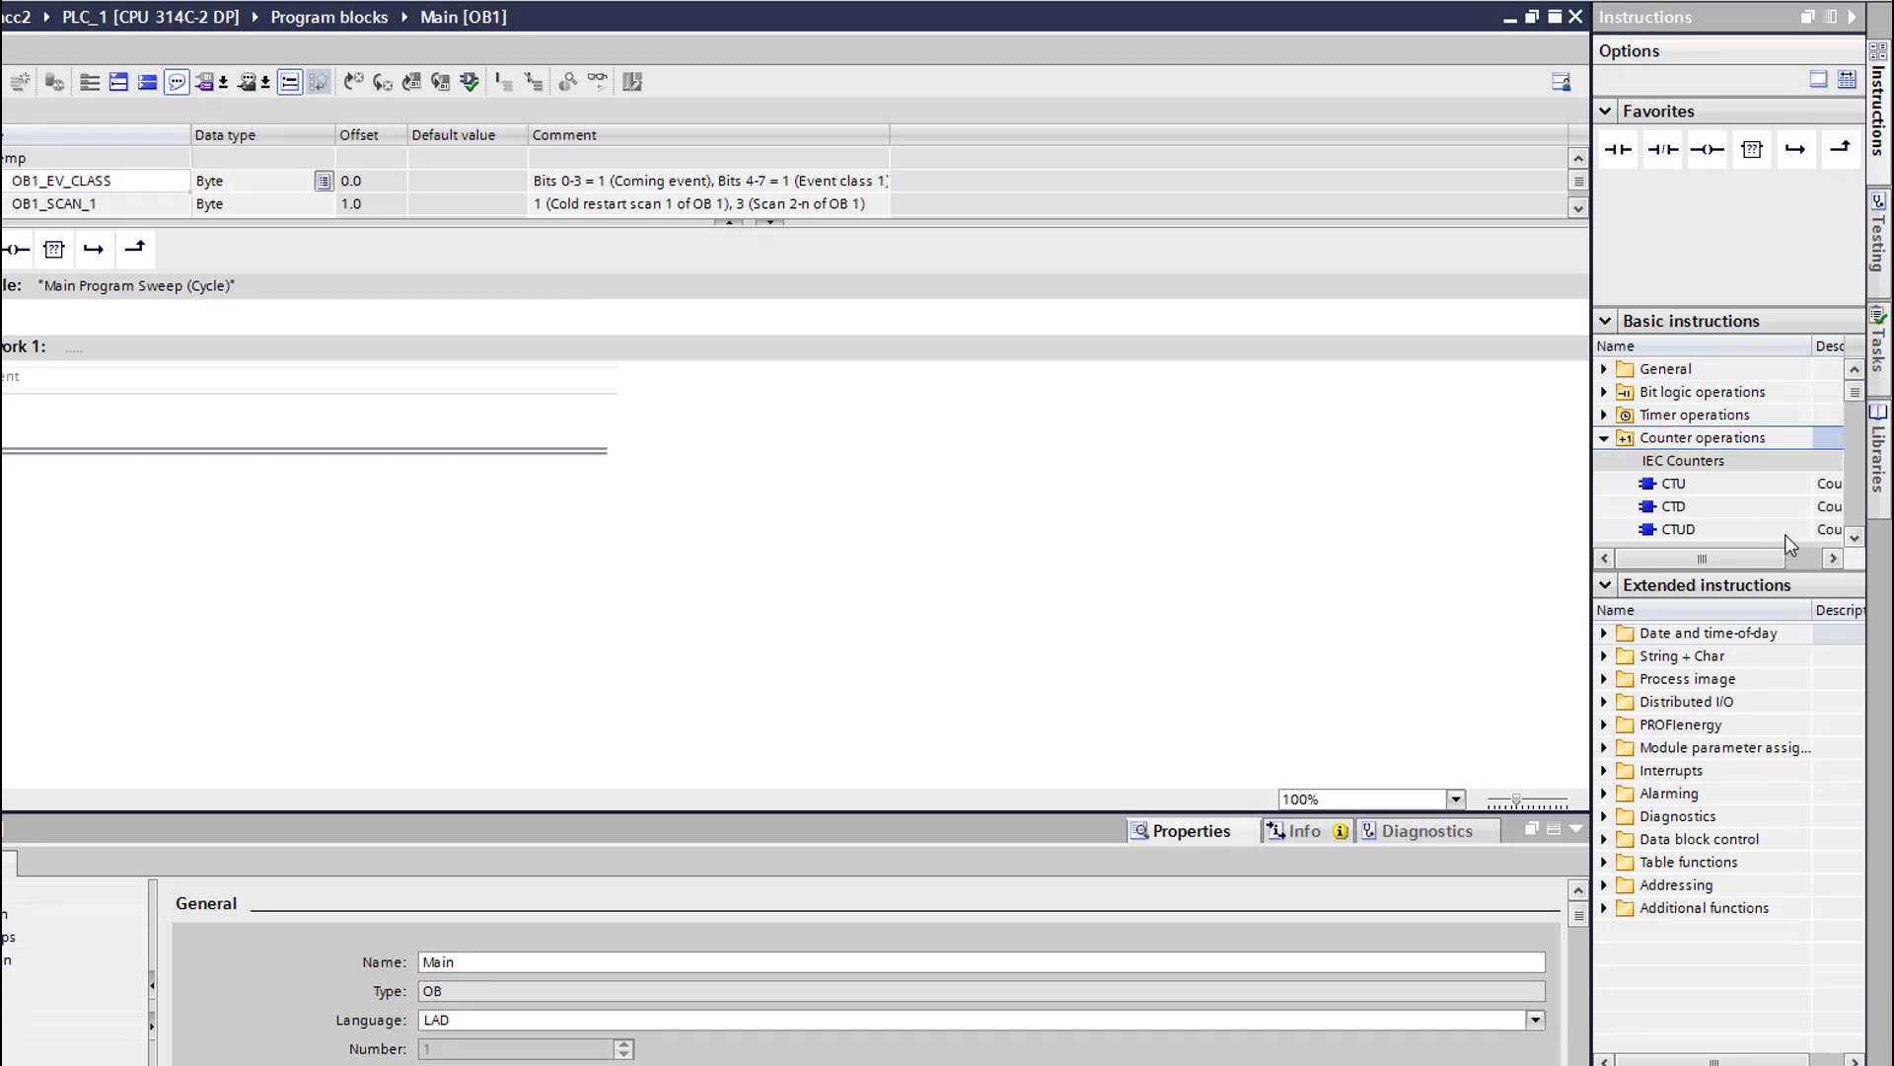
pyautogui.click(1855, 539)
pyautogui.click(1855, 539)
pyautogui.moveTo(1755, 558)
pyautogui.mouseDown()
pyautogui.moveTo(1784, 558)
pyautogui.moveTo(1736, 559)
pyautogui.mouseUp()
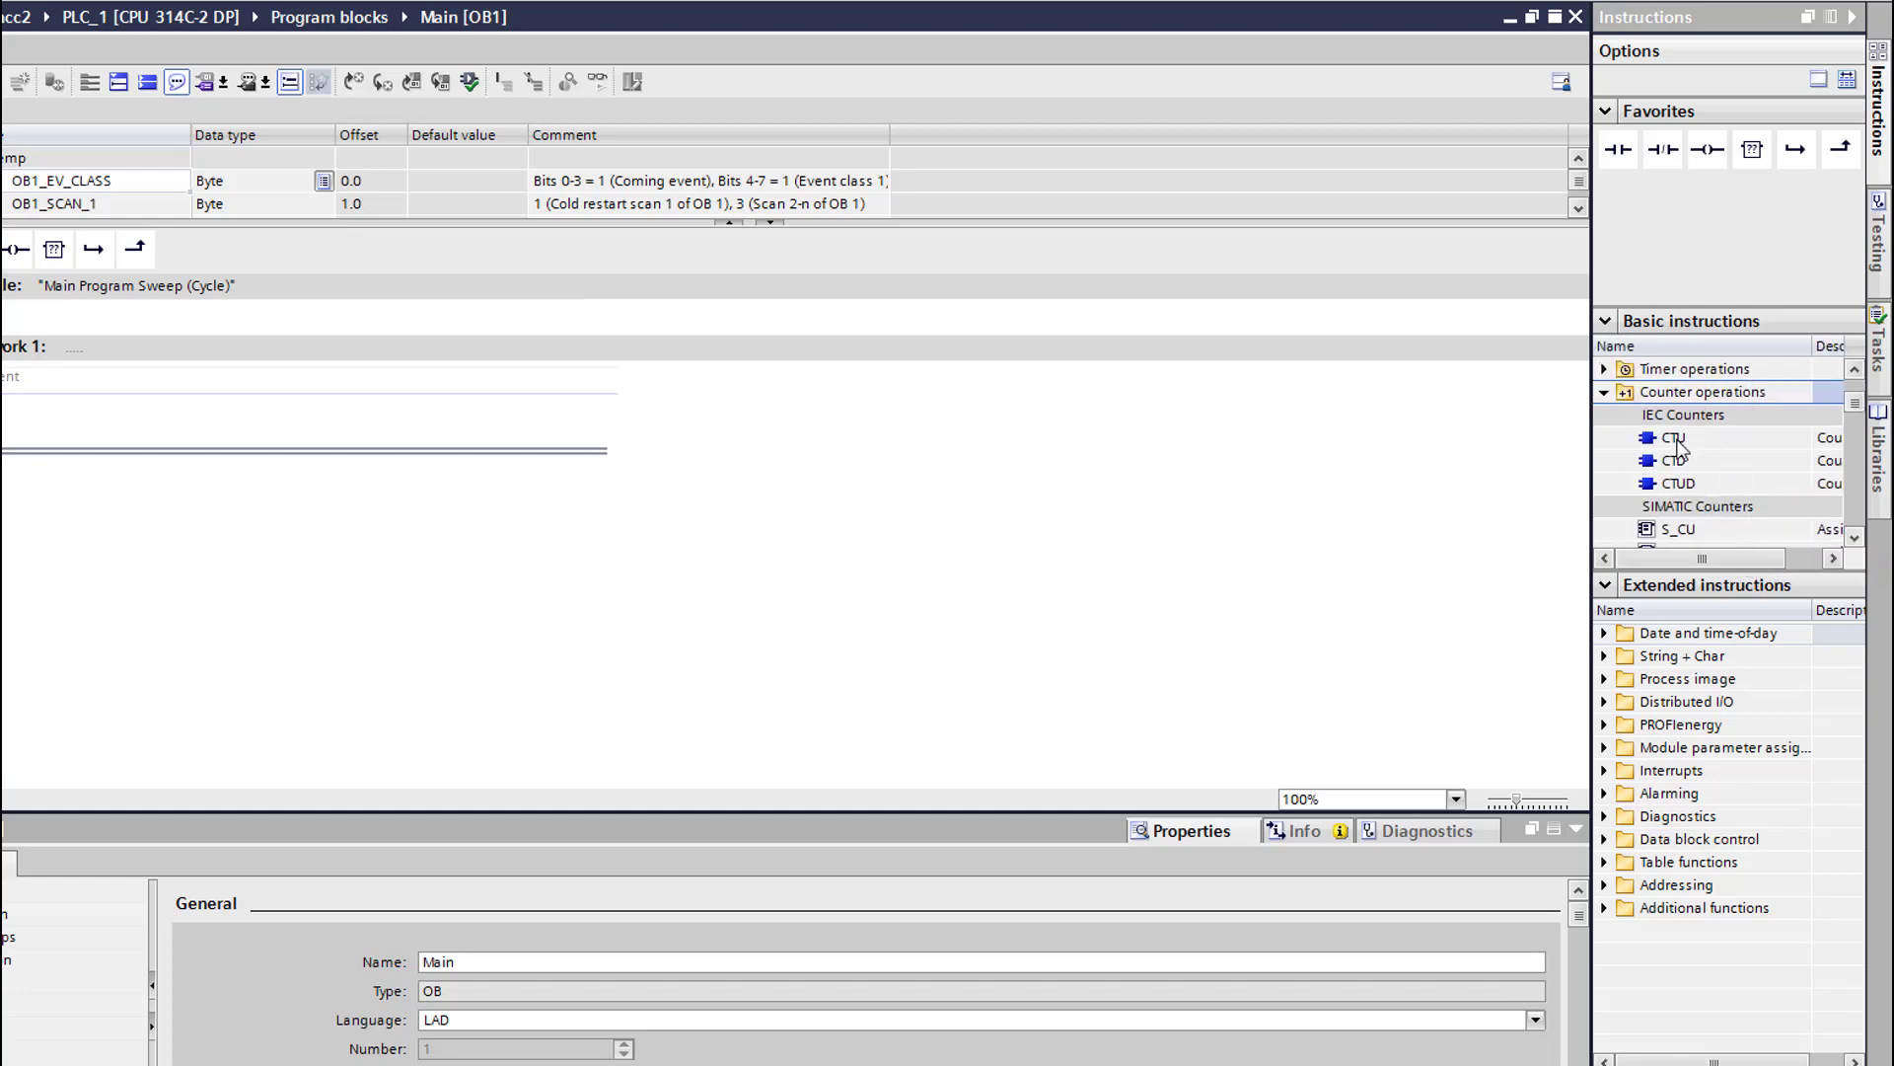
pyautogui.moveTo(1674, 446); pyautogui.dragTo(266, 454)
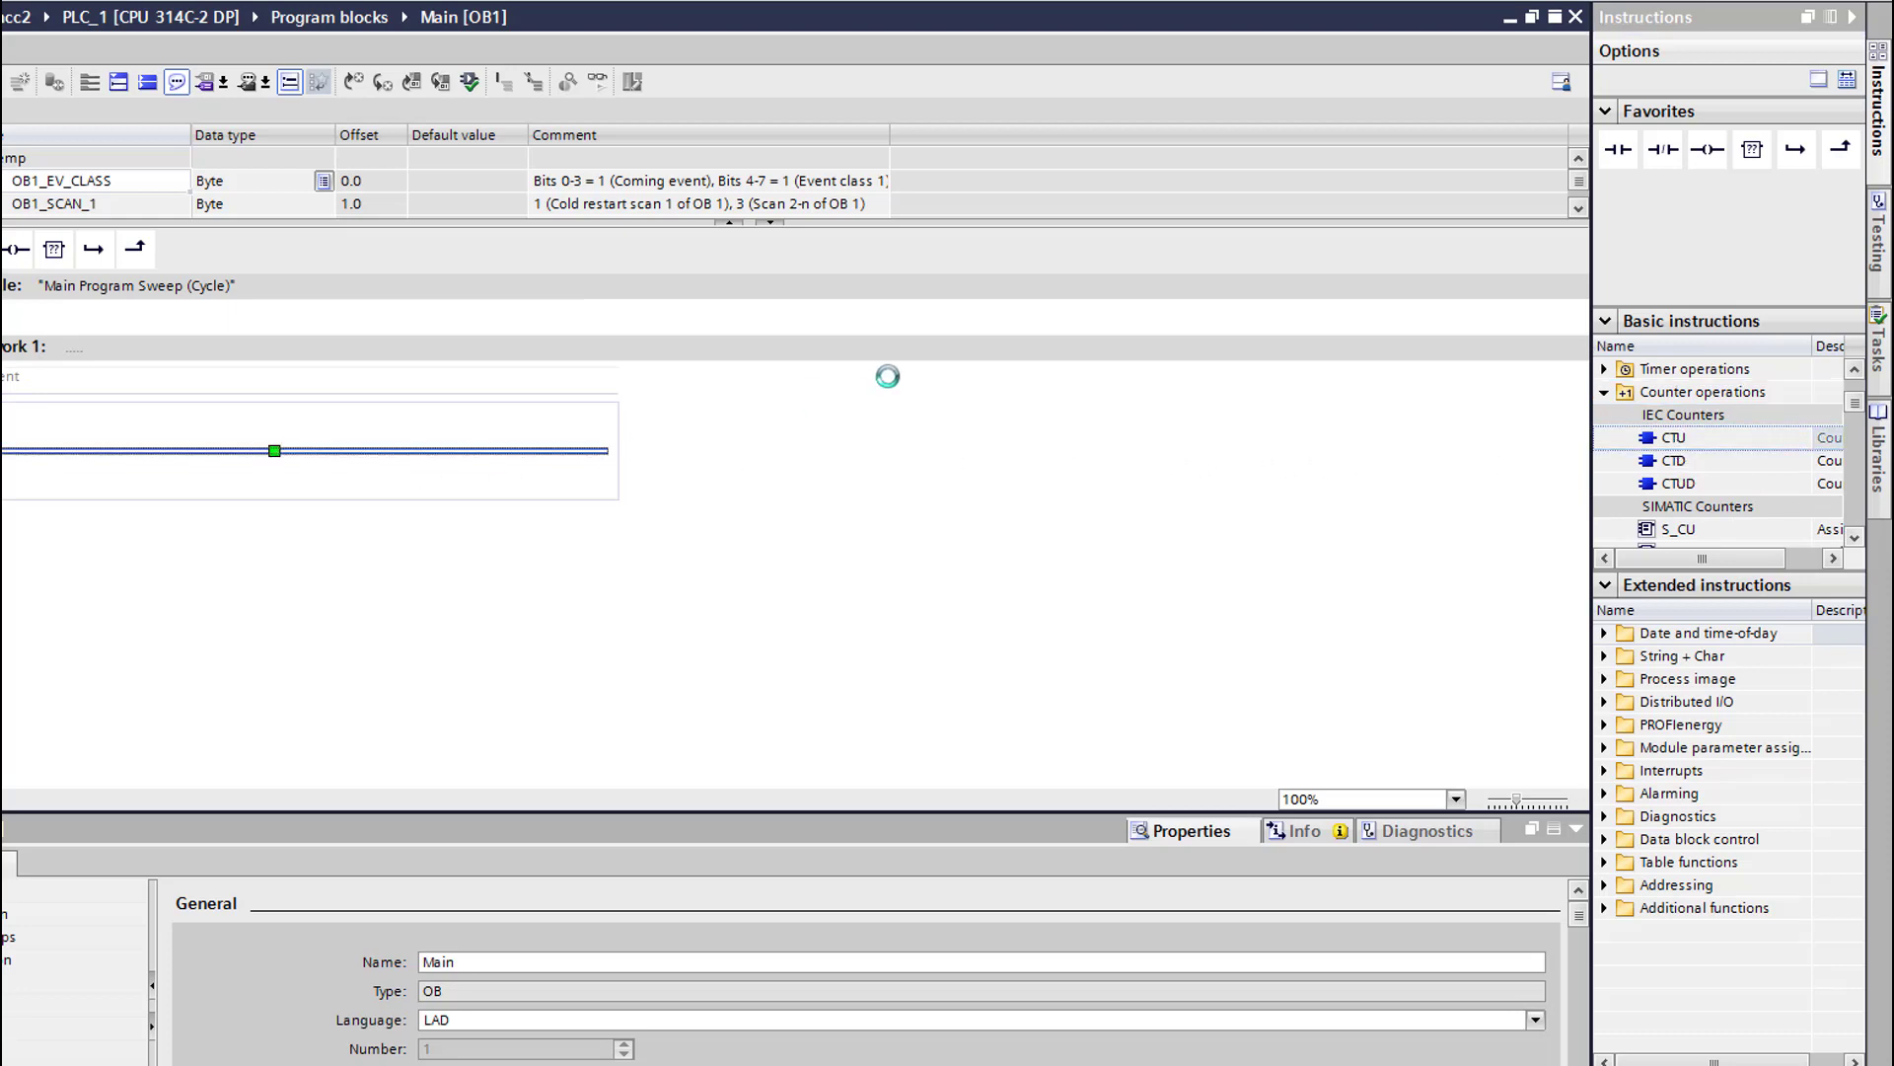
pyautogui.click(886, 696)
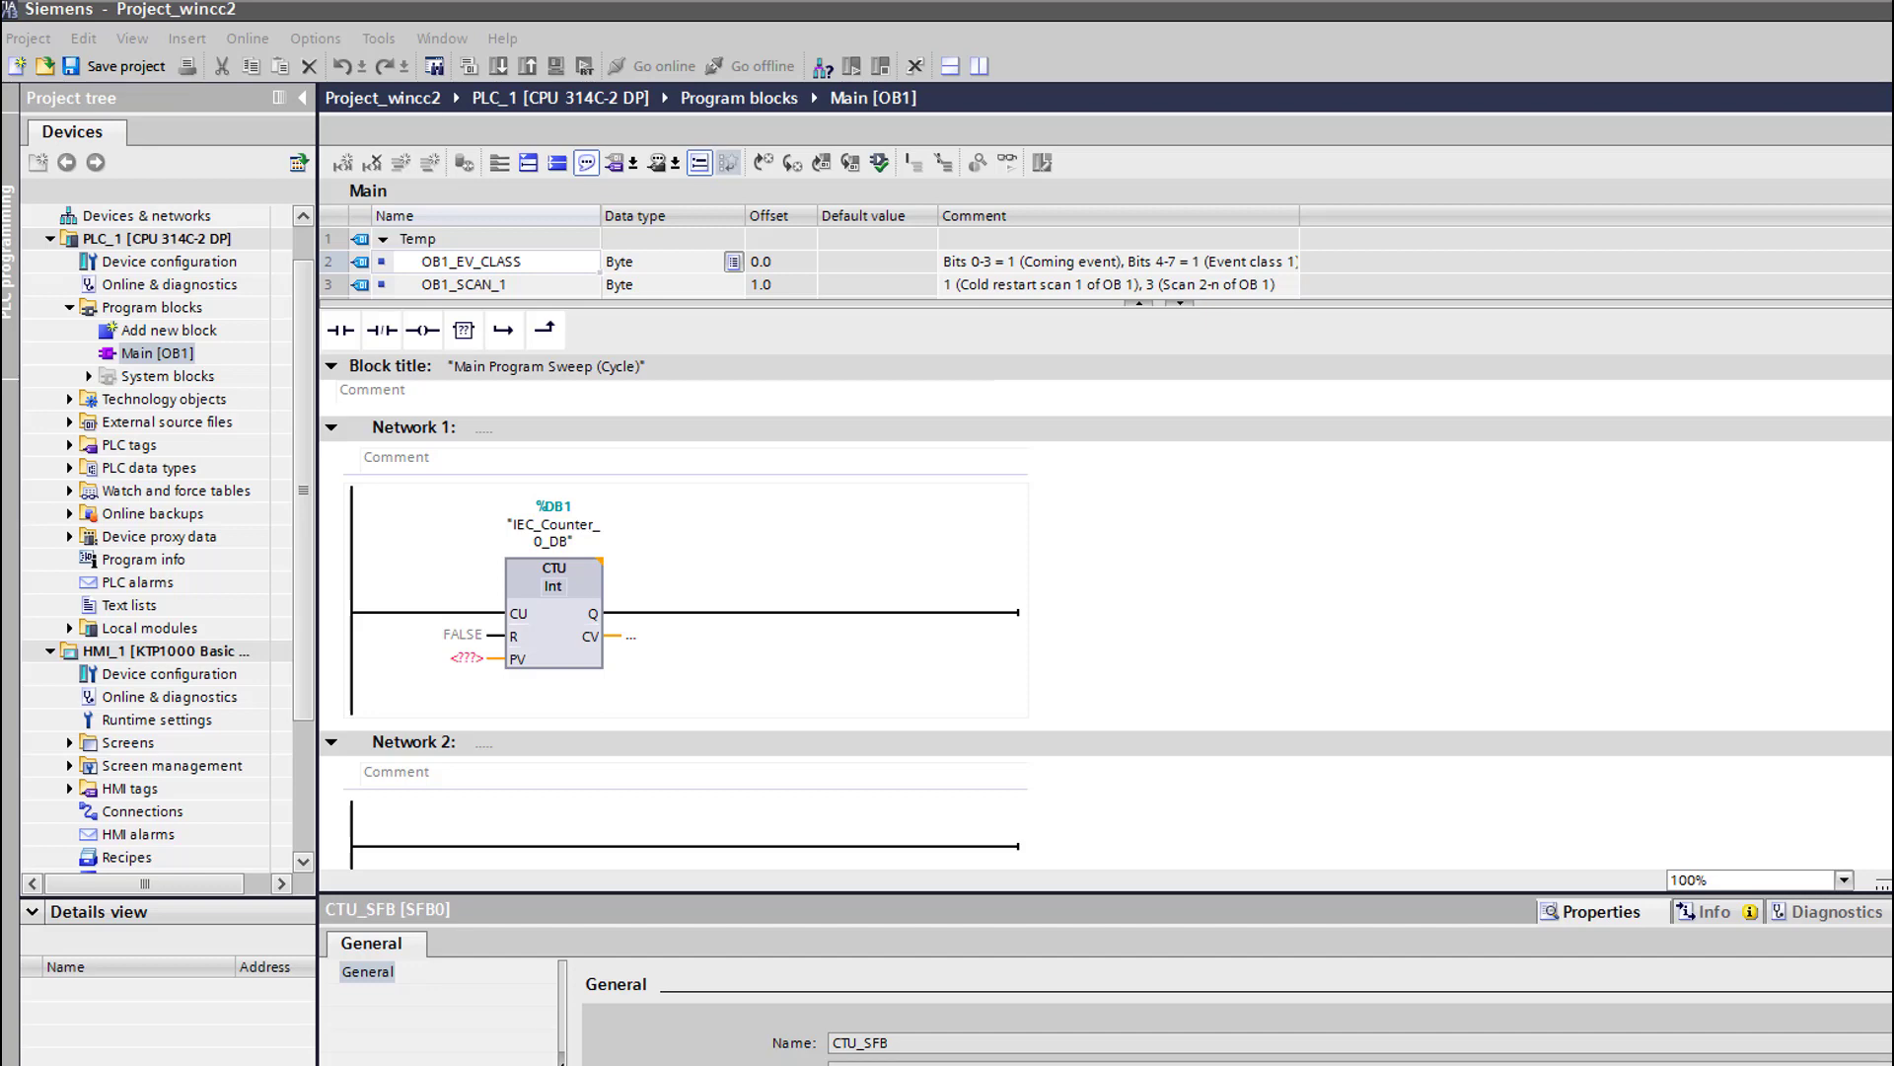
pyautogui.click(568, 597)
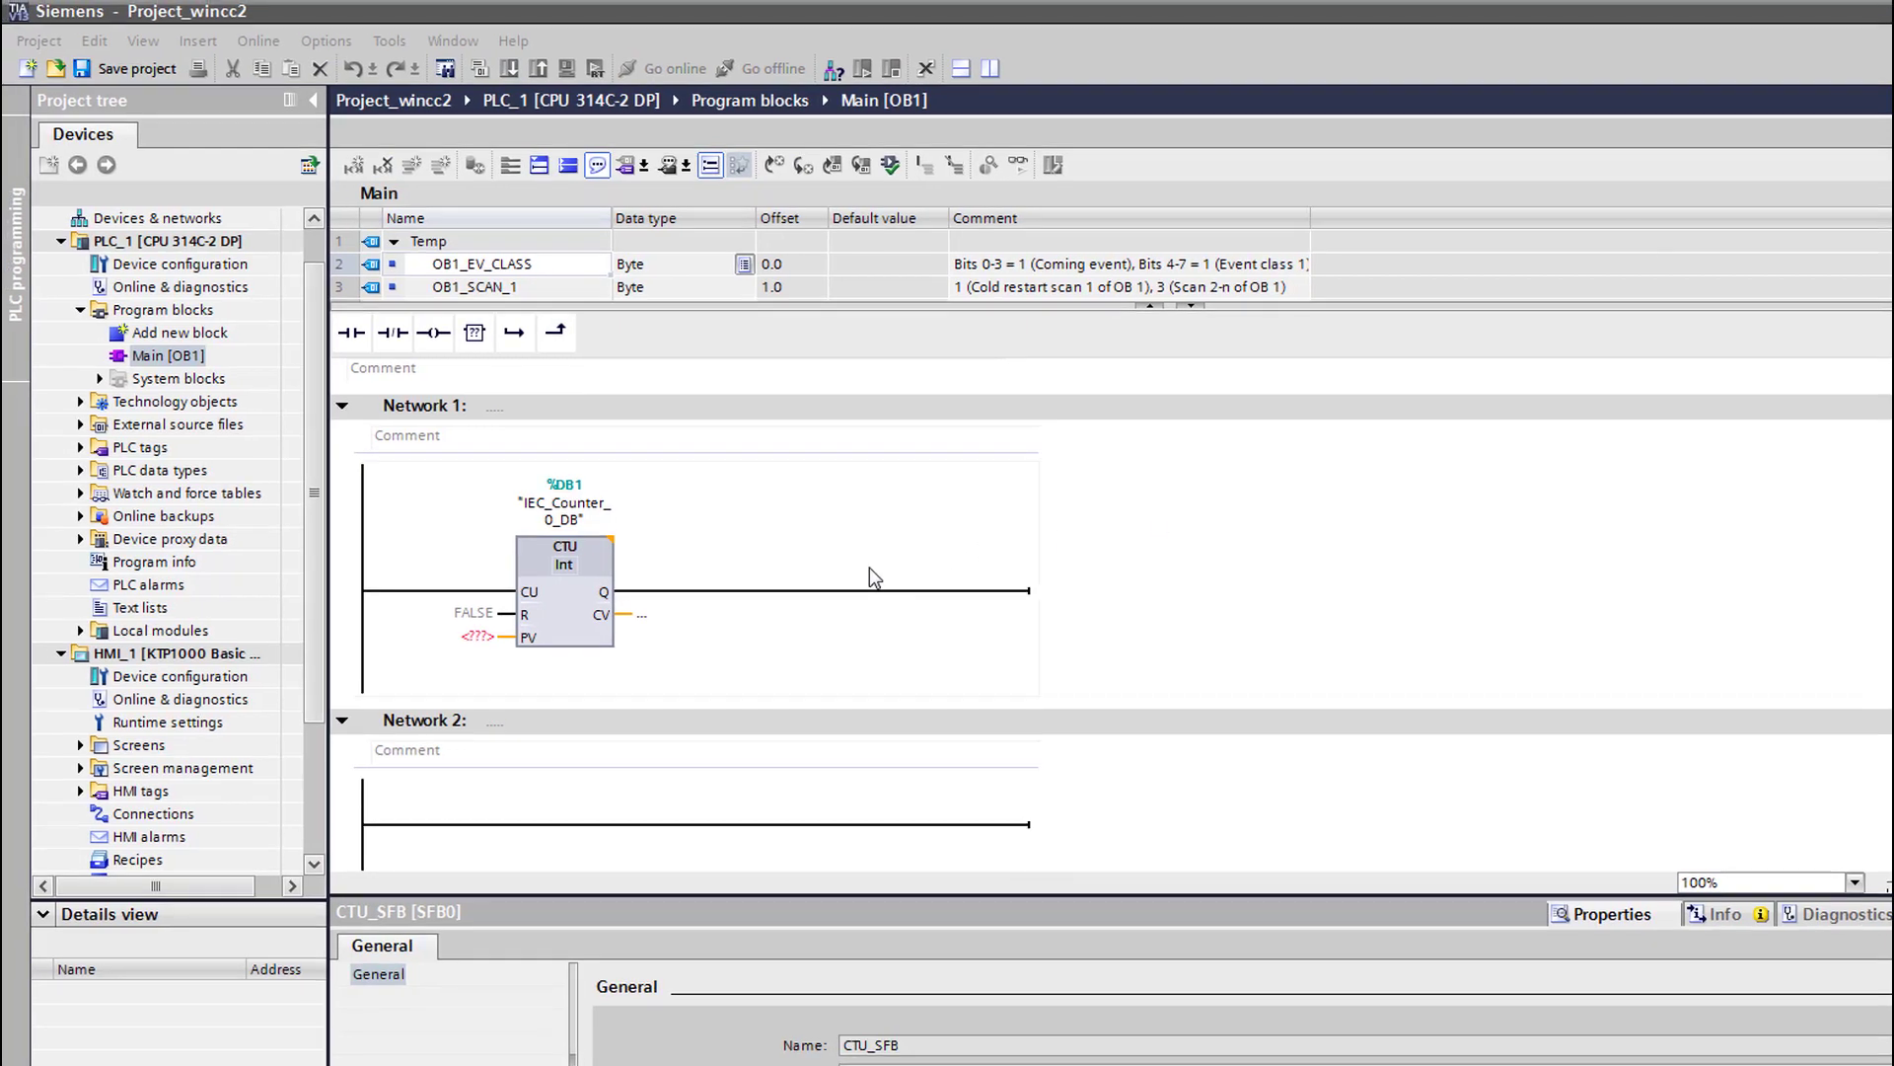
pyautogui.click(553, 610)
# Enable clock memory in the device configuration of PLC_1 and set its memory byte to 100
pyautogui.click(189, 267)
pyautogui.doubleClick(189, 267)
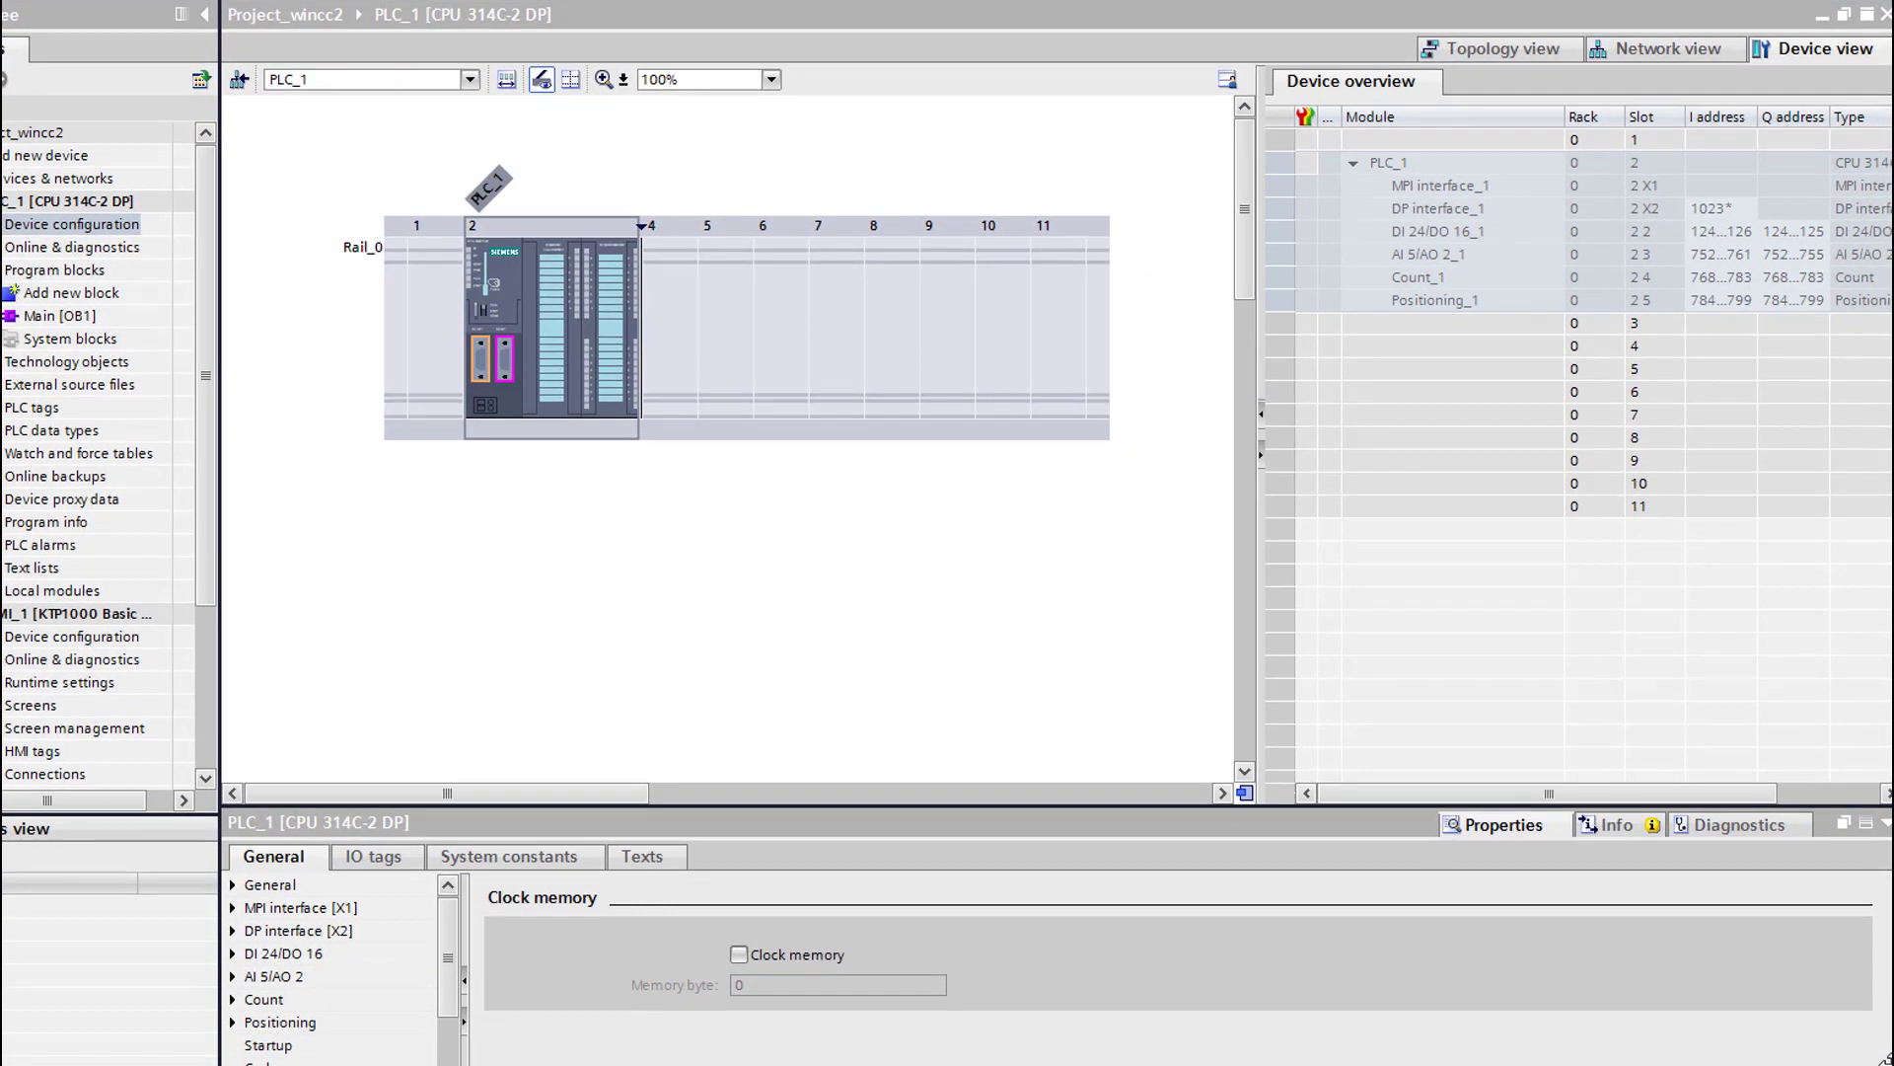
pyautogui.click(739, 955)
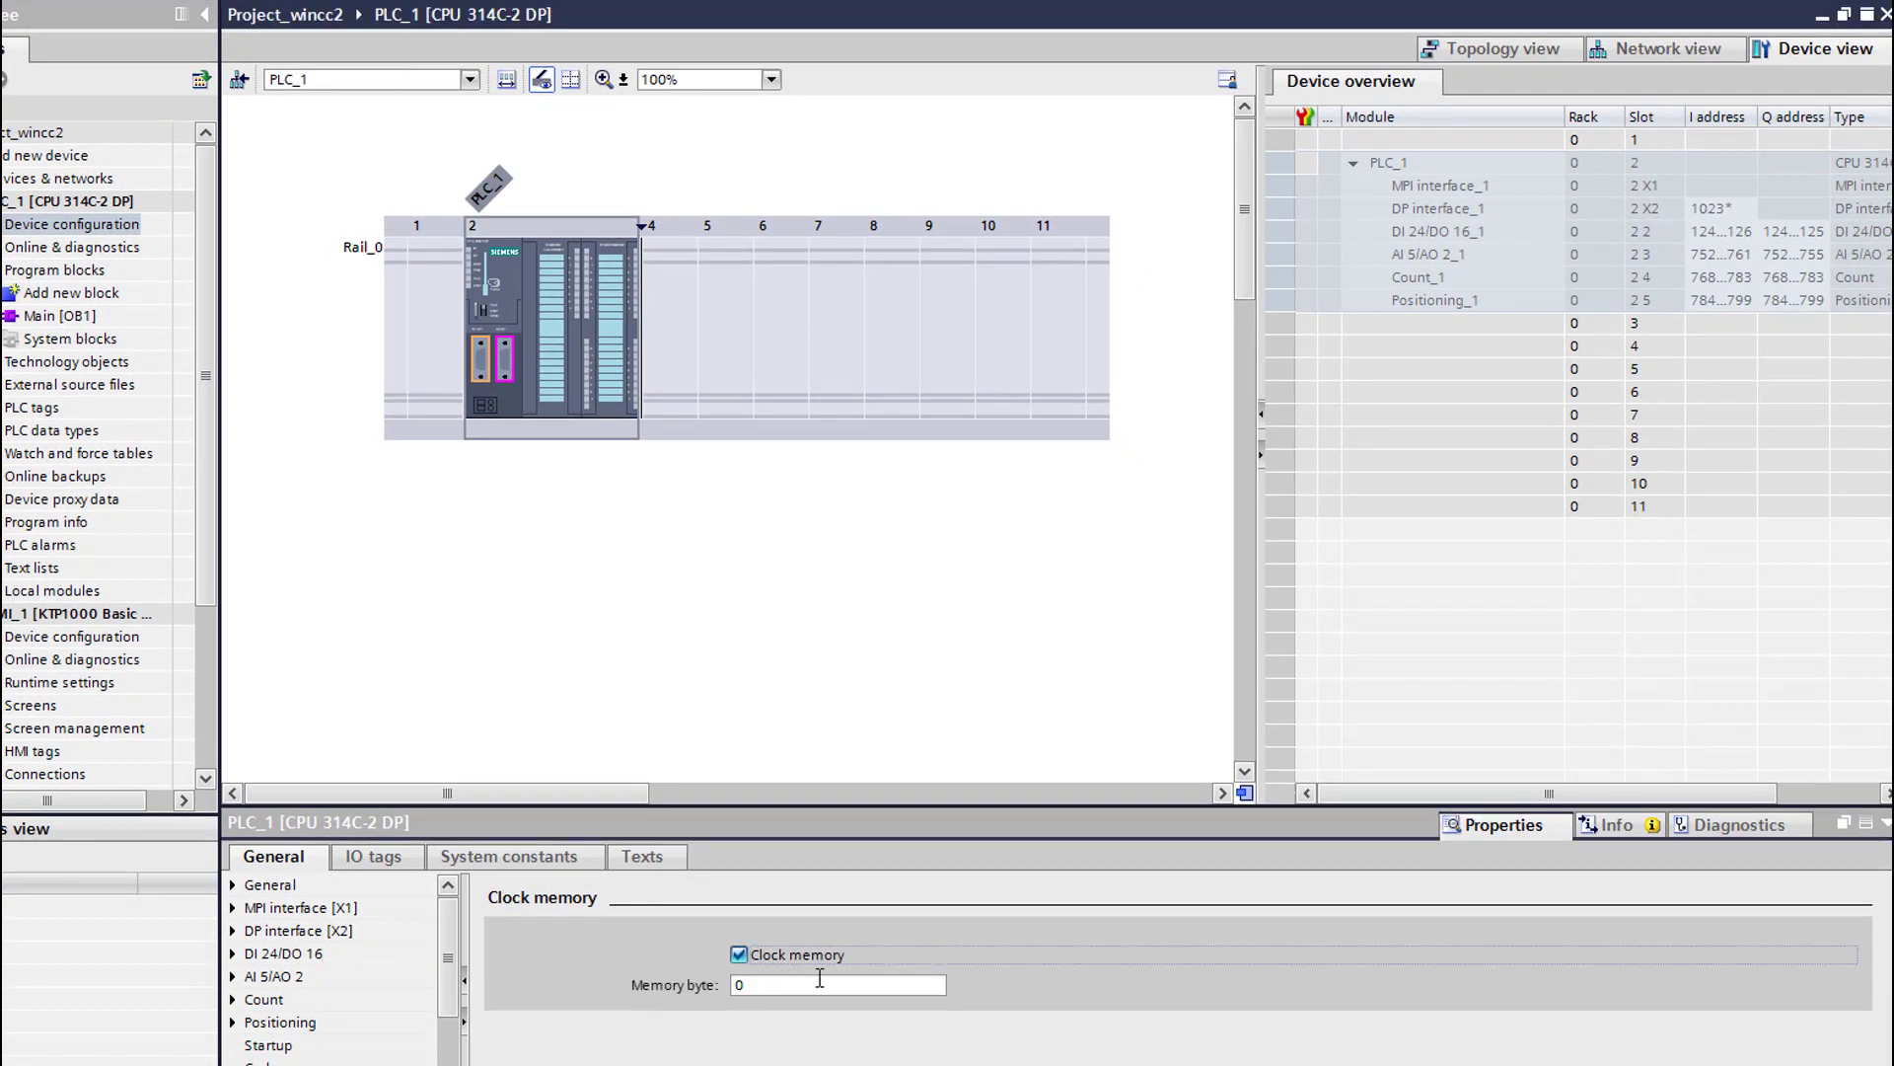
pyautogui.click(809, 983)
pyautogui.write('100')
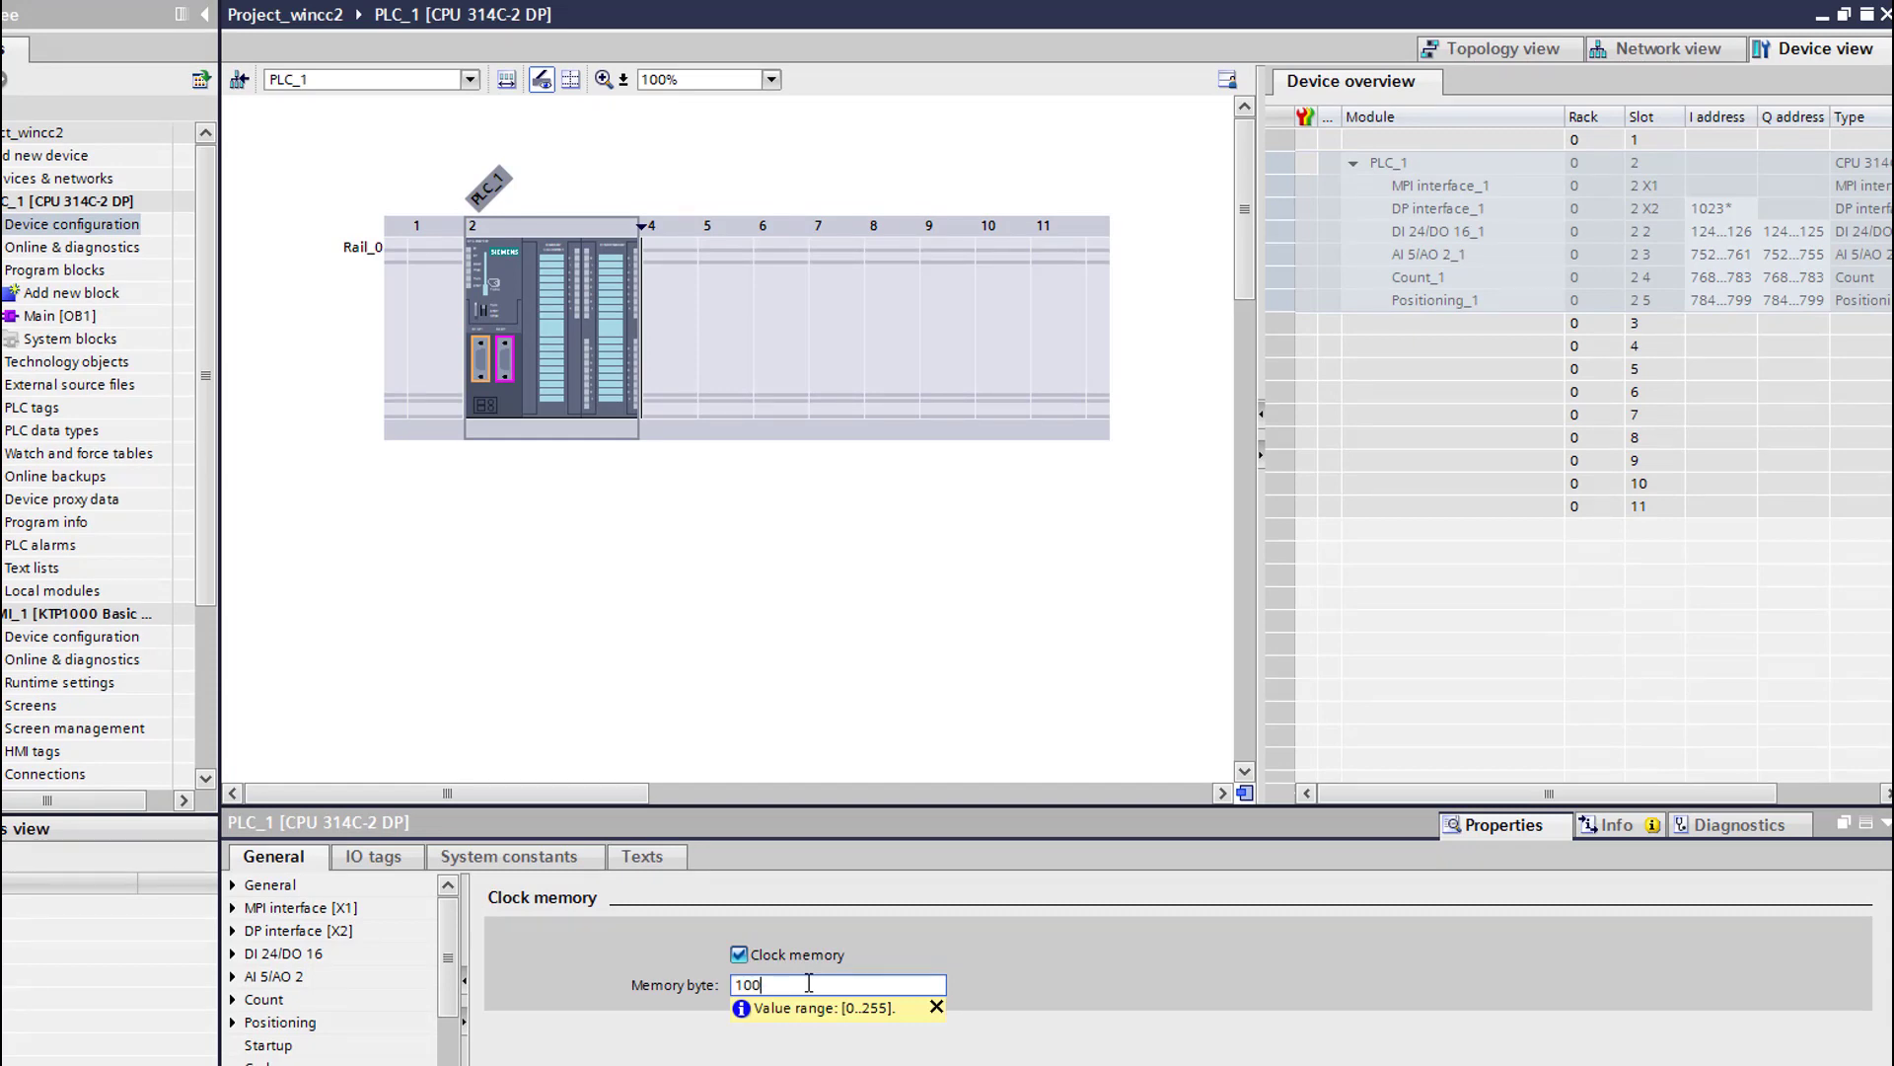
pyautogui.press('Return')
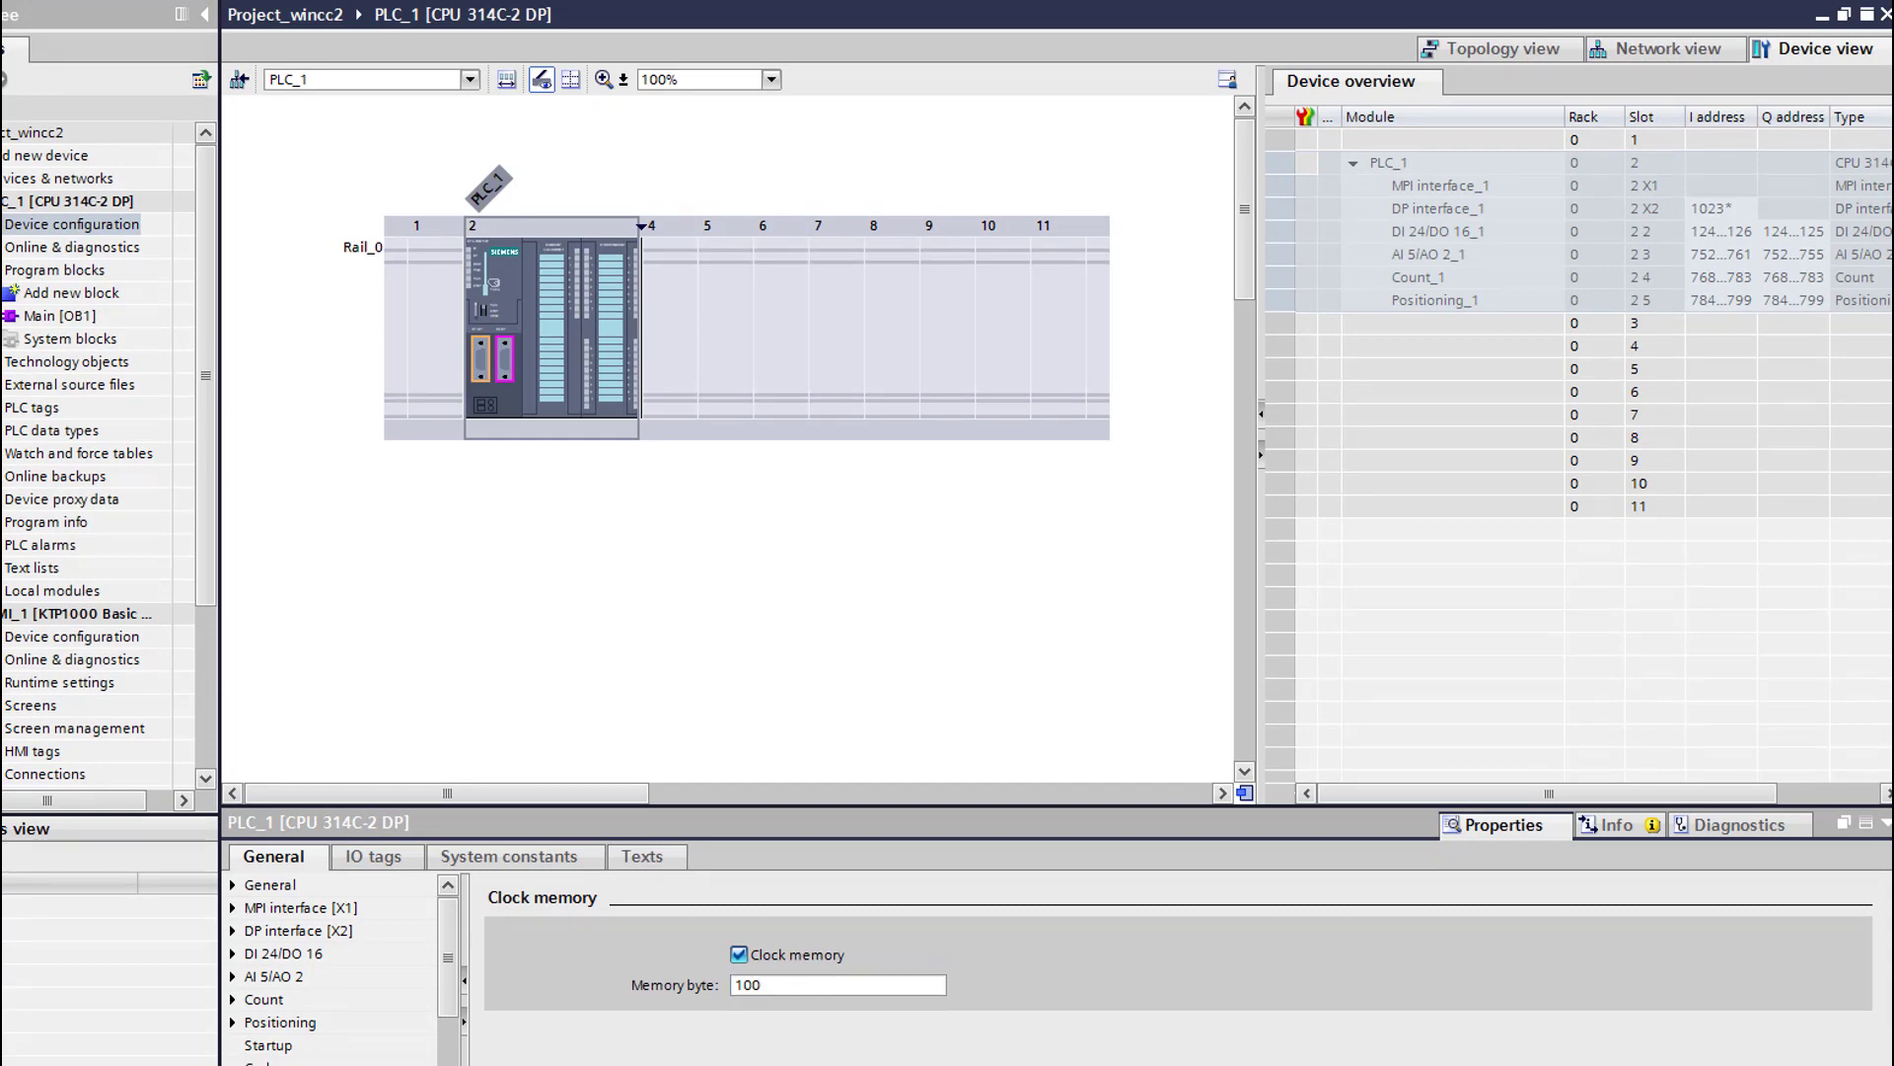
pyautogui.click(395, 1031)
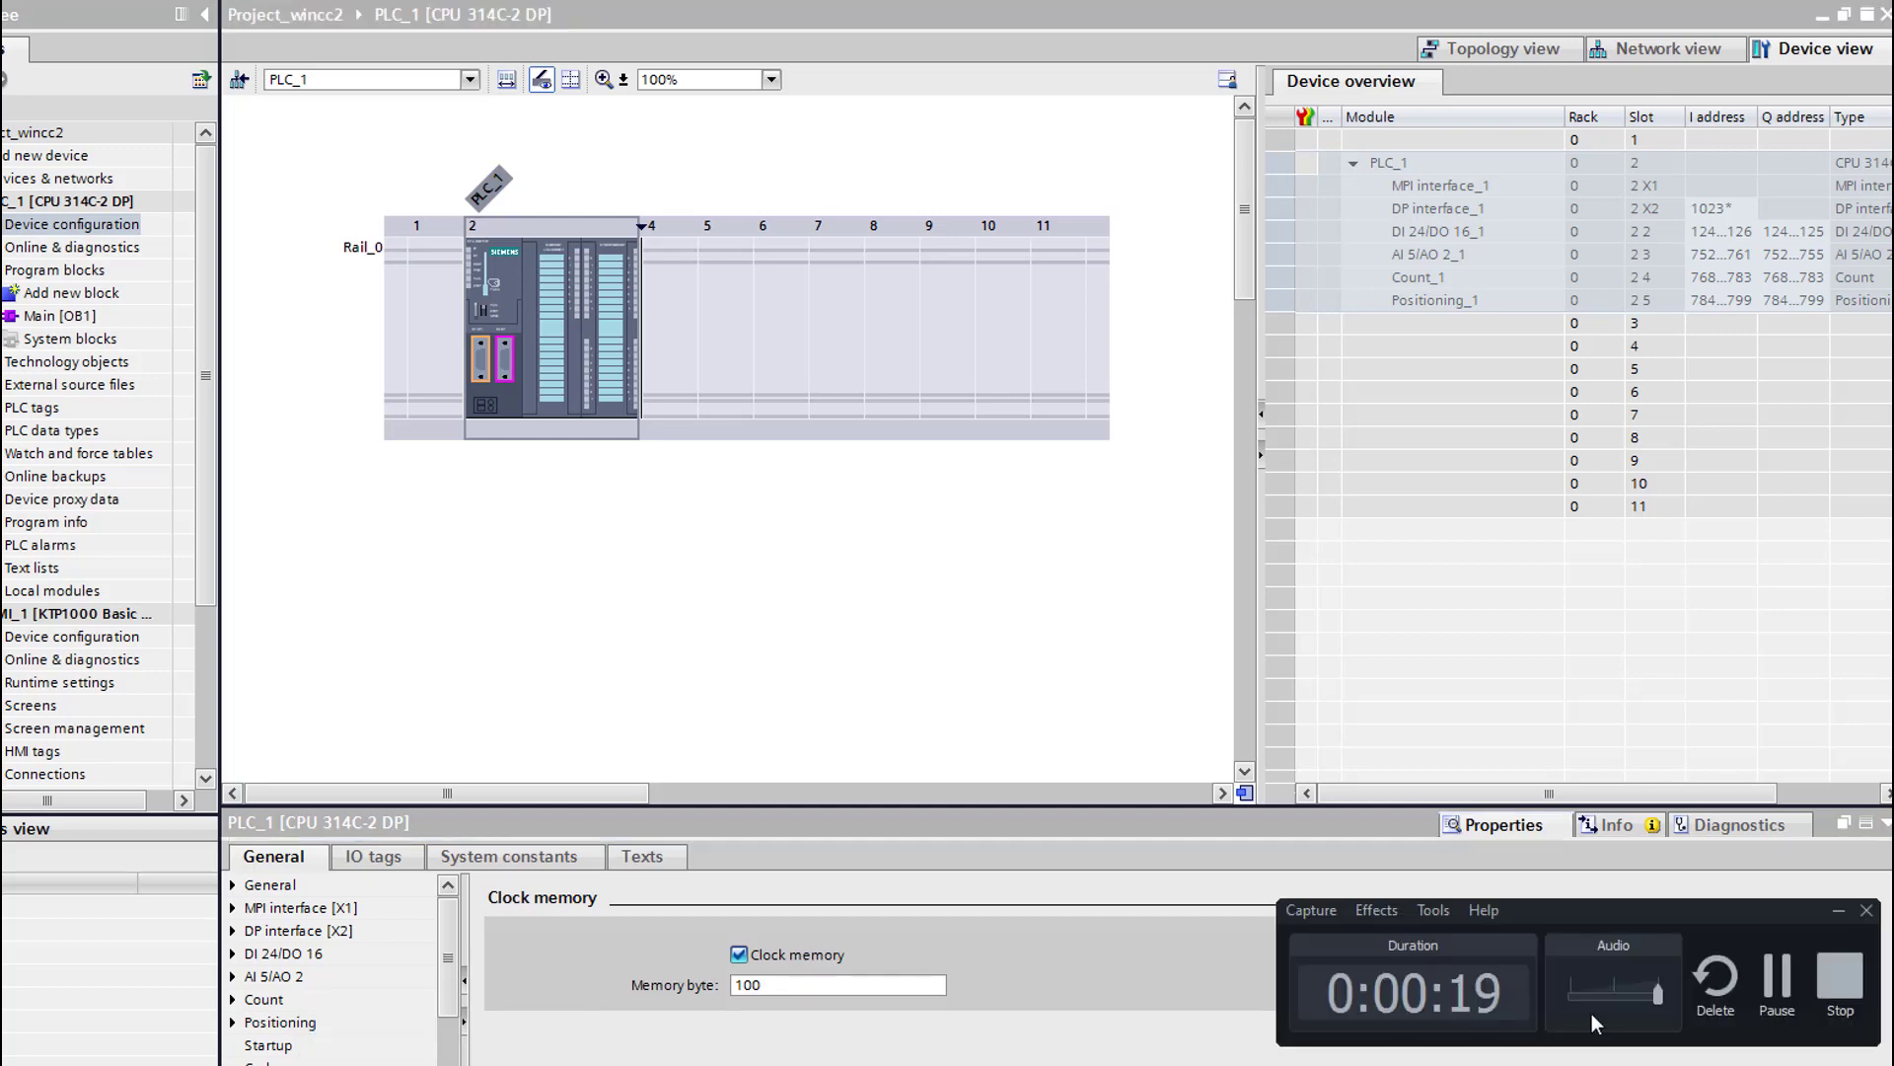
pyautogui.click(1788, 1002)
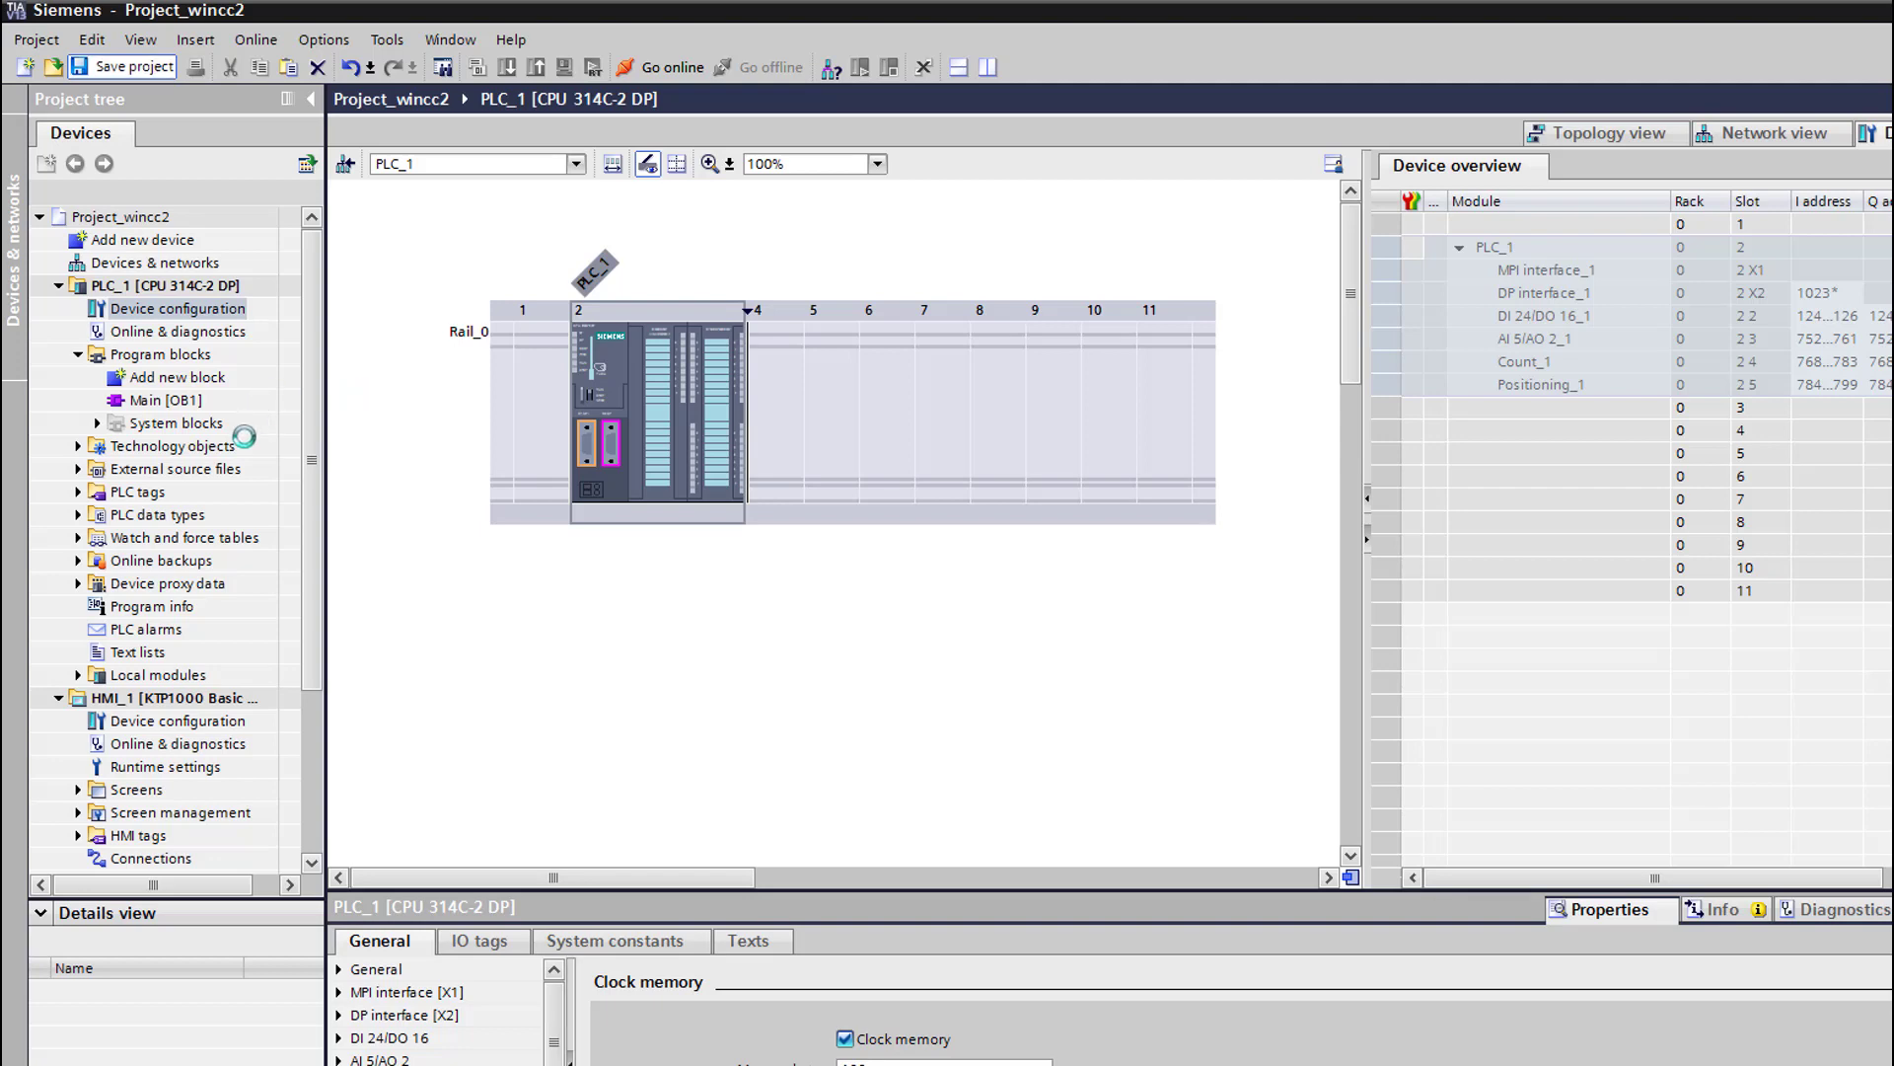
# In Network 1 of Main [OB1], add two series normally open contacts at the counter's CU input and one at its R input
pyautogui.doubleClick(165, 400)
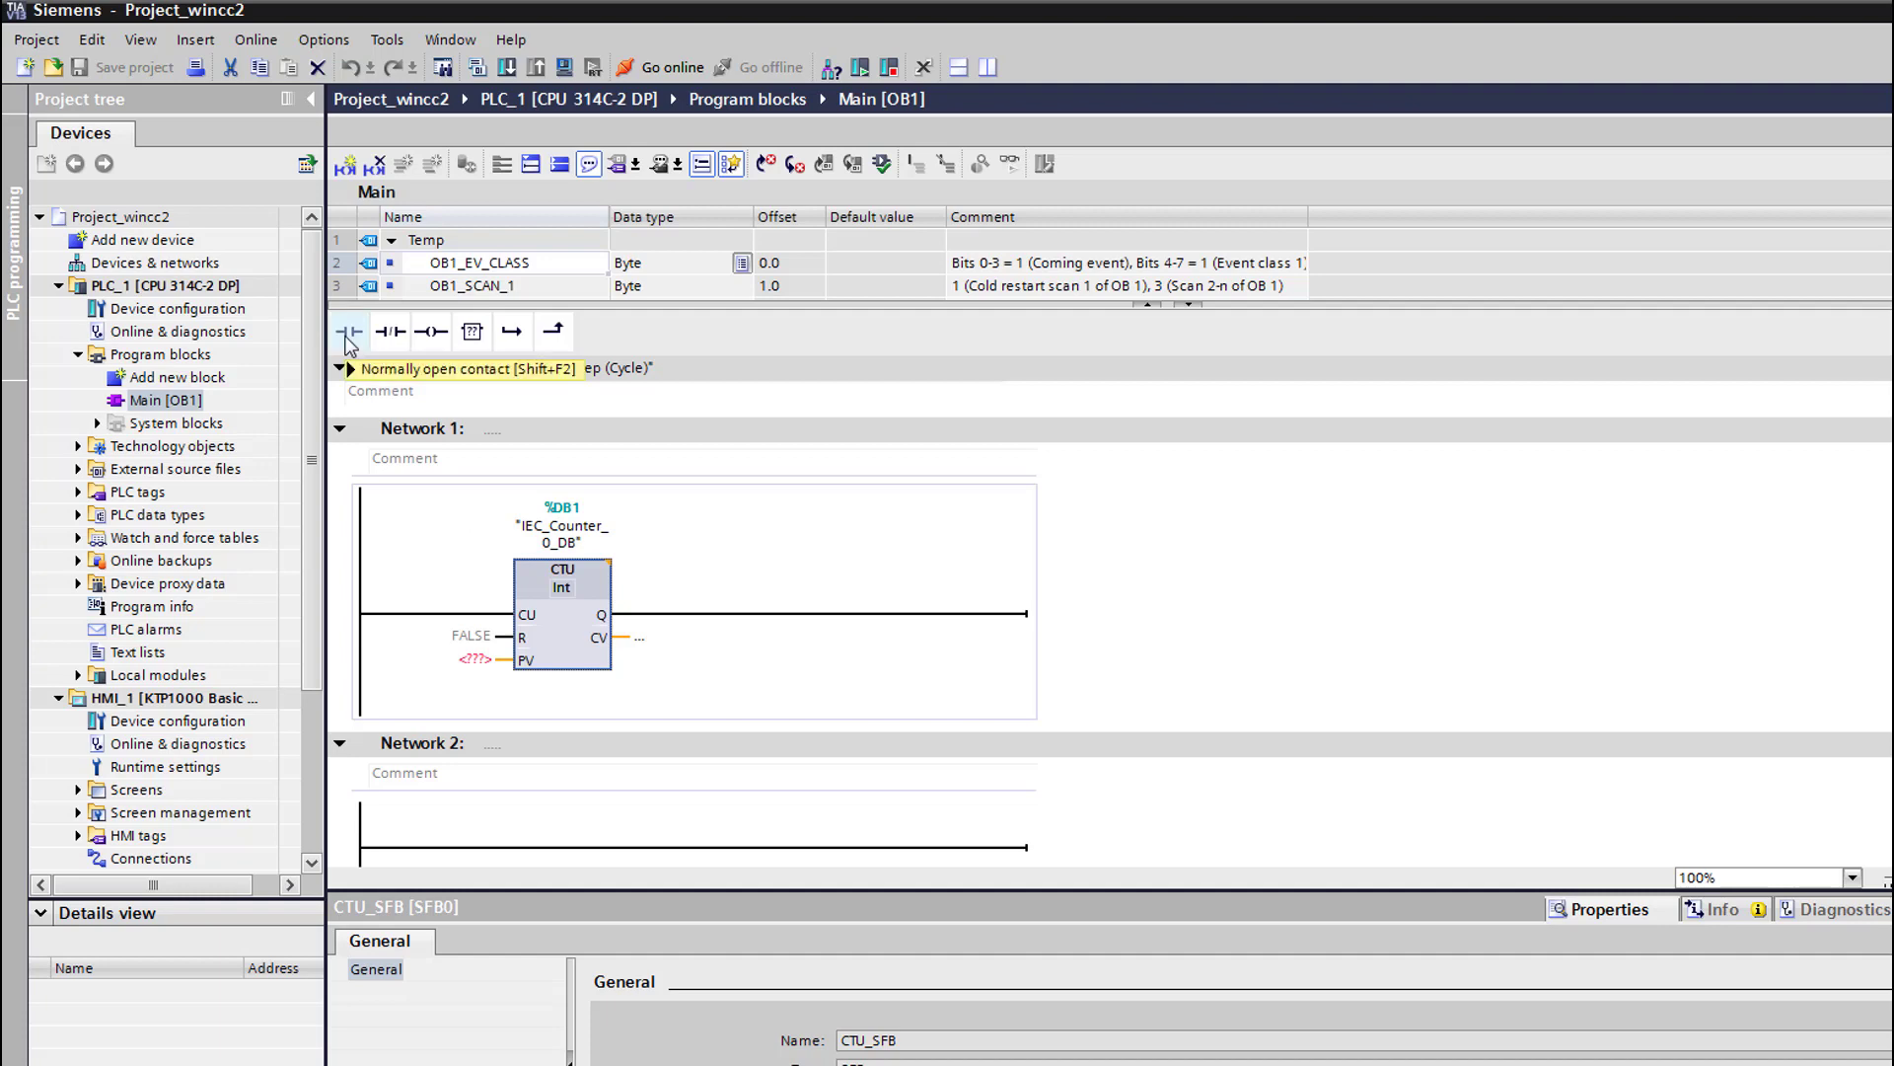
pyautogui.moveTo(350, 338); pyautogui.dragTo(435, 612)
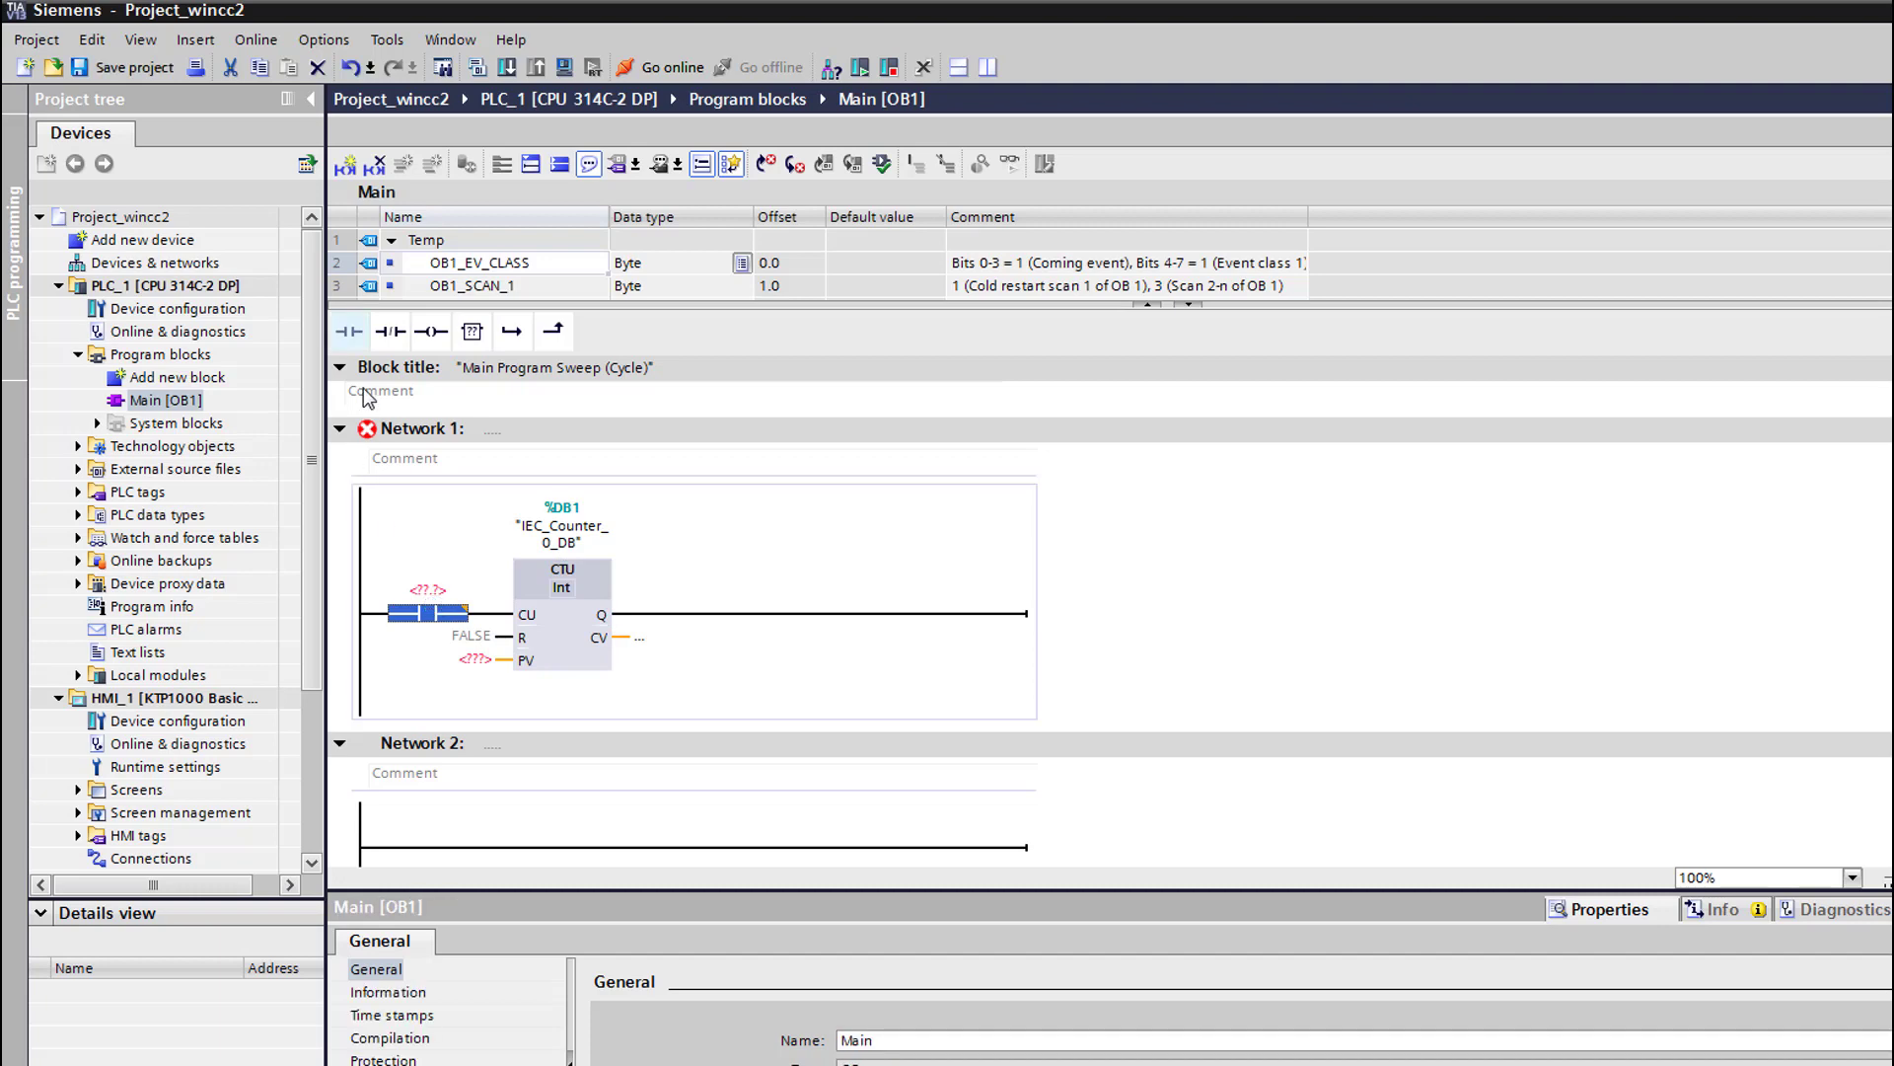
pyautogui.moveTo(355, 347); pyautogui.dragTo(518, 617)
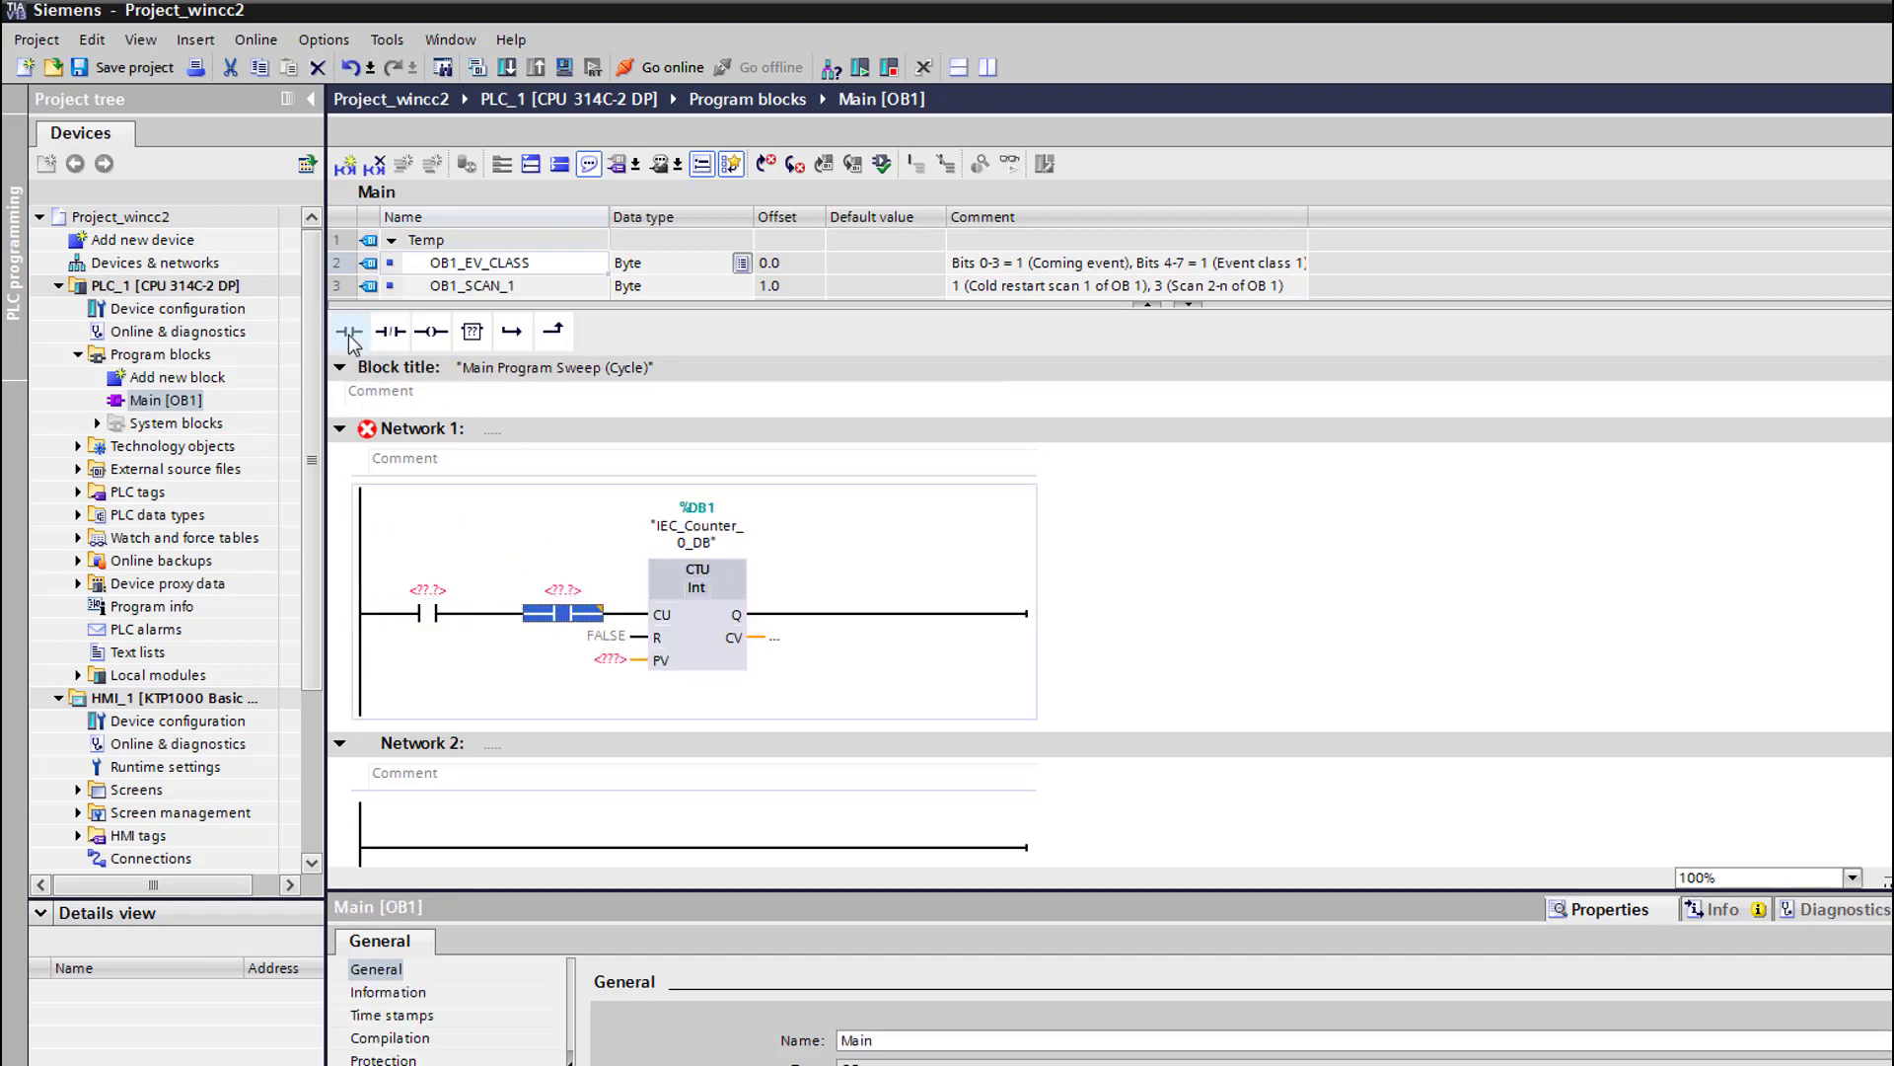
pyautogui.moveTo(351, 332); pyautogui.dragTo(639, 642)
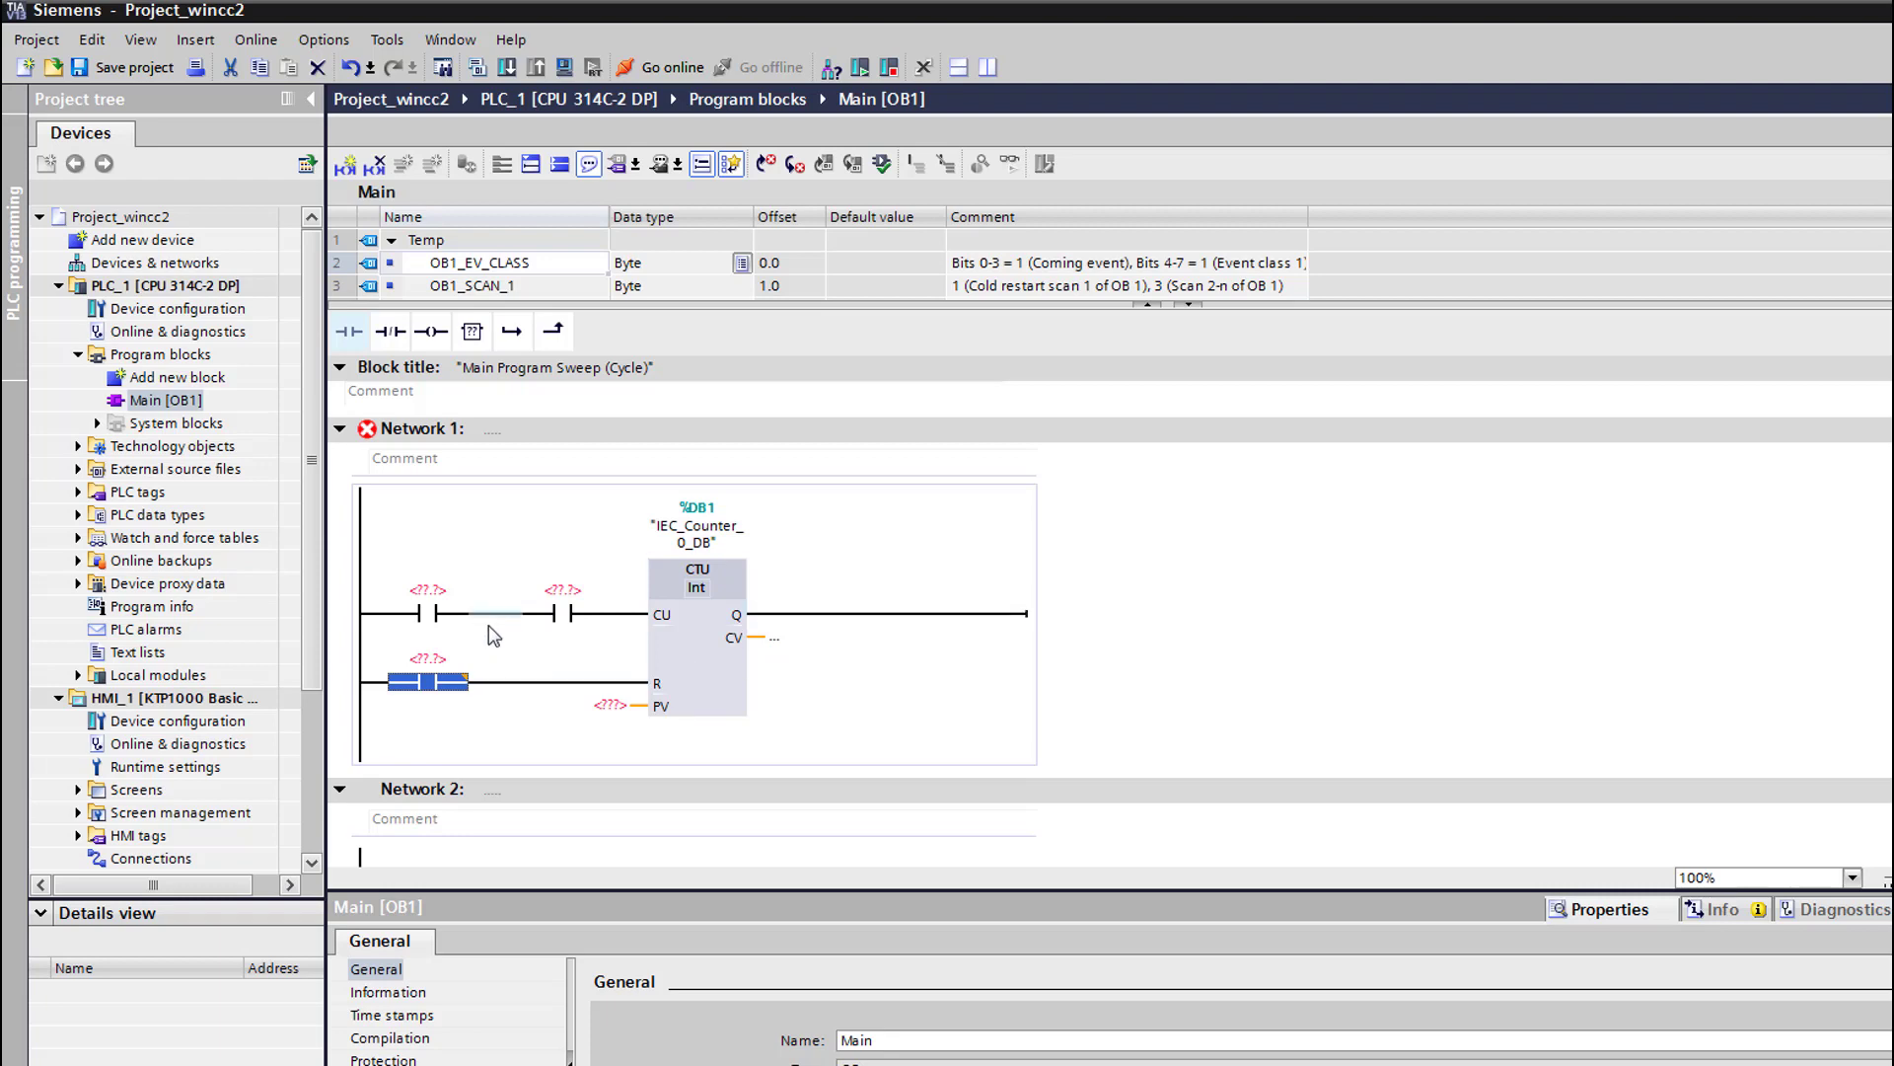
# Address the two count-up contacts as M0.0 and M100.5, and the reset contact as M0.1
pyautogui.click(425, 590)
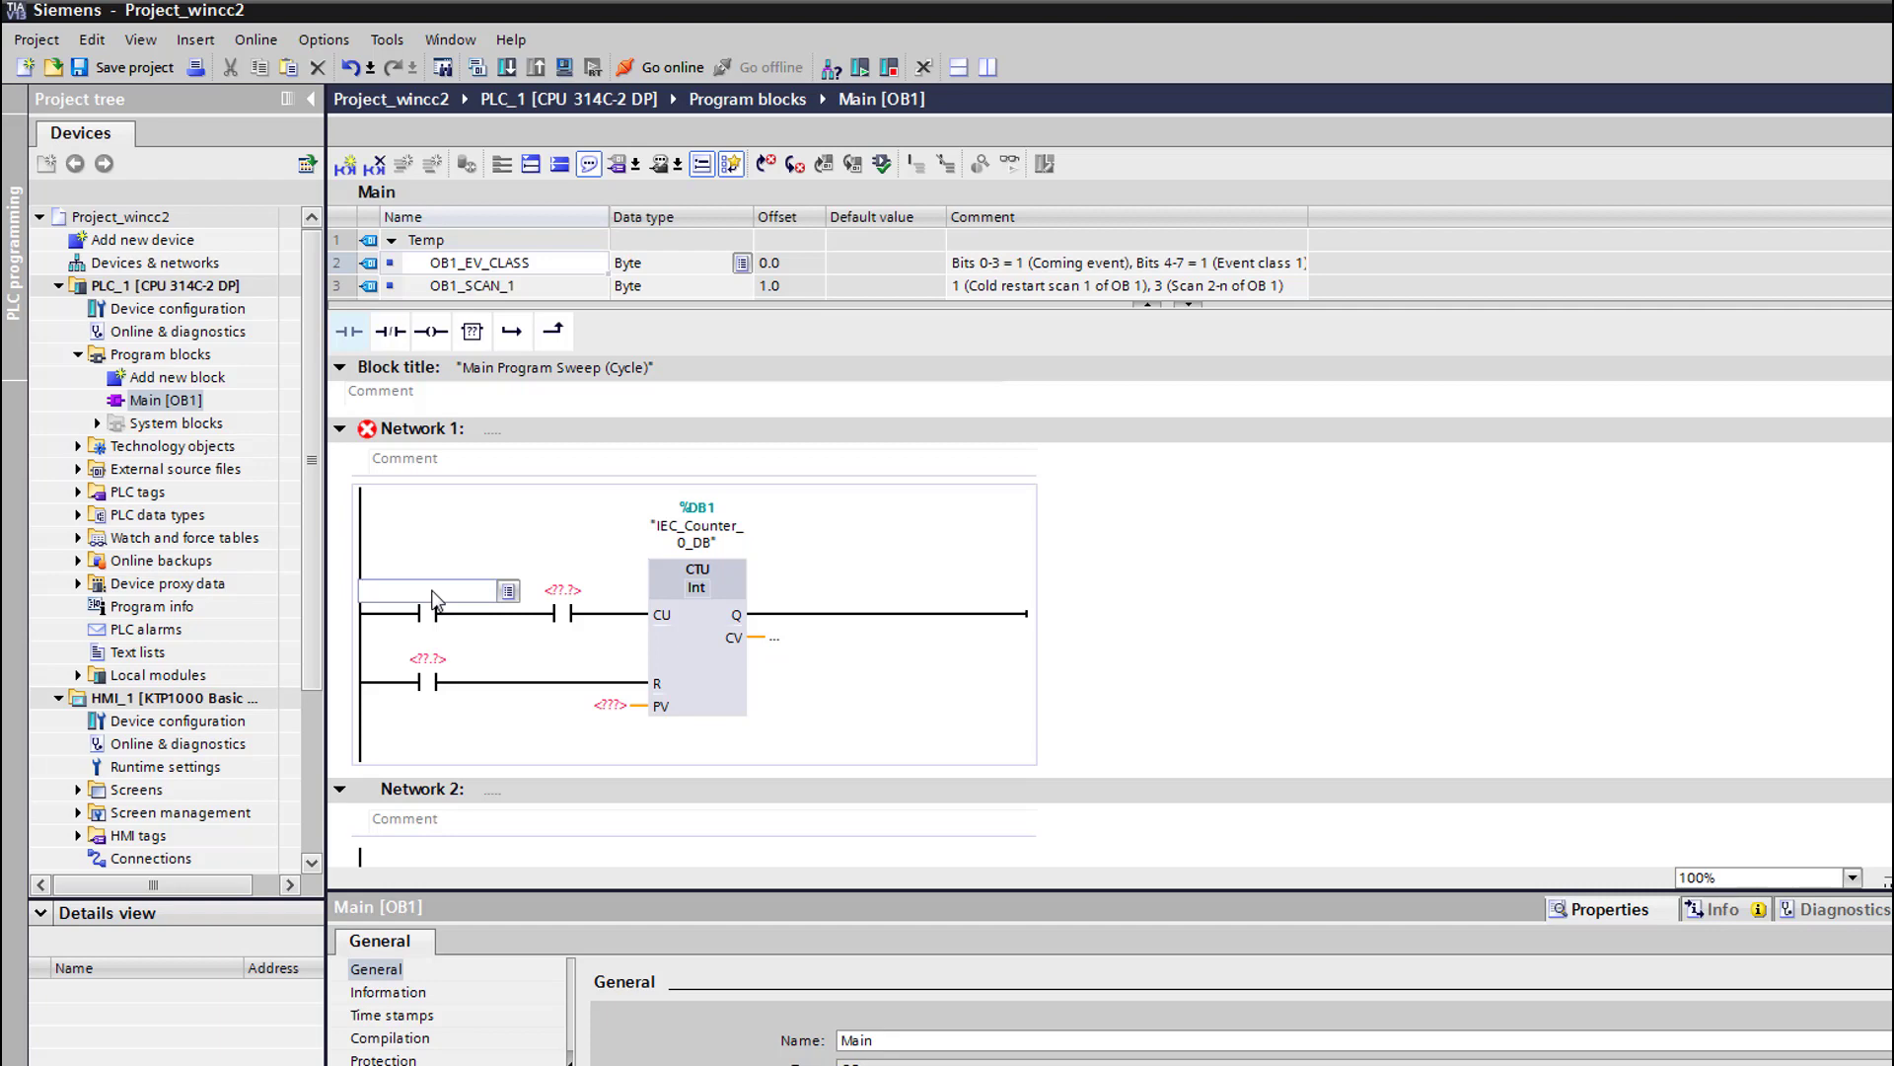
pyautogui.write('M0.0')
pyautogui.press('Return')
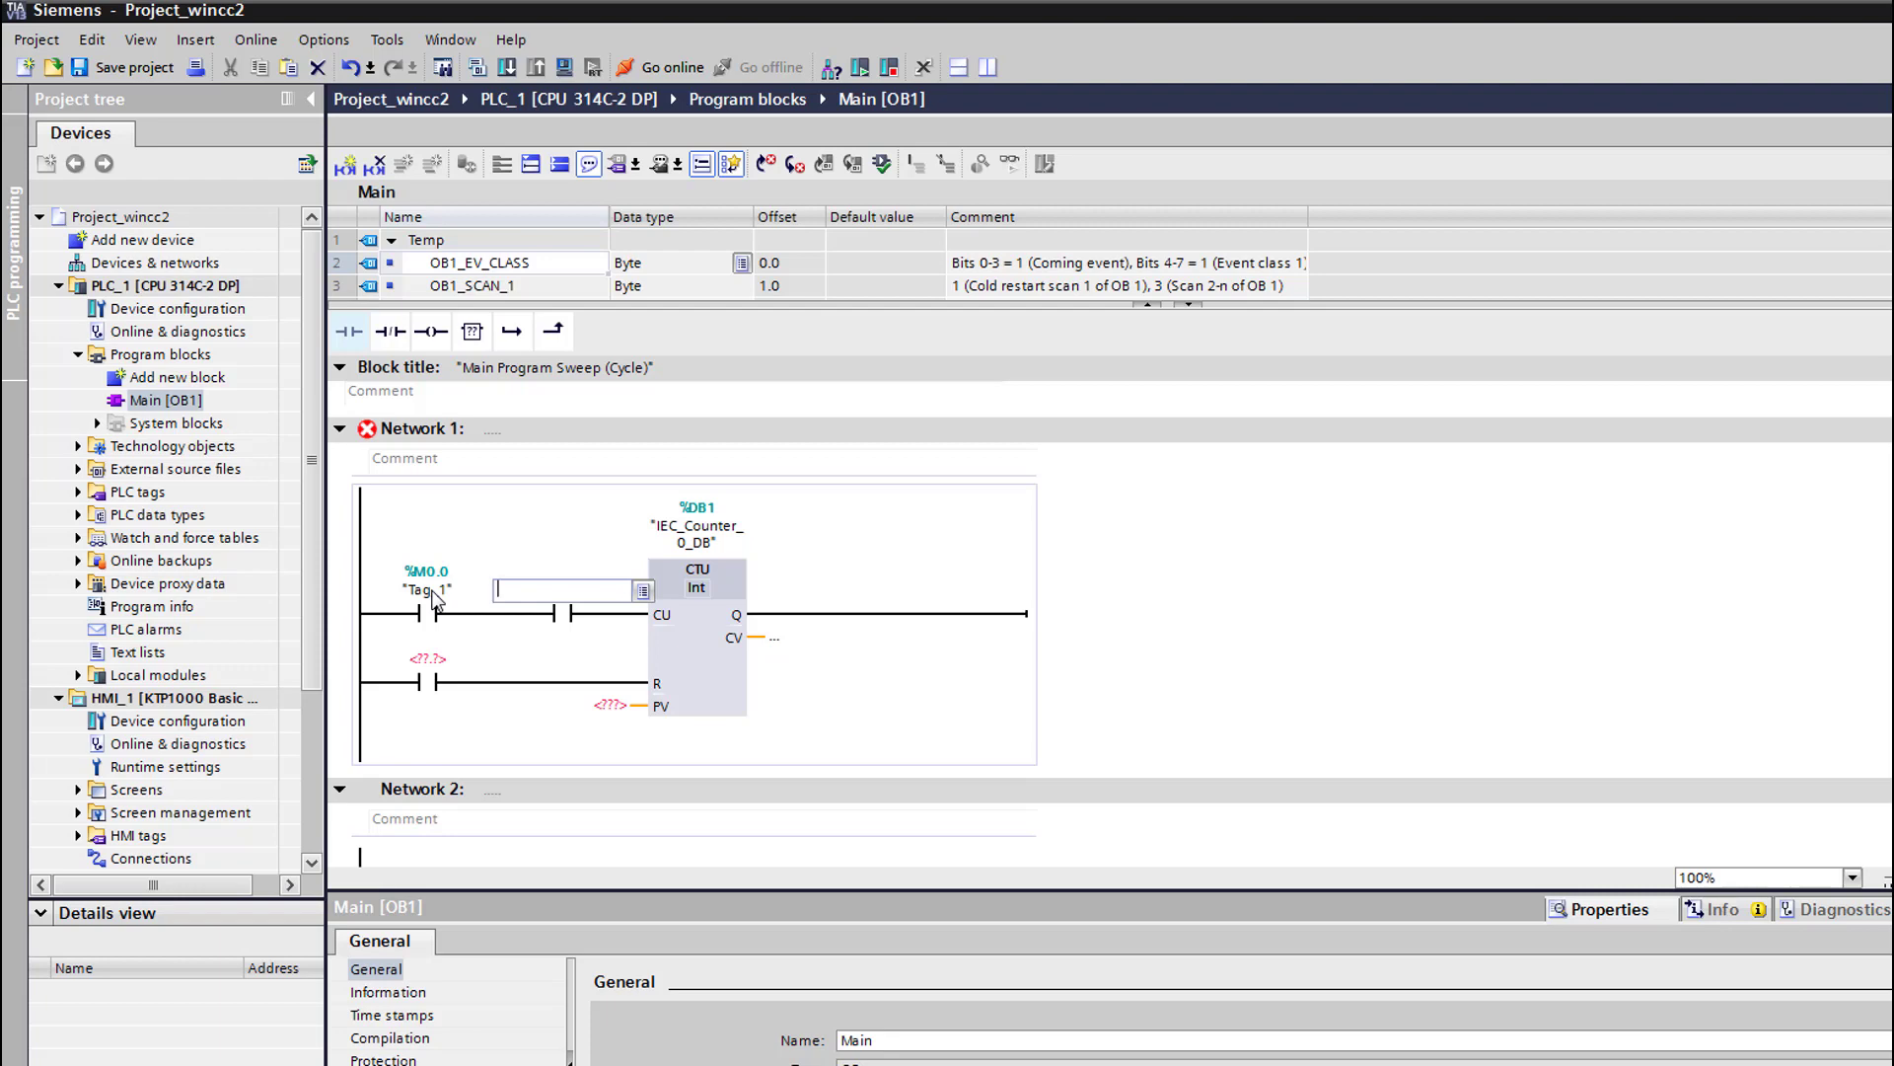
pyautogui.write('M100.5')
pyautogui.press('Return')
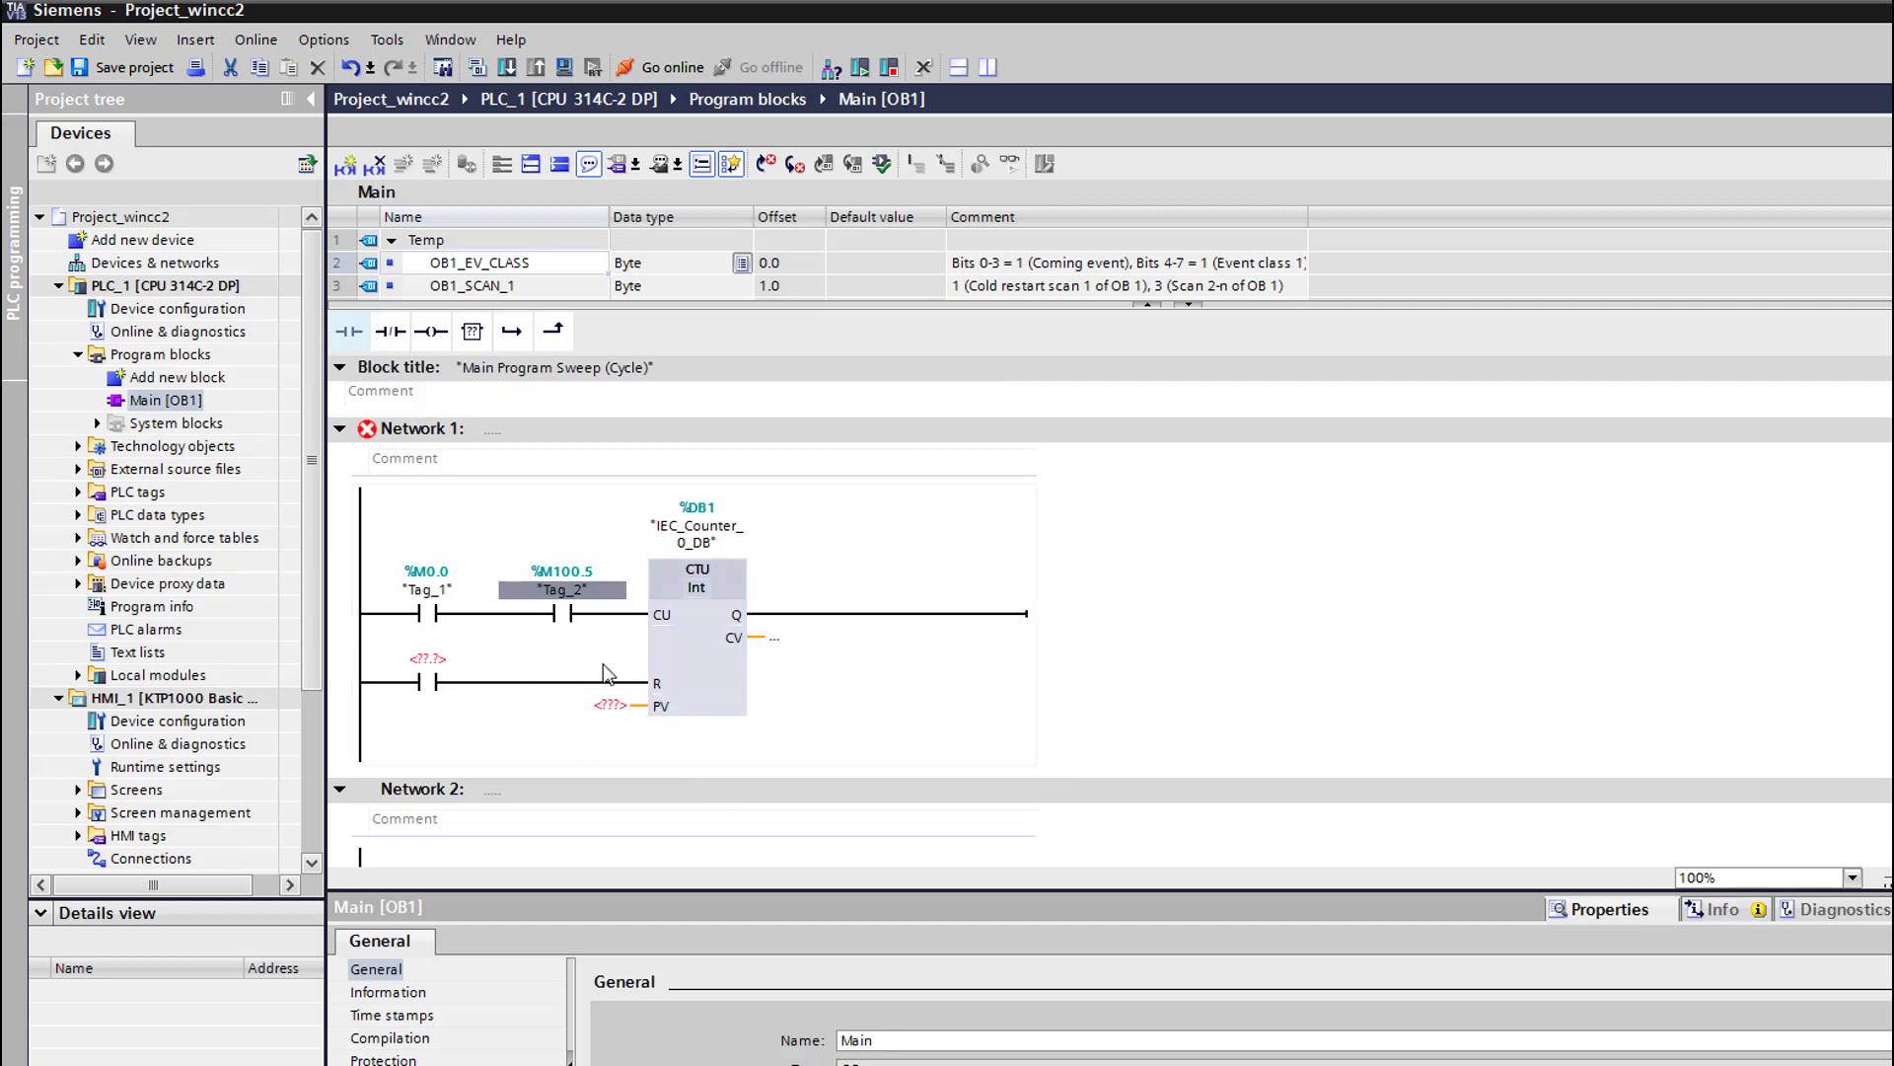
pyautogui.doubleClick(431, 677)
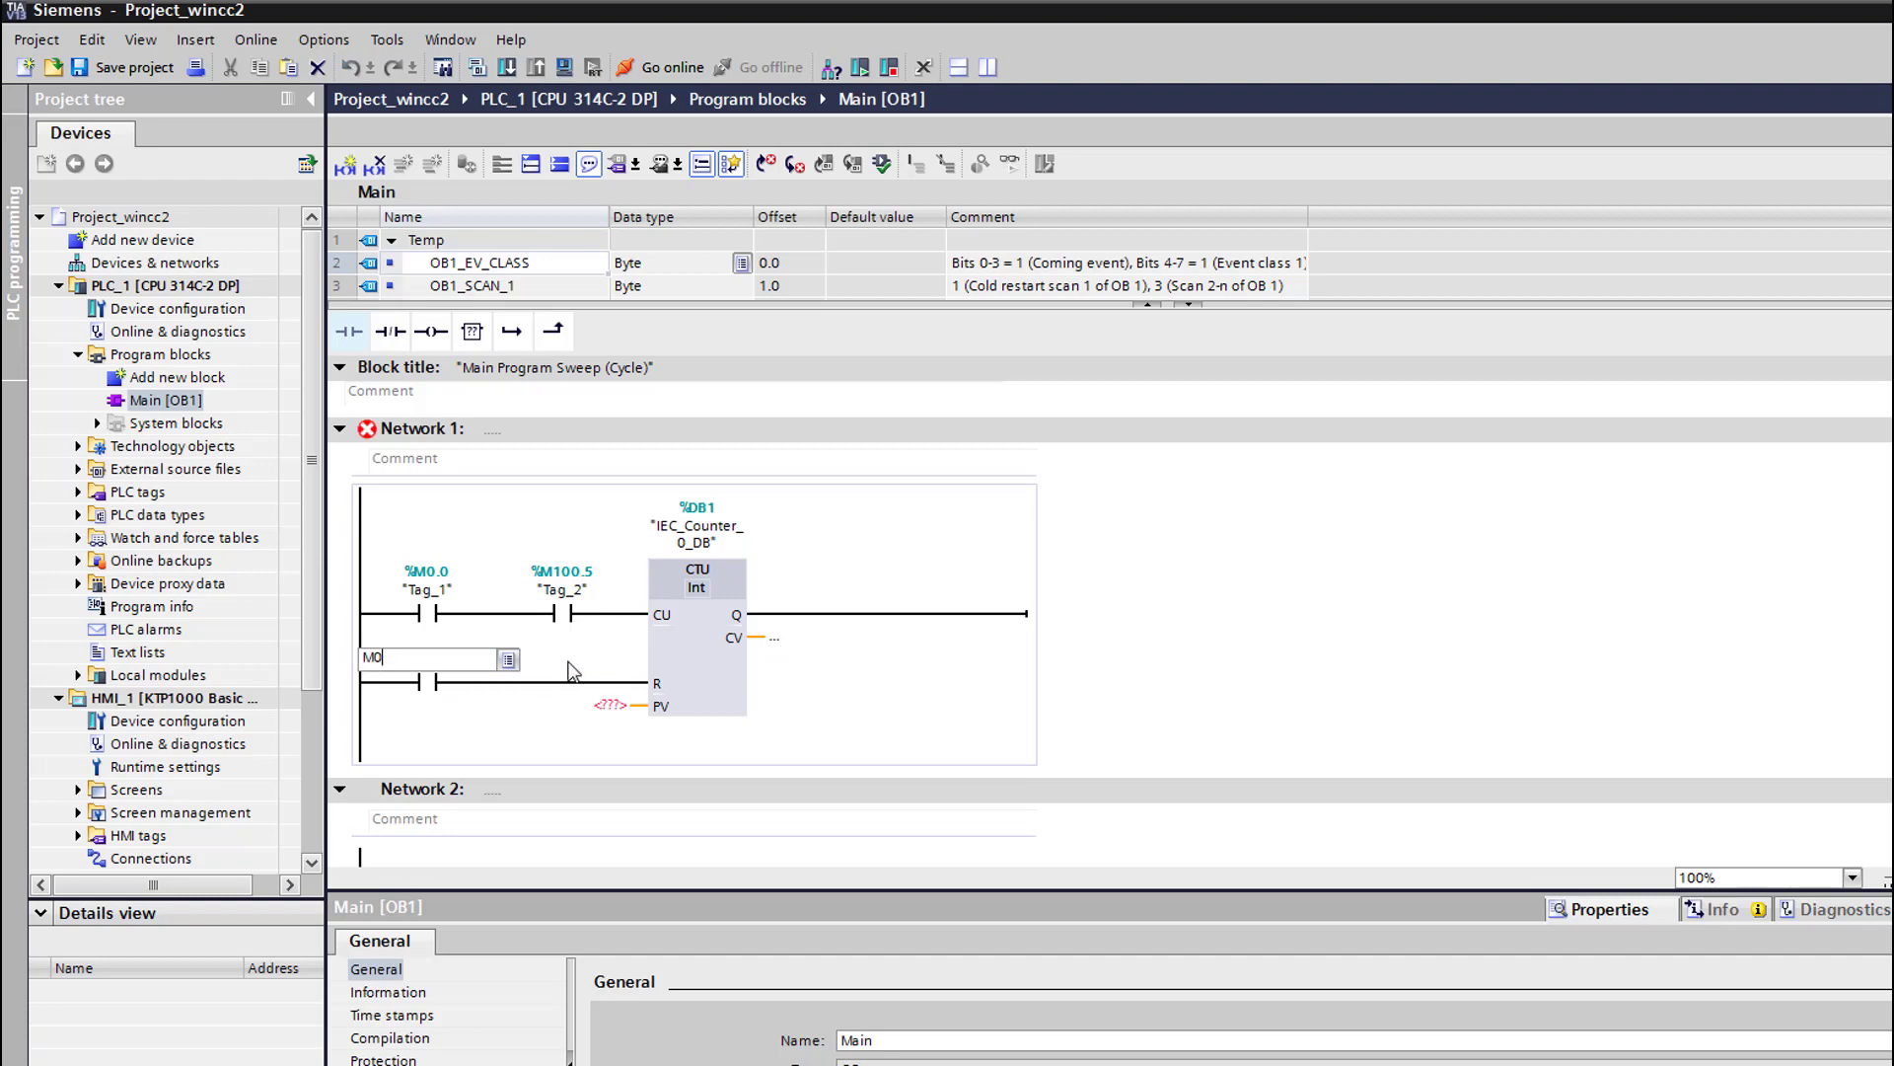
pyautogui.press('Return')
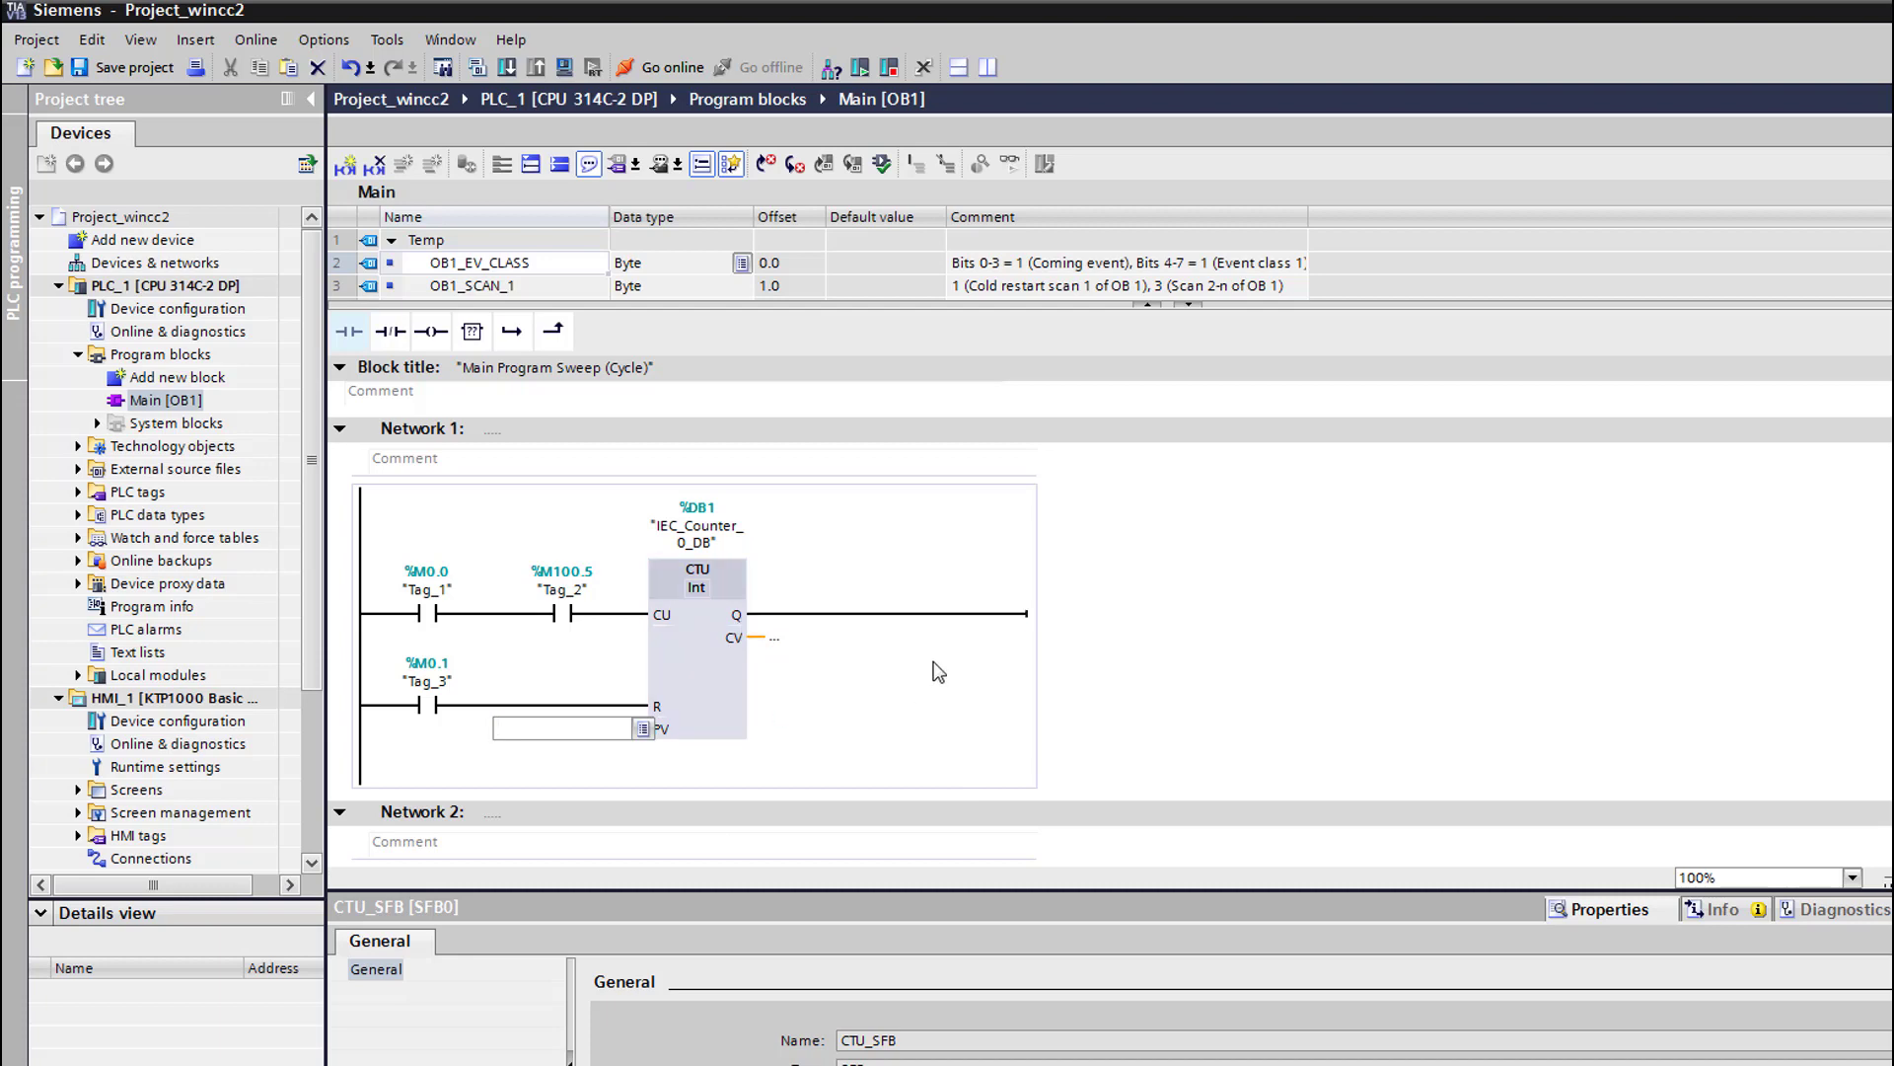
# Set the counter's preset value PV to 10 and assign its current value output CV to MW10
pyautogui.write('10')
pyautogui.press('Return')
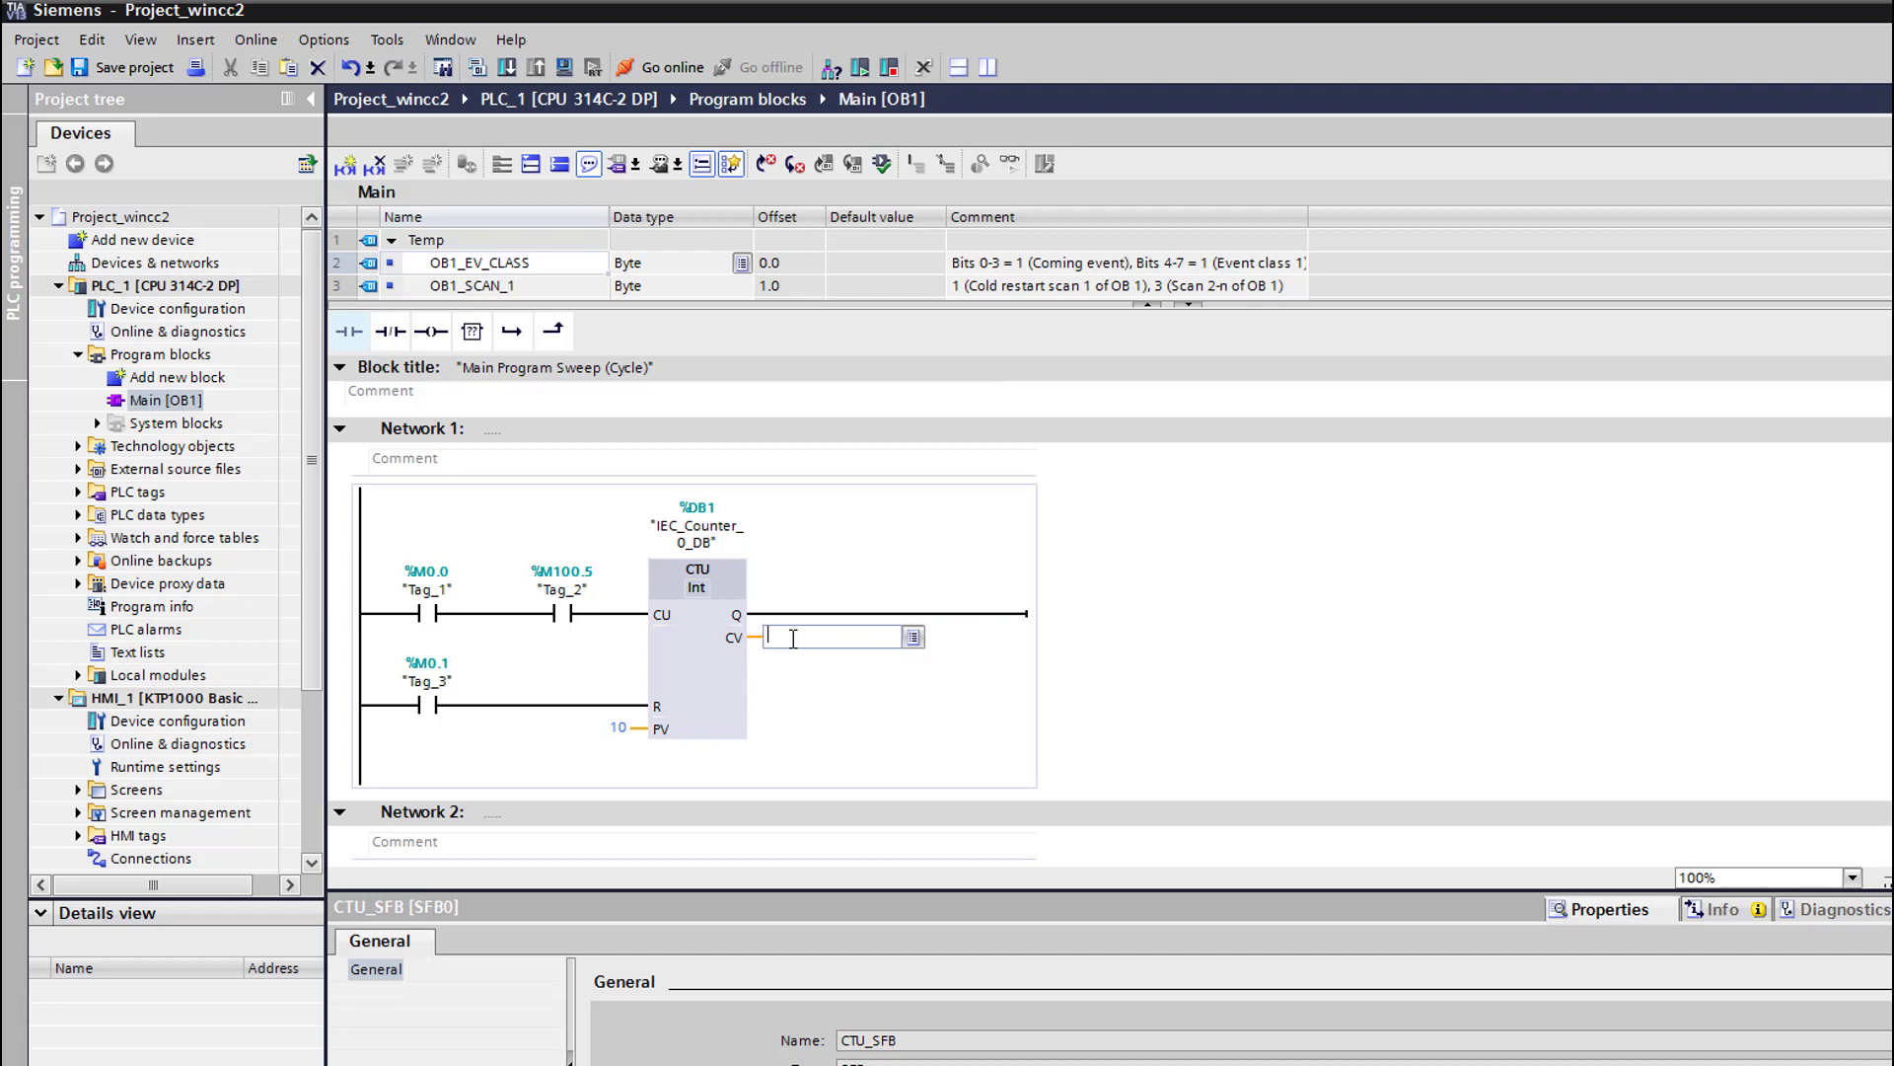
pyautogui.write('W10')
pyautogui.press('Return')
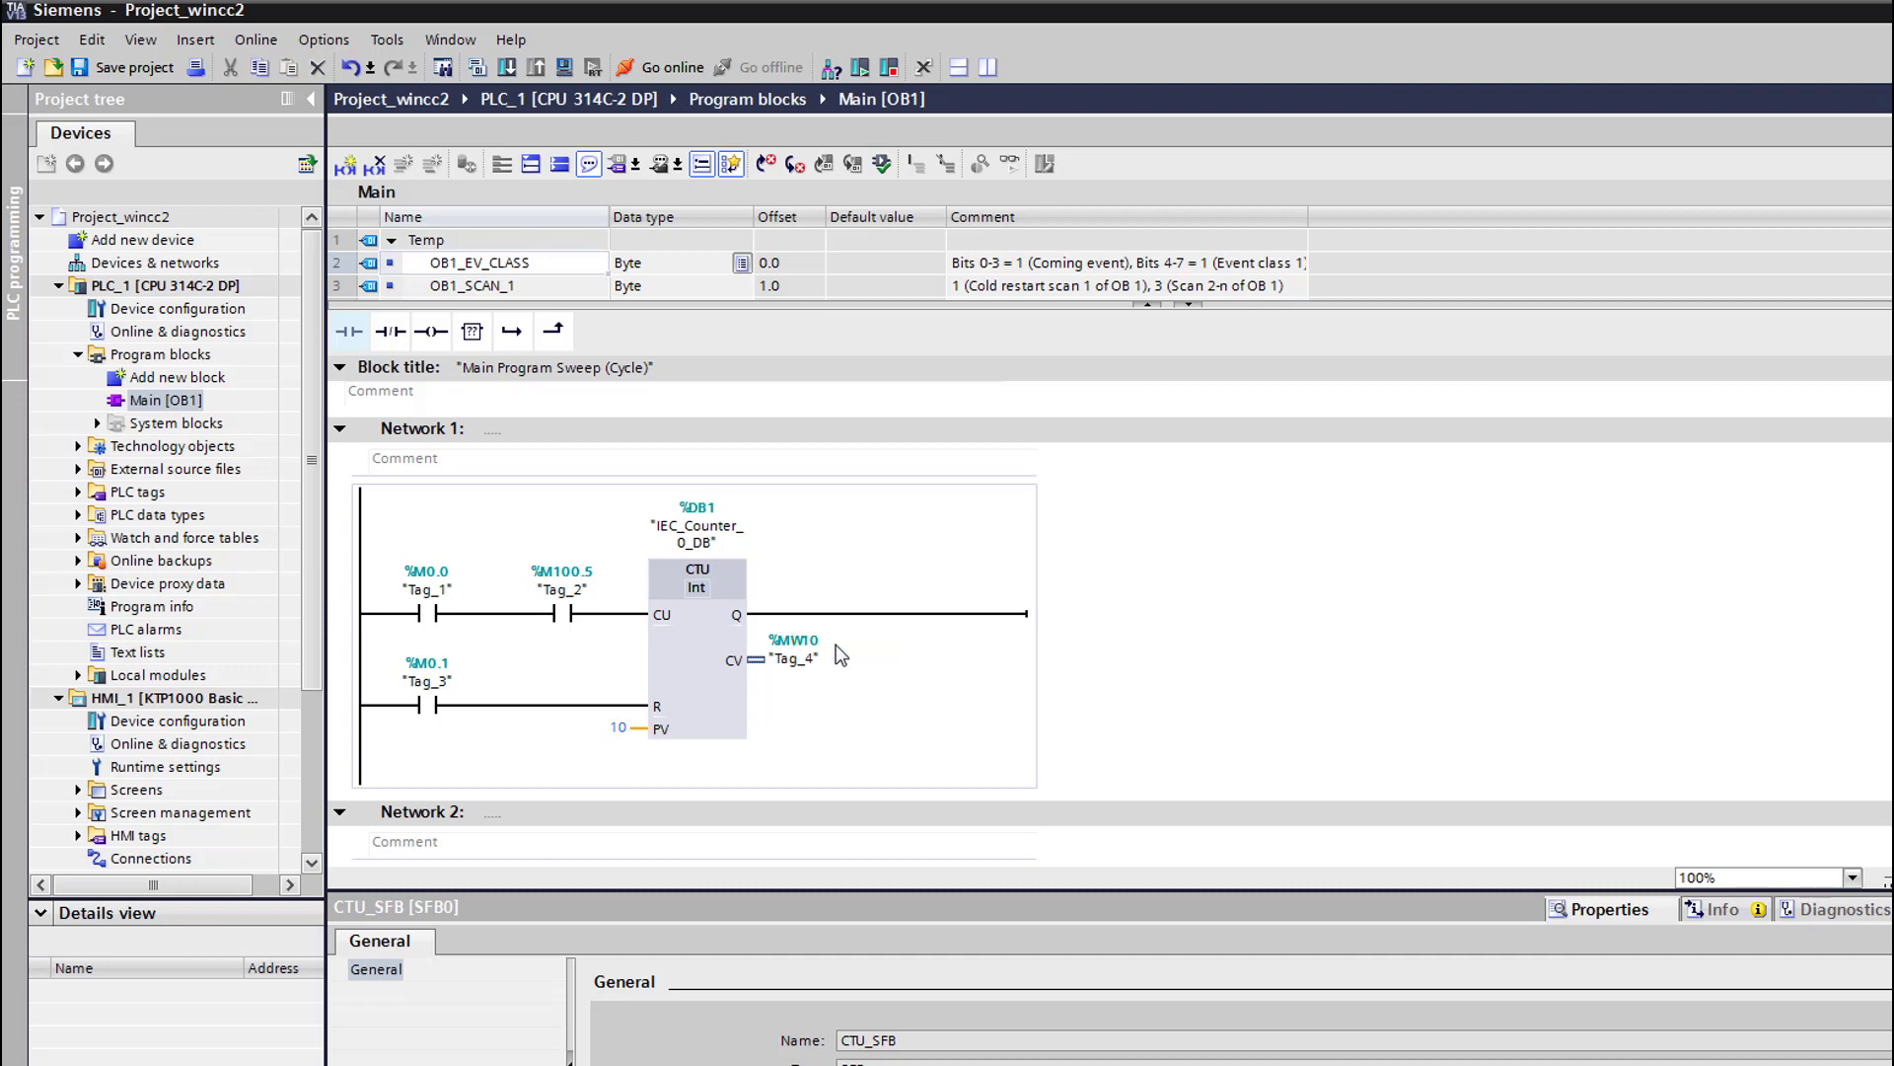
# Save the project and start the simulation of PLC_1, accepting that all other online interfaces get disabled
pyautogui.click(134, 68)
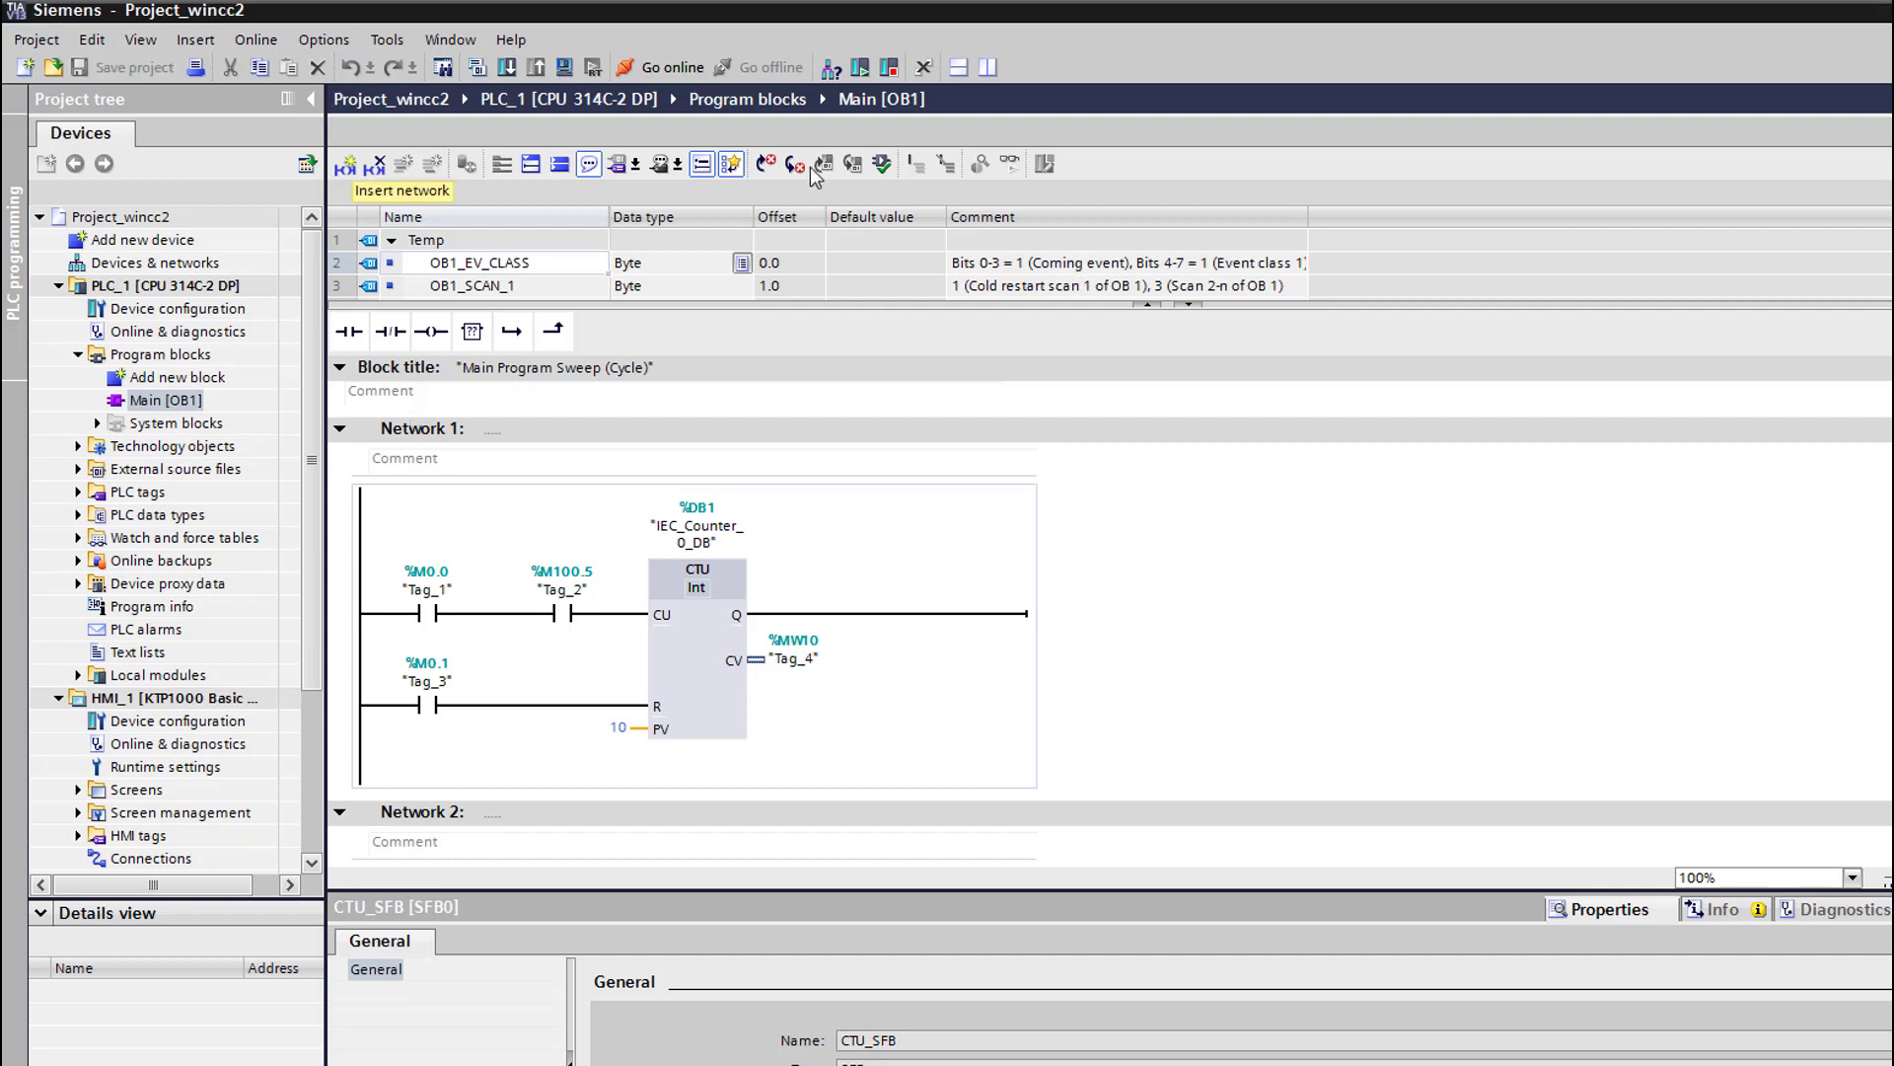
pyautogui.click(160, 286)
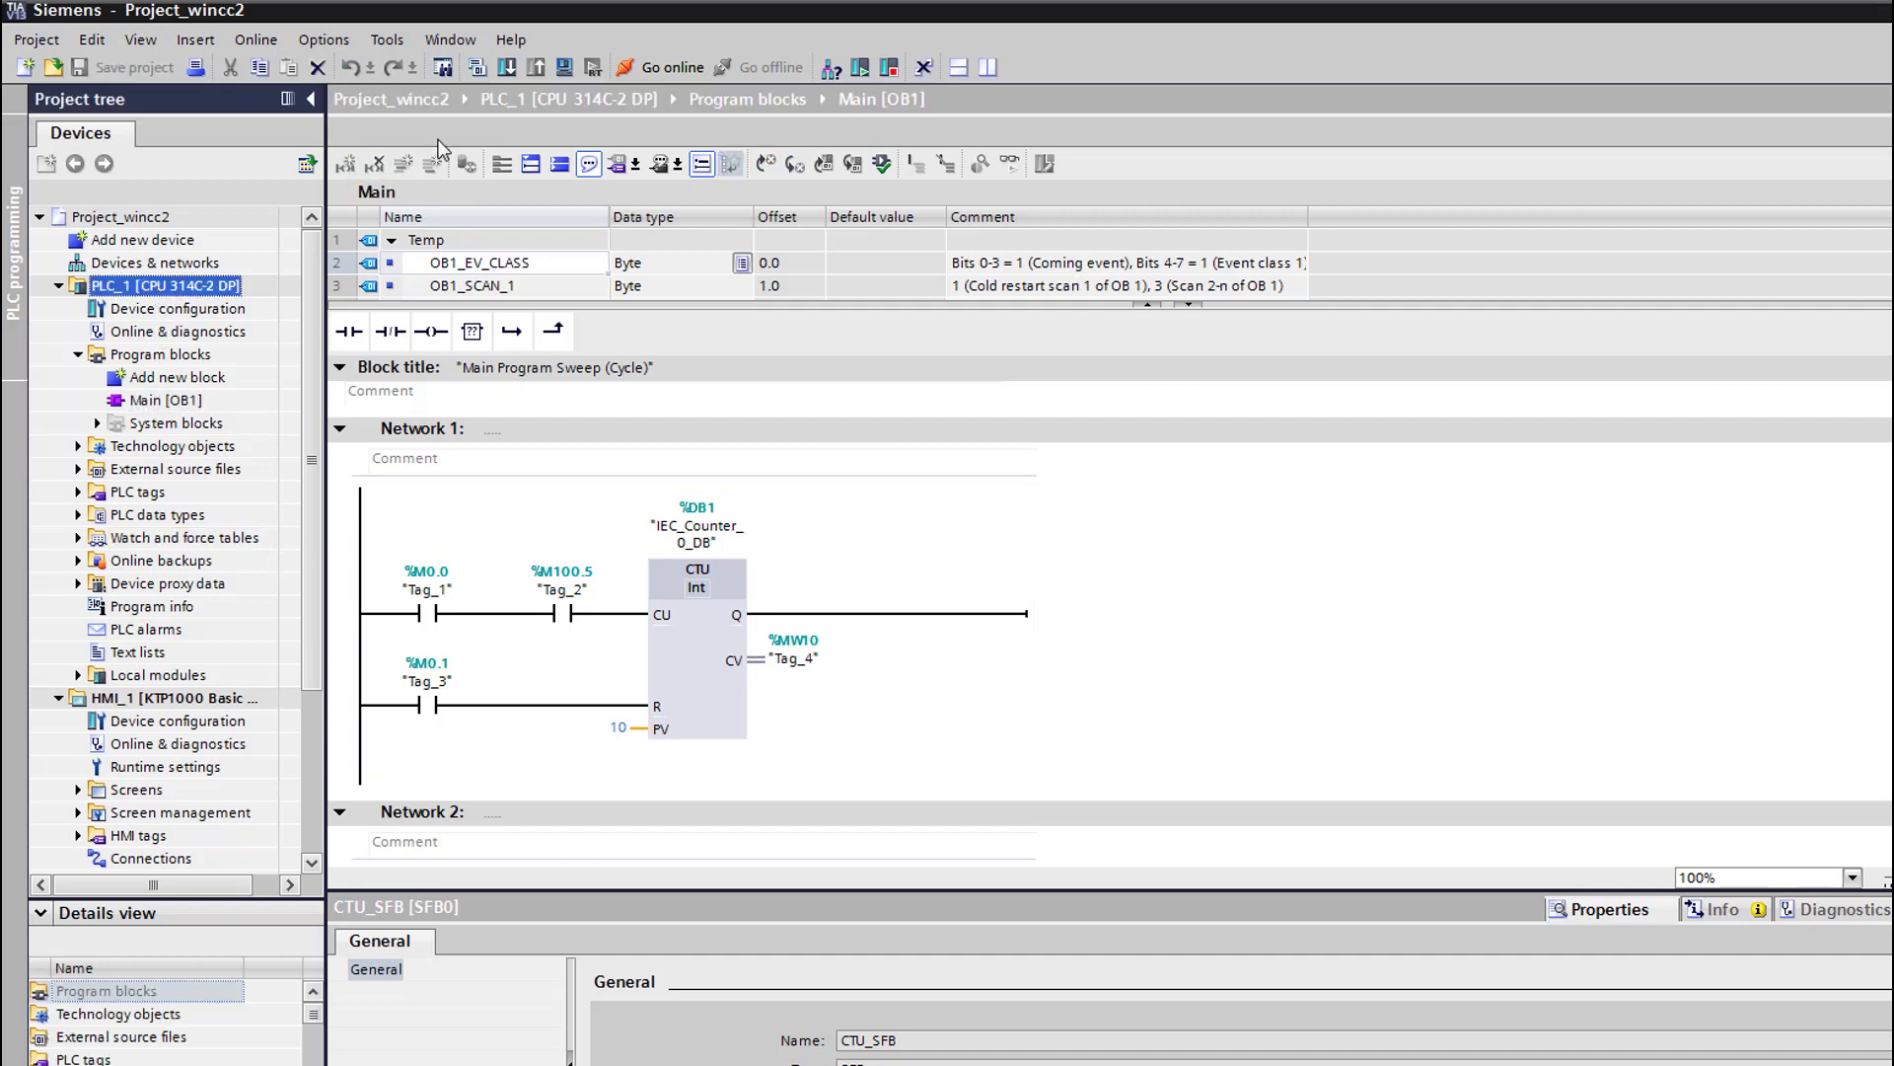
pyautogui.click(560, 69)
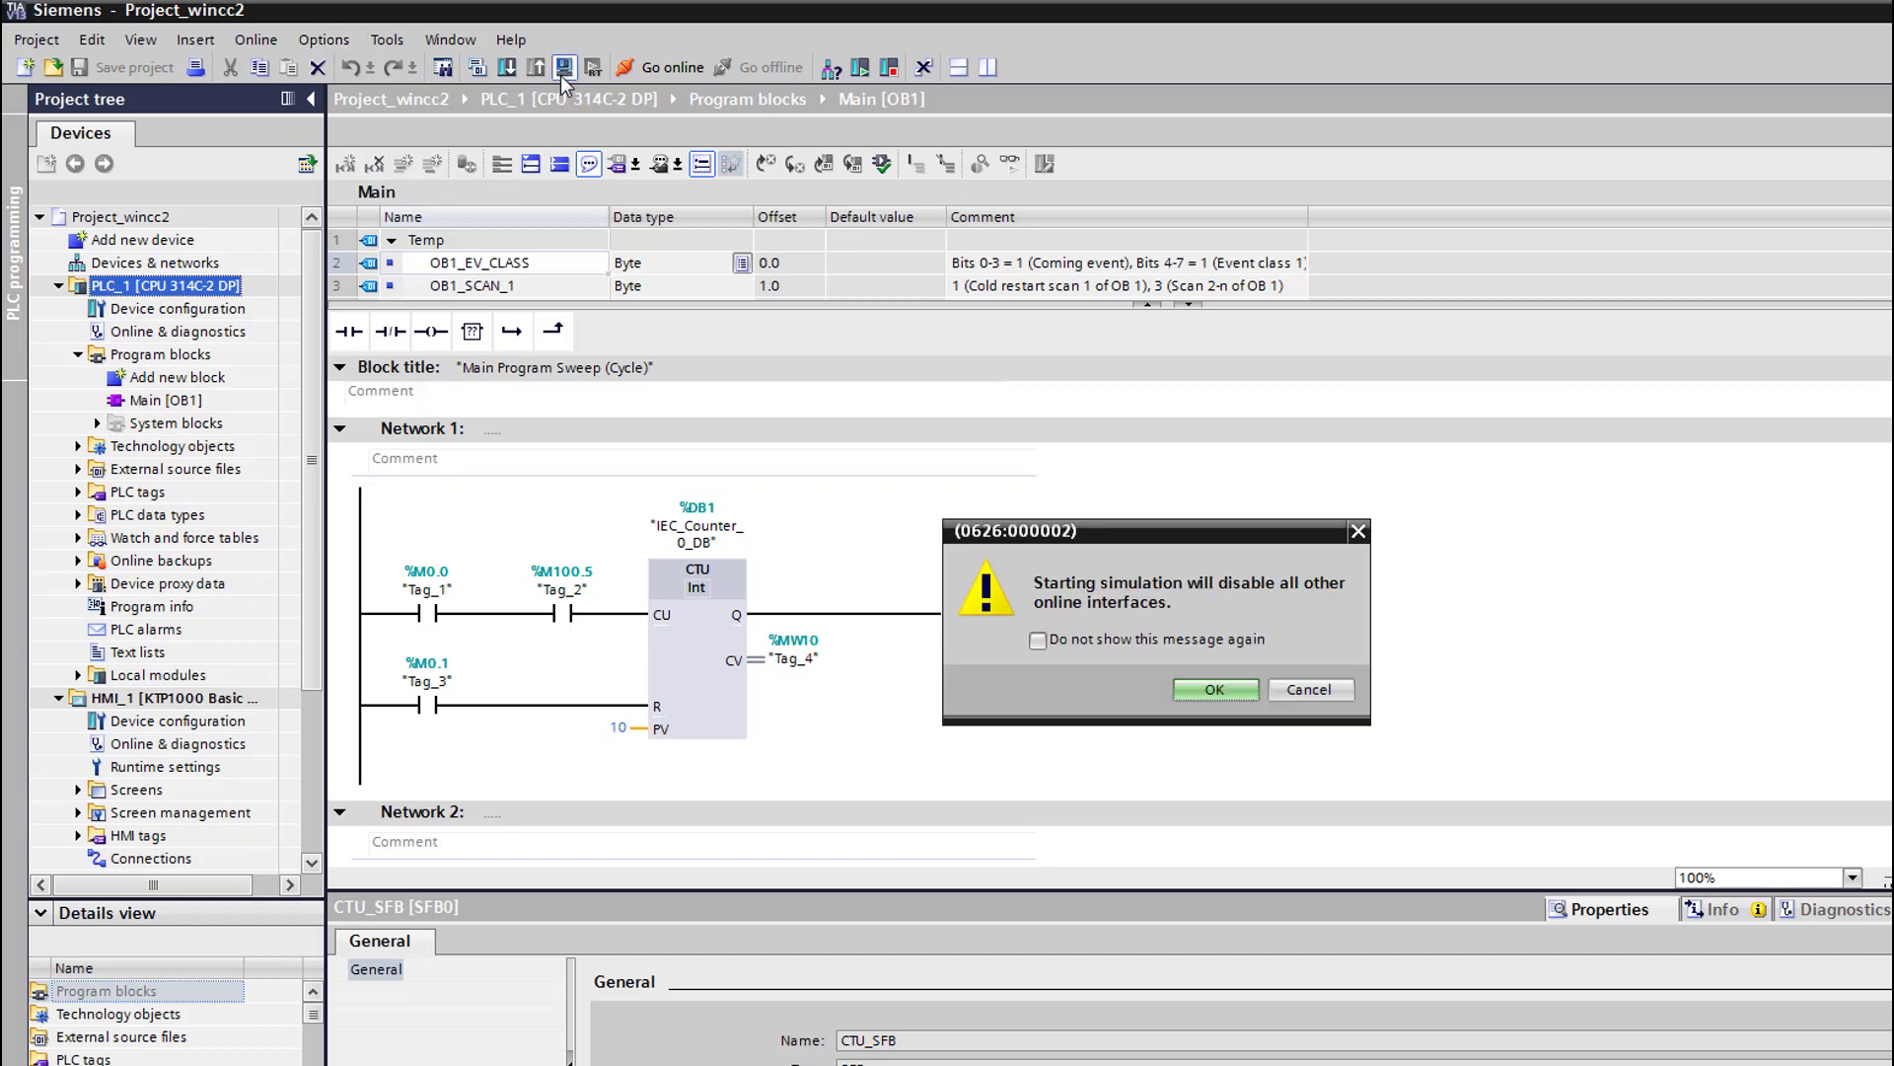
pyautogui.click(1235, 685)
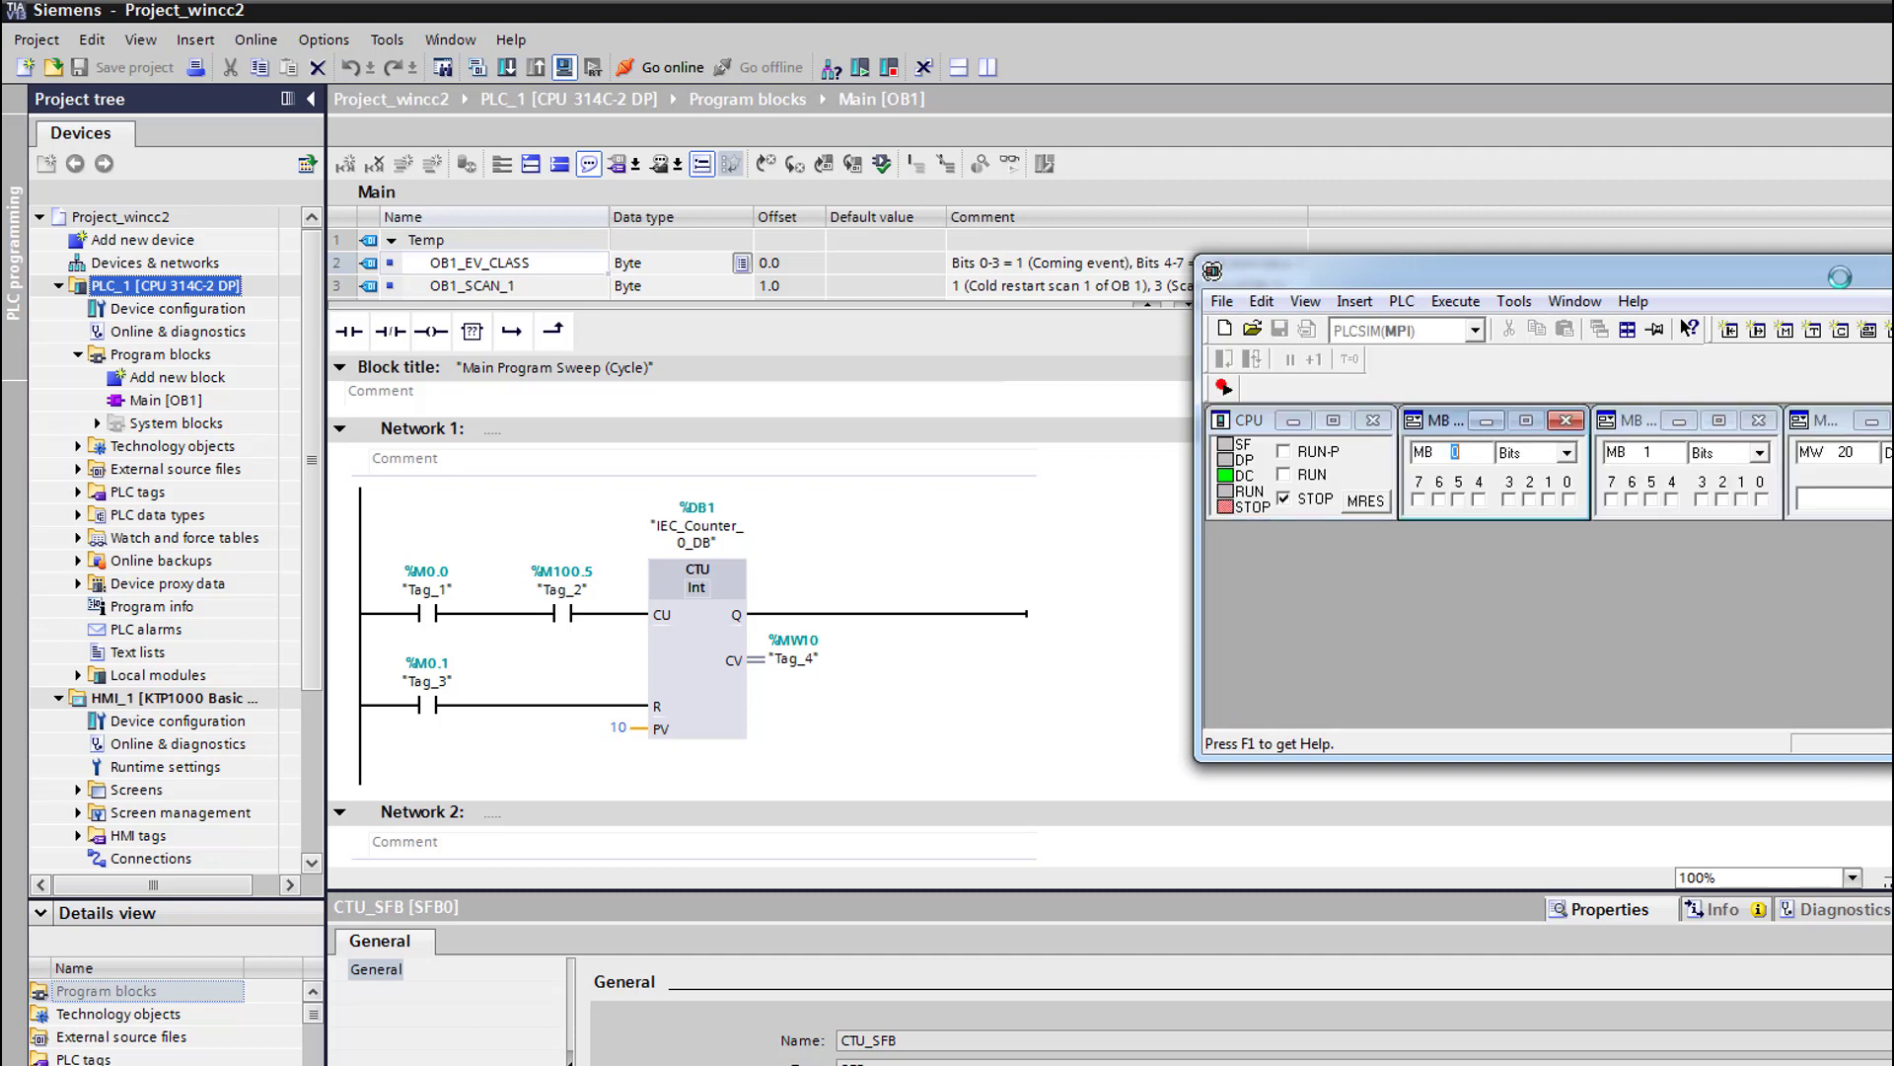
pyautogui.moveTo(1840, 277); pyautogui.dragTo(1385, 394)
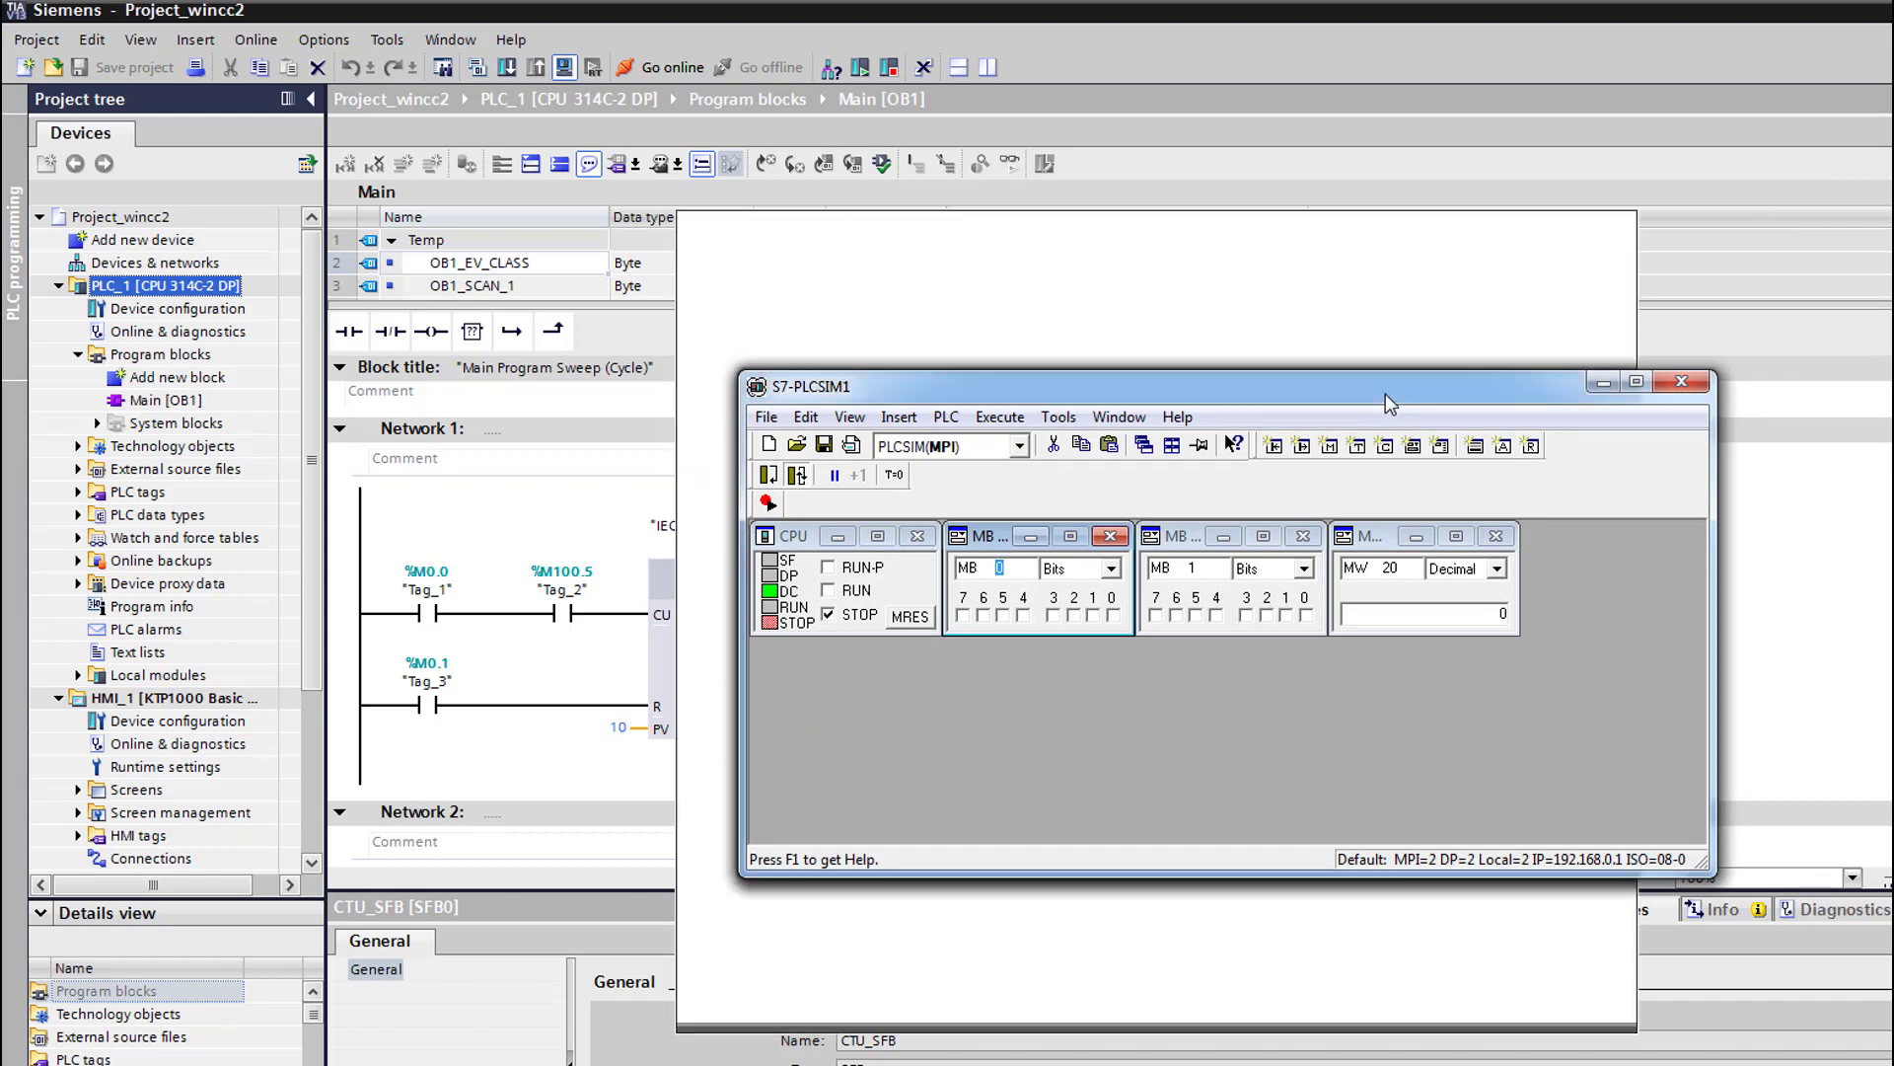
pyautogui.click(1354, 223)
# Search for the simulated CPU through an MPI interface on subnet MPI_1 and start loading PLC_1 to it
pyautogui.click(1392, 441)
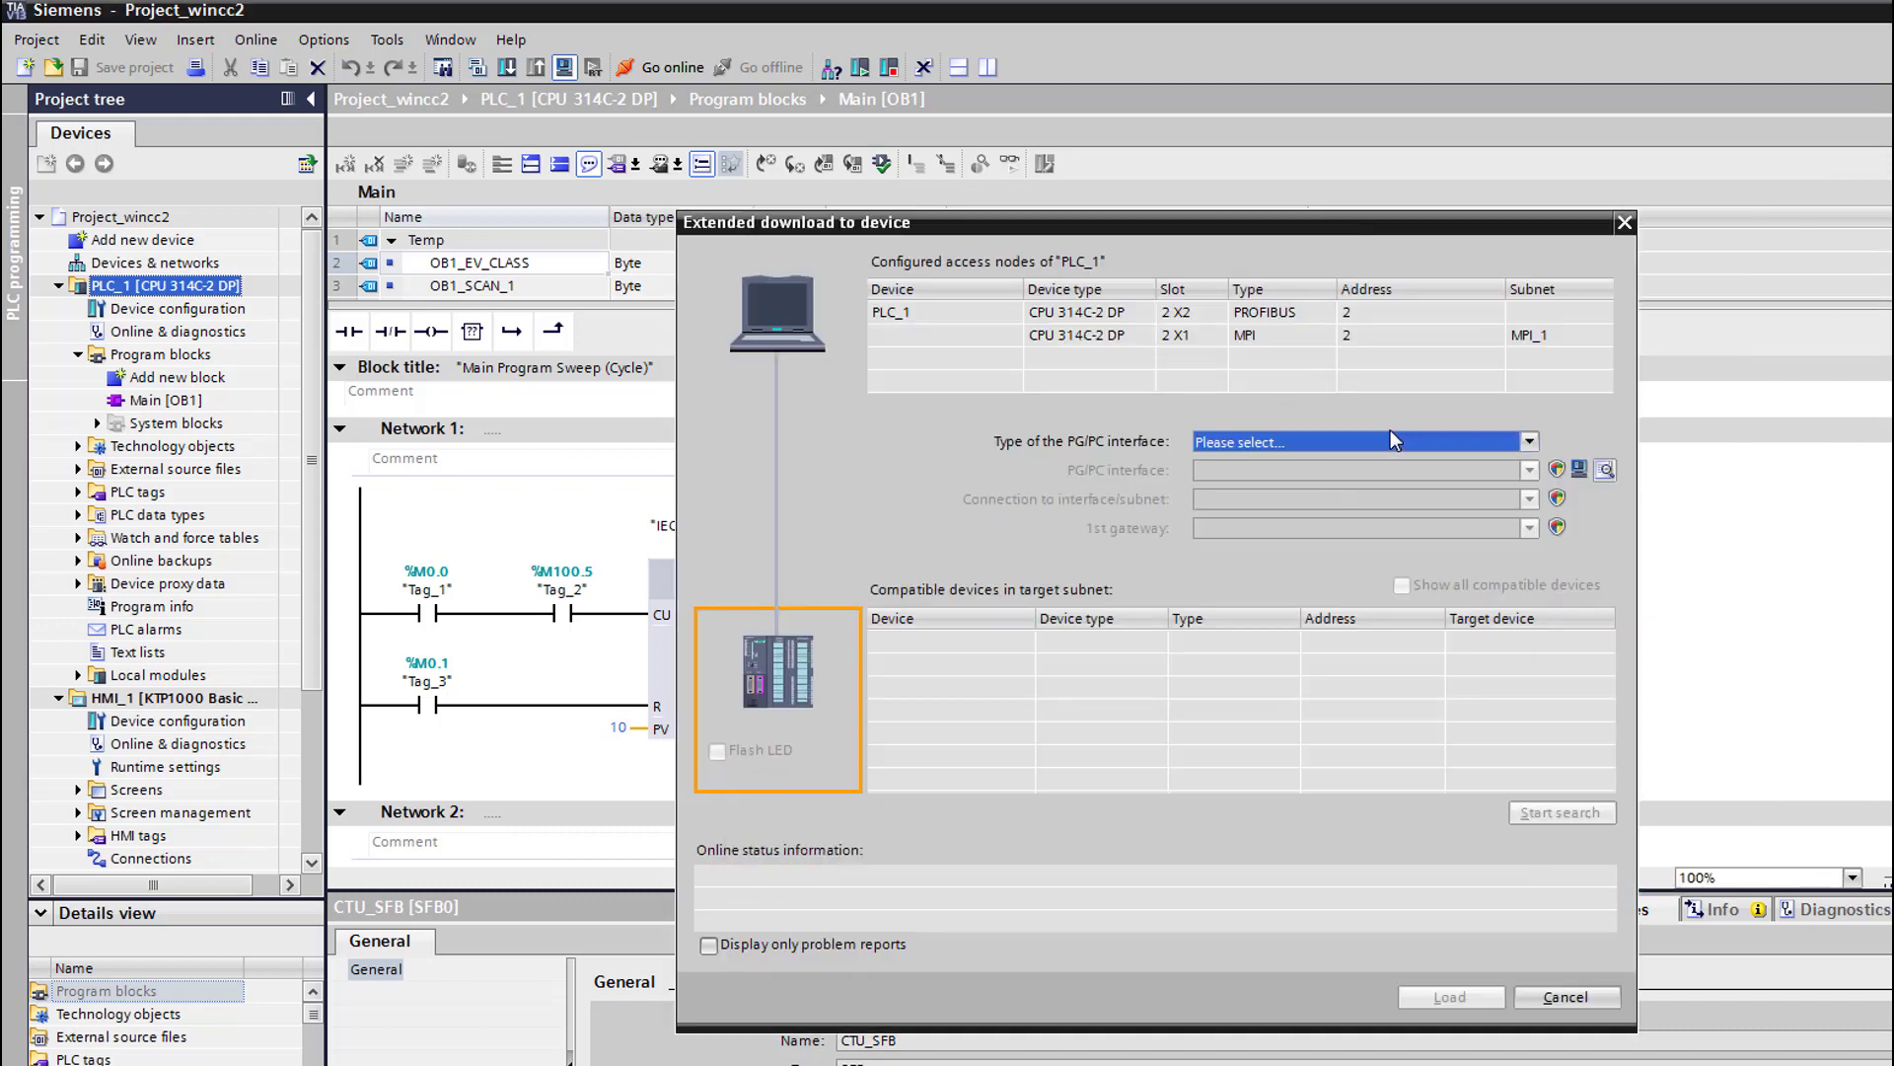
pyautogui.click(1373, 441)
pyautogui.click(1288, 498)
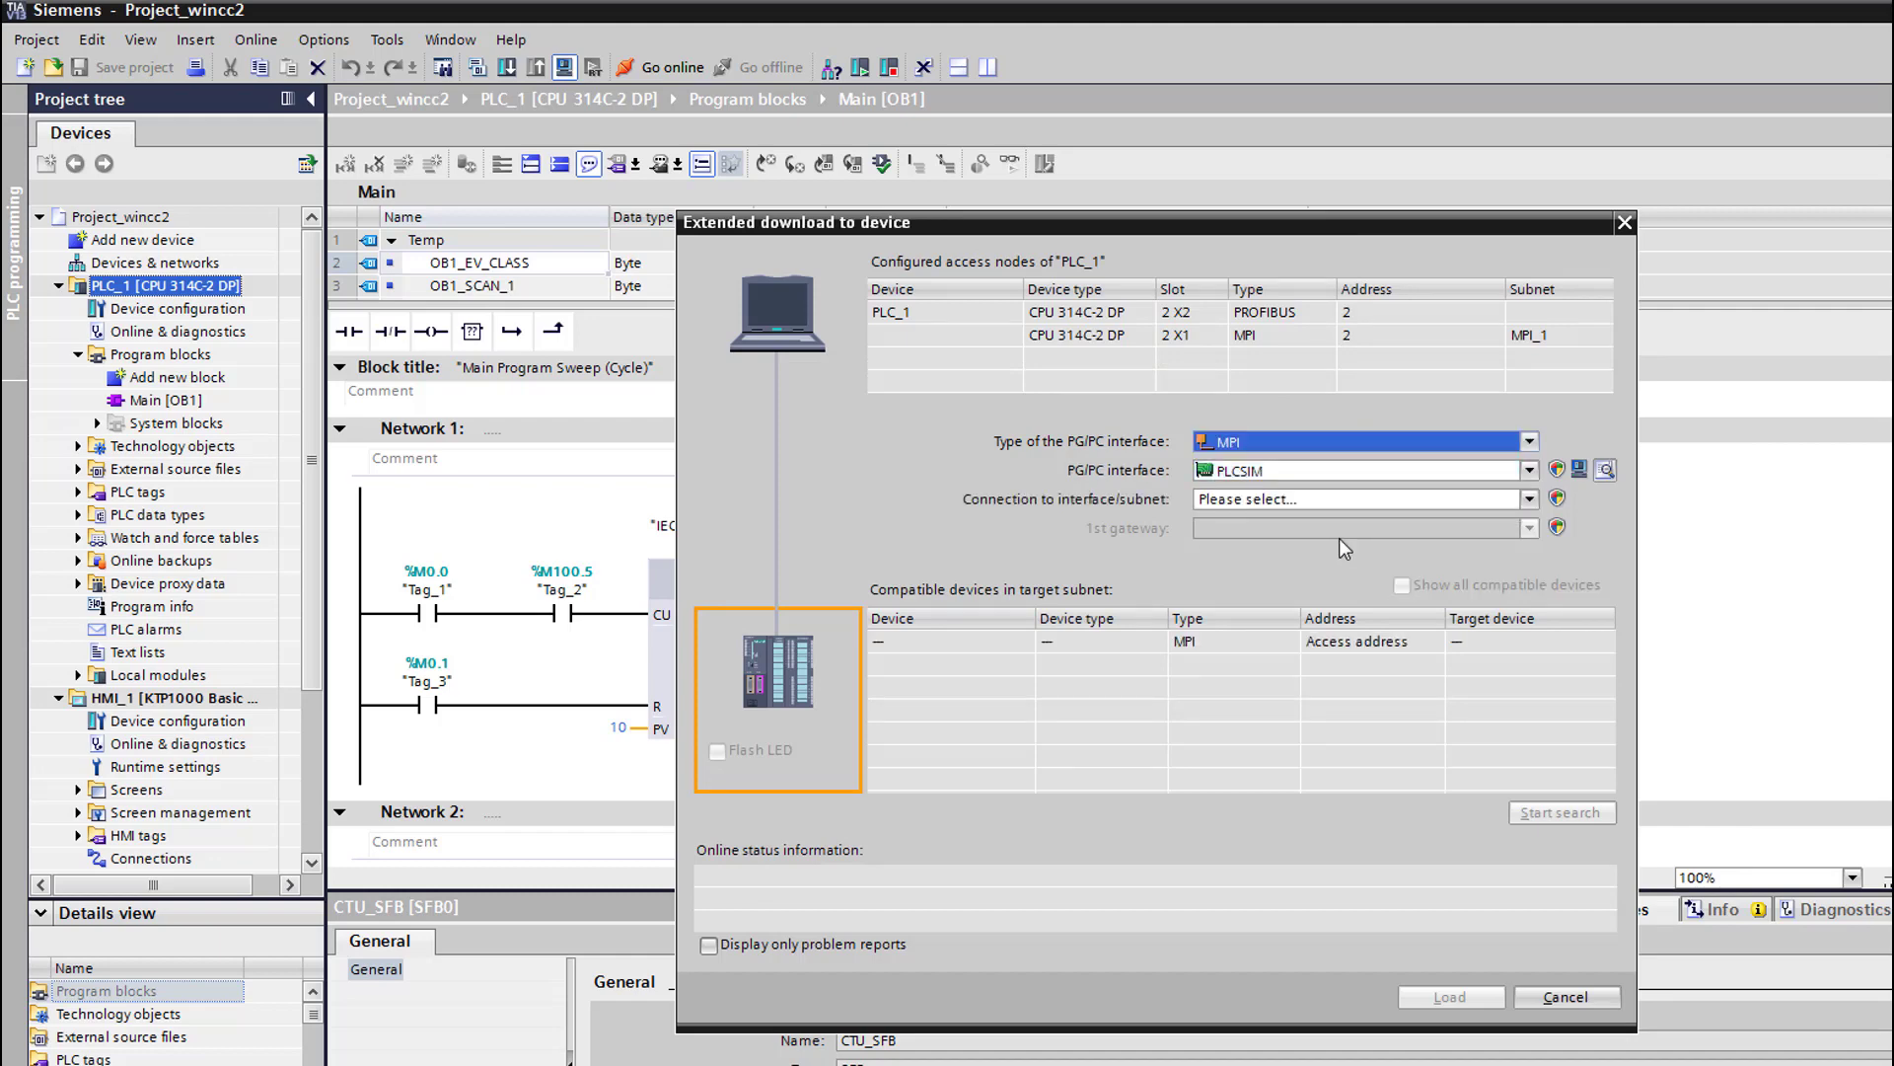
pyautogui.click(1381, 498)
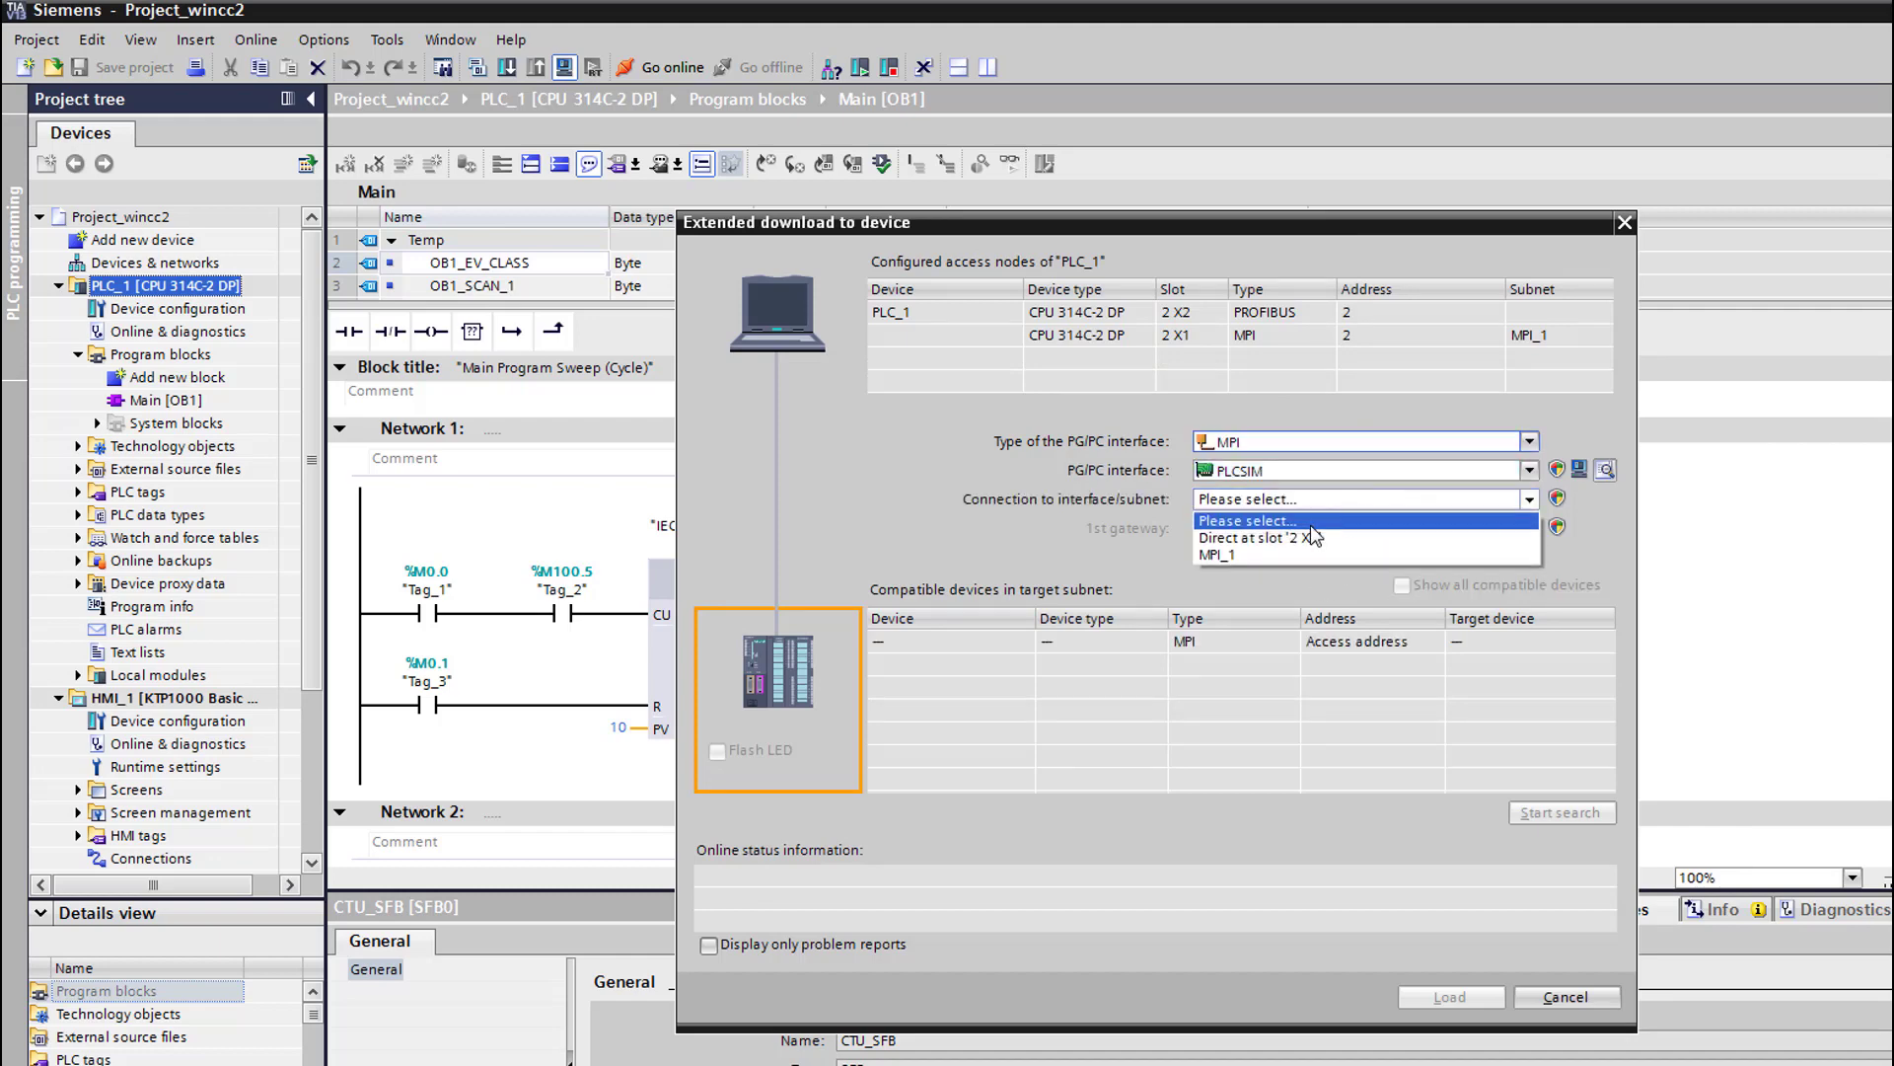
pyautogui.click(1267, 553)
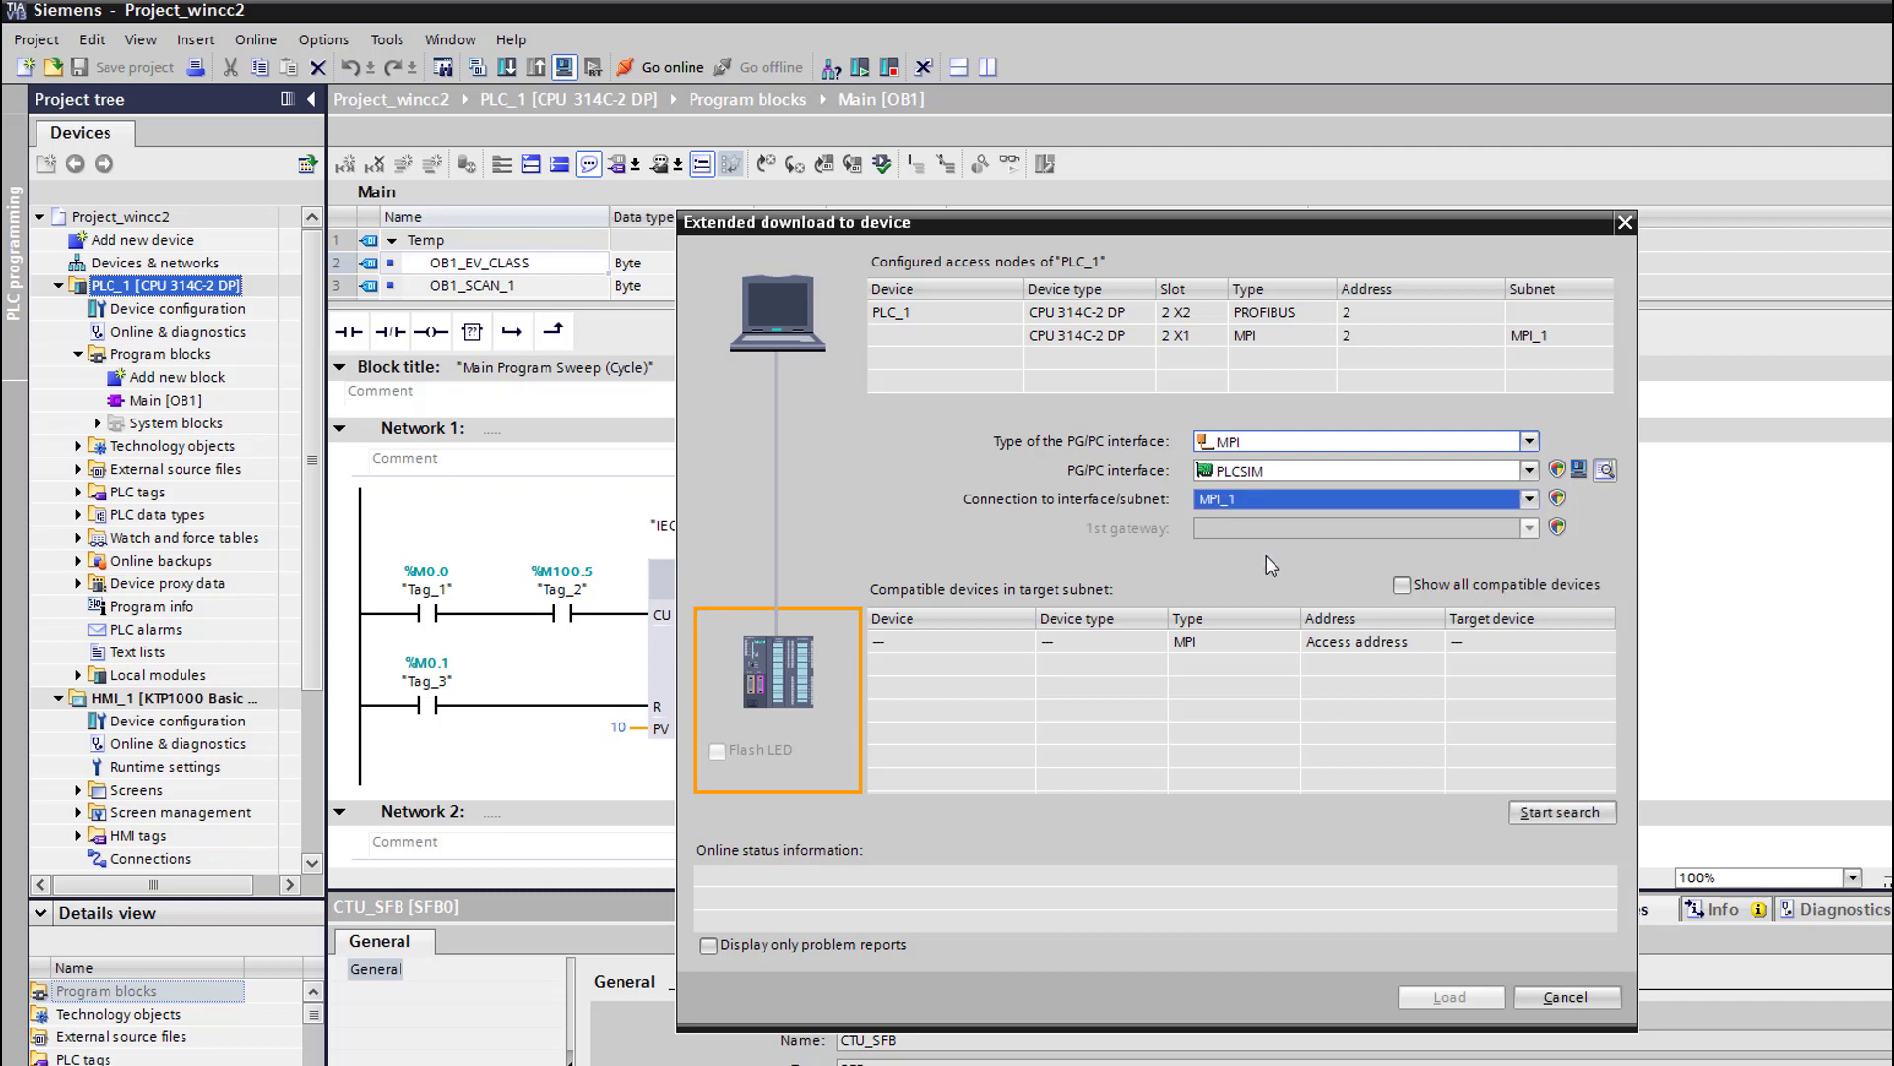
pyautogui.click(1553, 814)
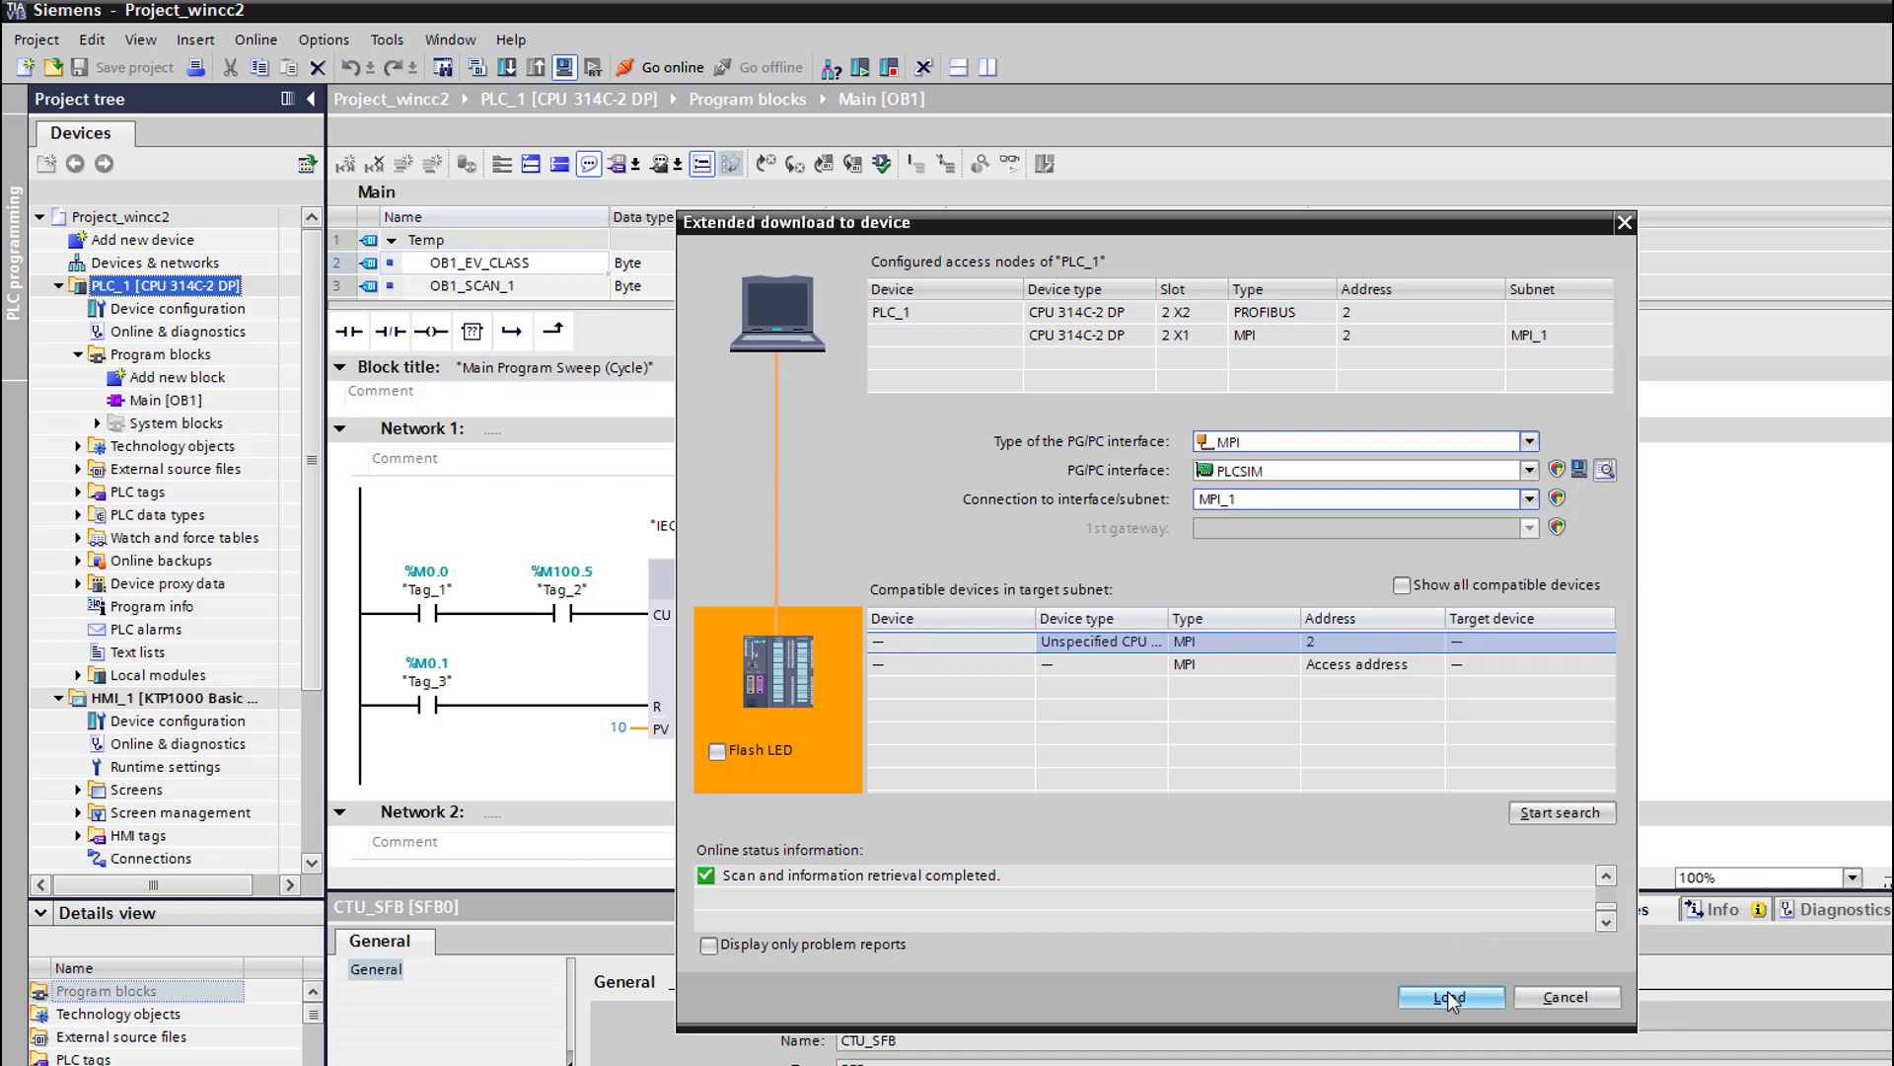
pyautogui.click(1447, 997)
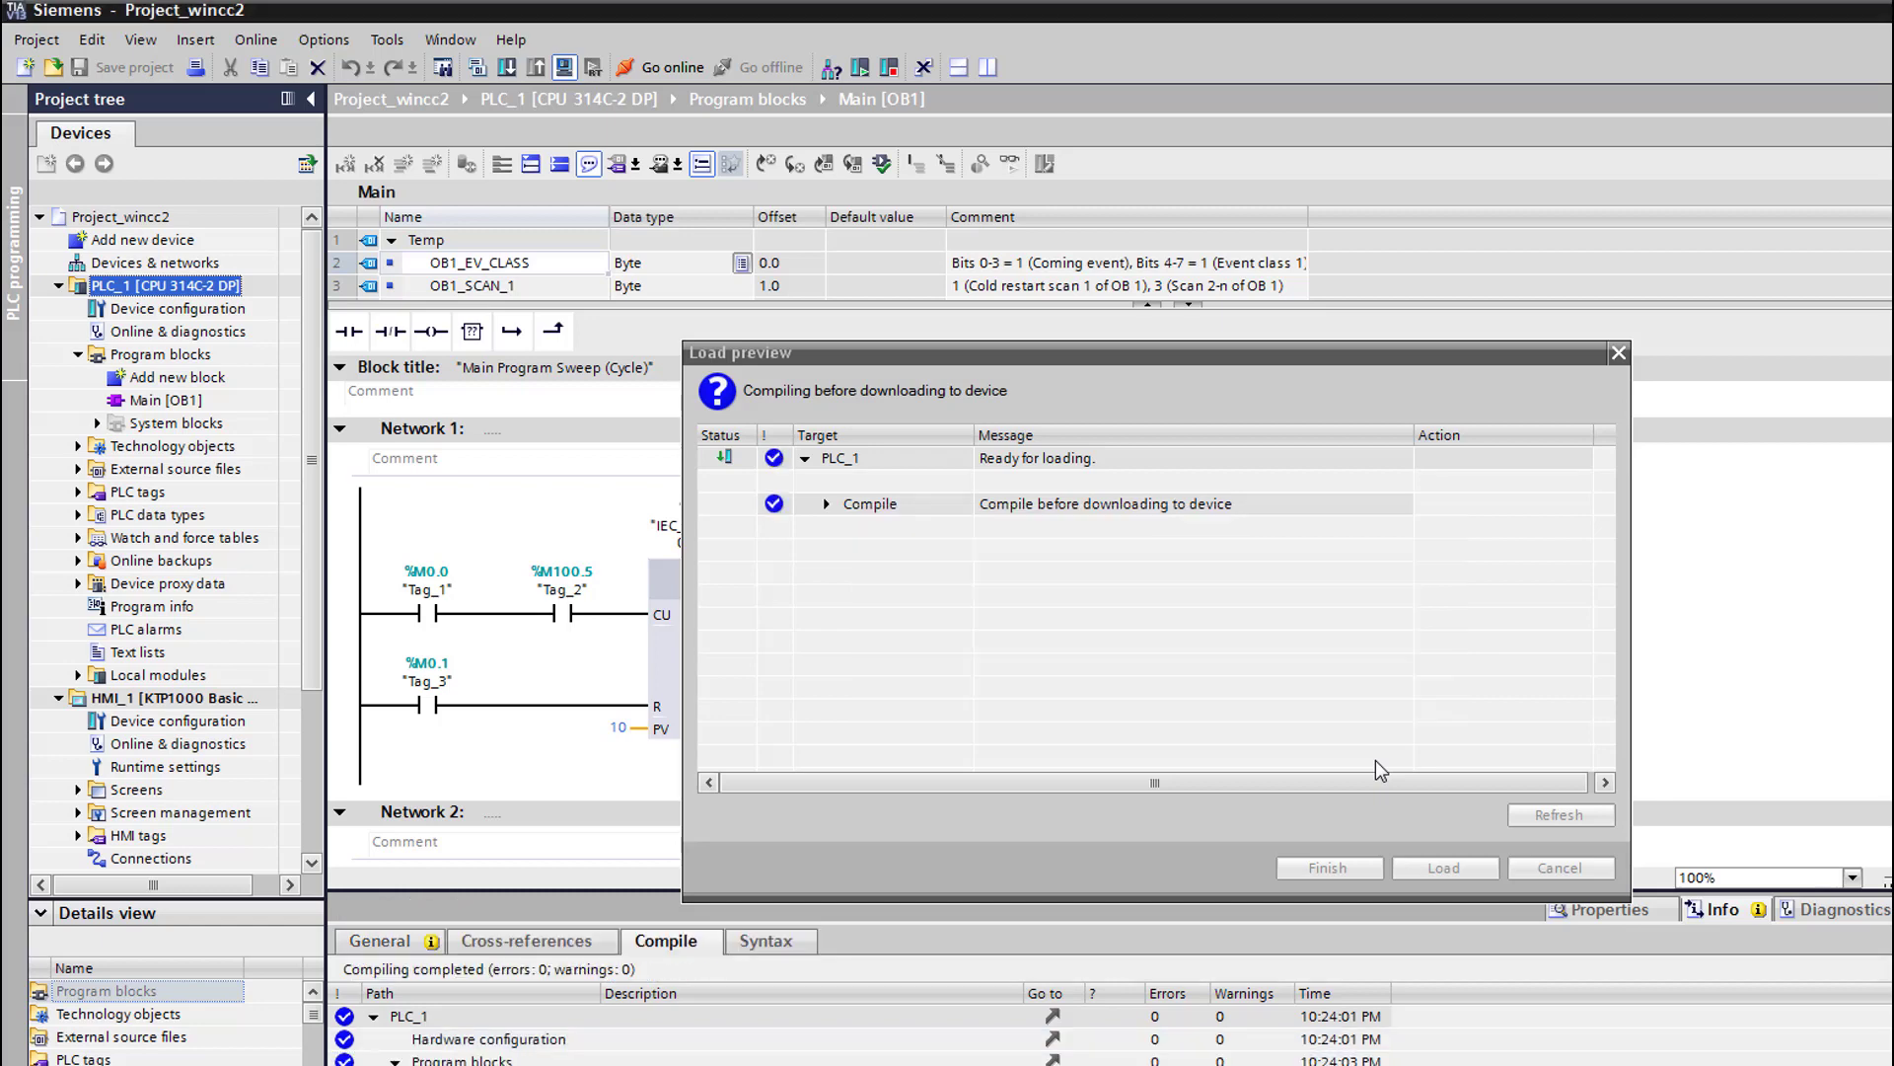
# Finish loading PLC_1 to the simulated CPU, and in PLCSIM drop the MB 1 monitor and point the word monitor at MW10
pyautogui.click(1434, 870)
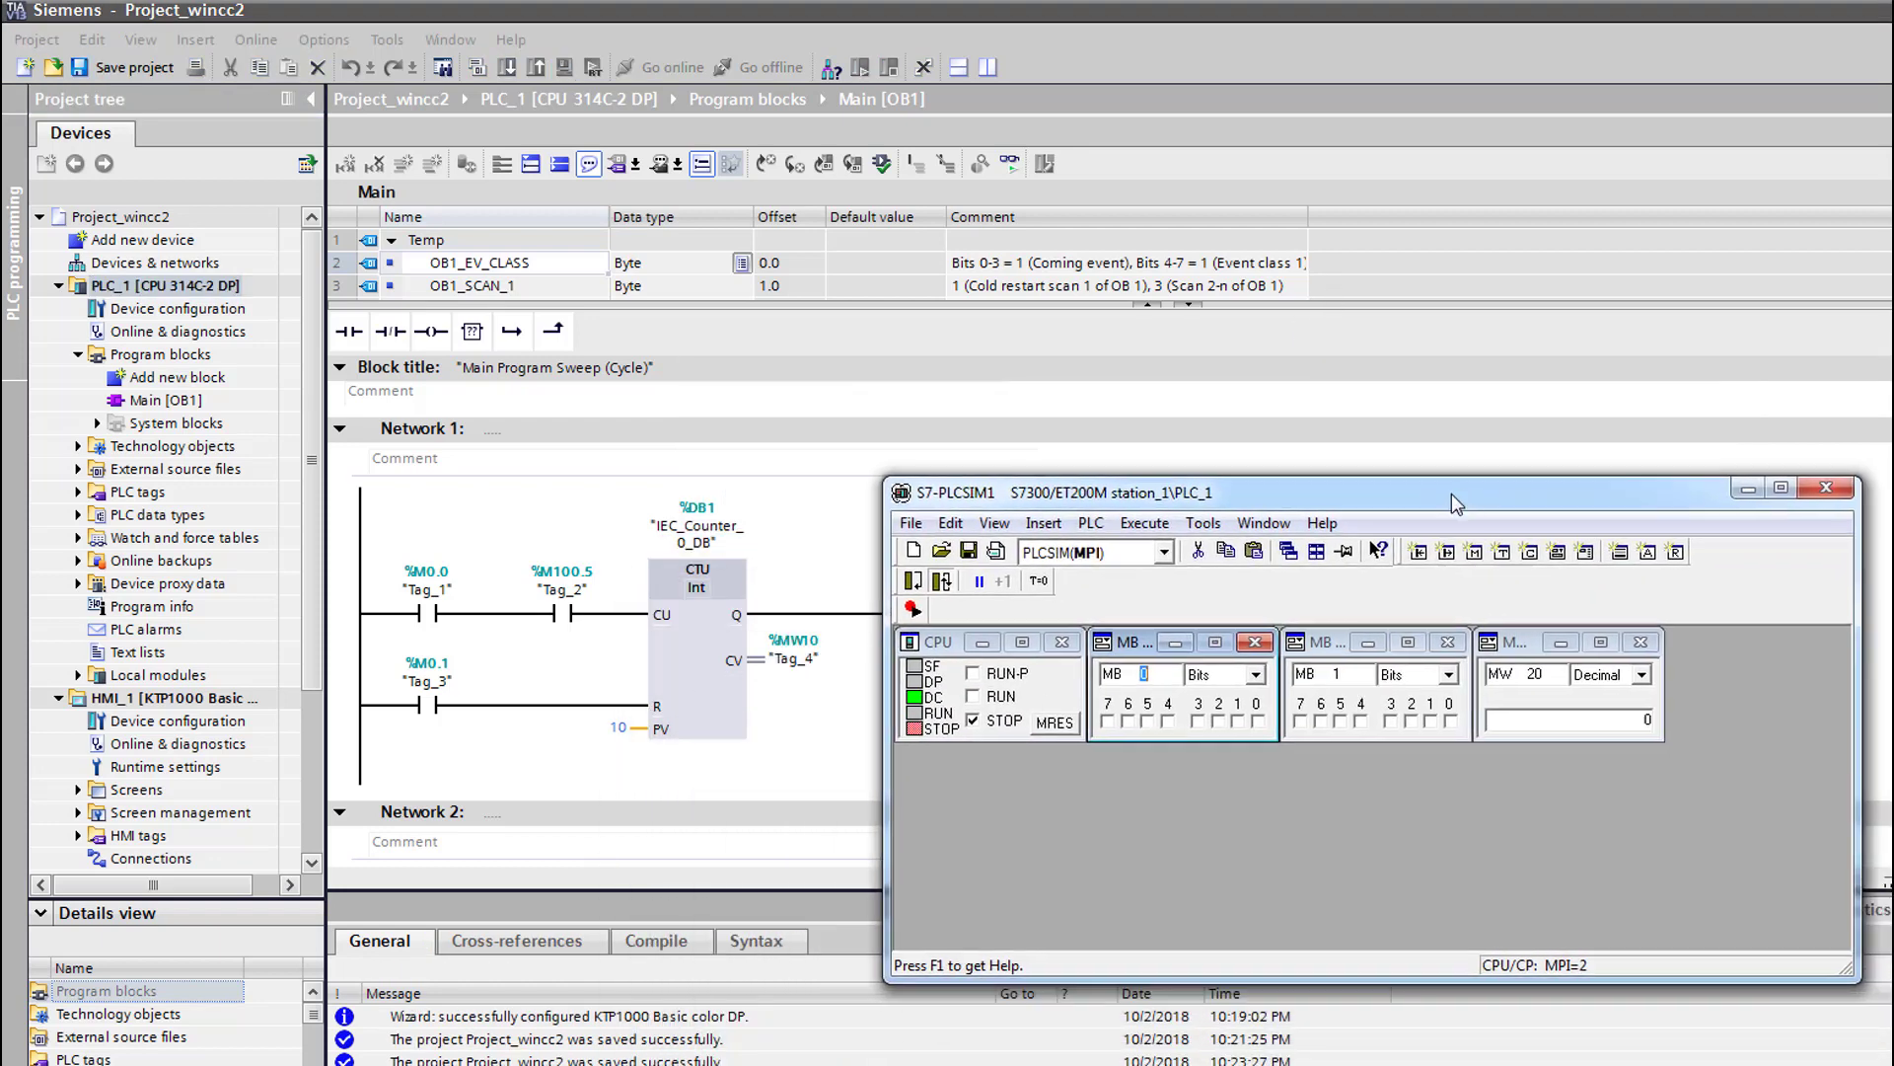
pyautogui.click(1461, 630)
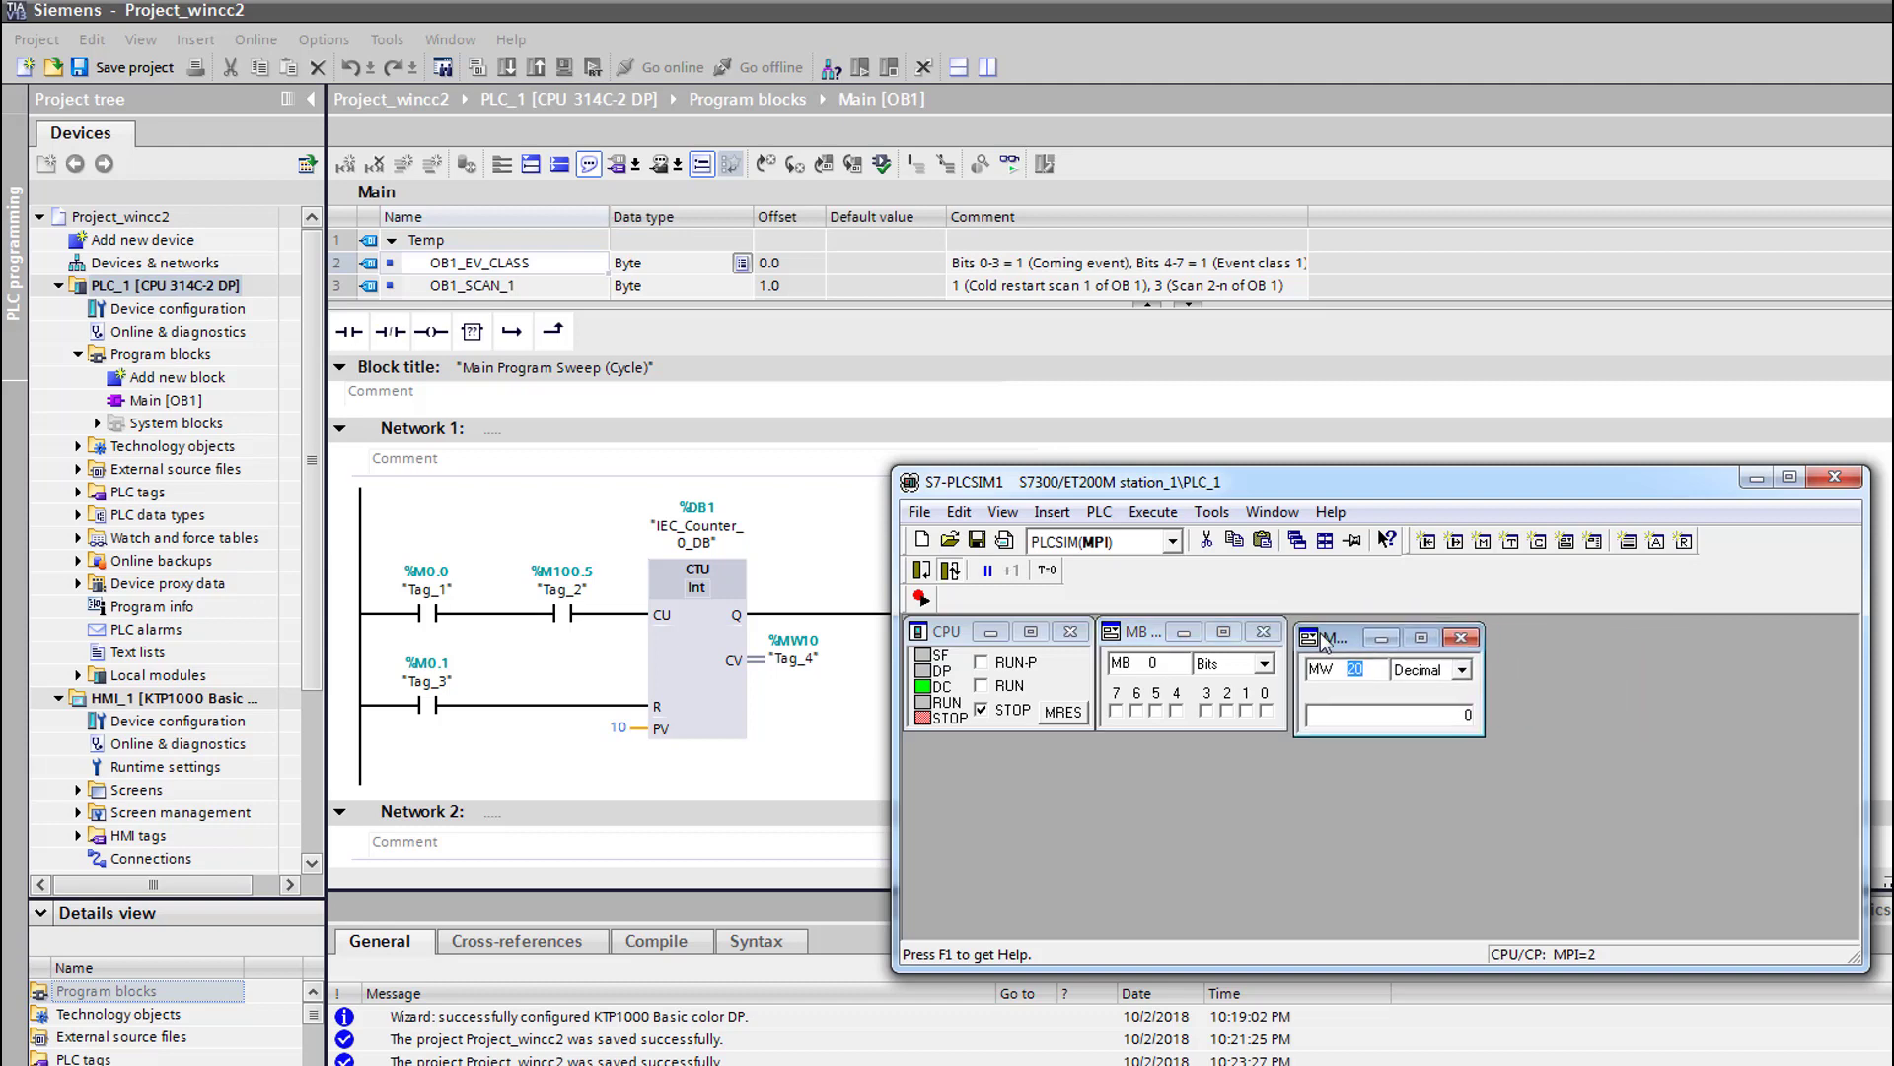
pyautogui.write('10')
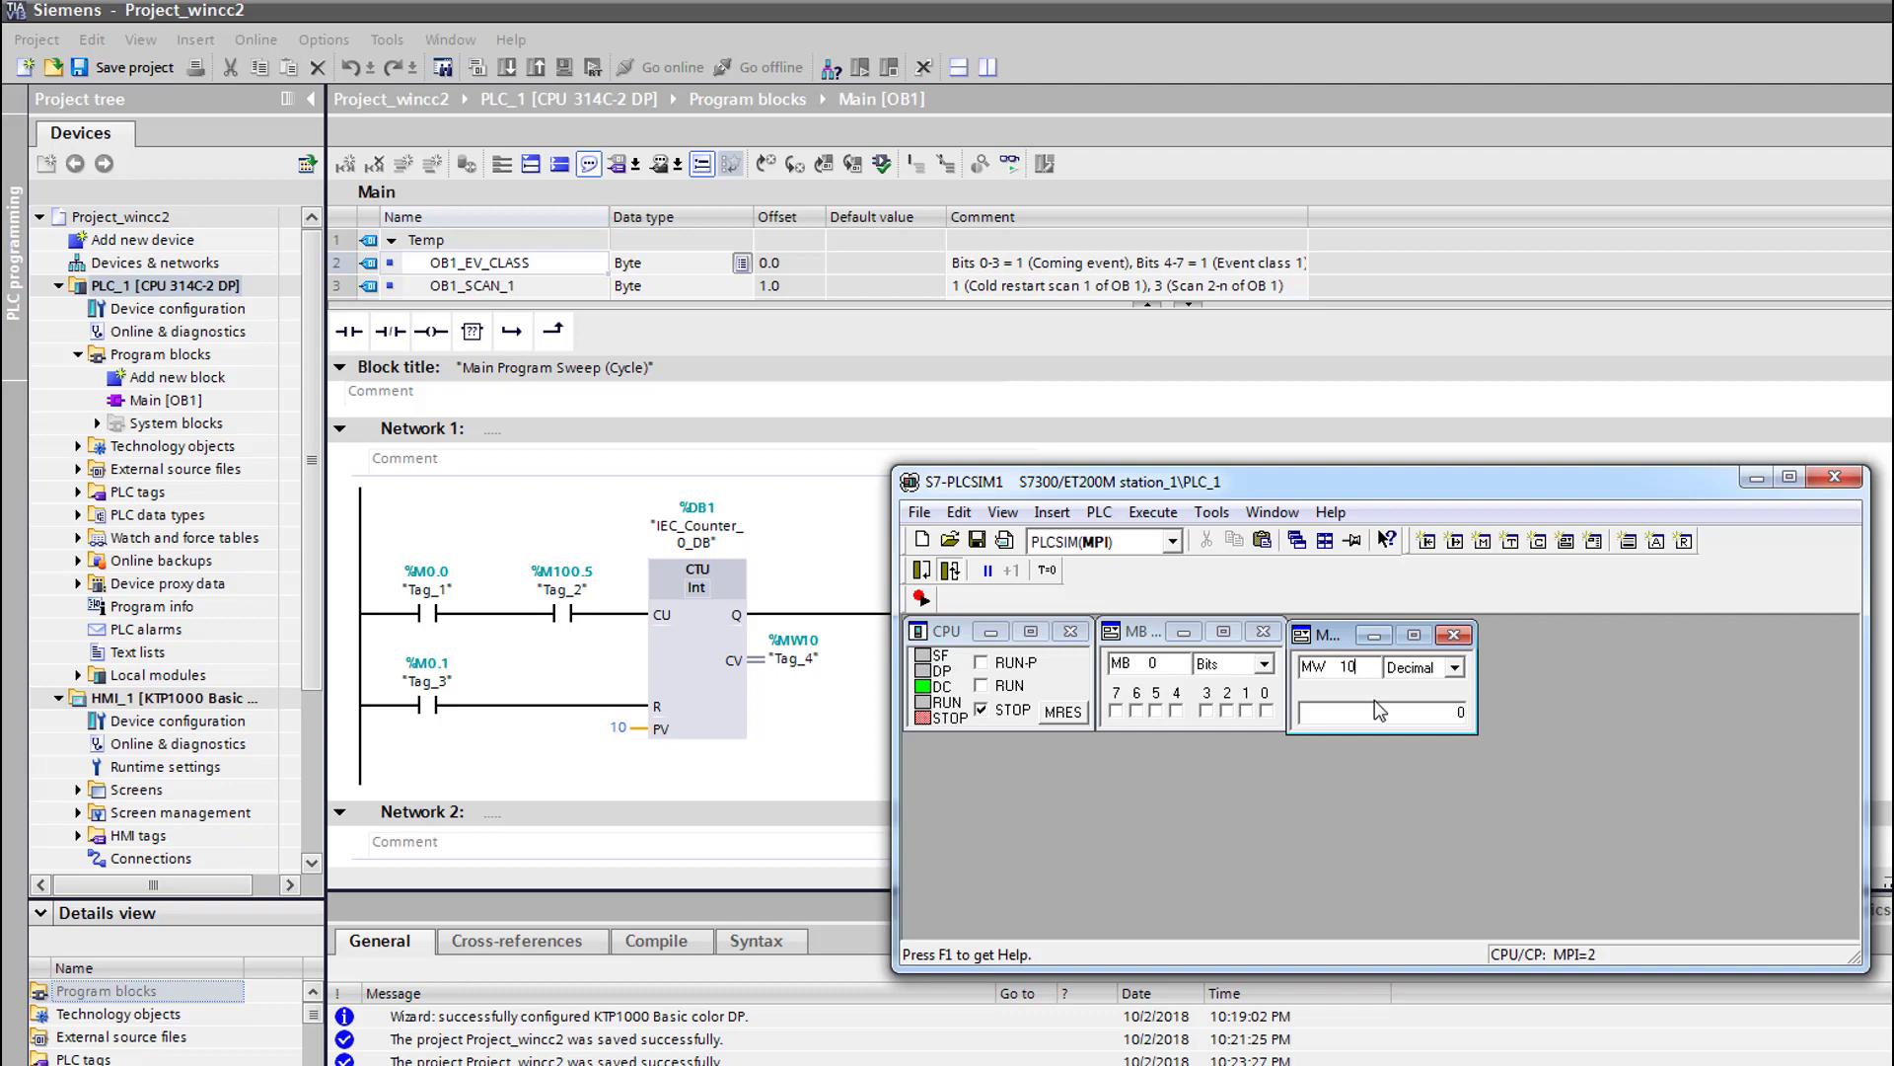
pyautogui.press('Return')
# Put the simulated CPU in RUN and test the counter by setting and clearing M0.0 and resetting it with M0.1
pyautogui.click(1010, 685)
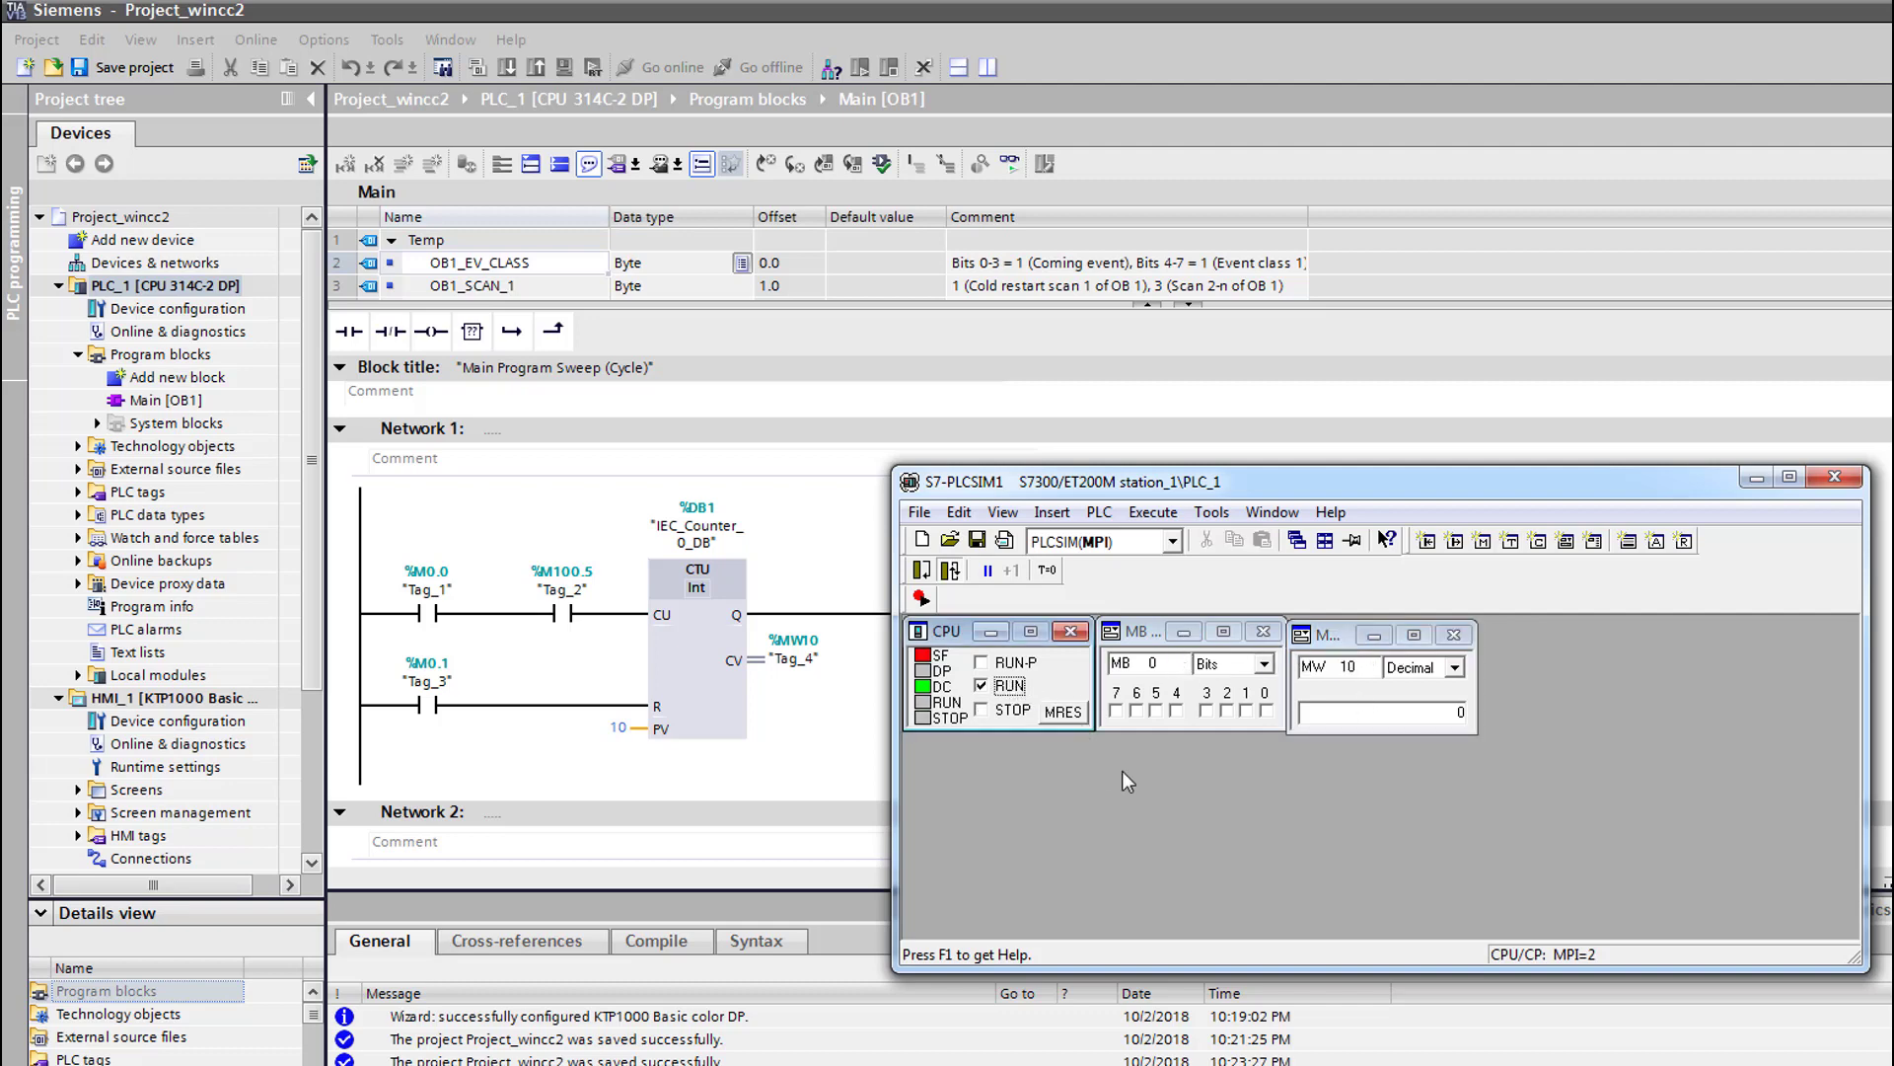
pyautogui.click(1267, 710)
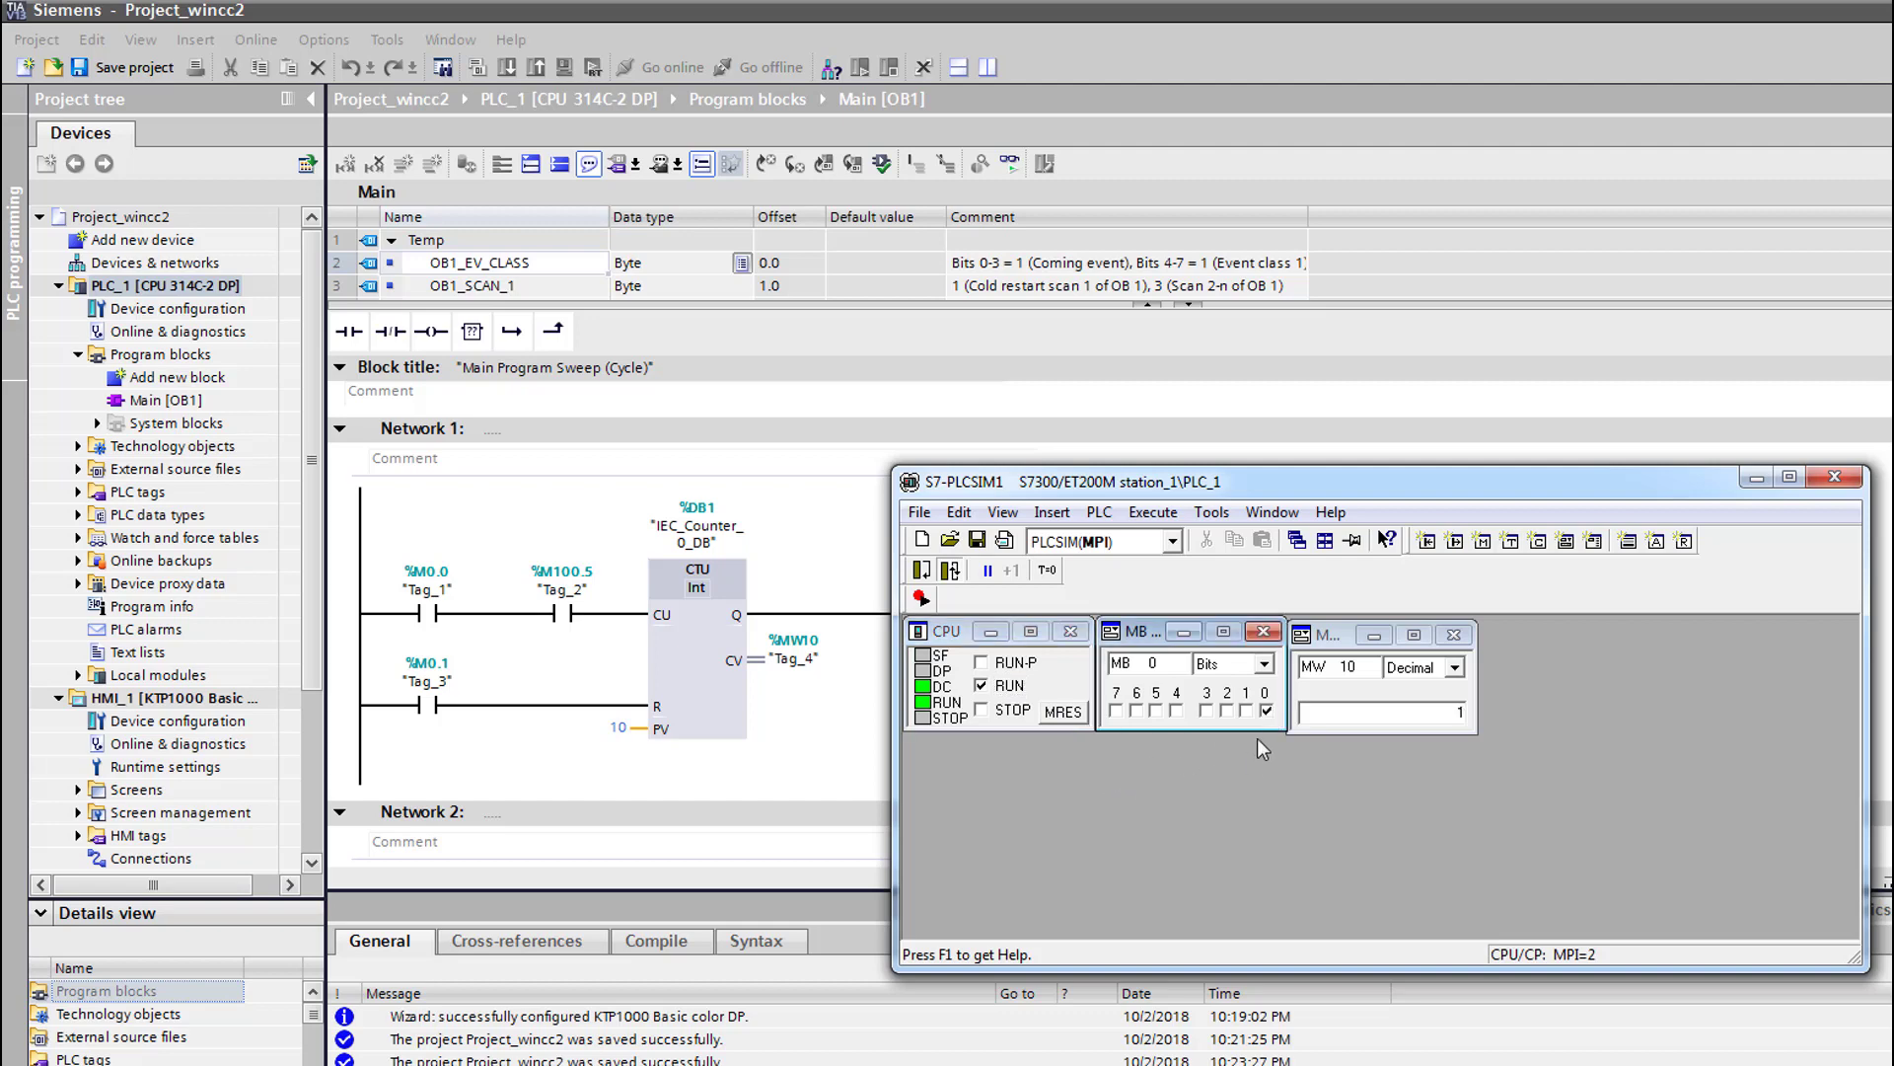
pyautogui.moveTo(1343, 637); pyautogui.dragTo(1347, 638)
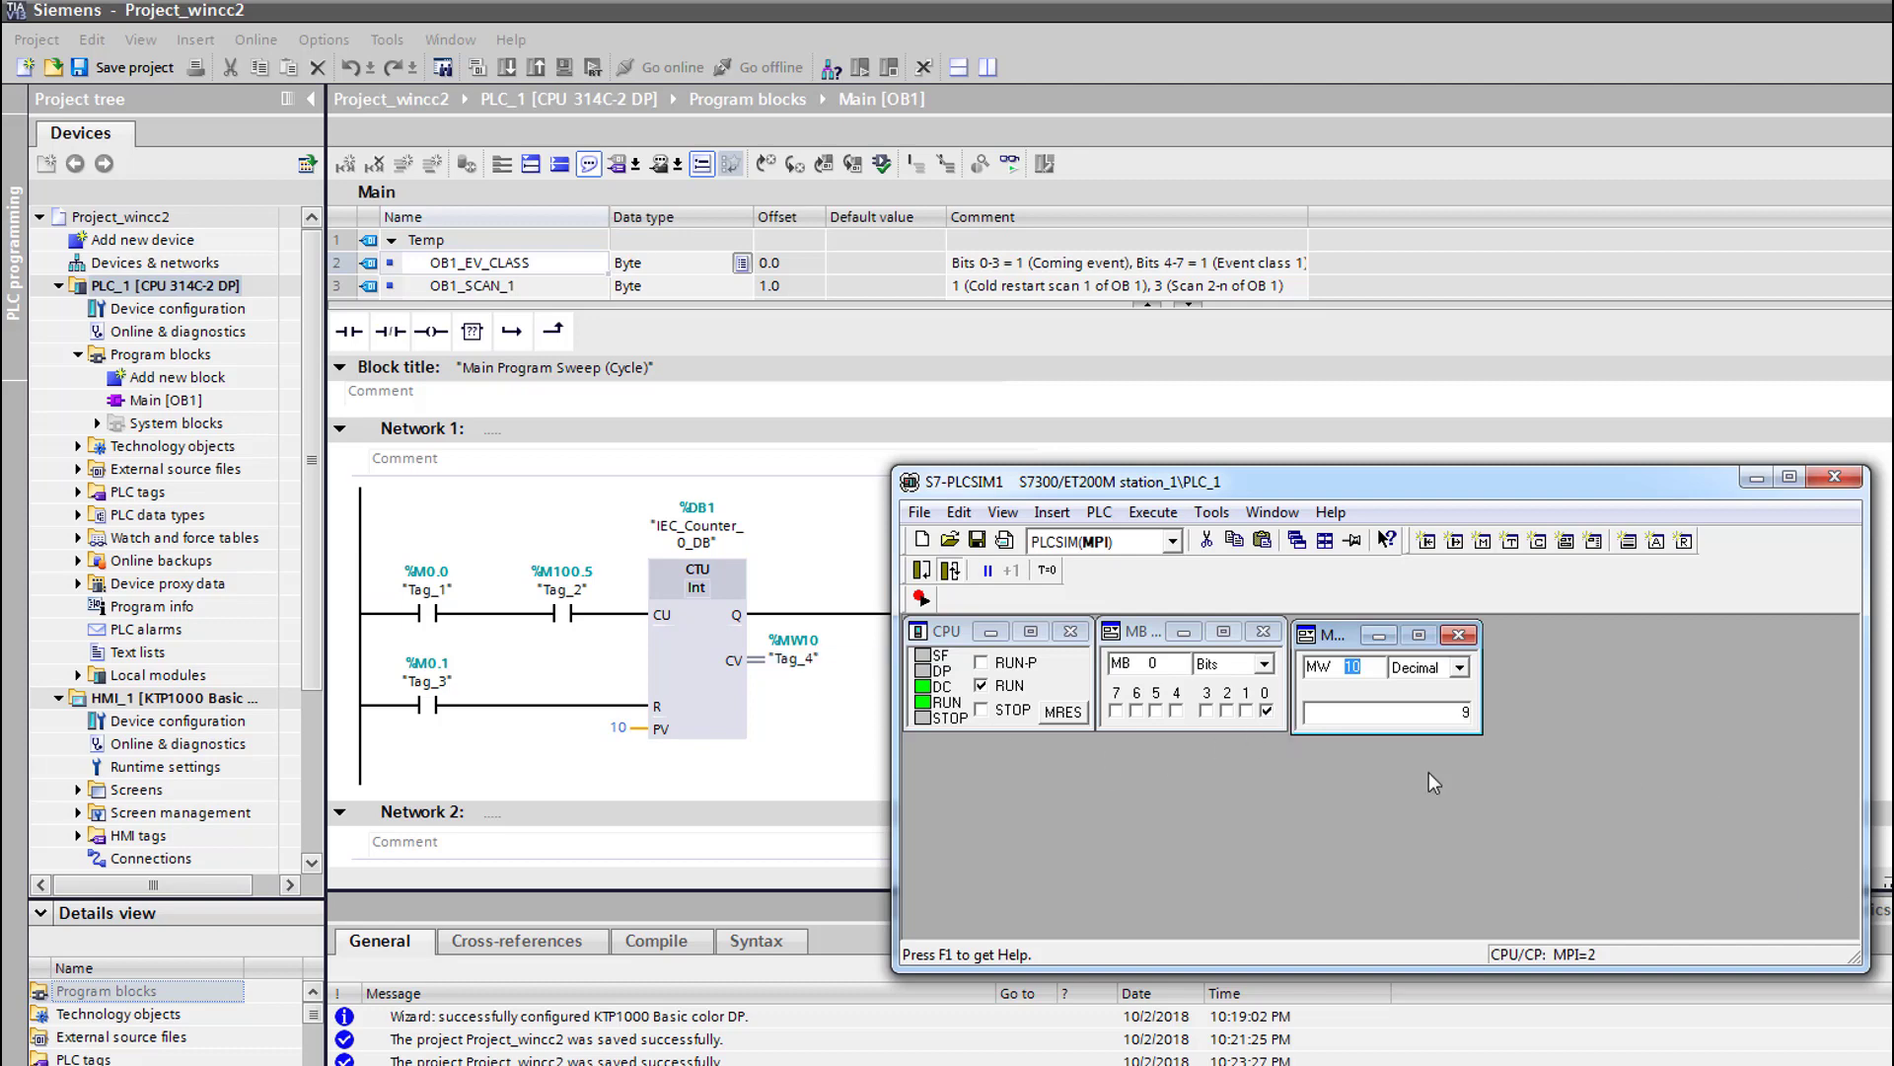
pyautogui.click(1268, 712)
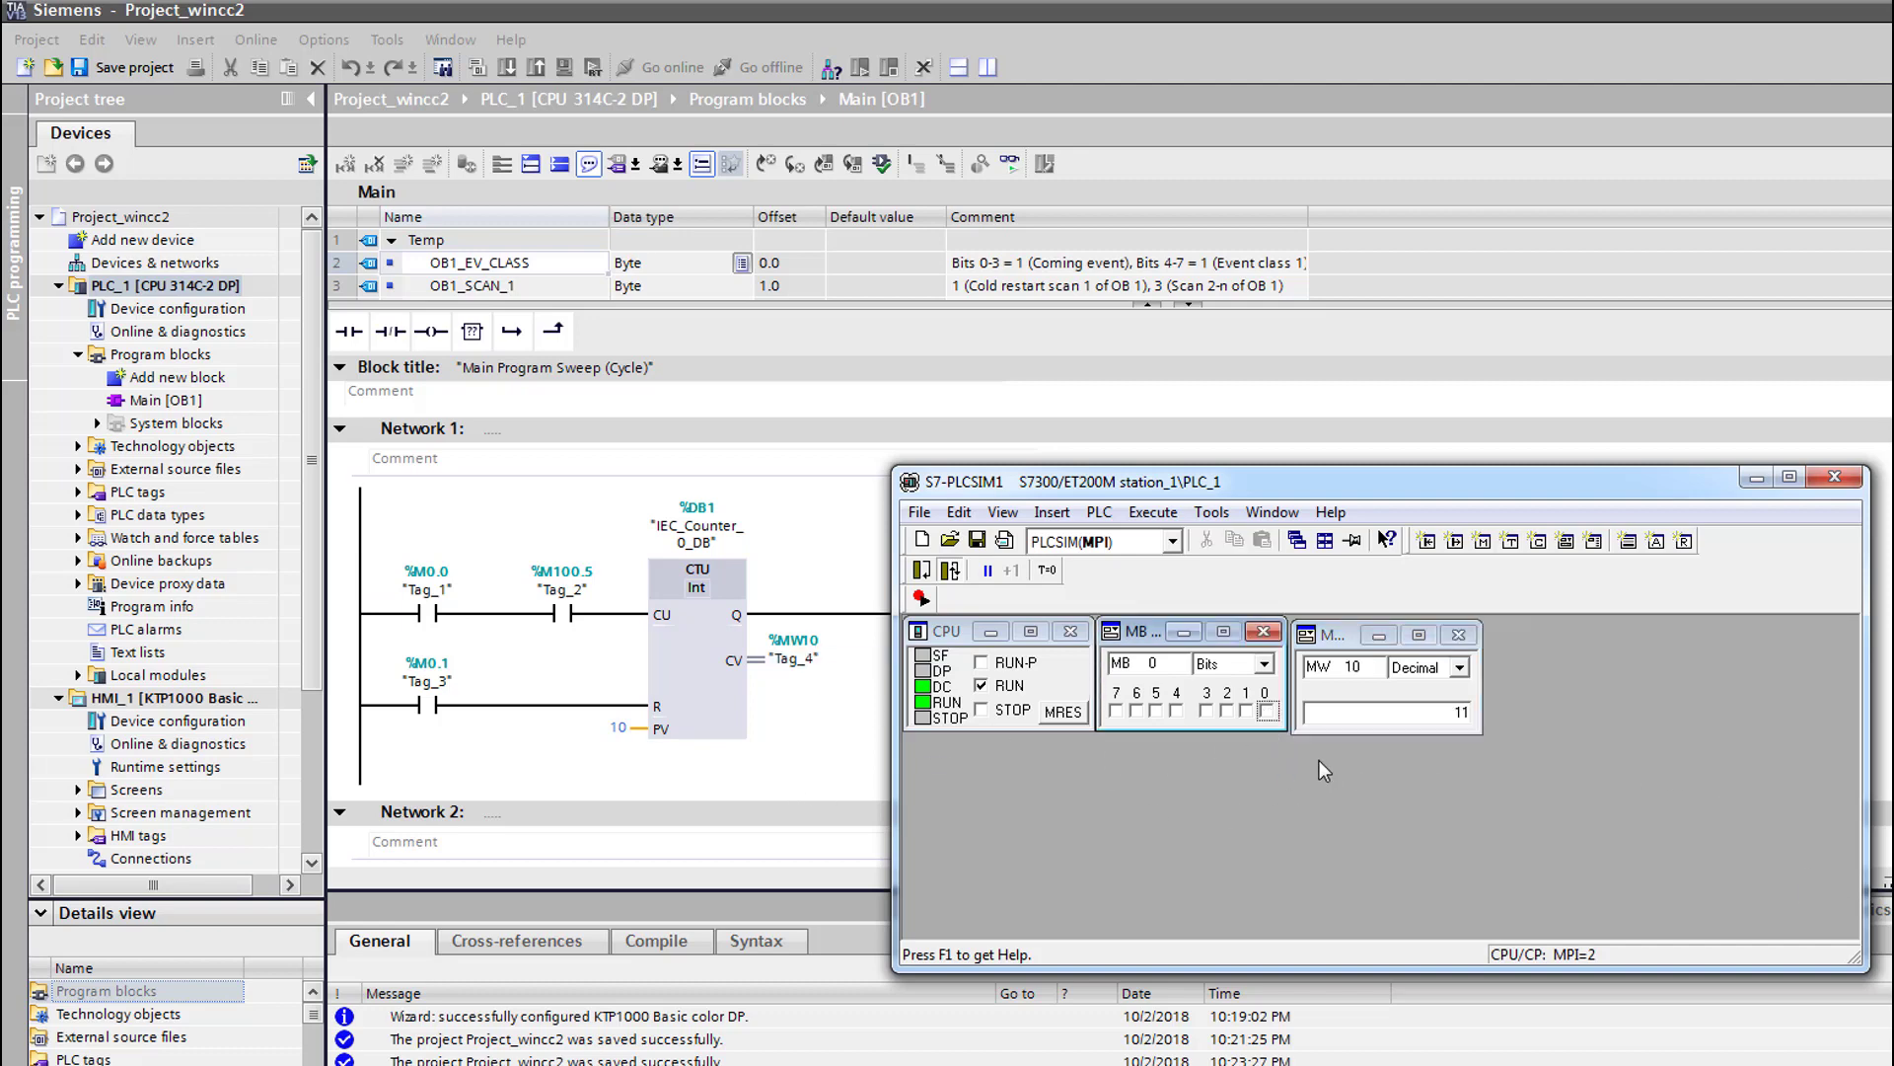
pyautogui.click(1246, 711)
# Monitor Network 1 of Main [OB1] online while switching count bit M0.0 and reset bit M0.1 in PLCSIM, and stop monitoring
pyautogui.click(967, 99)
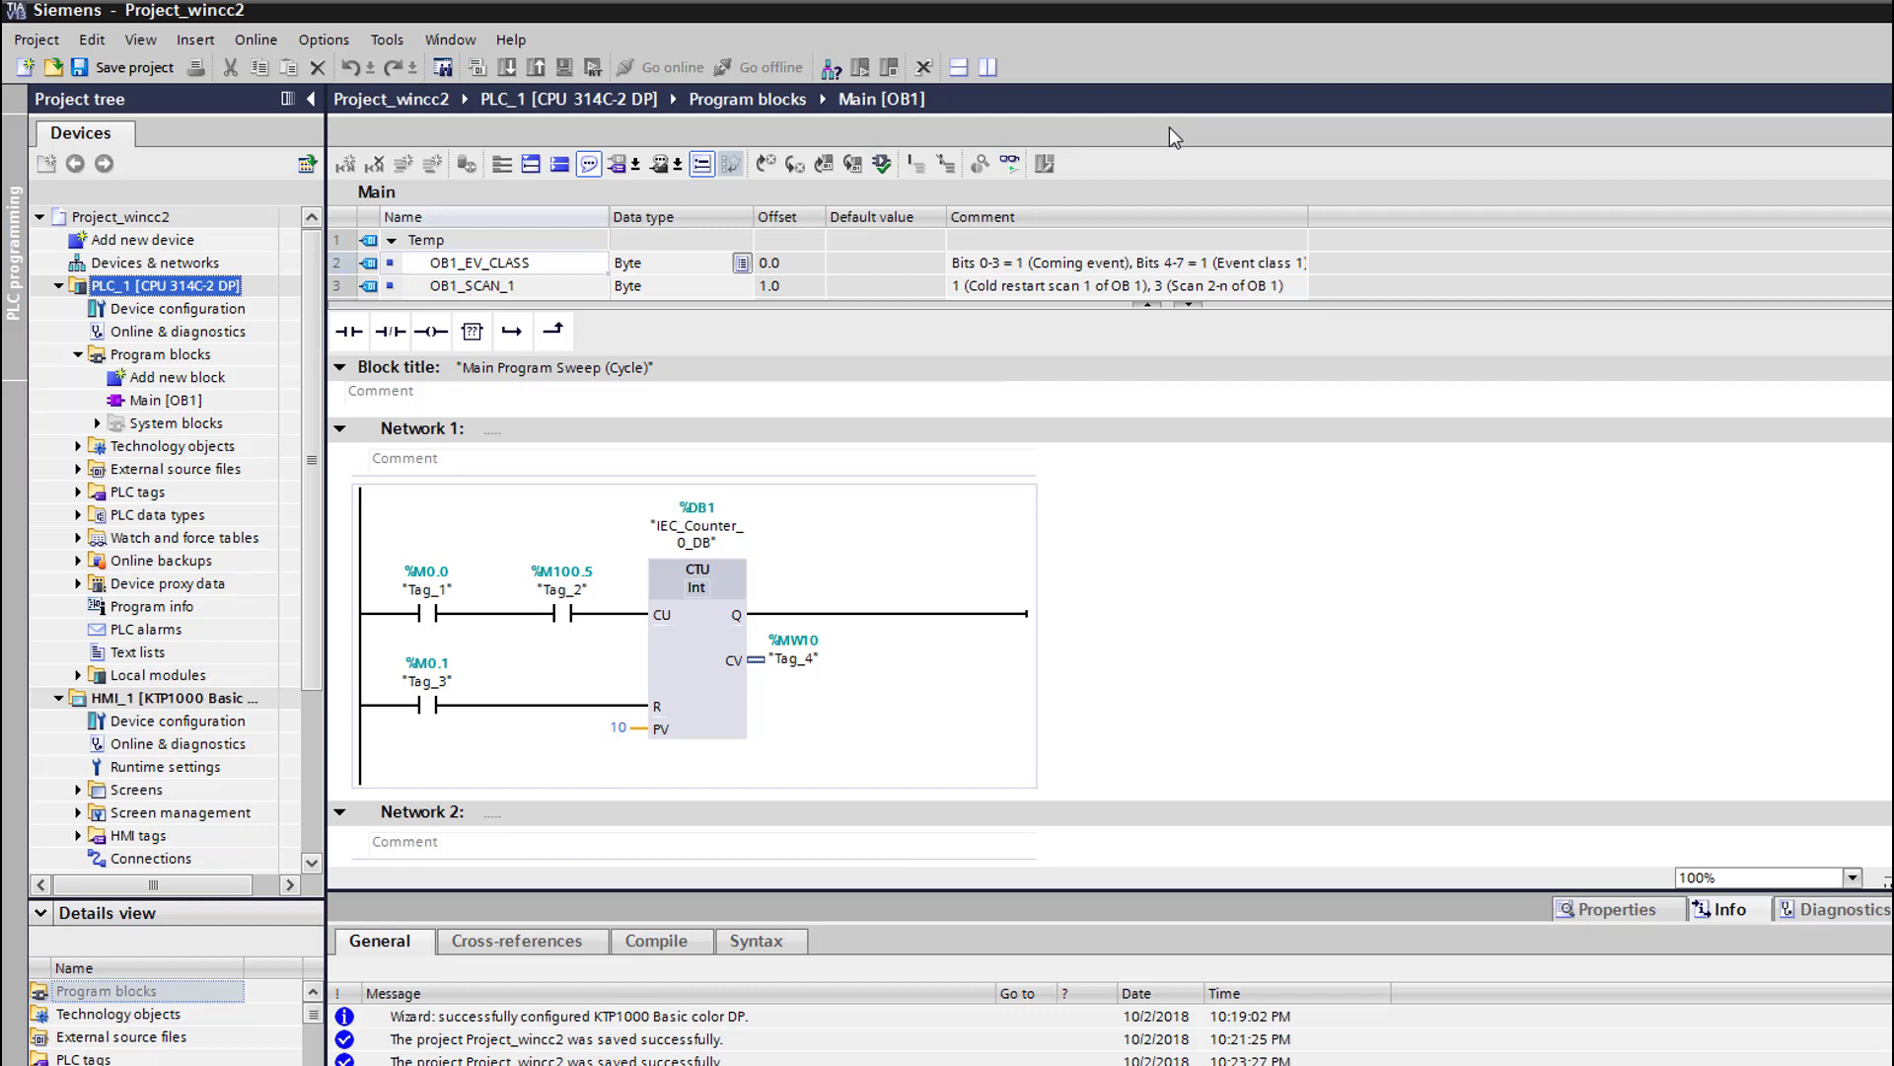
pyautogui.click(1010, 164)
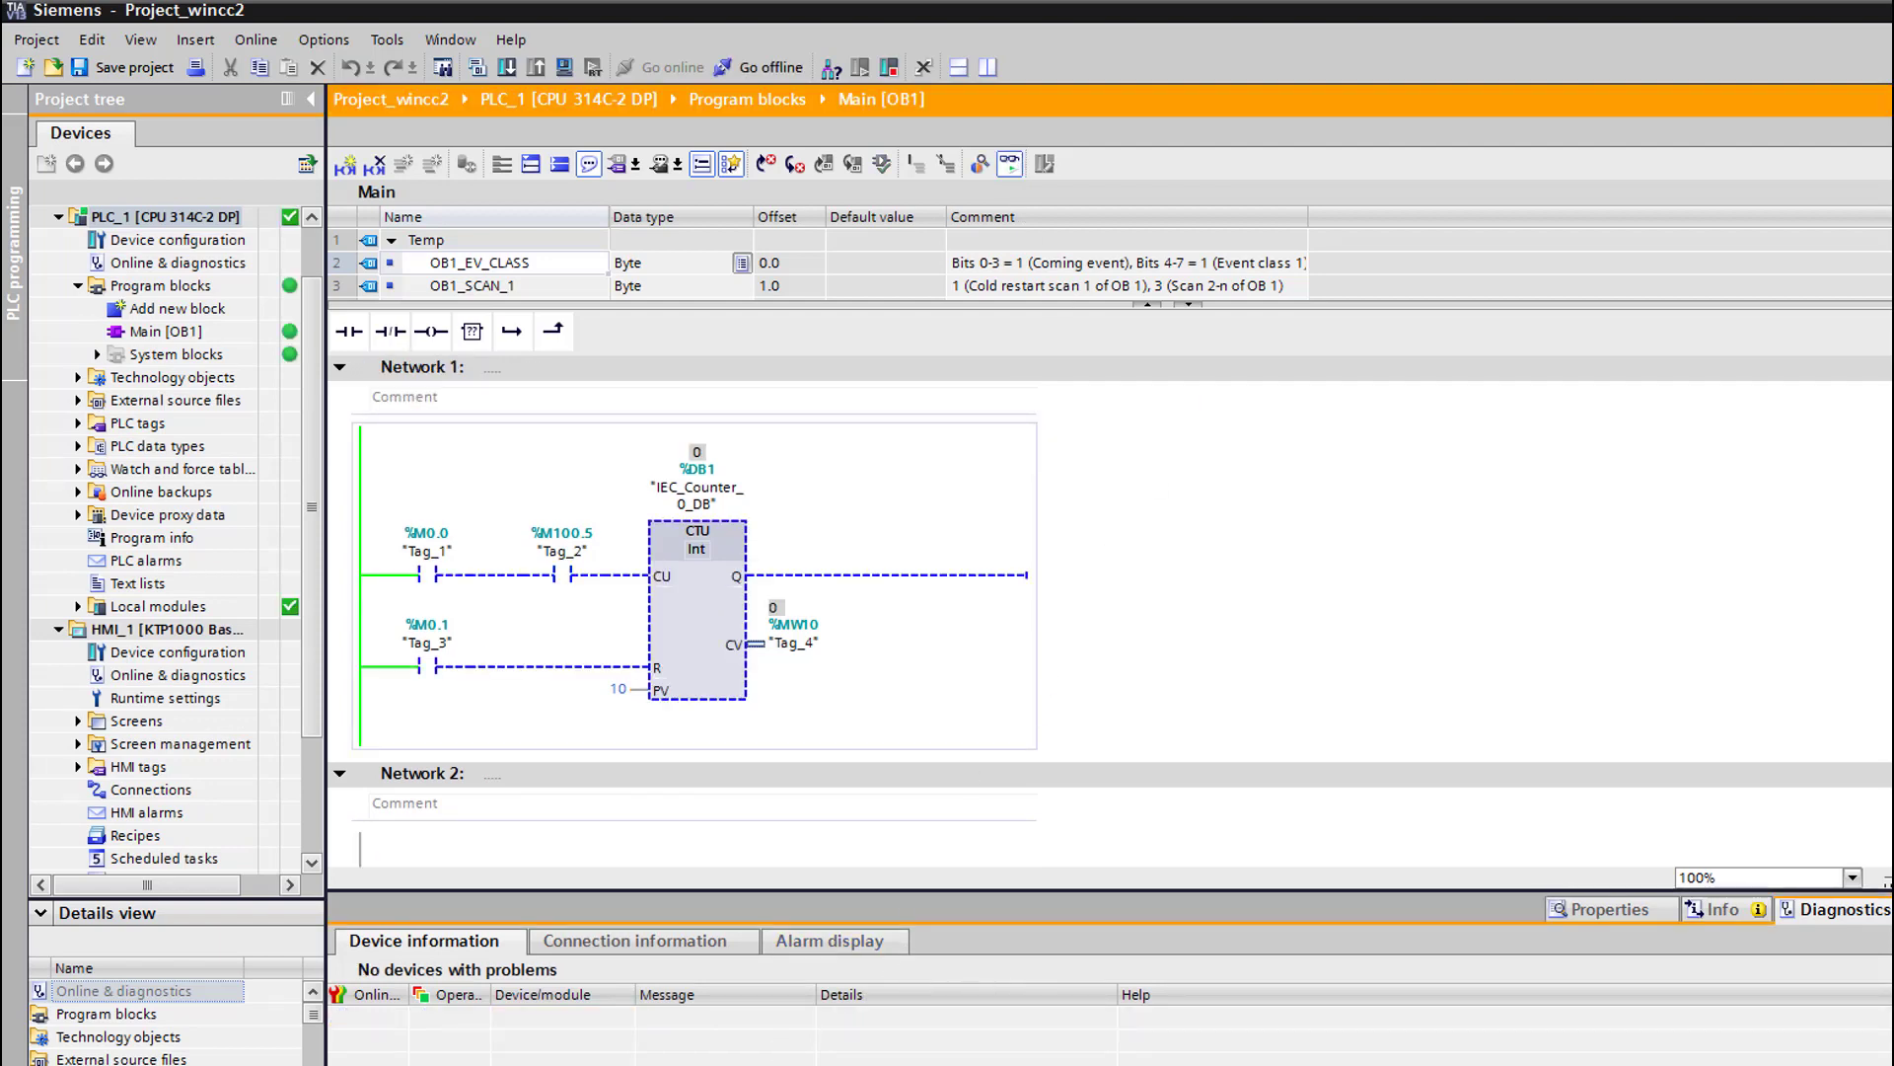
pyautogui.hotkey('alt', 'Tab')
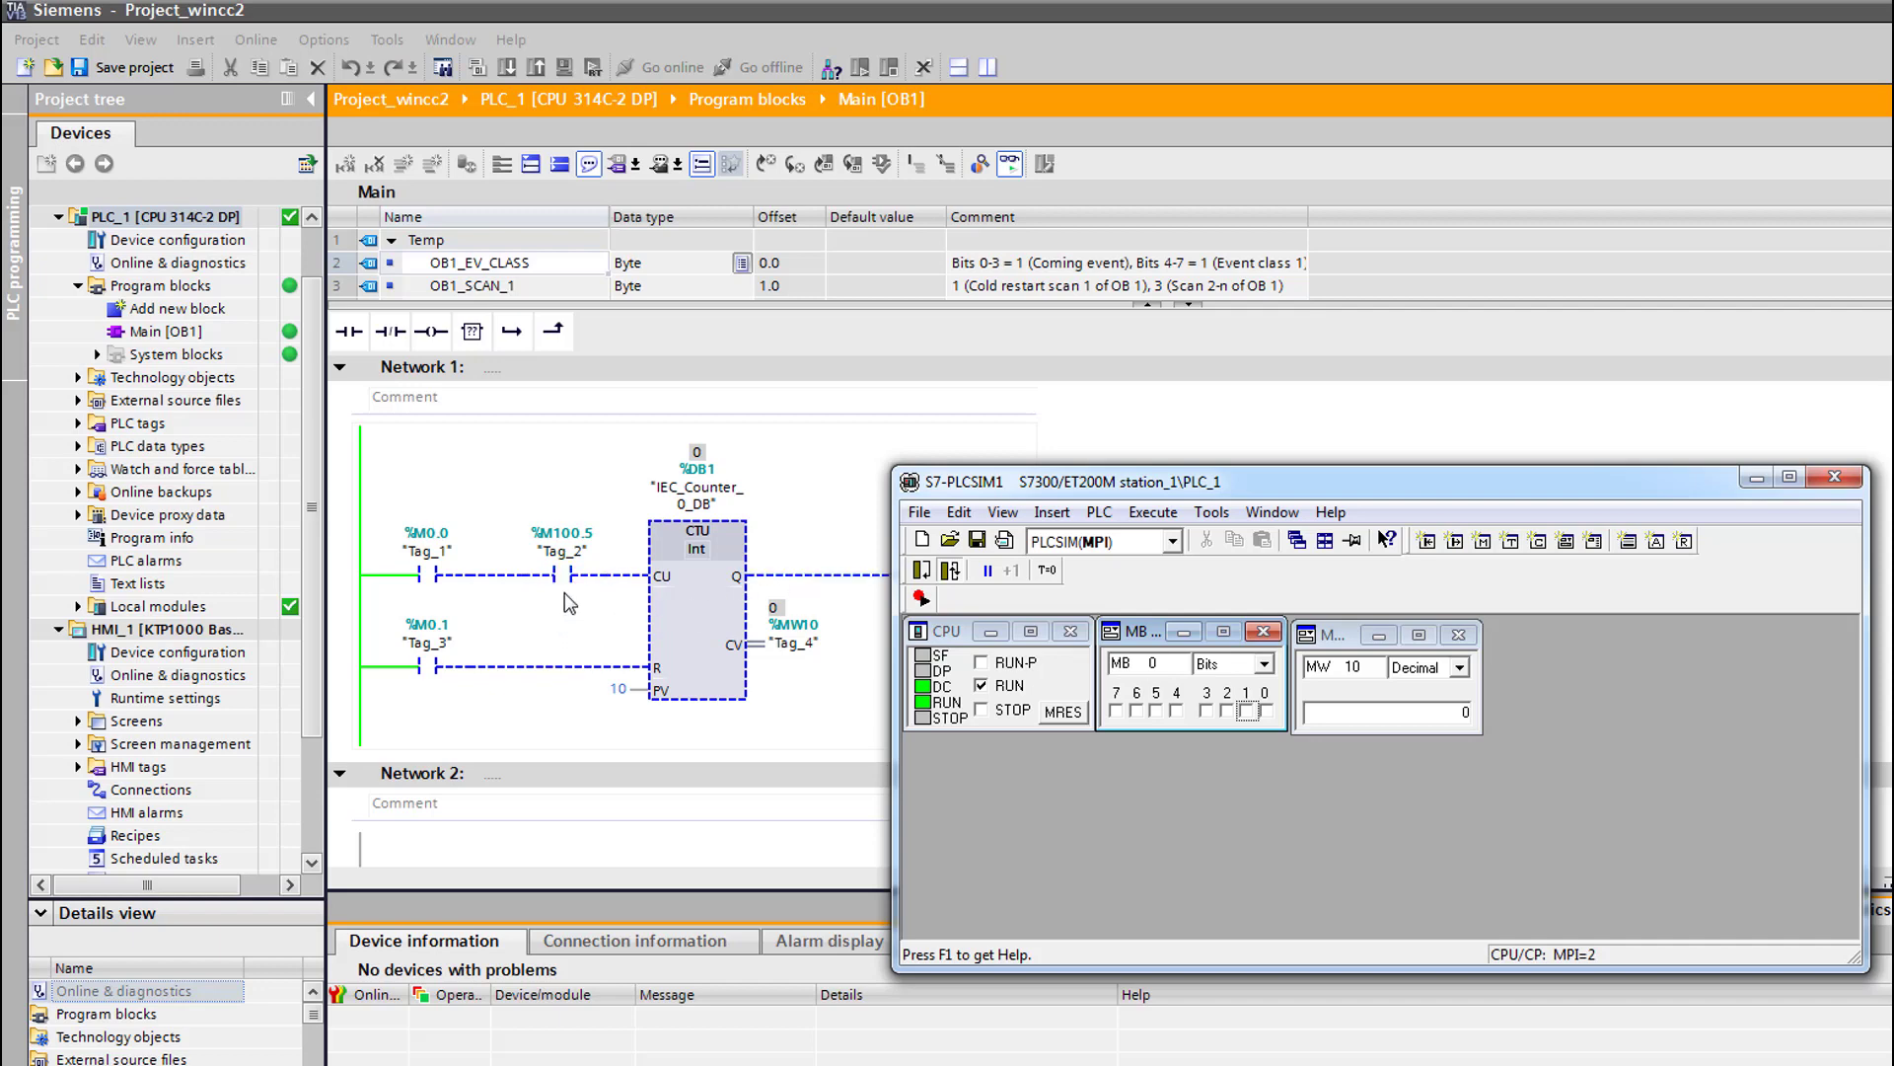
pyautogui.click(1268, 712)
pyautogui.click(1245, 712)
pyautogui.click(1245, 712)
pyautogui.click(1245, 711)
pyautogui.click(1245, 711)
pyautogui.click(1266, 711)
pyautogui.click(1001, 168)
pyautogui.click(1253, 681)
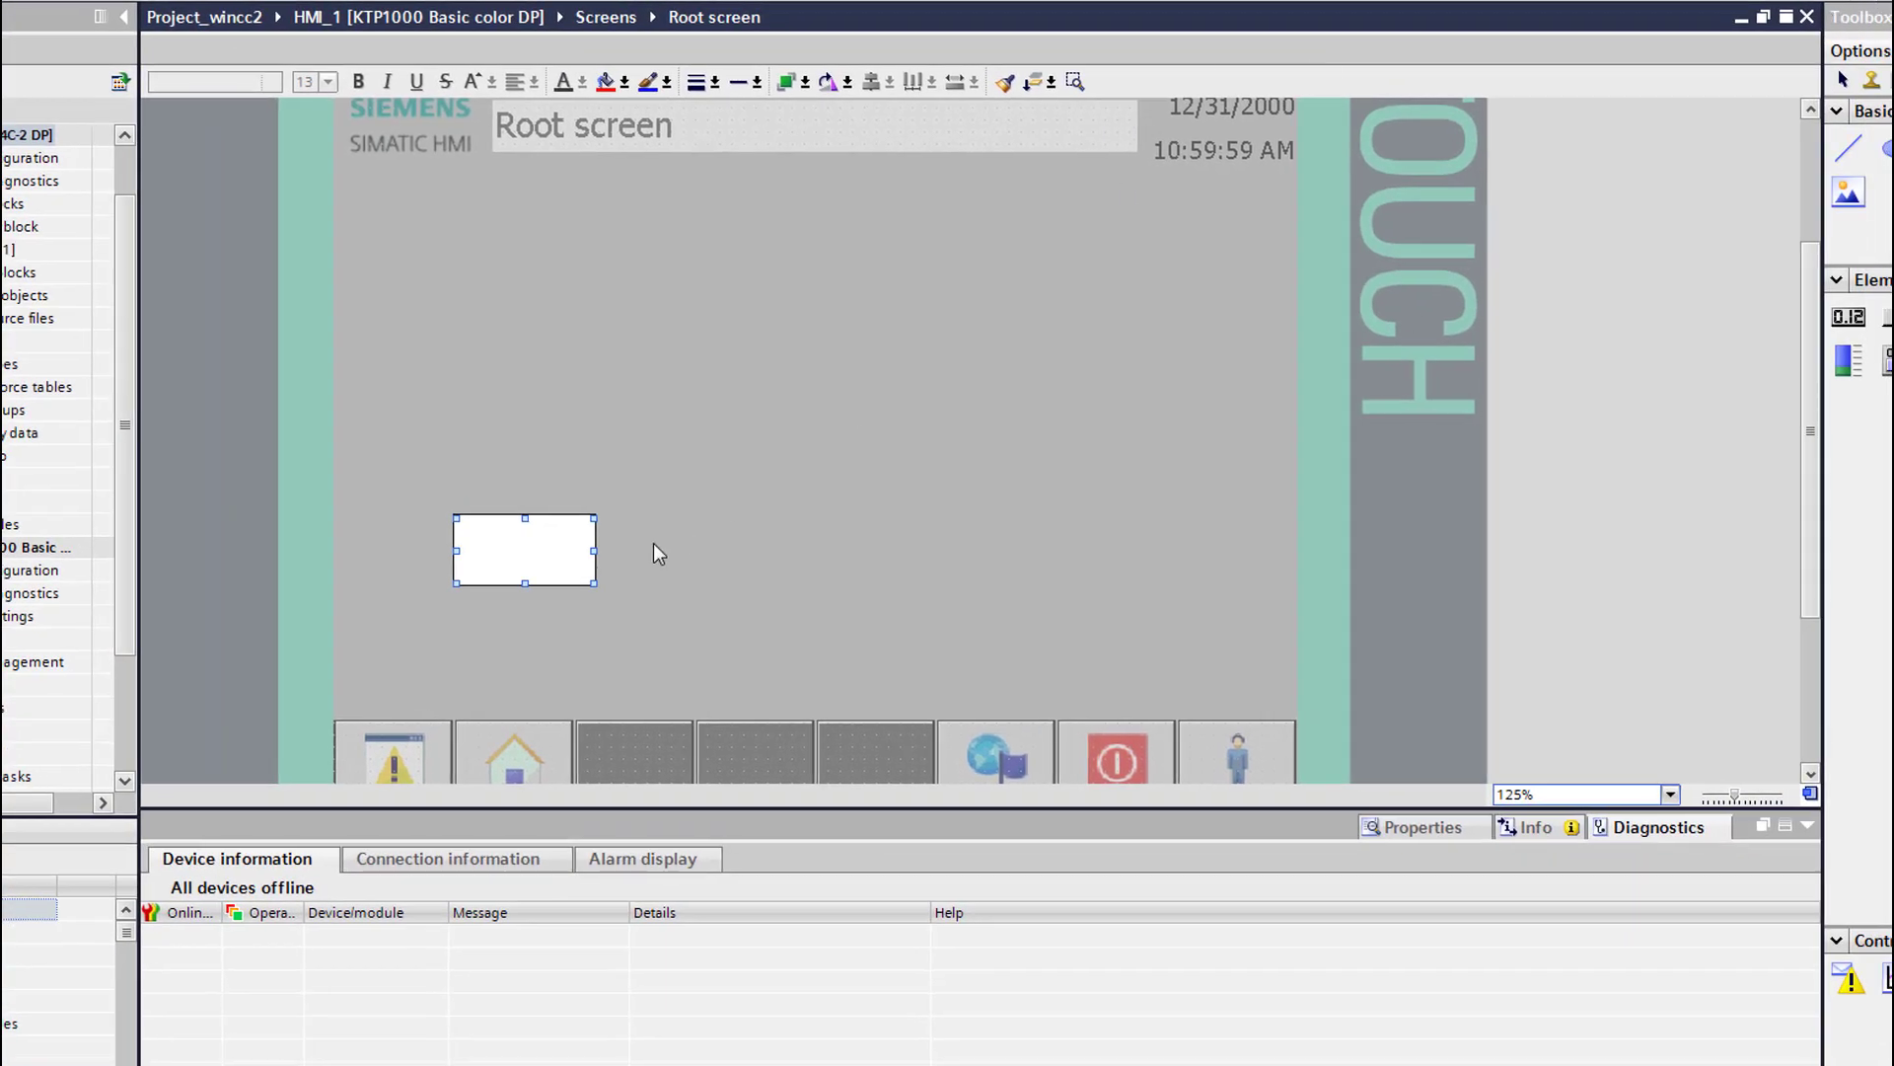
# Add a horizontal movement animation to the root screen's rectangle, with the target position at about x 446, y 286
pyautogui.click(1436, 828)
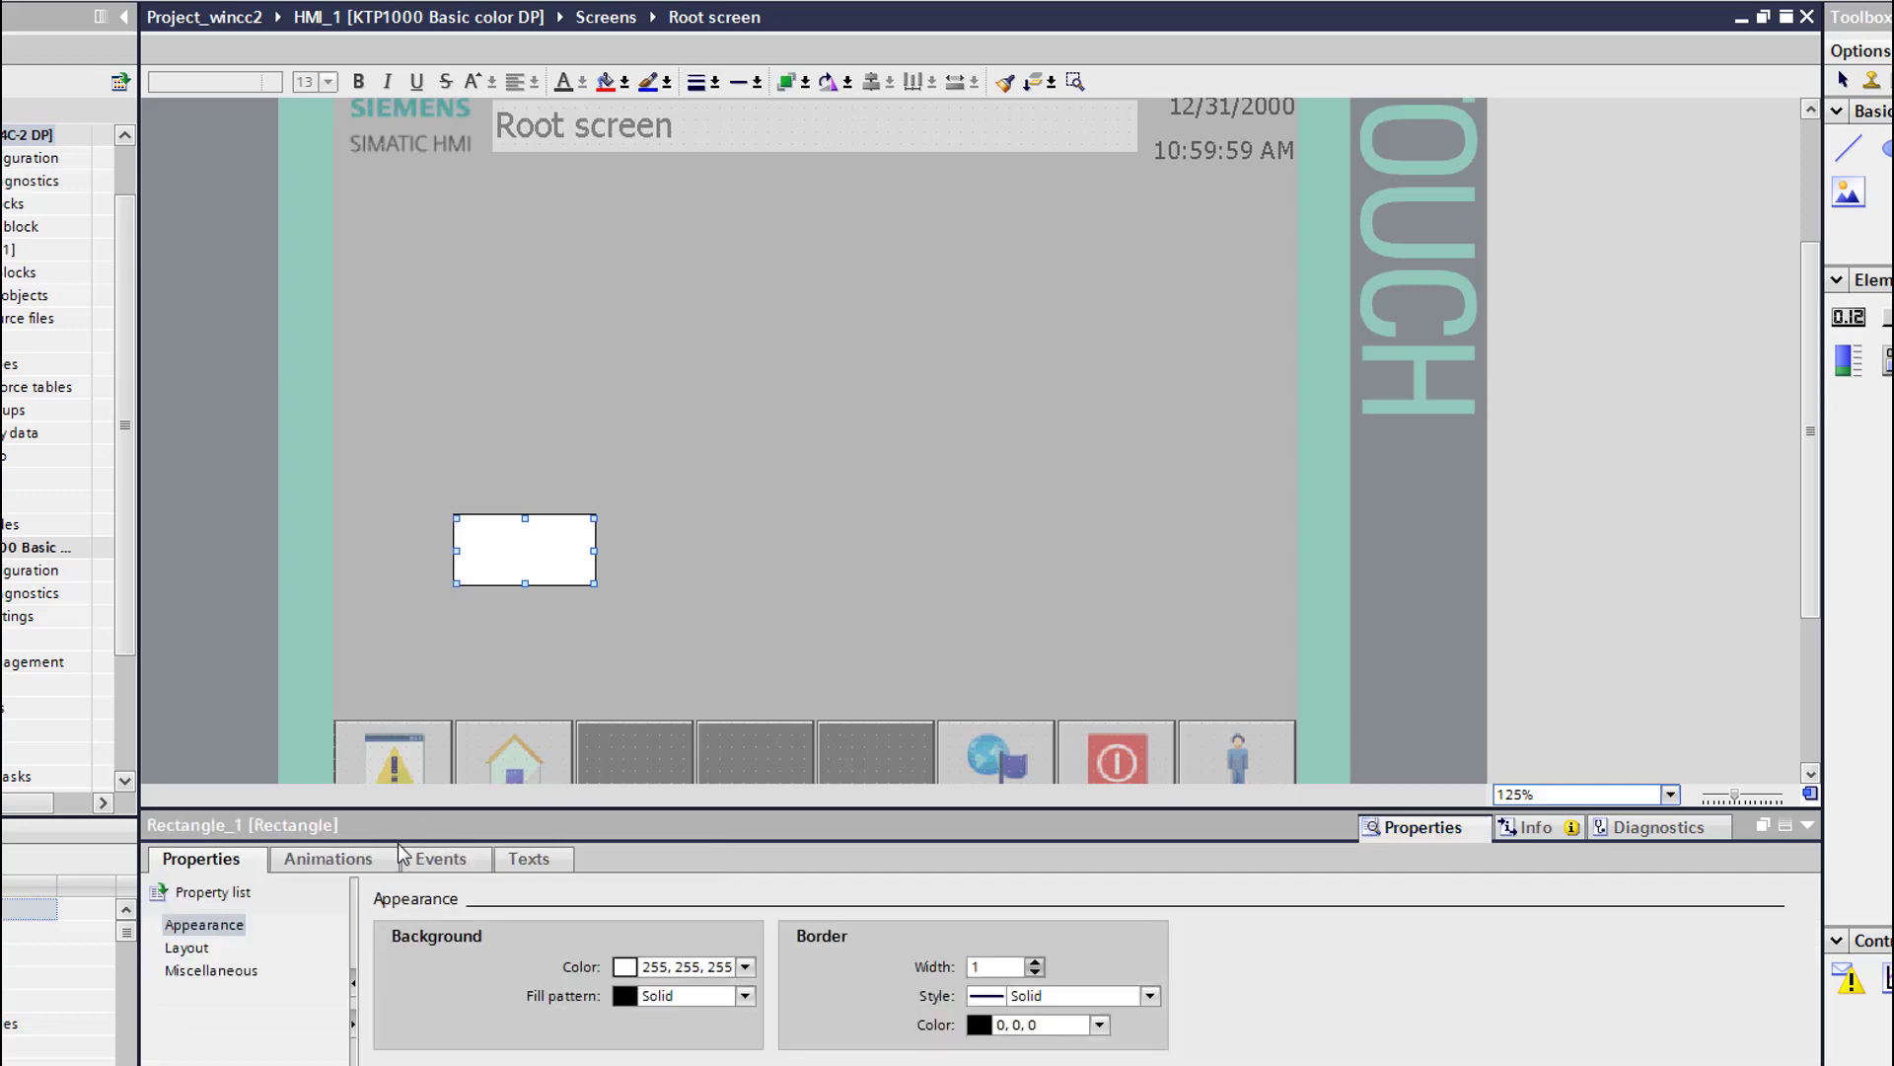
pyautogui.click(358, 867)
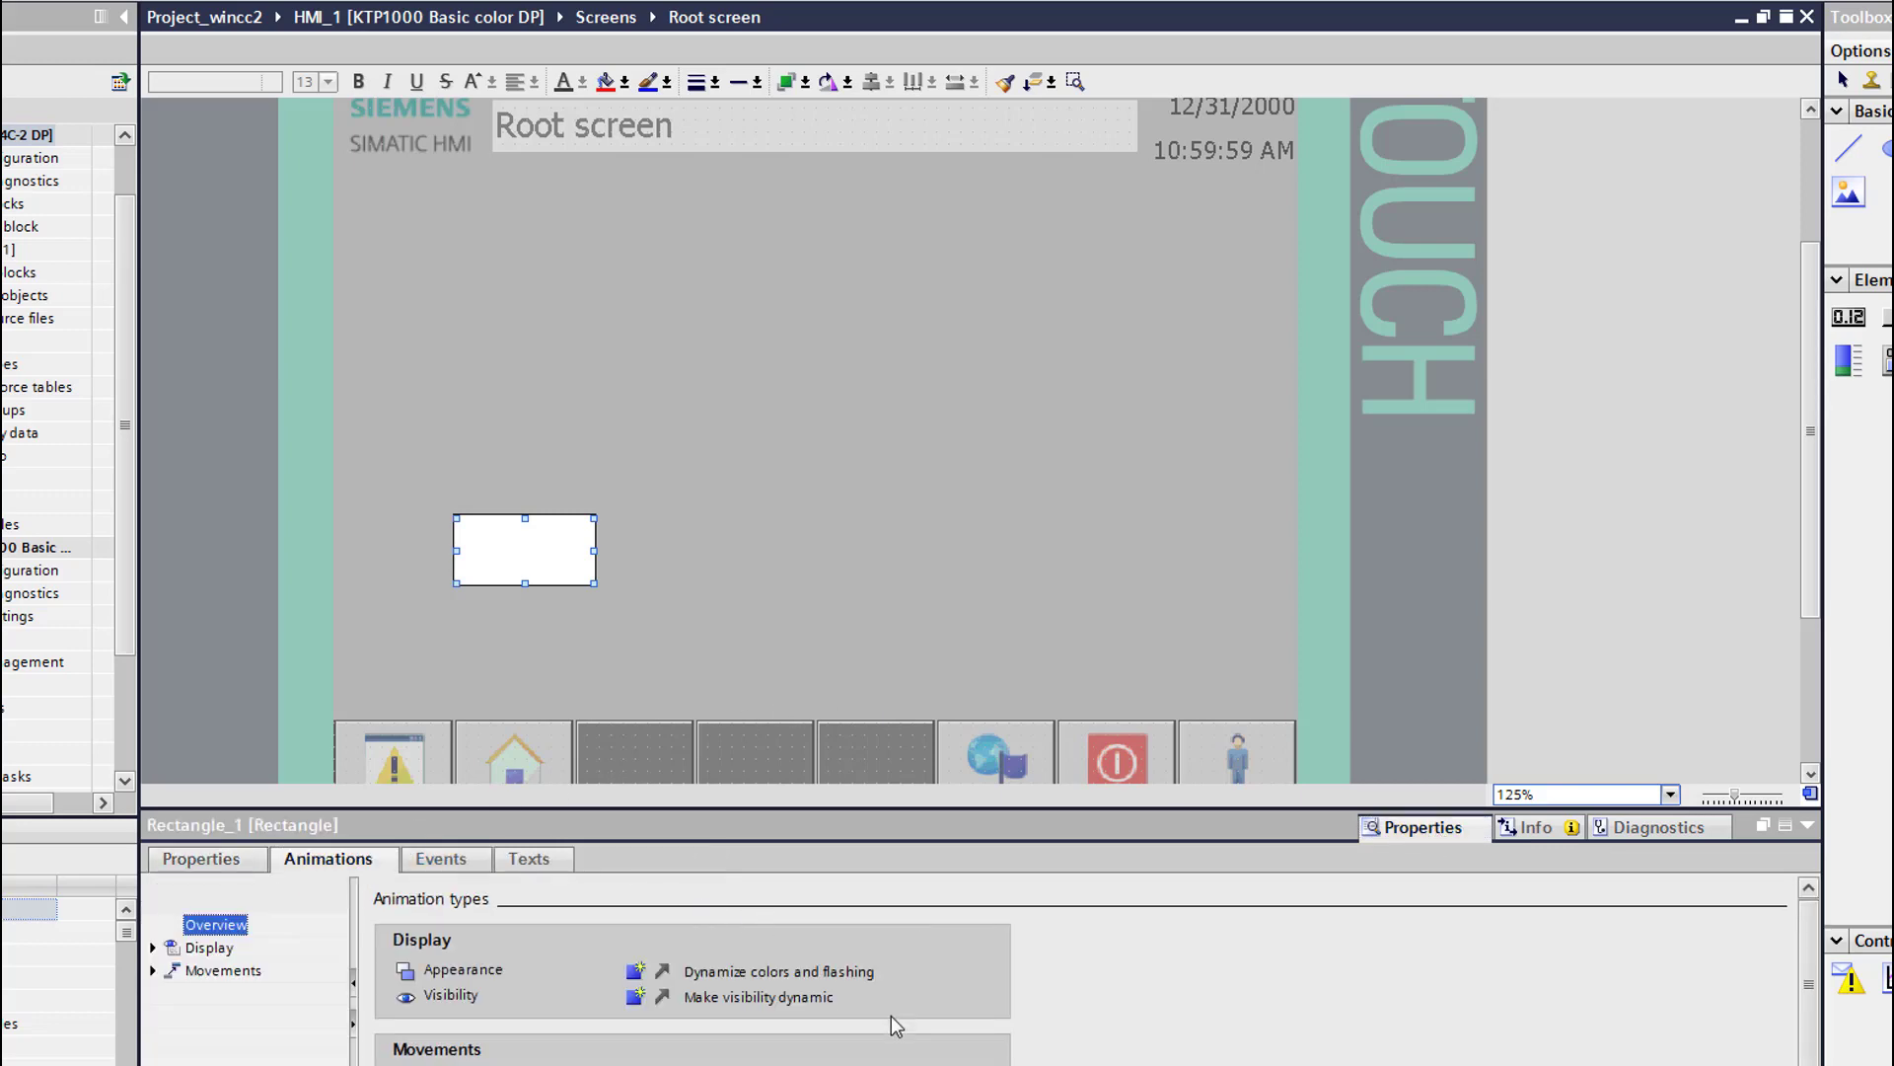
pyautogui.scroll(-1, 1812, 986)
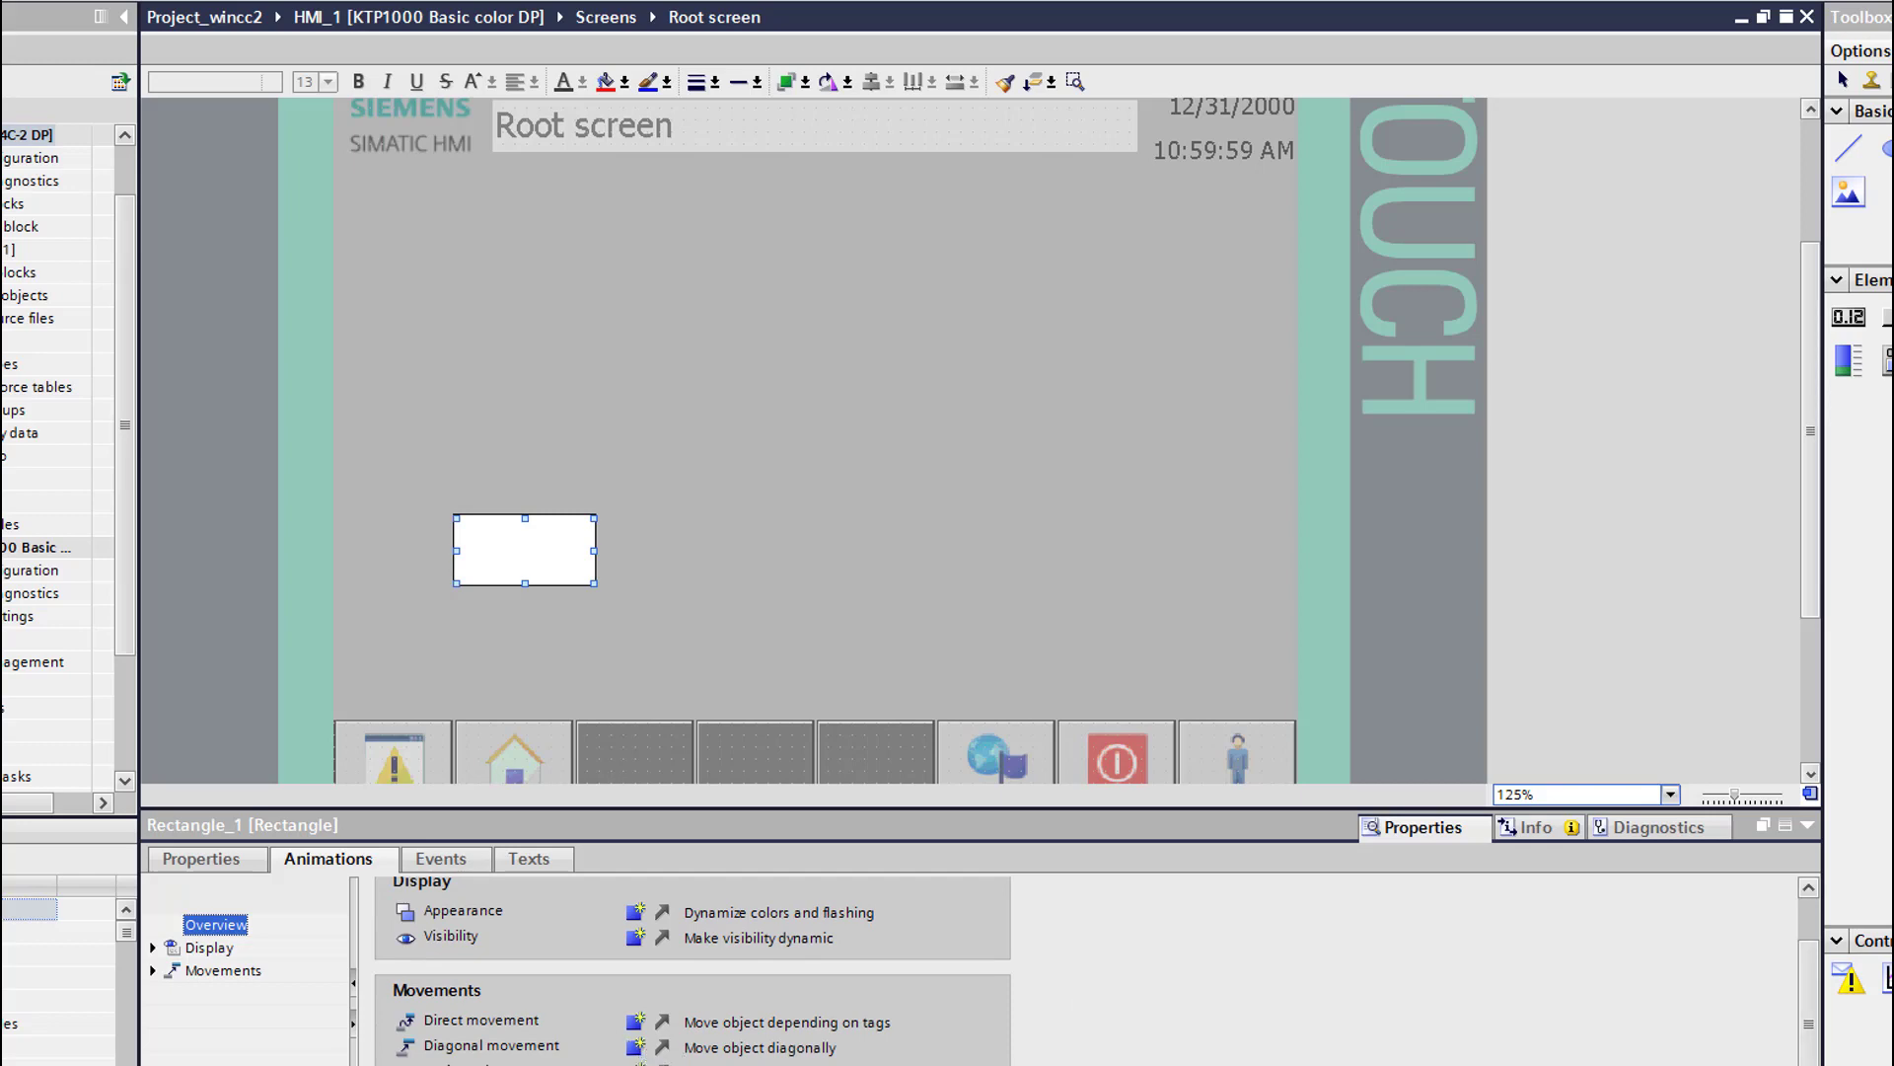
pyautogui.click(636, 1065)
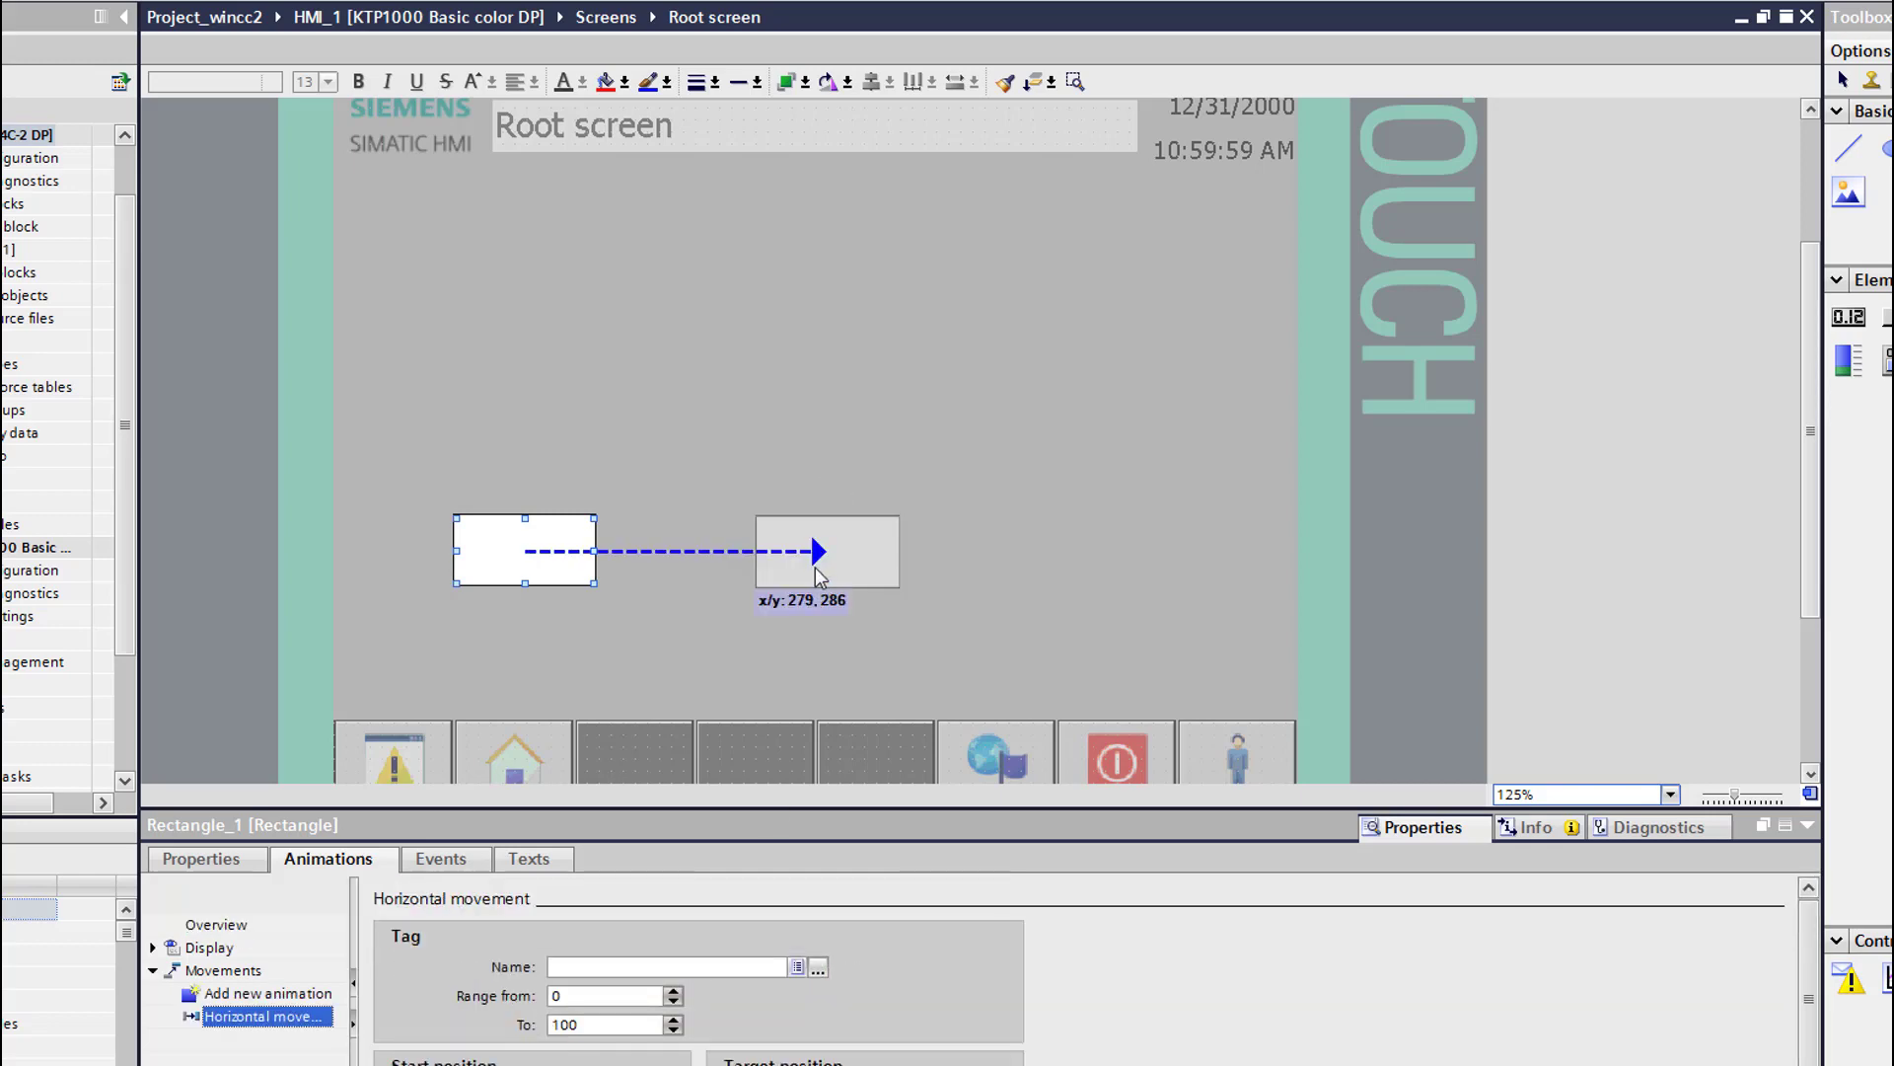
pyautogui.moveTo(816, 551); pyautogui.dragTo(1075, 562)
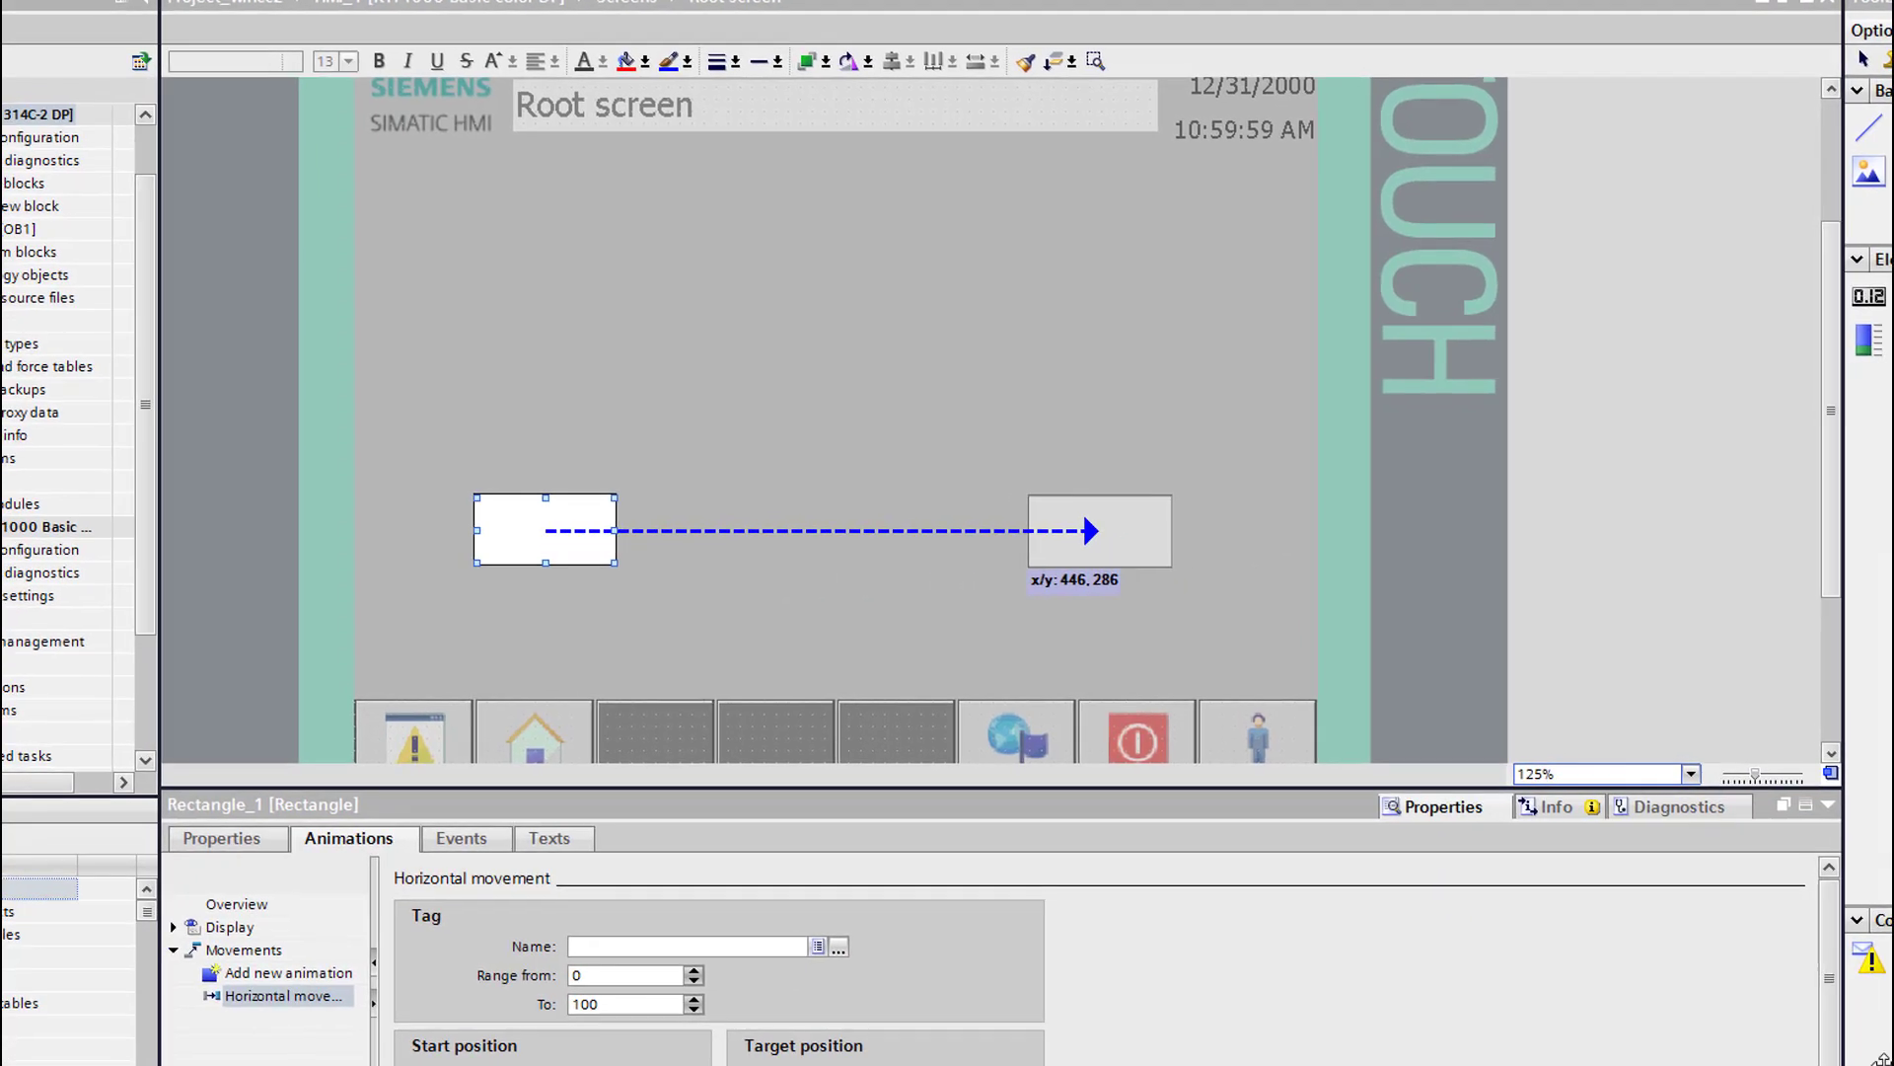
# Link the rectangle's horizontal movement to Tag_4 from PLC_1's default tag table
pyautogui.click(839, 947)
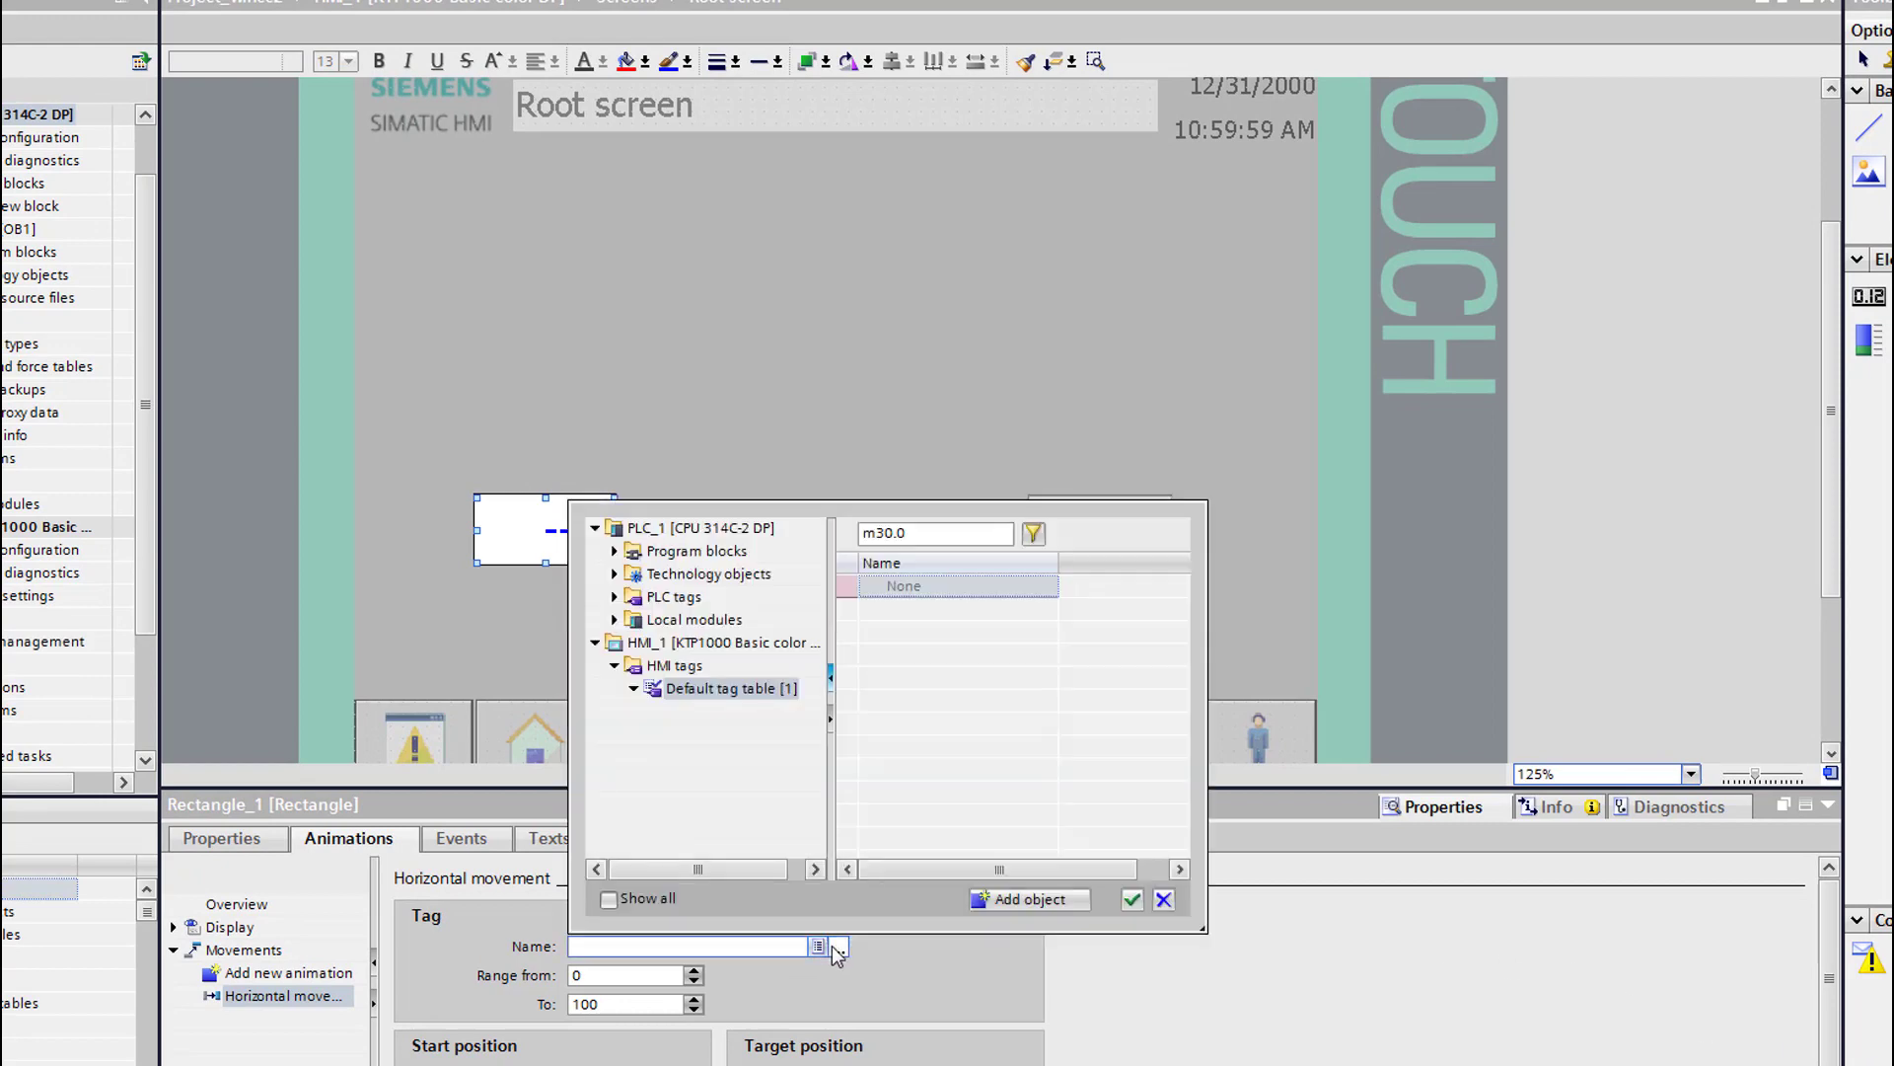
pyautogui.click(615, 597)
pyautogui.click(691, 622)
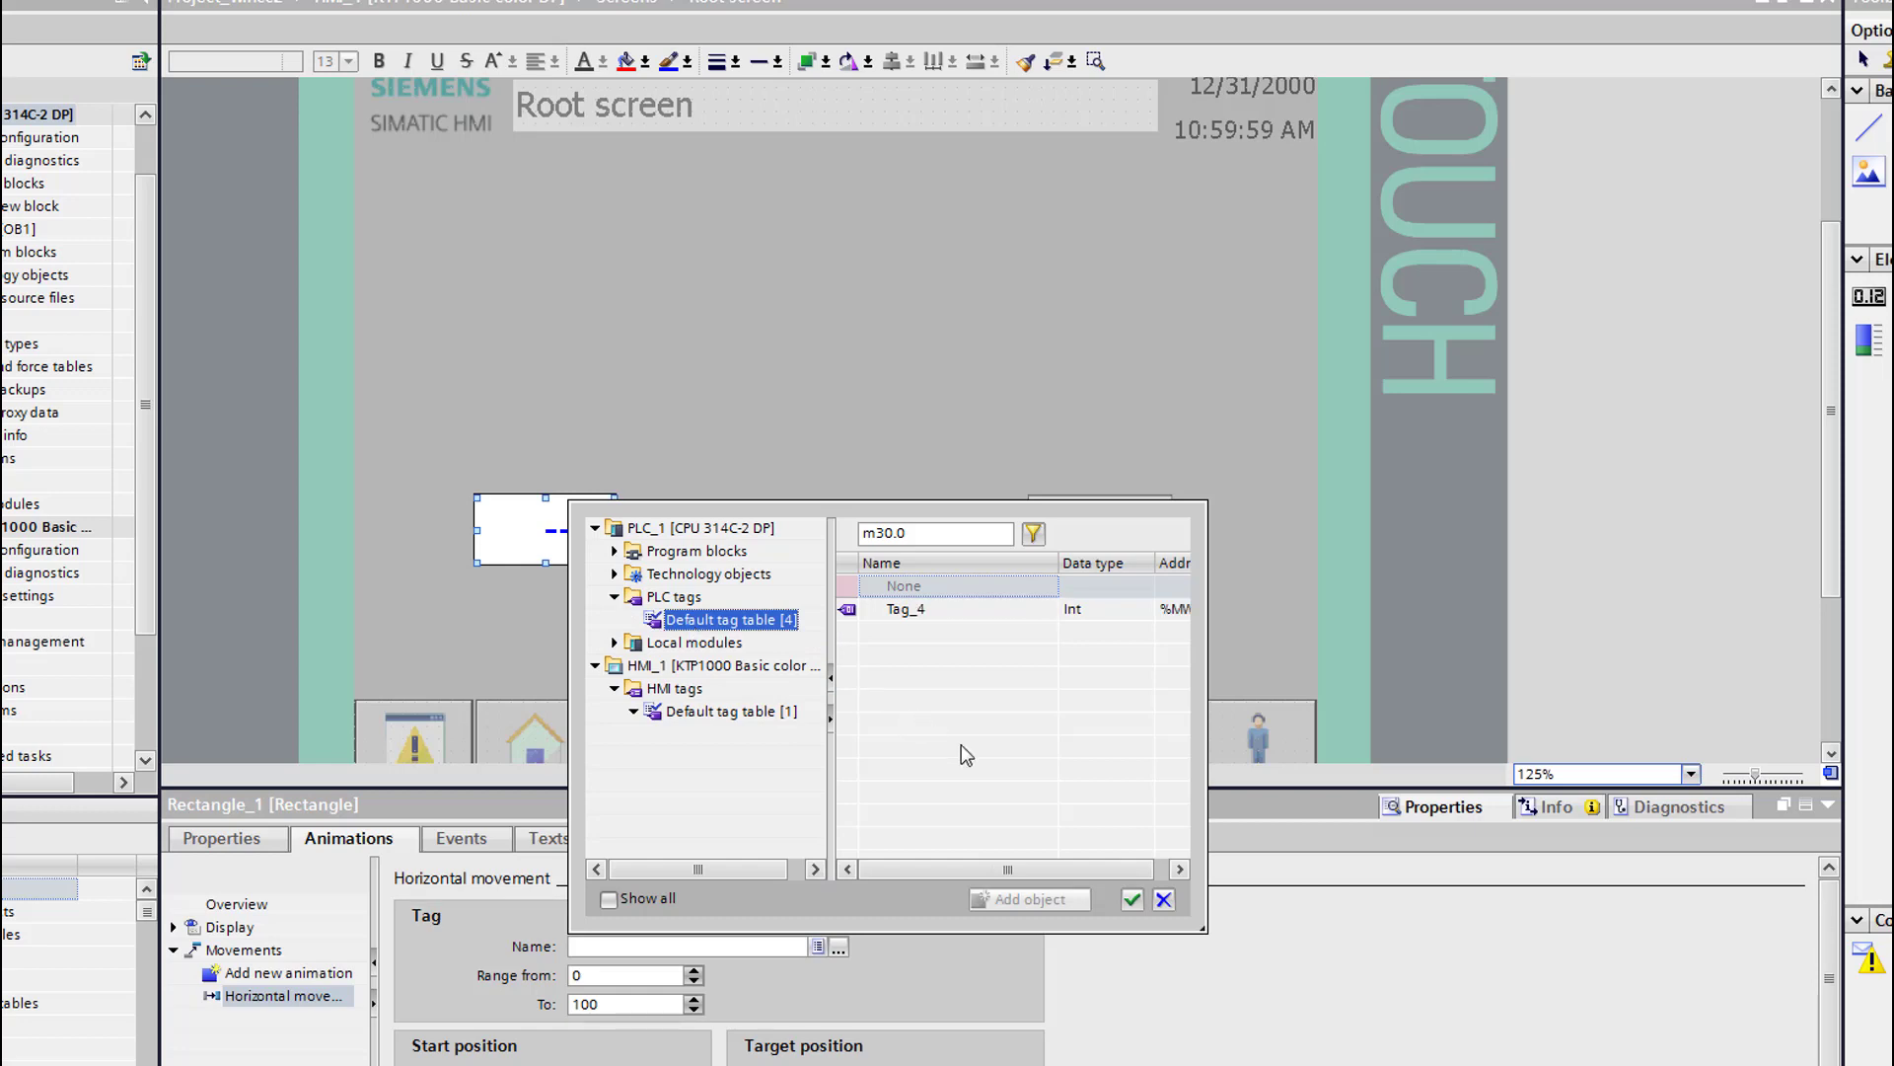
pyautogui.click(920, 610)
pyautogui.click(1132, 899)
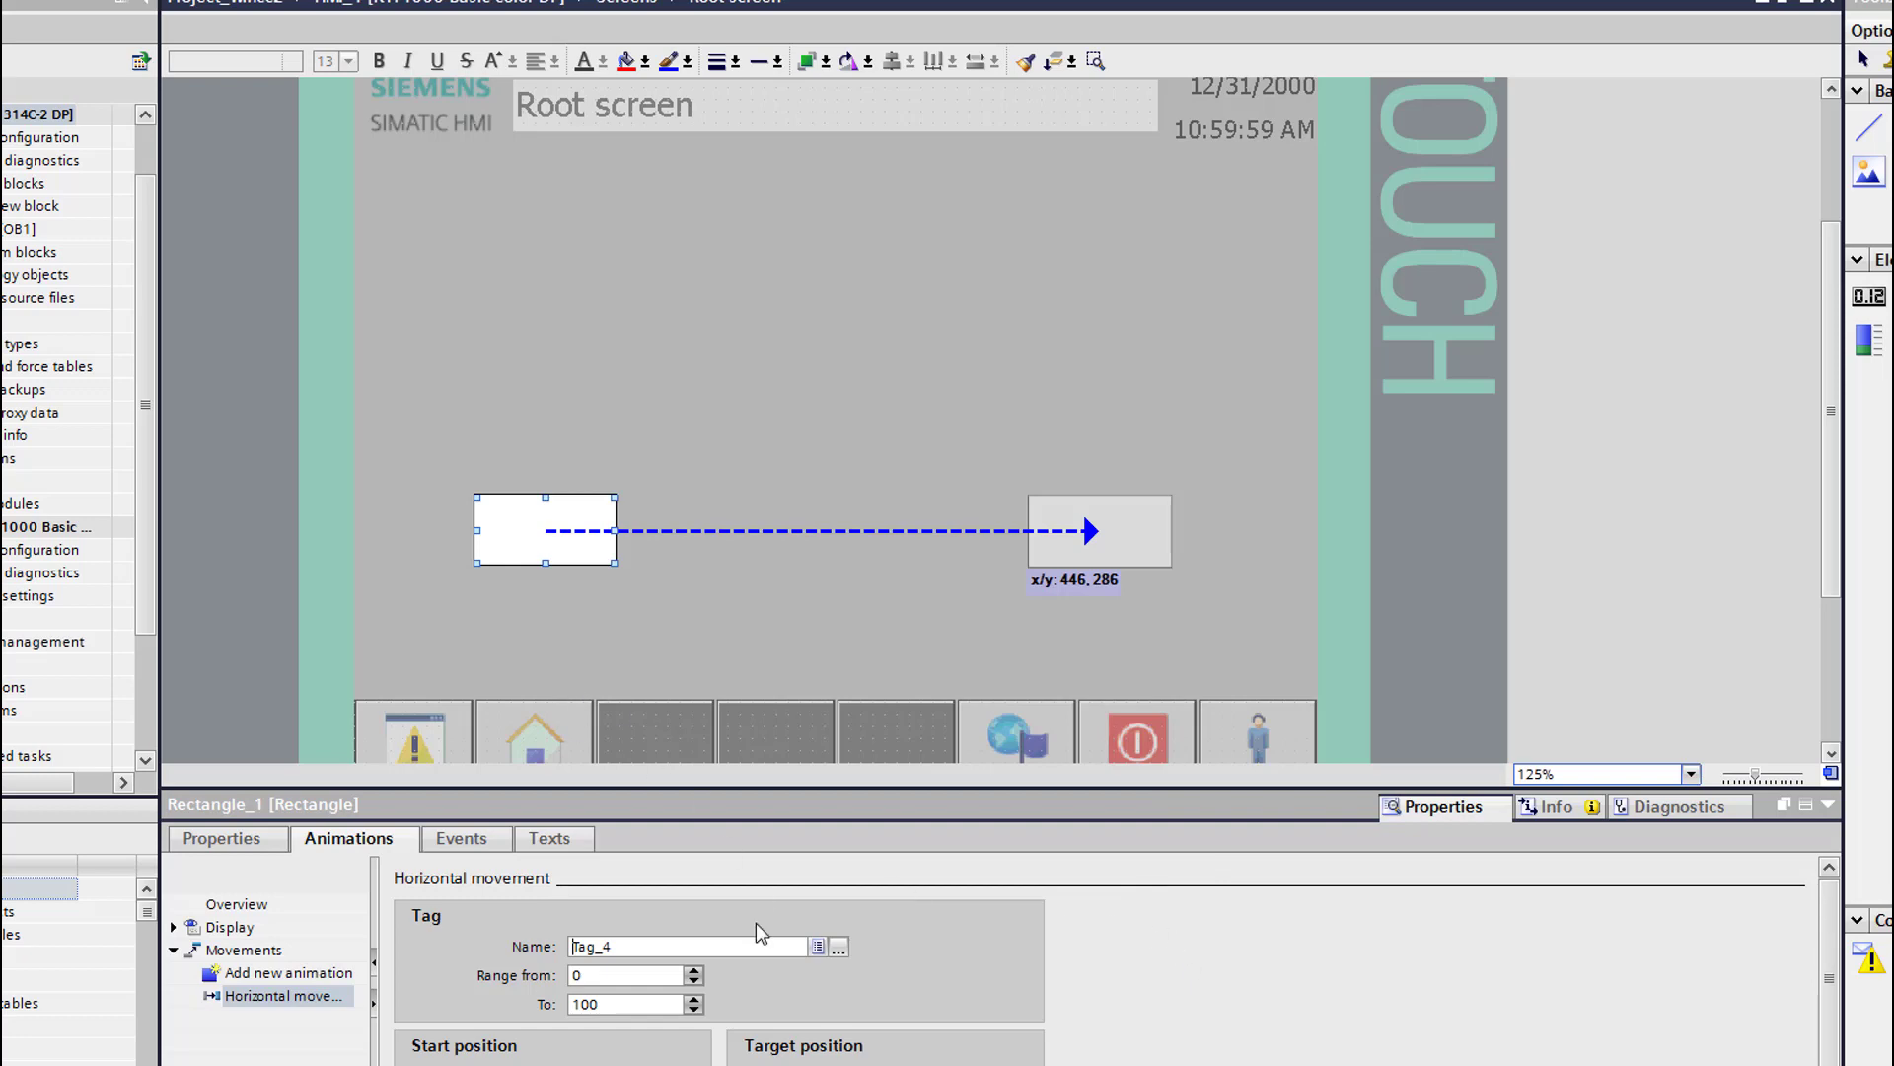
# Set the horizontal movement's tag range to run from 0 to 50
pyautogui.click(582, 977)
pyautogui.moveTo(626, 1005); pyautogui.dragTo(536, 1006)
pyautogui.write('50')
pyautogui.click(881, 361)
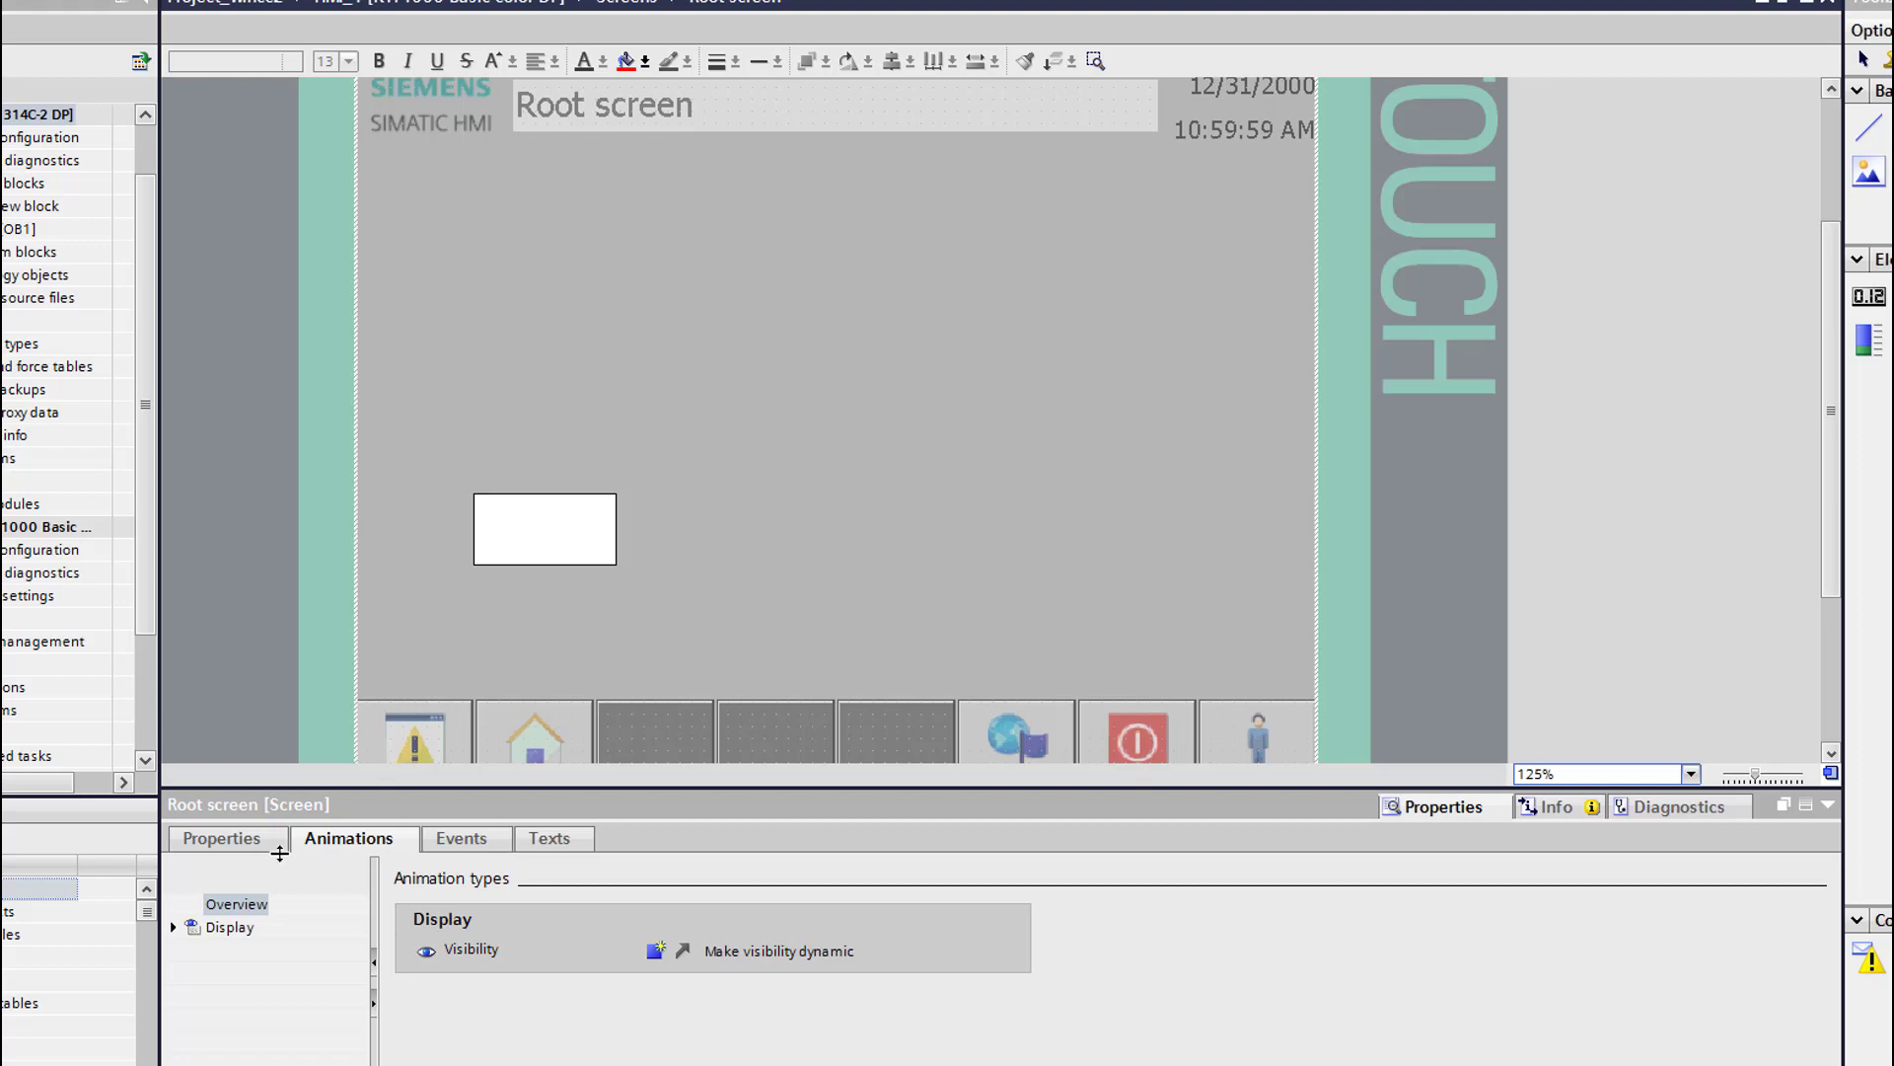
# Reset the counter in PLCSIM by switching M0.1 on and off again
pyautogui.hotkey('alt', 'Tab')
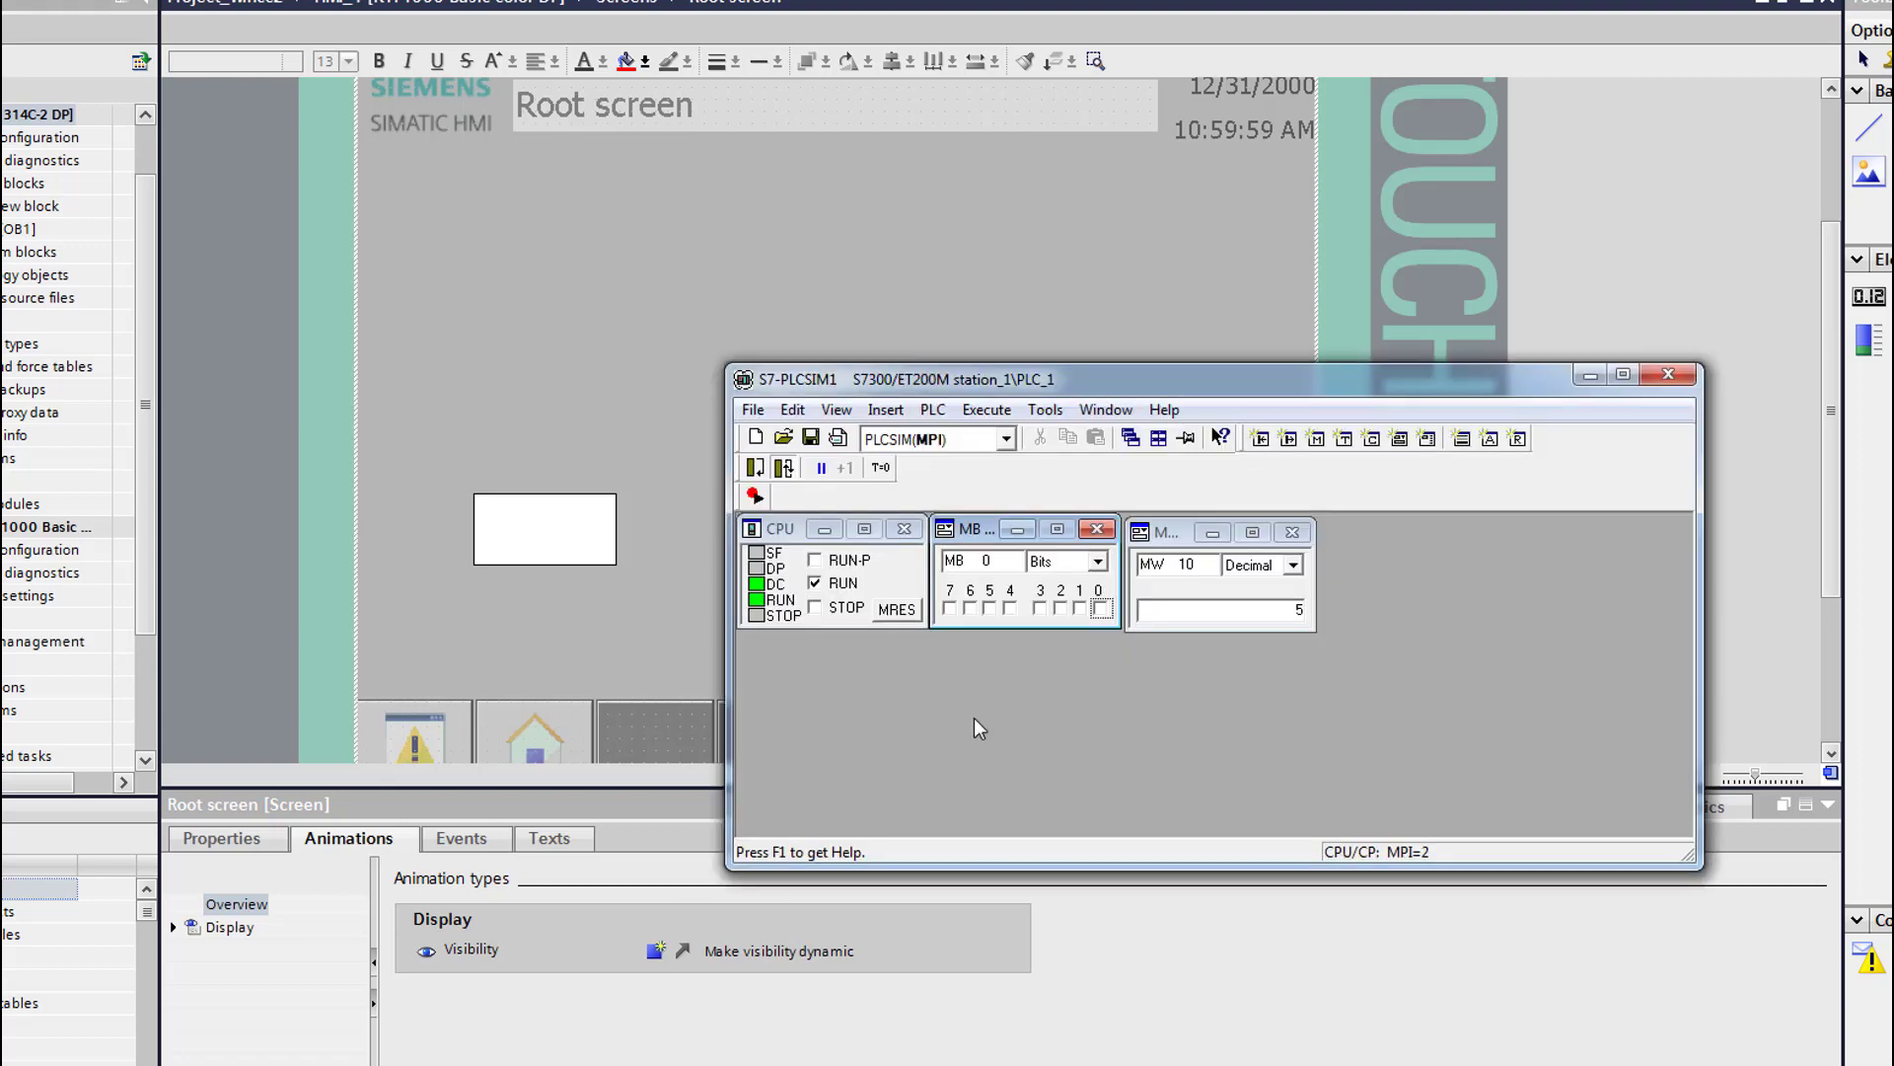
pyautogui.click(1080, 610)
pyautogui.click(1080, 610)
# Compile HMI_1 and start its runtime simulation, placing the simulator window fully in view
pyautogui.click(59, 526)
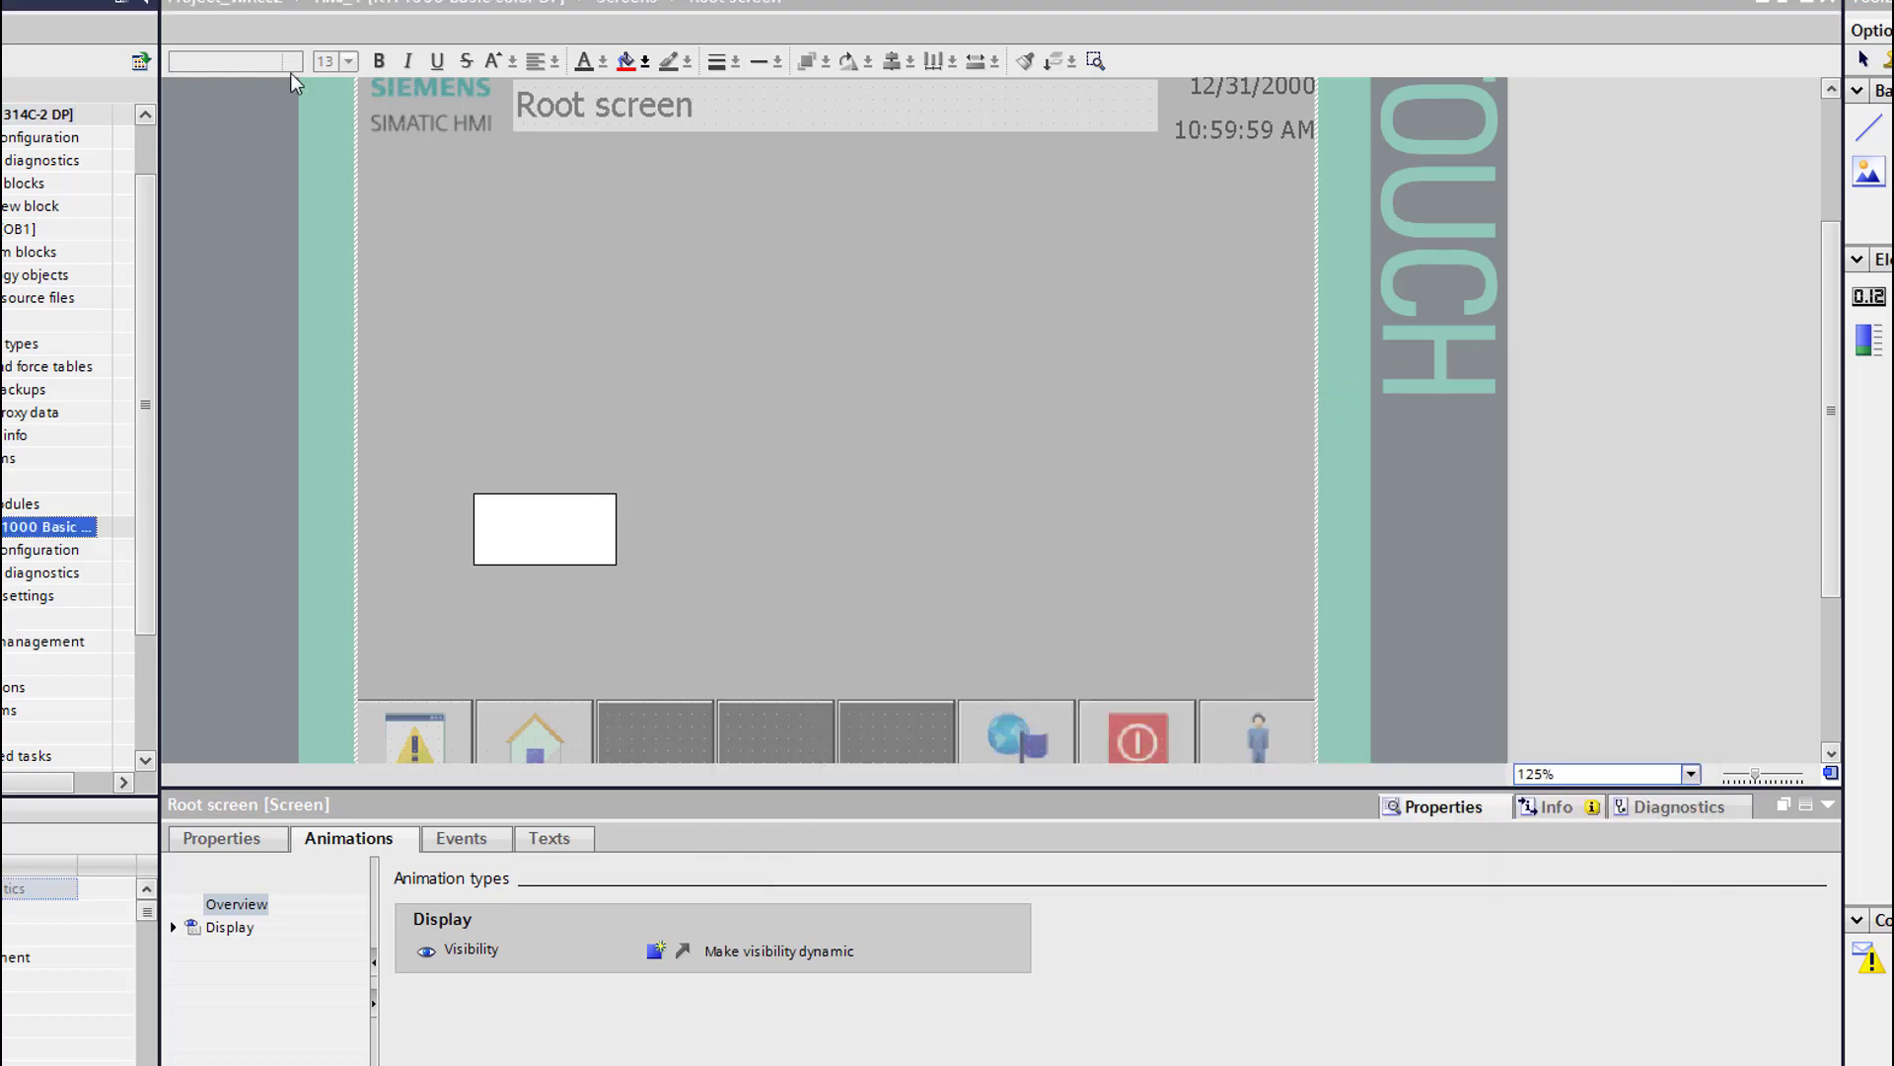
pyautogui.hotkey('ctrl', 'b')
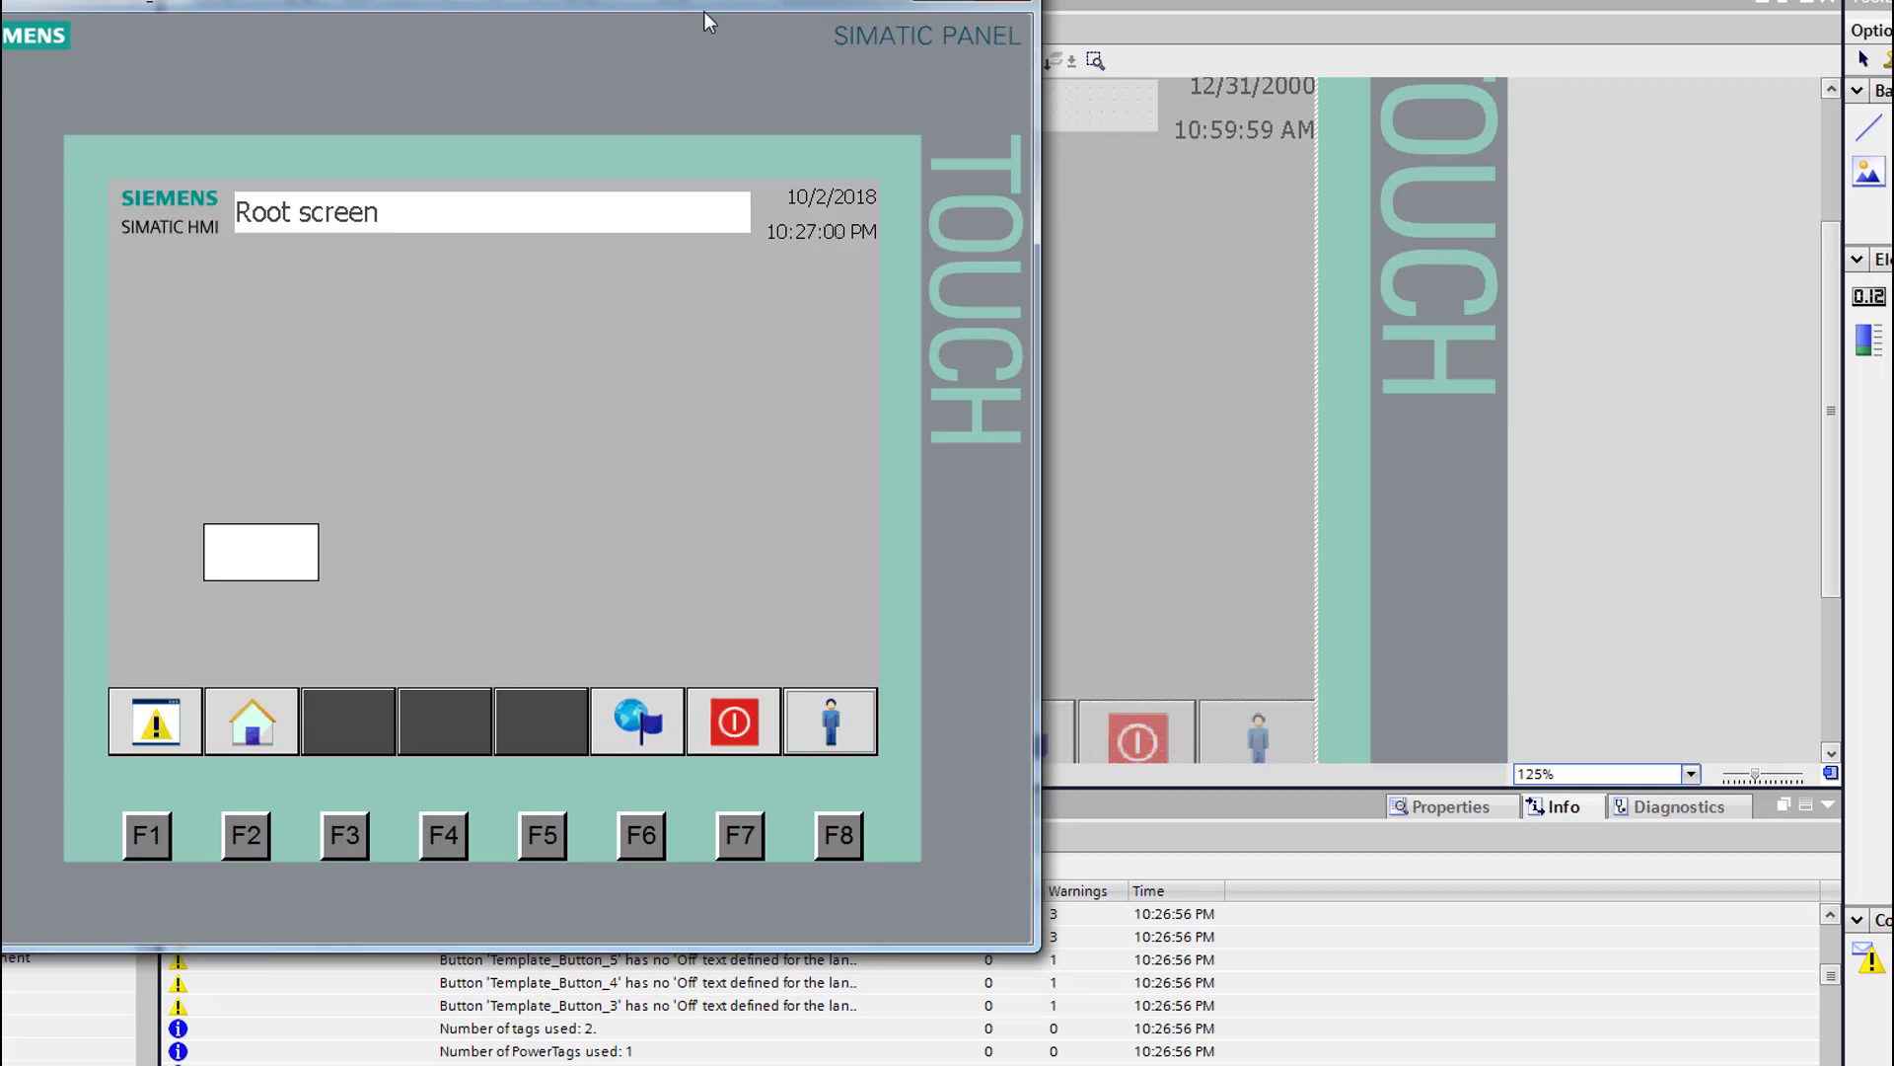
pyautogui.moveTo(707, 22); pyautogui.dragTo(861, 41)
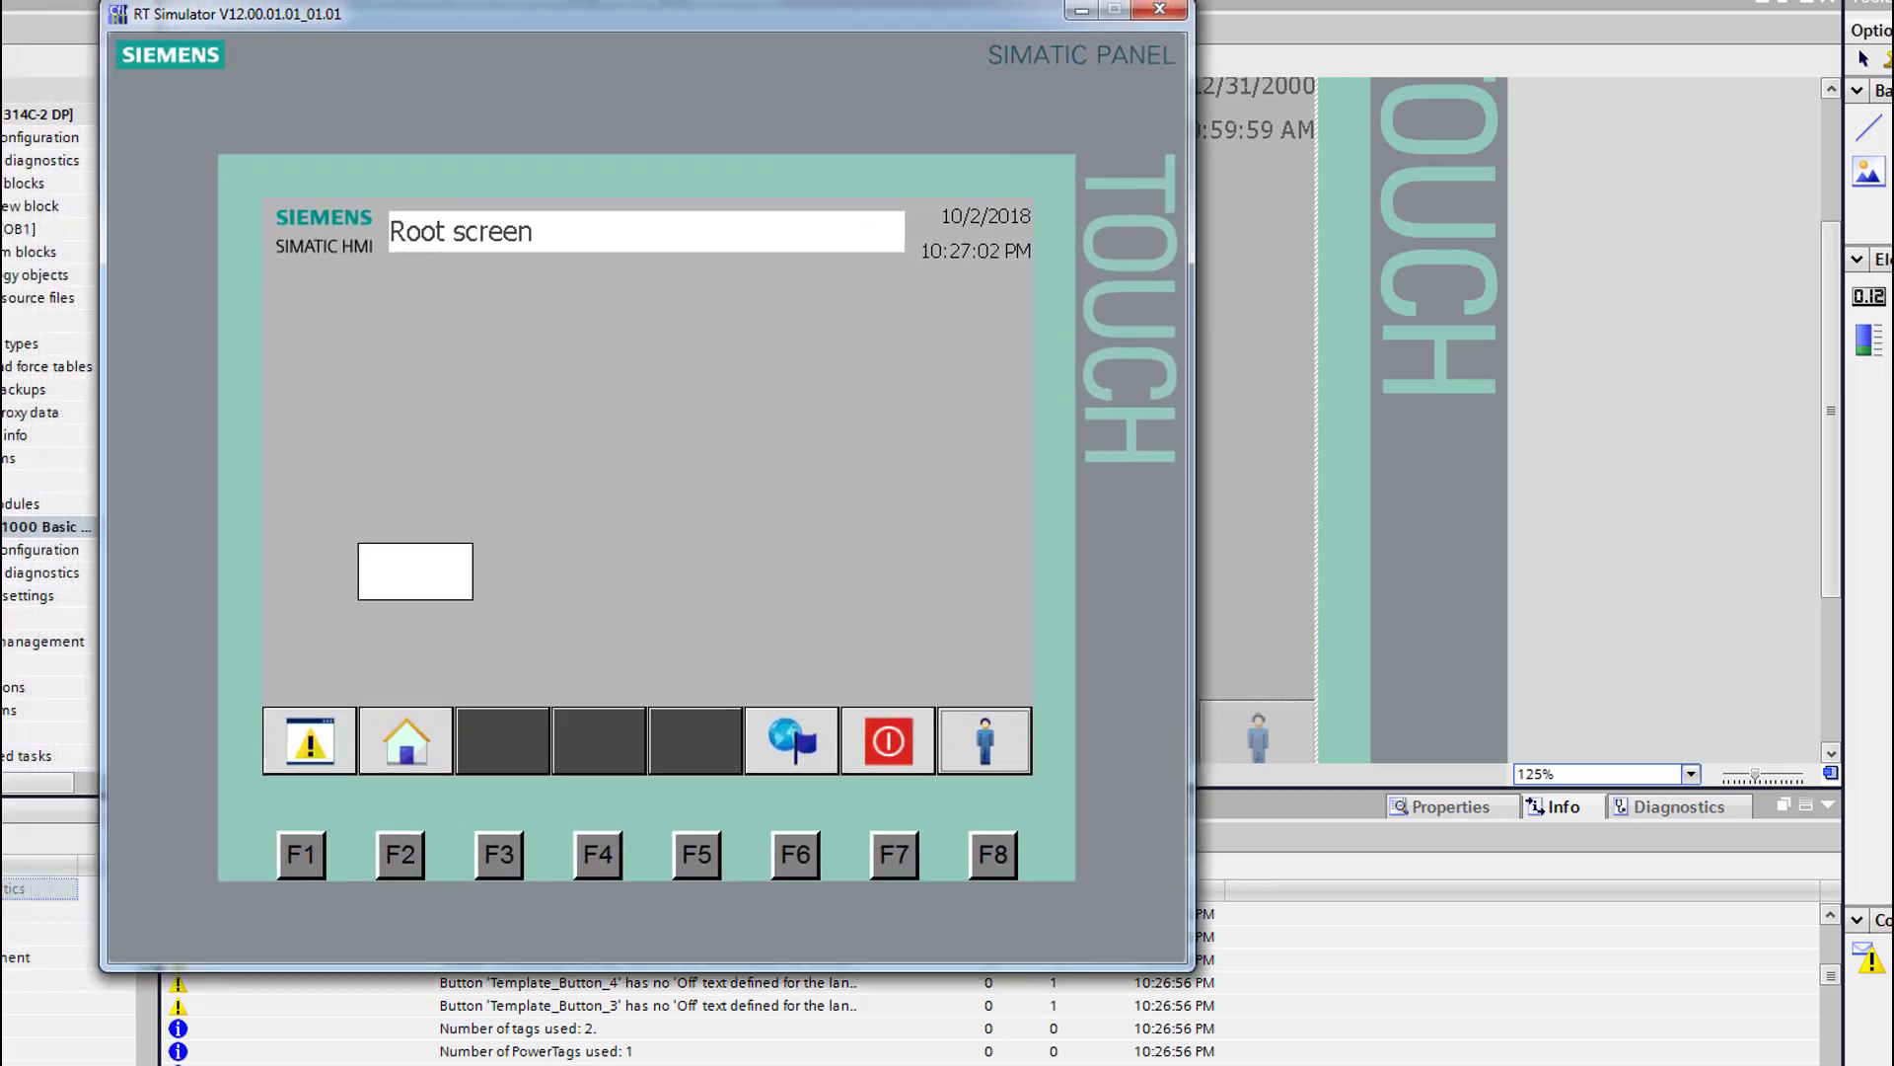
# Test the rectangle's movement in the runtime simulator by switching M0.0 and M0.1 in PLCSIM, close the simulator and minimize PLCSIM
pyautogui.hotkey('alt', 'Tab')
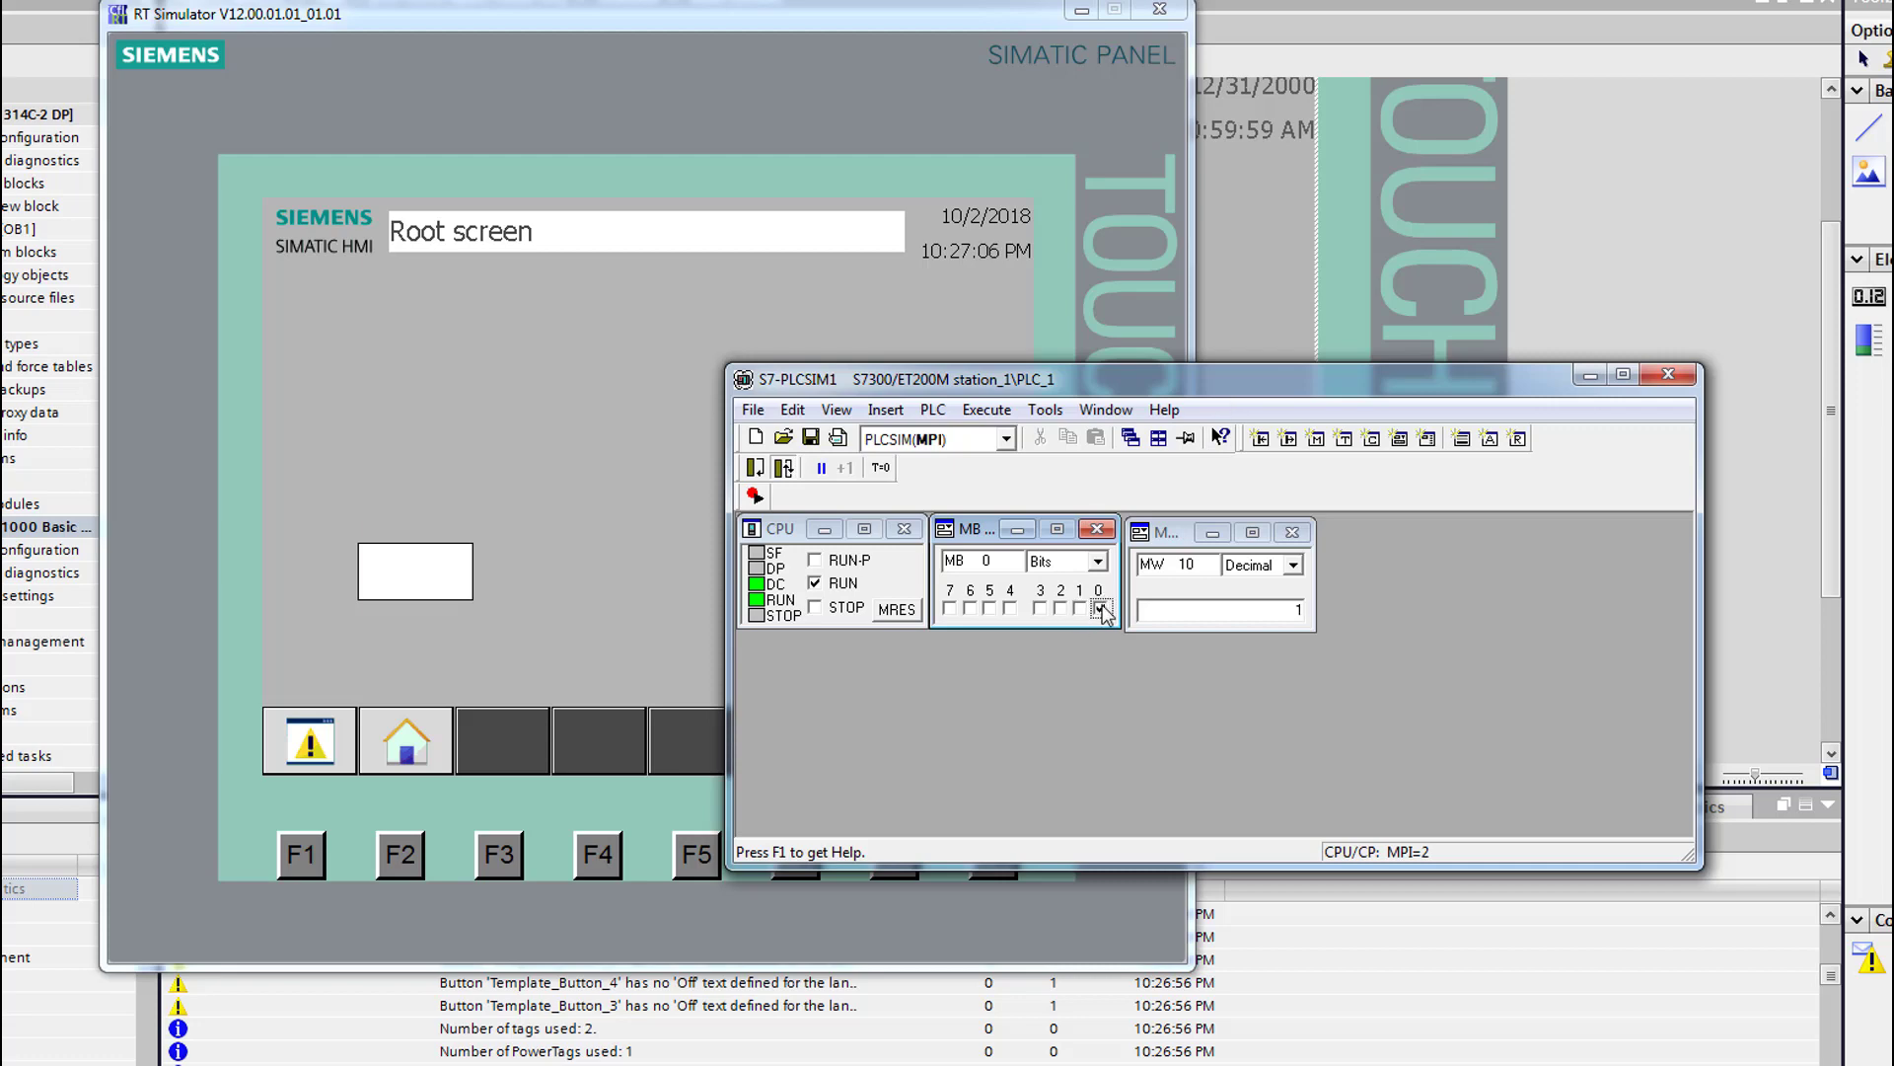
pyautogui.moveTo(1193, 390); pyautogui.dragTo(1174, 617)
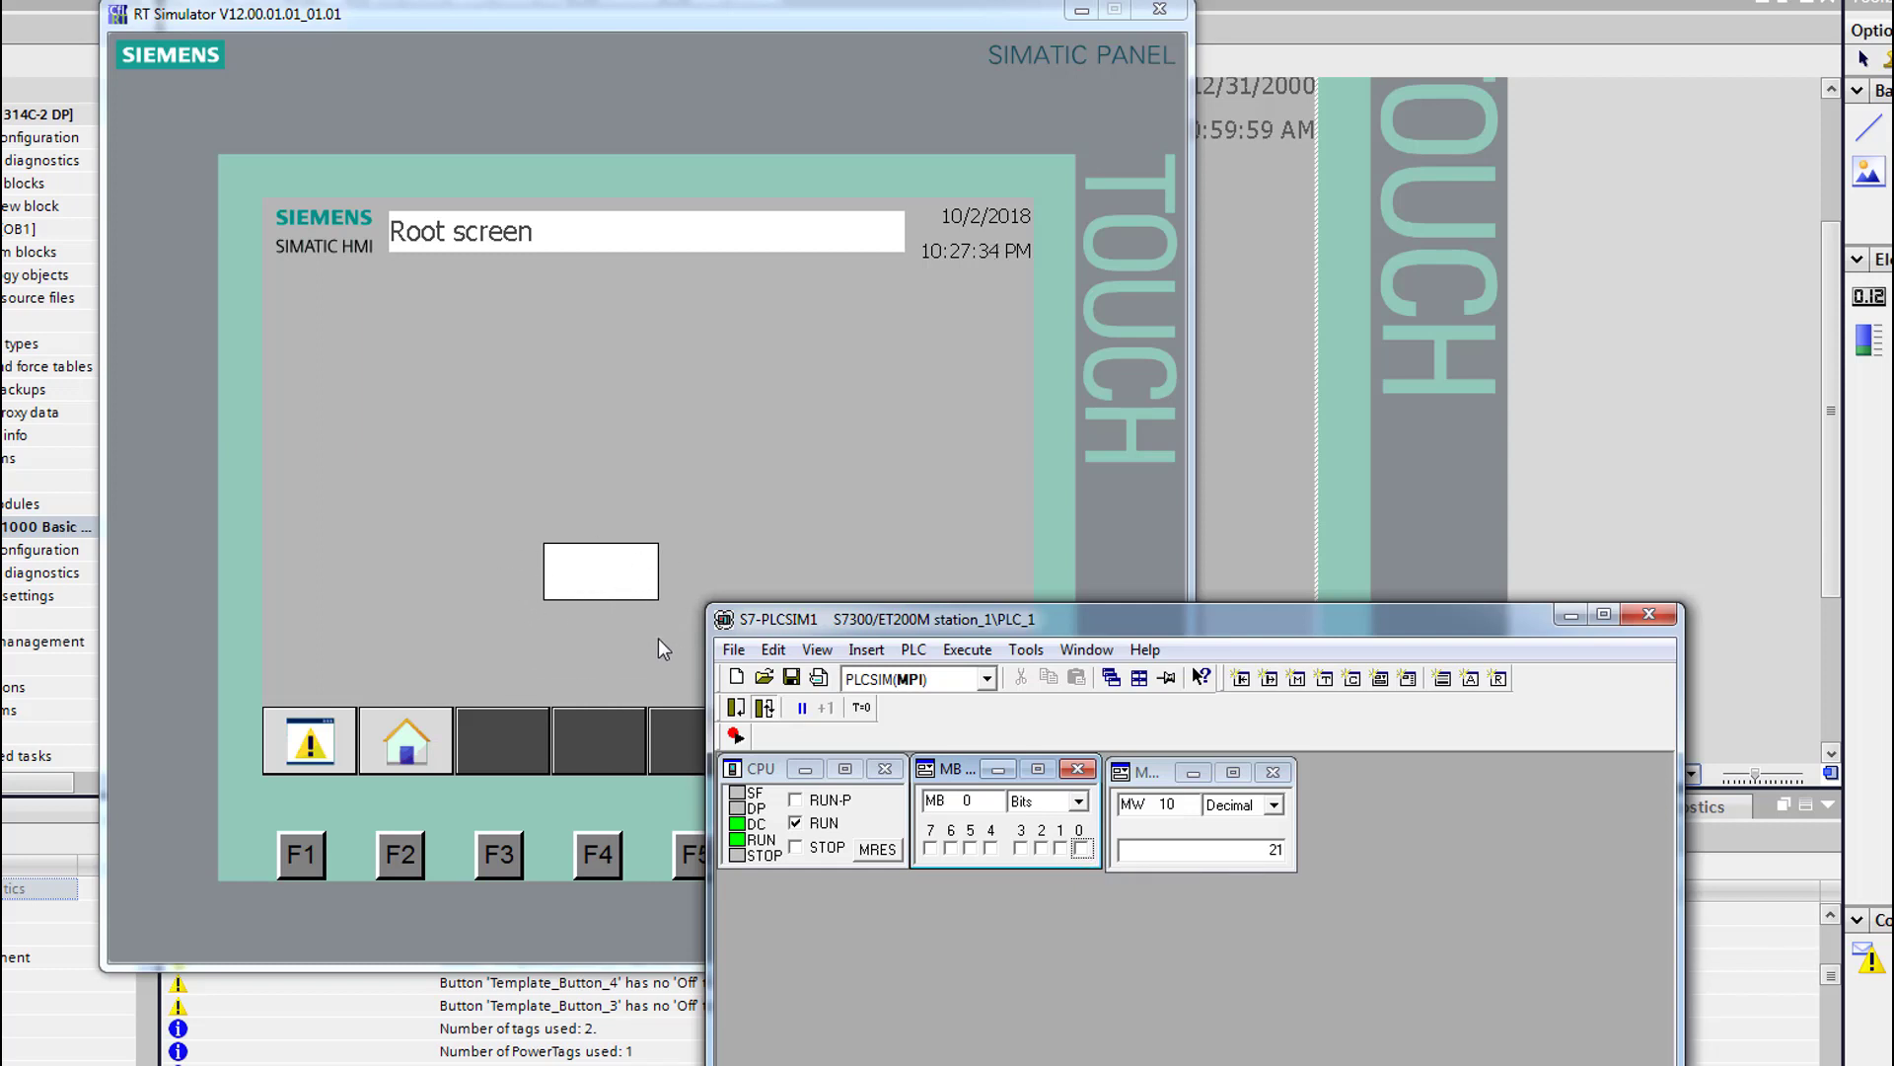
pyautogui.click(1061, 848)
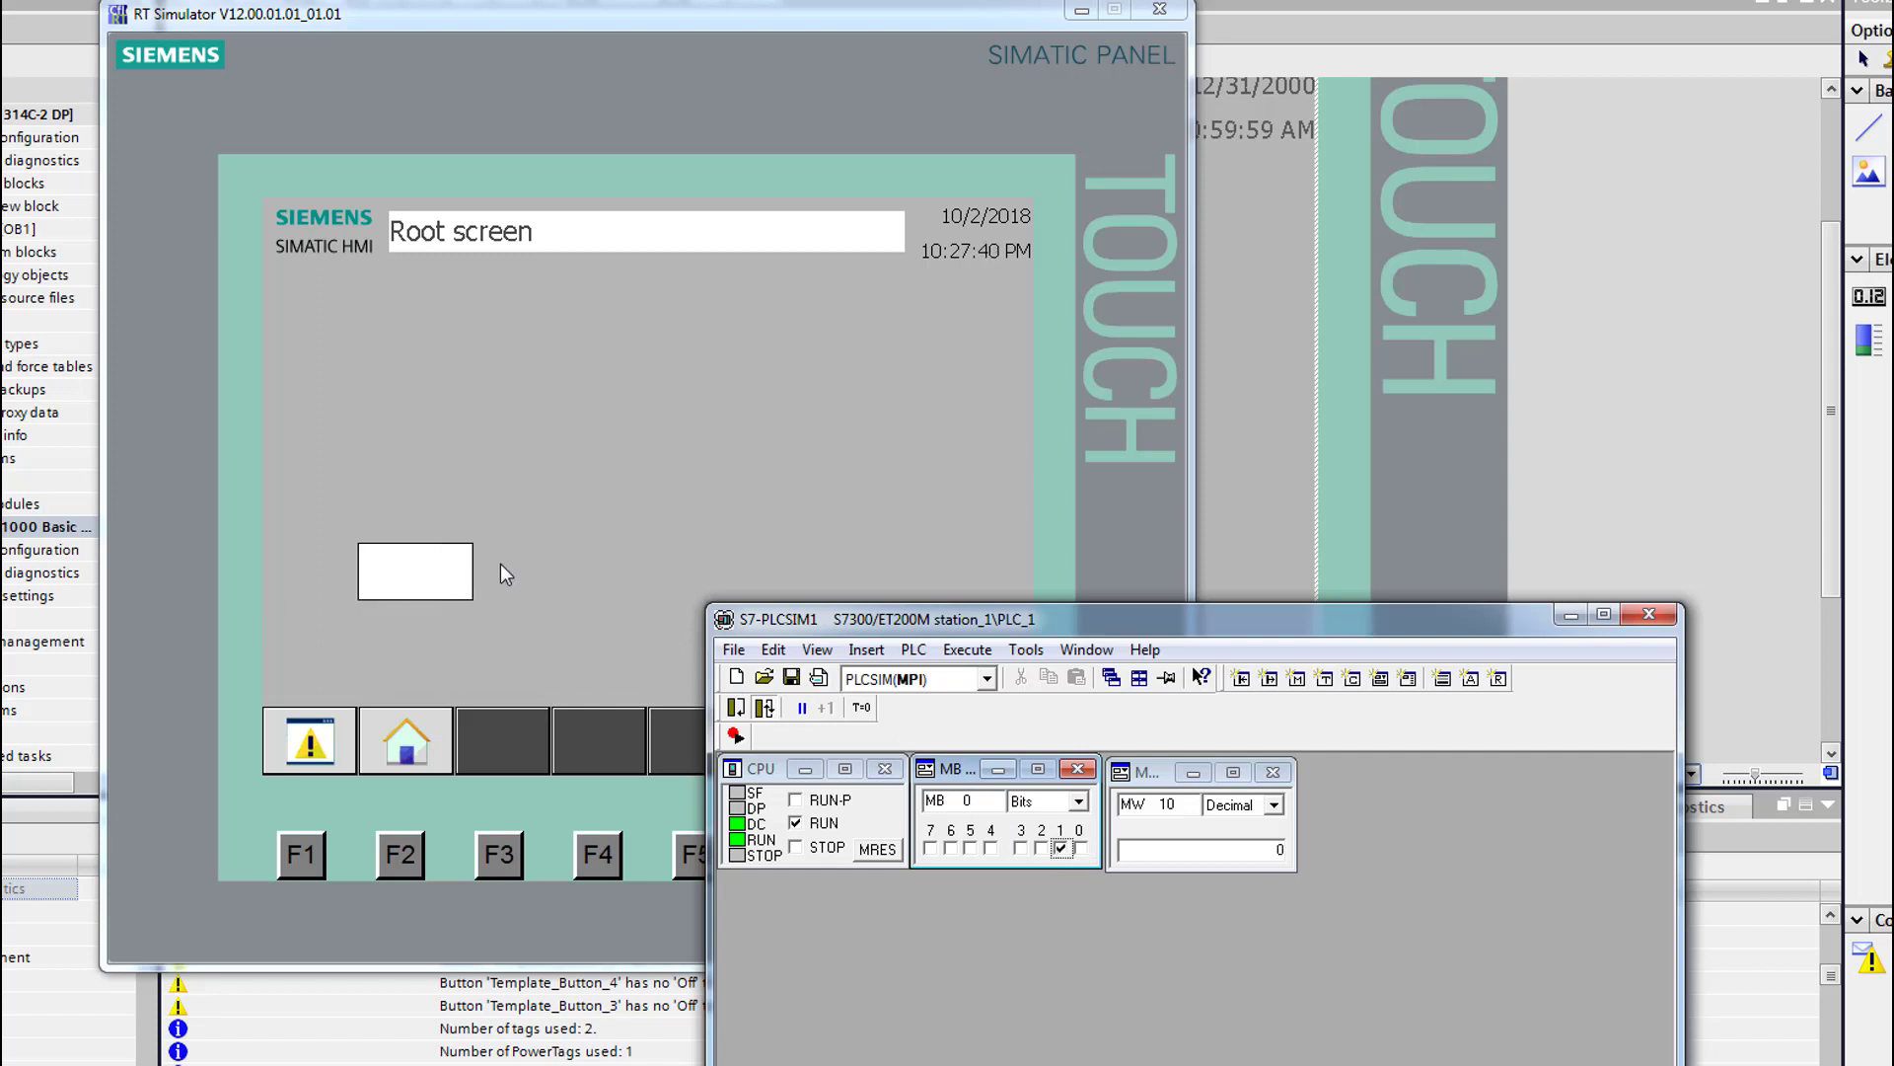
pyautogui.click(1084, 852)
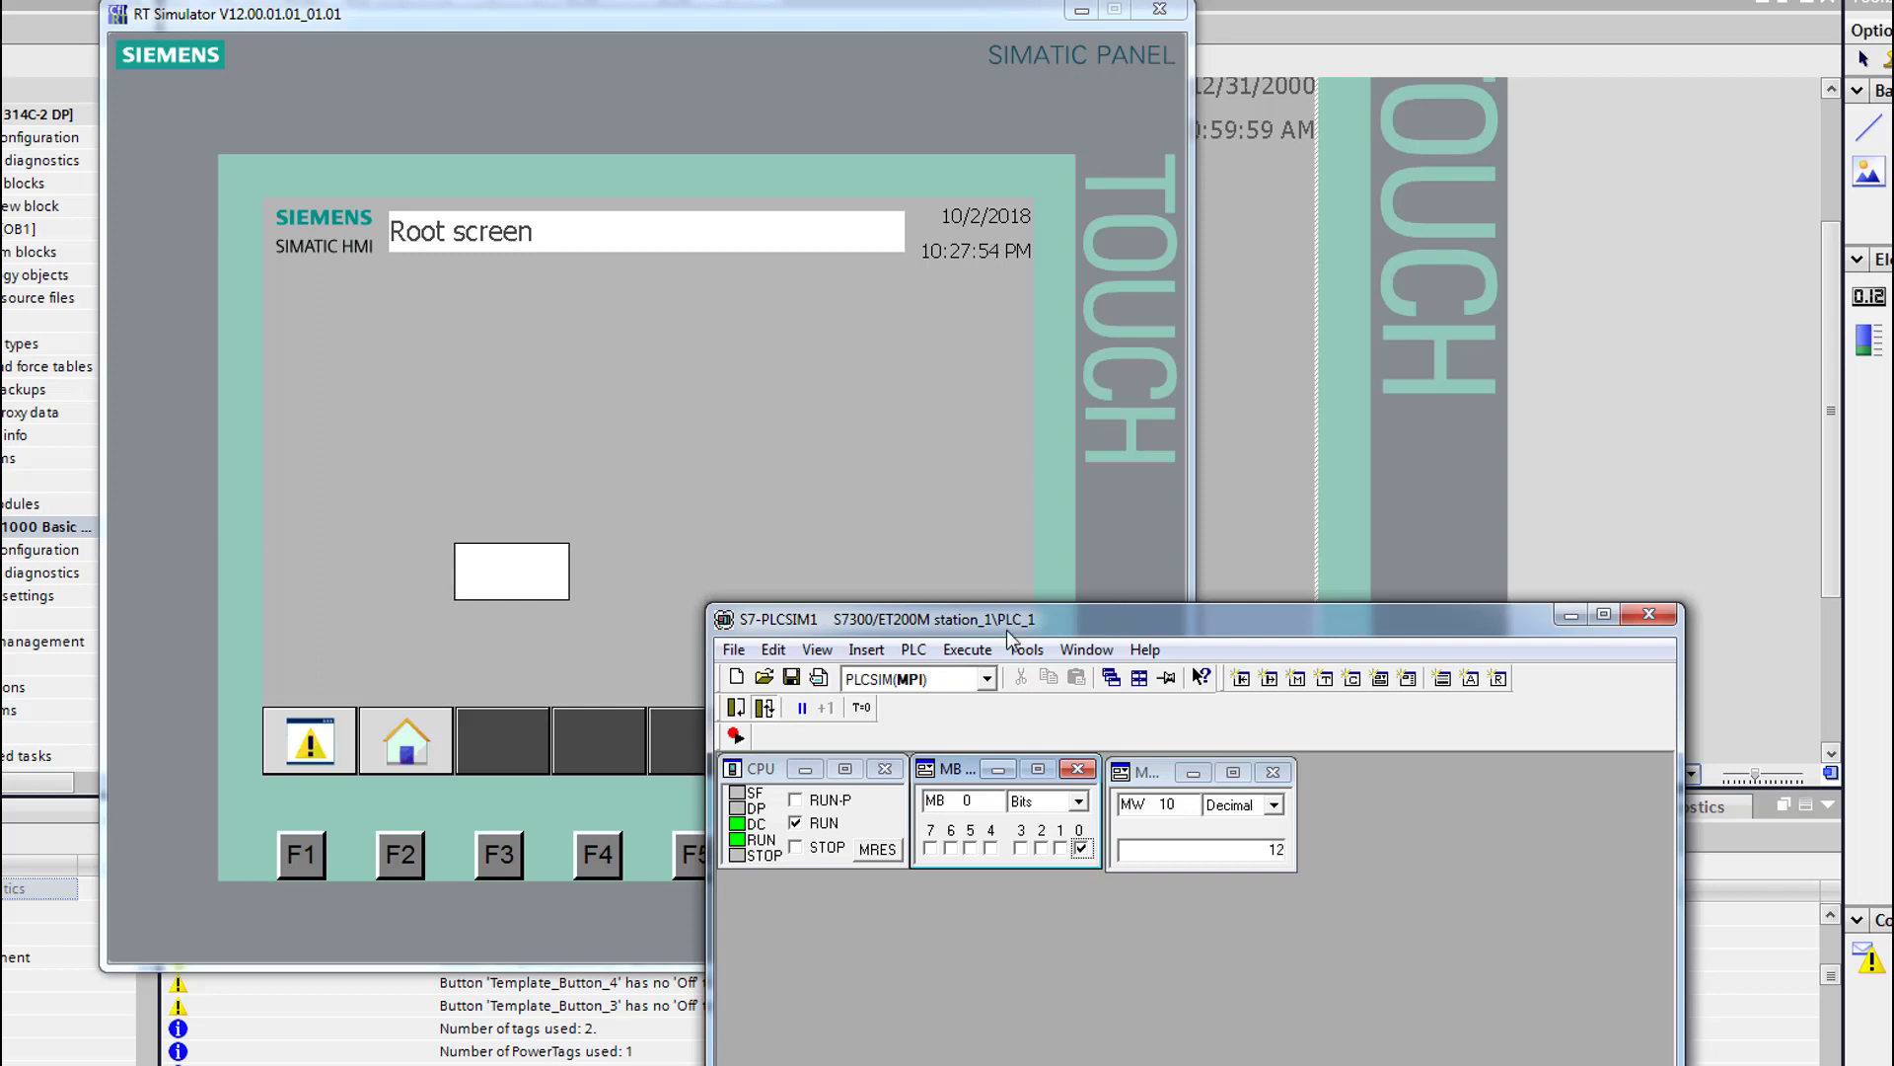
pyautogui.click(1081, 849)
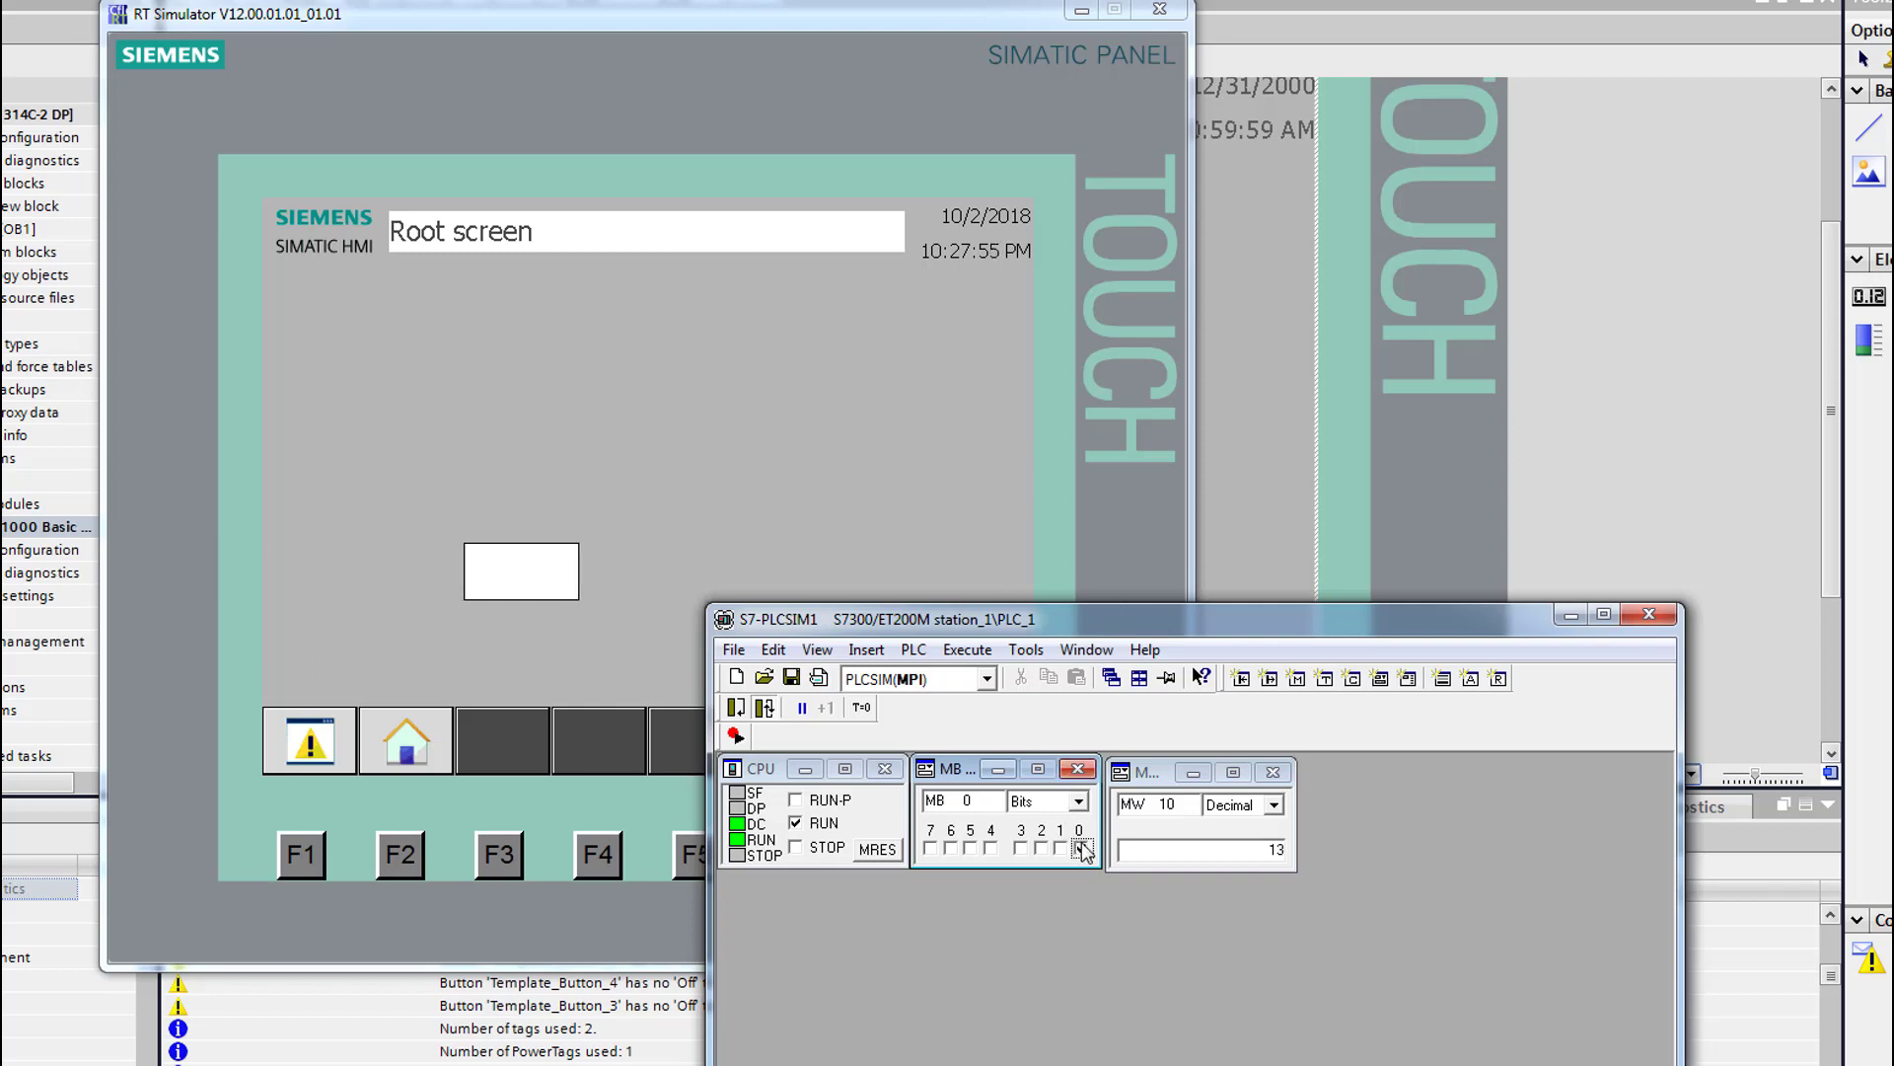
pyautogui.click(1170, 14)
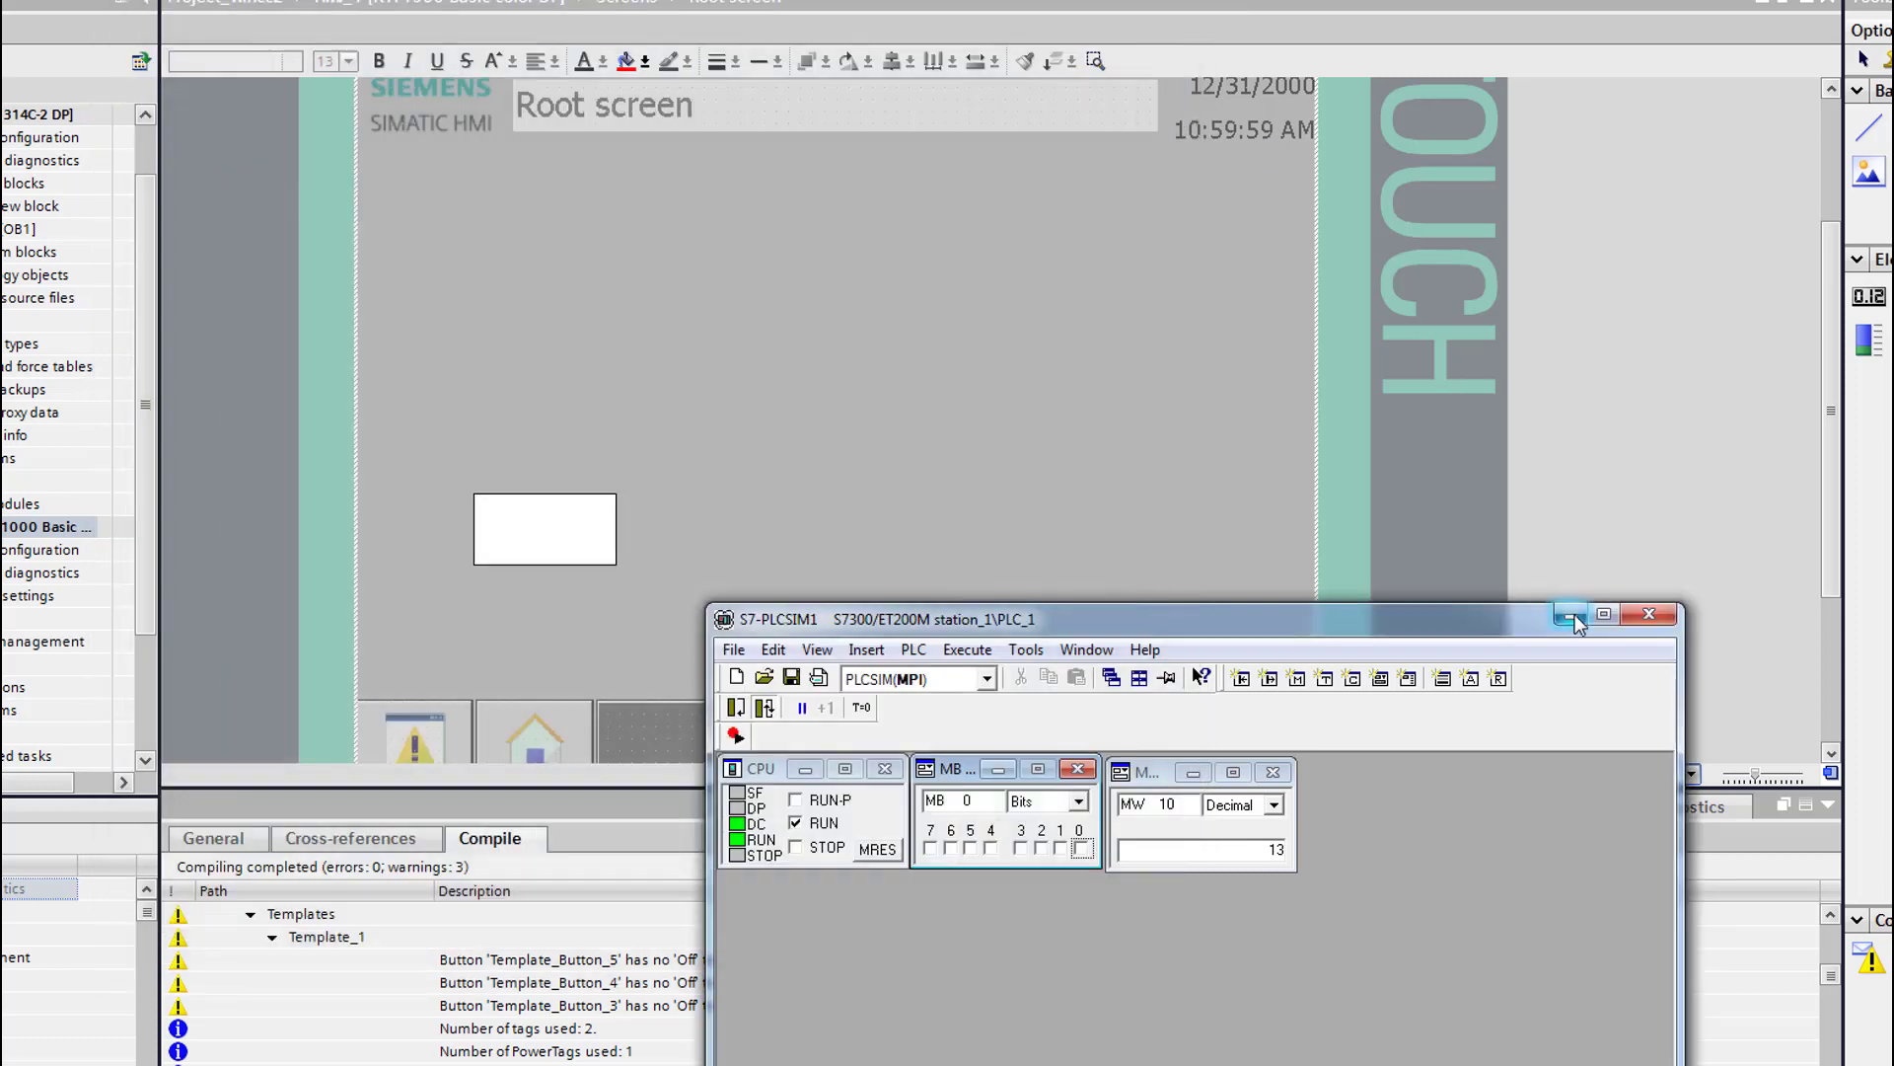
pyautogui.click(1571, 614)
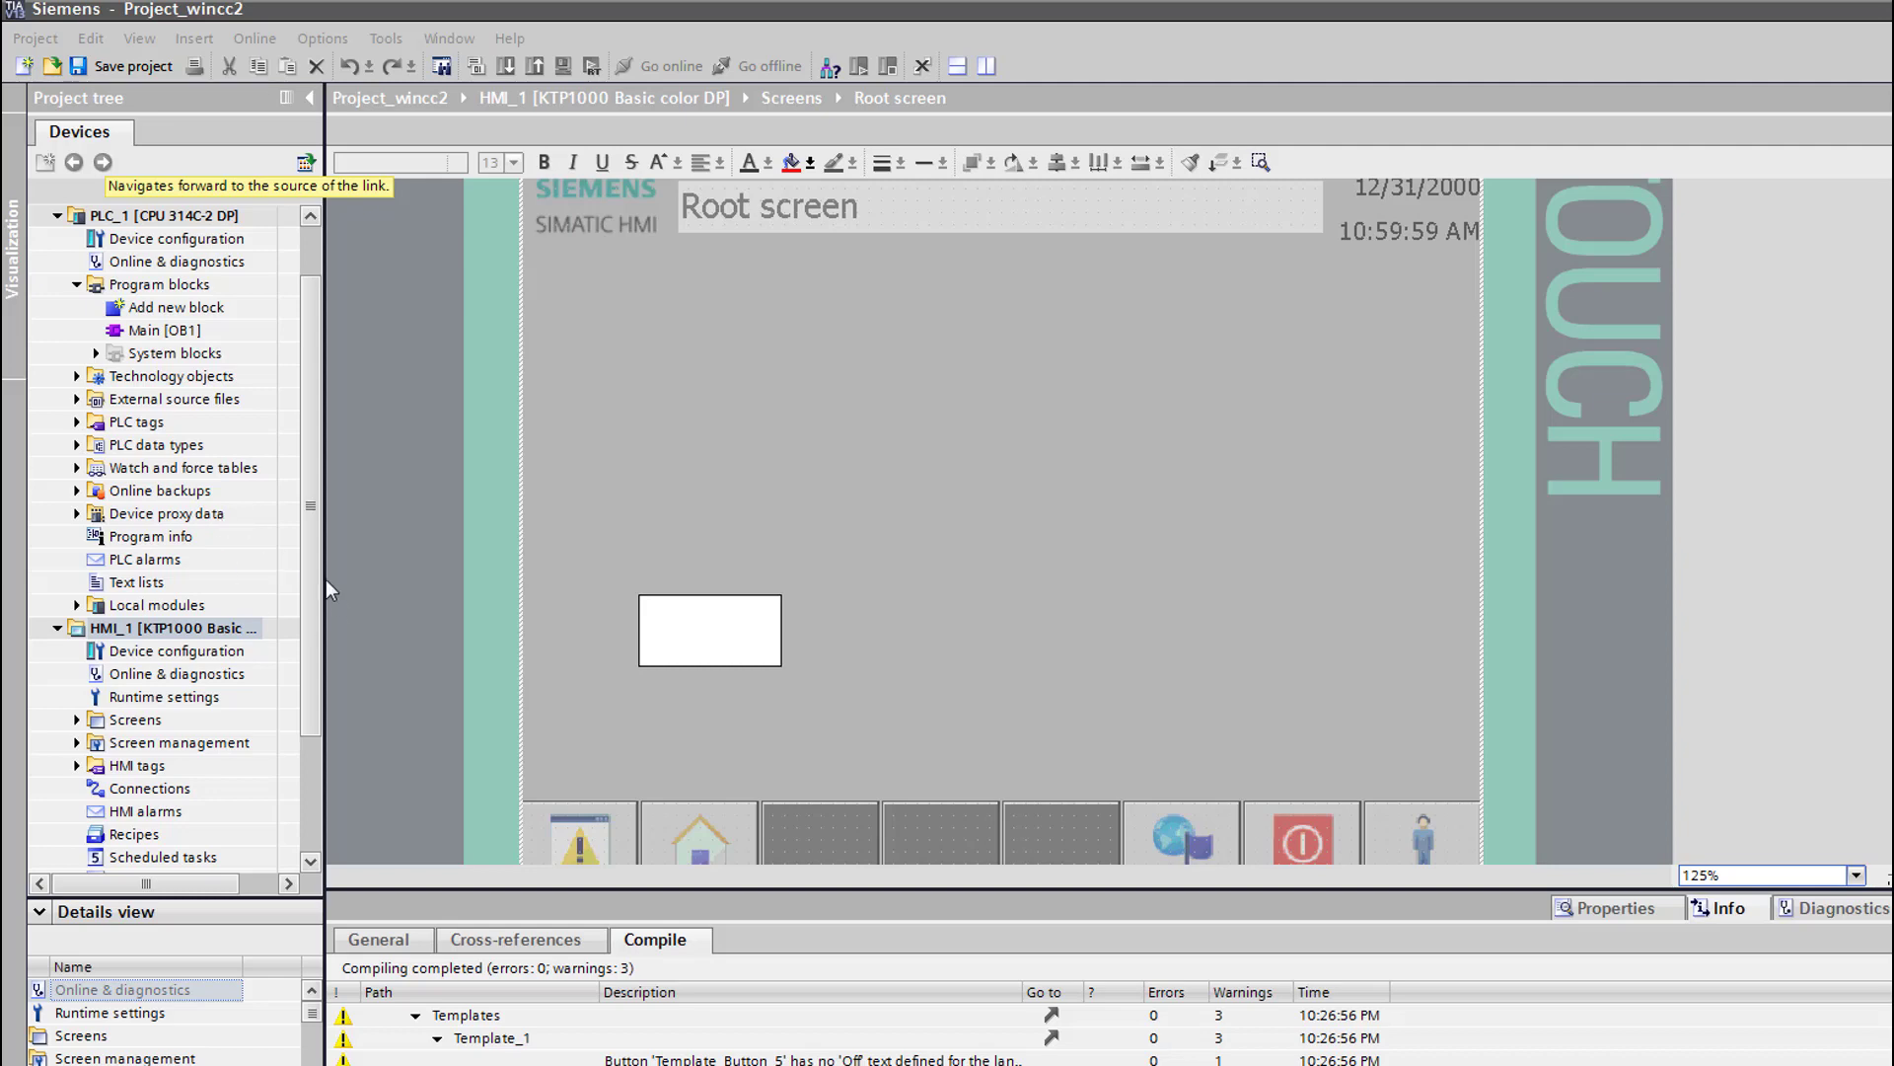
# Set Tag_4's acquisition cycle to 100 ms in the table of all HMI tags and save the project
pyautogui.moveTo(310, 628); pyautogui.dragTo(294, 761)
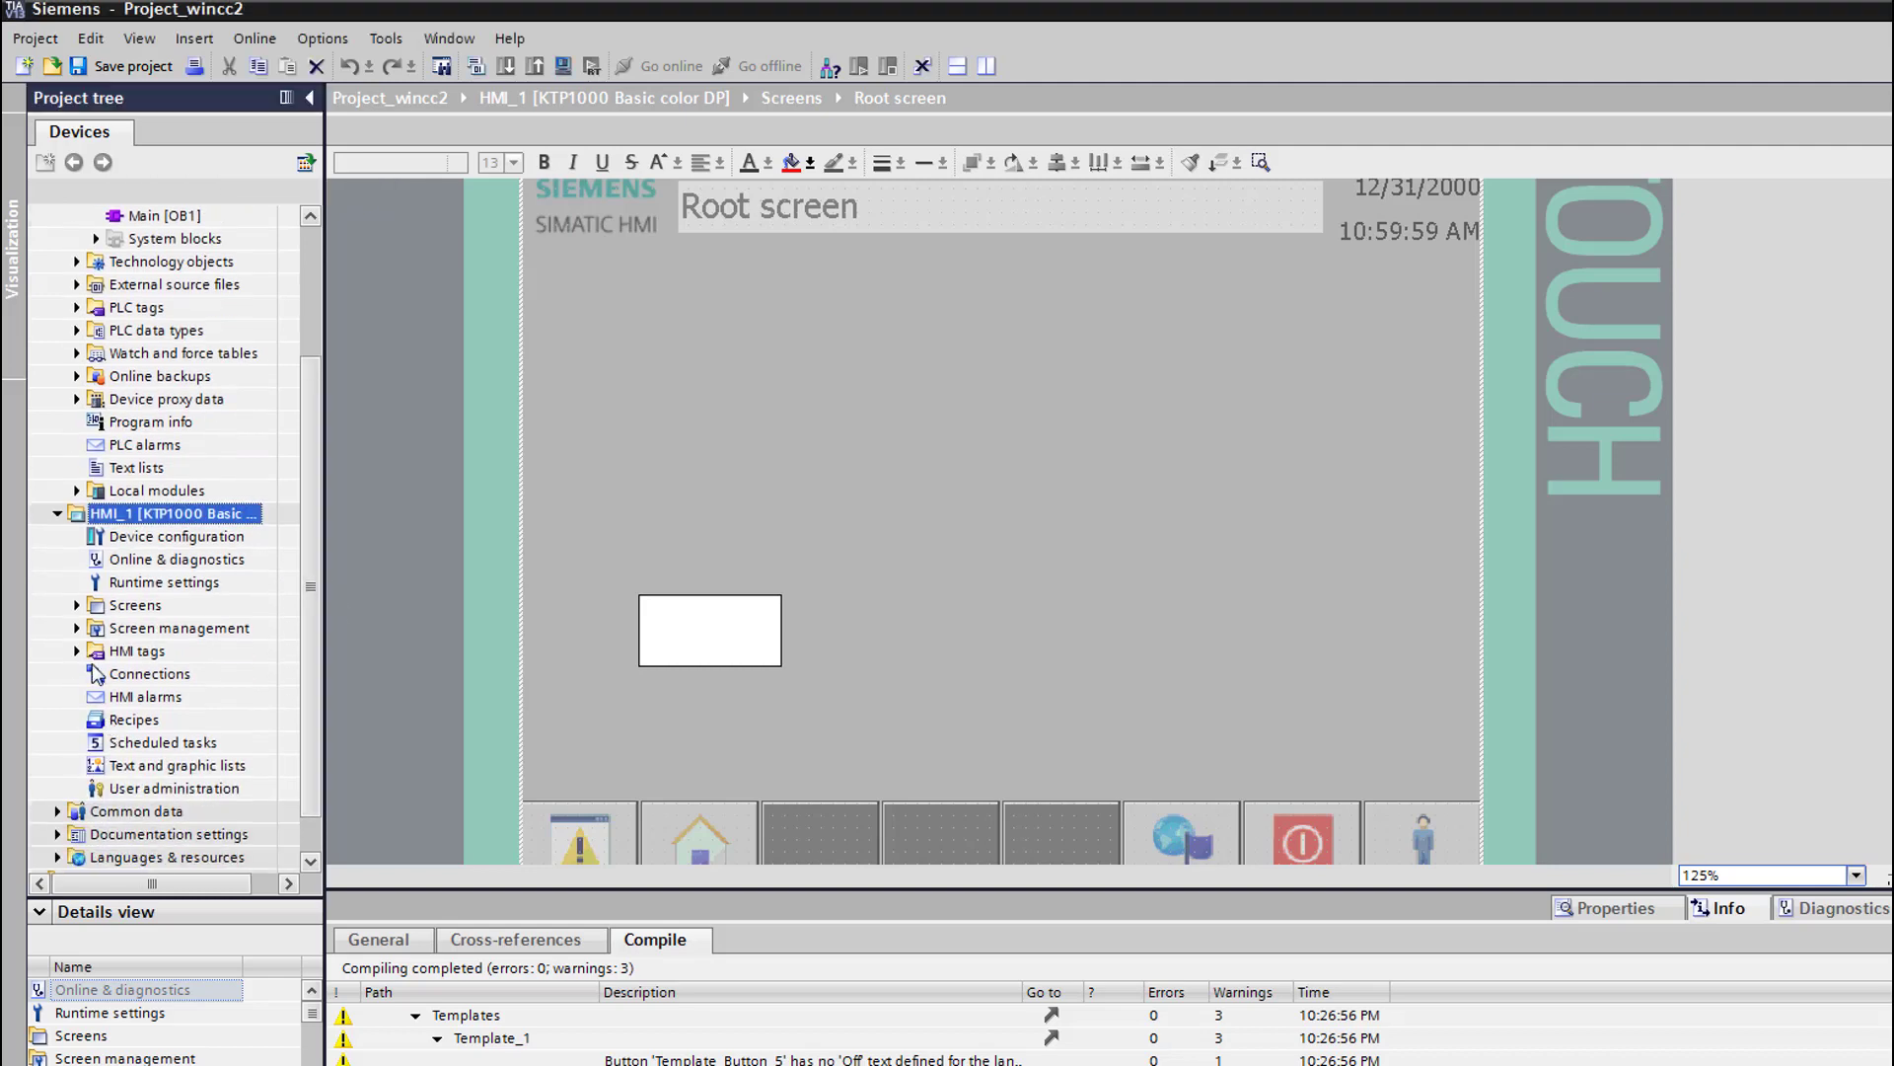
pyautogui.click(77, 651)
pyautogui.doubleClick(201, 676)
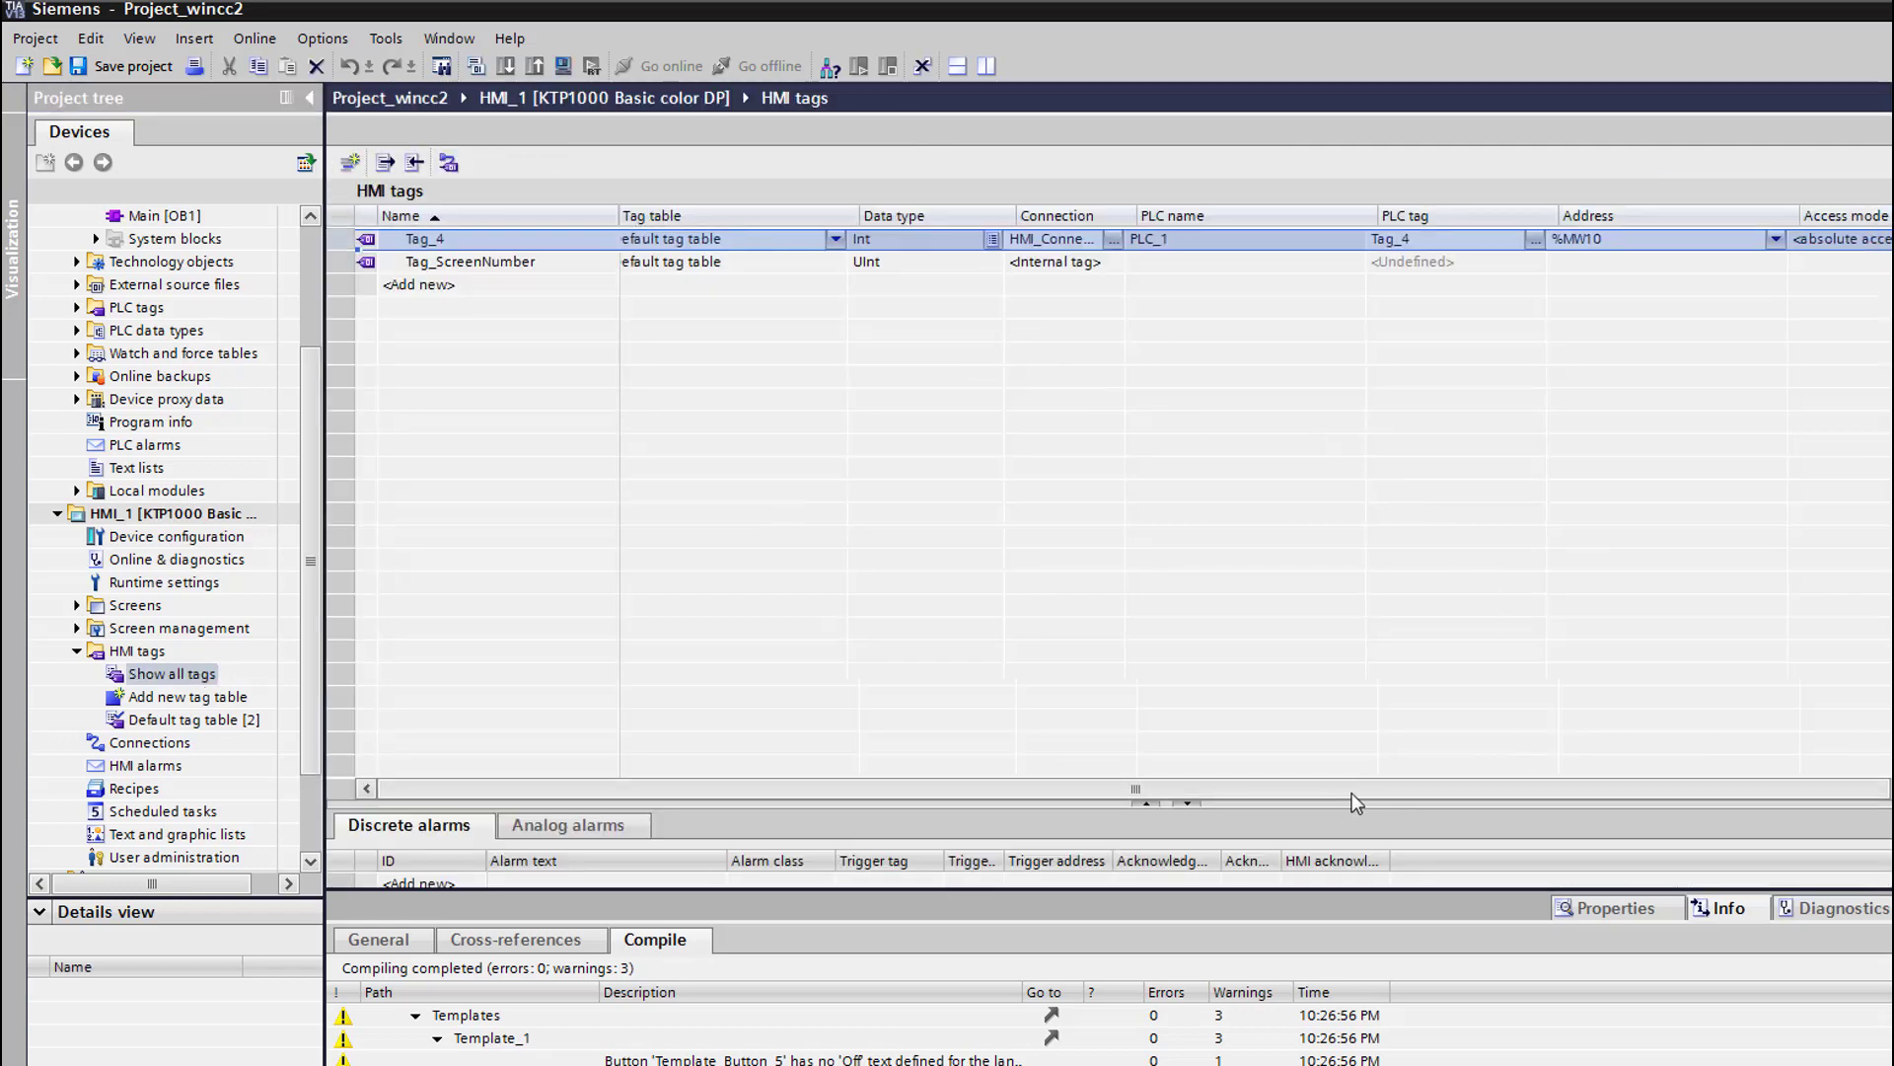
pyautogui.moveTo(1352, 791); pyautogui.dragTo(1445, 791)
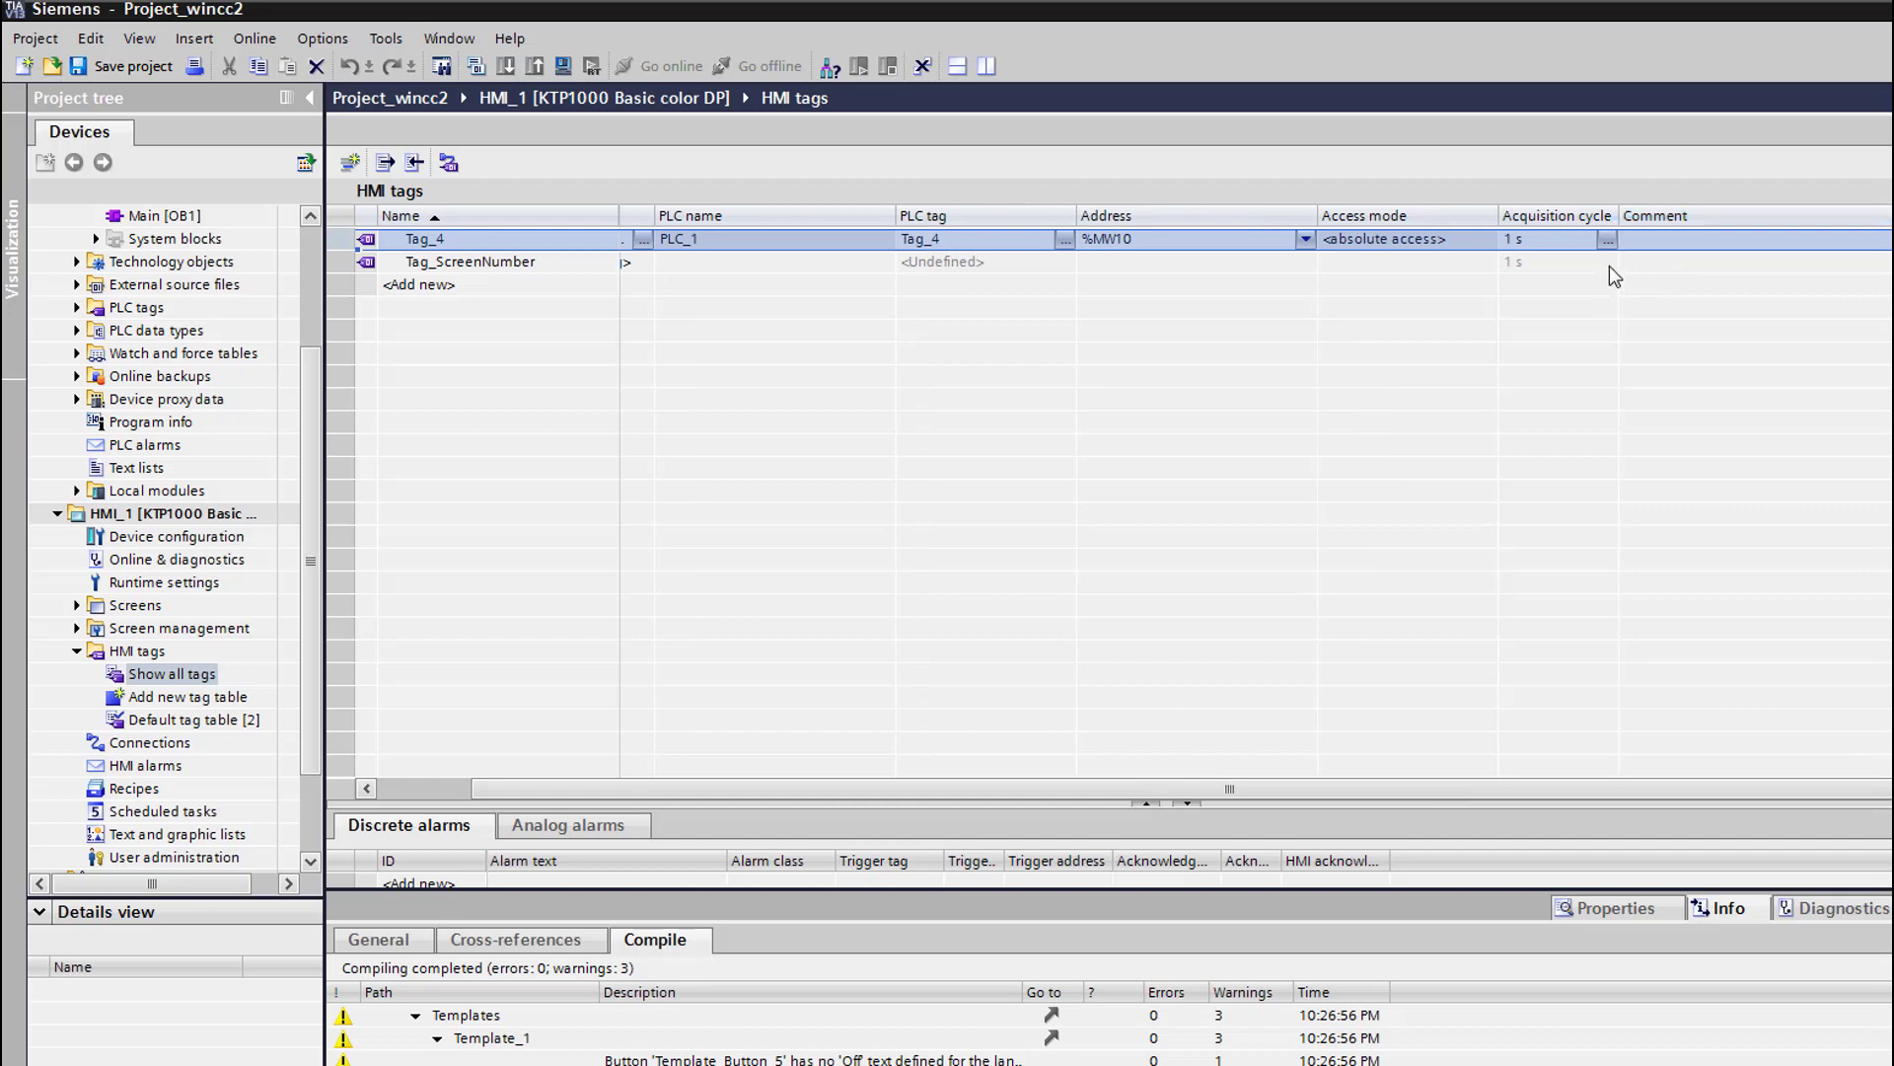
pyautogui.click(1614, 240)
pyautogui.click(1610, 241)
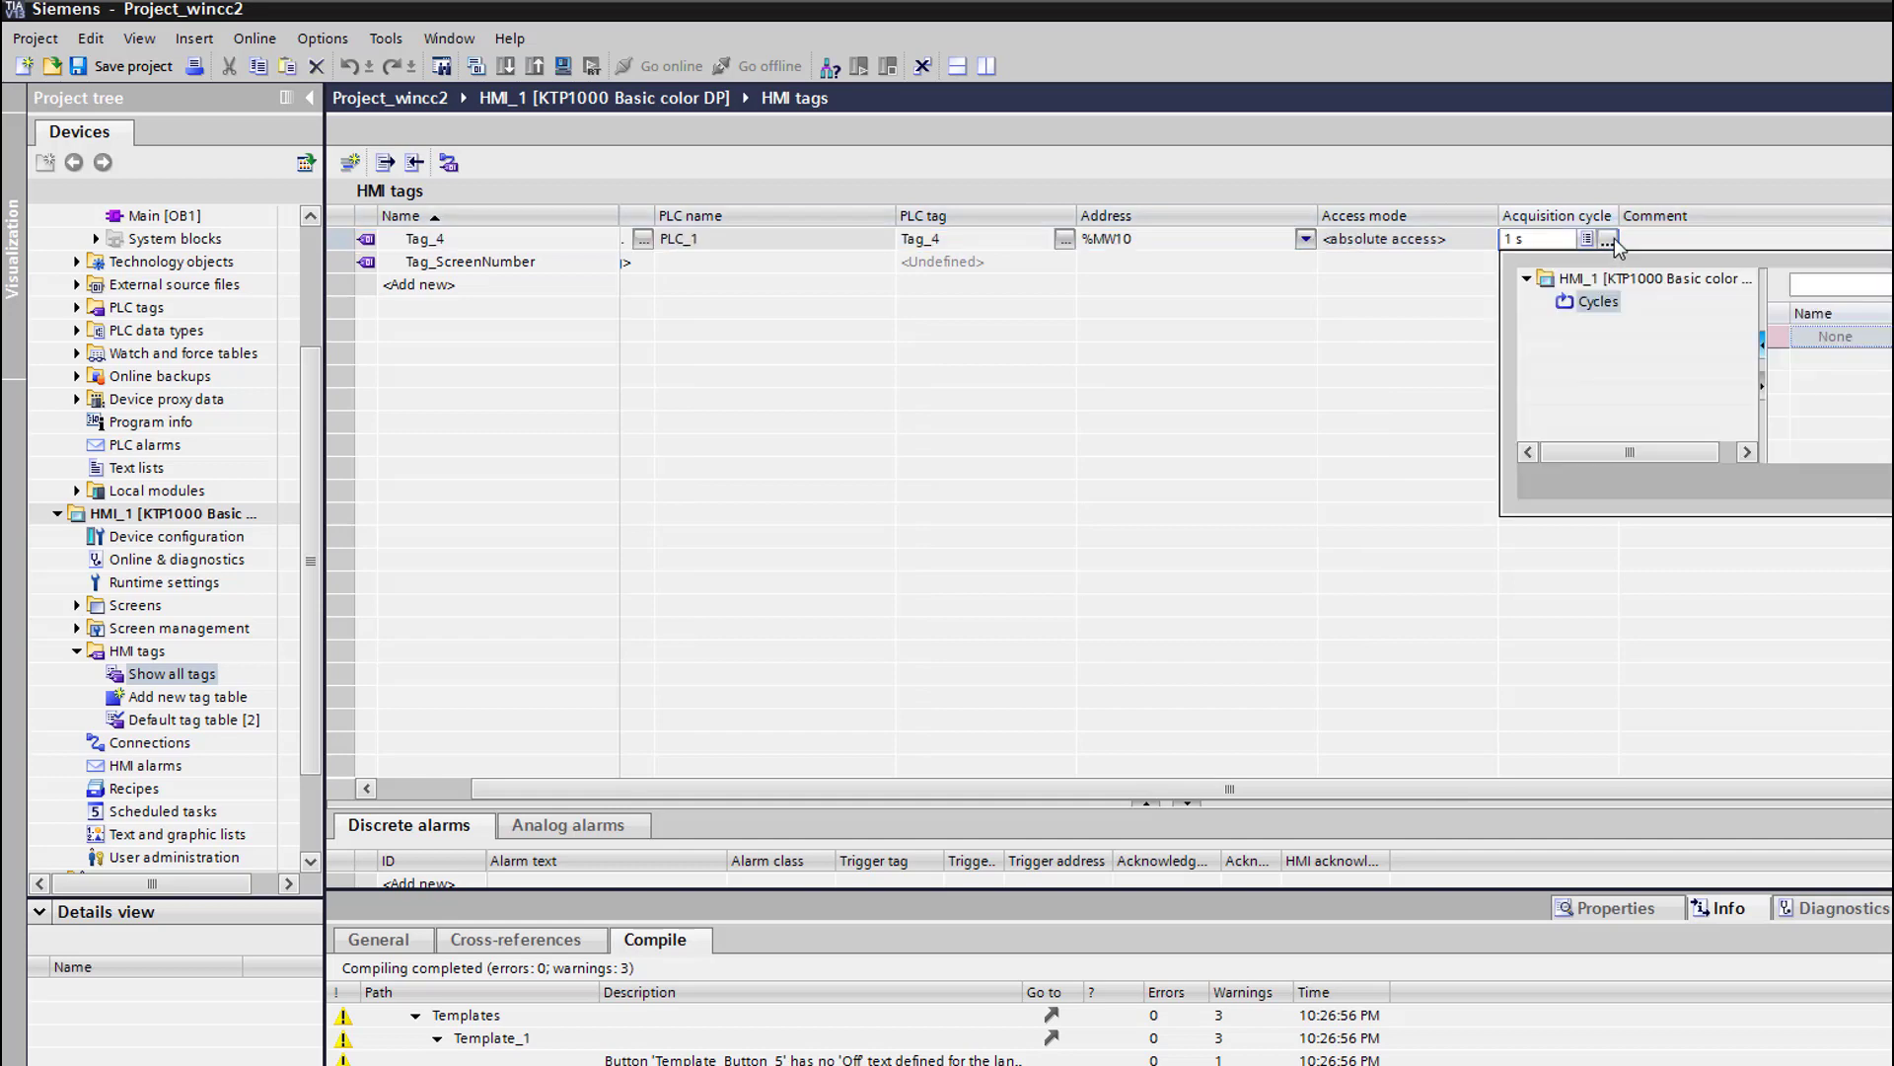
pyautogui.click(1855, 361)
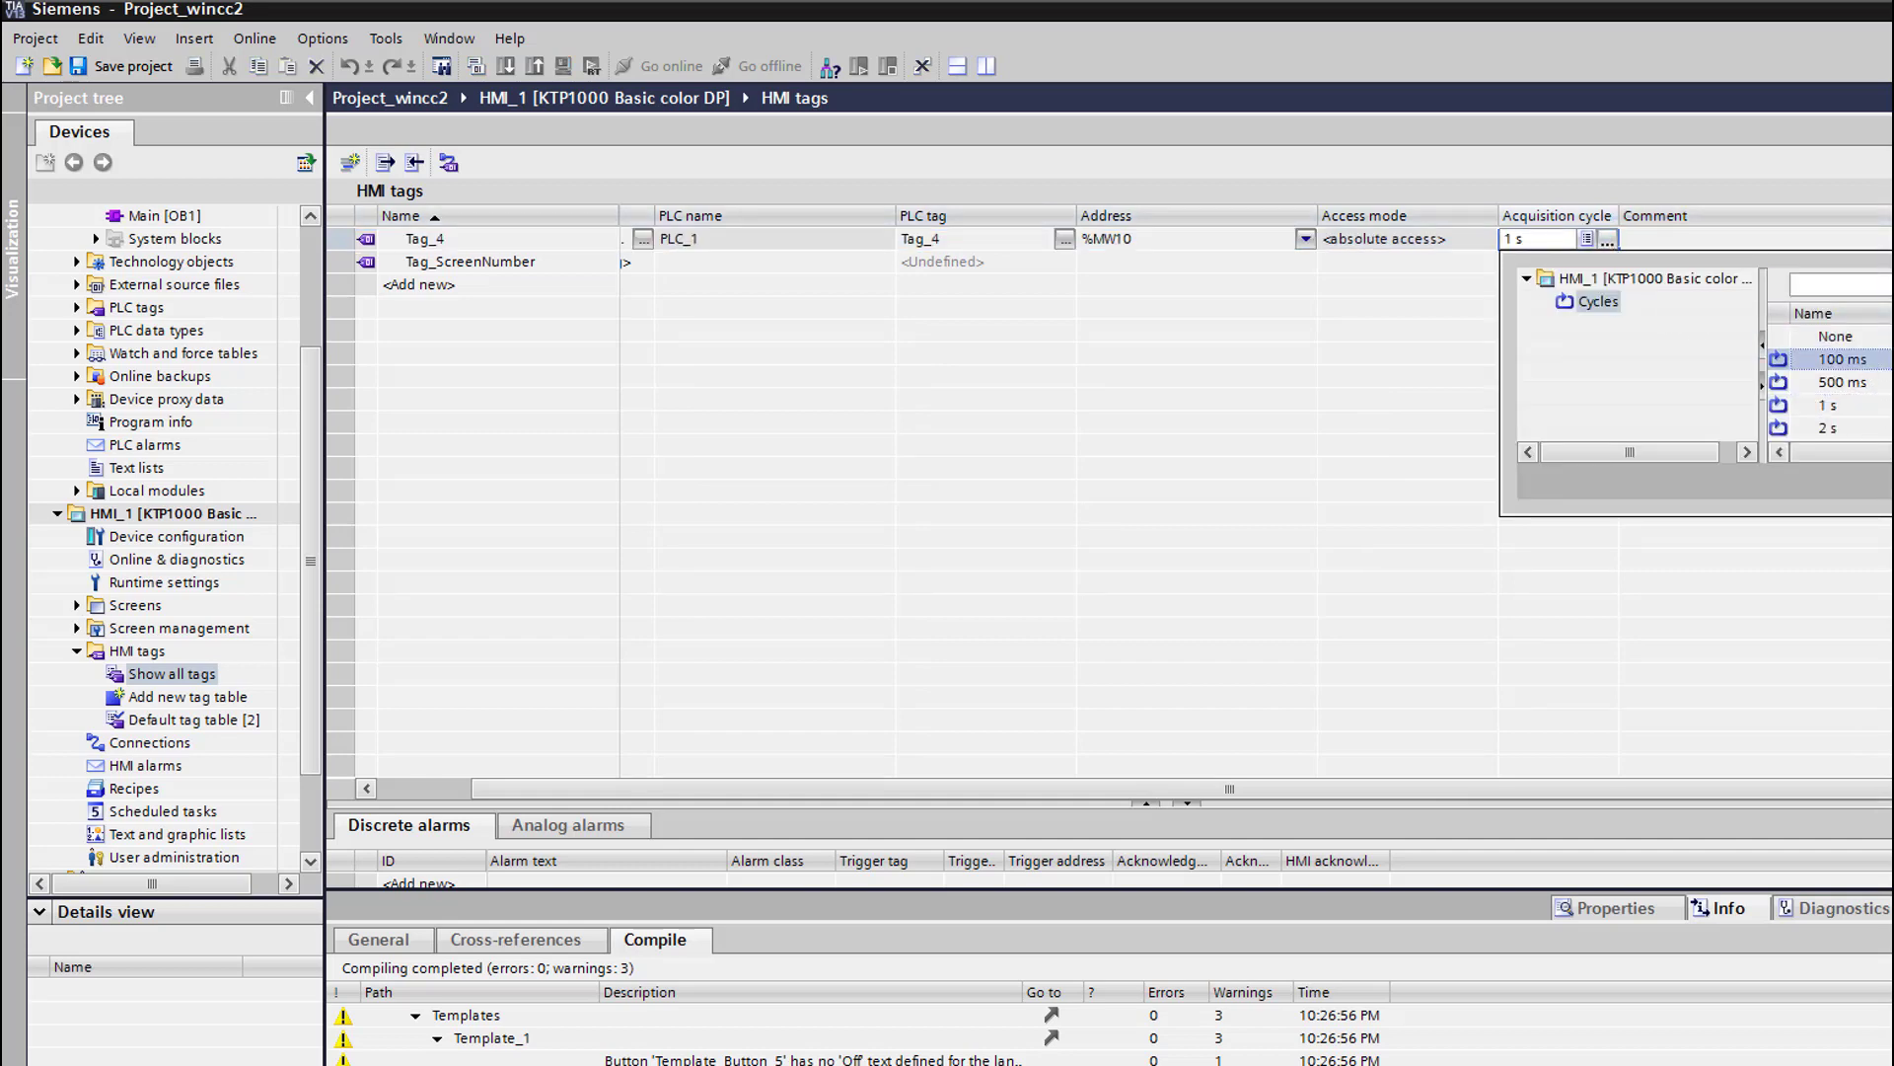
pyautogui.press('Return')
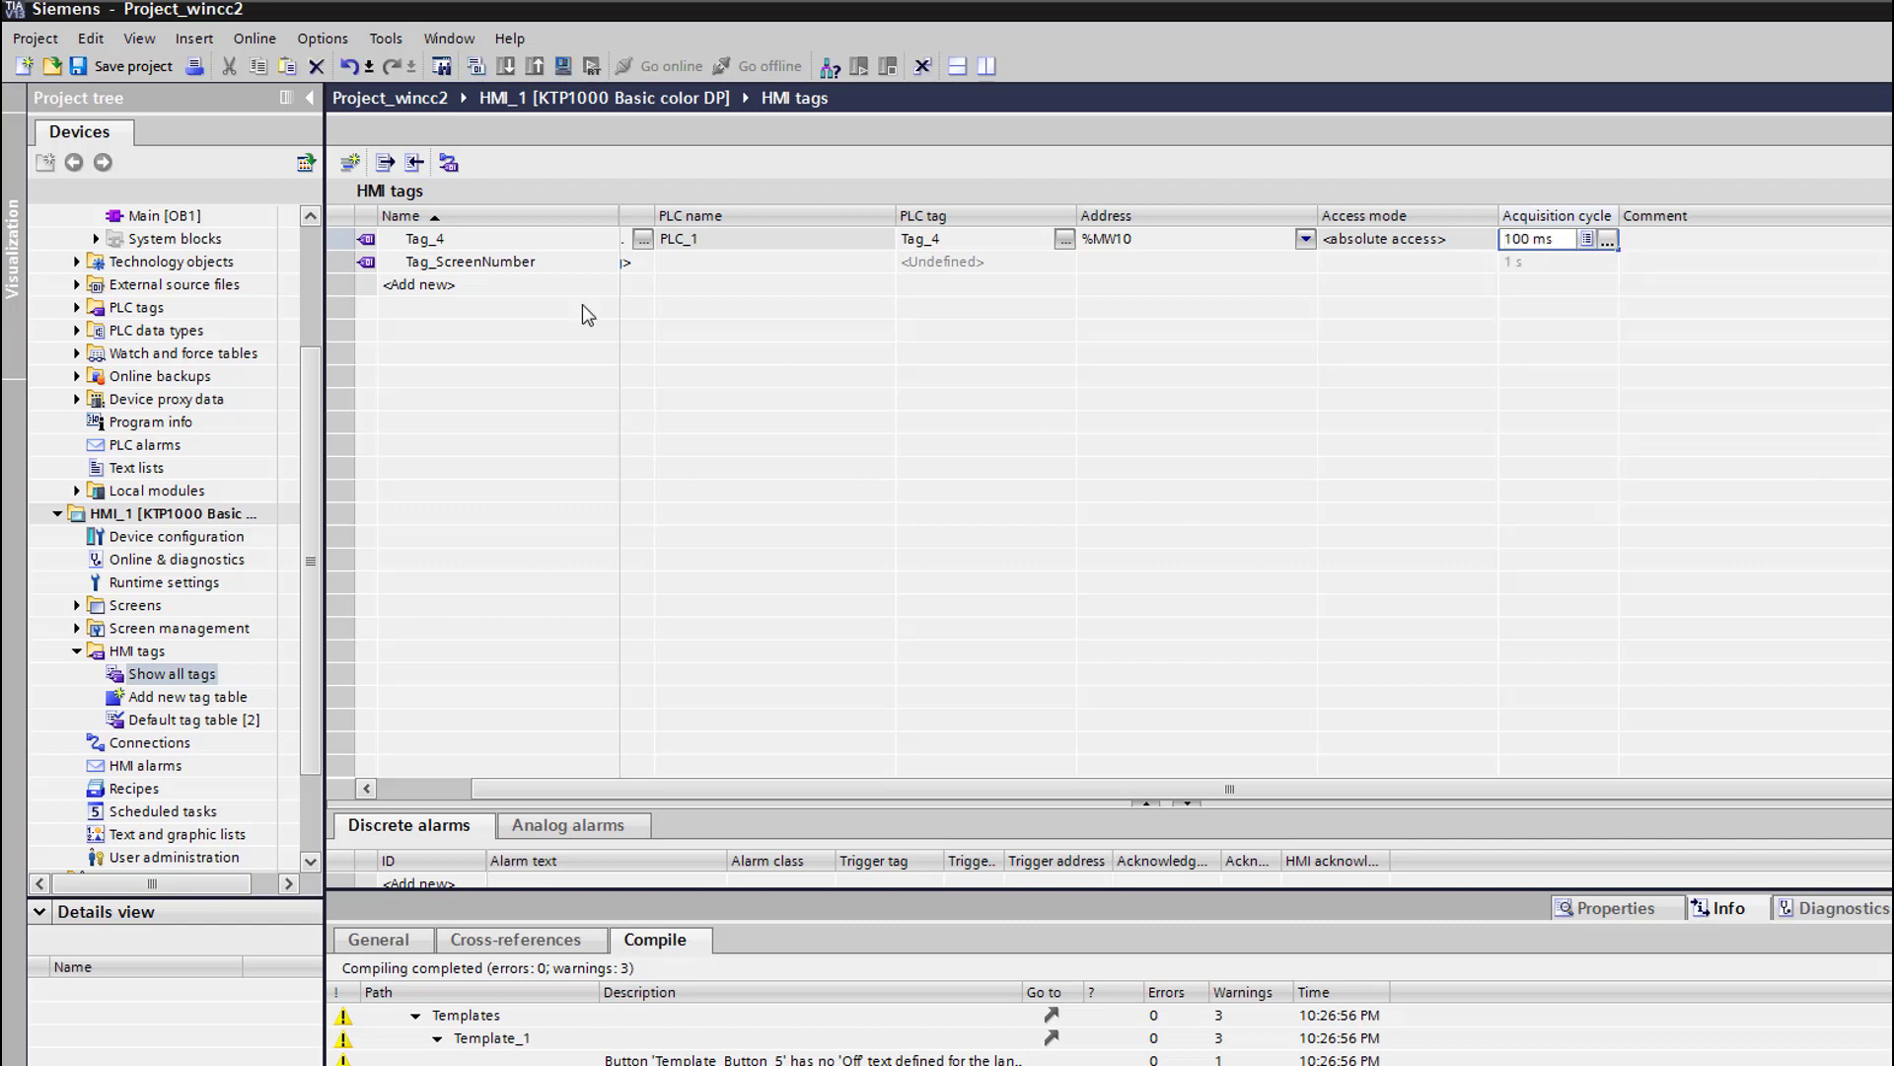
pyautogui.click(103, 69)
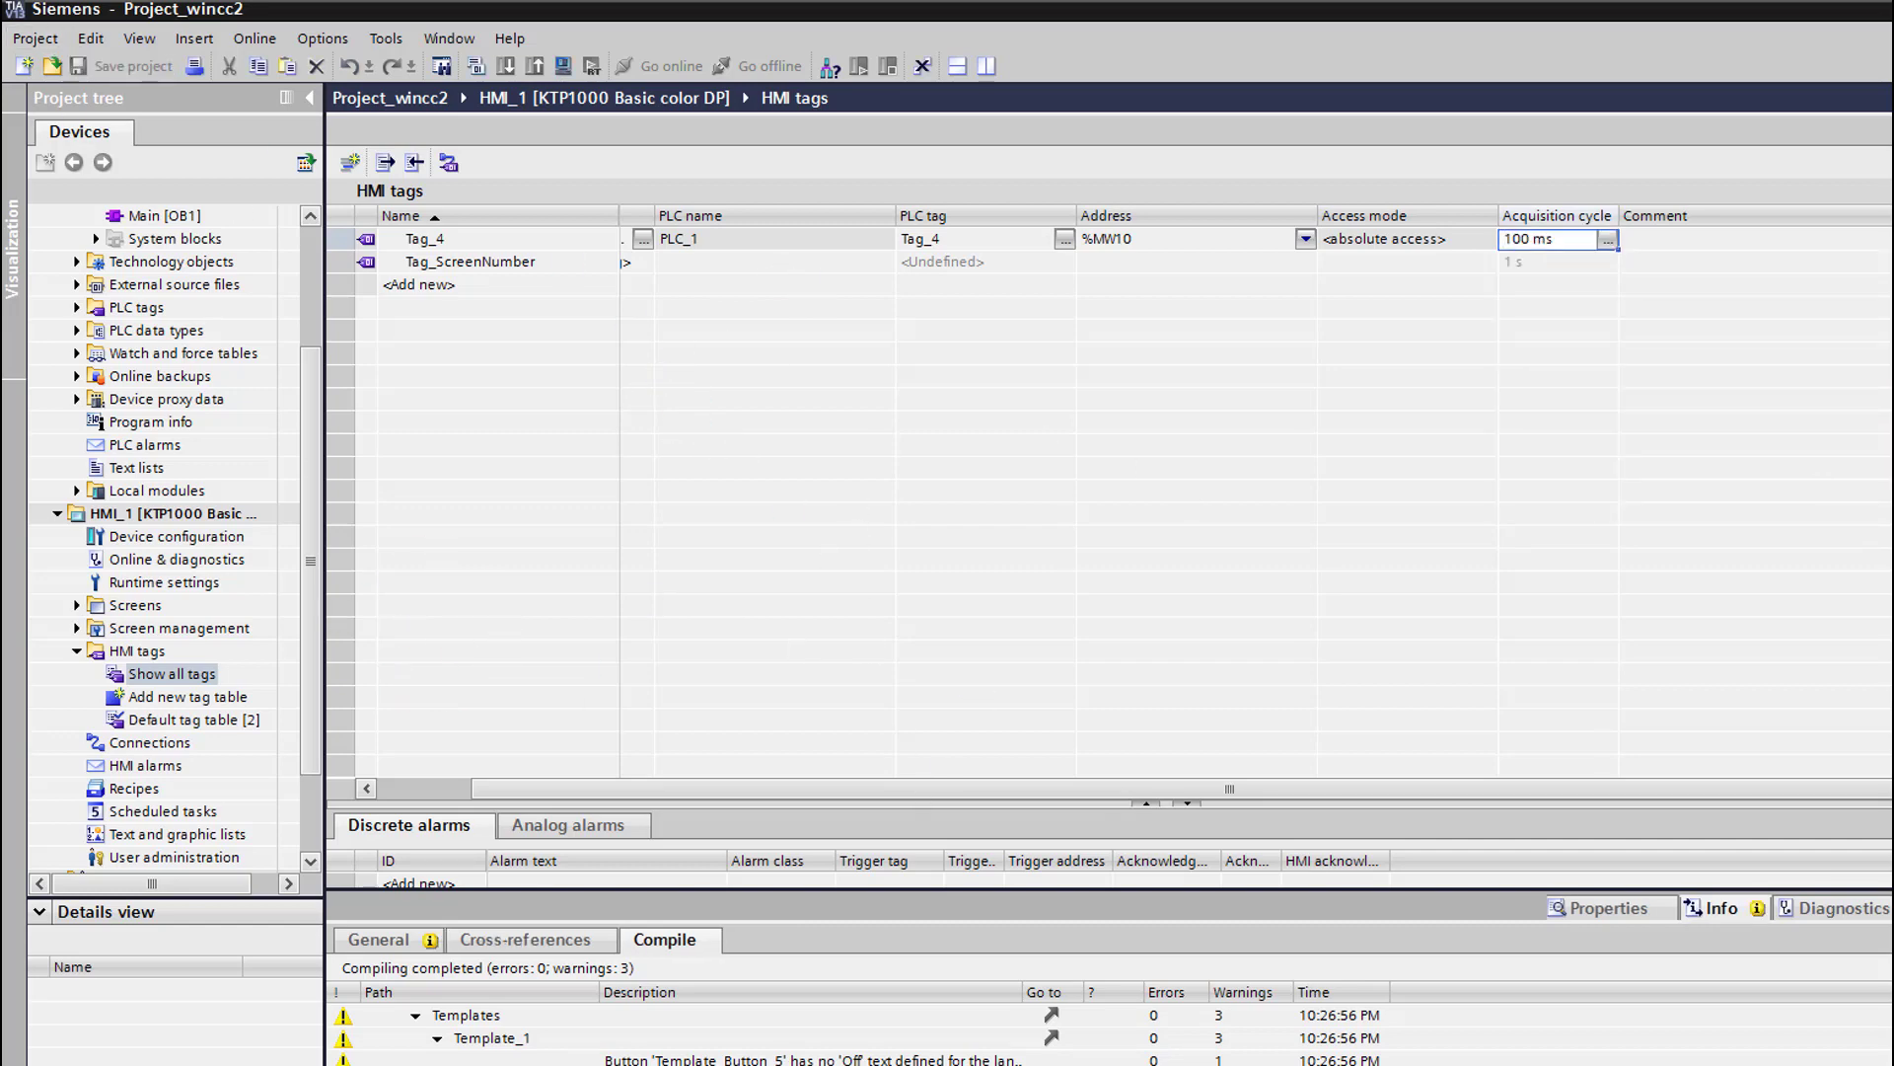
# Set the tag range of the root screen rectangle's horizontal movement to 0–10 and save the project
pyautogui.hotkey('ctrl', 'Tab')
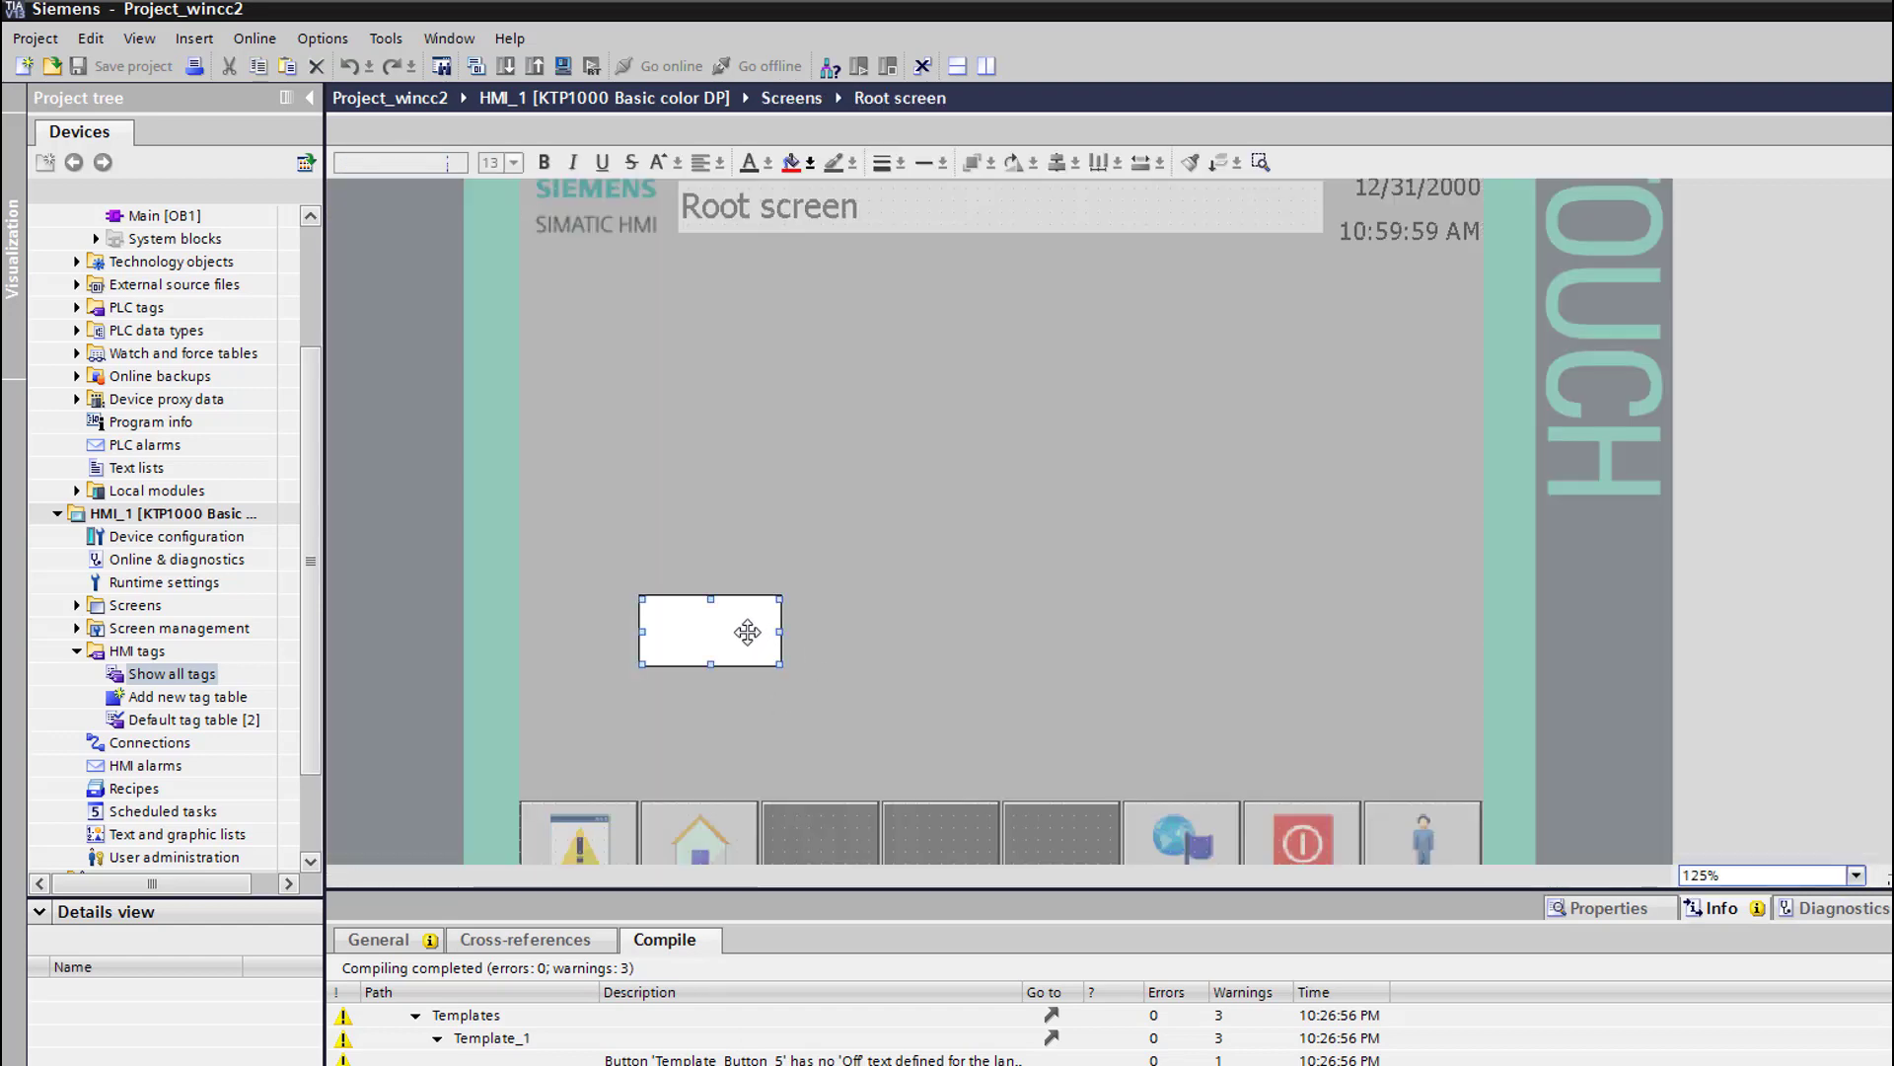
pyautogui.click(1608, 908)
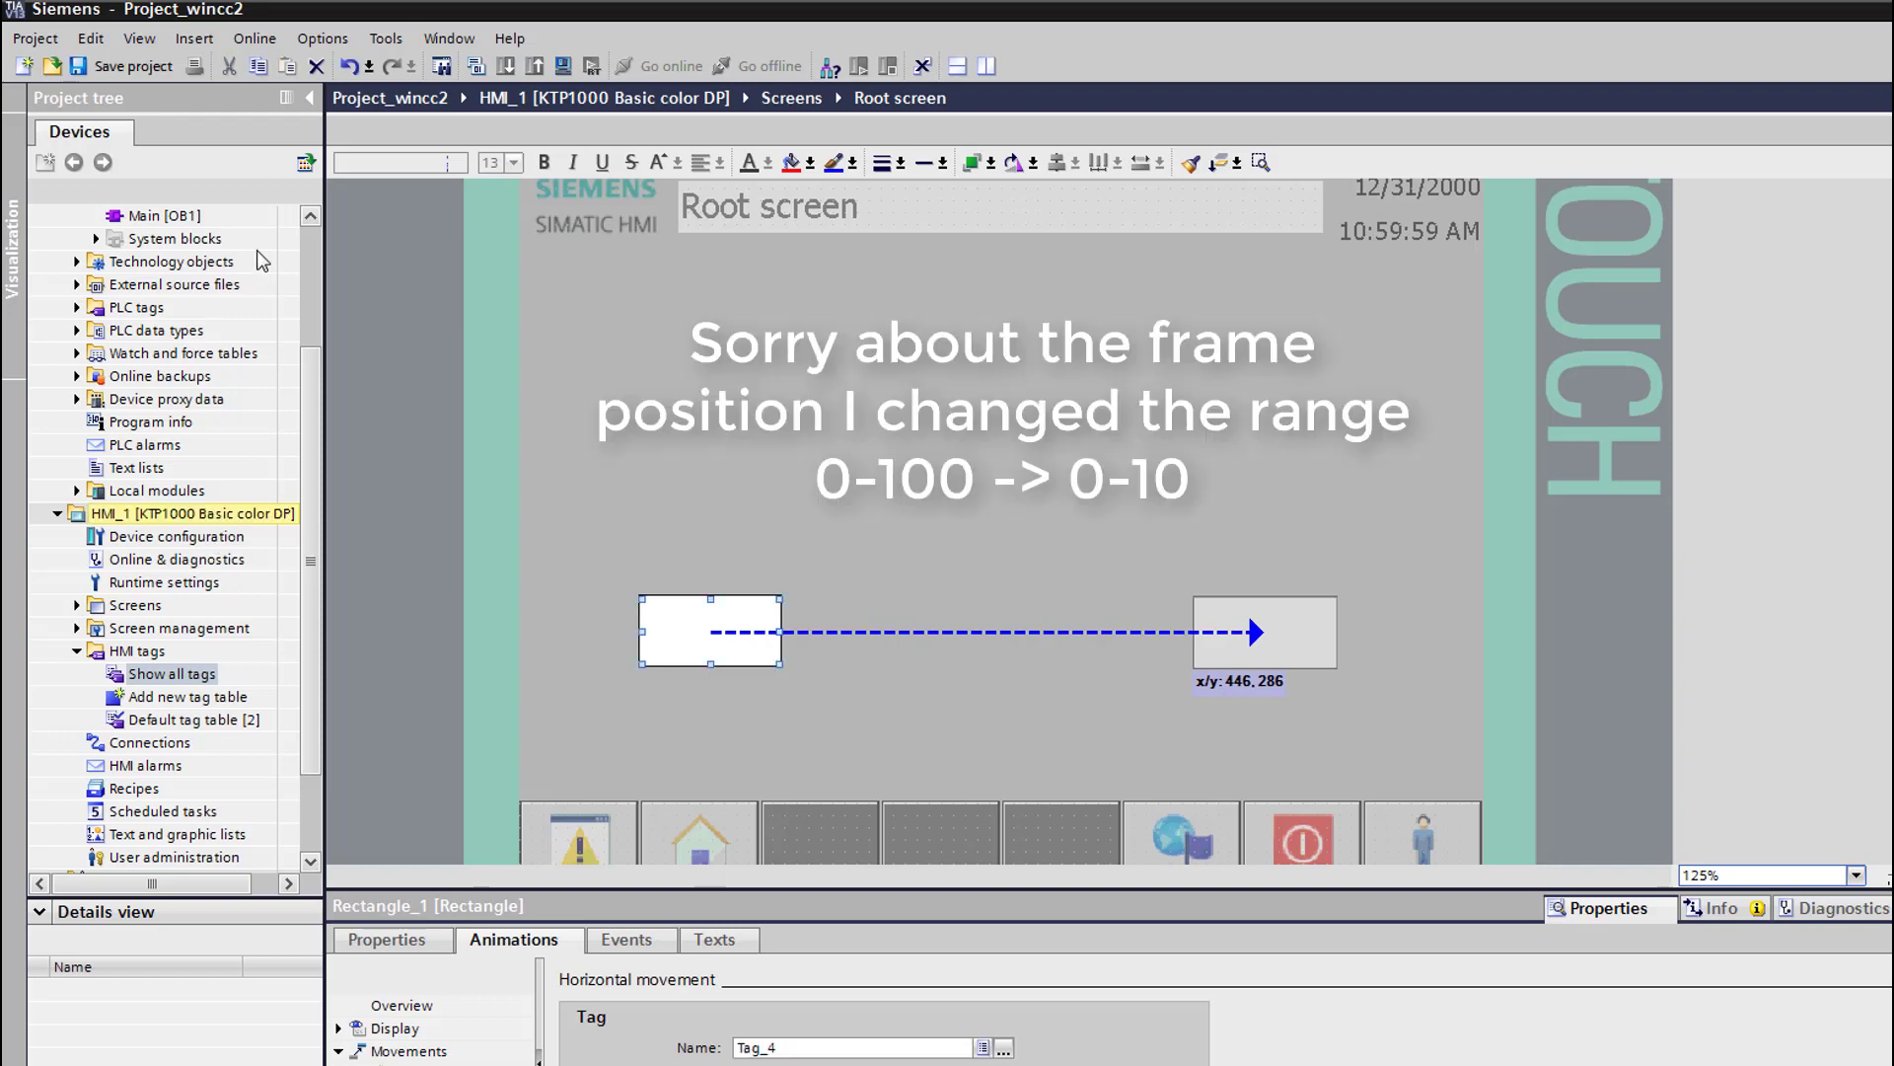
pyautogui.click(139, 75)
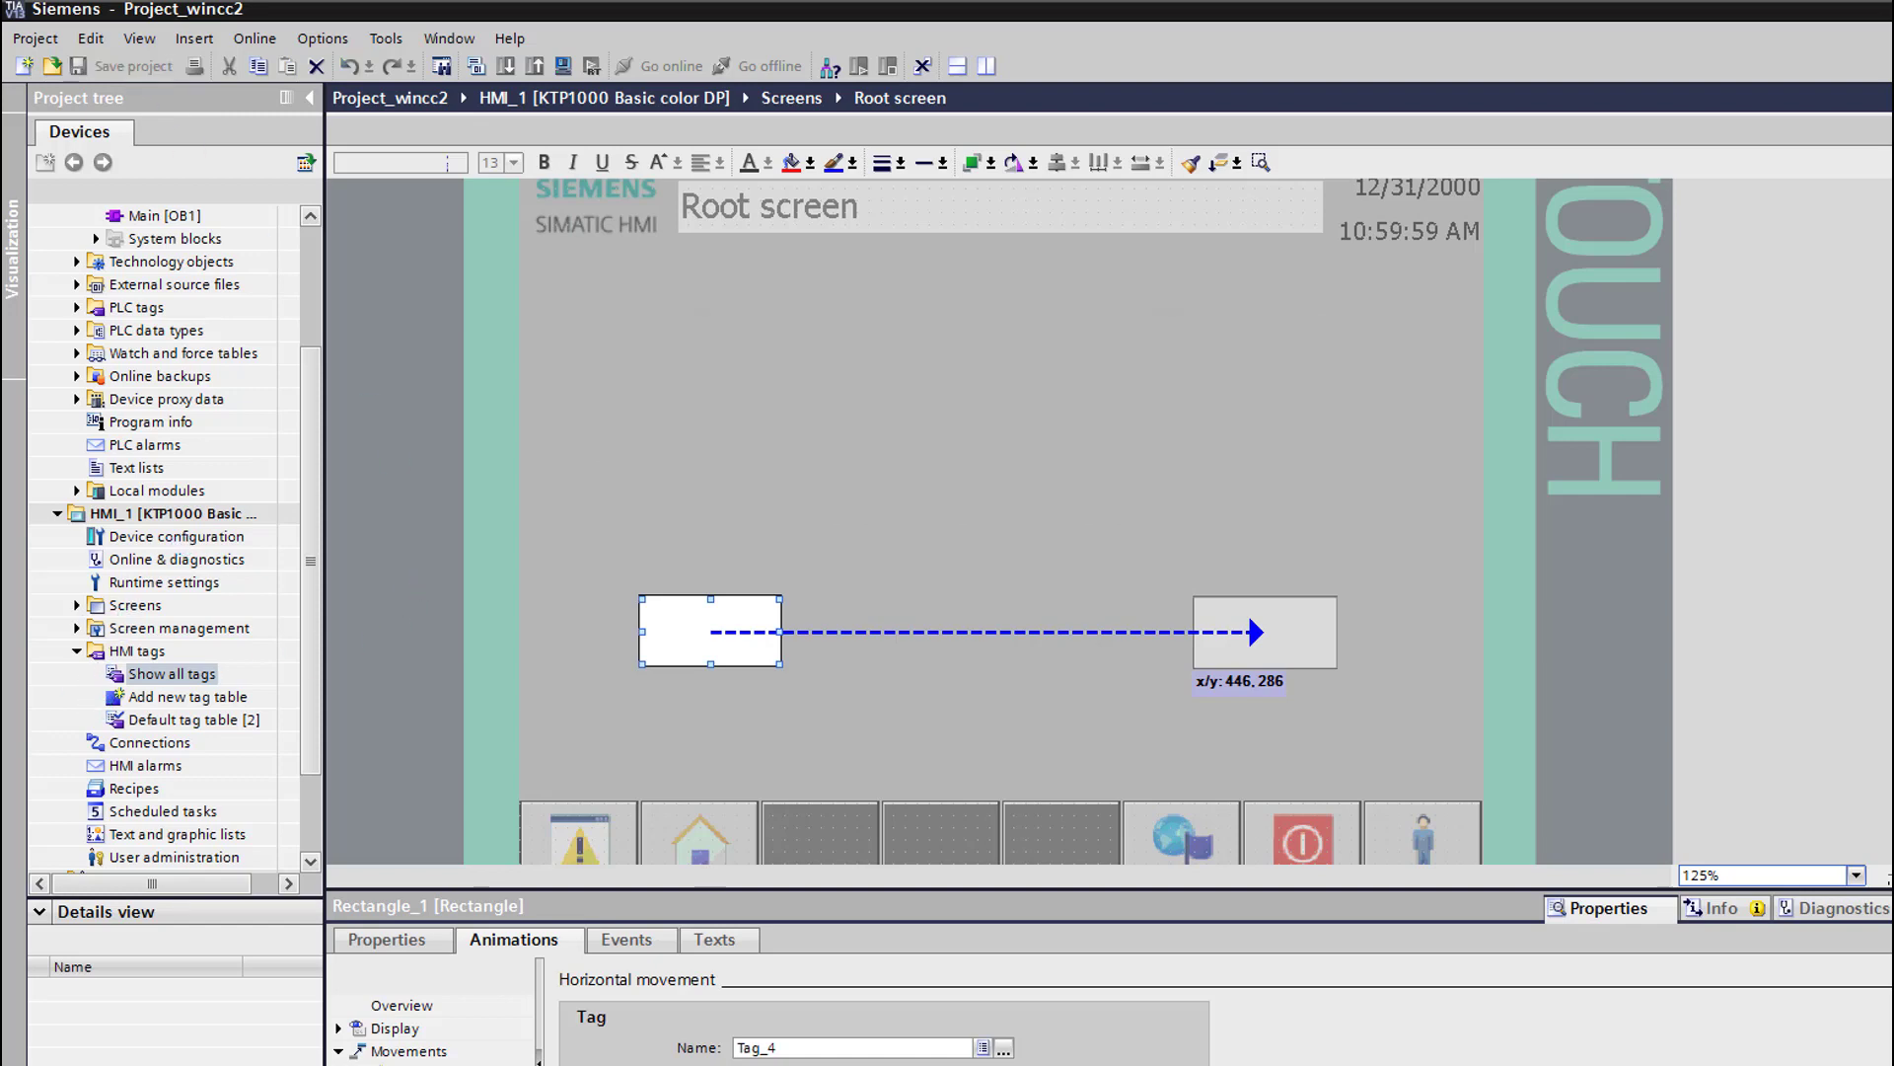
# Reset the counter in PLCSIM and start the runtime simulation of HMI_1
pyautogui.hotkey('alt', 'Tab')
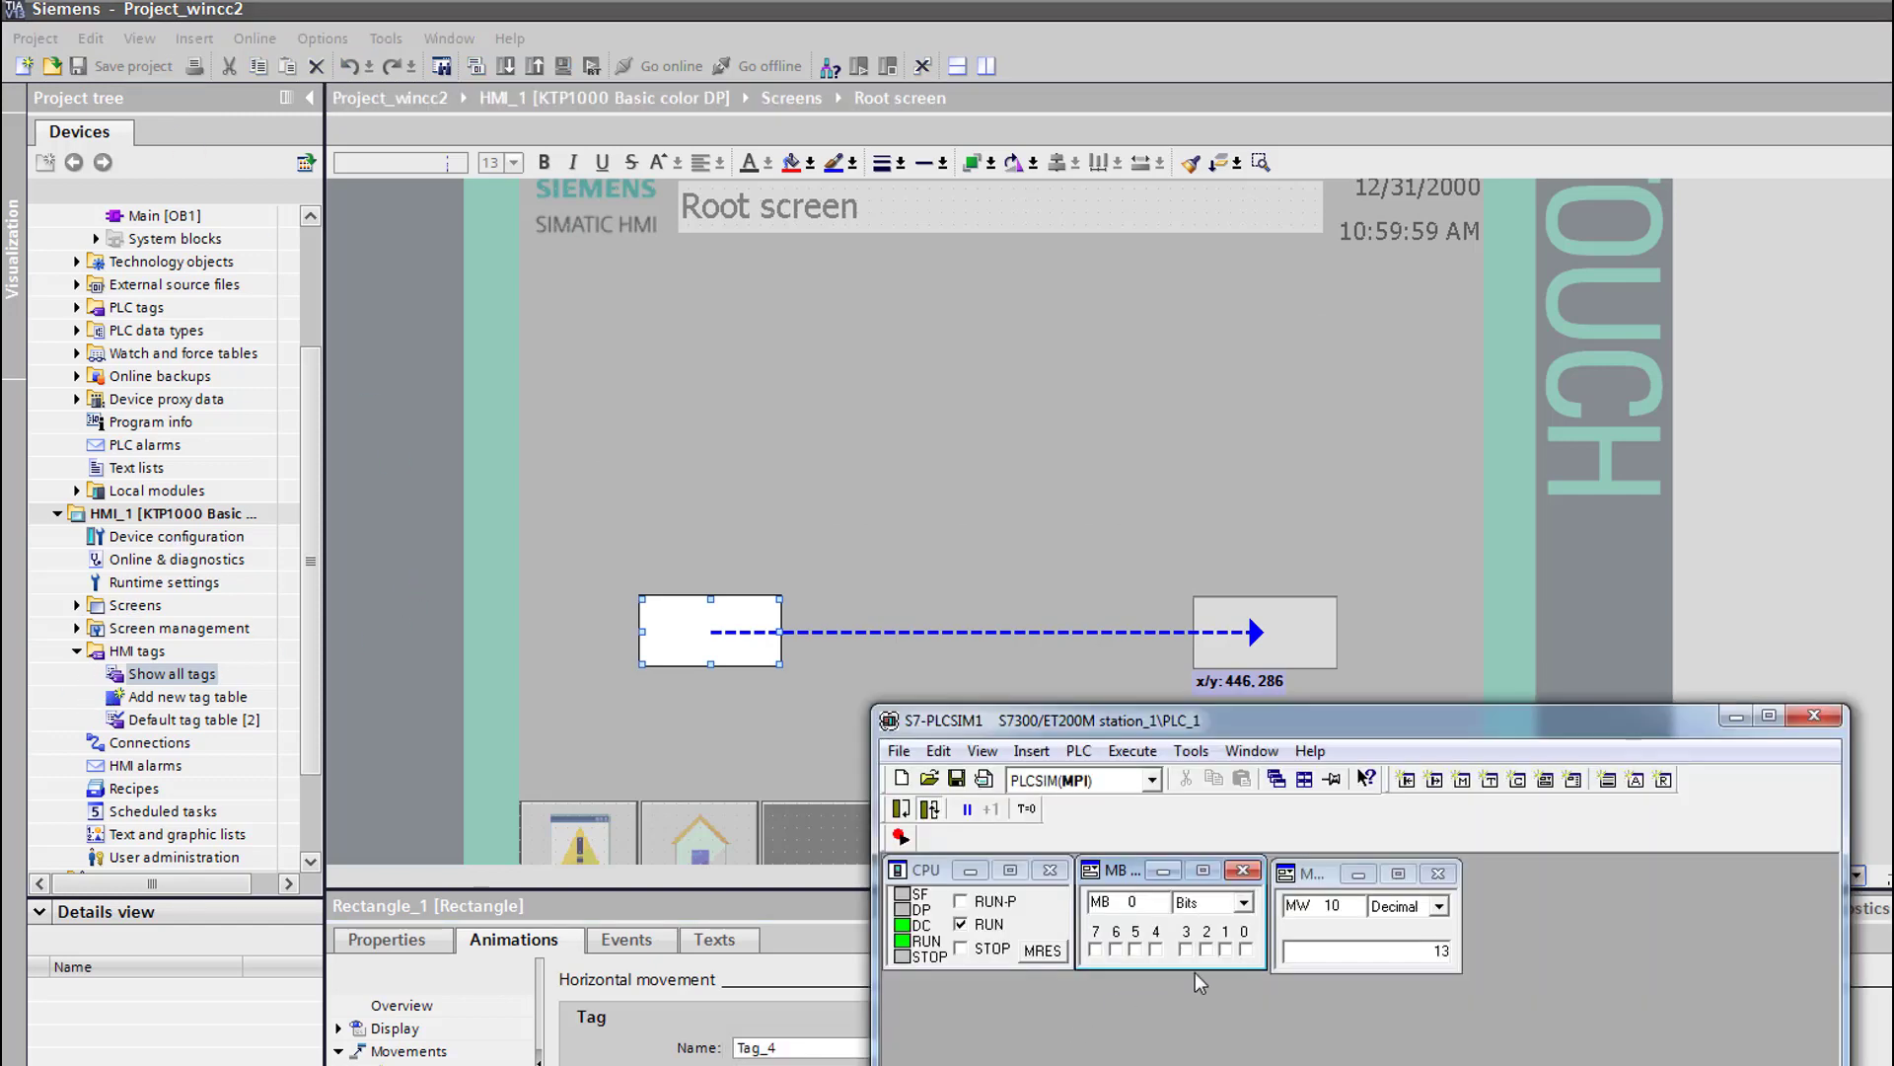
pyautogui.click(1247, 950)
pyautogui.click(167, 513)
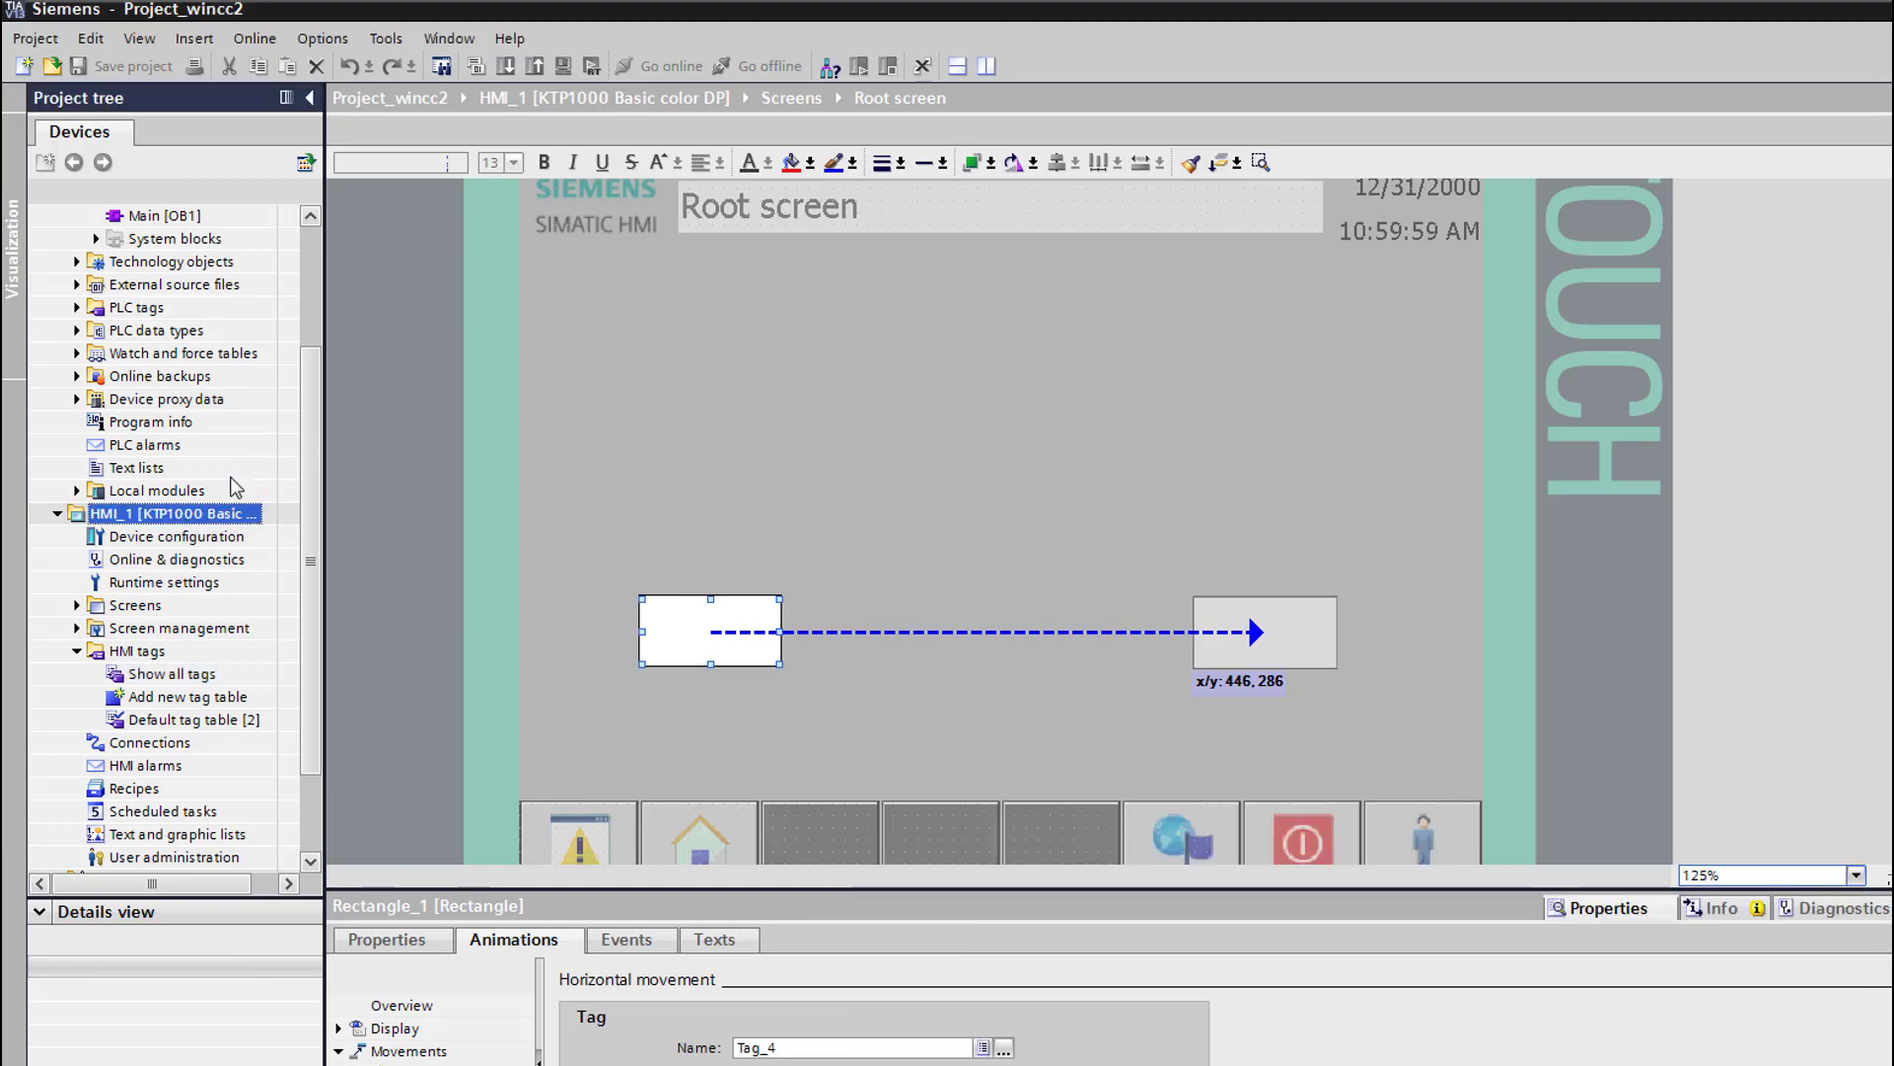
pyautogui.click(561, 67)
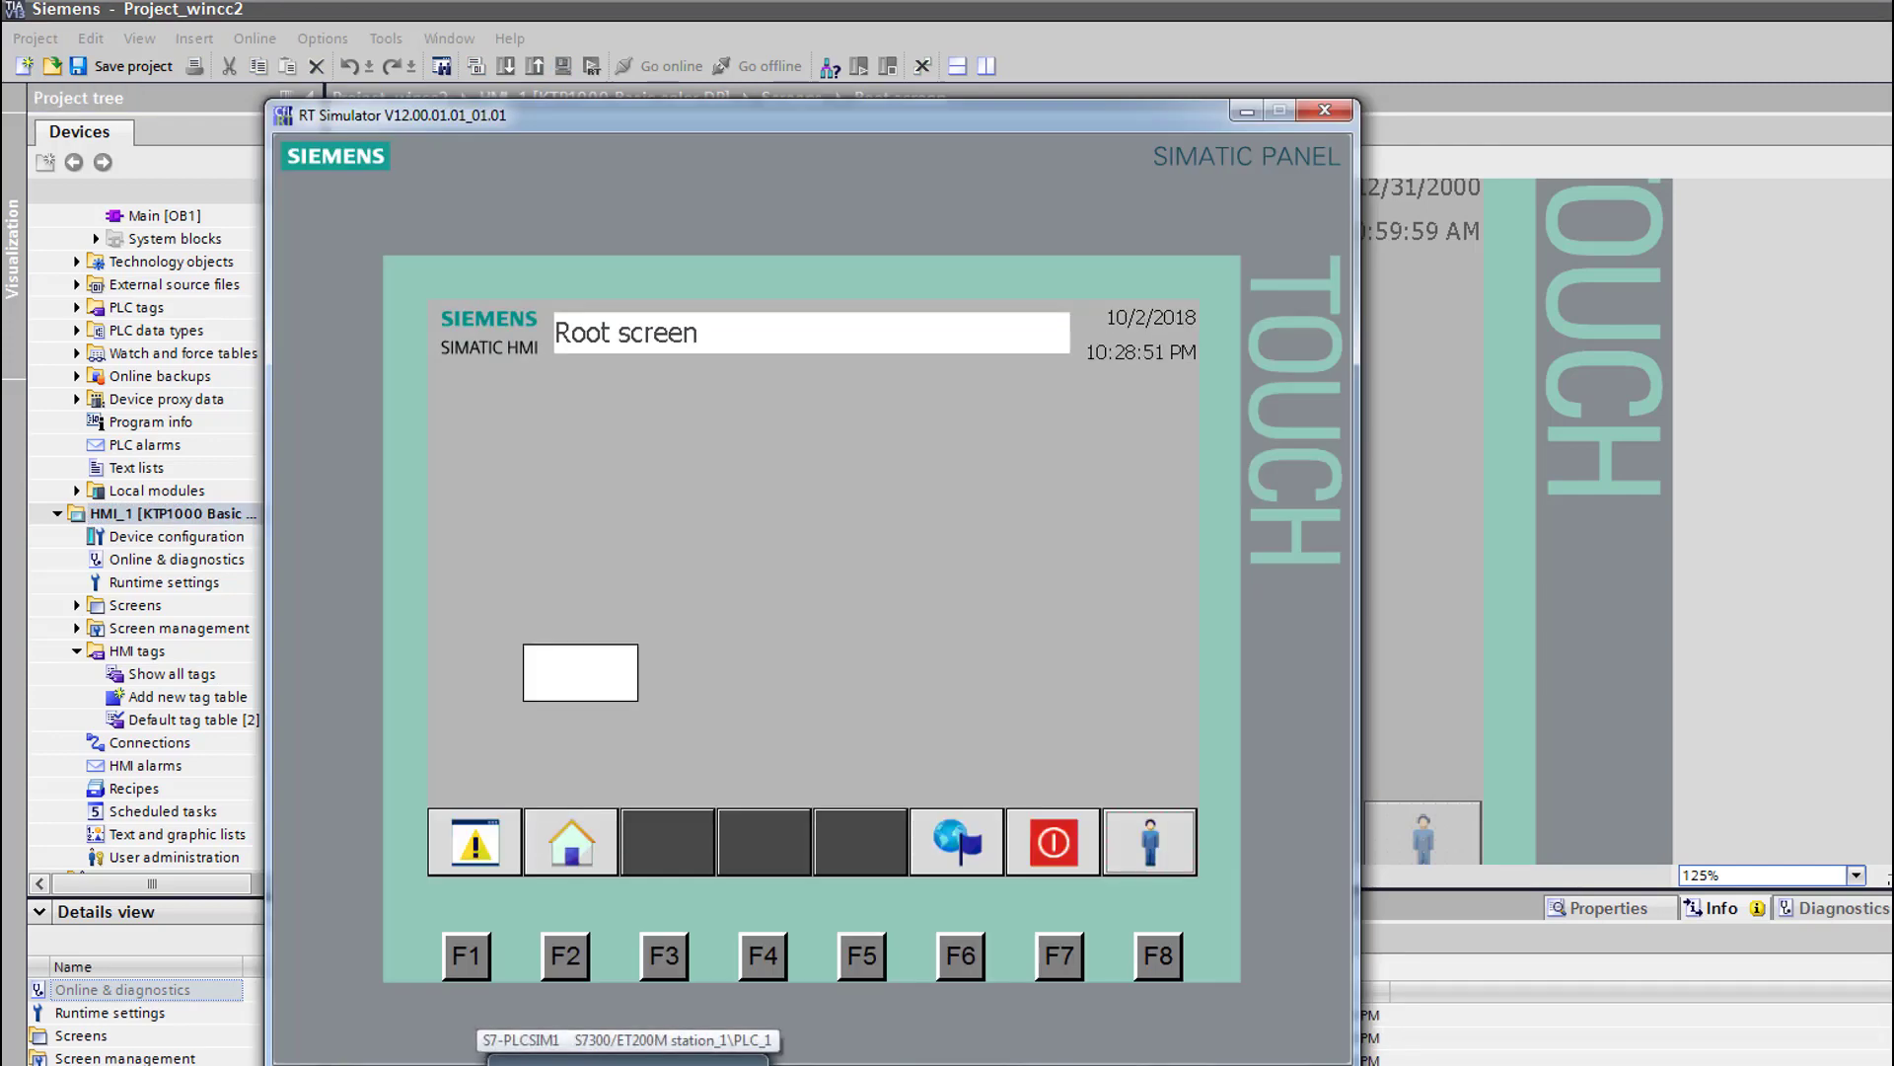
# Test the rectangle's movement by switching M0.0 and resetting with M0.1 in PLCSIM, minimize PLCSIM and close the runtime simulator
pyautogui.click(629, 1065)
pyautogui.click(1246, 949)
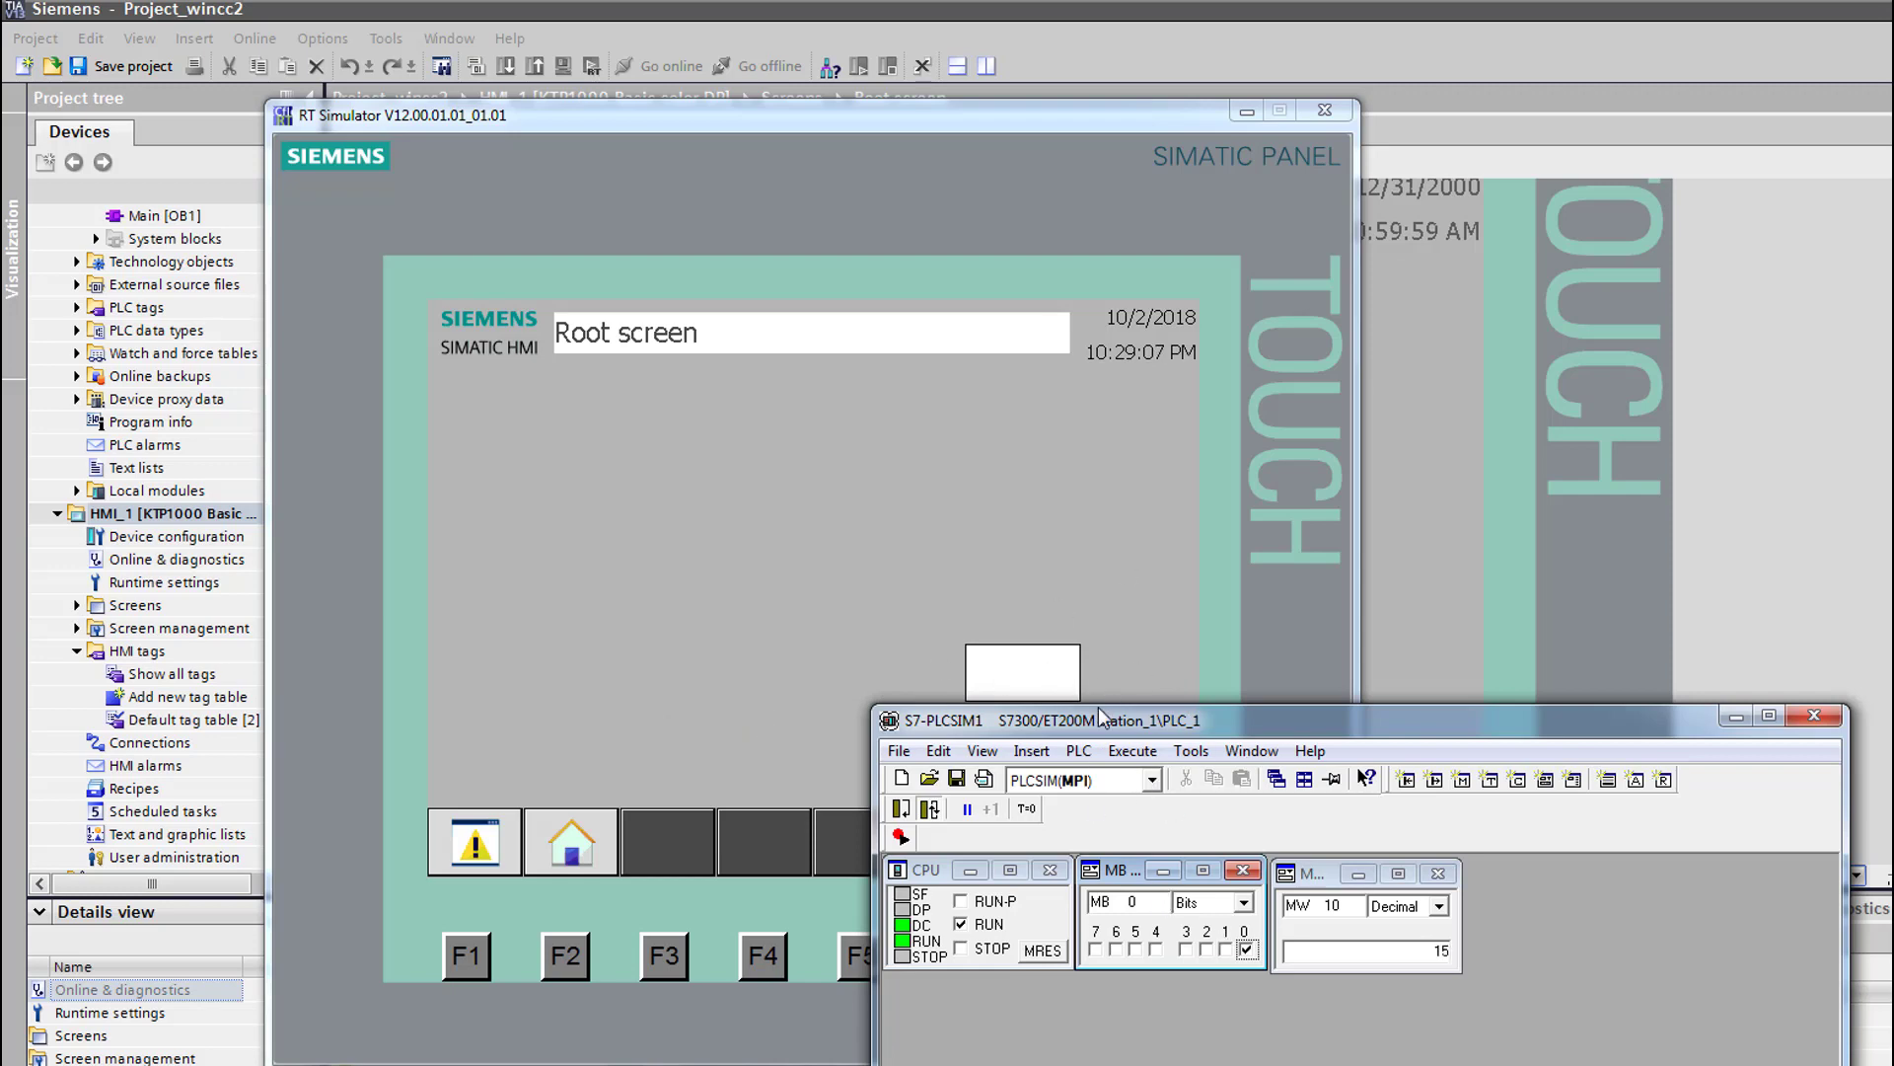
pyautogui.click(1247, 949)
pyautogui.click(1227, 950)
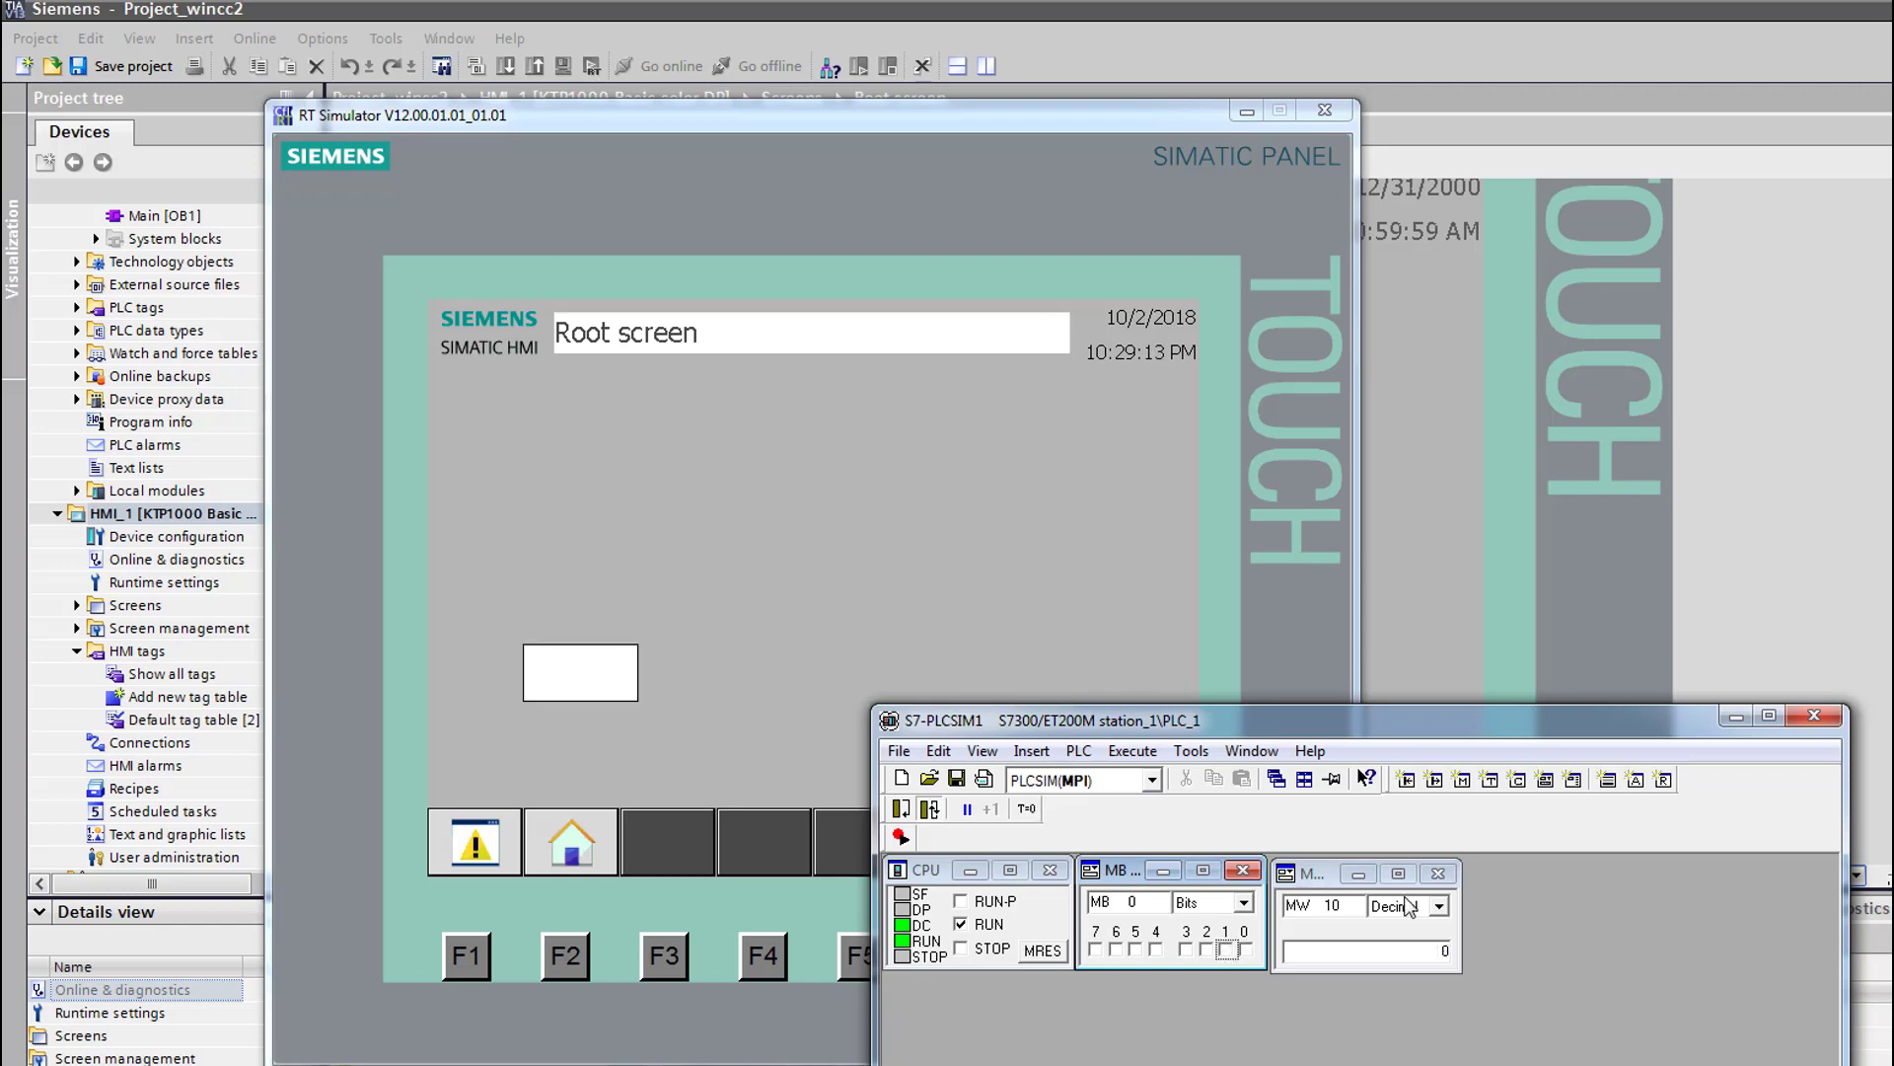
pyautogui.click(1736, 716)
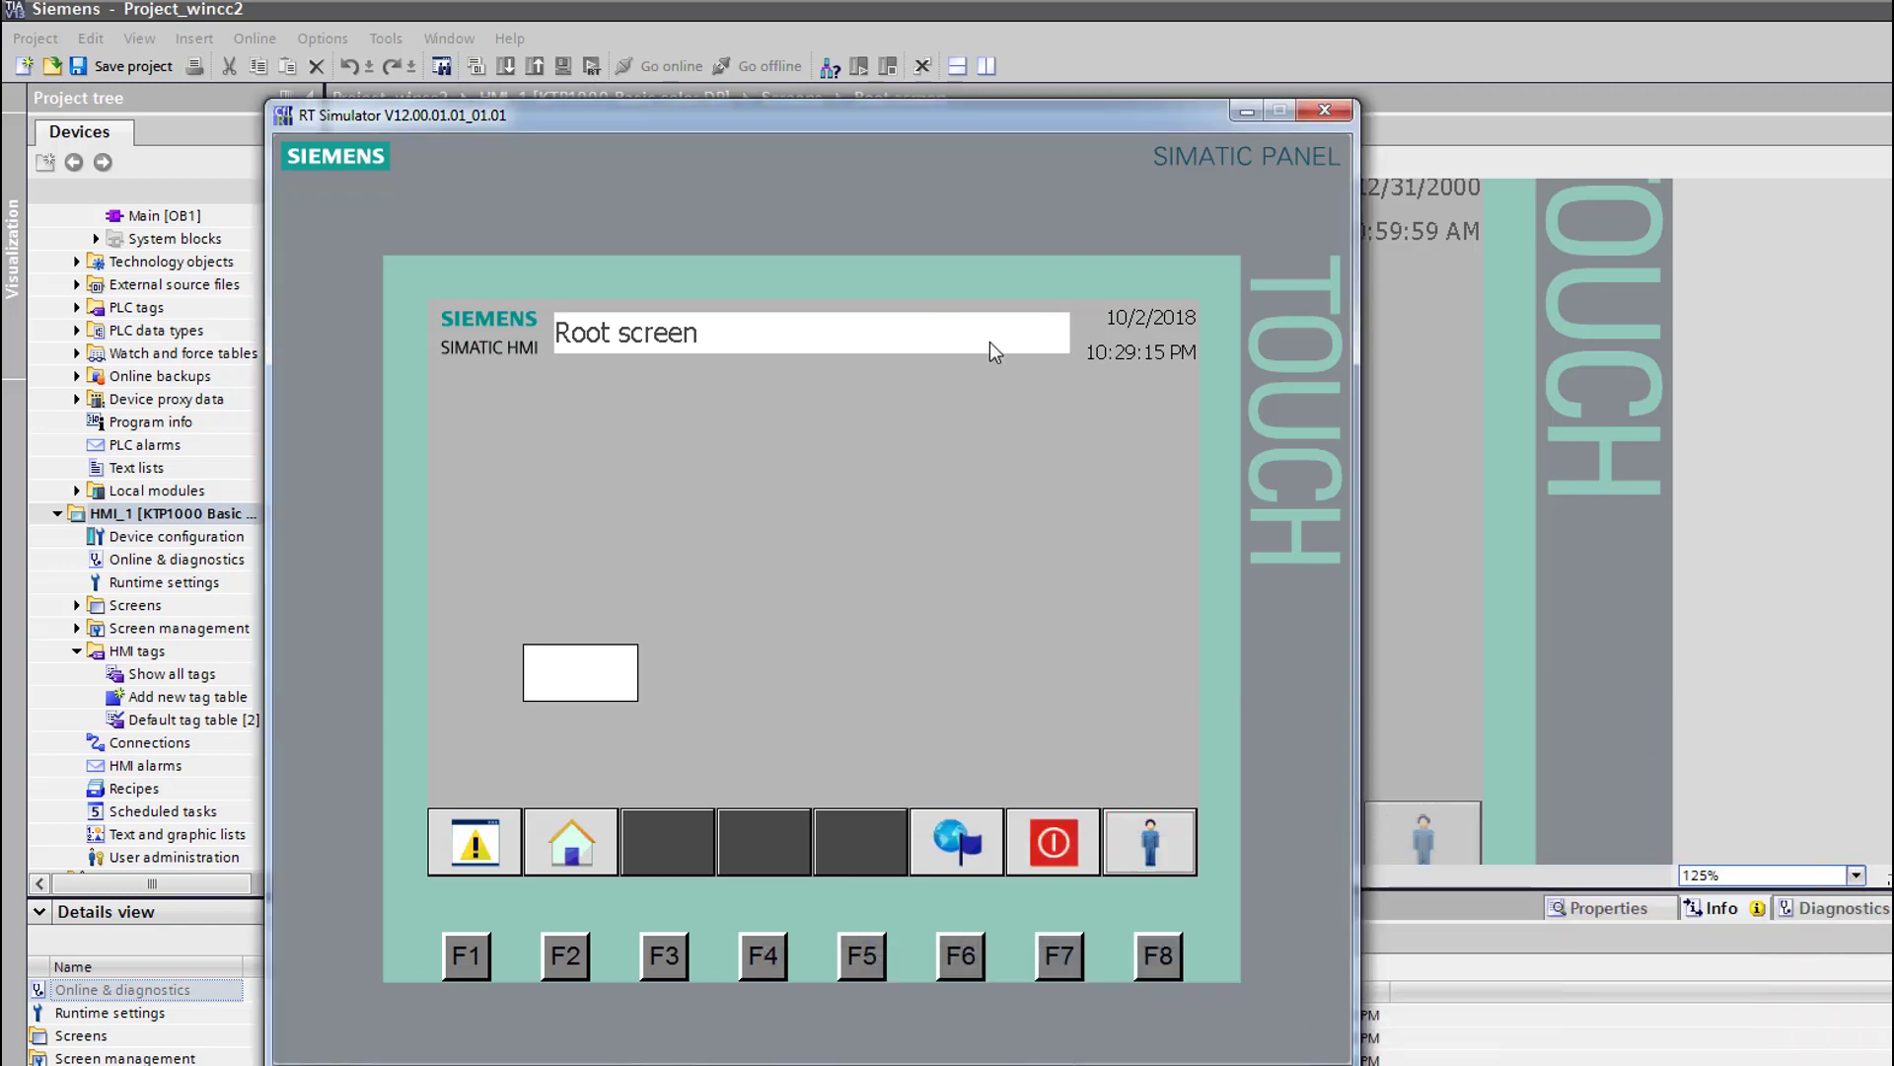
pyautogui.click(1337, 114)
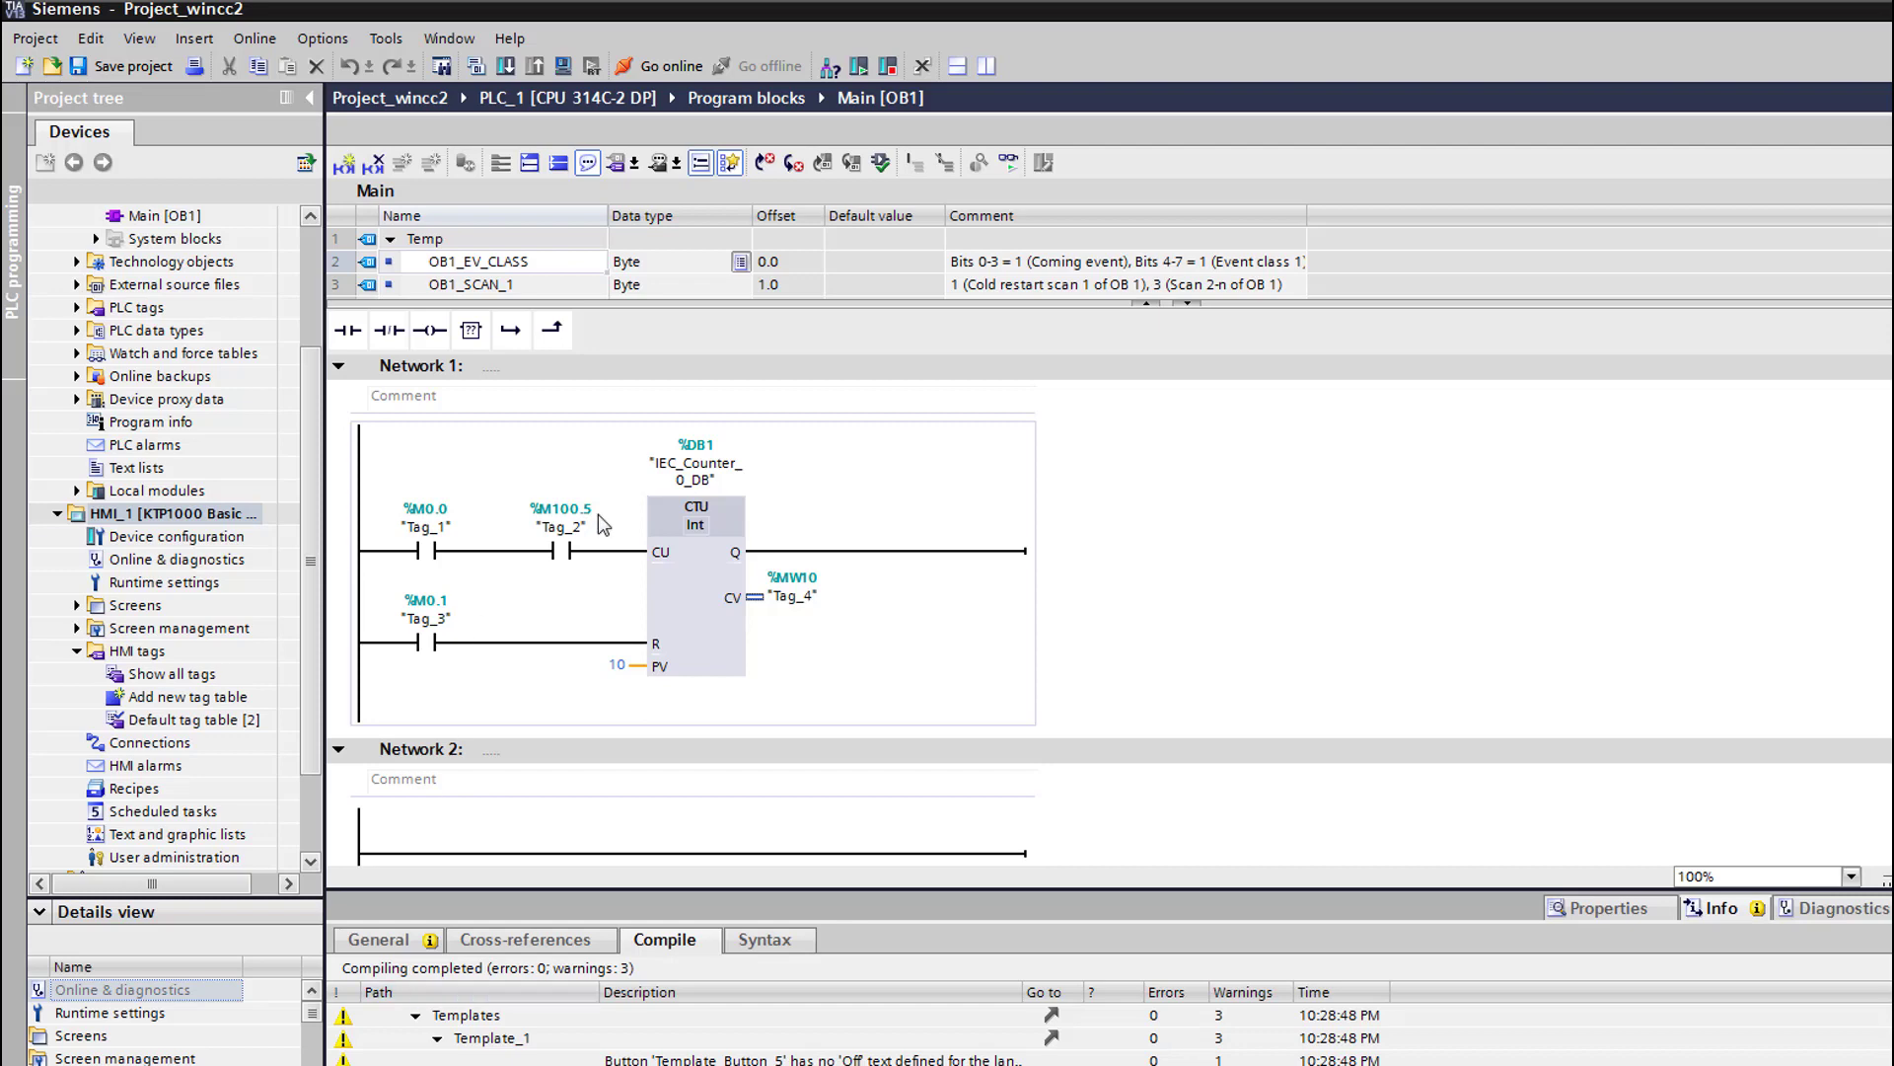
# Change the clock contact before the counter's CU input in Main [OB1] to M100.3 and save the project
pyautogui.click(578, 549)
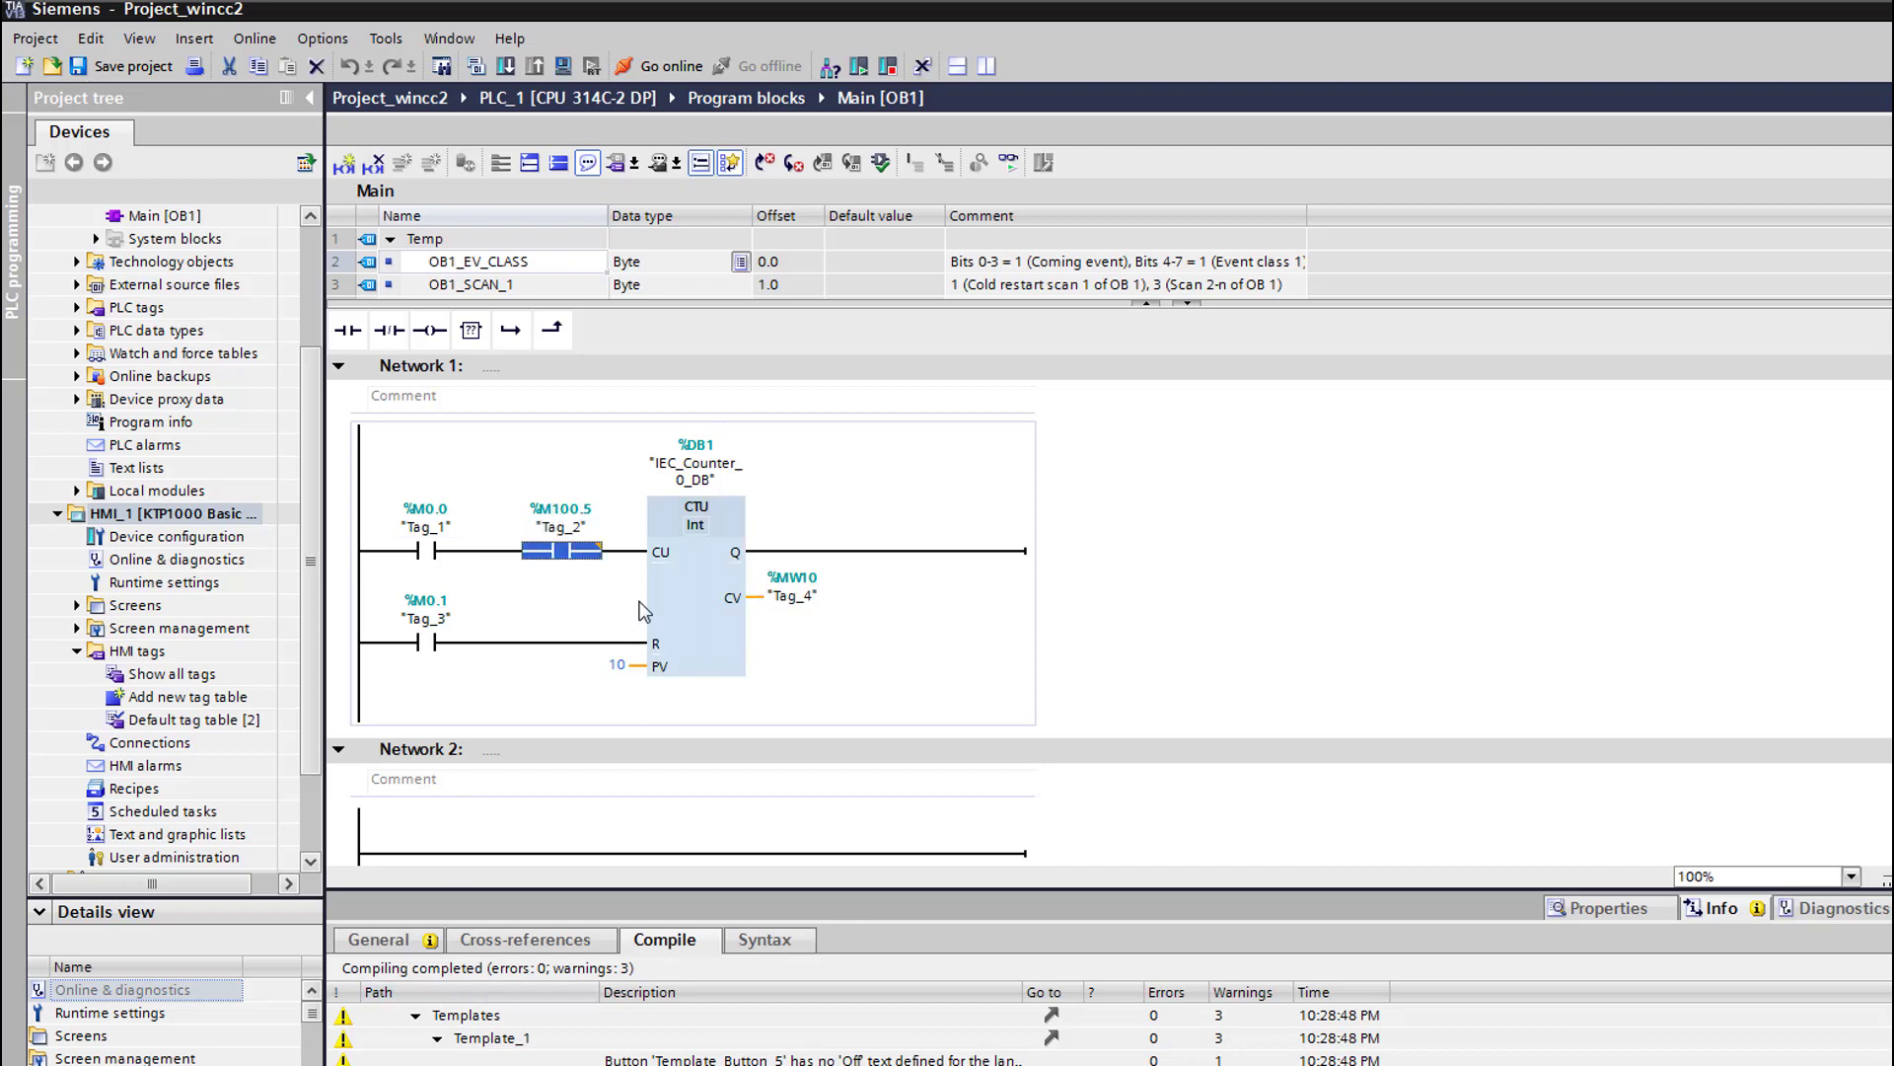
pyautogui.click(562, 526)
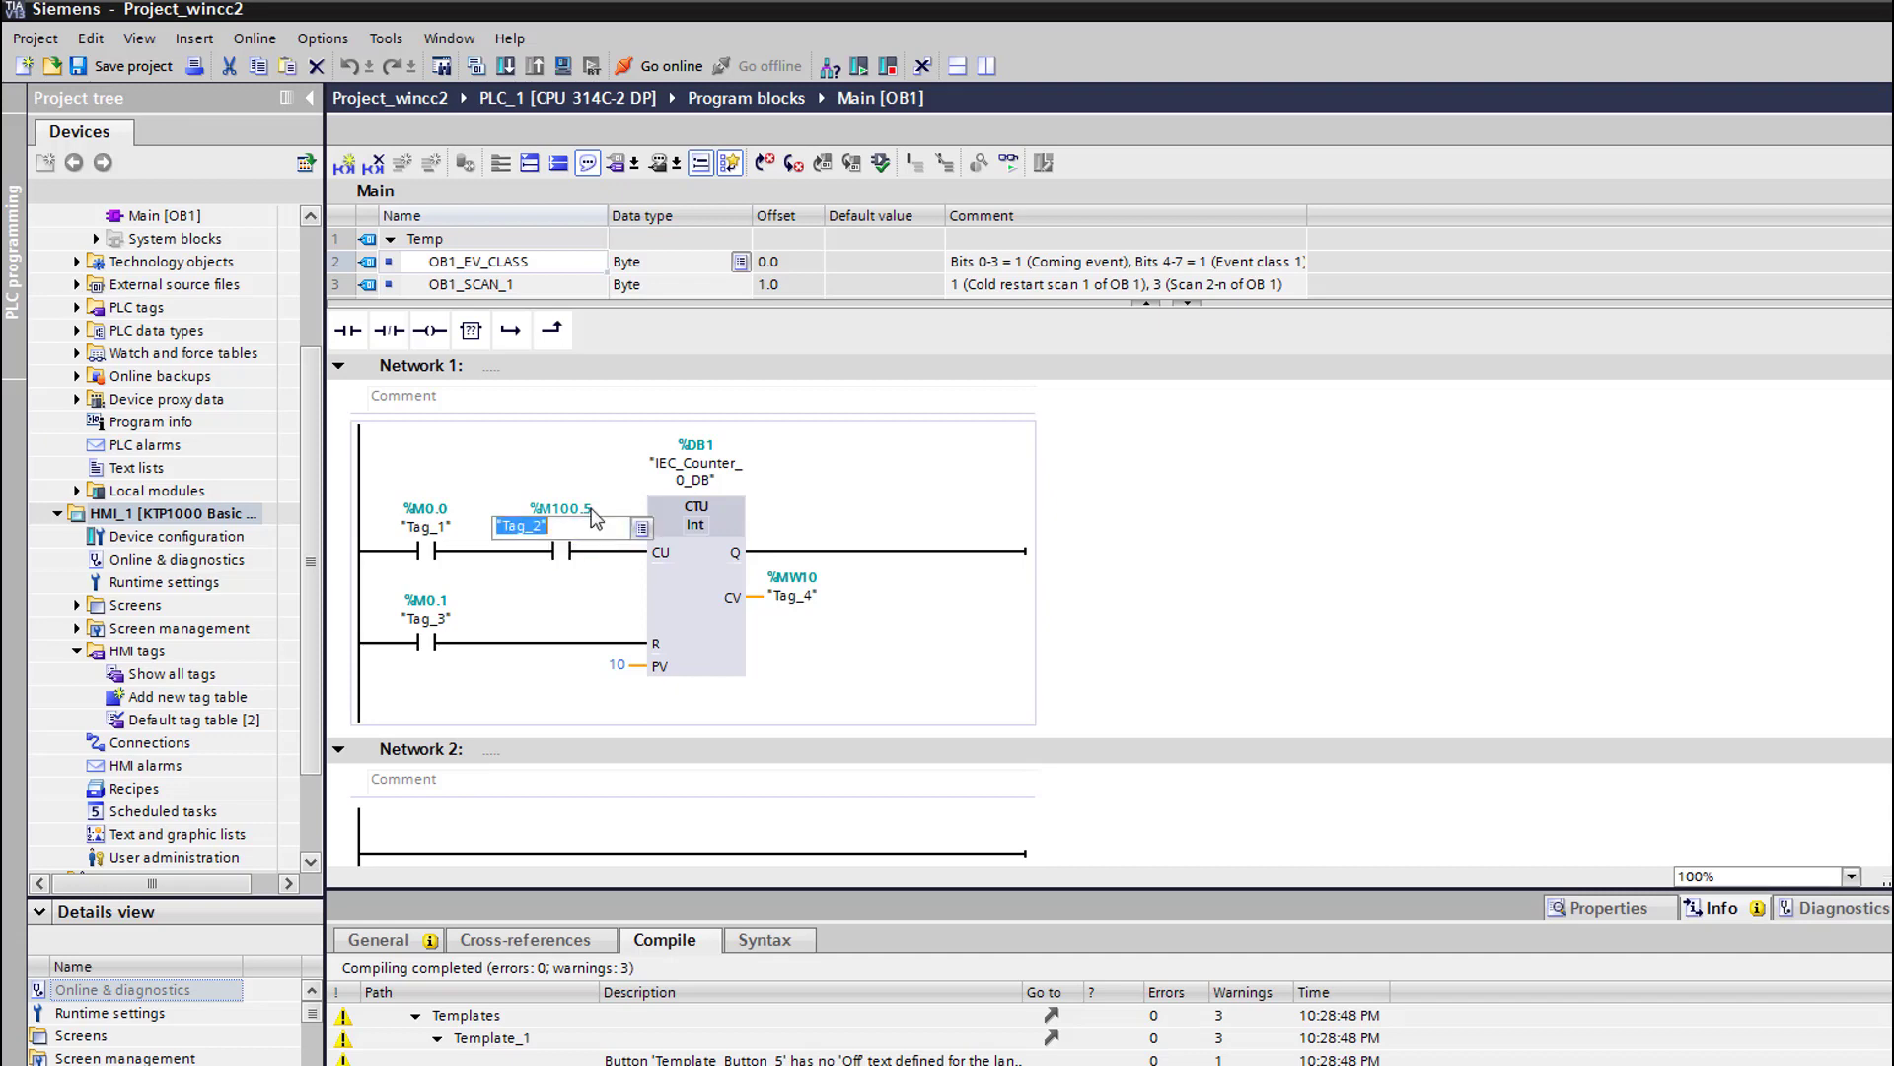
pyautogui.write('M100')
pyautogui.write('.3')
pyautogui.press('Return')
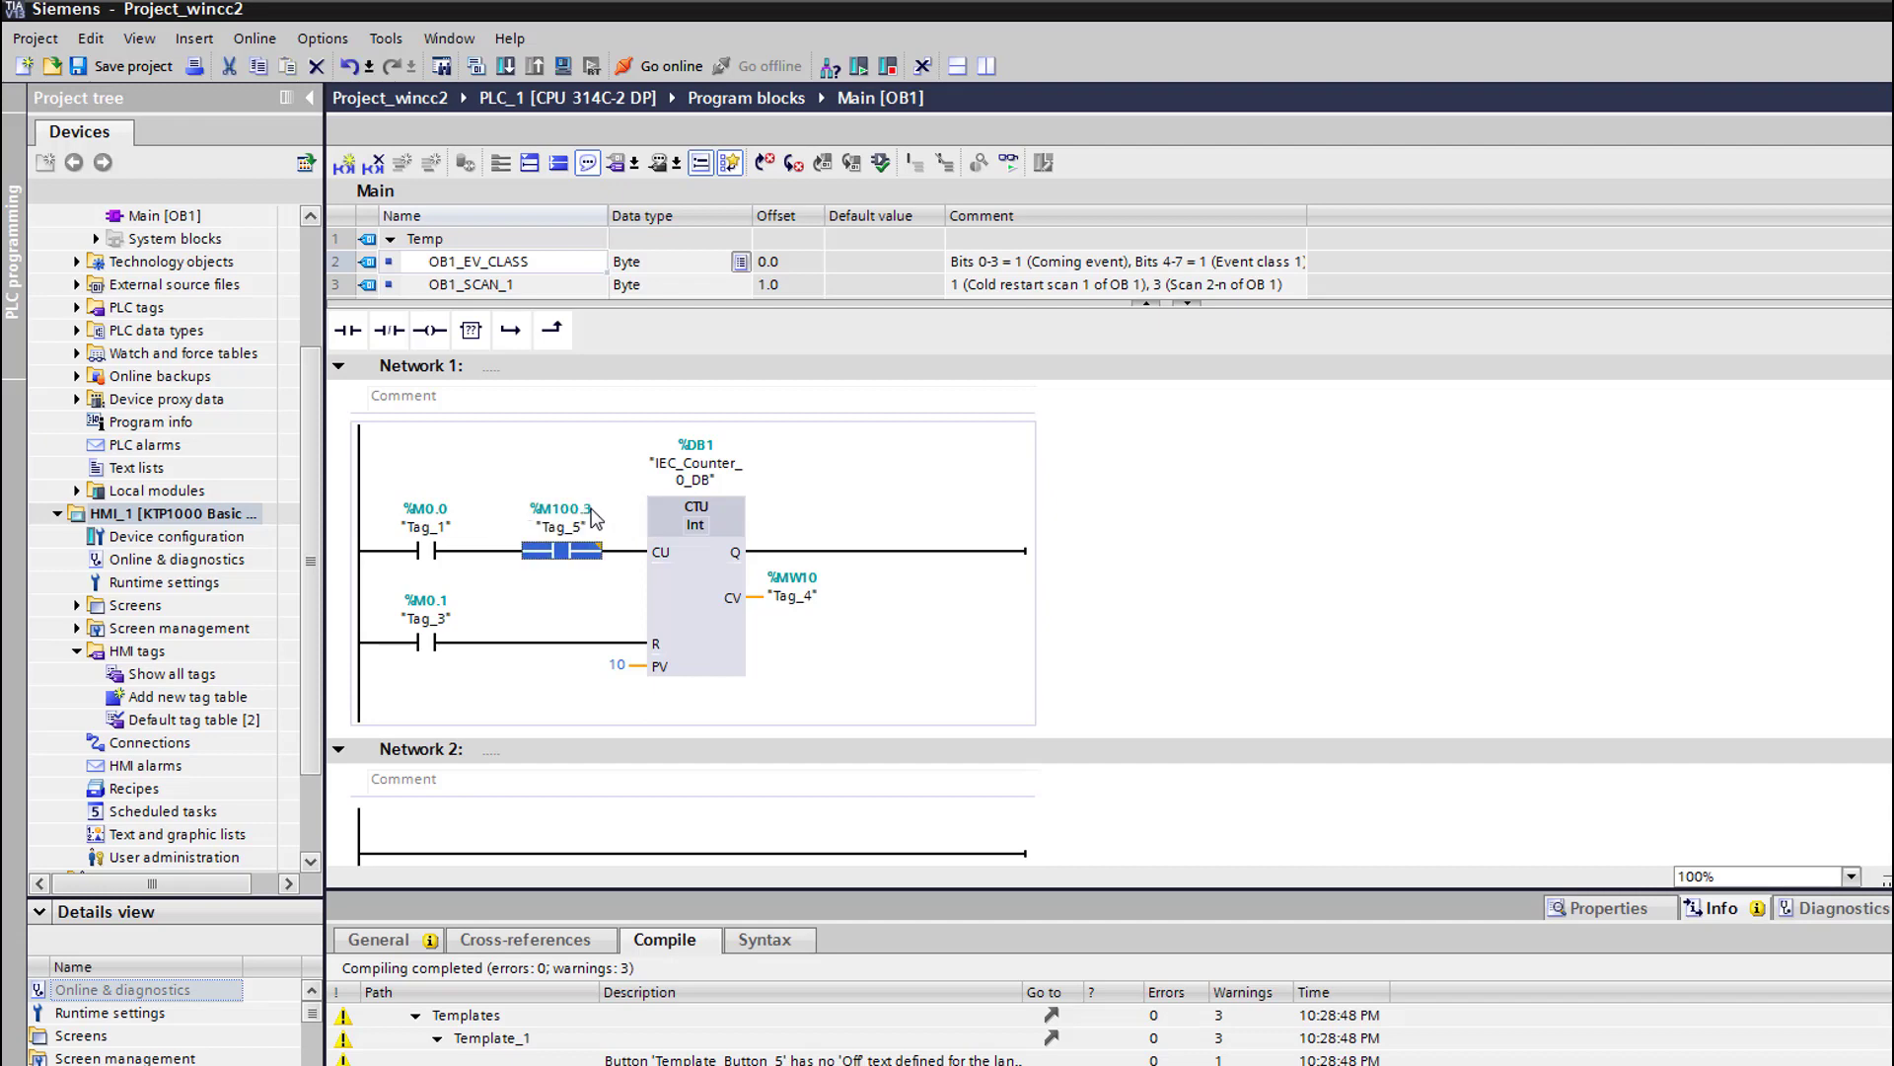
pyautogui.click(128, 73)
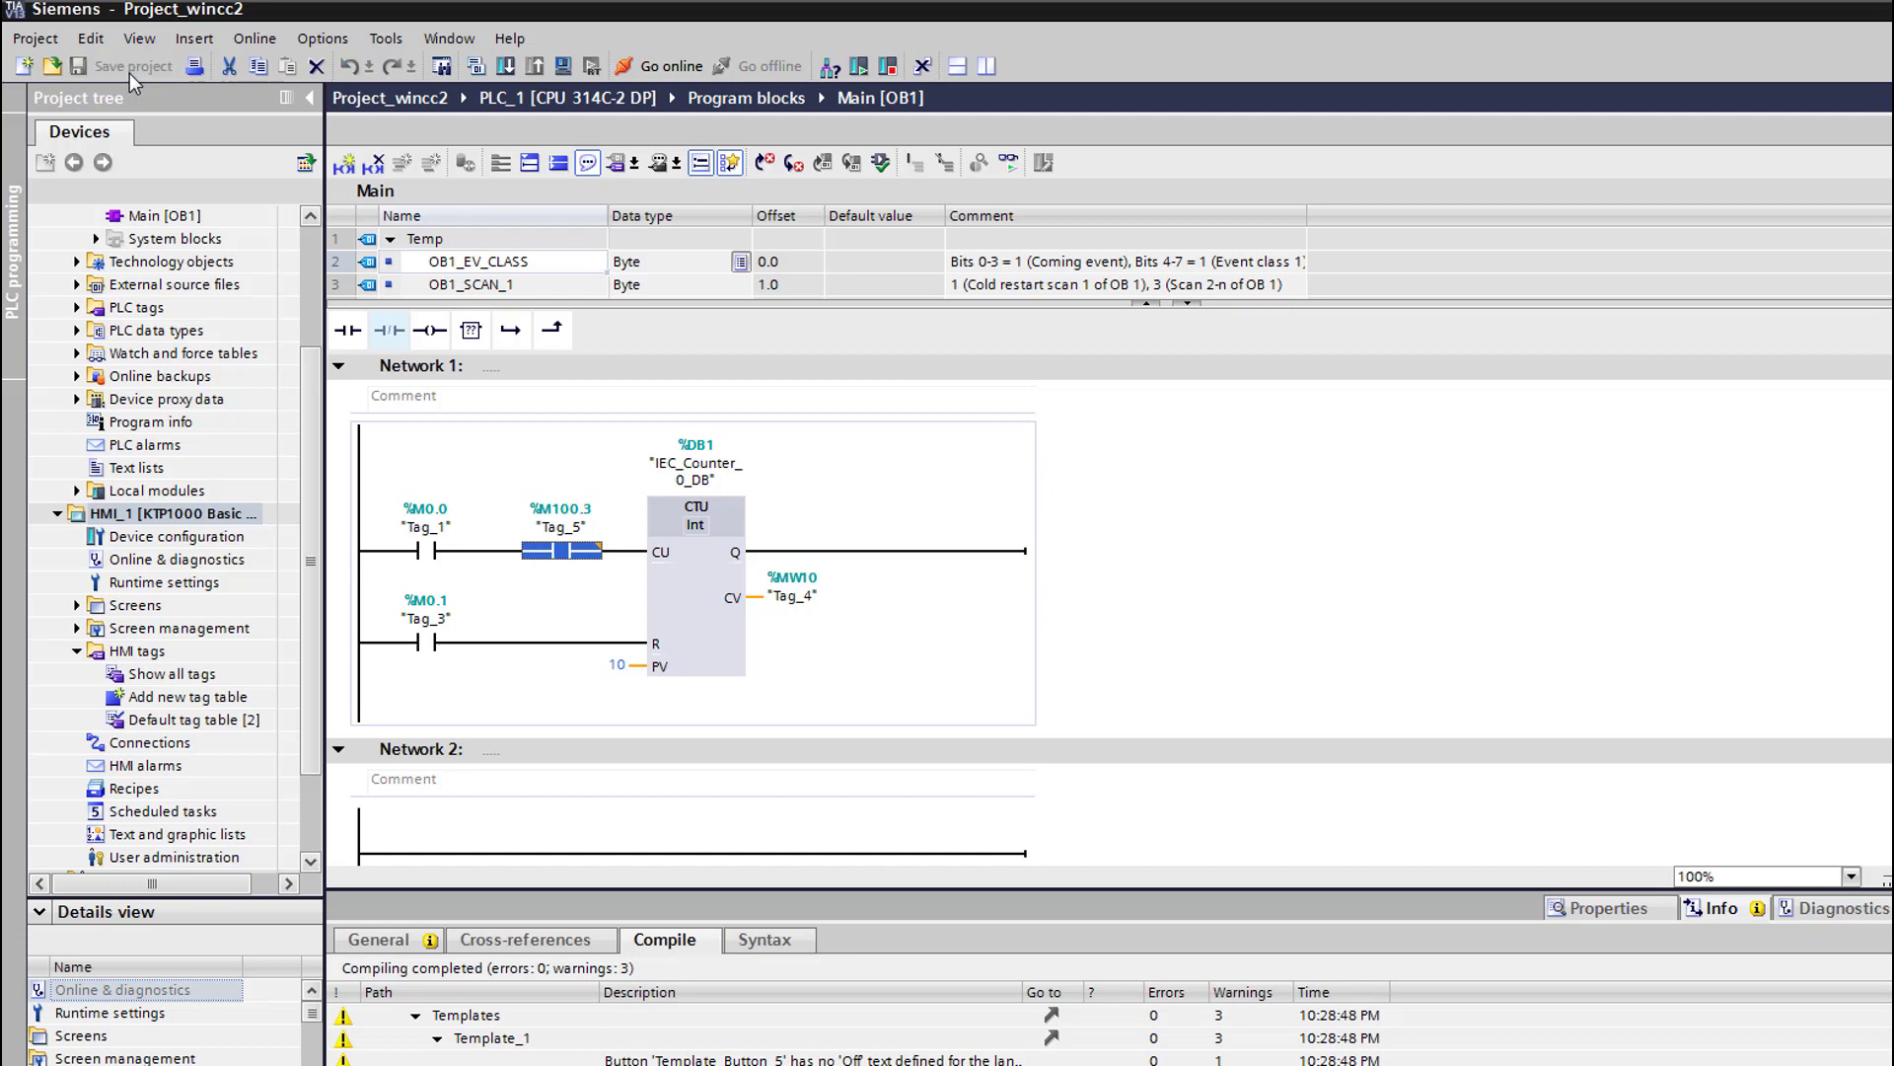
# Download the modified PLC_1 program to the simulated PLC
pyautogui.click(144, 520)
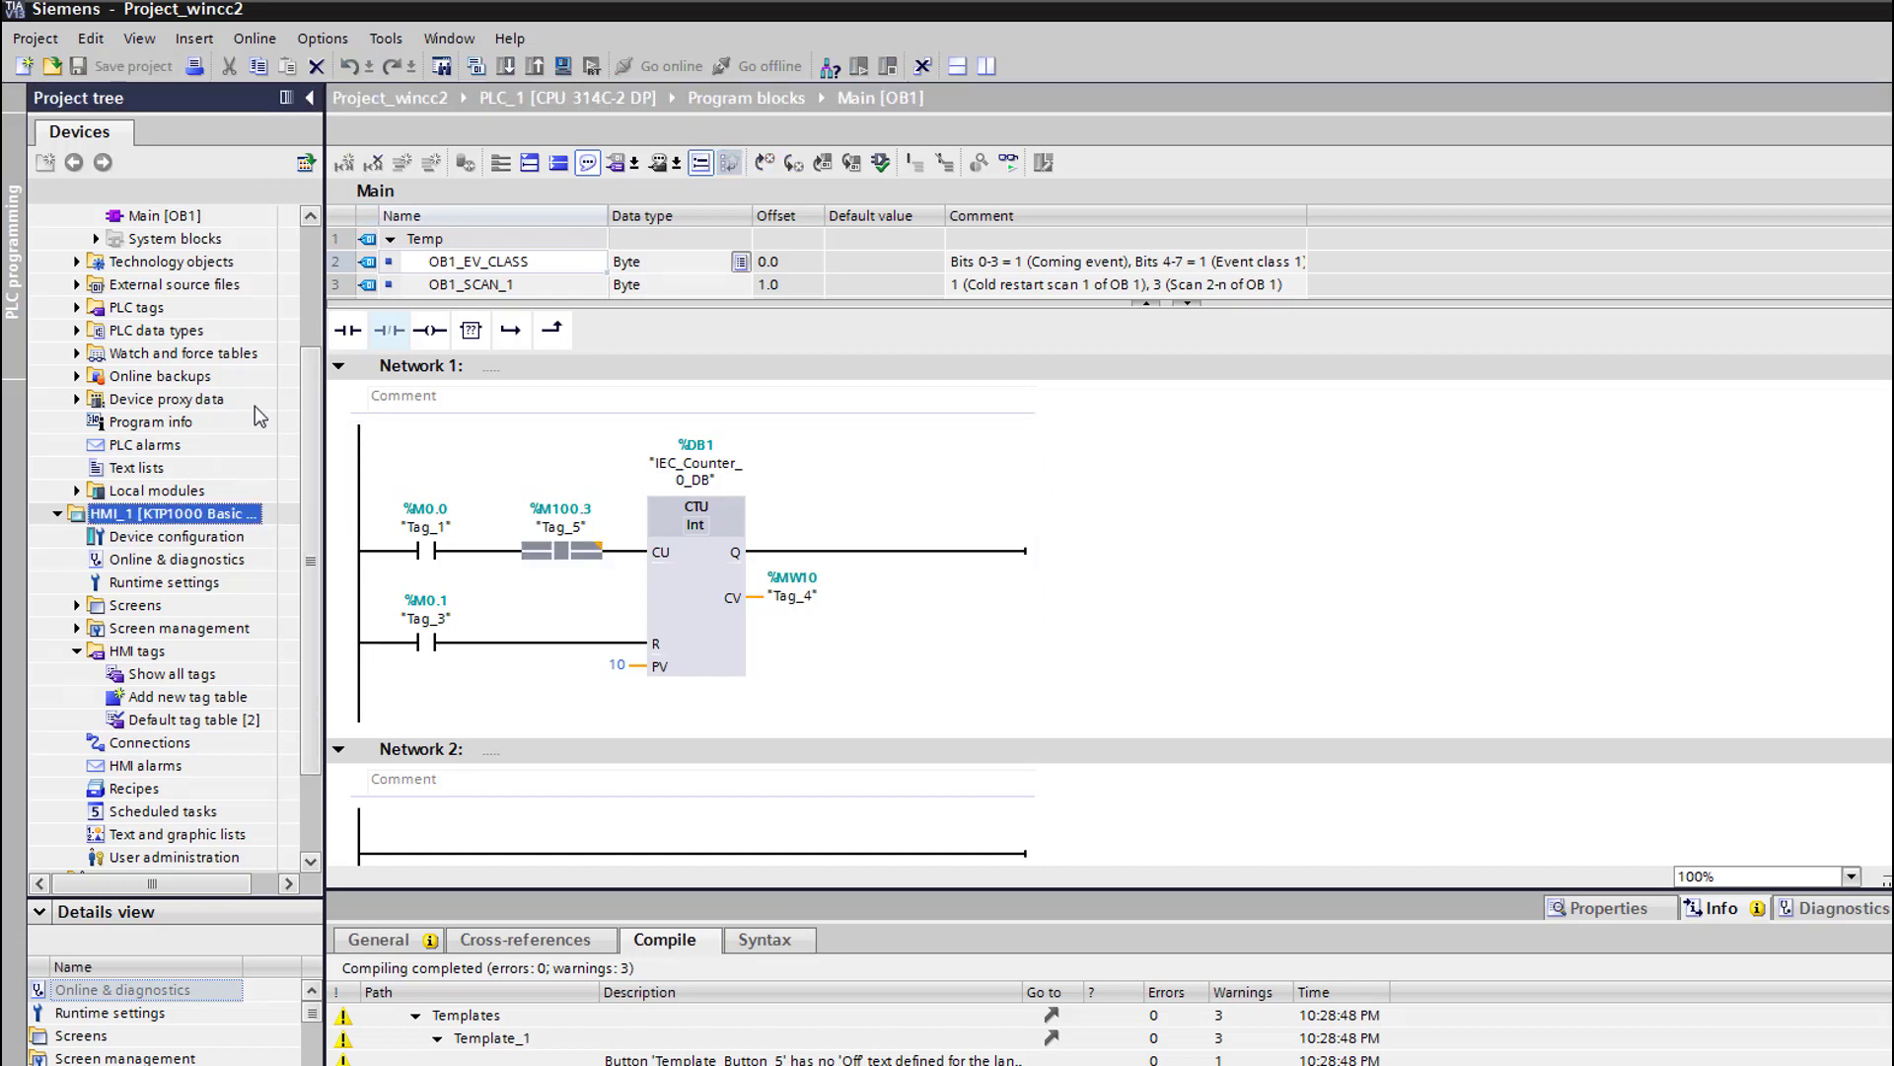
pyautogui.scroll(3, 310, 392)
pyautogui.click(215, 289)
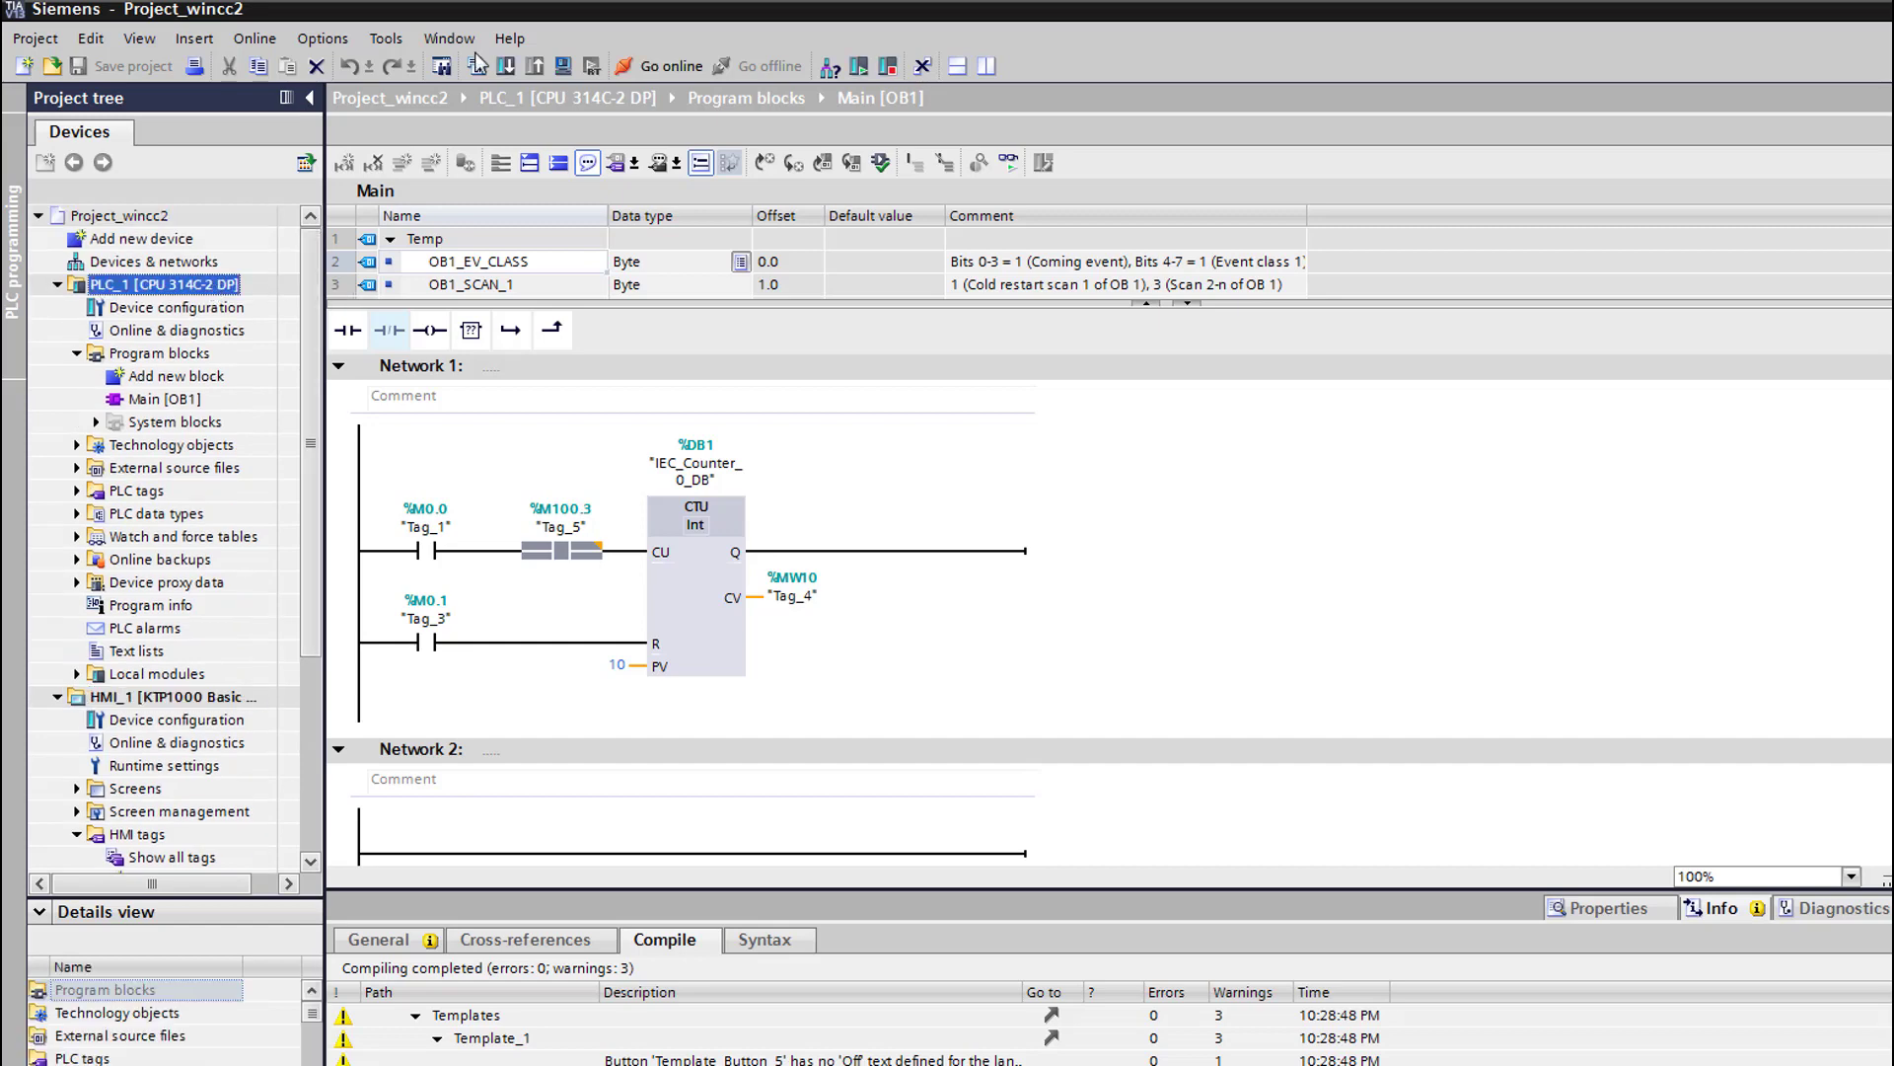
pyautogui.click(504, 67)
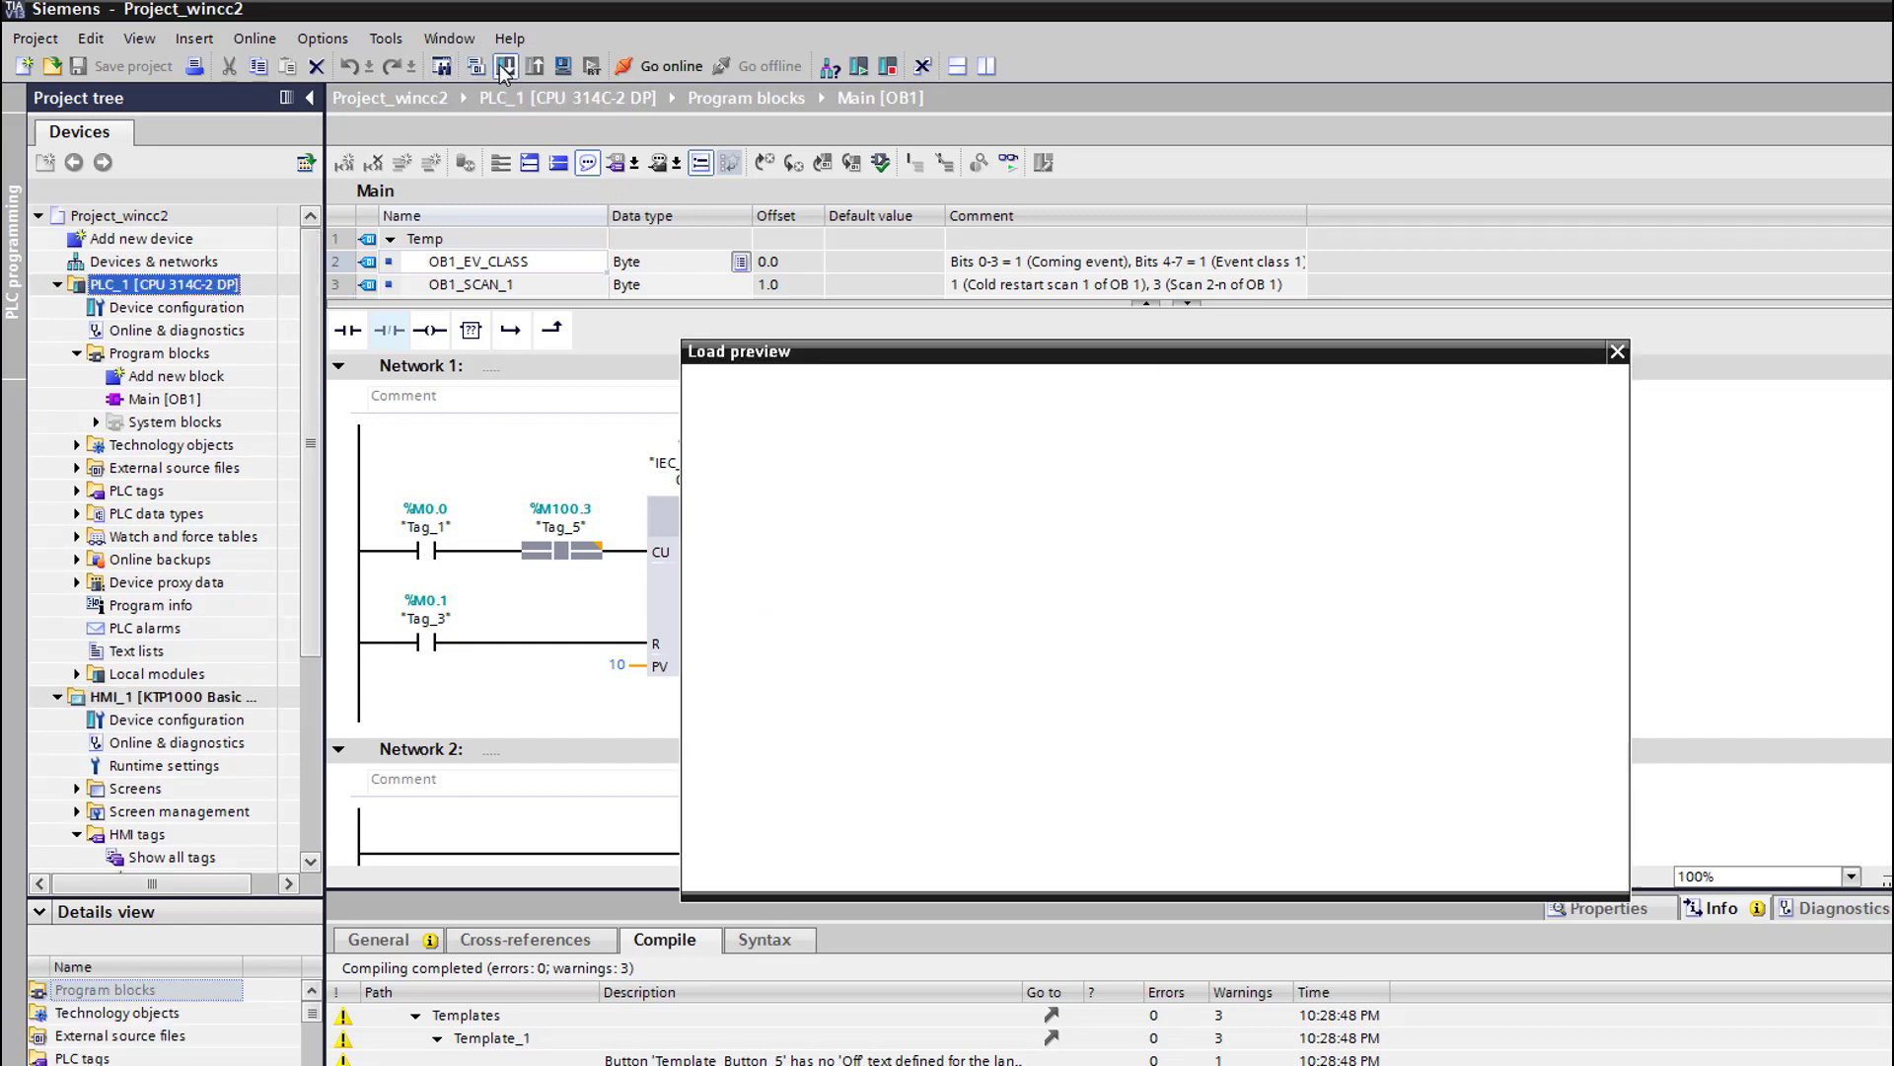
pyautogui.click(1443, 866)
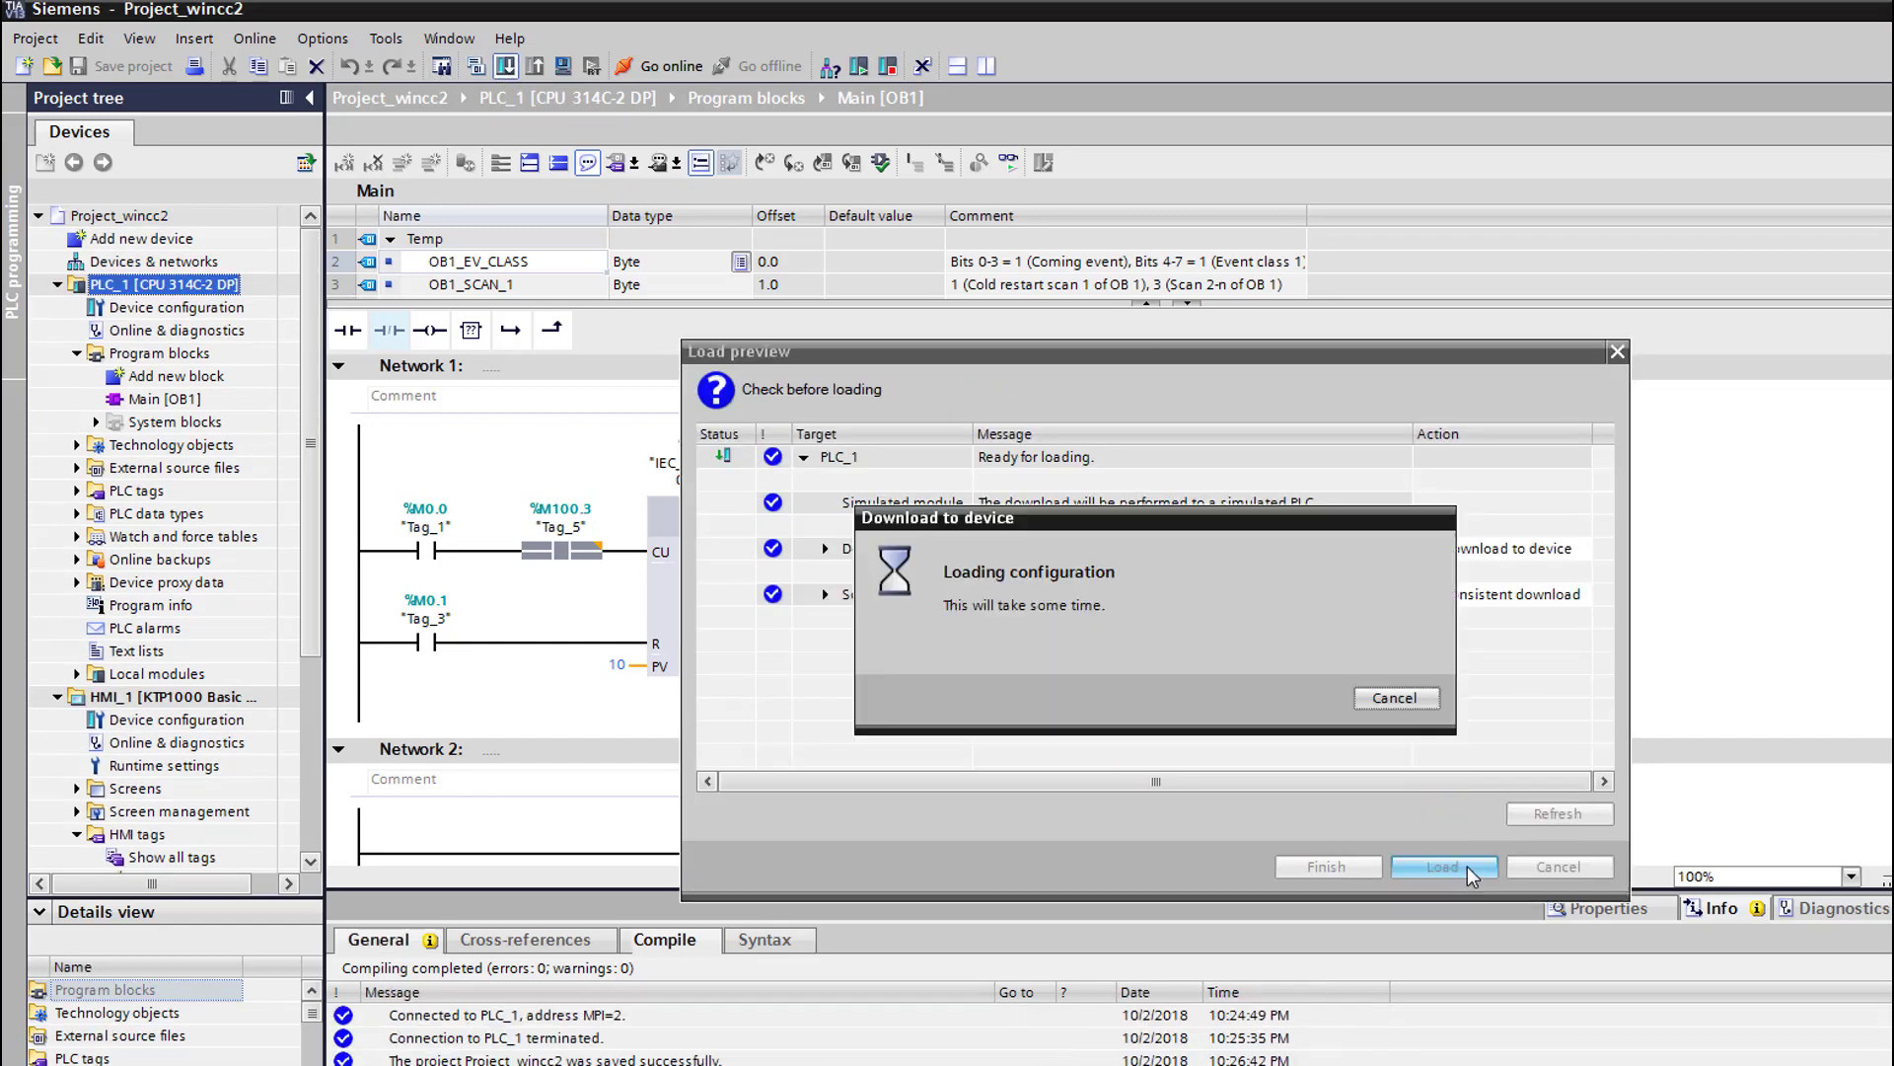
# Set the tag range of the root screen rectangle's horizontal movement to 0–50 and save the project
pyautogui.scroll(-4, 247, 553)
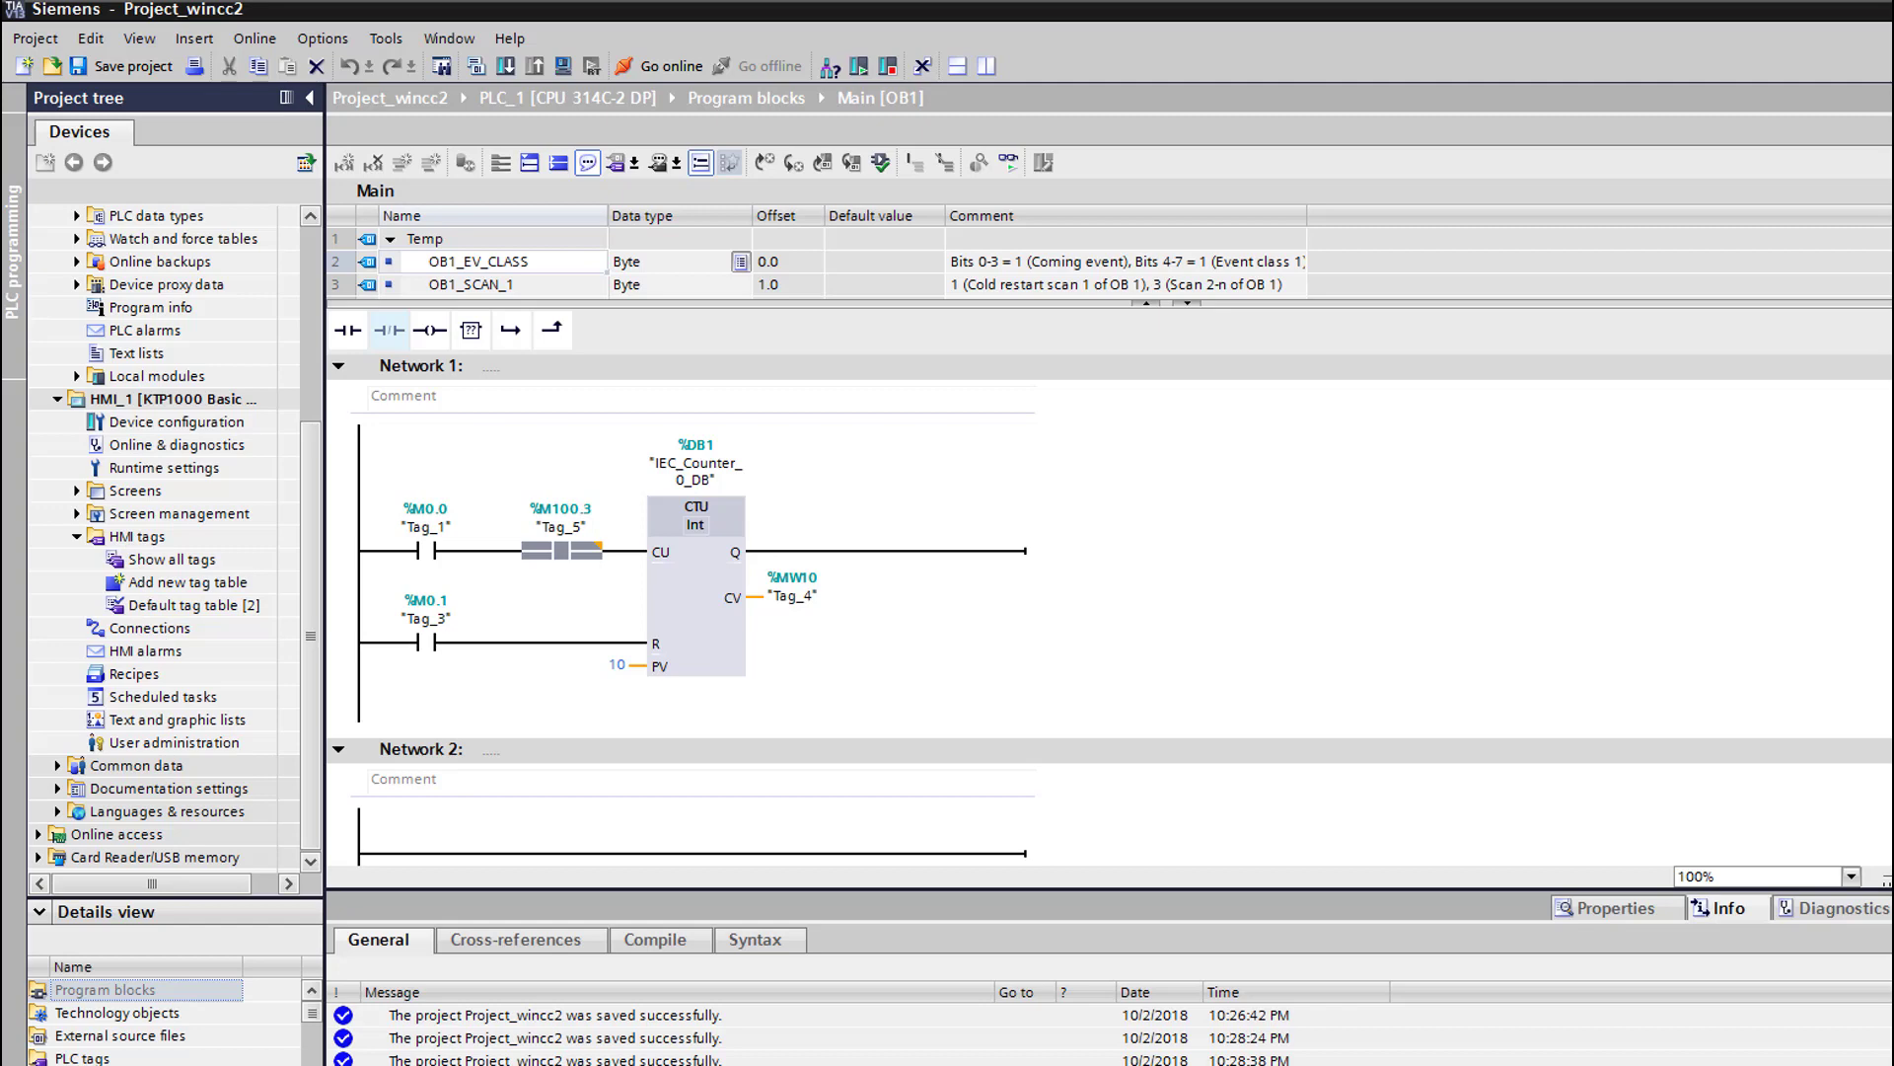
pyautogui.click(612, 1064)
pyautogui.click(1616, 908)
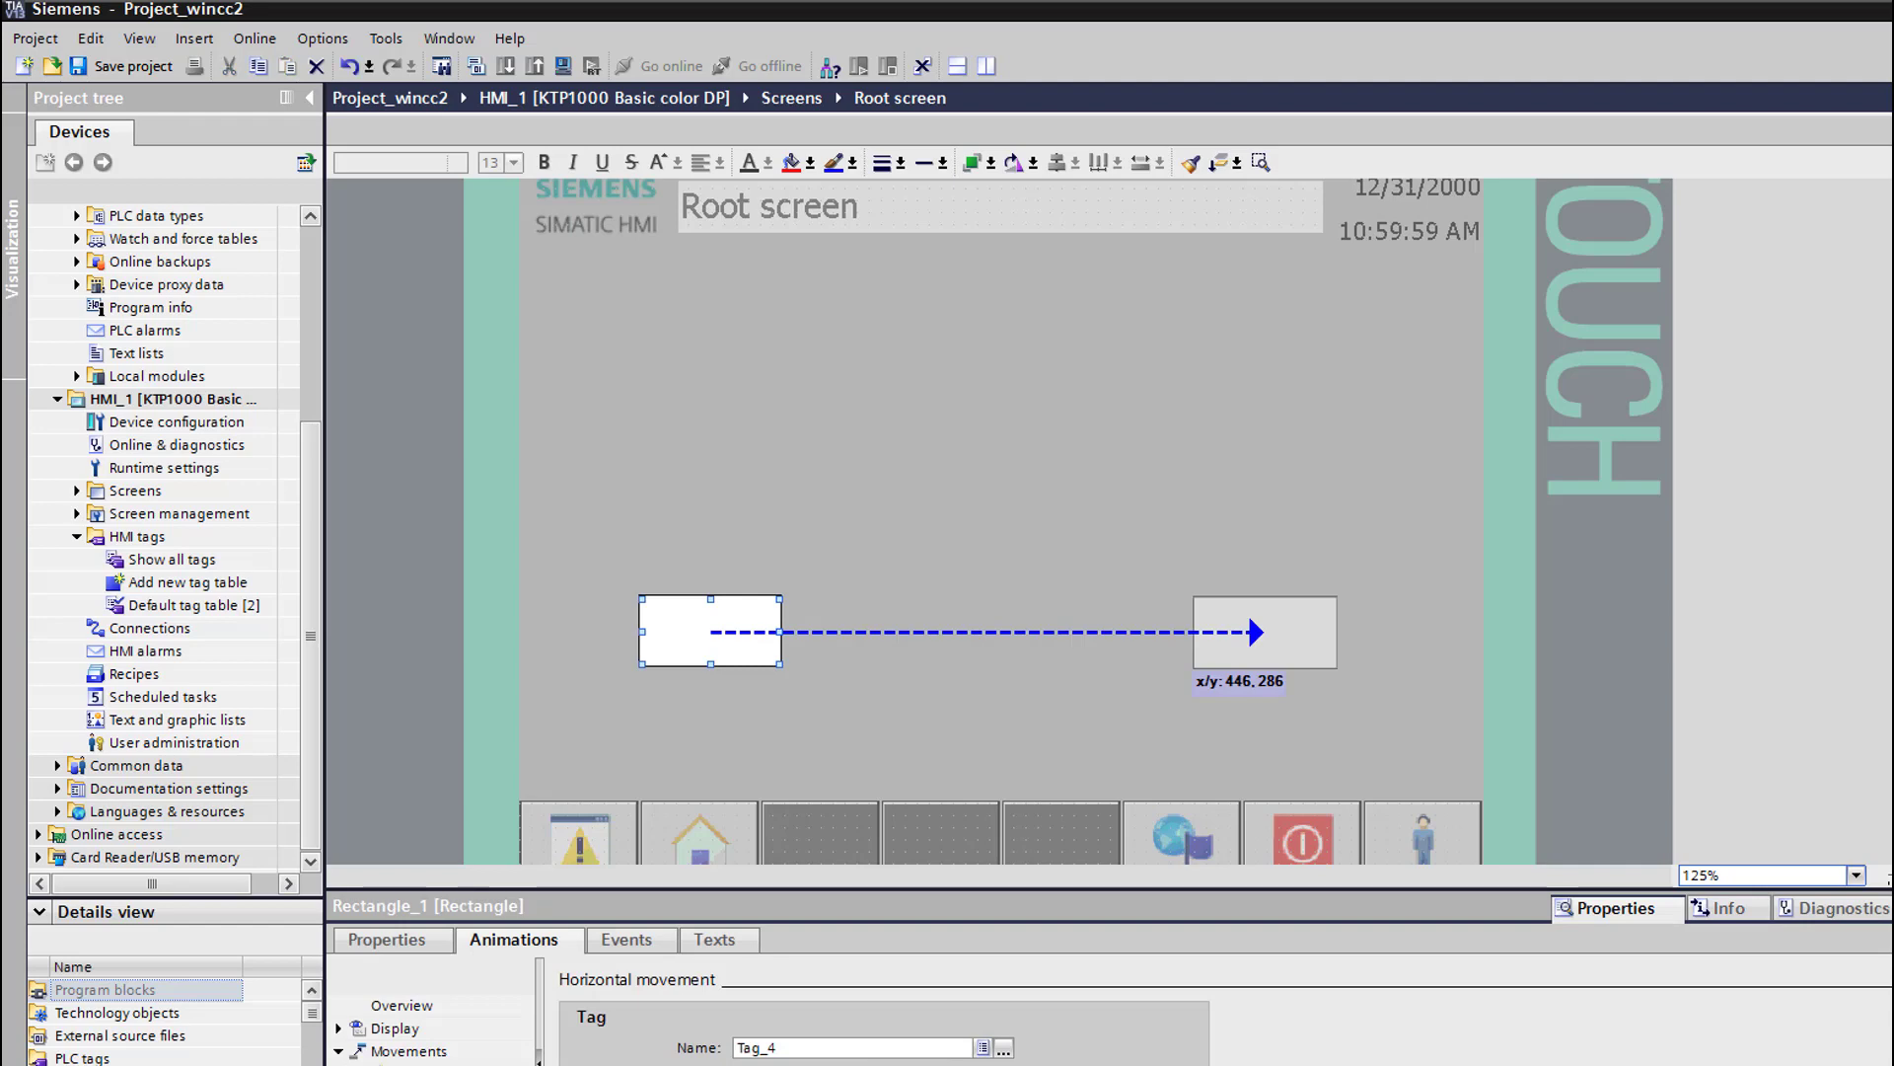
pyautogui.click(96, 67)
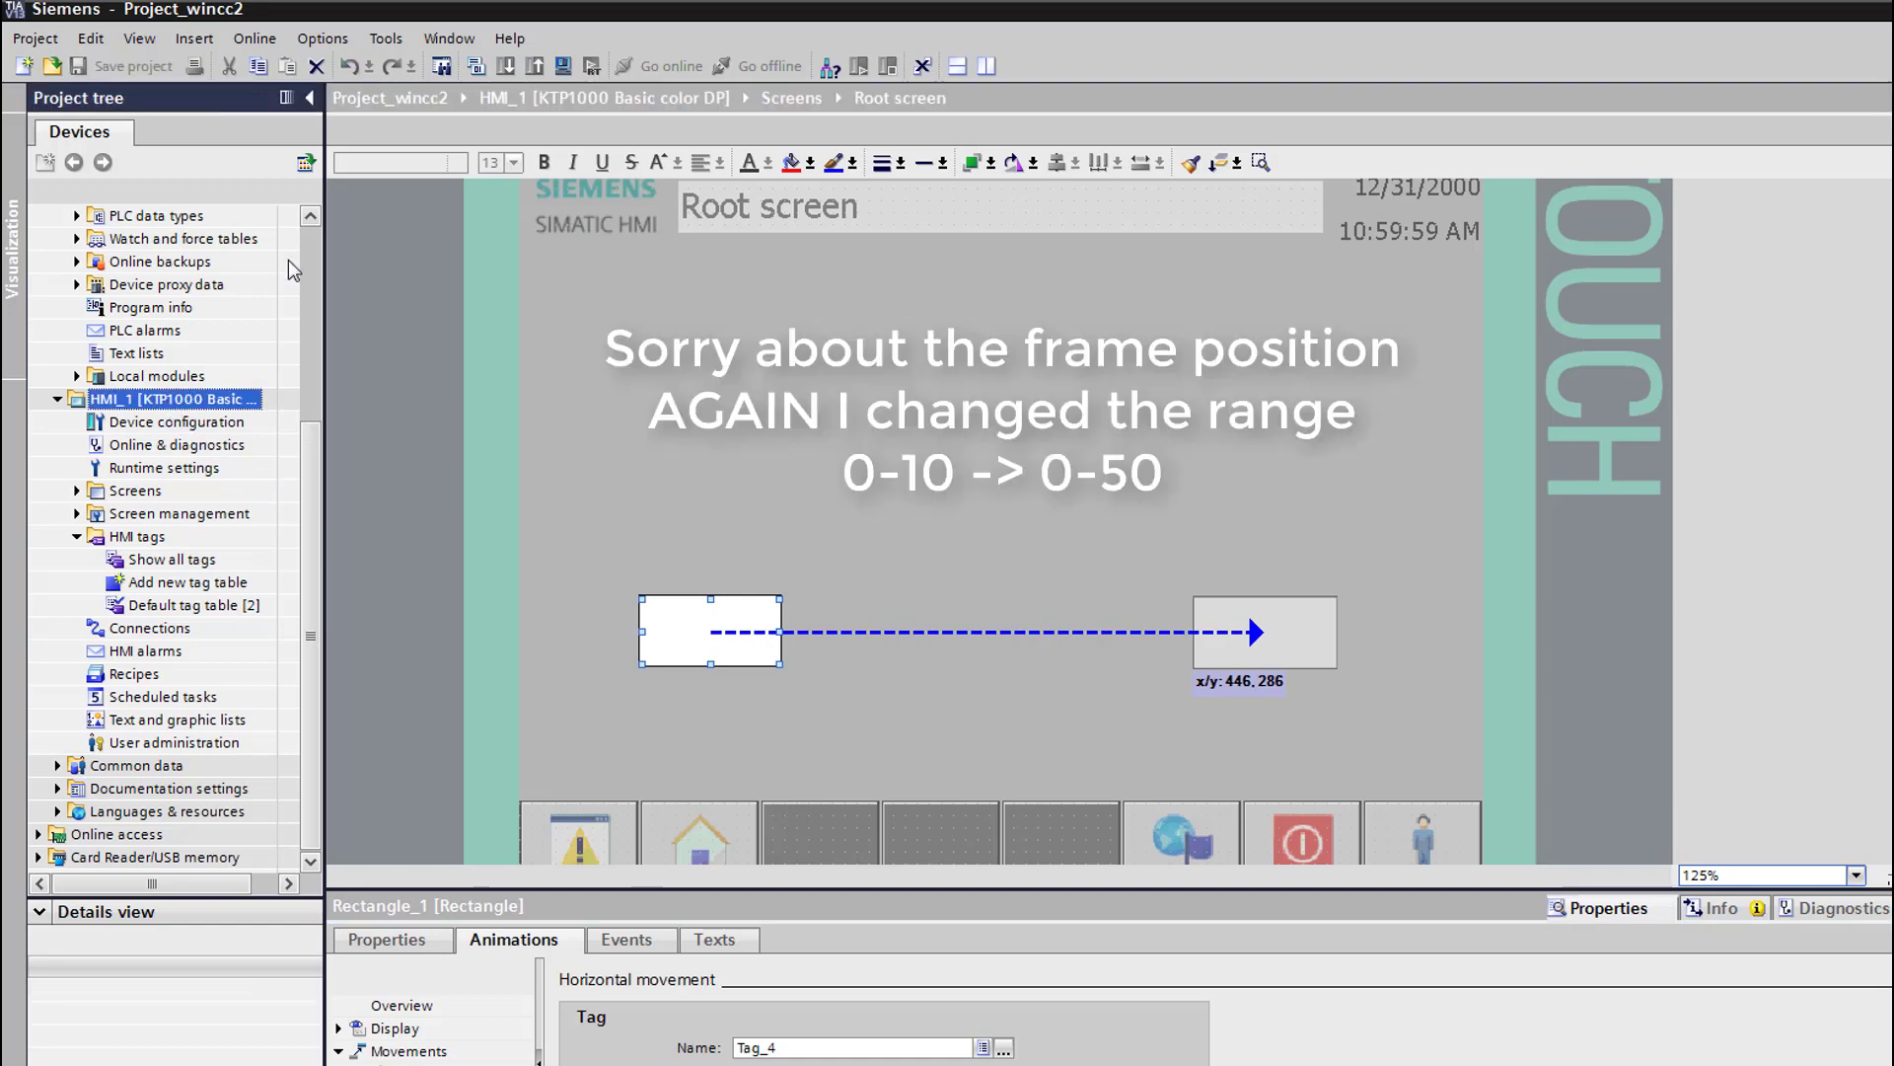
# Start the runtime simulation of HMI_1 and switch the simulated CPU to RUN in PLCSIM
pyautogui.click(558, 71)
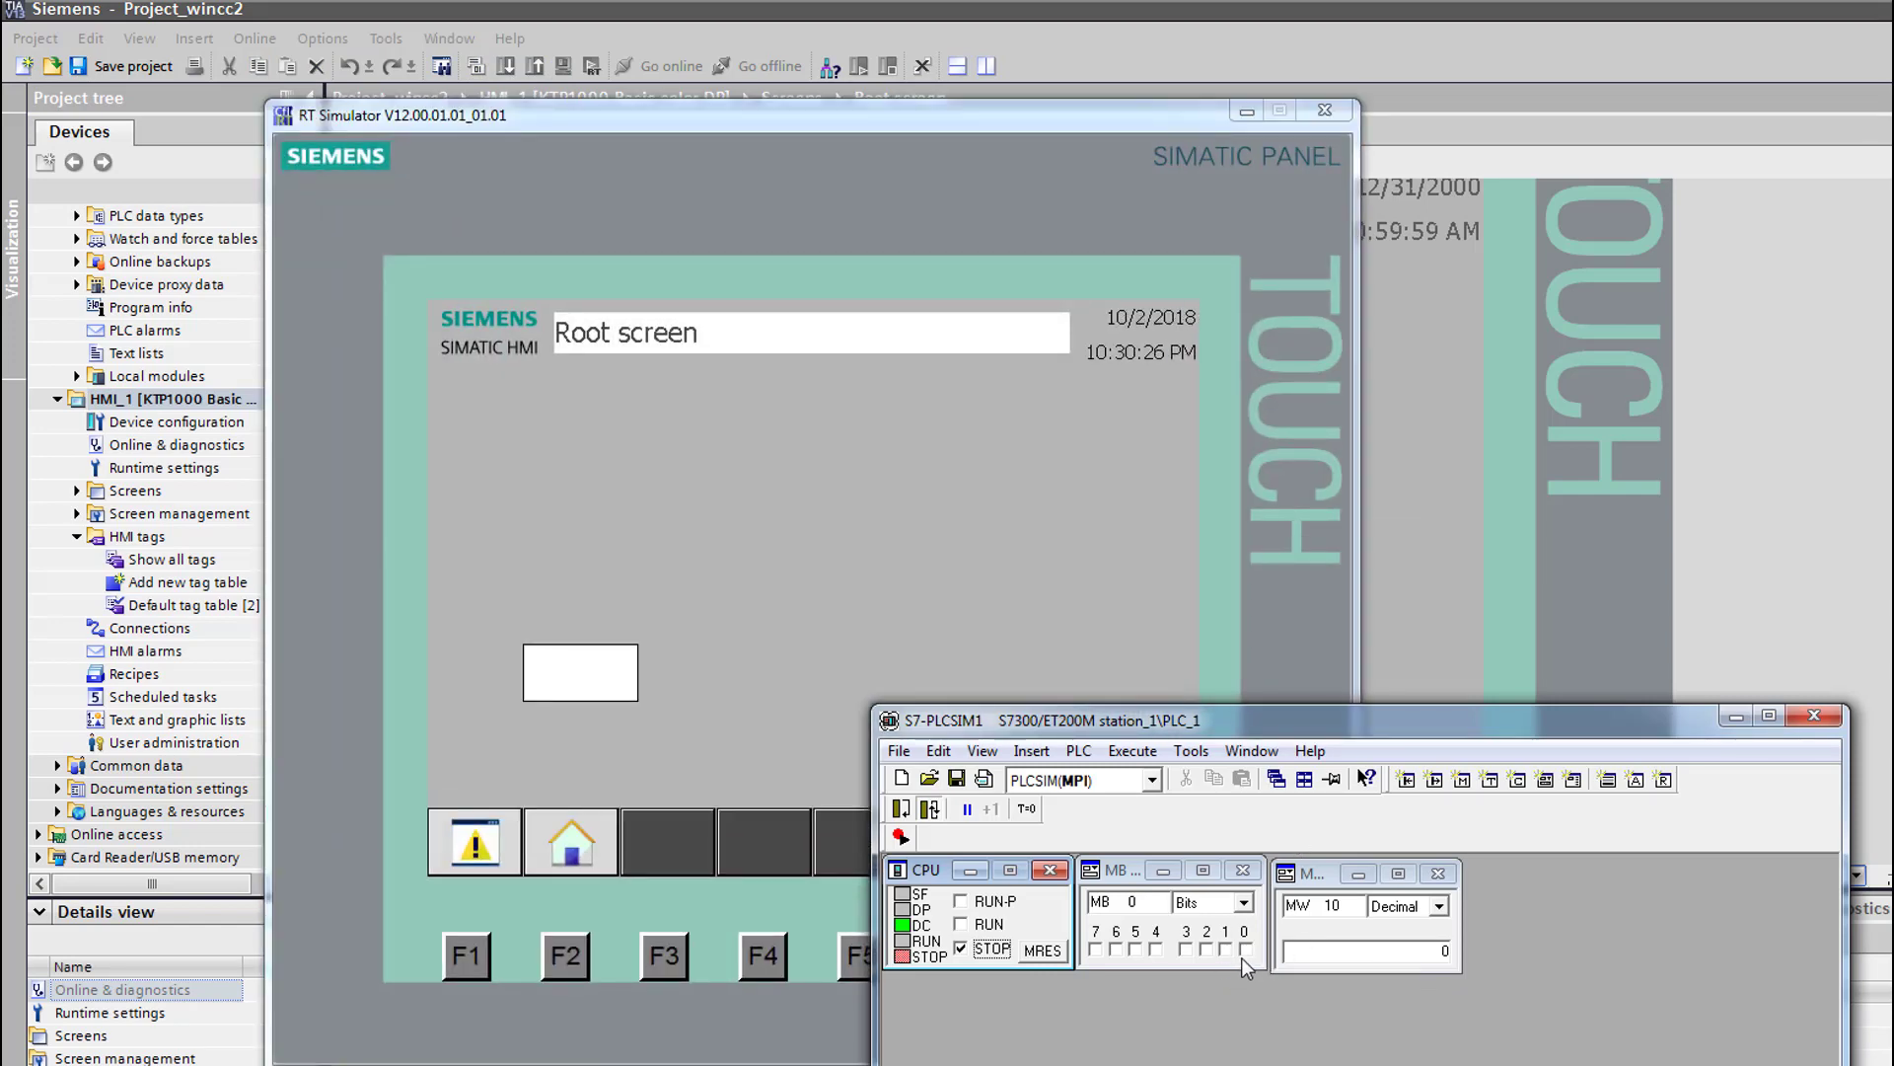
pyautogui.click(1245, 950)
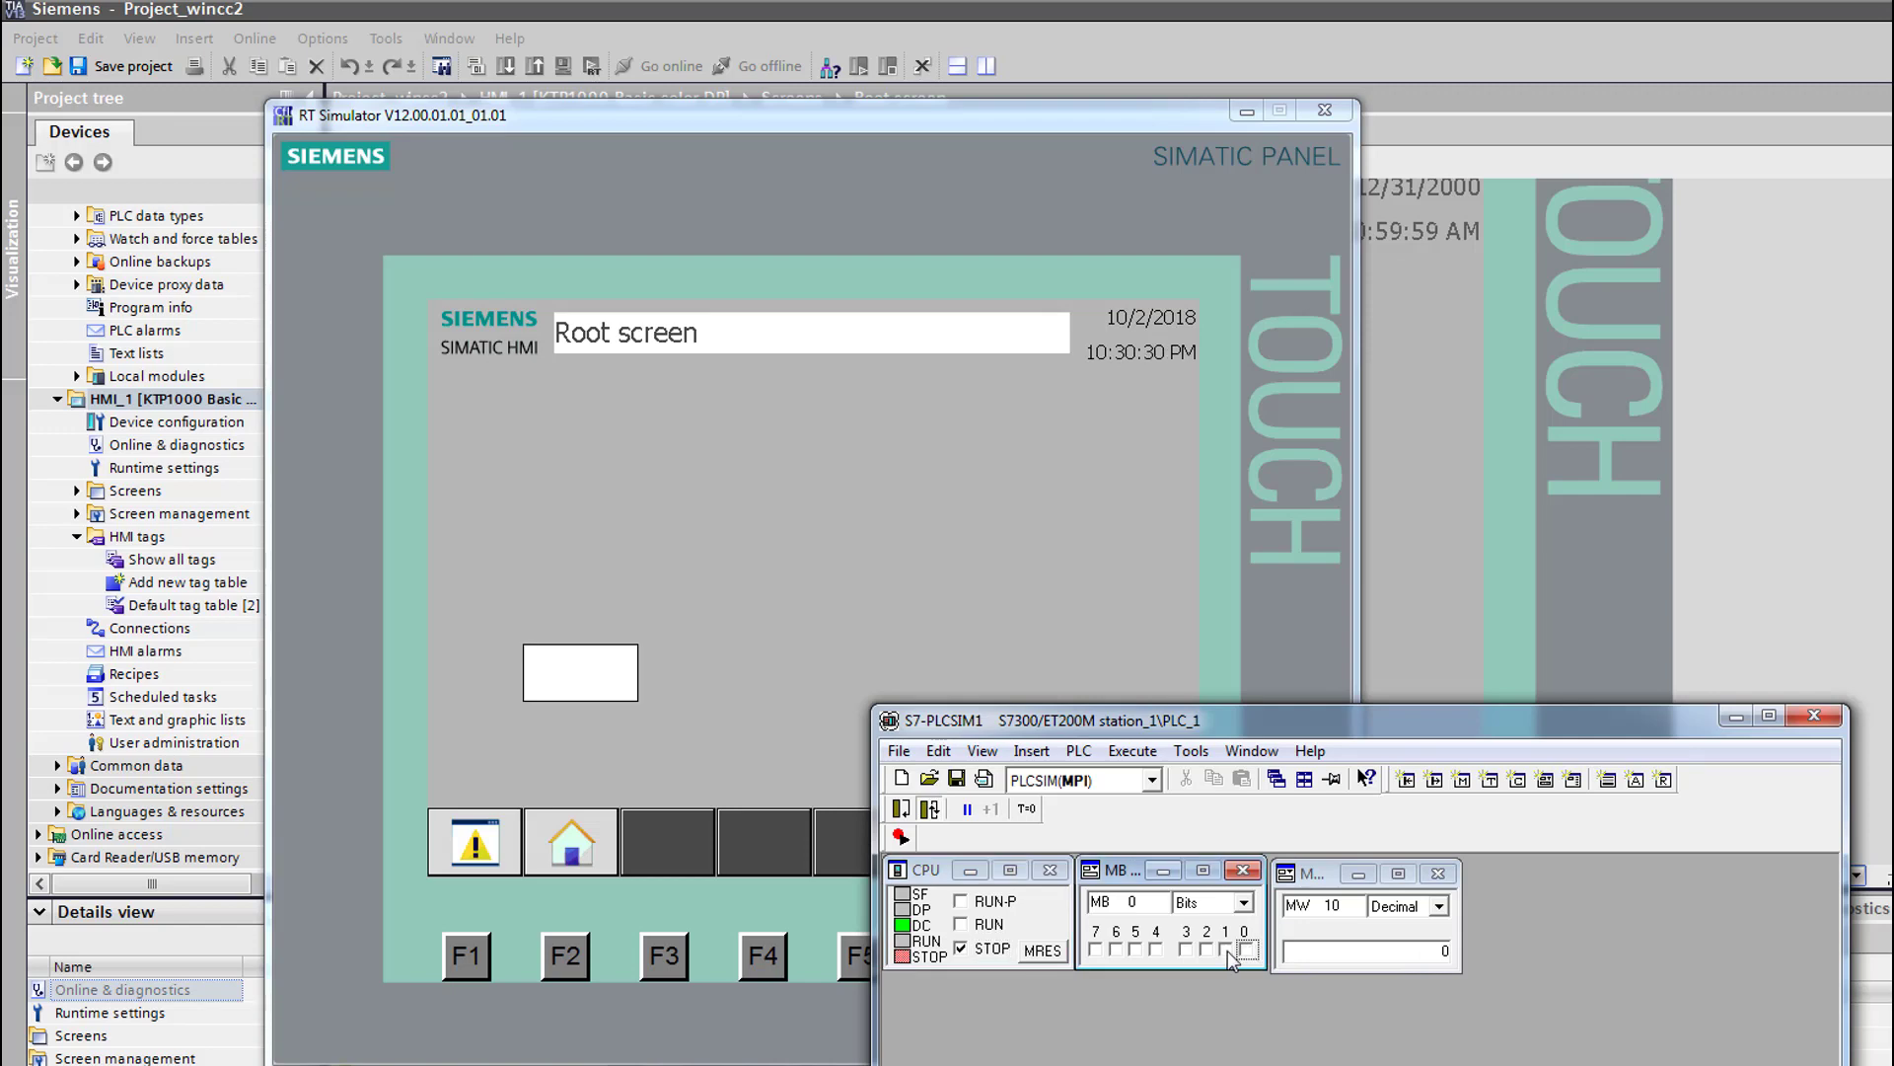
pyautogui.click(991, 928)
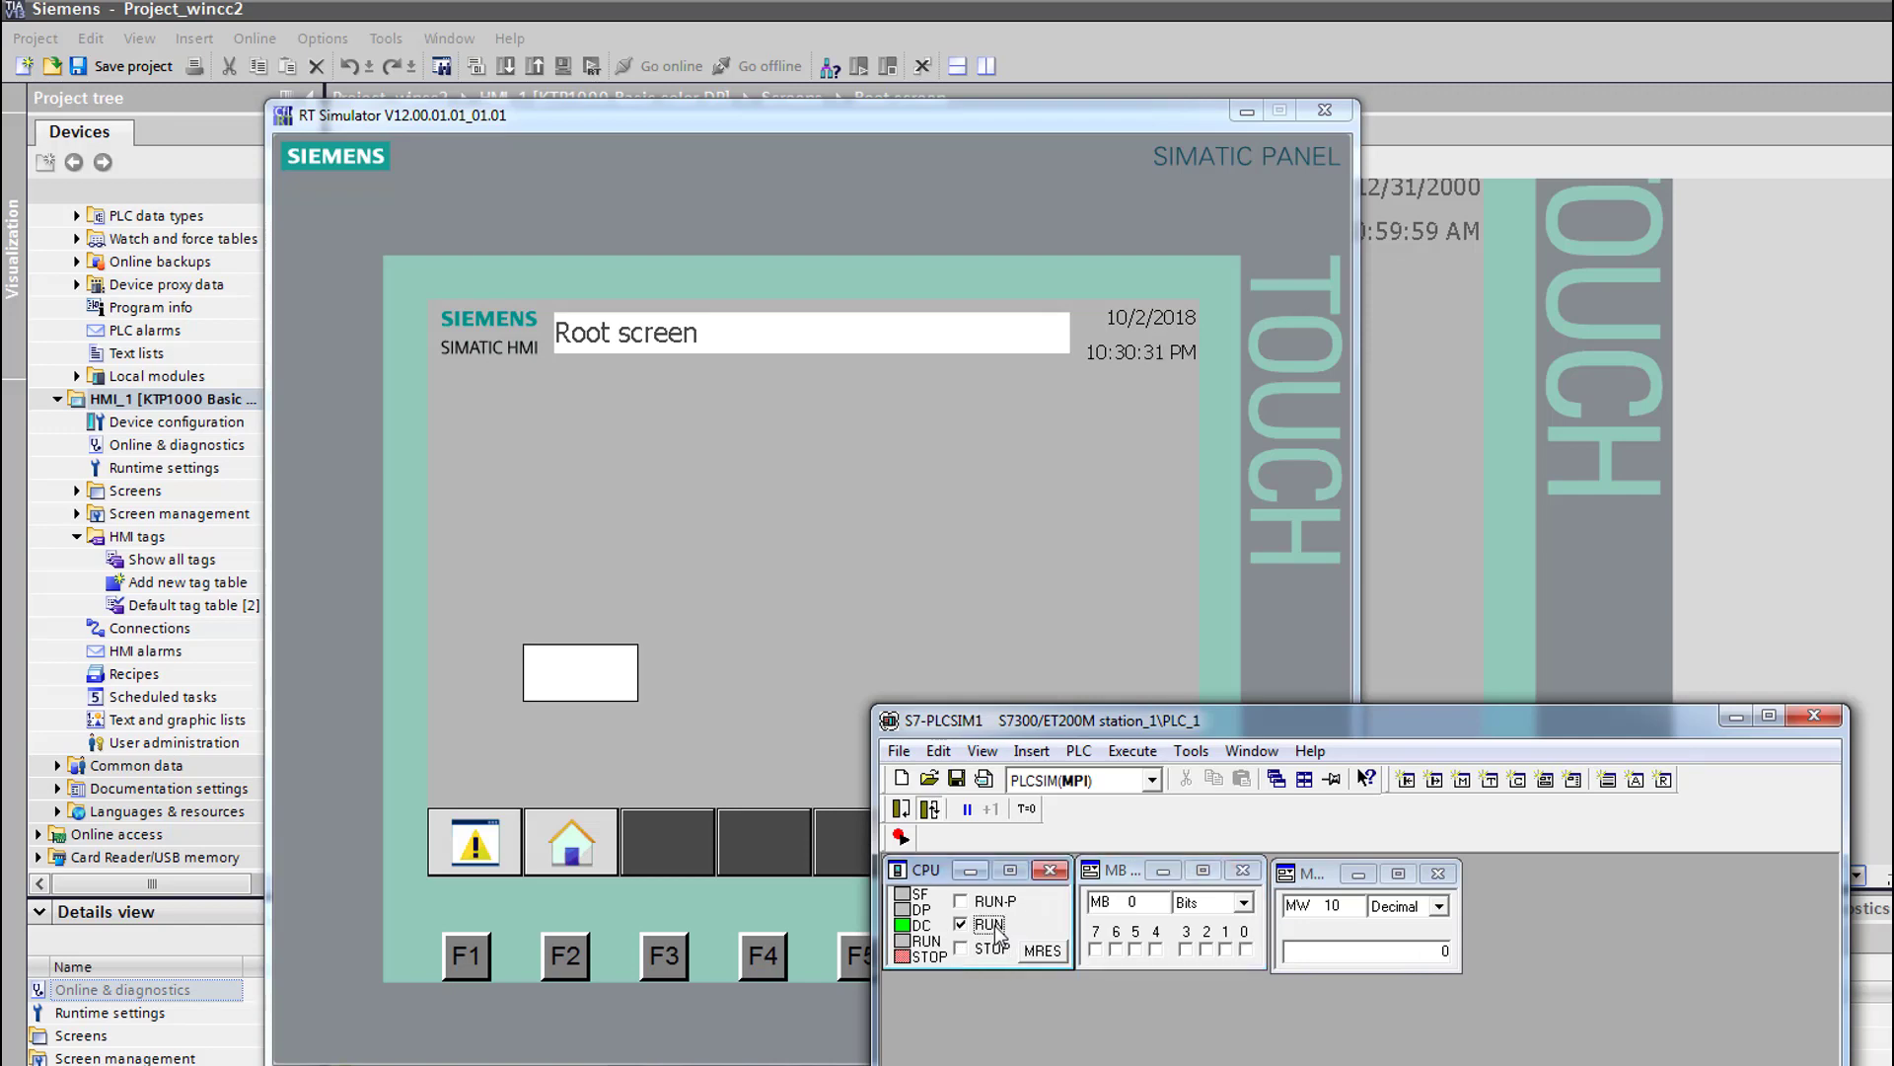
# Test the rectangle's movement by switching M0.0 on and off in PLCSIM, and set the simulated CPU to STOP
pyautogui.click(1246, 949)
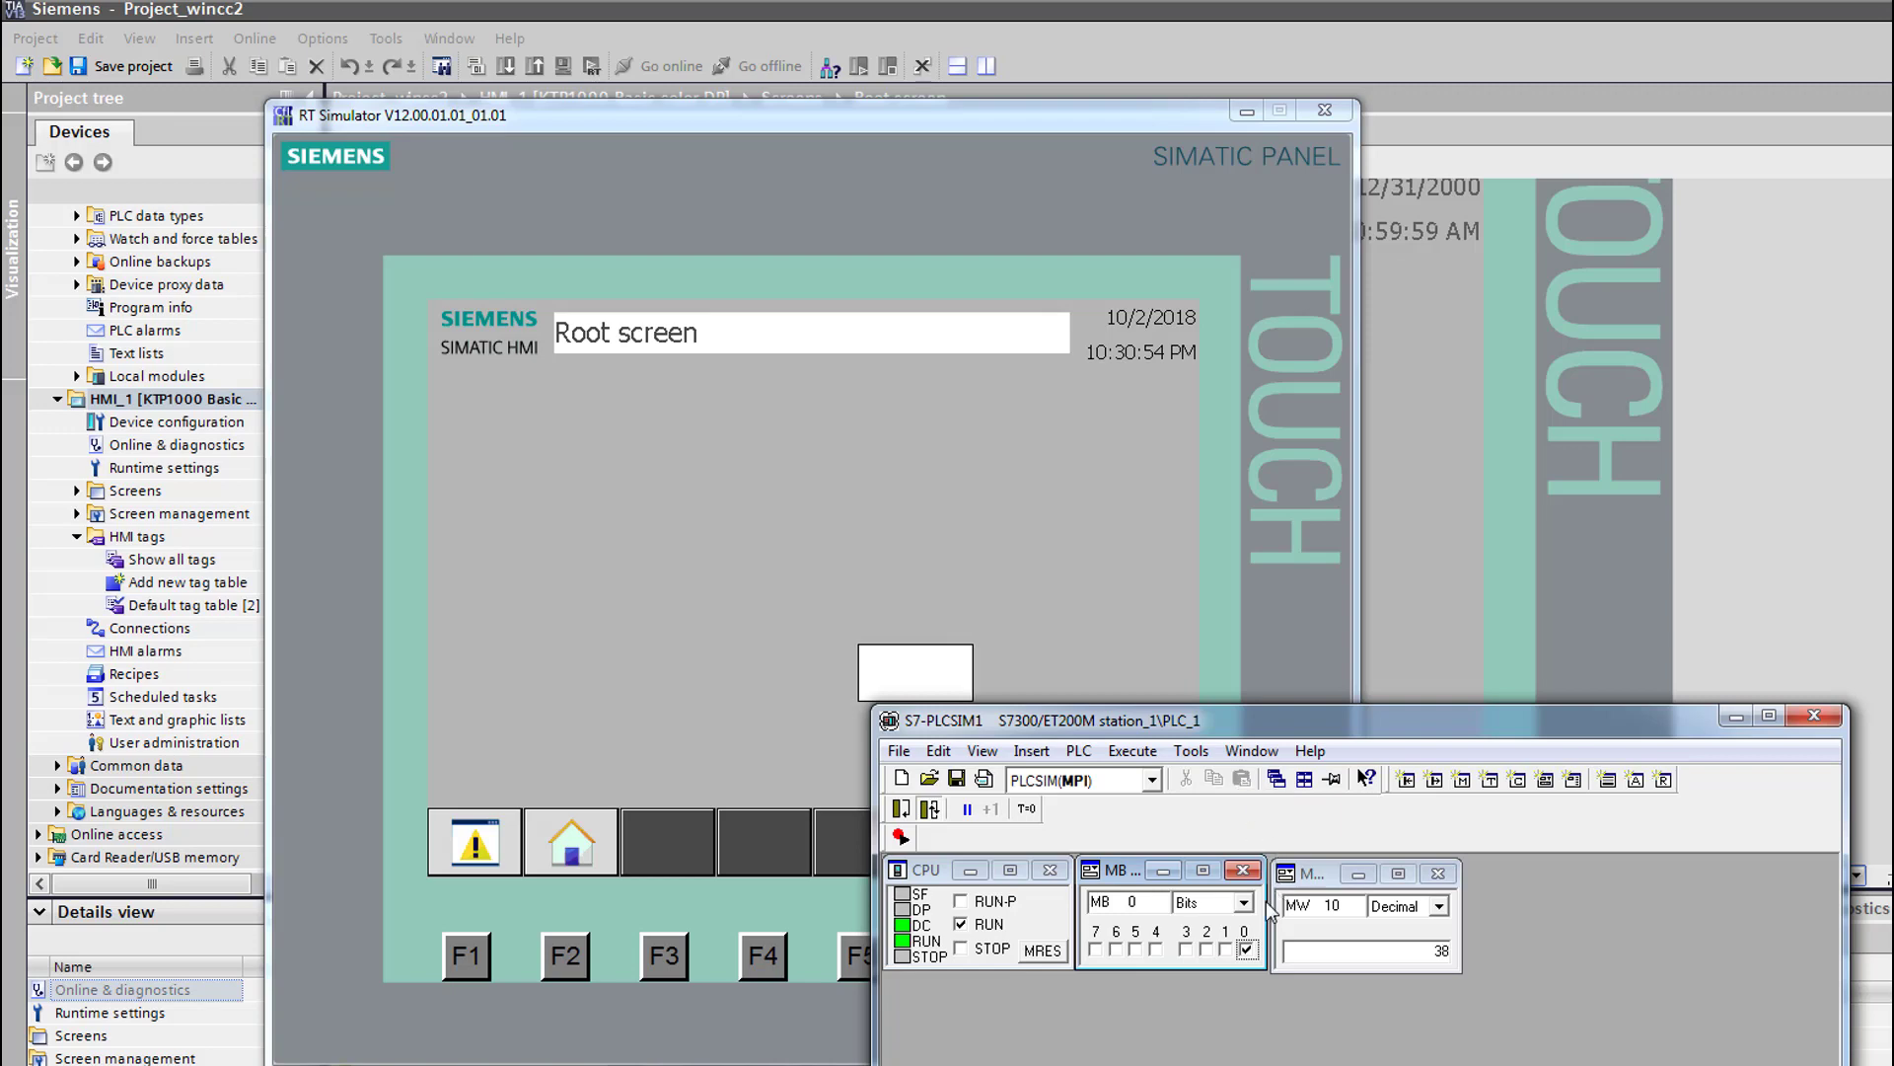
pyautogui.click(1247, 949)
pyautogui.click(961, 948)
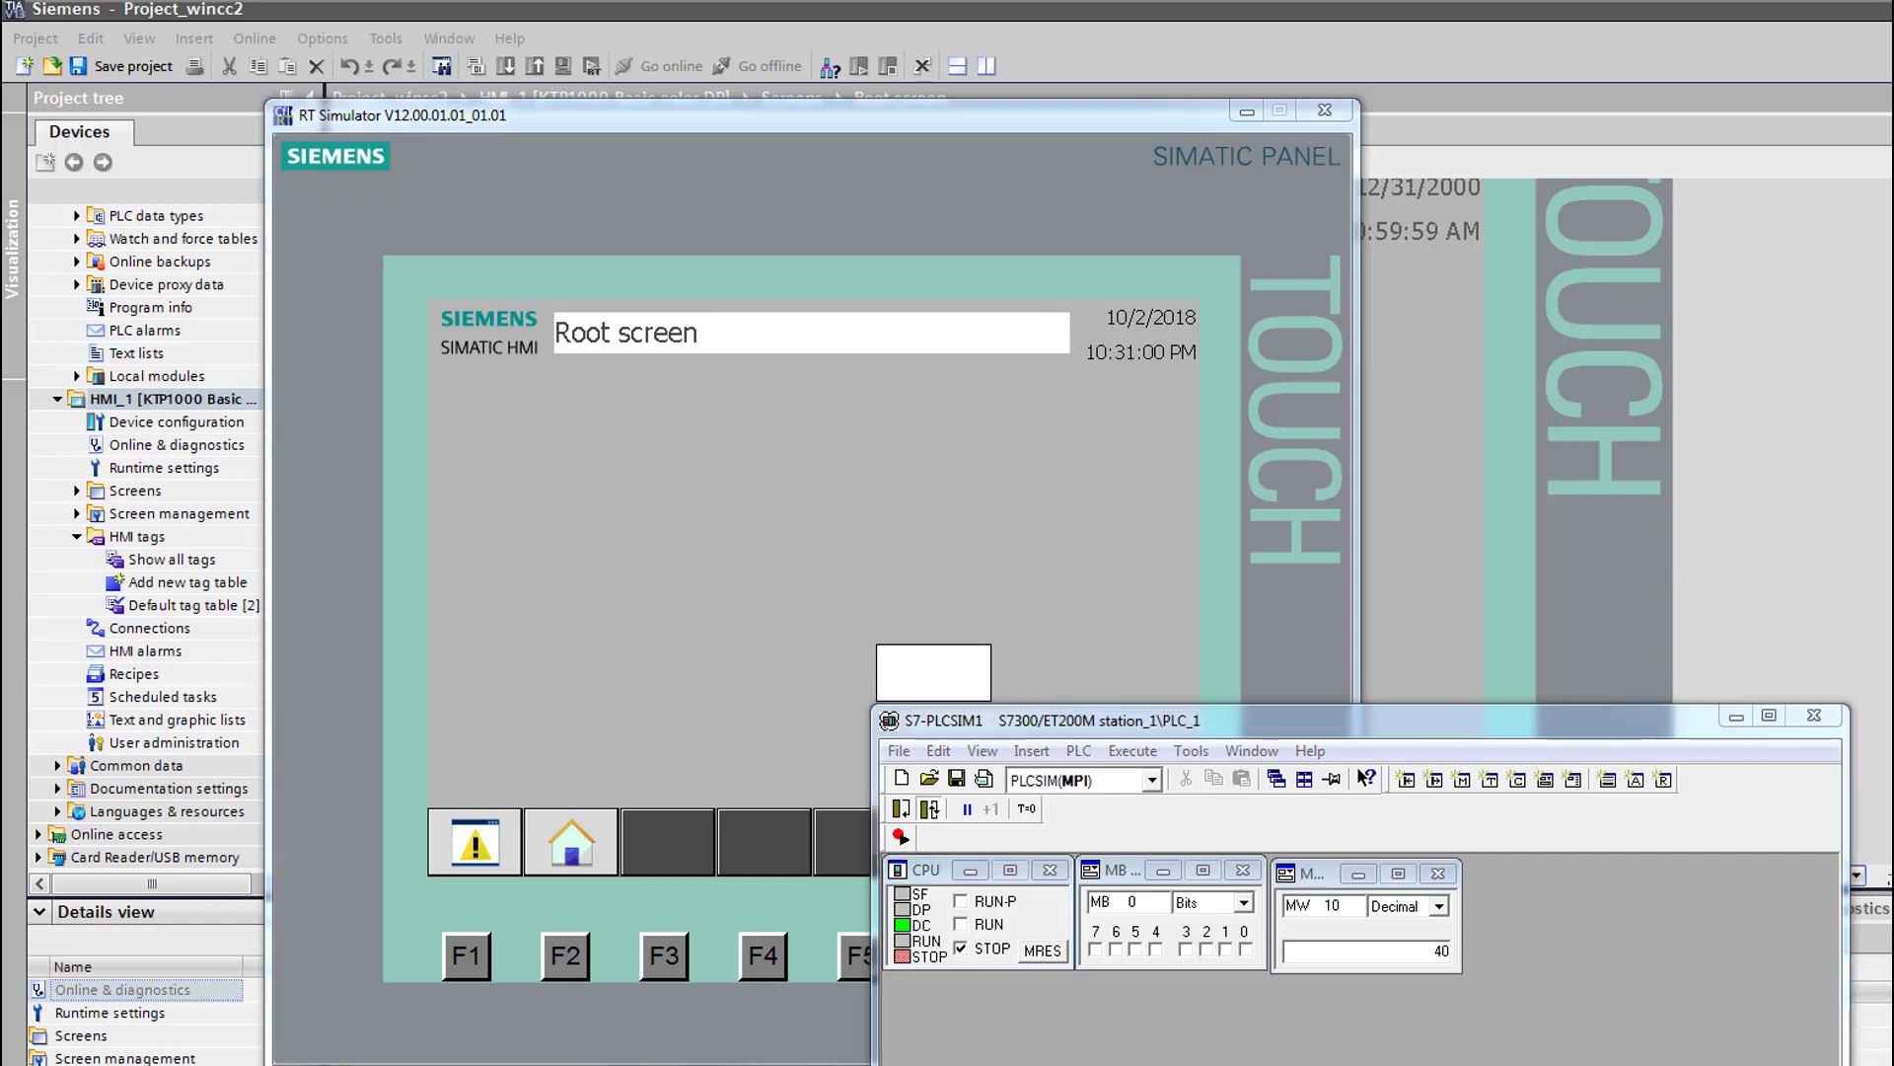
# Return to the root screen editor and review the animation types available for the rectangle
pyautogui.click(1644, 624)
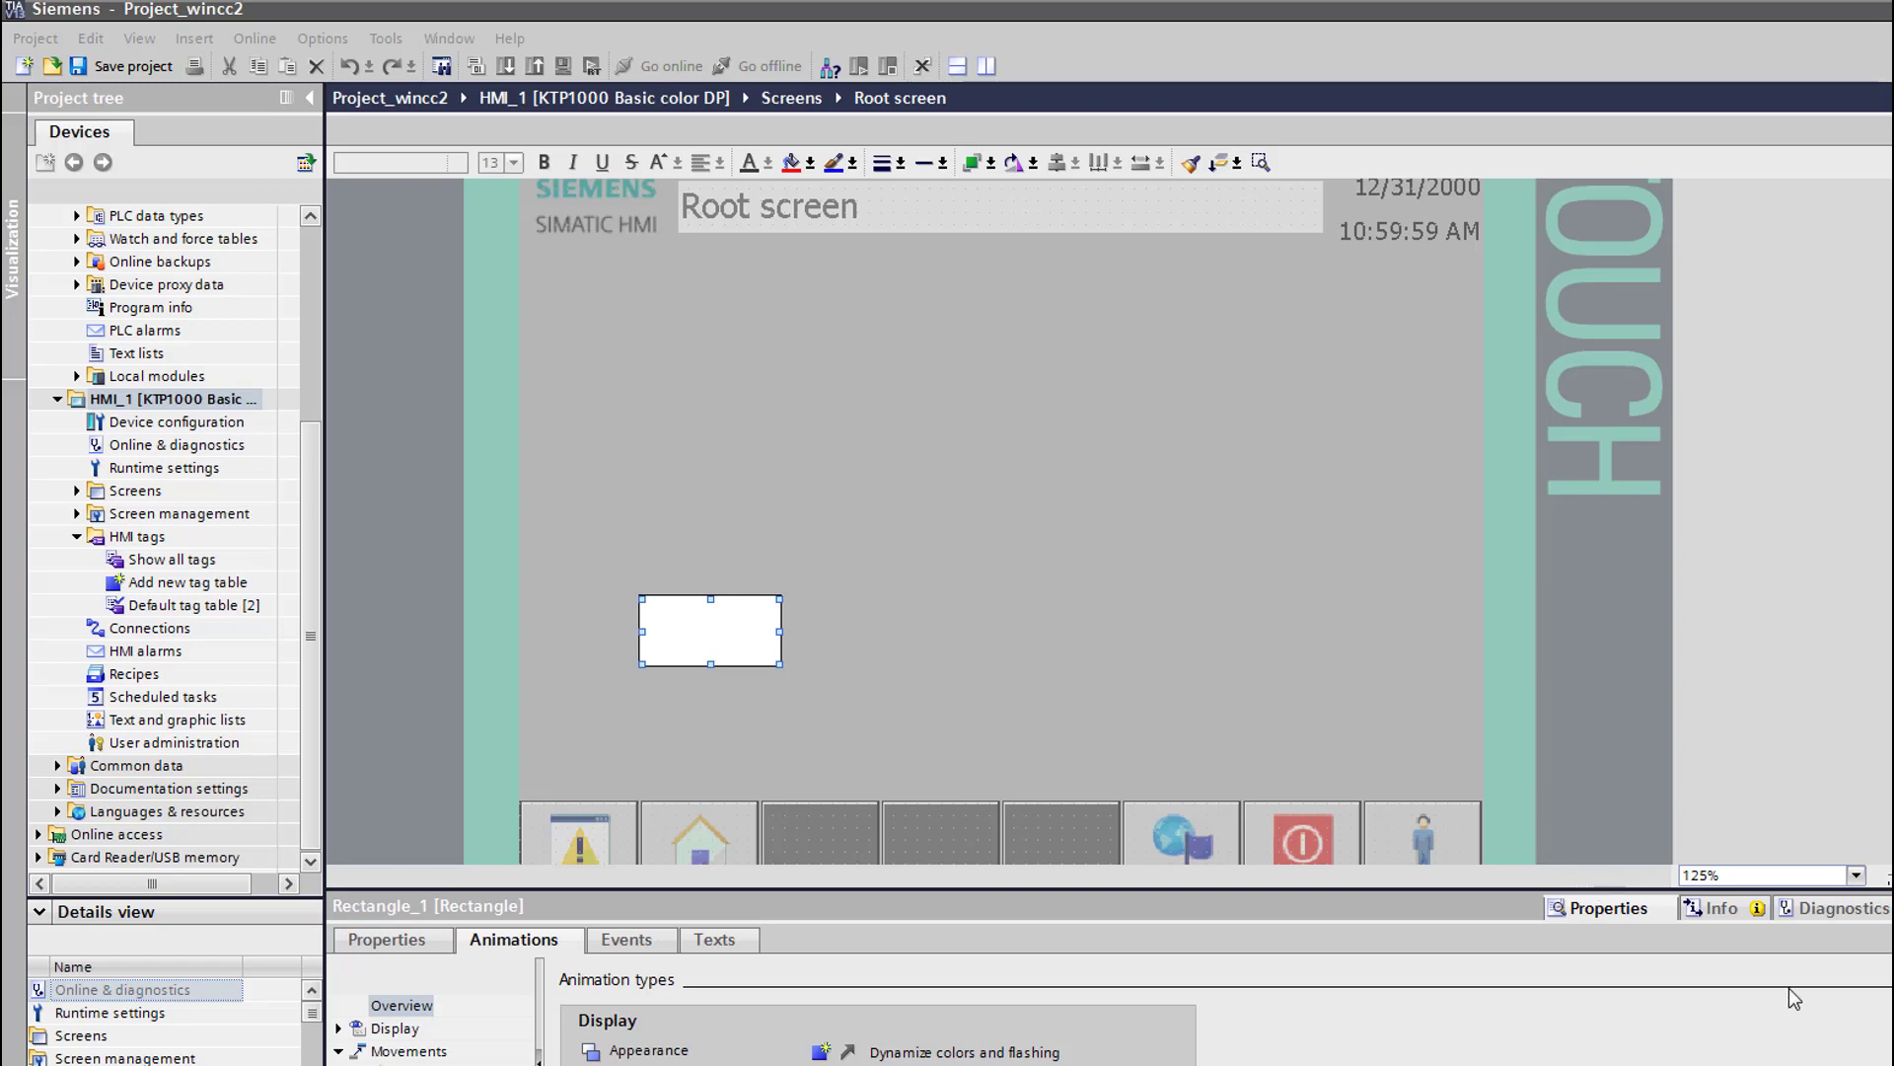
pyautogui.scroll(-1, 878, 1012)
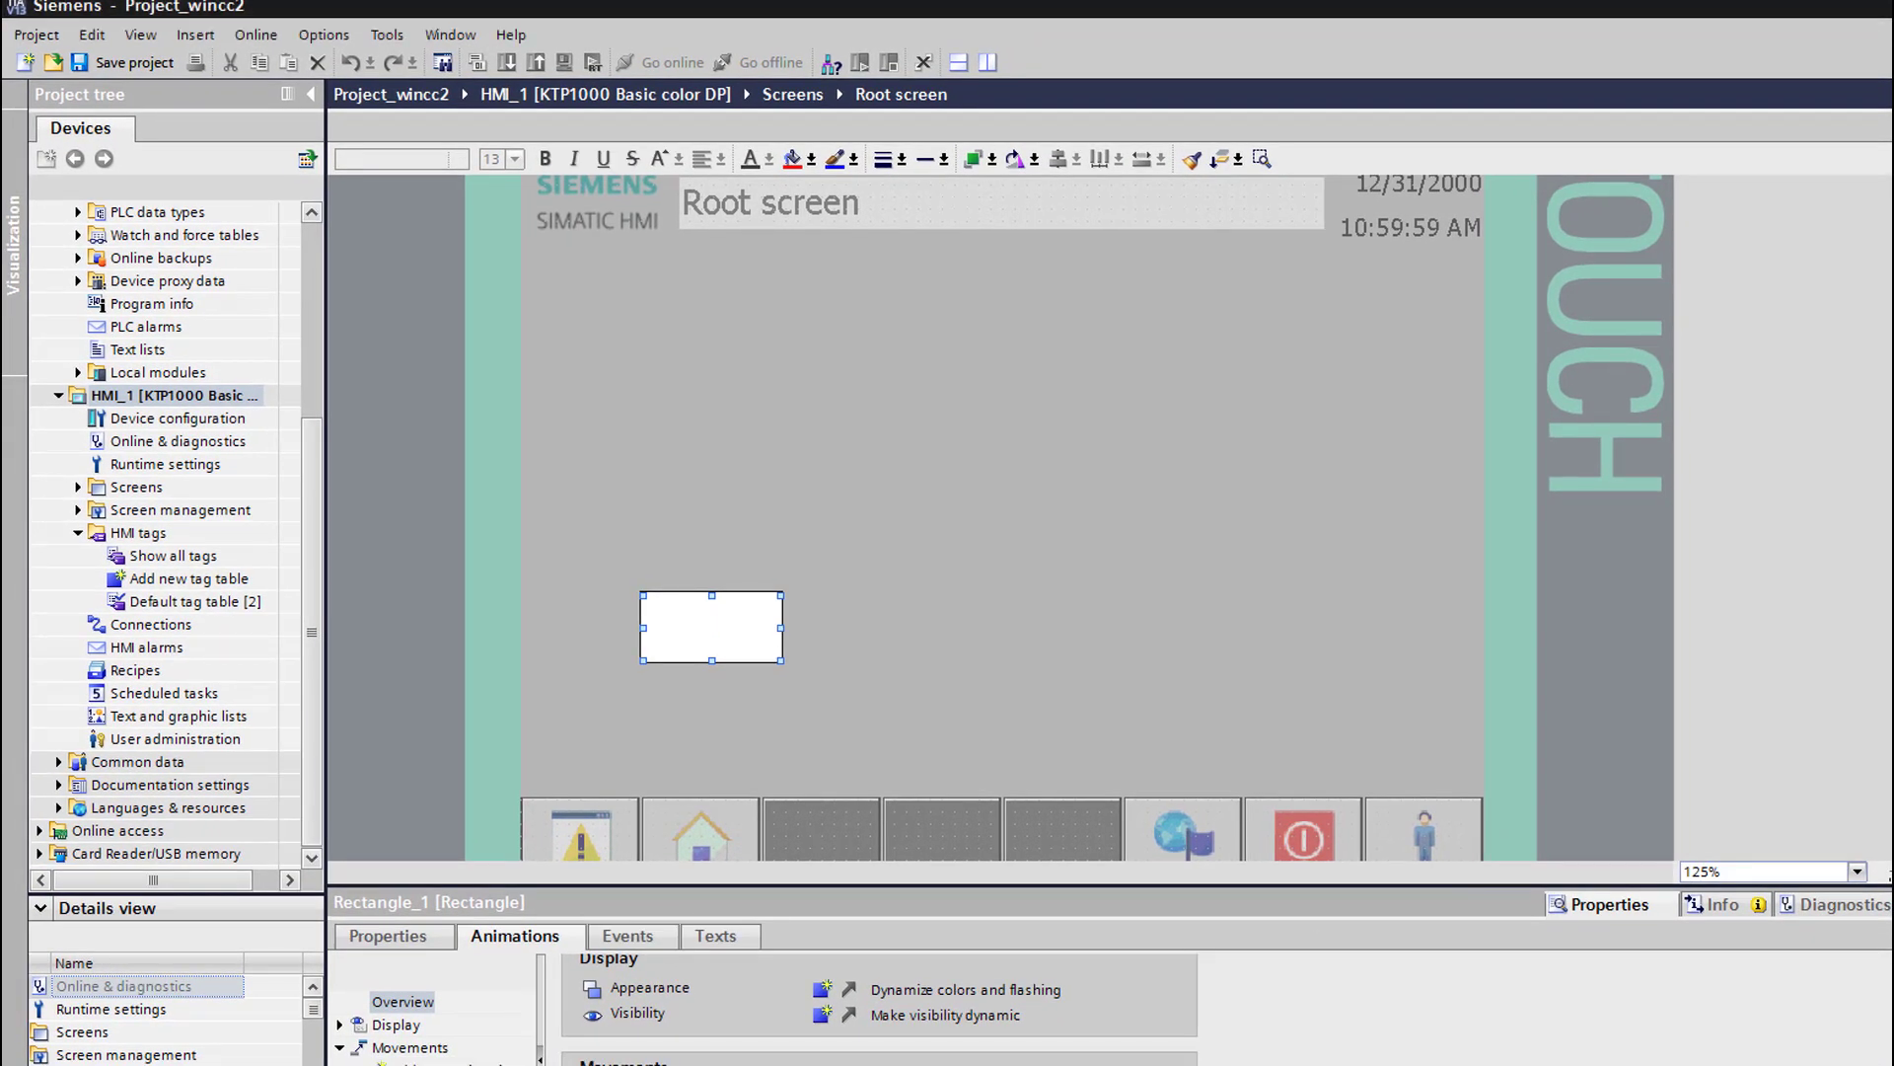
# Place a circle above the rectangle on the root screen and add a visibility animation to it
pyautogui.moveTo(1890, 345); pyautogui.dragTo(756, 468)
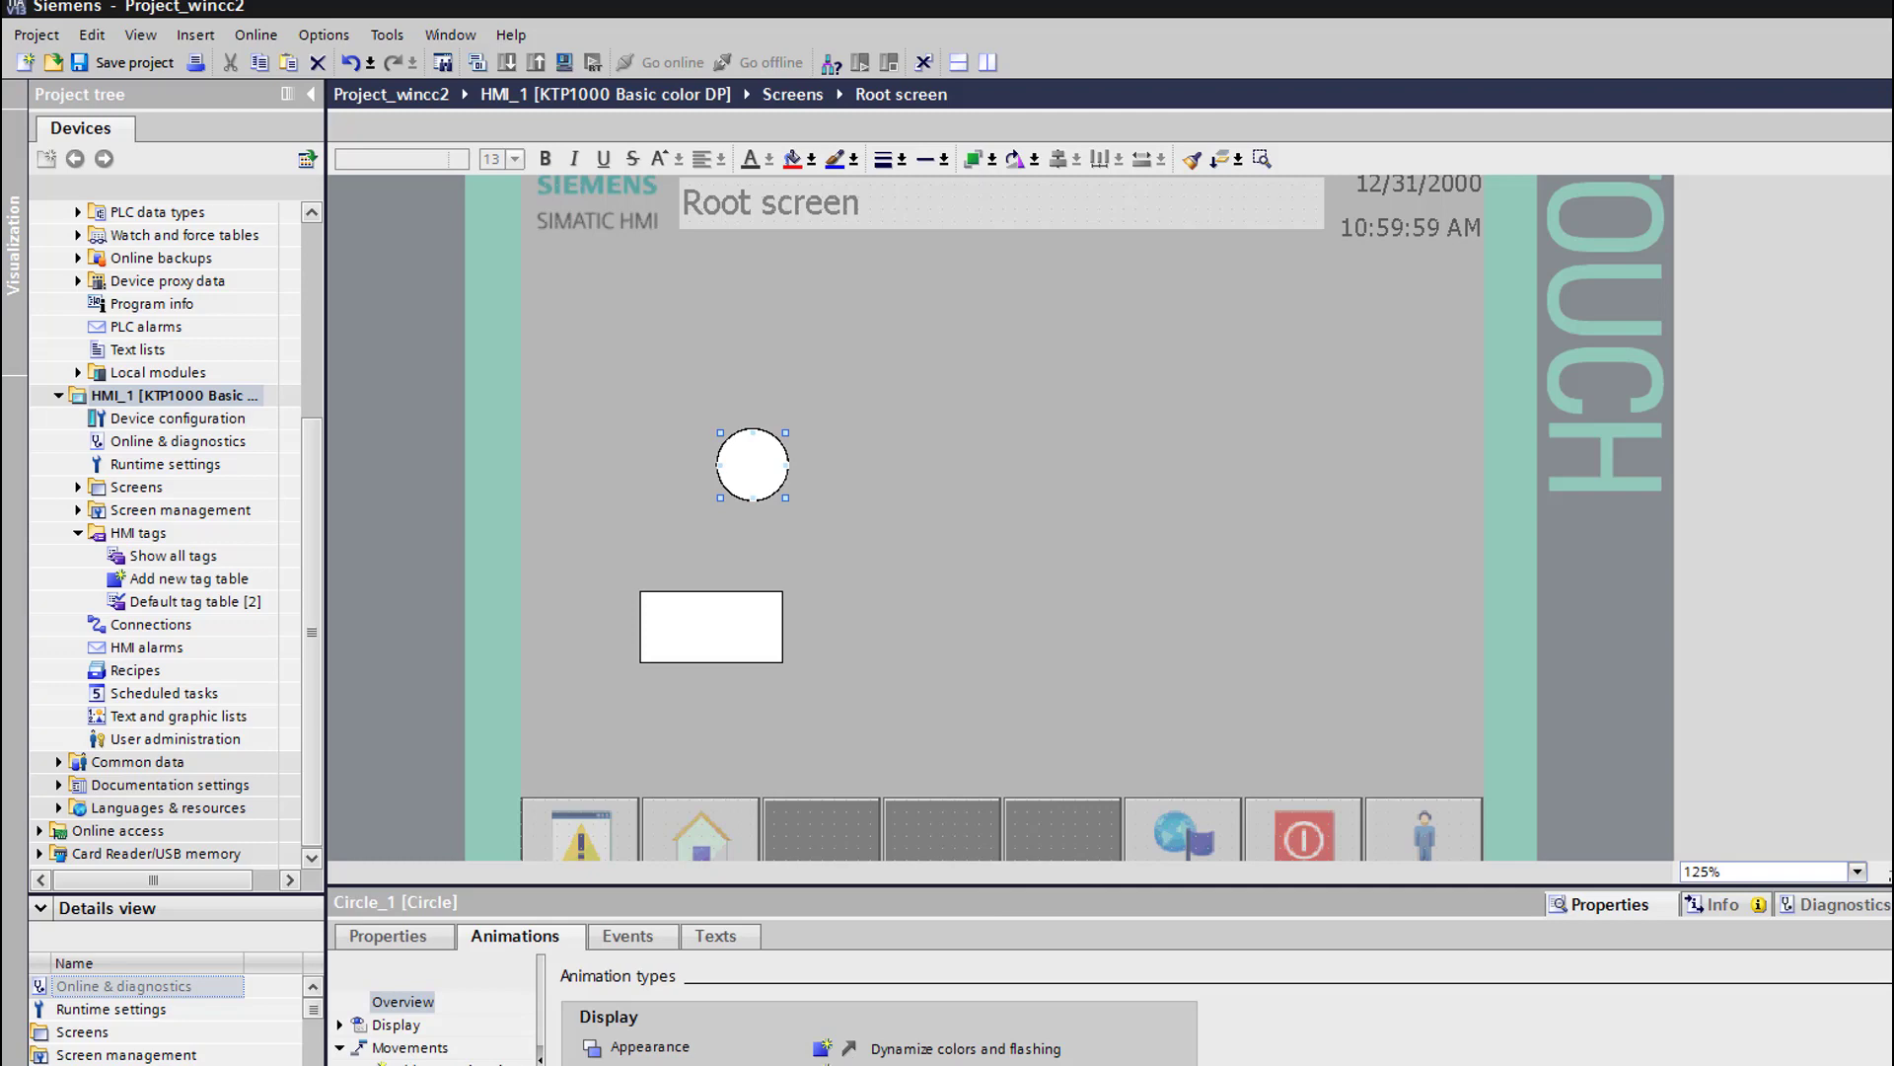
pyautogui.click(824, 1064)
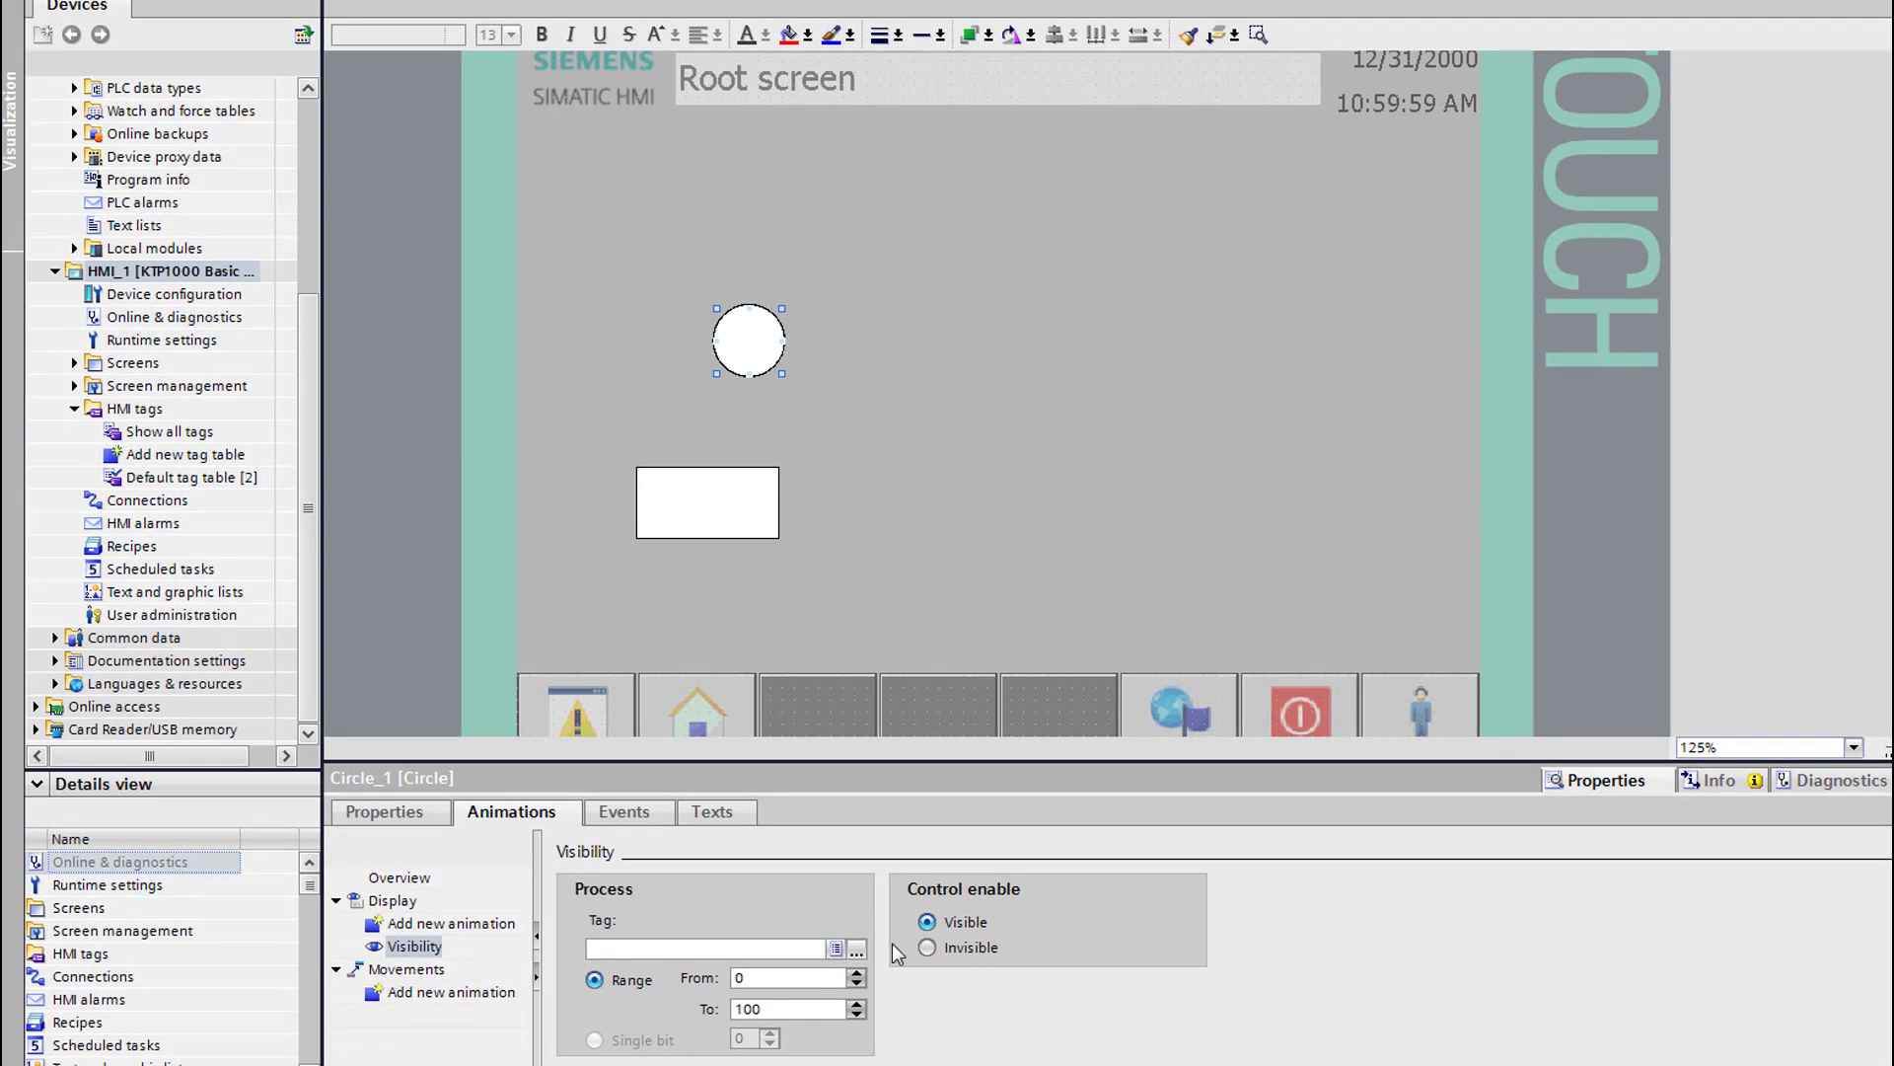
pyautogui.click(857, 950)
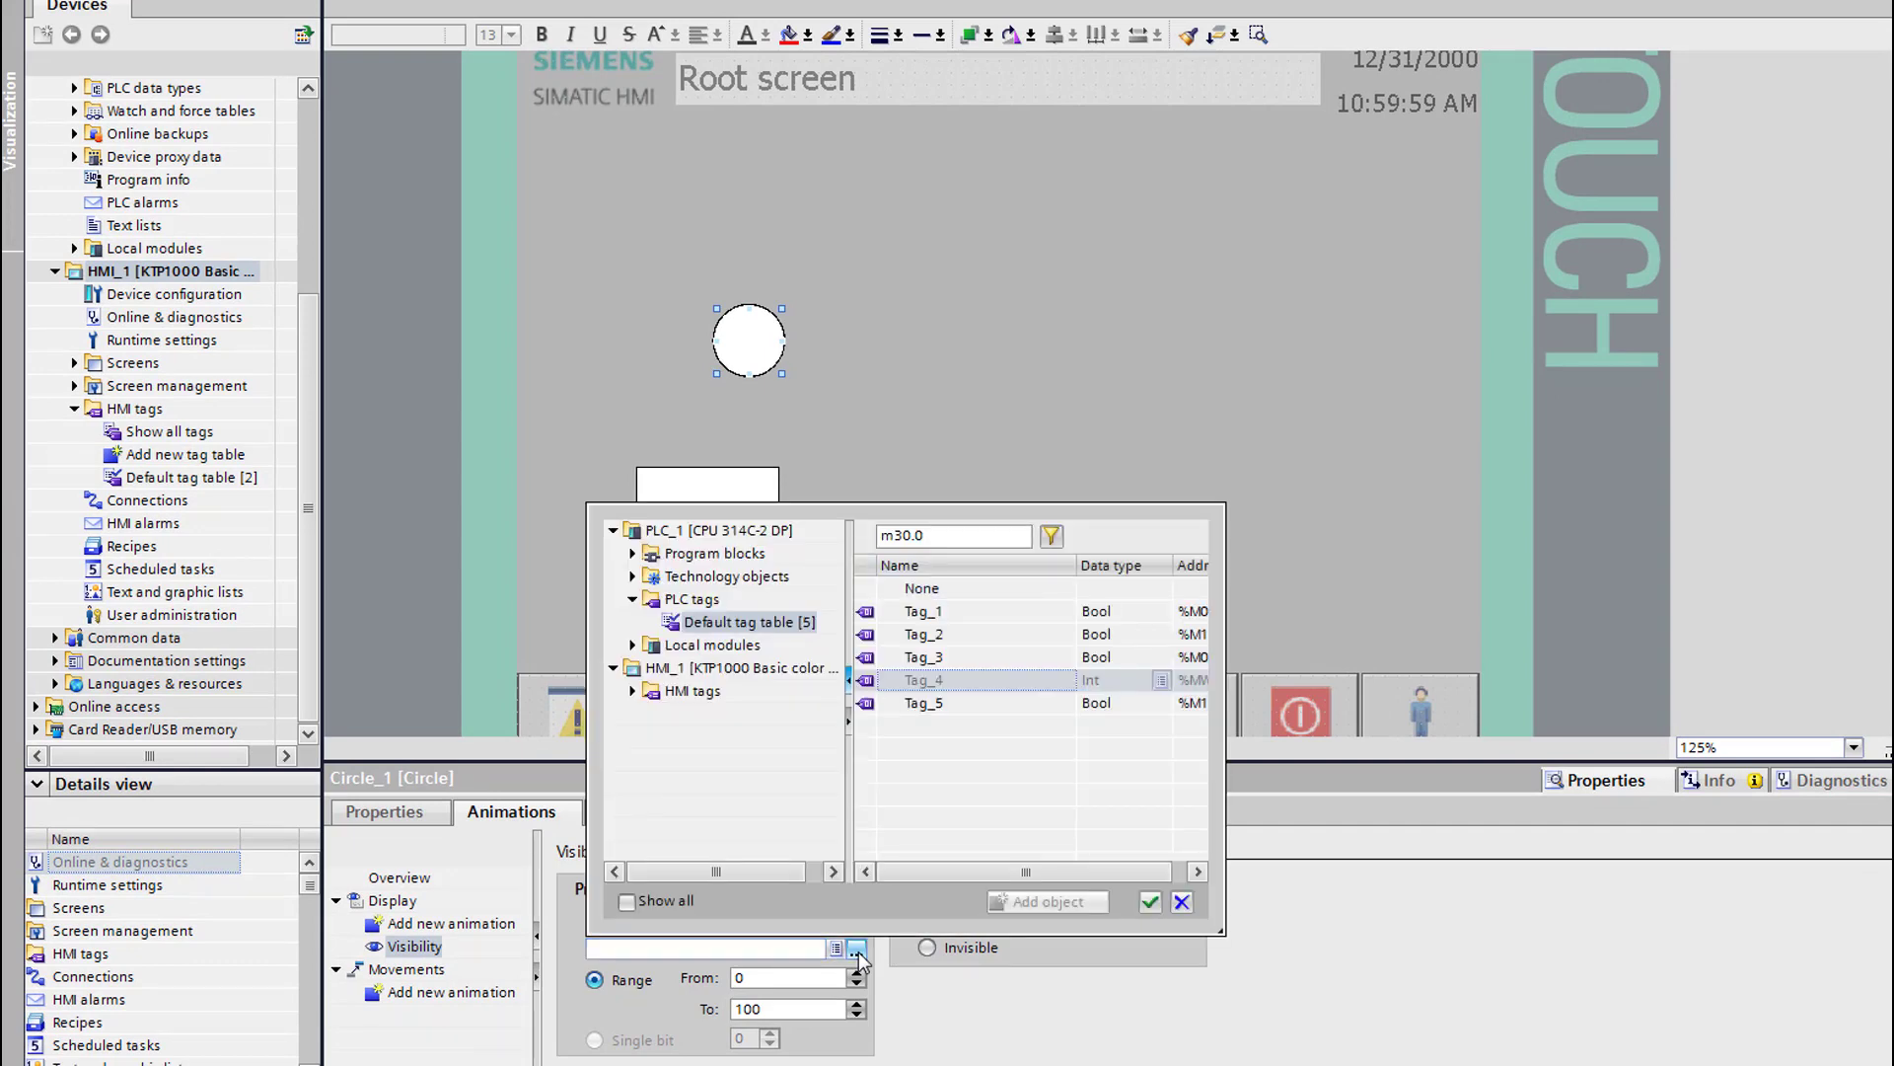
pyautogui.moveTo(972, 879); pyautogui.dragTo(1048, 884)
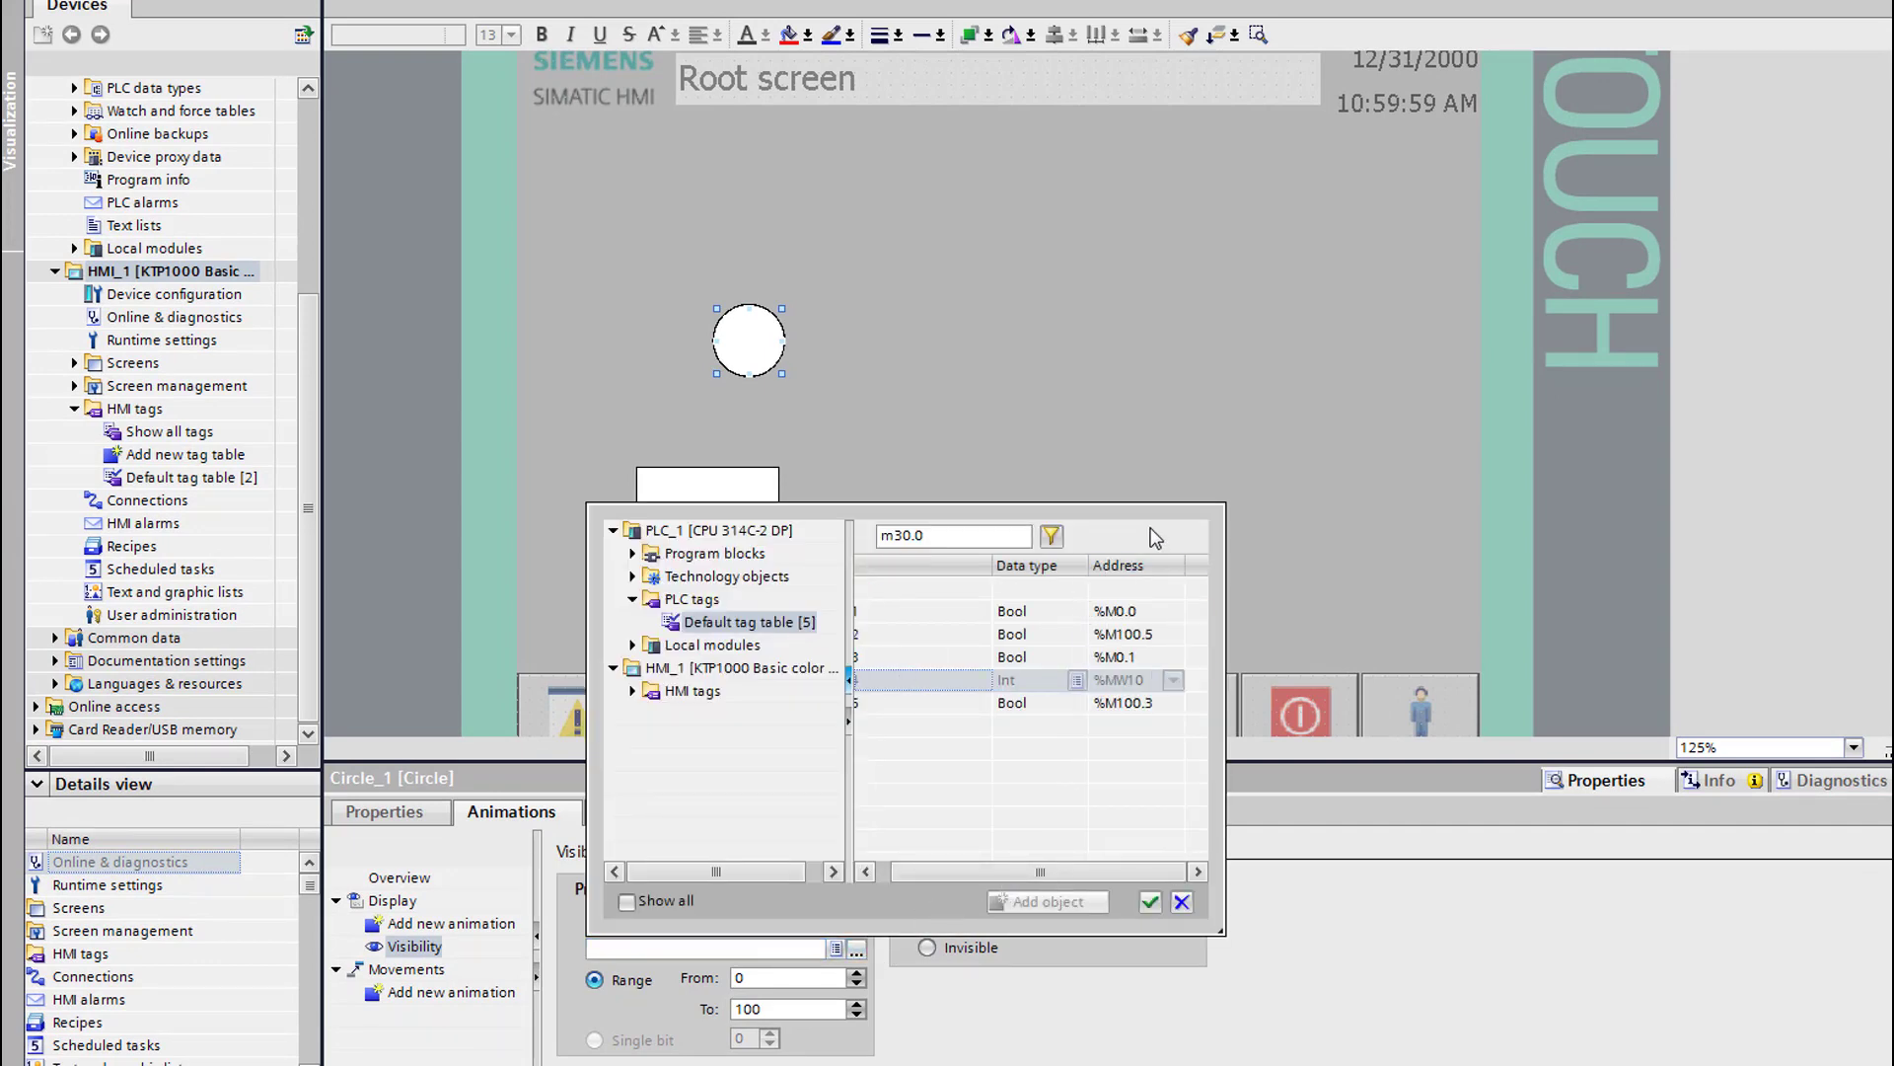
pyautogui.click(1181, 903)
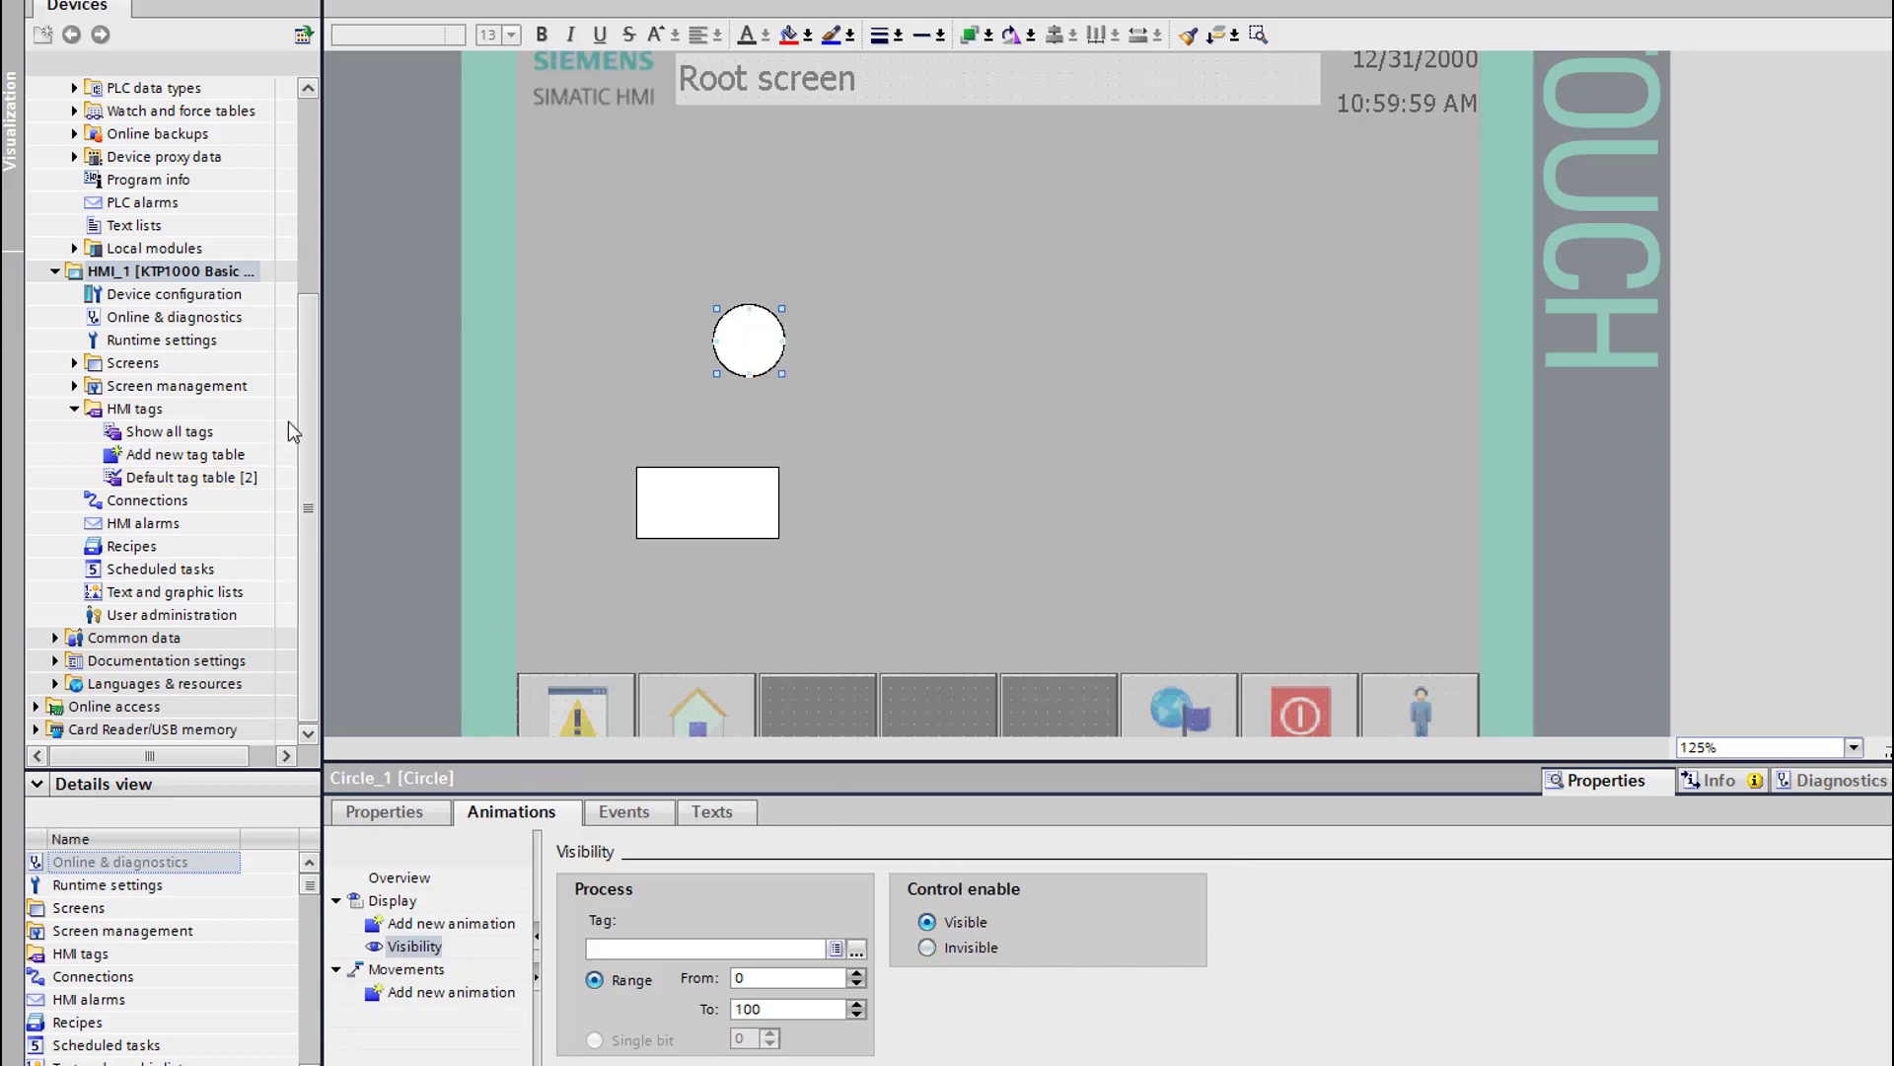
# Add a Bool tag named Tag_6 with address %M1.0 to the PLC tags of PLC_1
pyautogui.moveTo(309, 425); pyautogui.dragTo(318, 250)
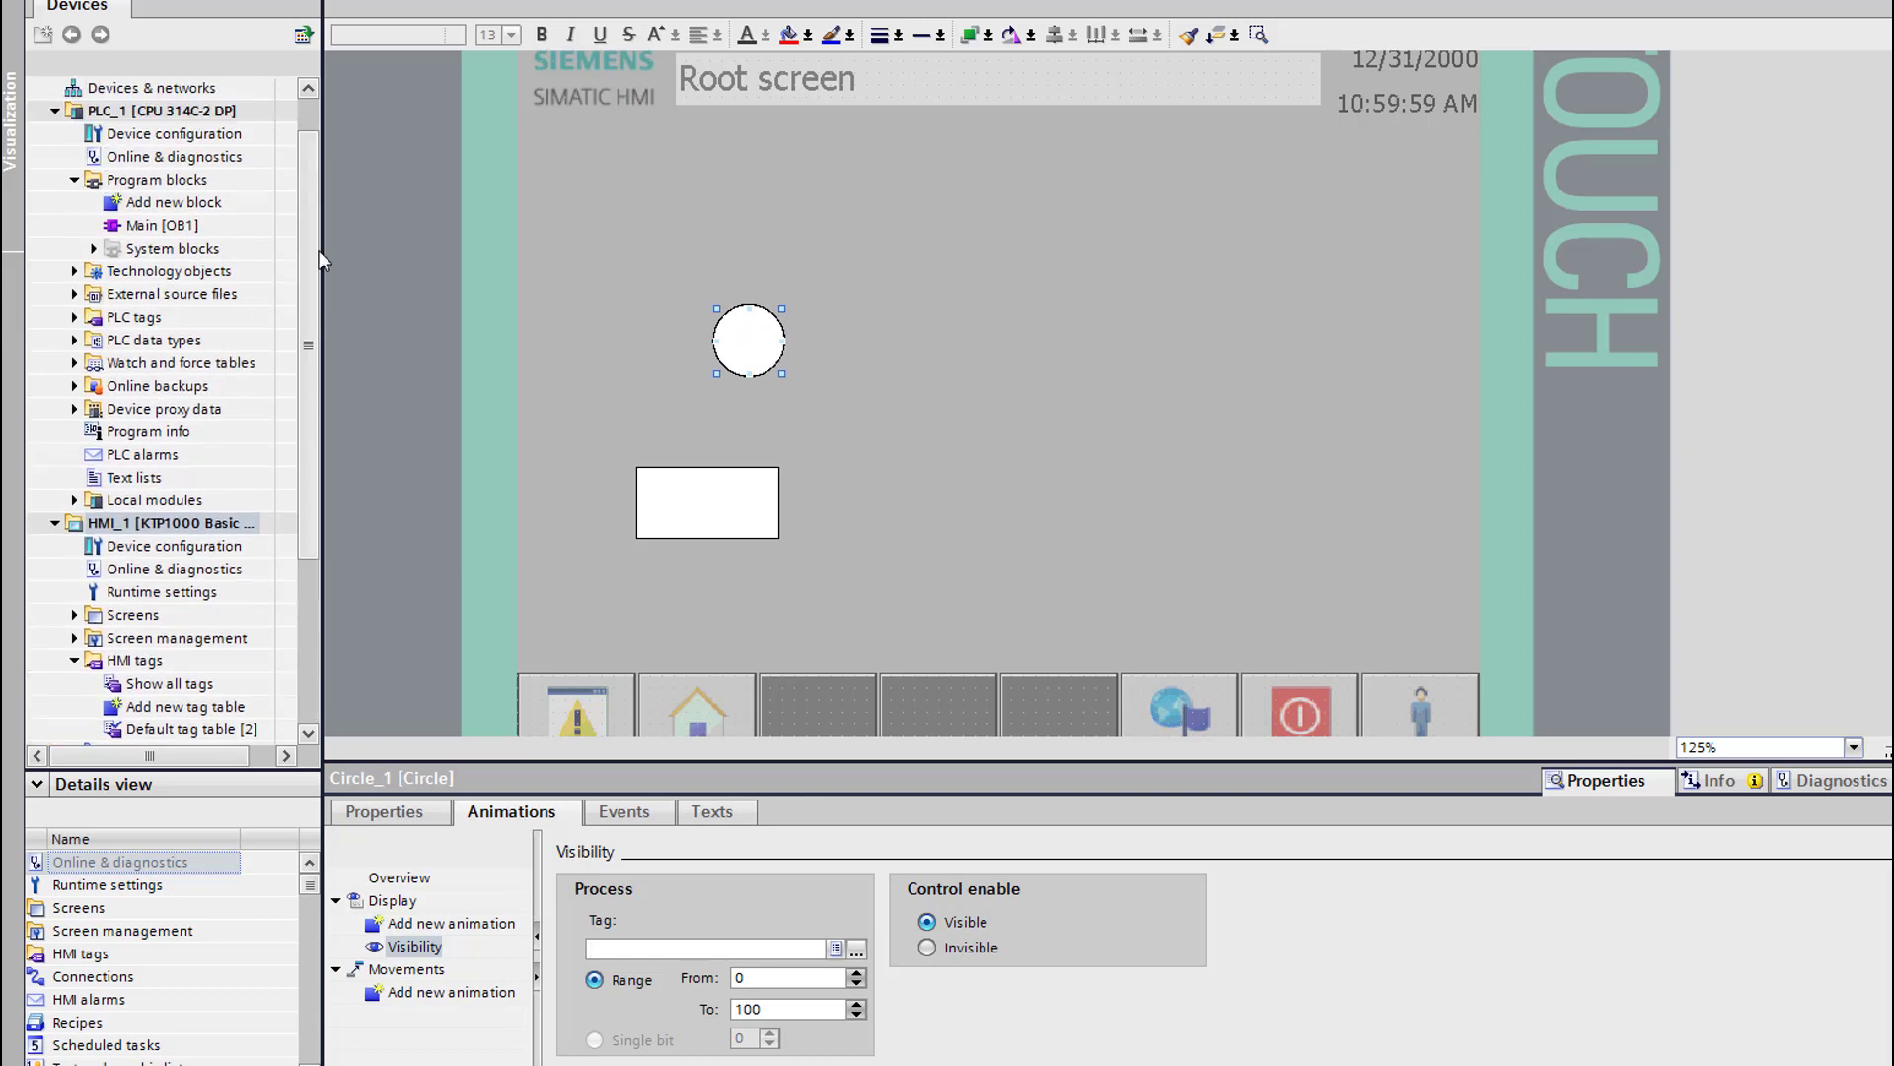
pyautogui.click(74, 316)
pyautogui.doubleClick(122, 341)
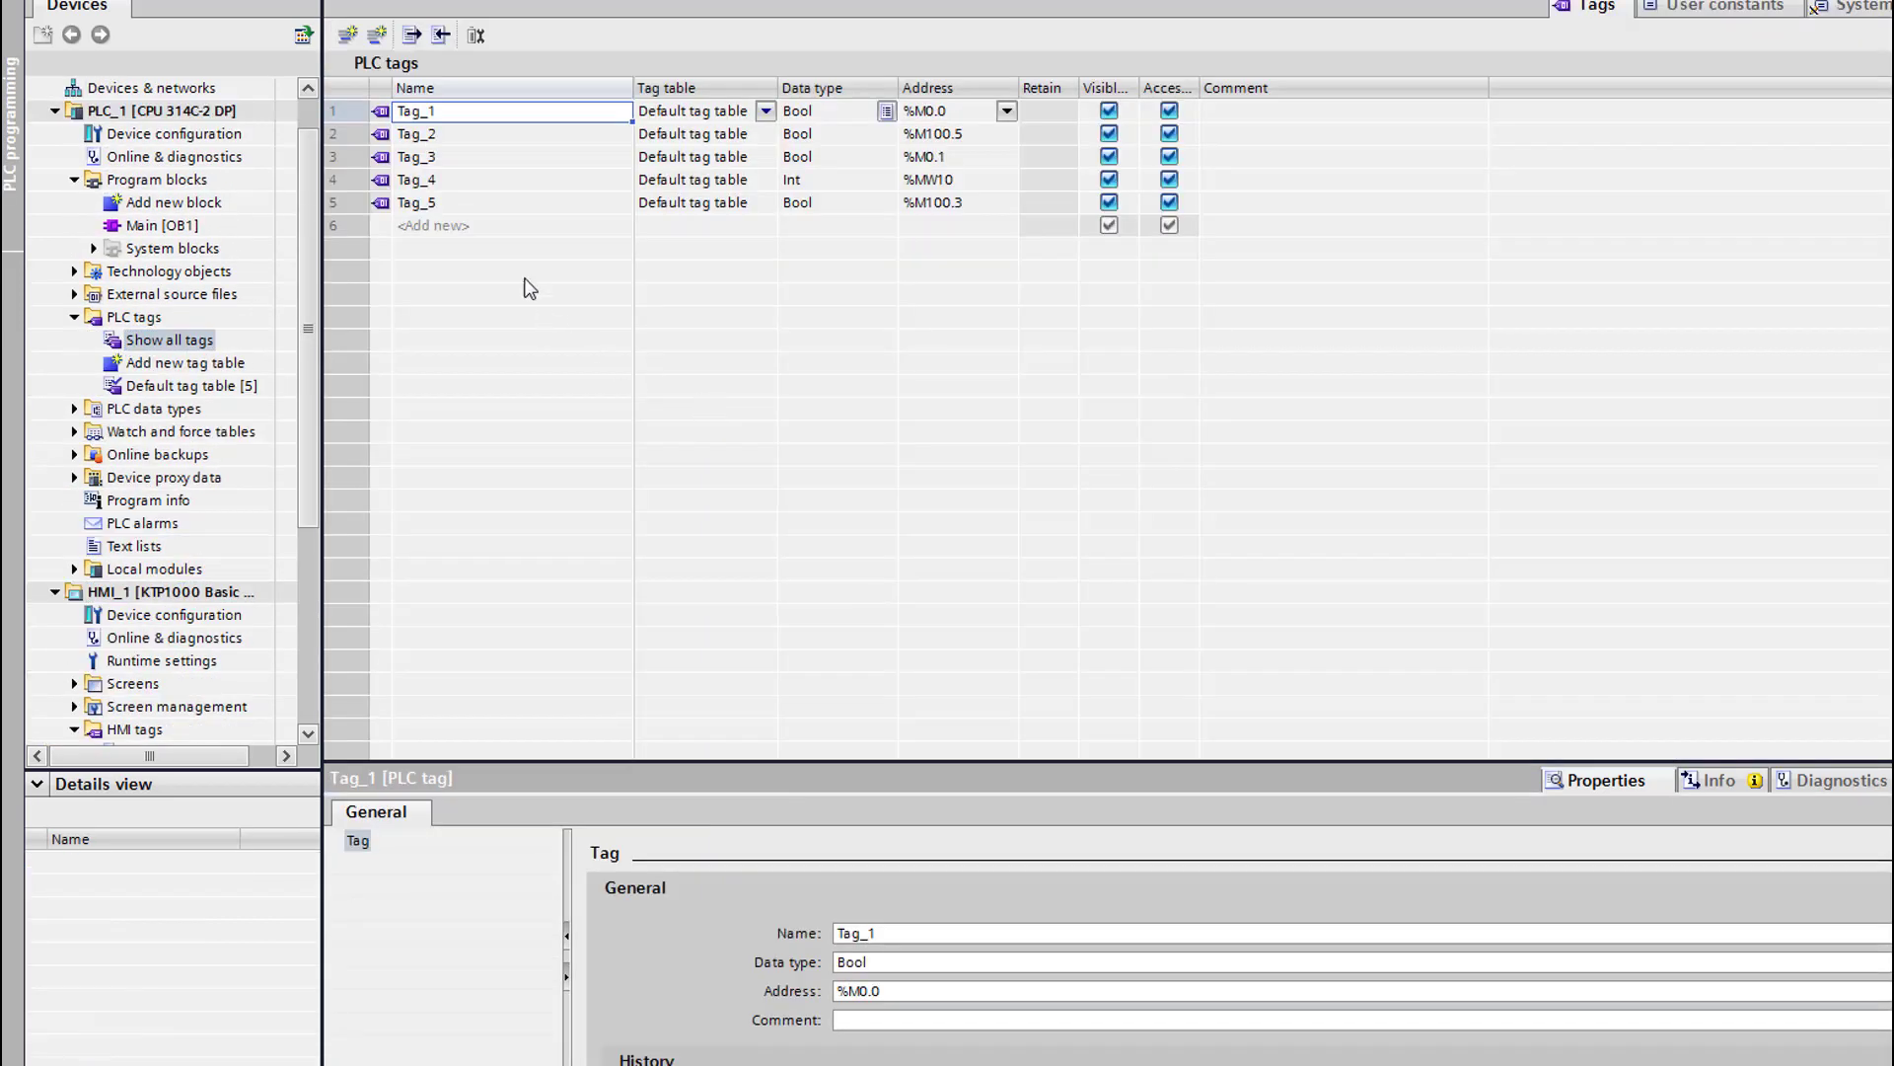
pyautogui.click(520, 227)
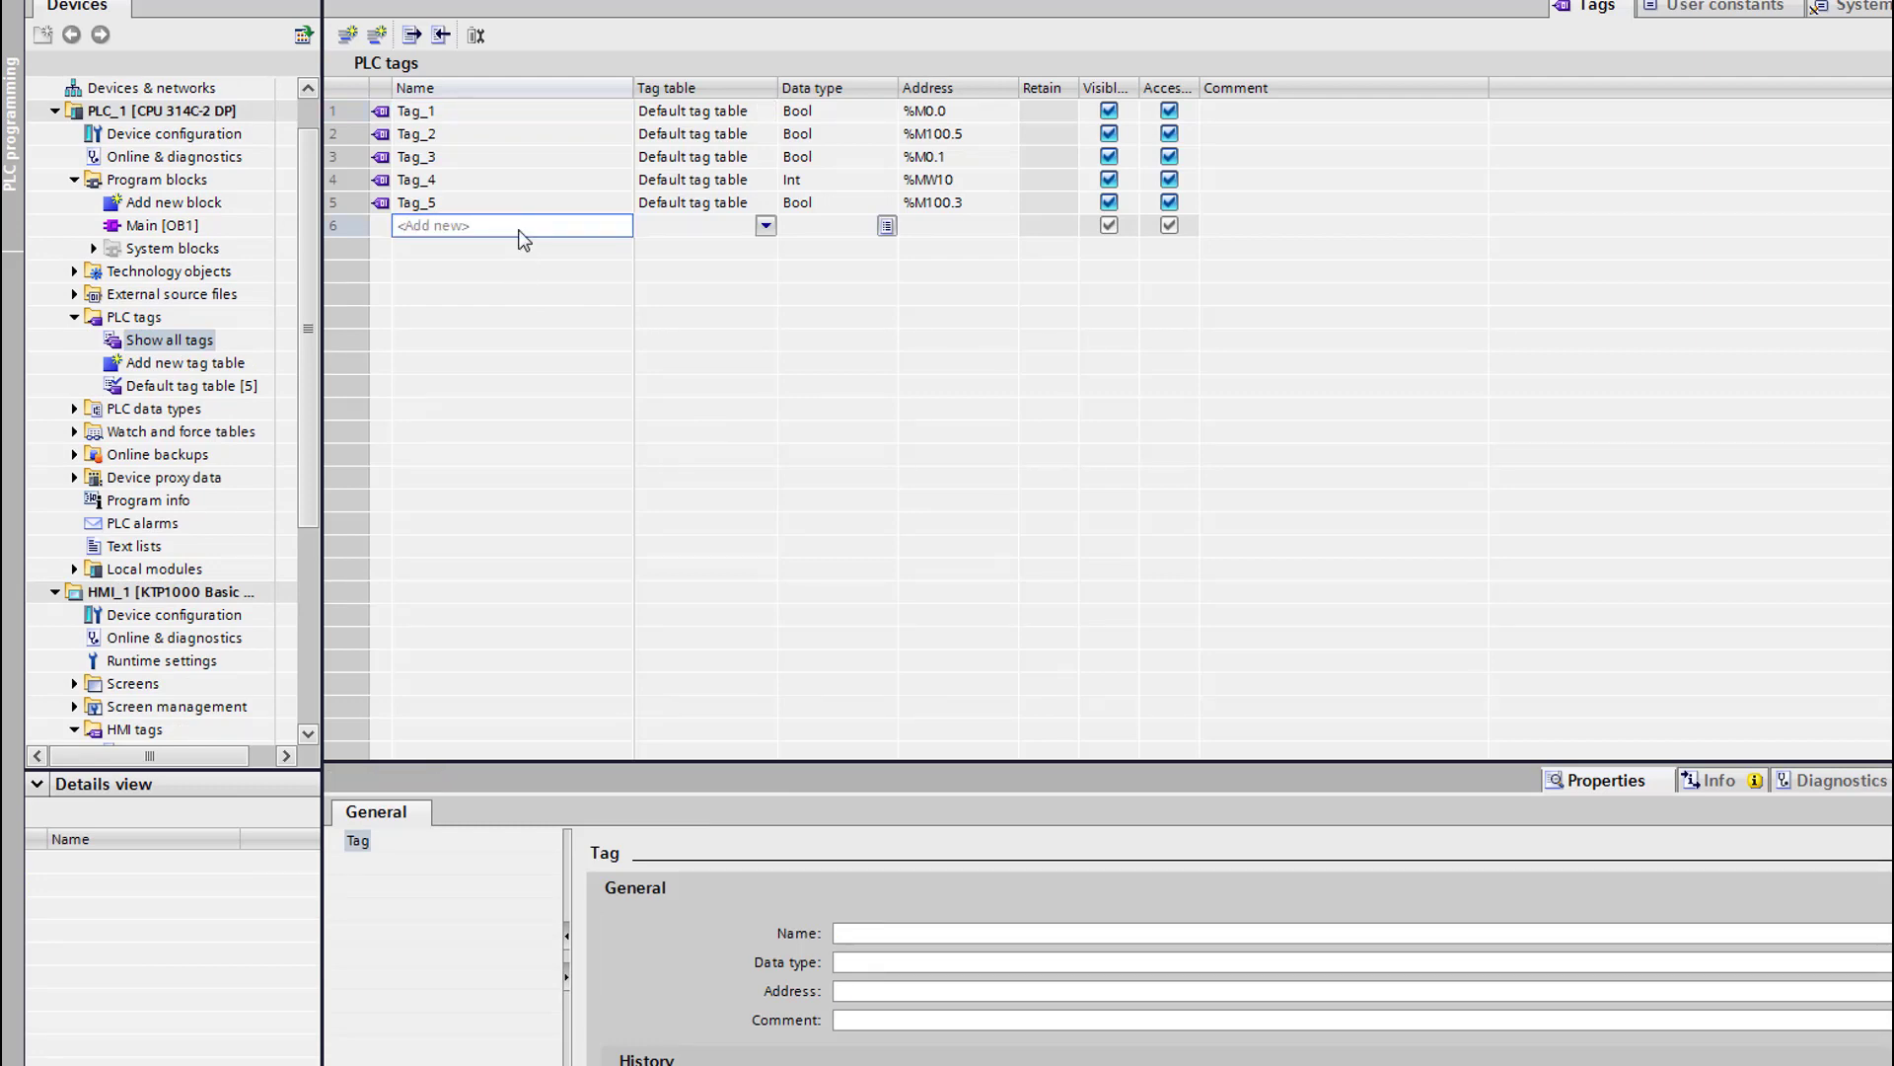
pyautogui.click(520, 232)
pyautogui.write('Tag_6')
pyautogui.press('Return')
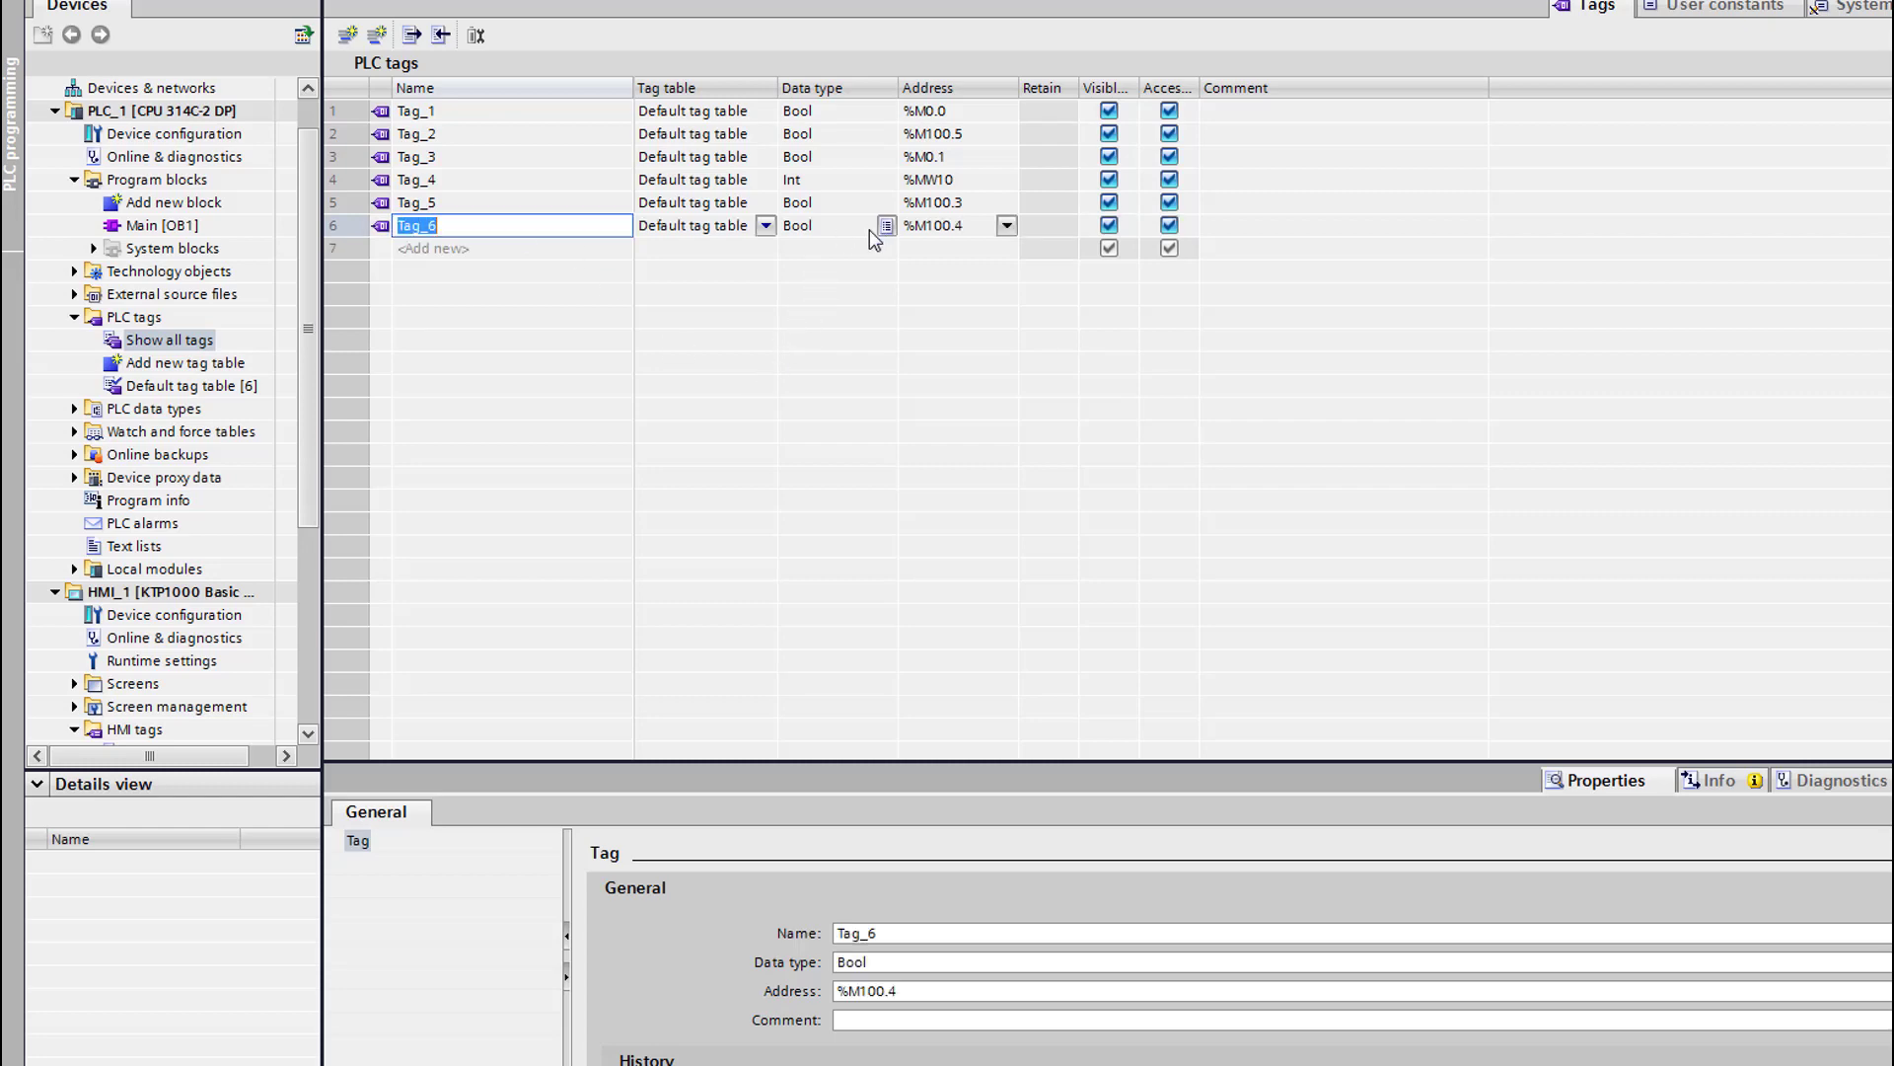
pyautogui.click(977, 232)
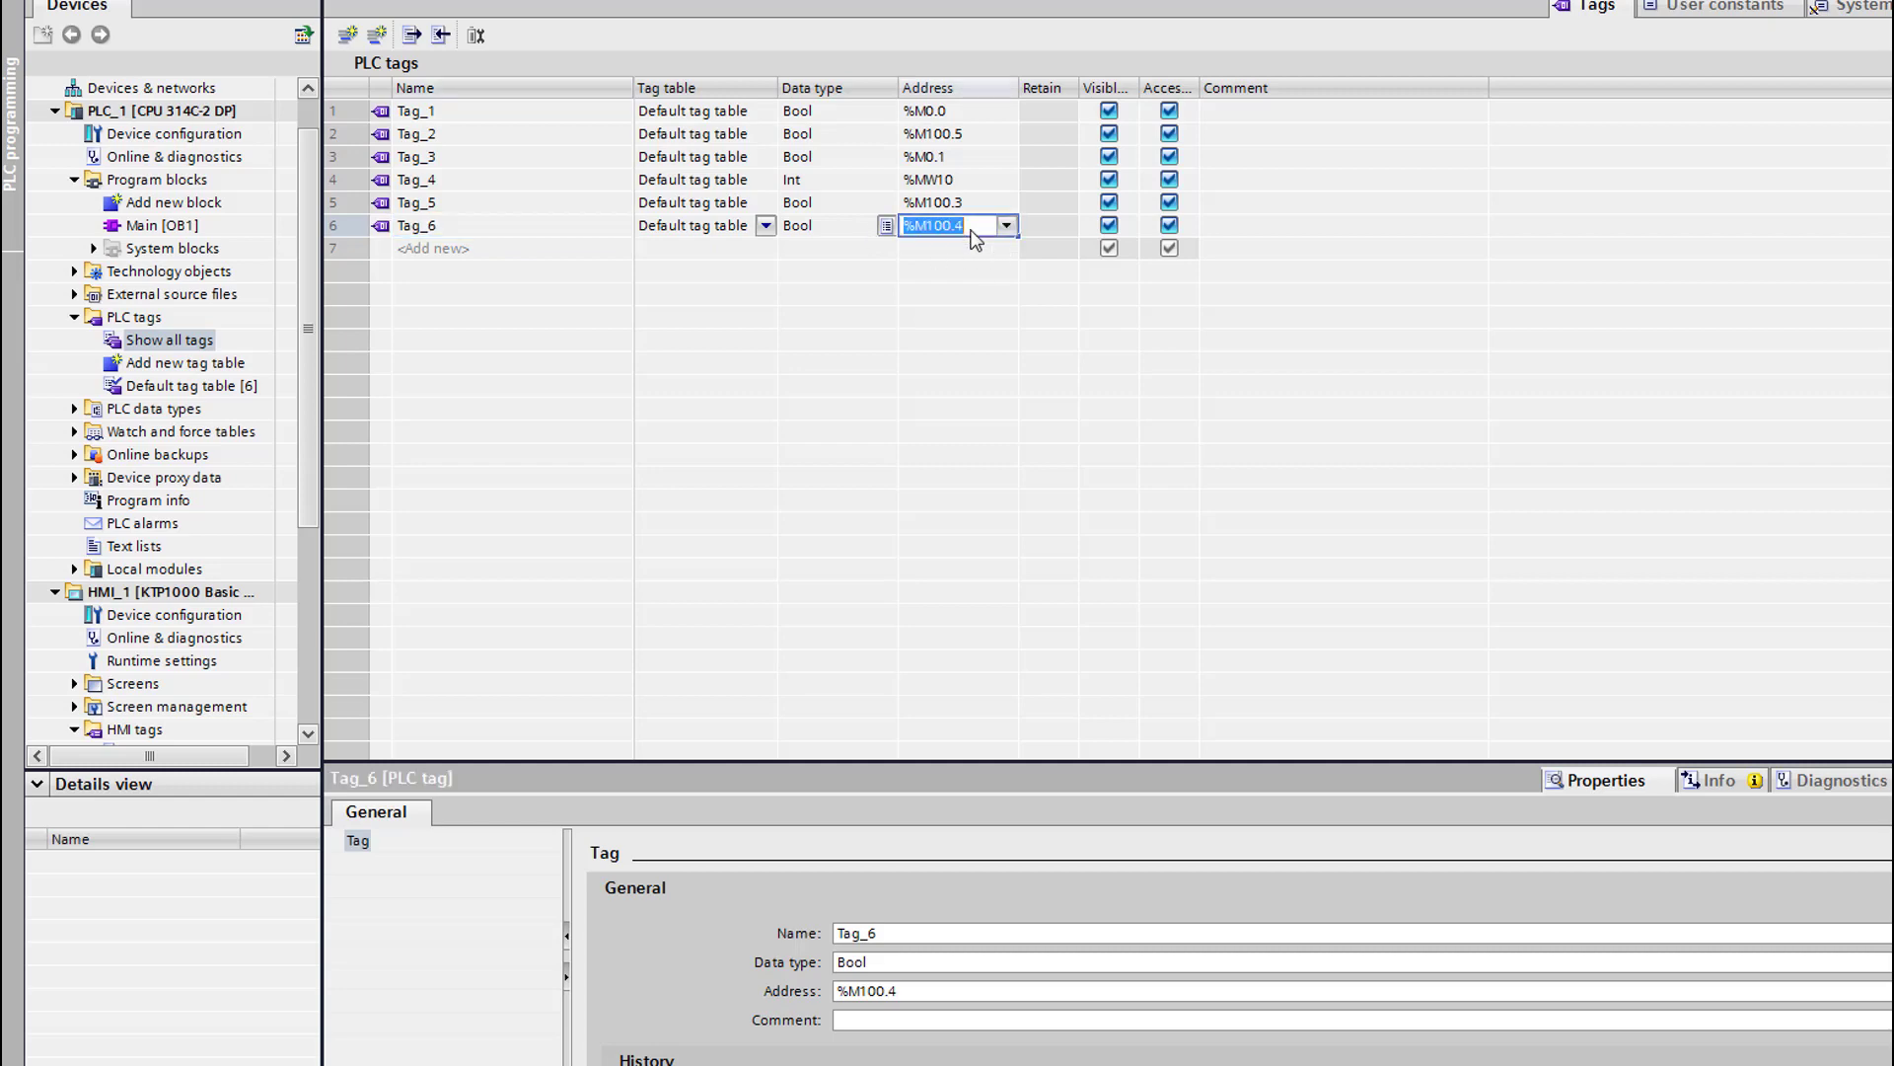
pyautogui.write('M1.0')
pyautogui.press('Return')
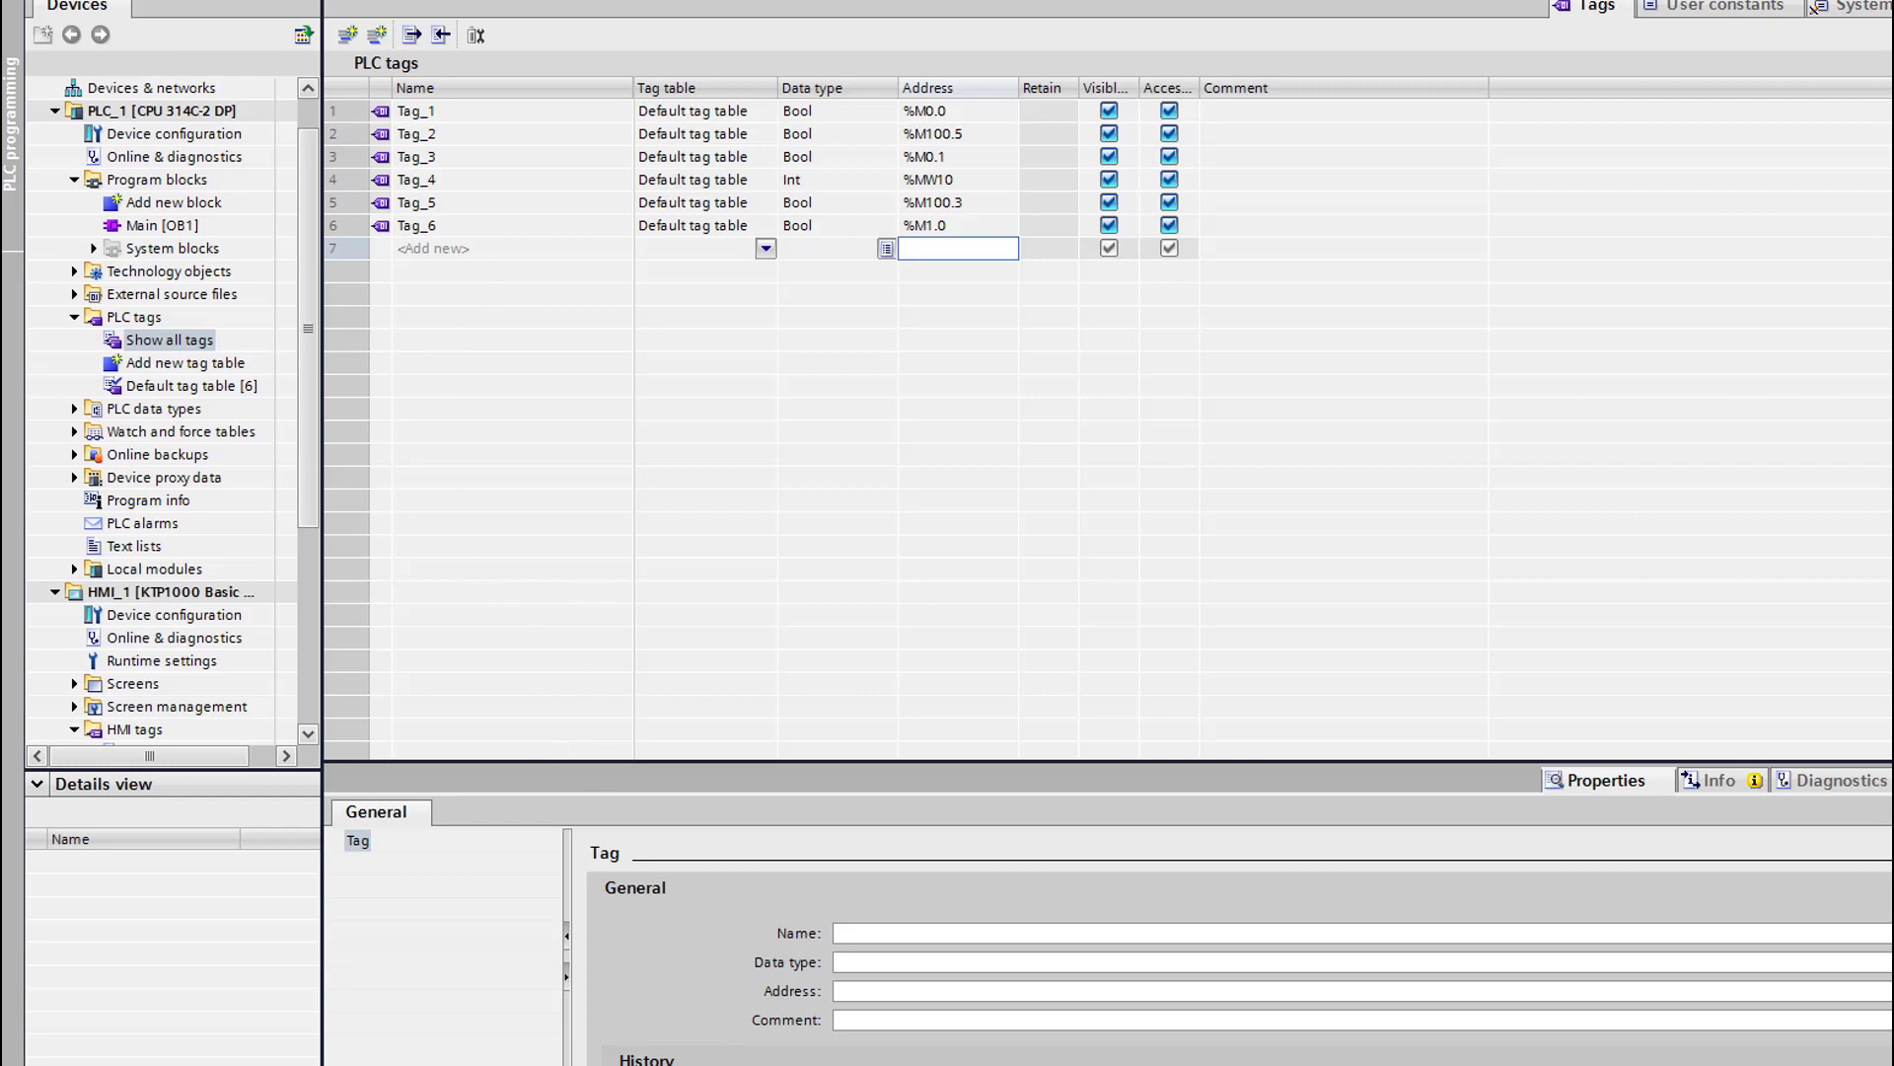
# Return to the root screen and link the circle's visibility to Tag_6 (%M1.0), visible for the range 1 to 1
pyautogui.hotkey('ctrl', 'F6')
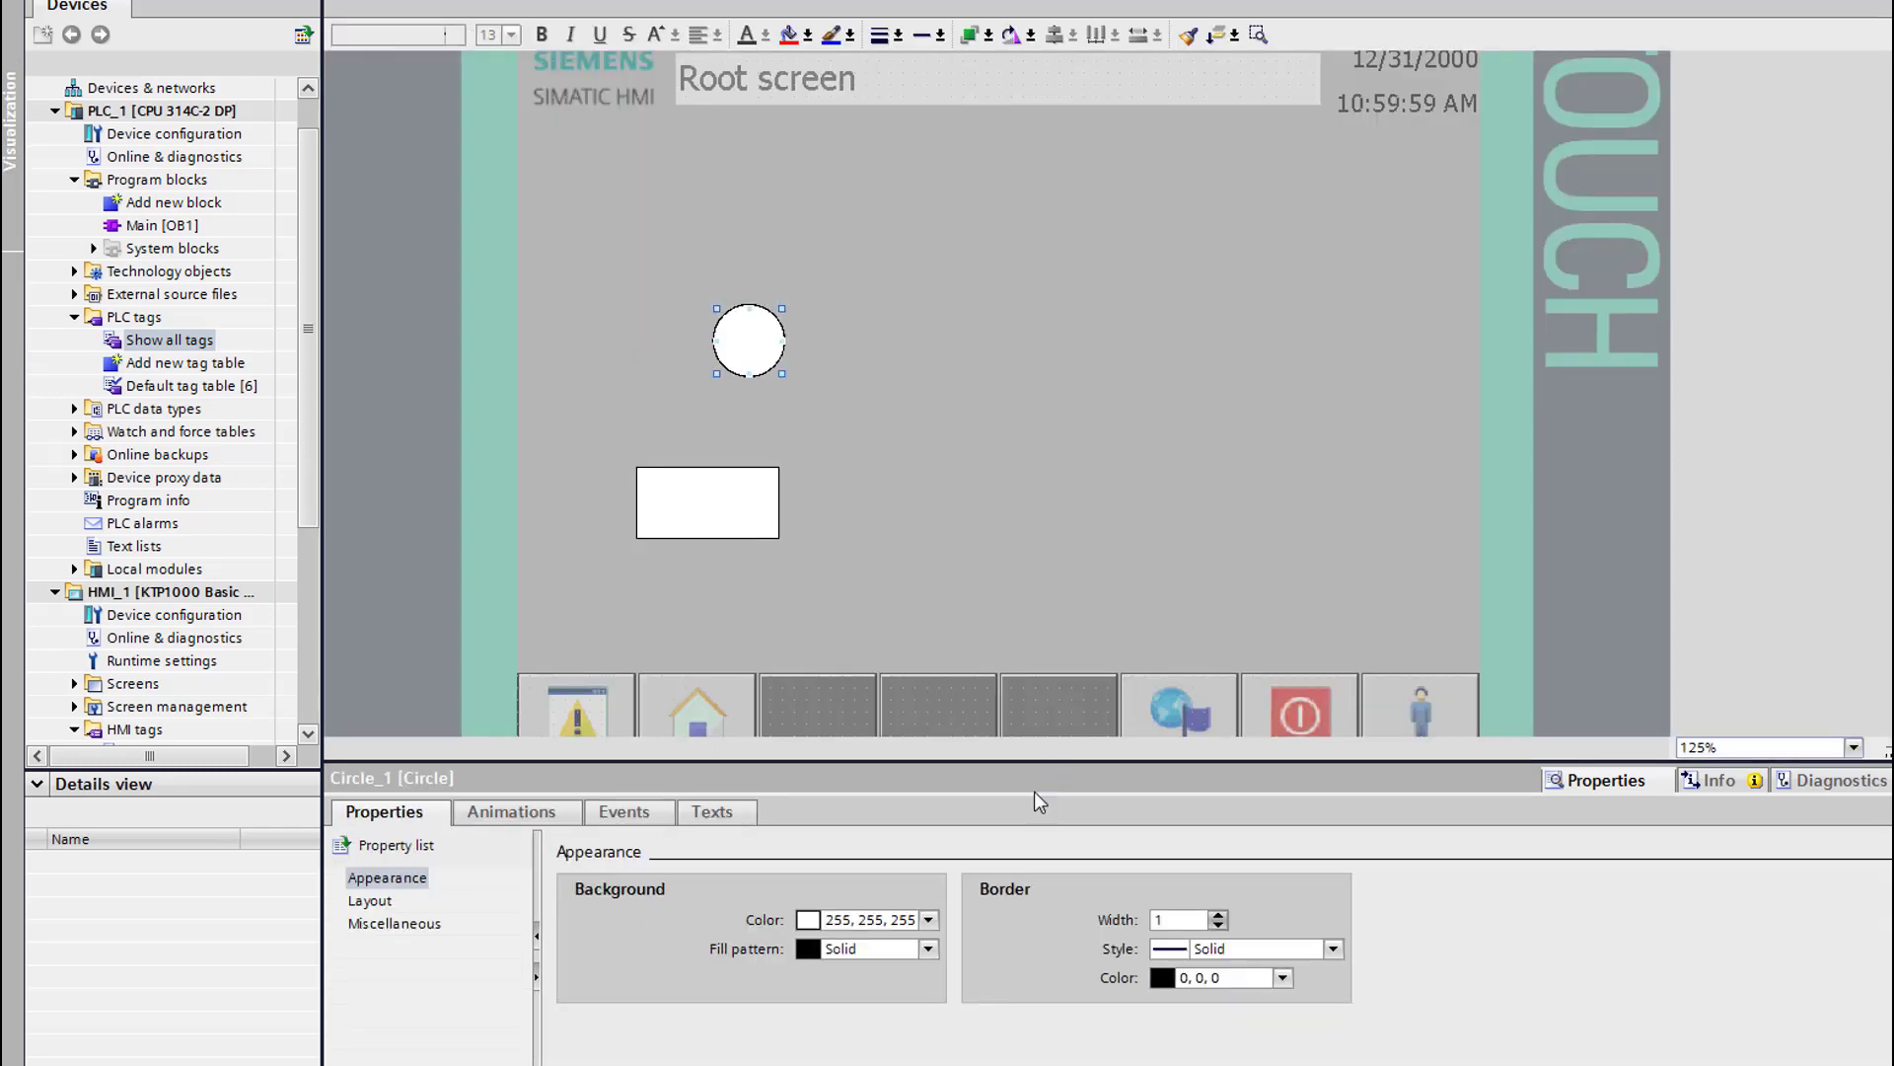
pyautogui.click(517, 809)
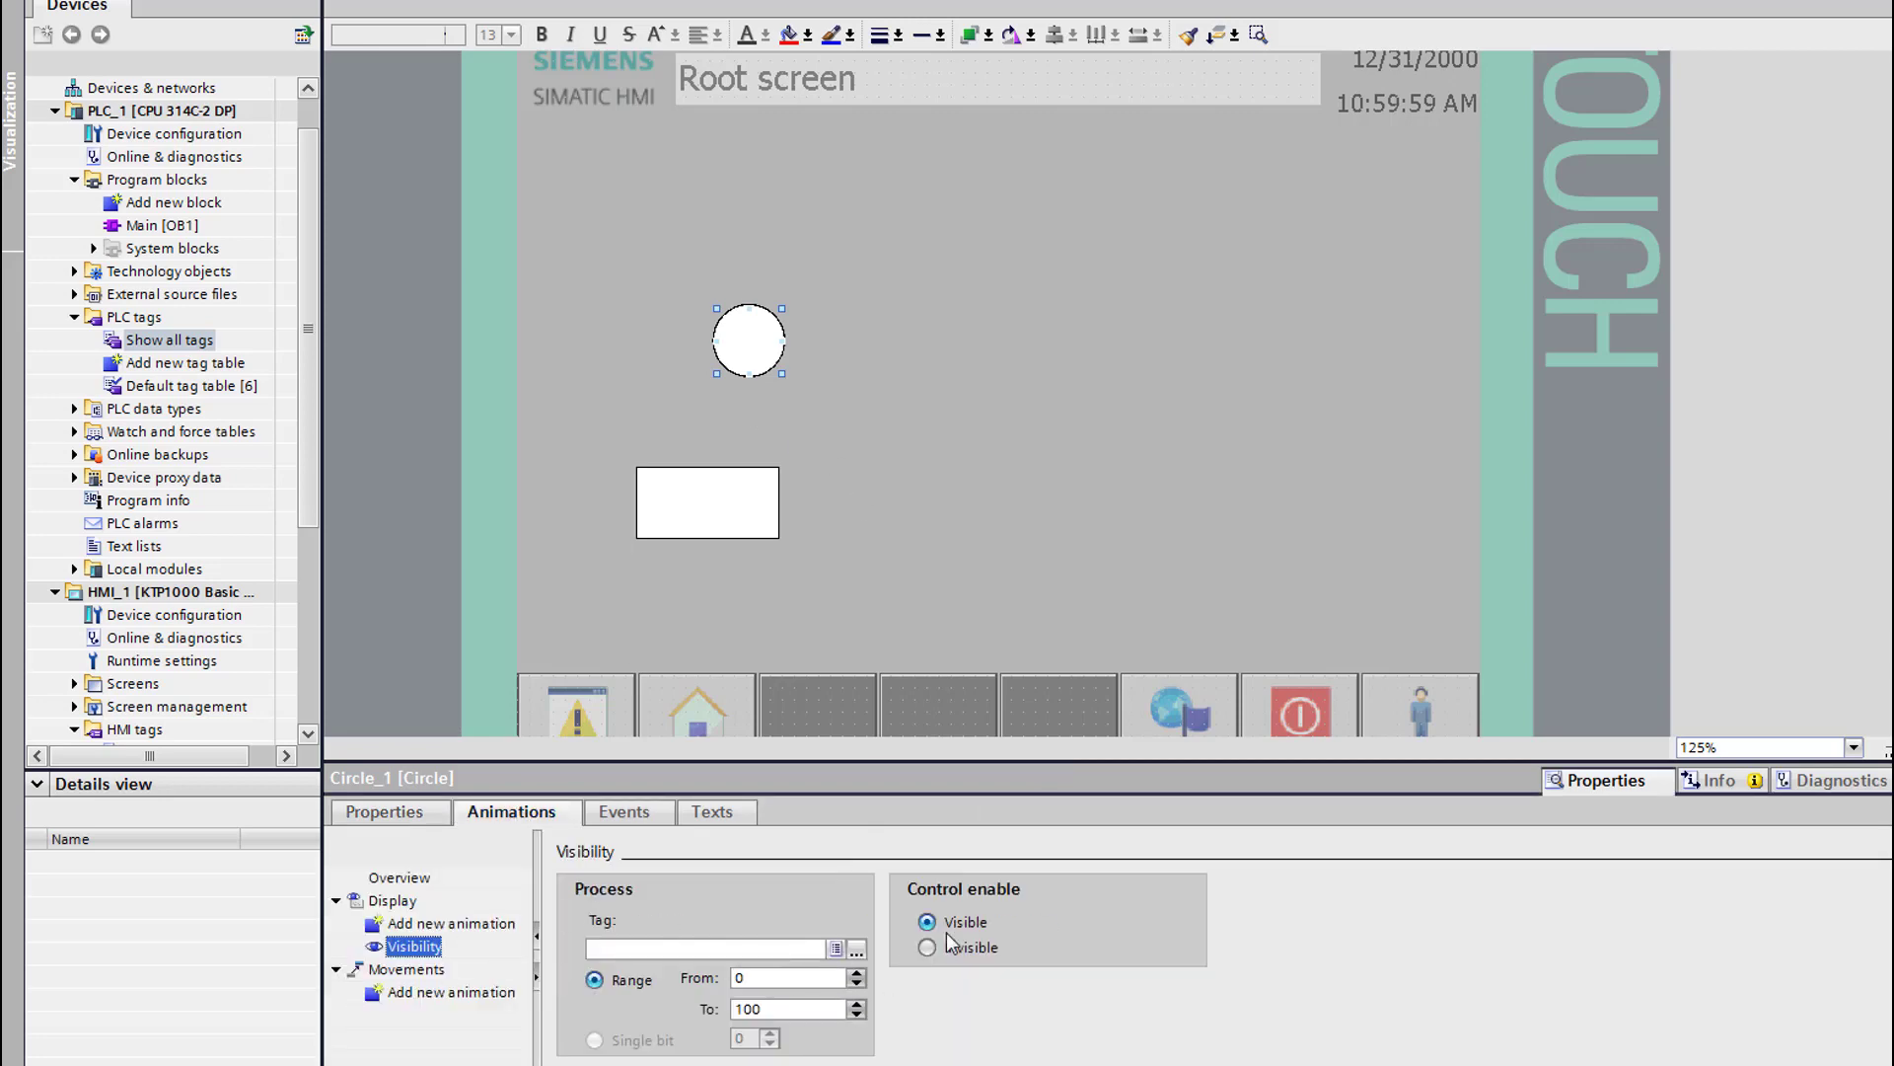
pyautogui.click(857, 950)
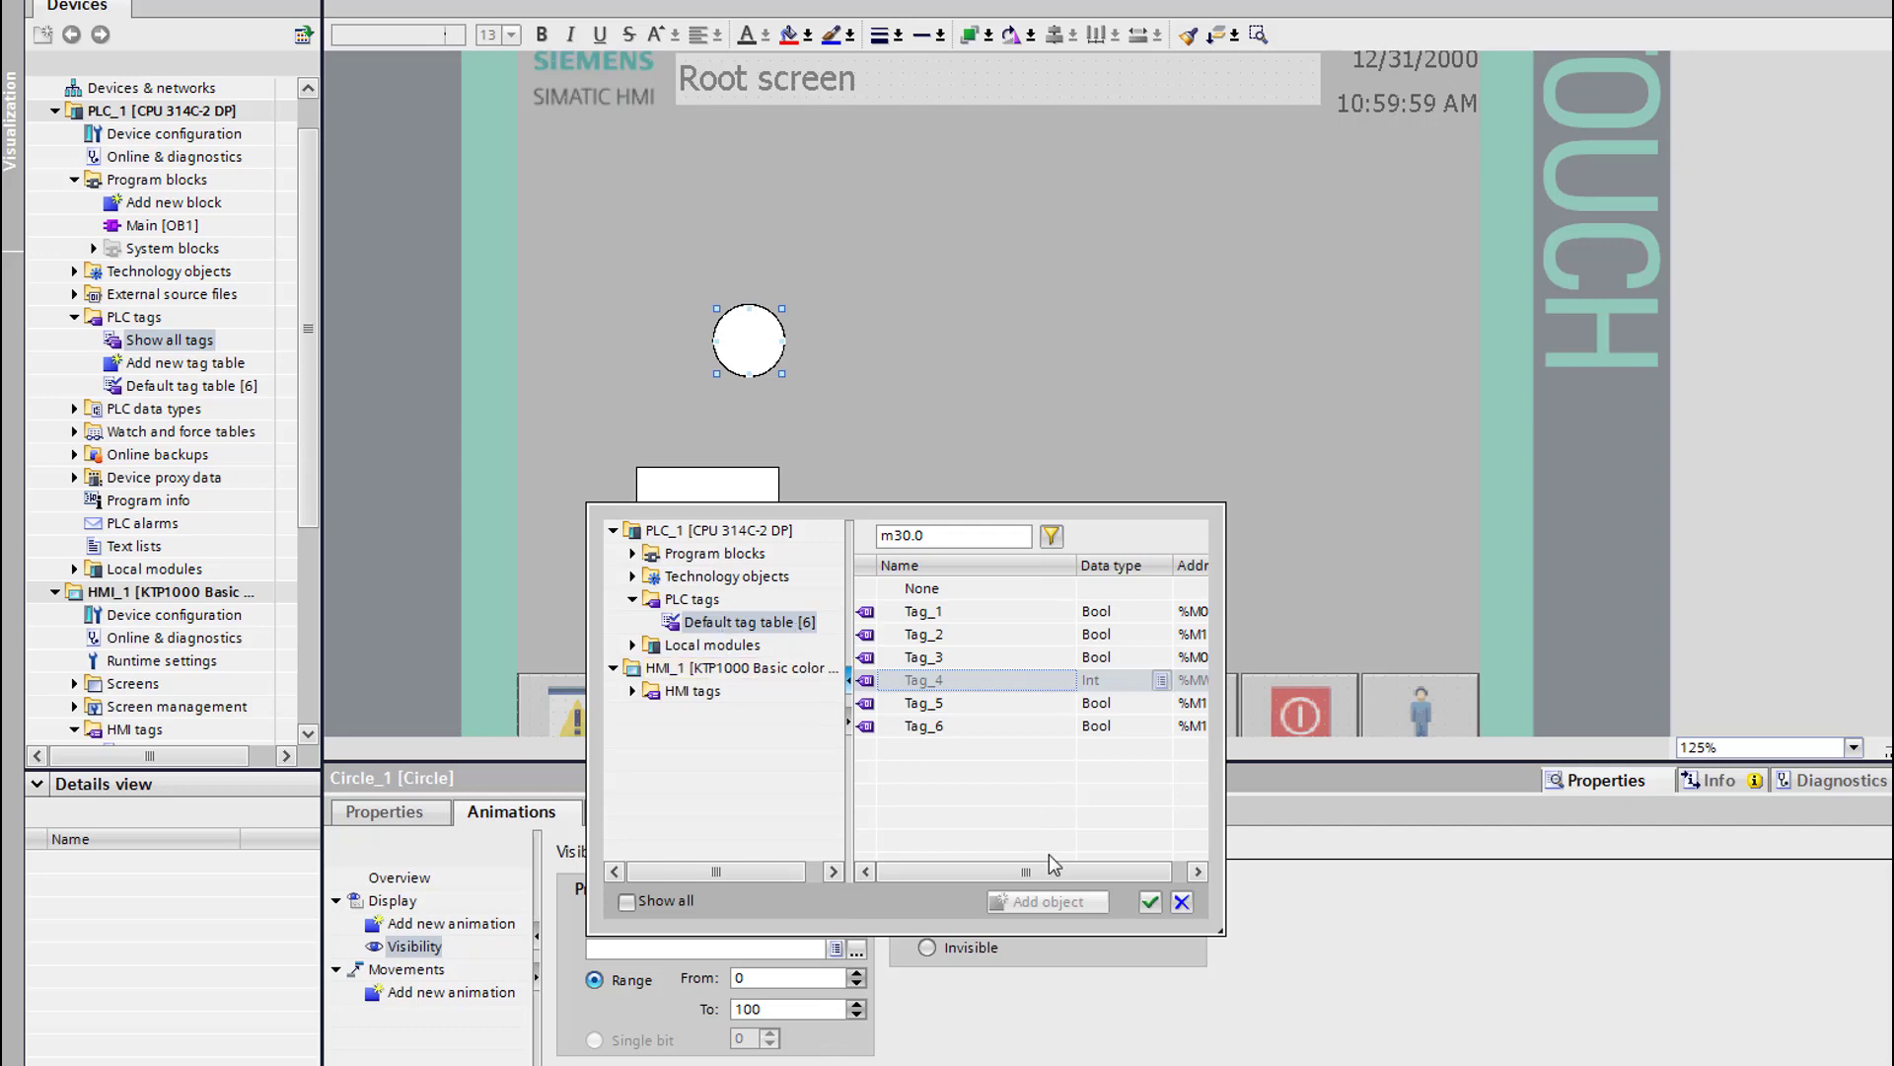
pyautogui.moveTo(1049, 872); pyautogui.dragTo(1077, 872)
pyautogui.click(1125, 725)
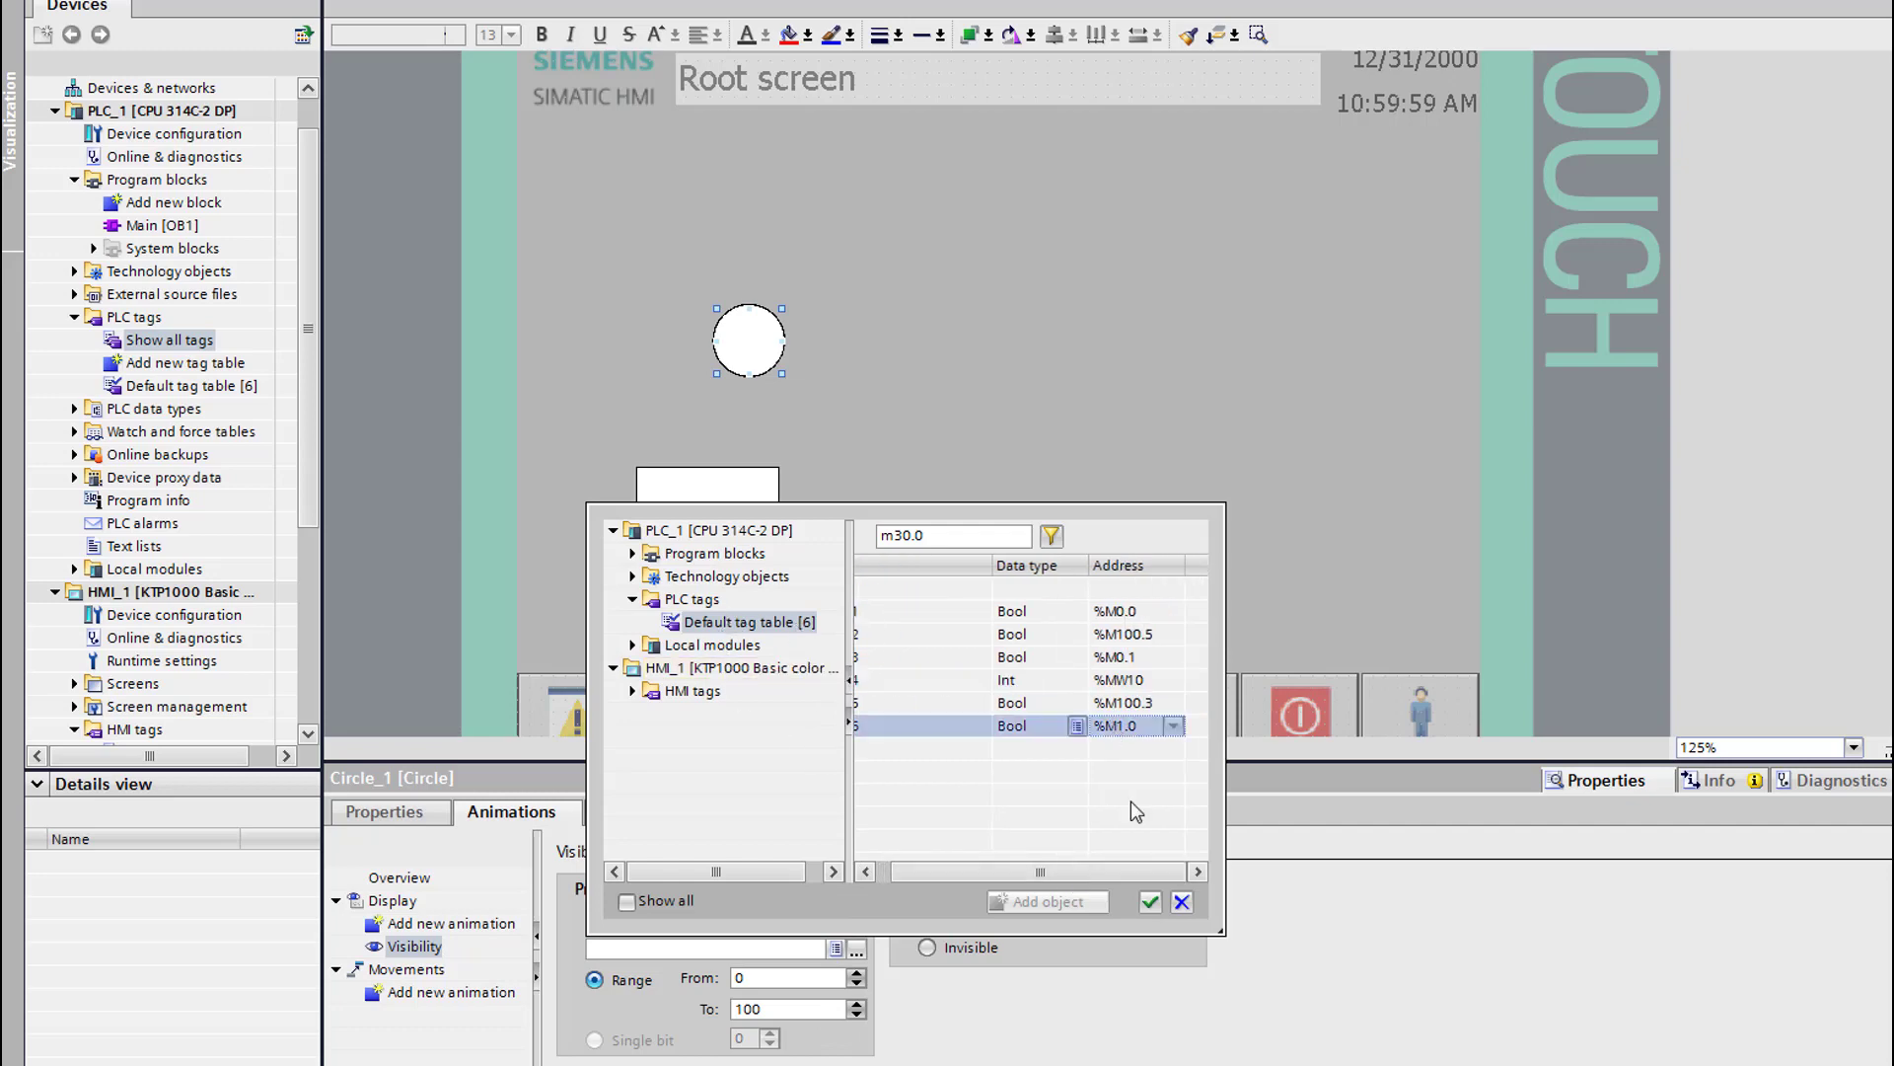
pyautogui.click(1150, 901)
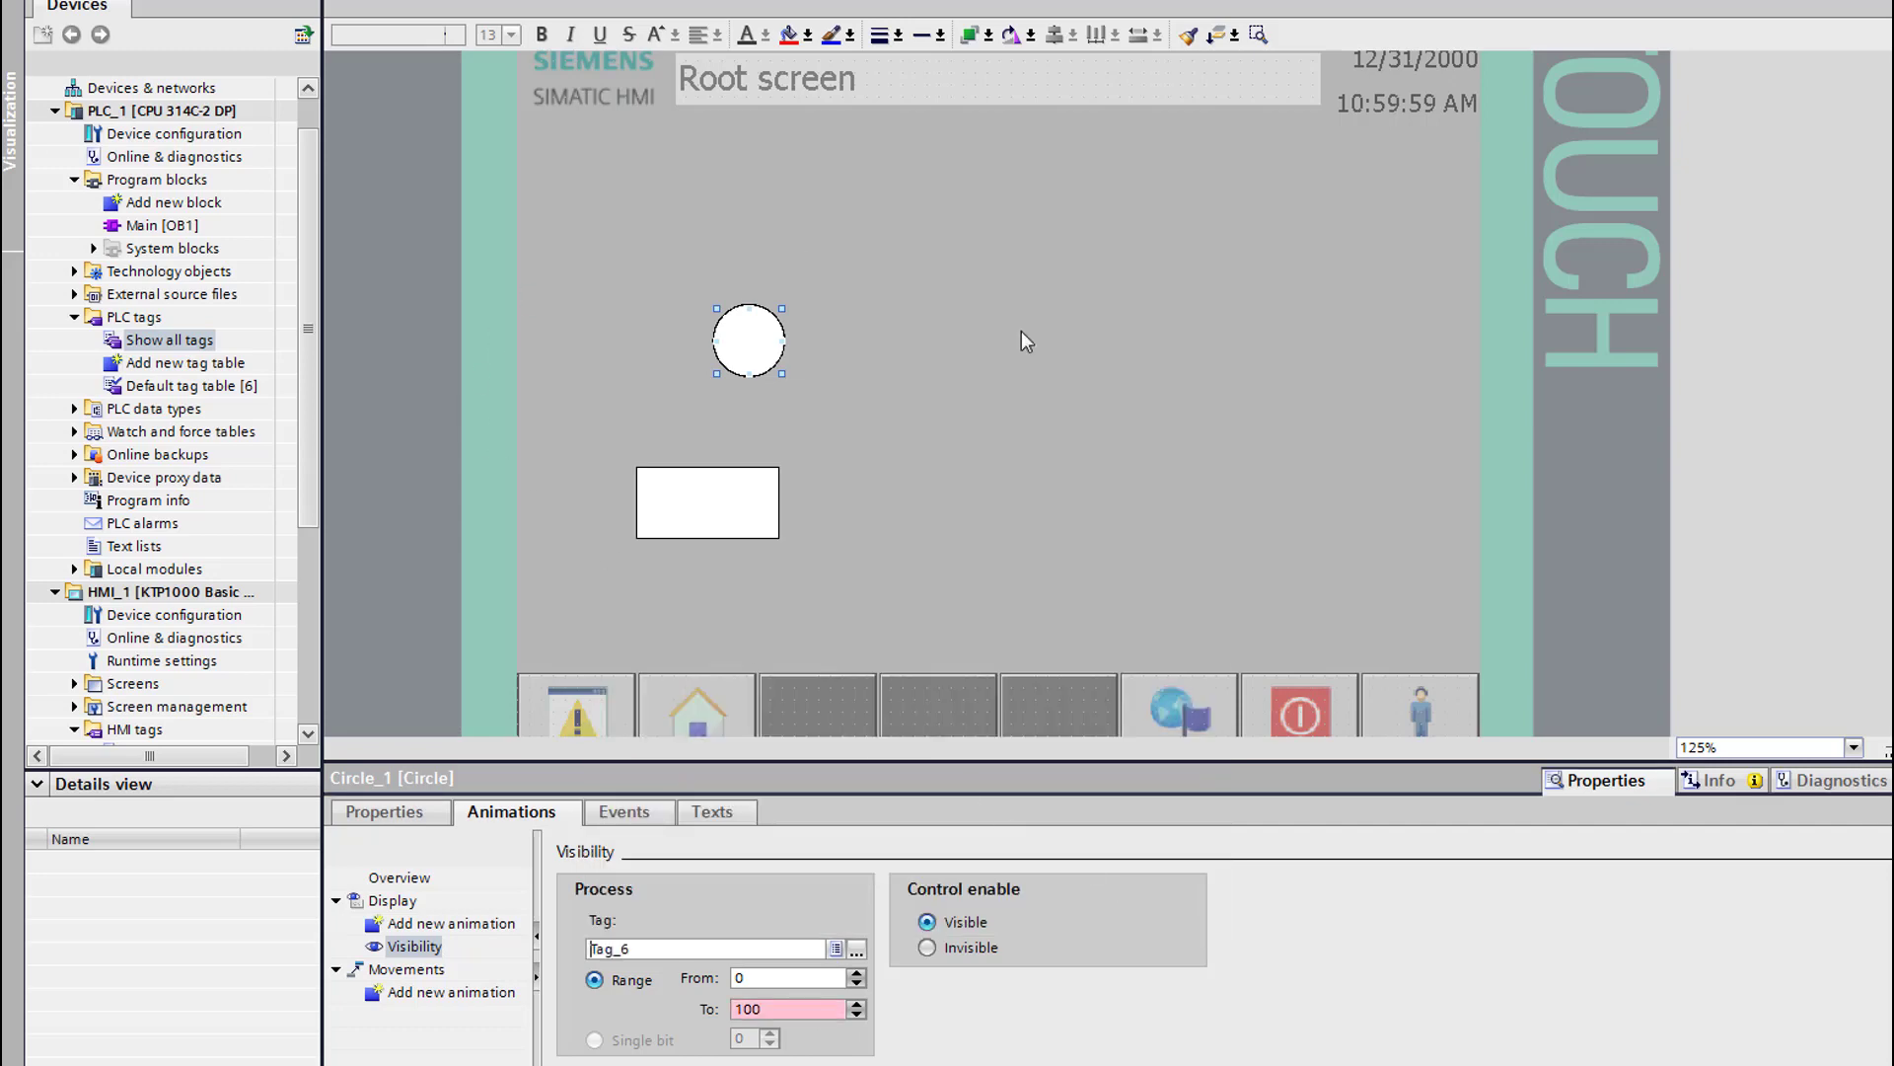
pyautogui.click(858, 1002)
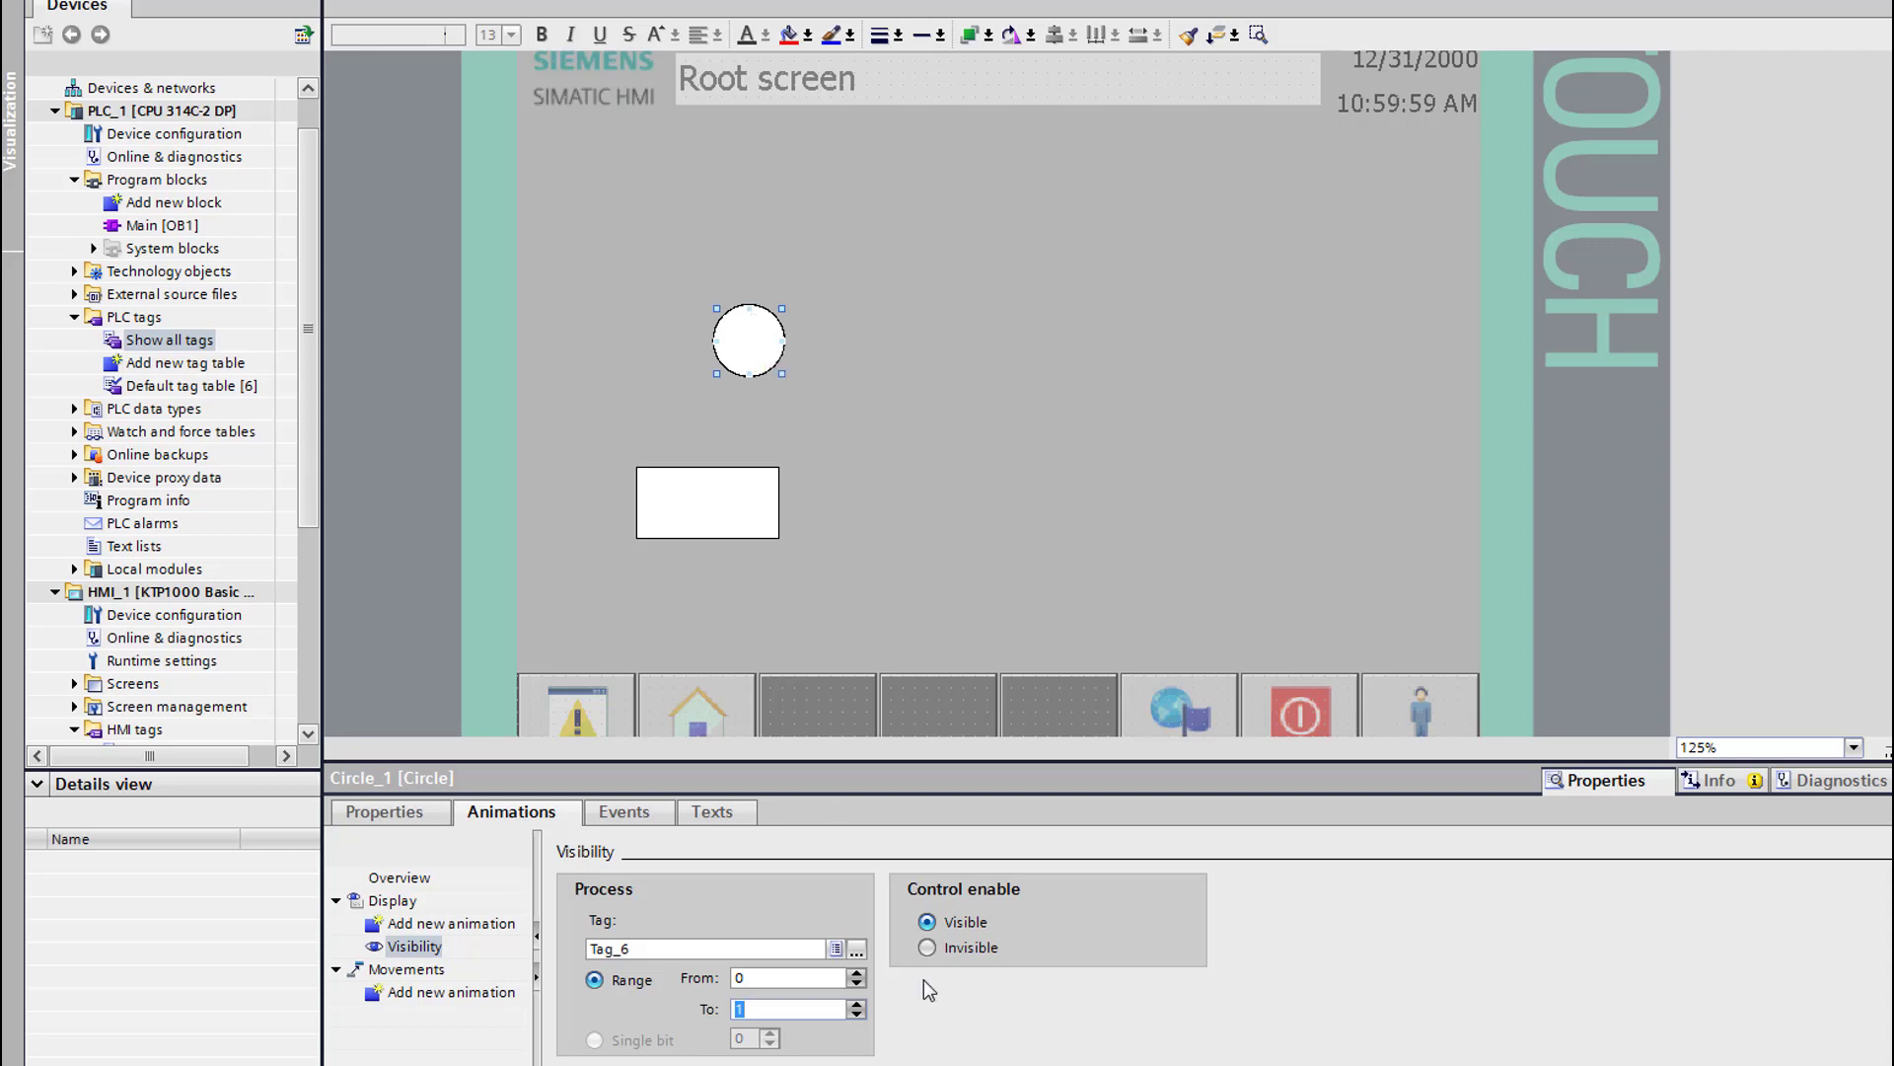
pyautogui.click(855, 972)
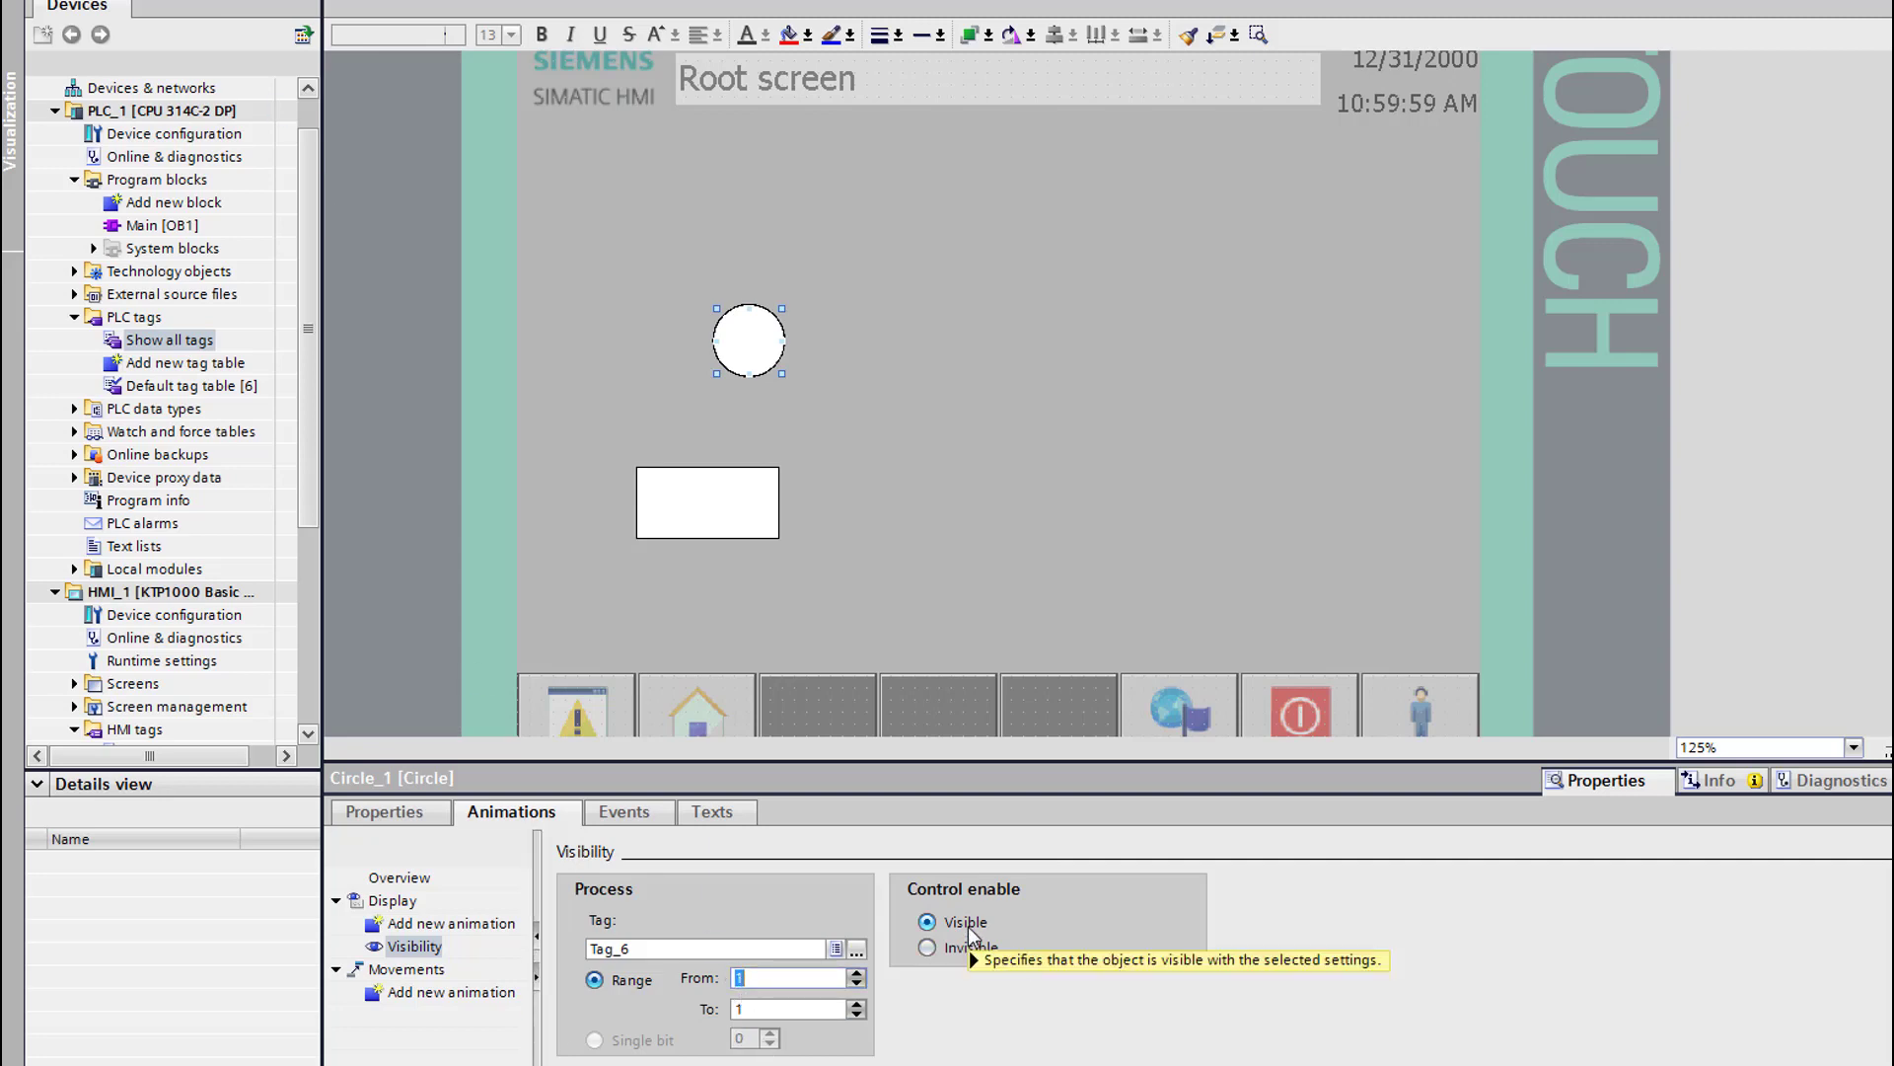
# Compile PLC_1 and load it to the simulated CPU
pyautogui.scroll(1, 209, 150)
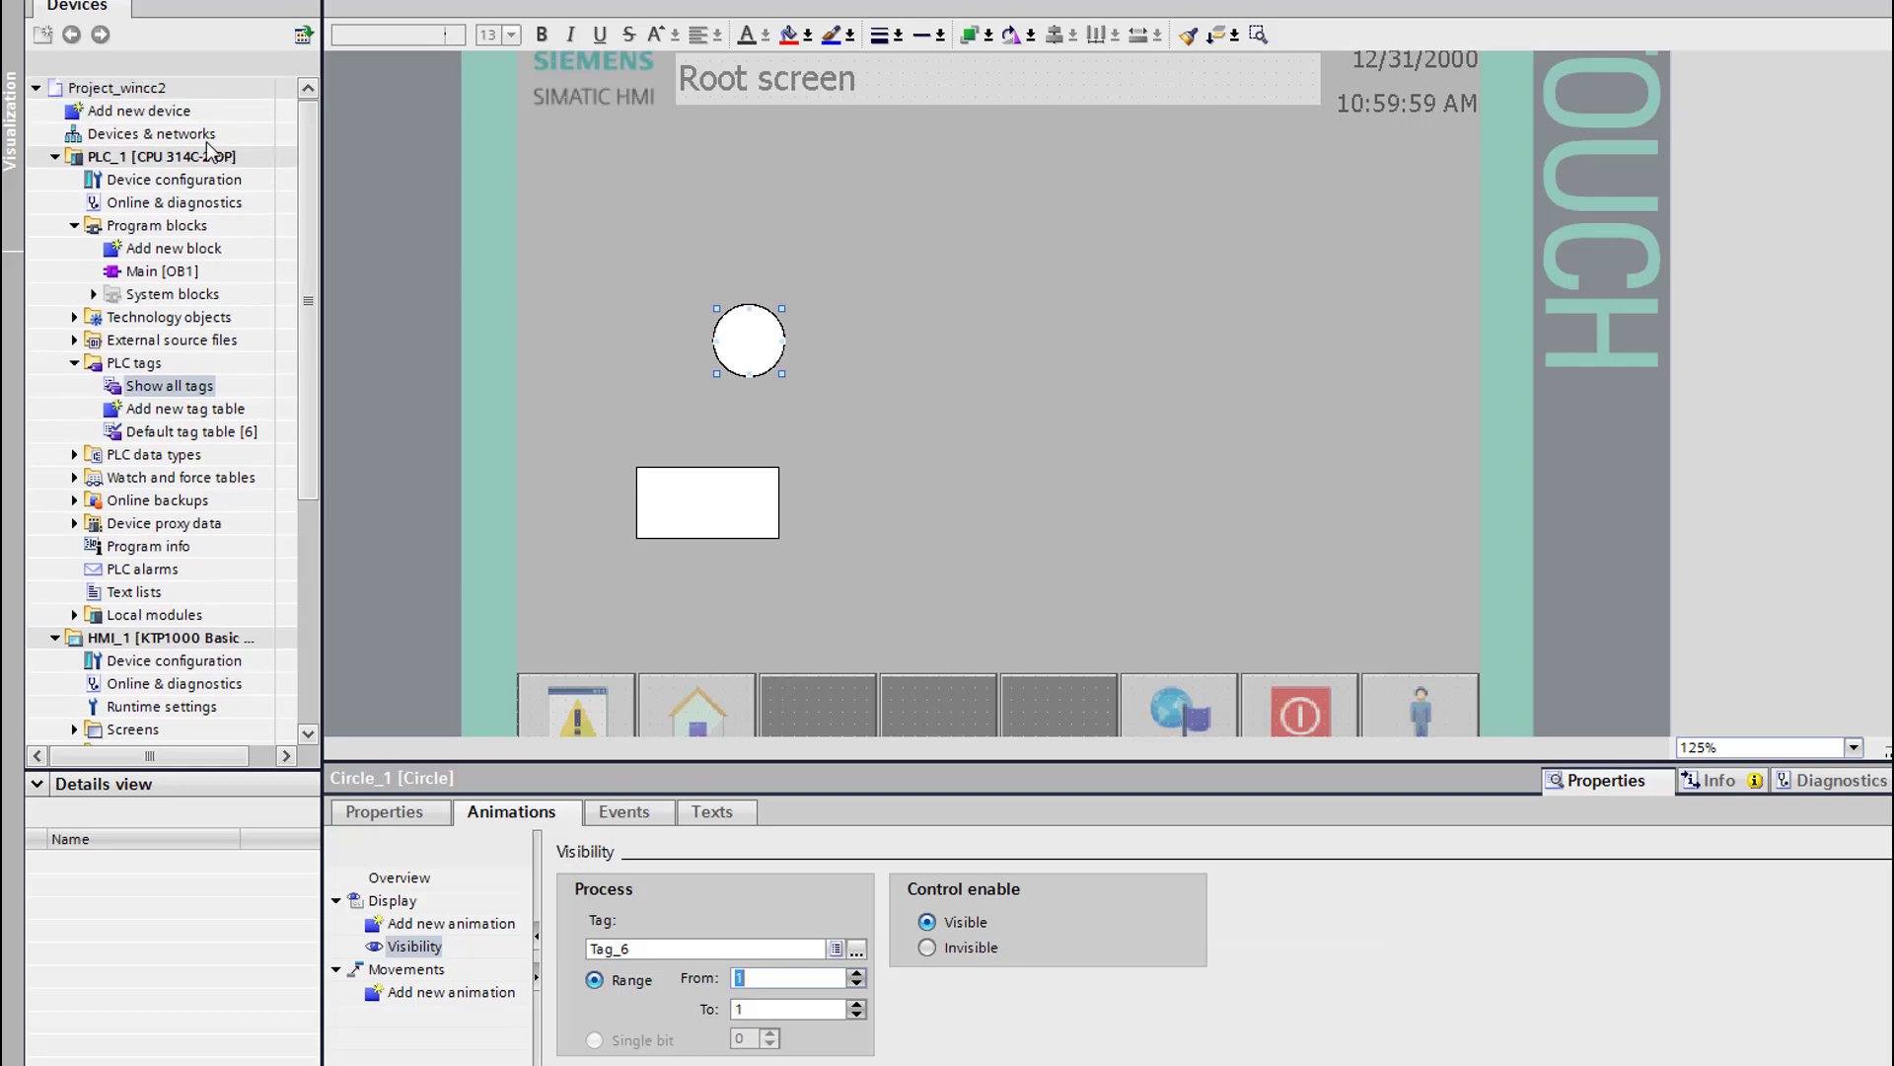
pyautogui.click(180, 158)
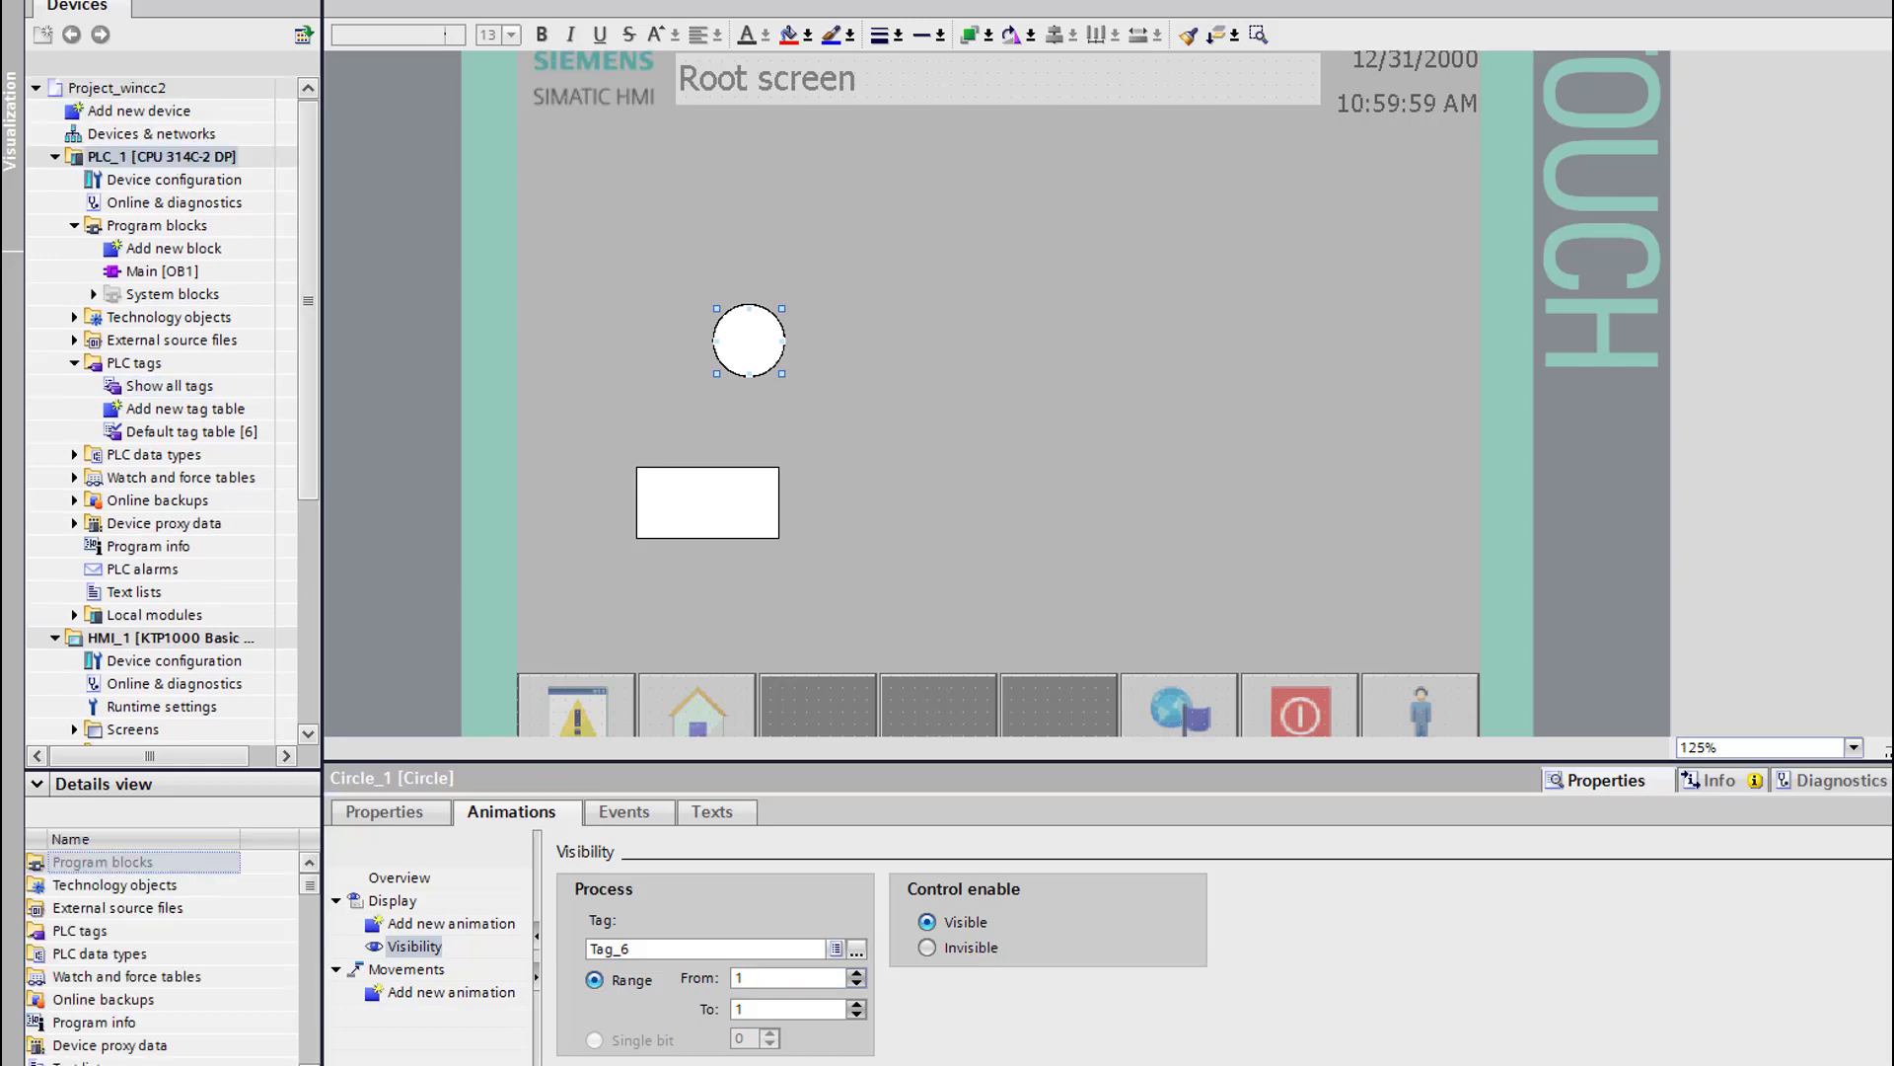
pyautogui.click(181, 161)
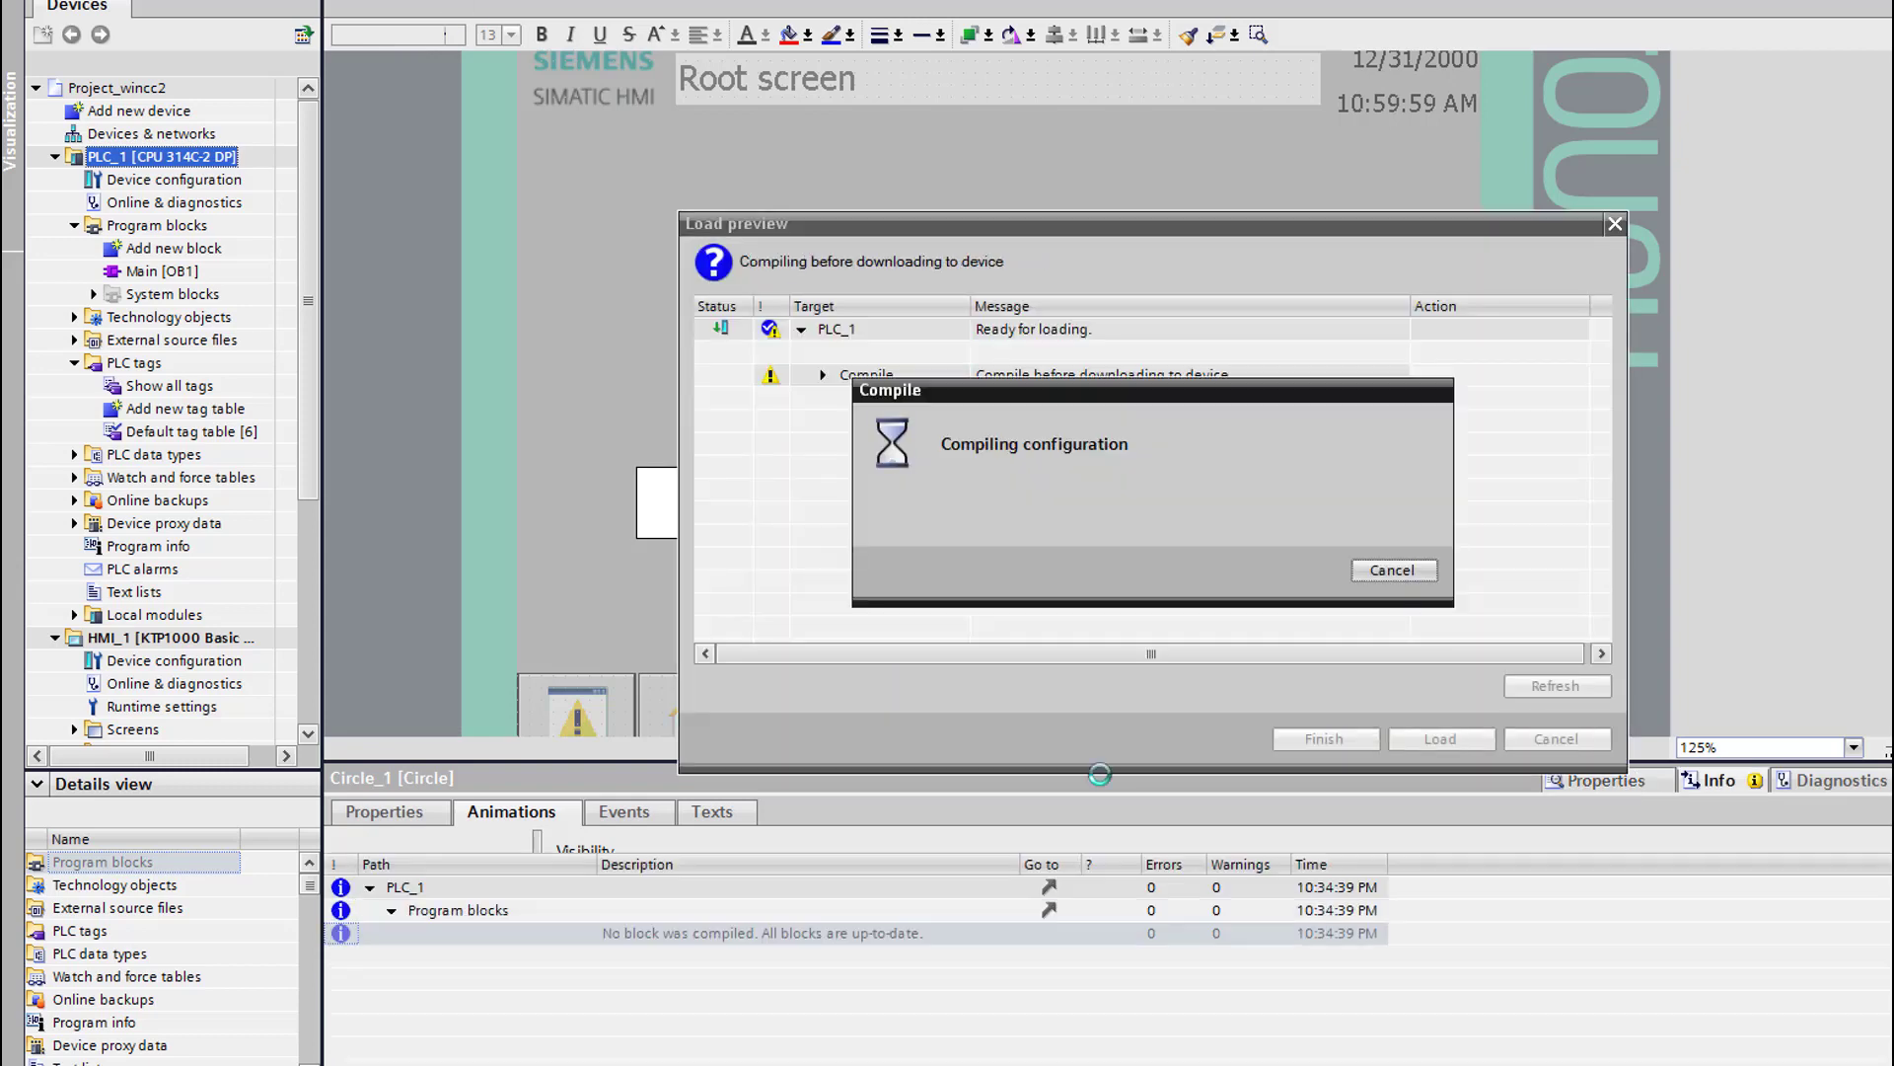
pyautogui.click(1440, 739)
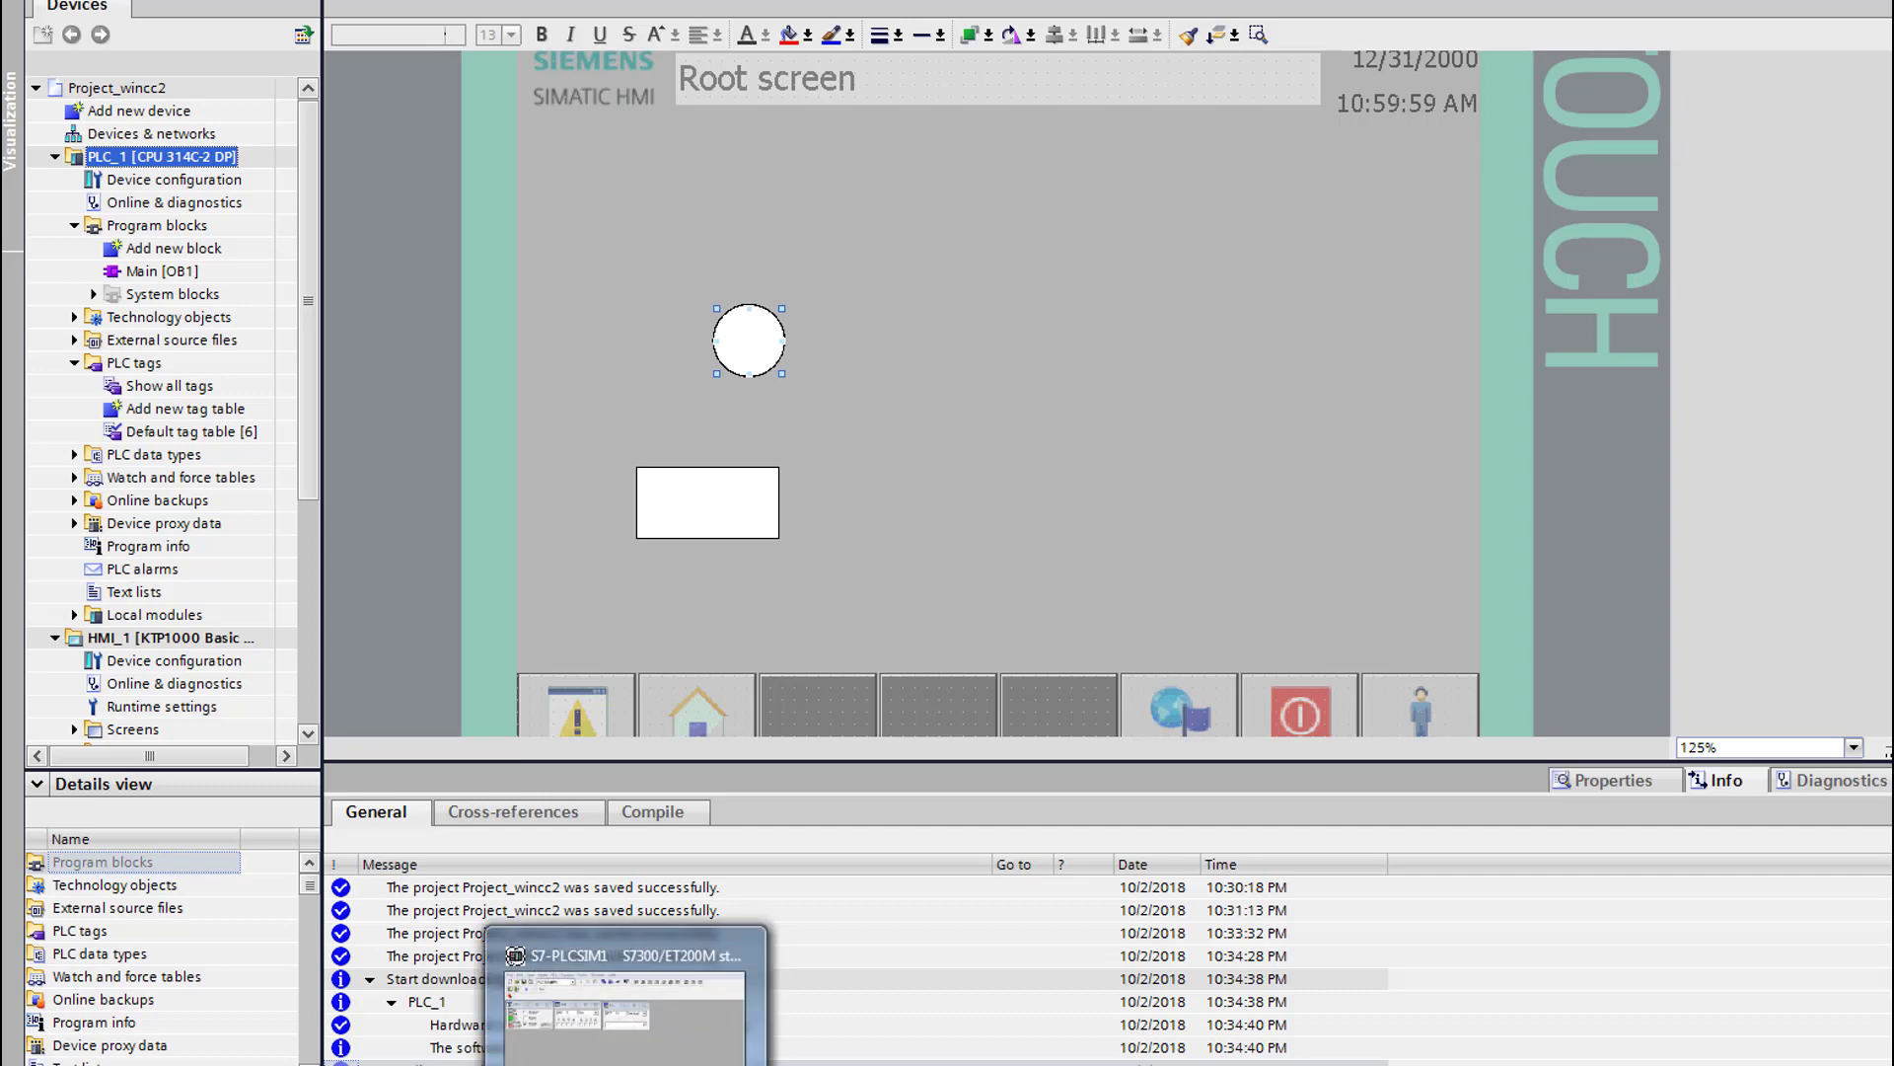
# Switch to PLCSIM, set the memory byte view to MB 1 and put the simulated CPU in RUN
pyautogui.click(632, 991)
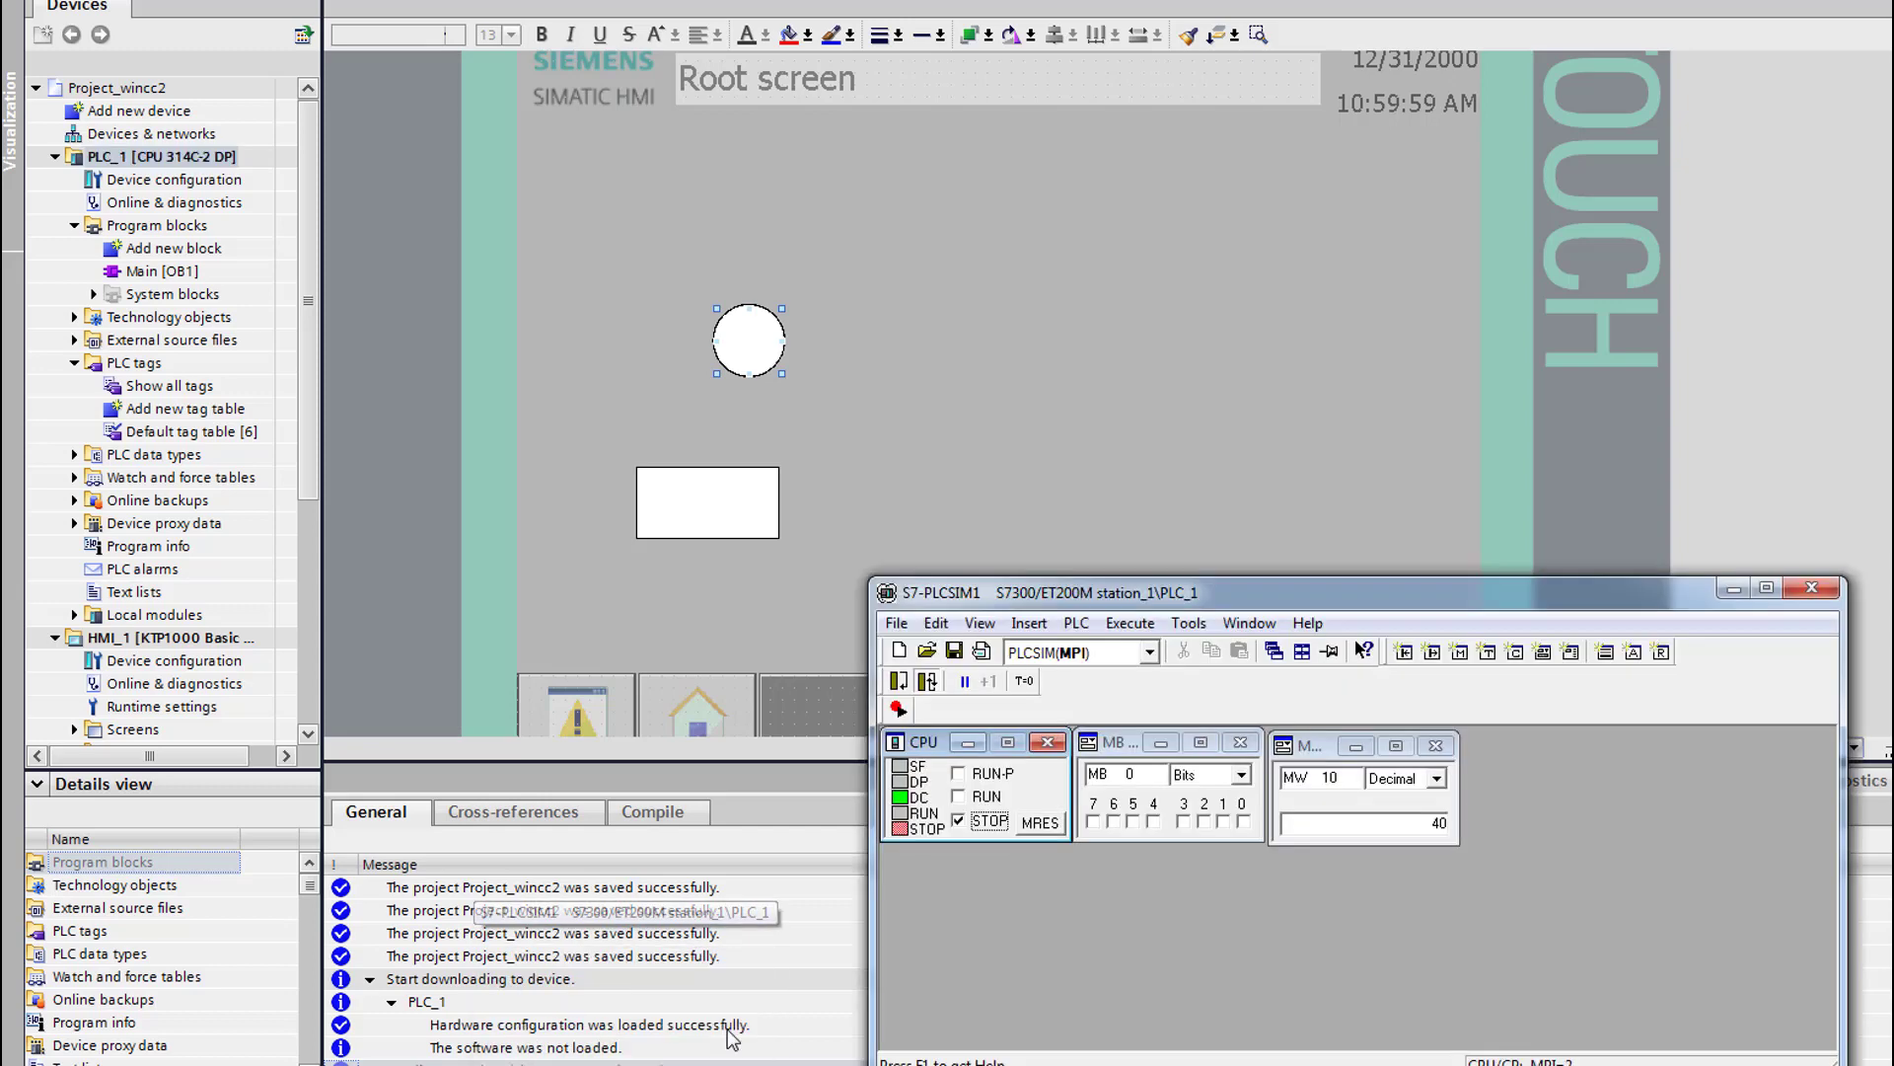
pyautogui.click(1151, 756)
pyautogui.write('1')
pyautogui.press('Return')
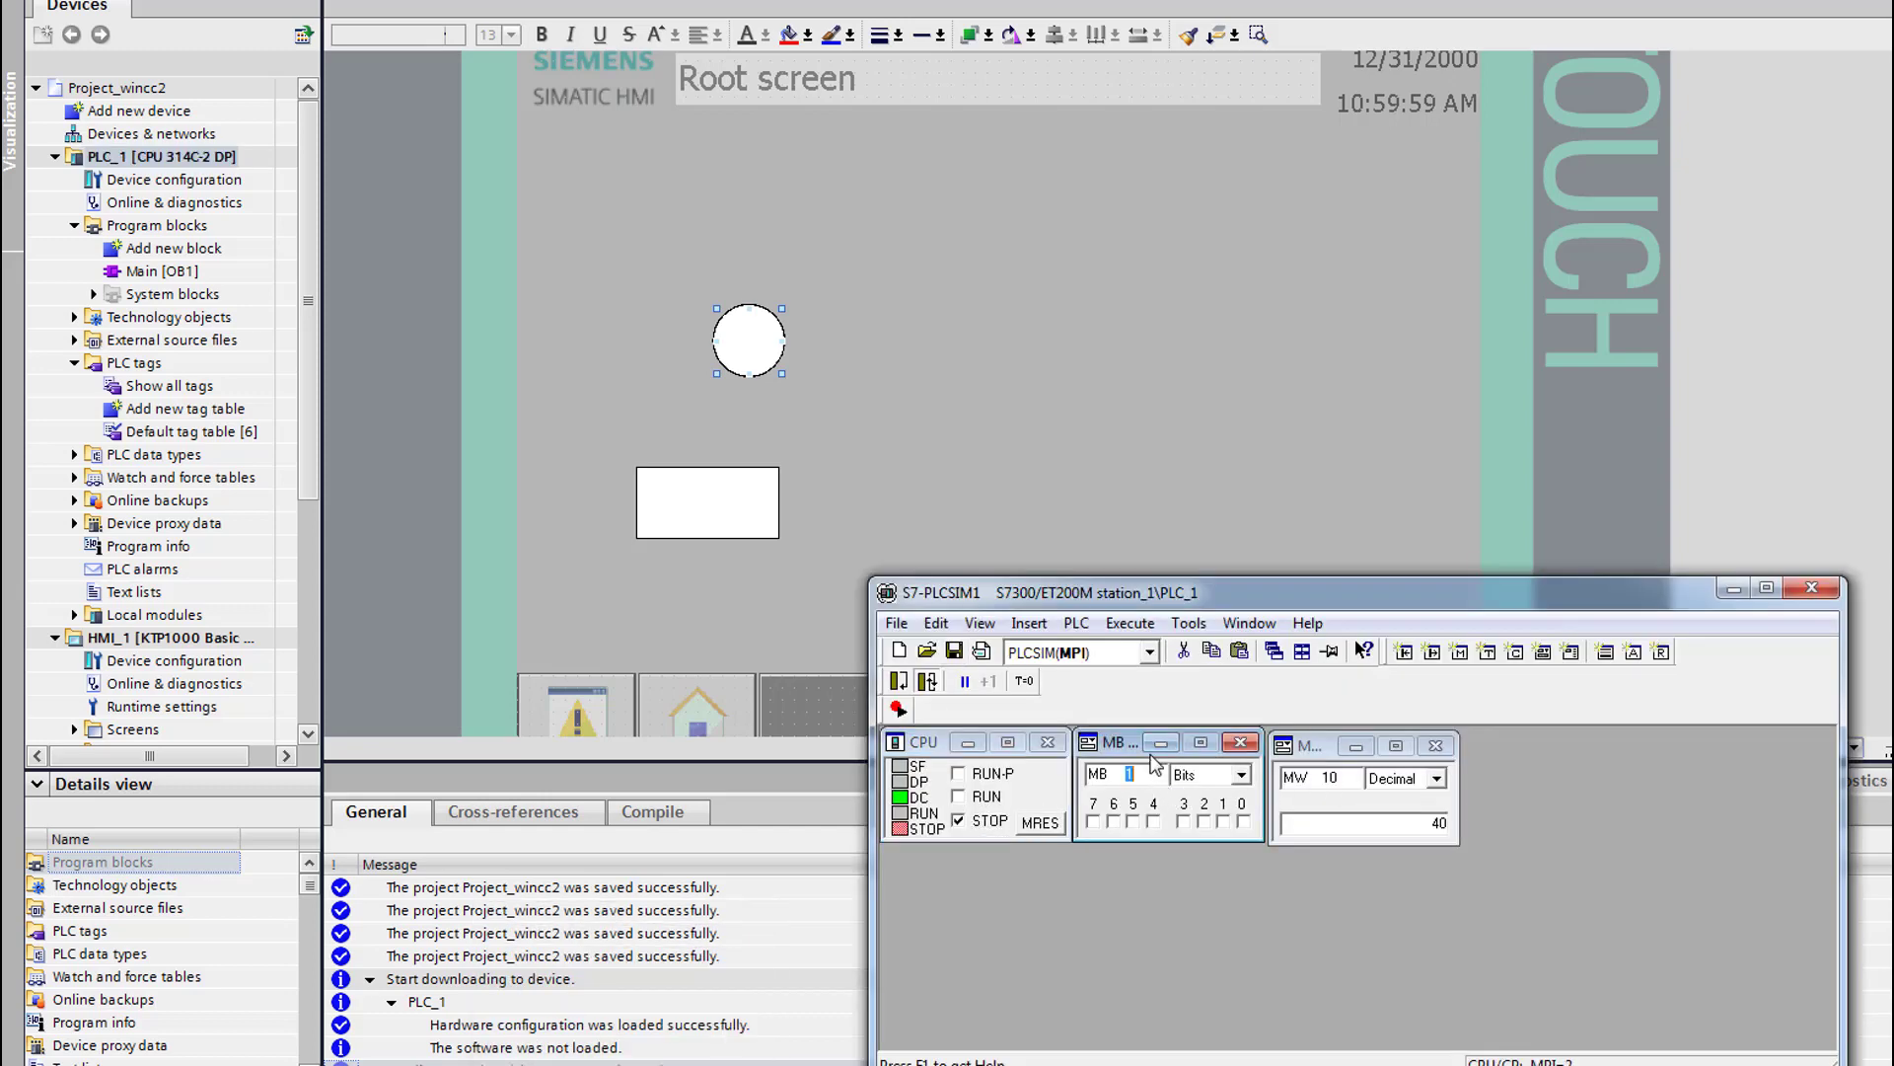
pyautogui.click(975, 797)
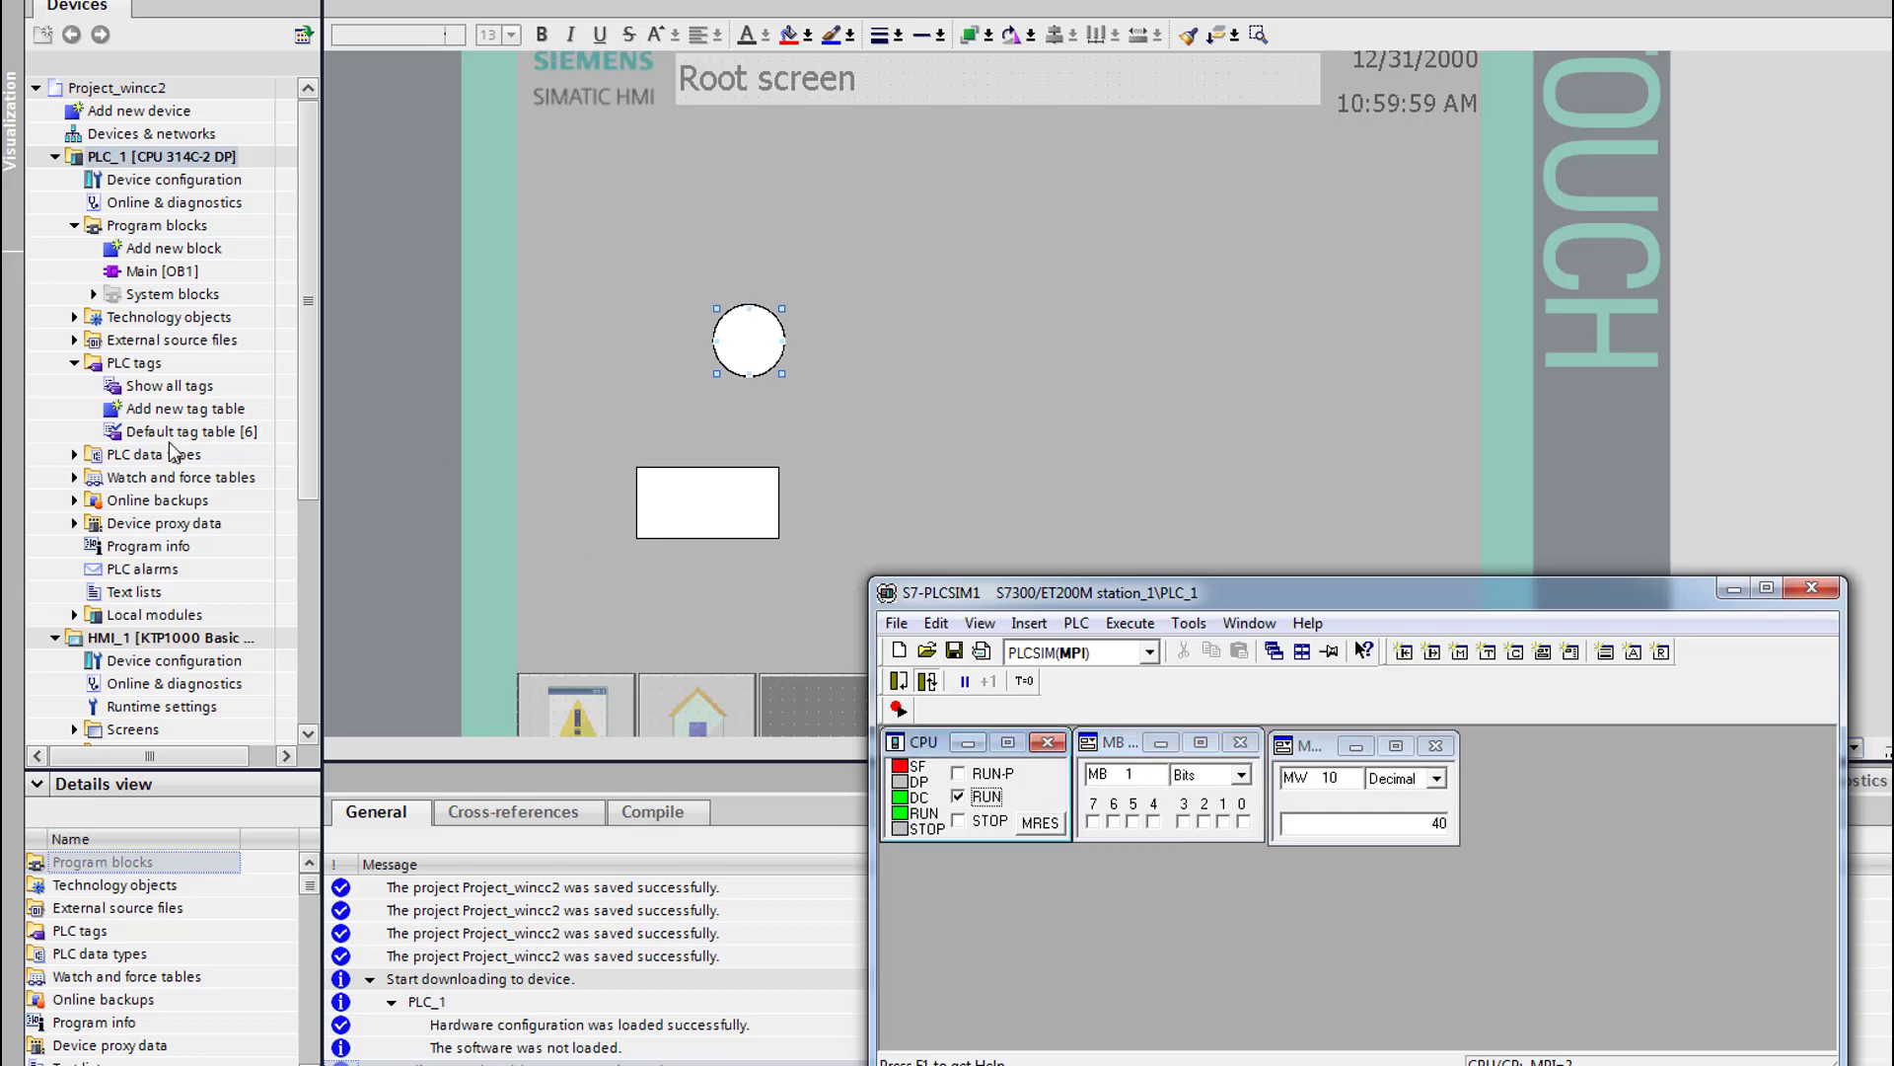
# Start the runtime simulation of HMI_1 from the project tree
pyautogui.click(299, 406)
pyautogui.scroll(-3, 306, 438)
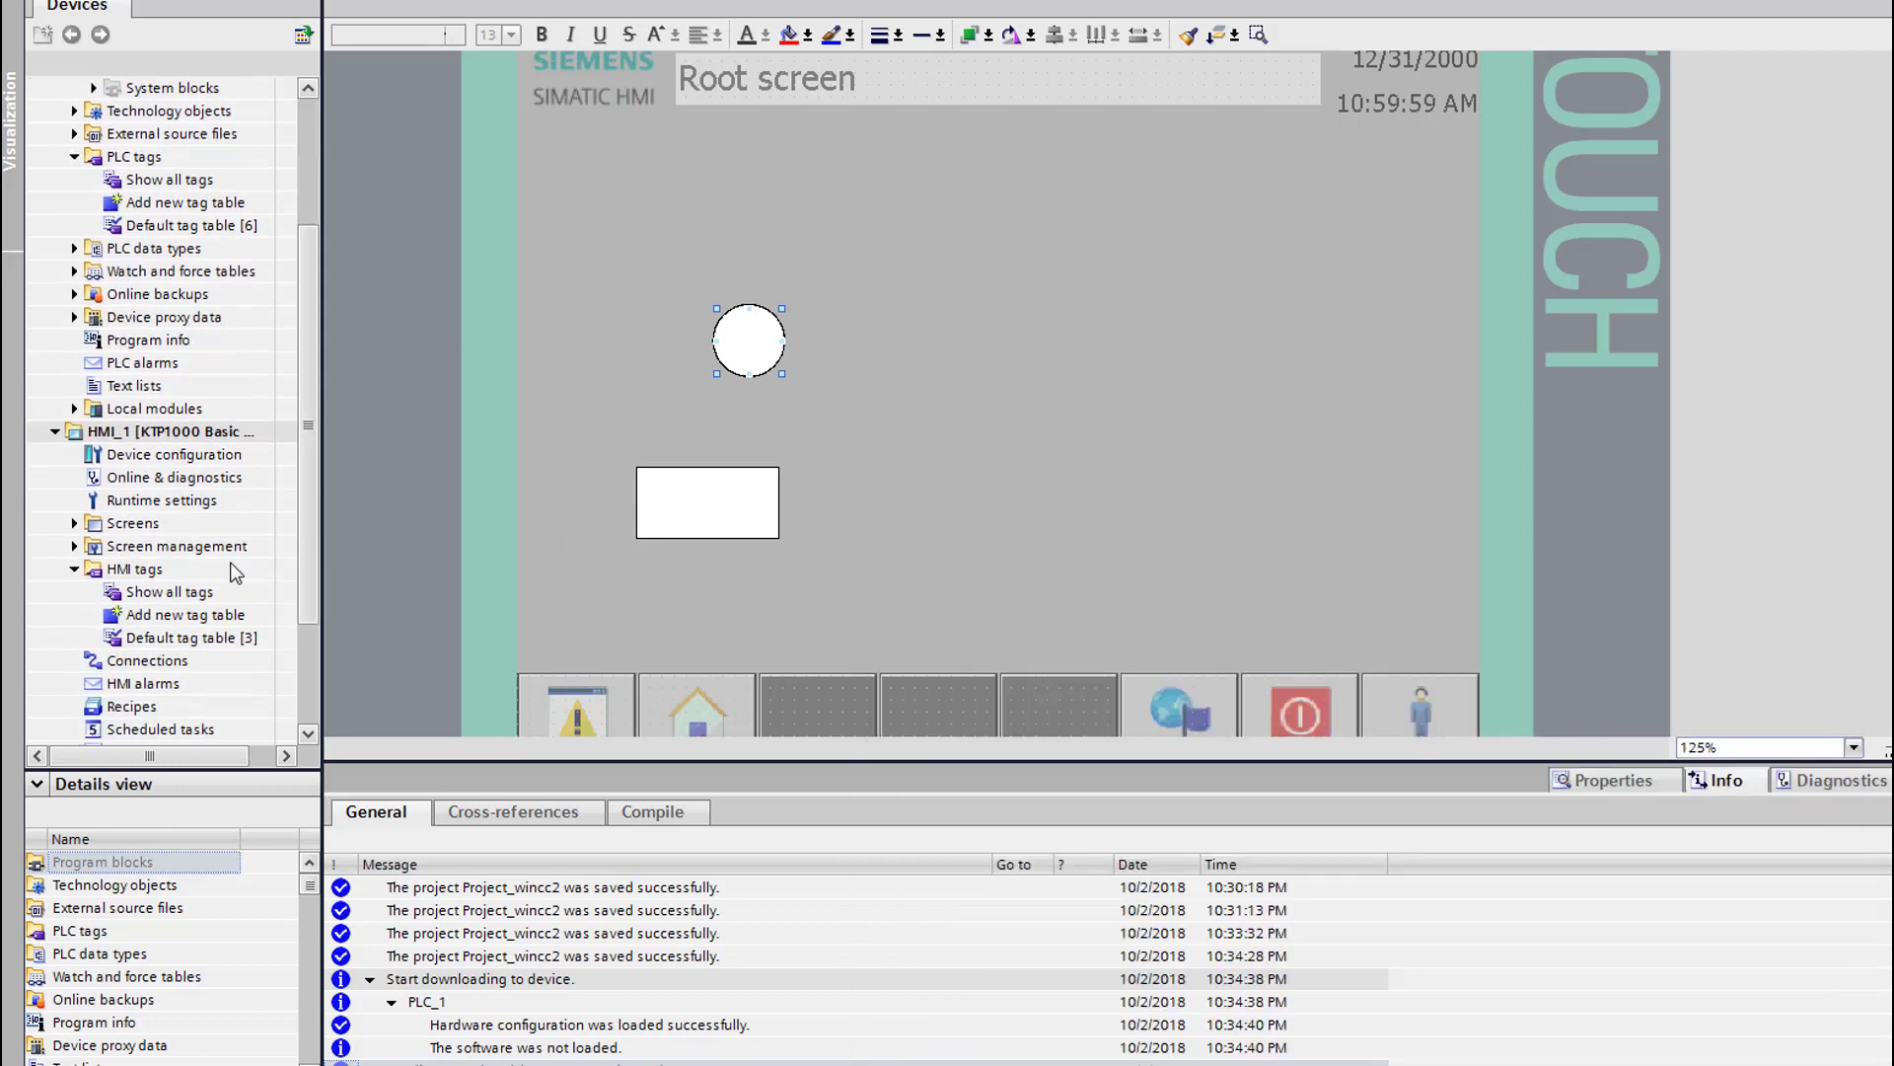
pyautogui.click(150, 432)
pyautogui.hotkey('ctrl', 'b')
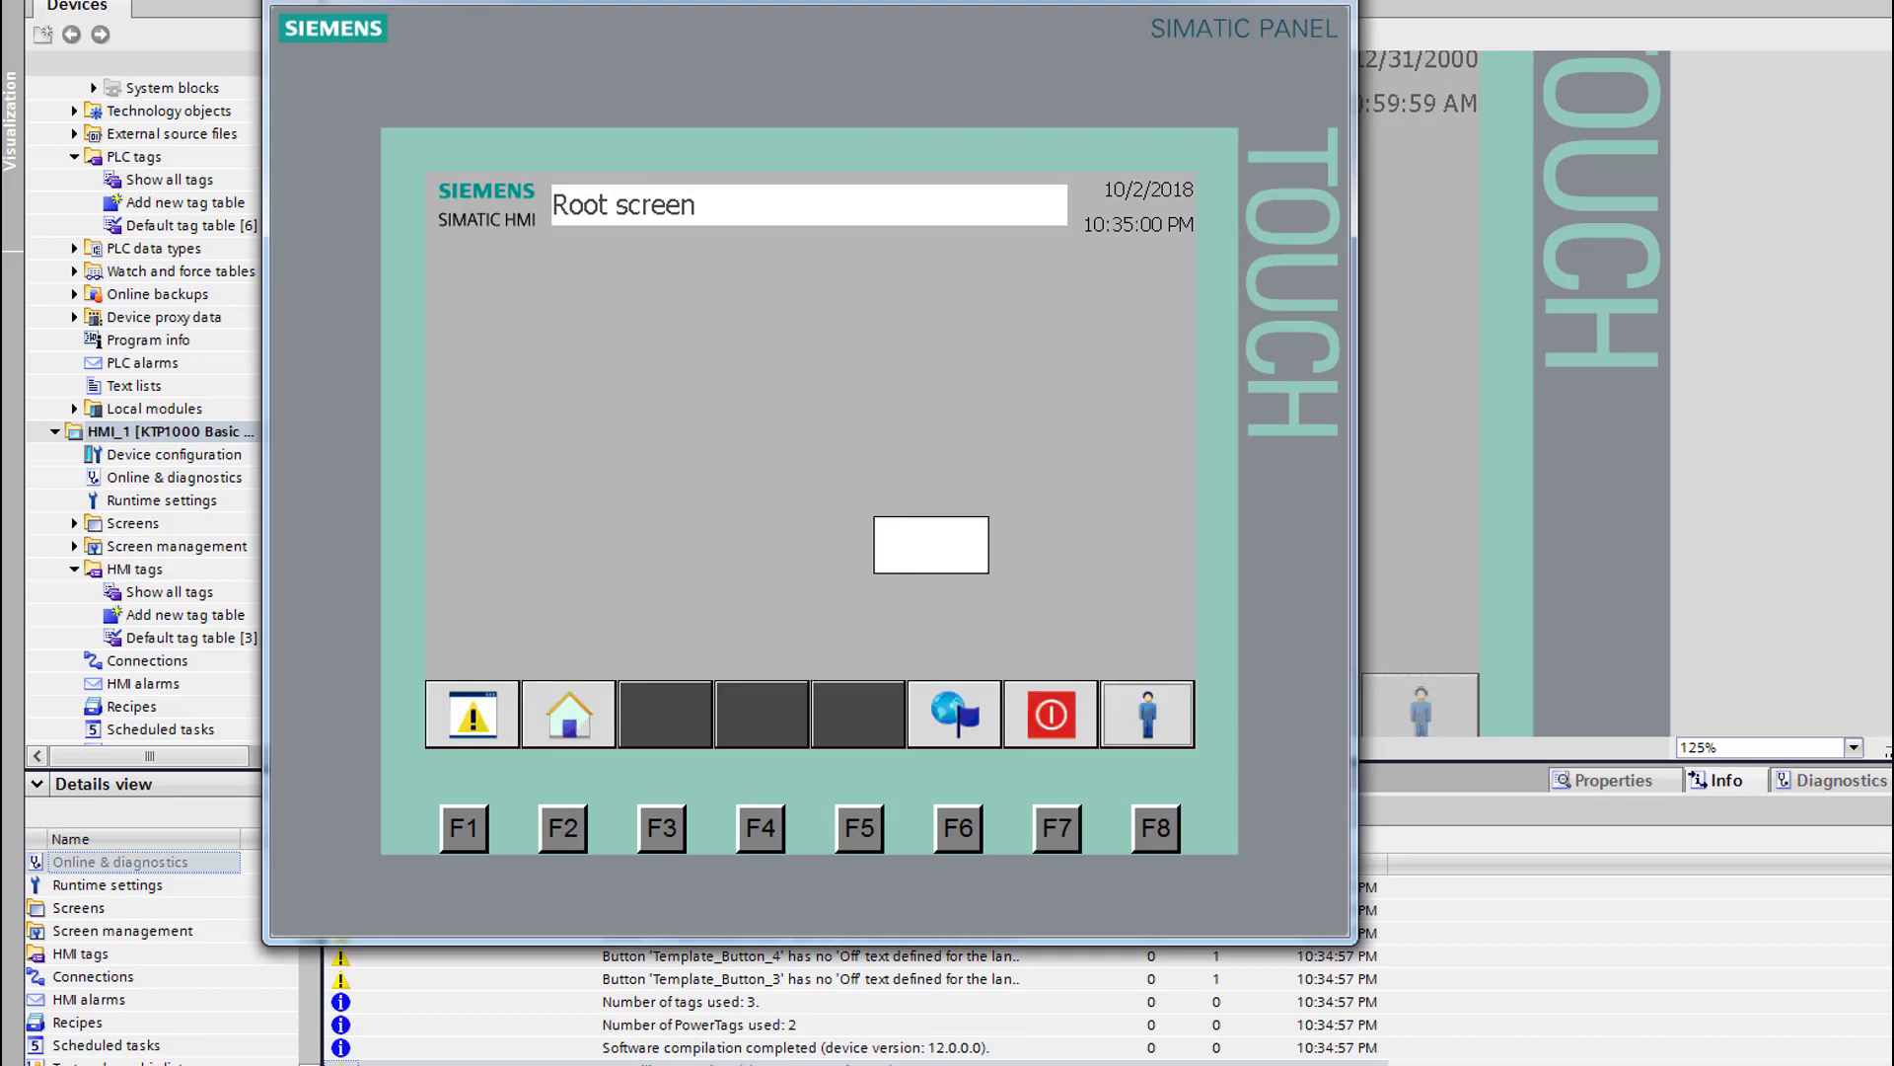
# Test the circle's visibility by switching M1.0 on and off in PLCSIM, and close the runtime simulation
pyautogui.hotkey('alt', 'Tab')
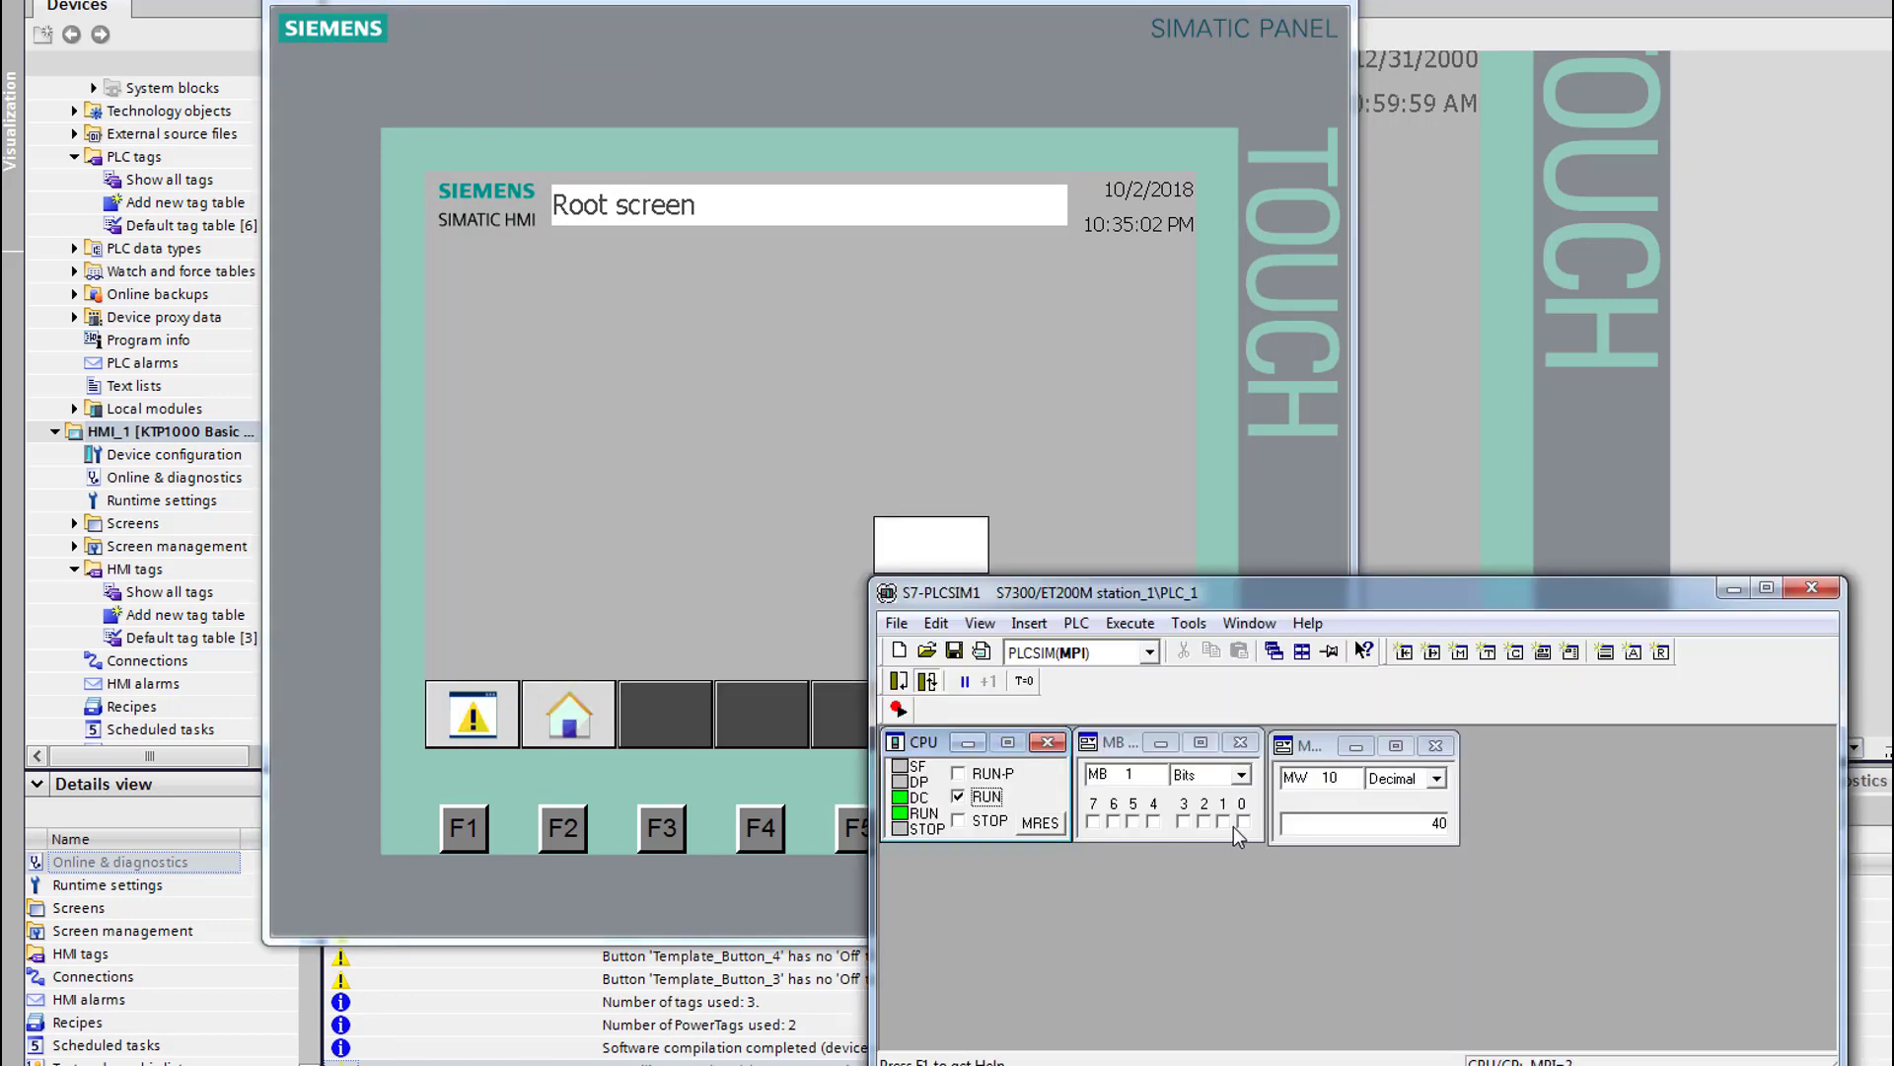
pyautogui.moveTo(1299, 596); pyautogui.dragTo(1484, 613)
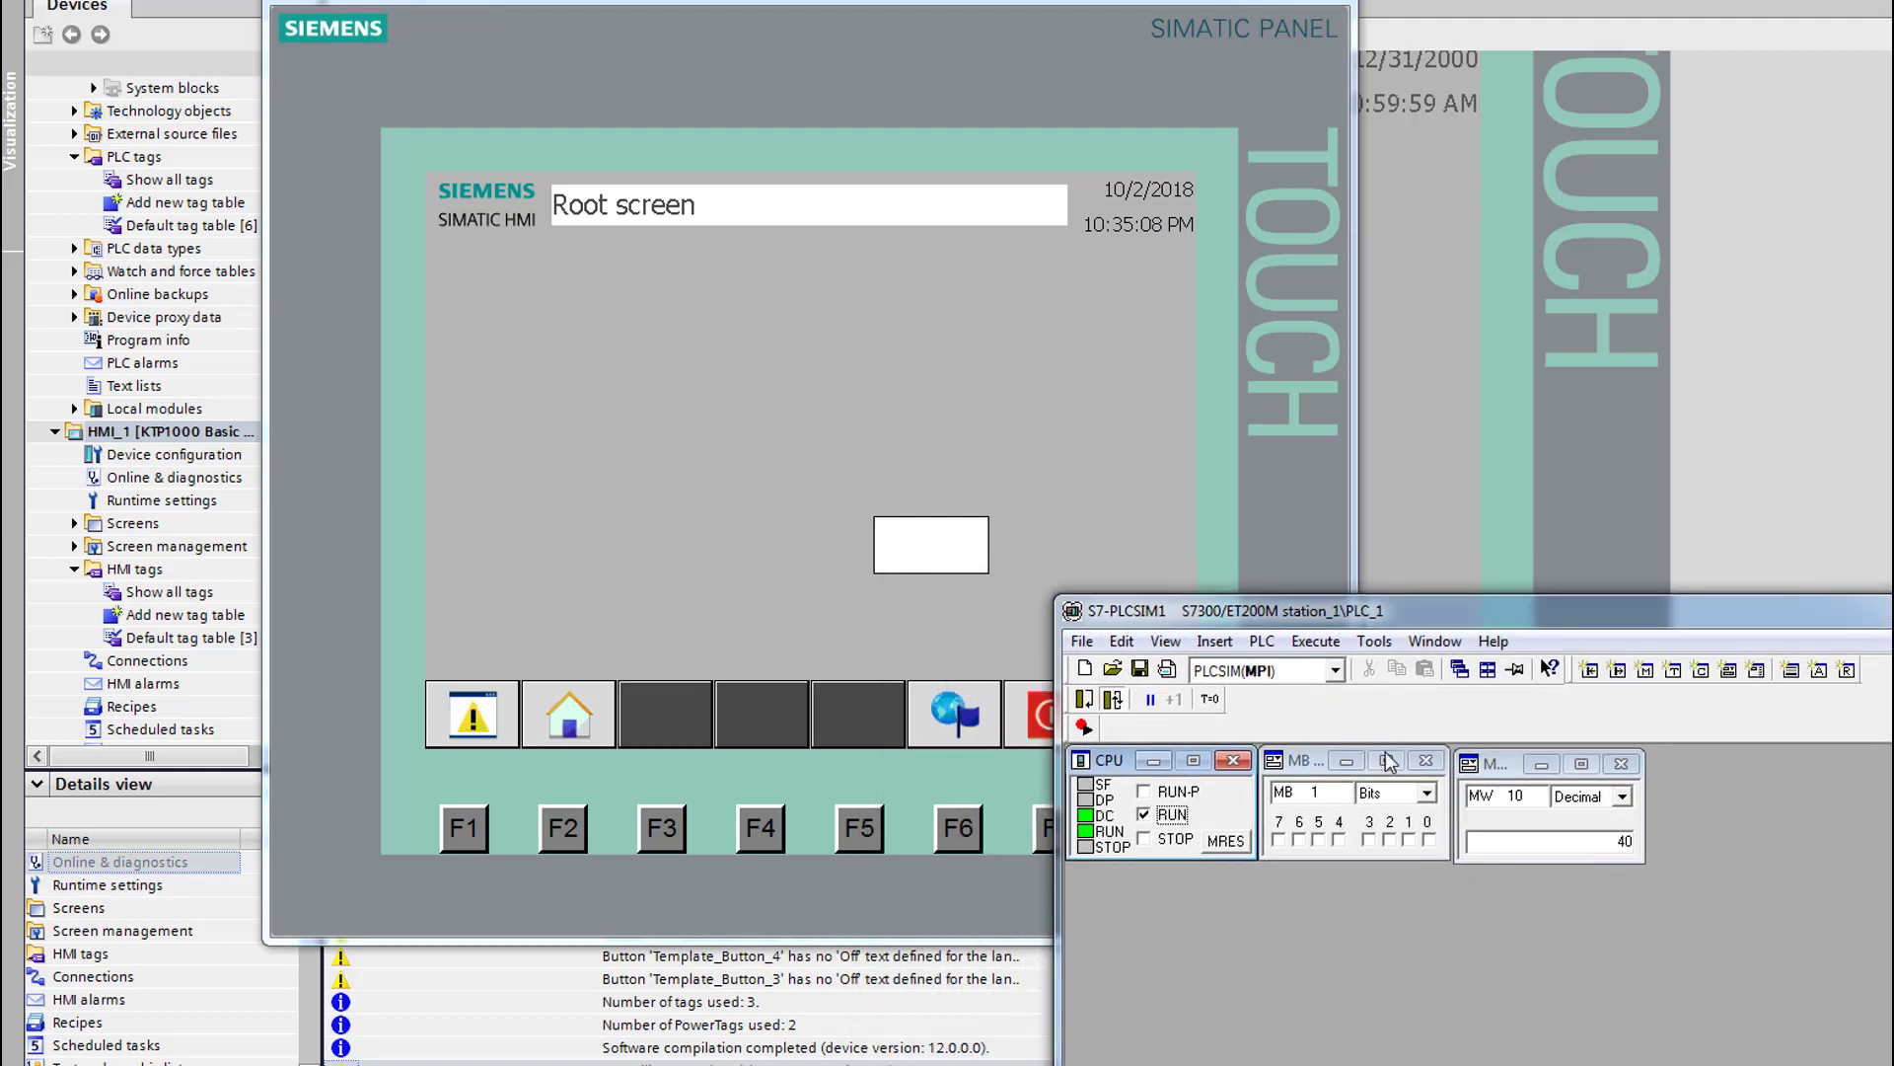
pyautogui.click(1429, 838)
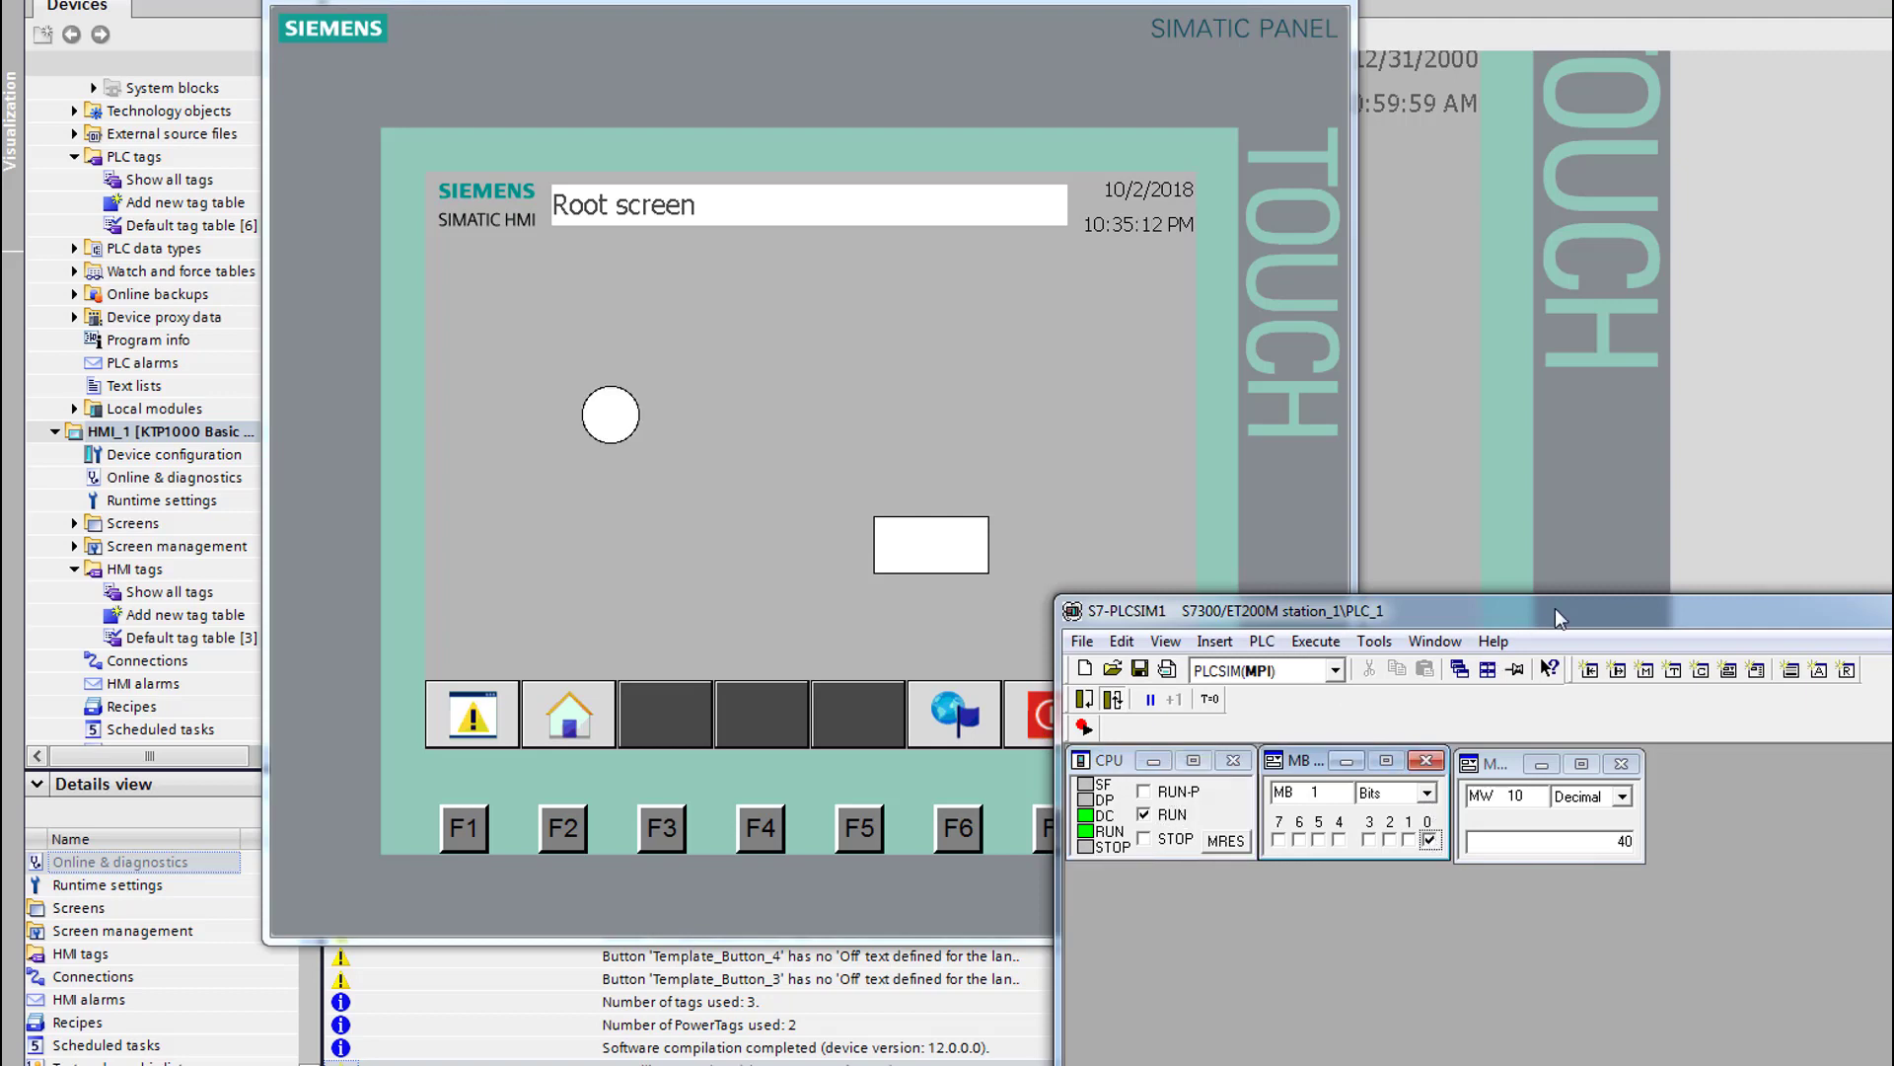
pyautogui.moveTo(1555, 608); pyautogui.dragTo(1261, 552)
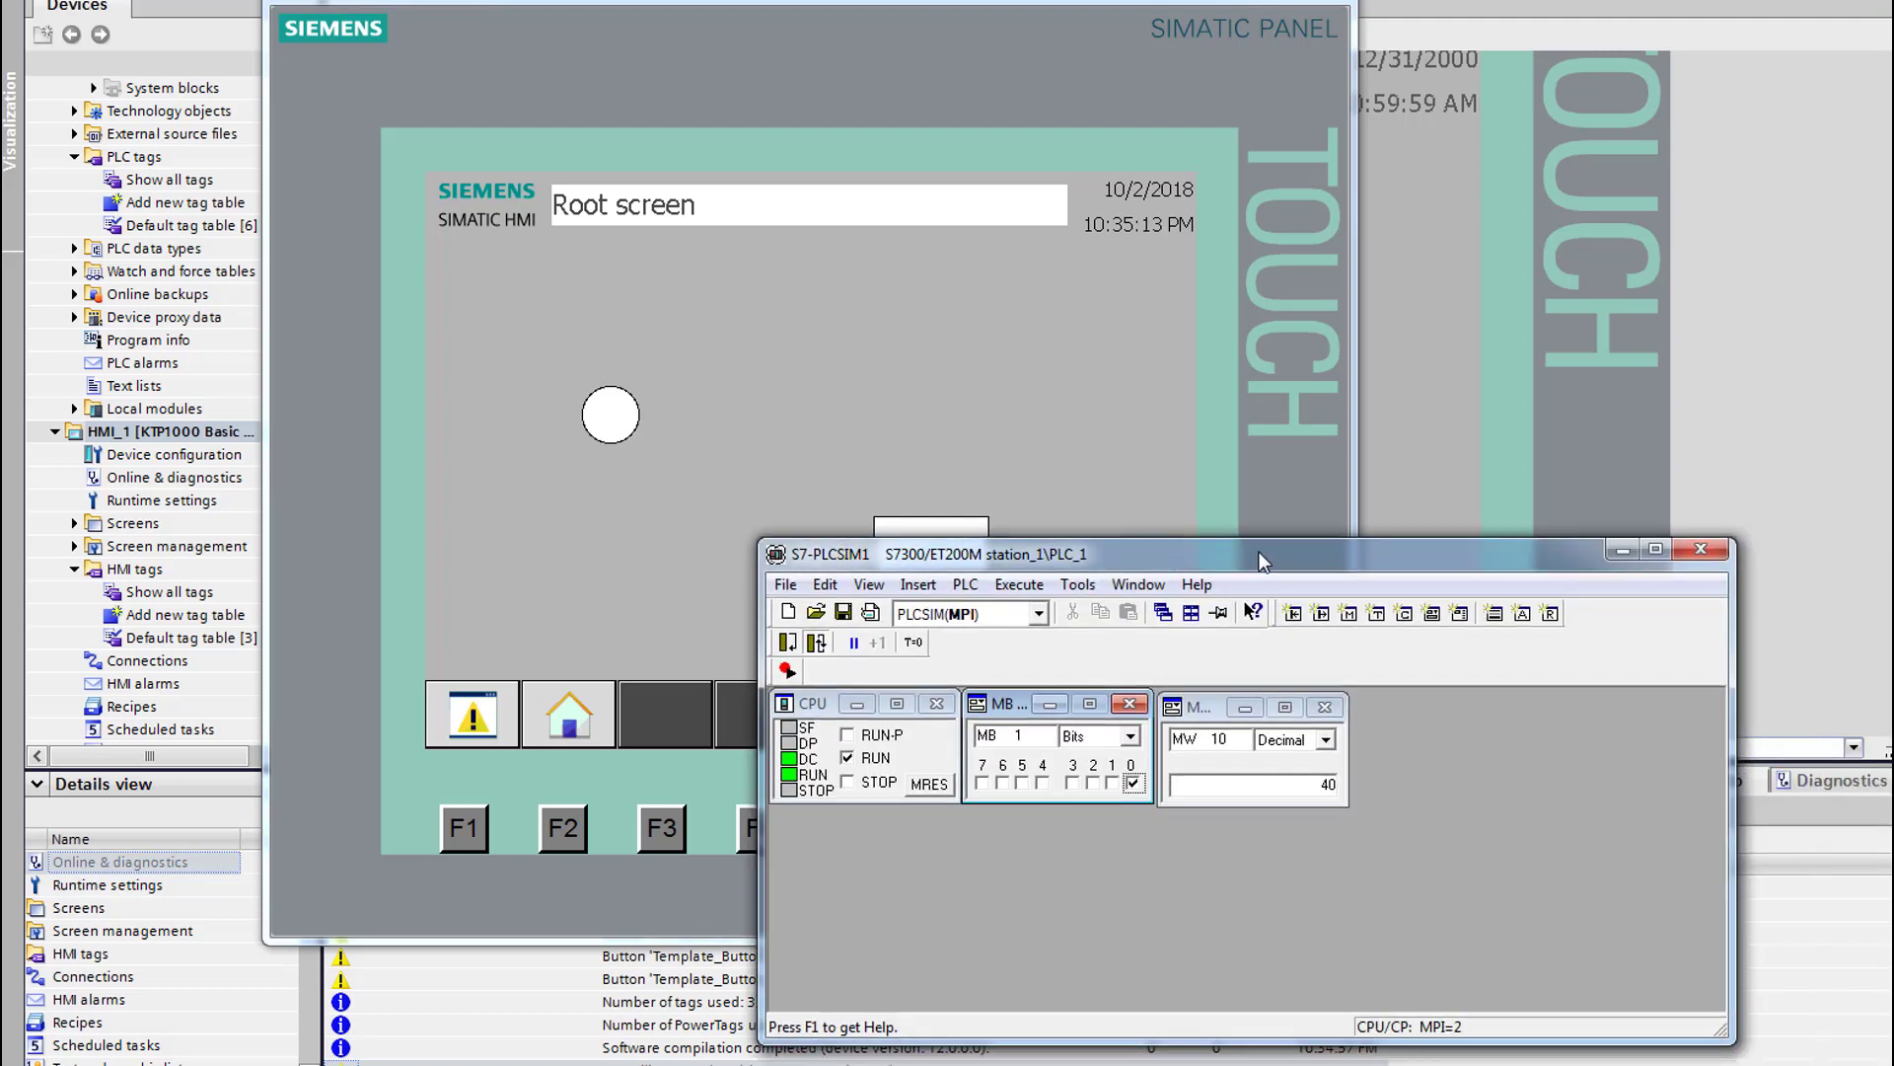
pyautogui.click(1134, 784)
pyautogui.click(1134, 784)
pyautogui.click(1134, 783)
pyautogui.click(1622, 550)
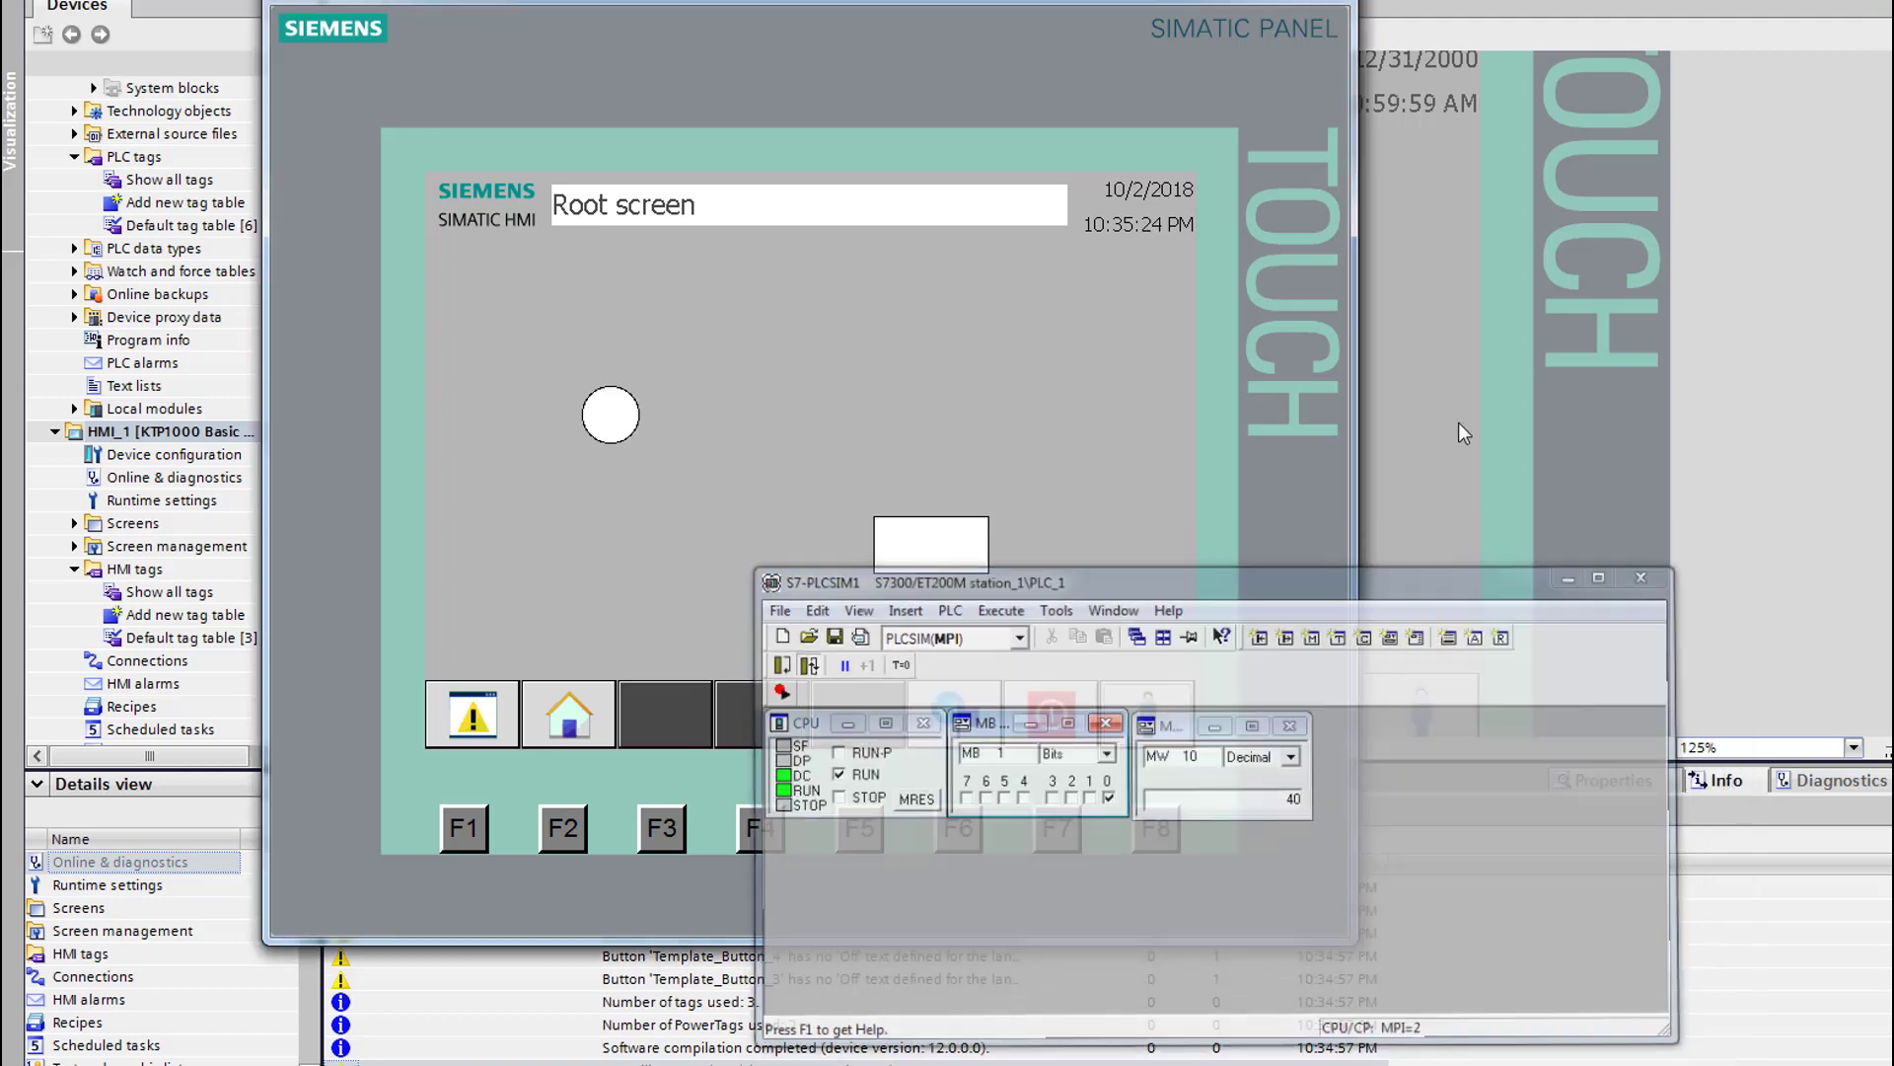
pyautogui.click(1324, 4)
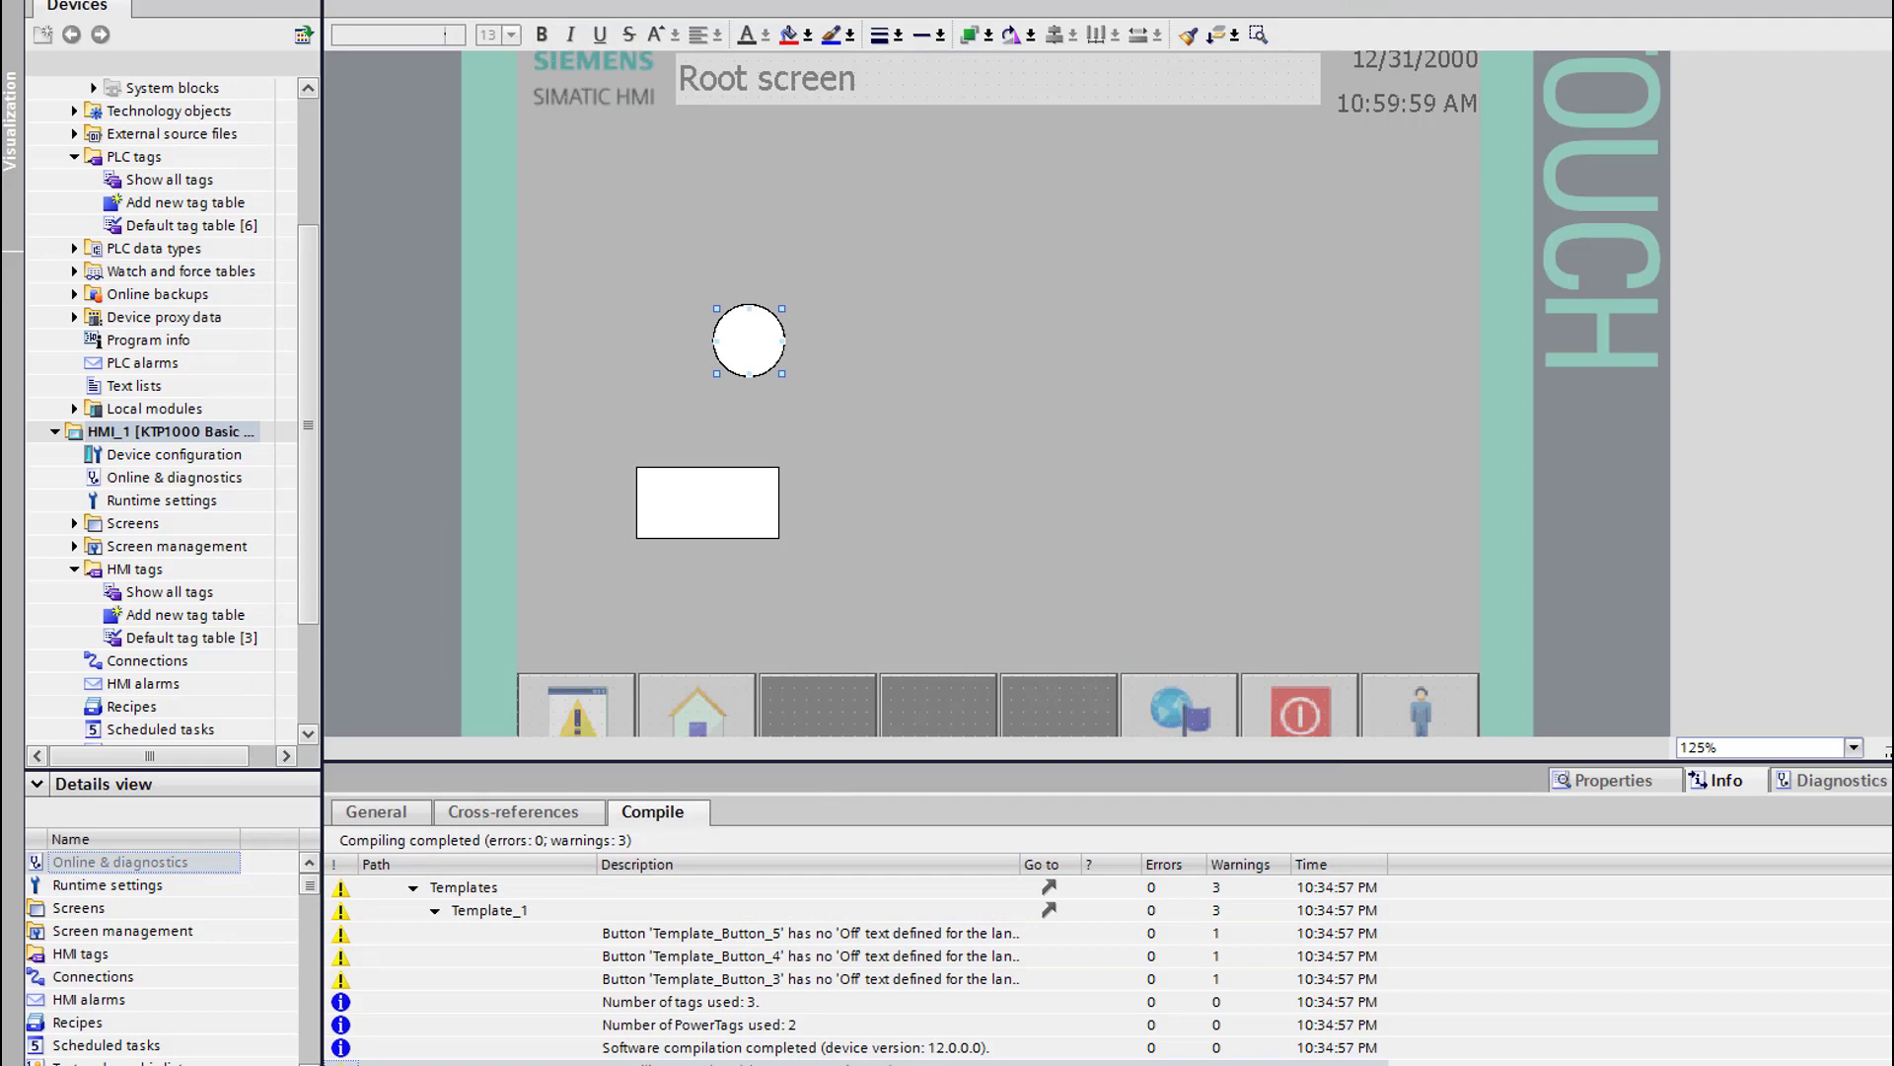
# Place a second circle above the first one on the root screen and open its animation settings
pyautogui.moveTo(1893, 296); pyautogui.dragTo(742, 190)
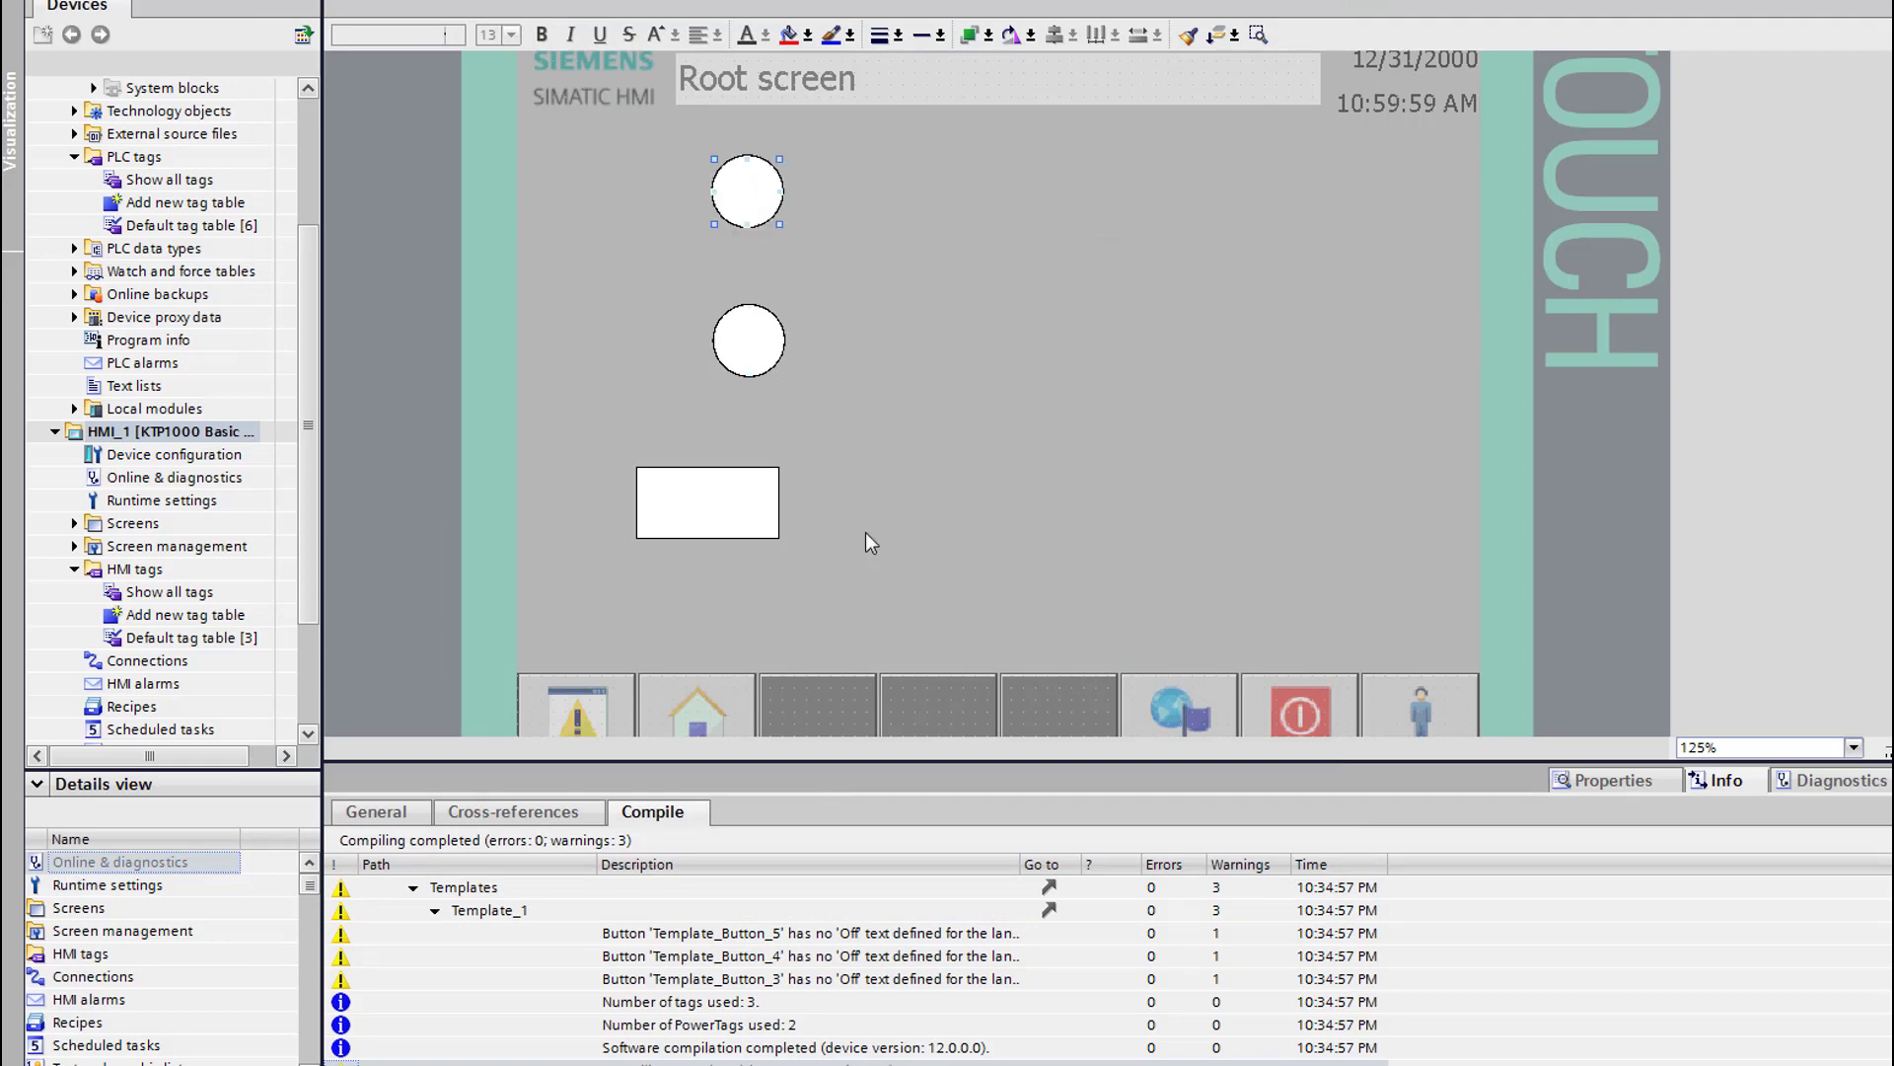
pyautogui.click(1613, 782)
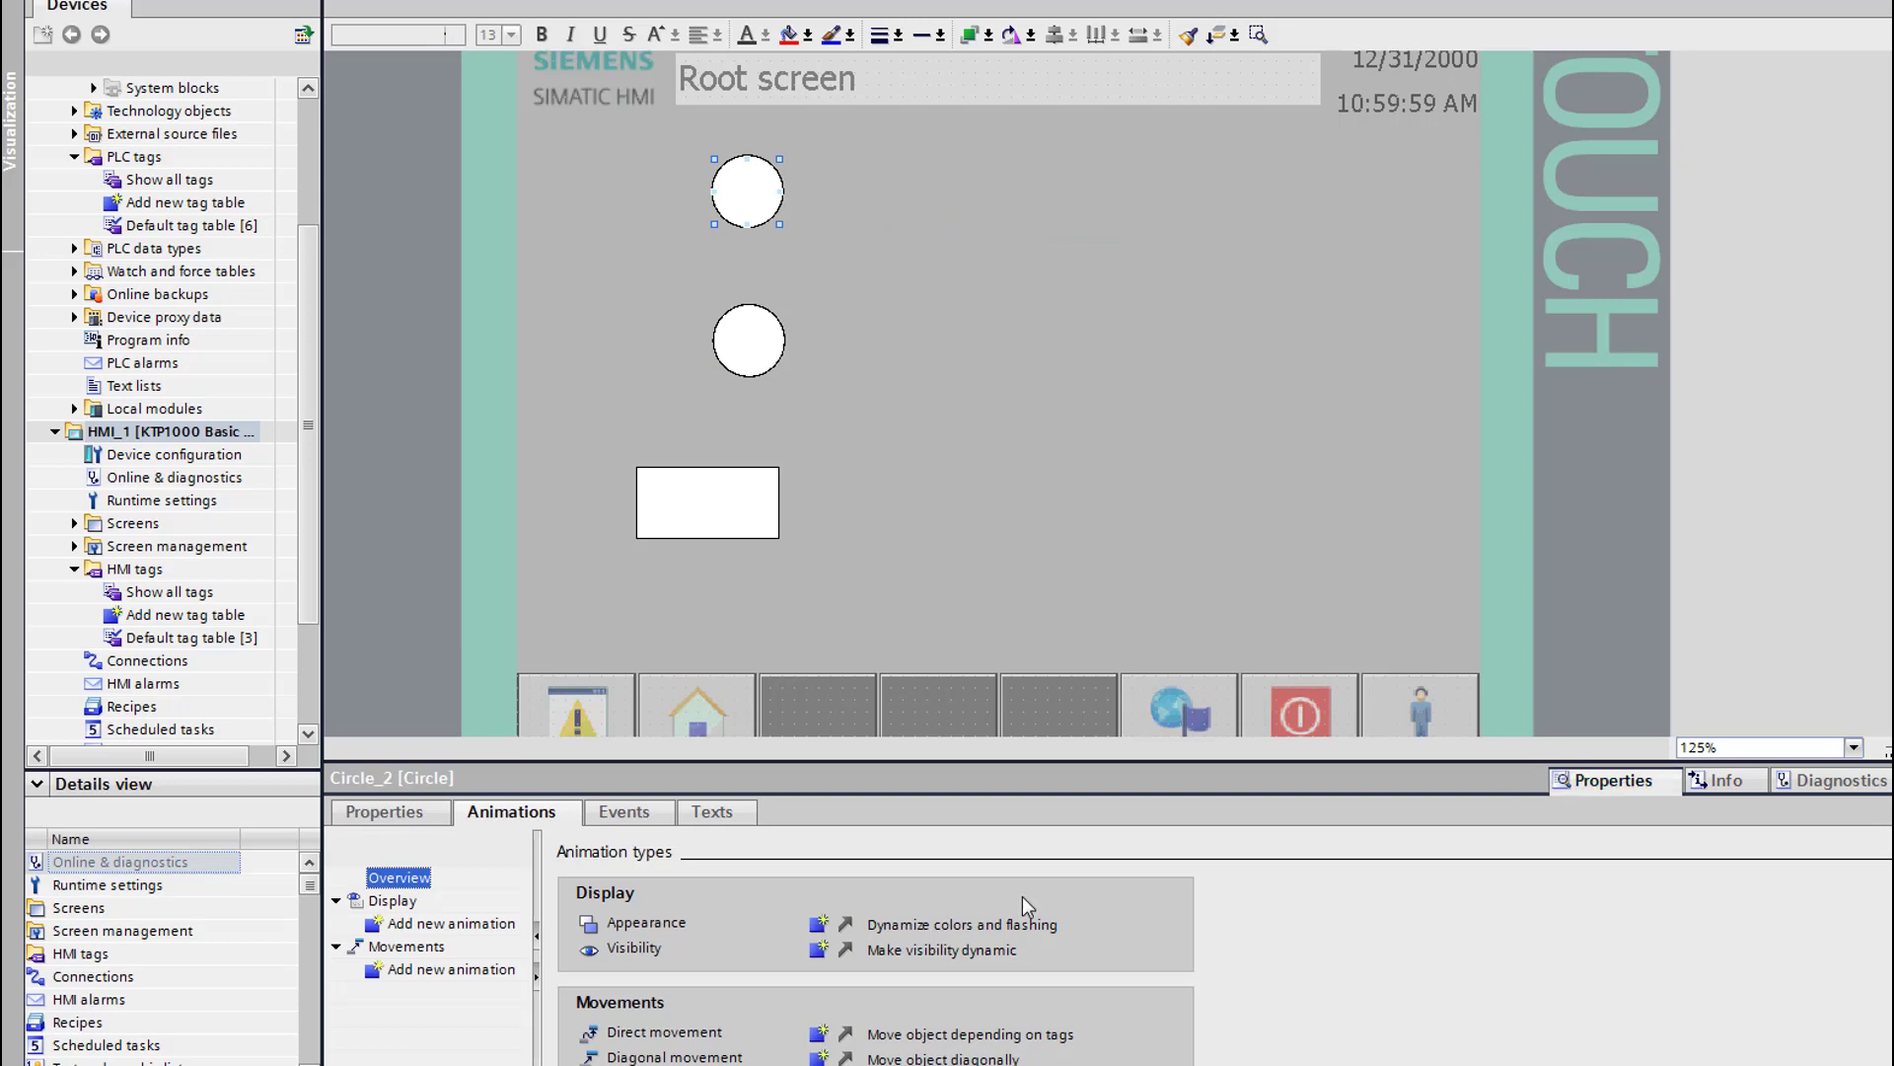
# Add an Appearance animation to the upper circle and link it to Tag_6 from PLC_1's default tag table
pyautogui.click(818, 927)
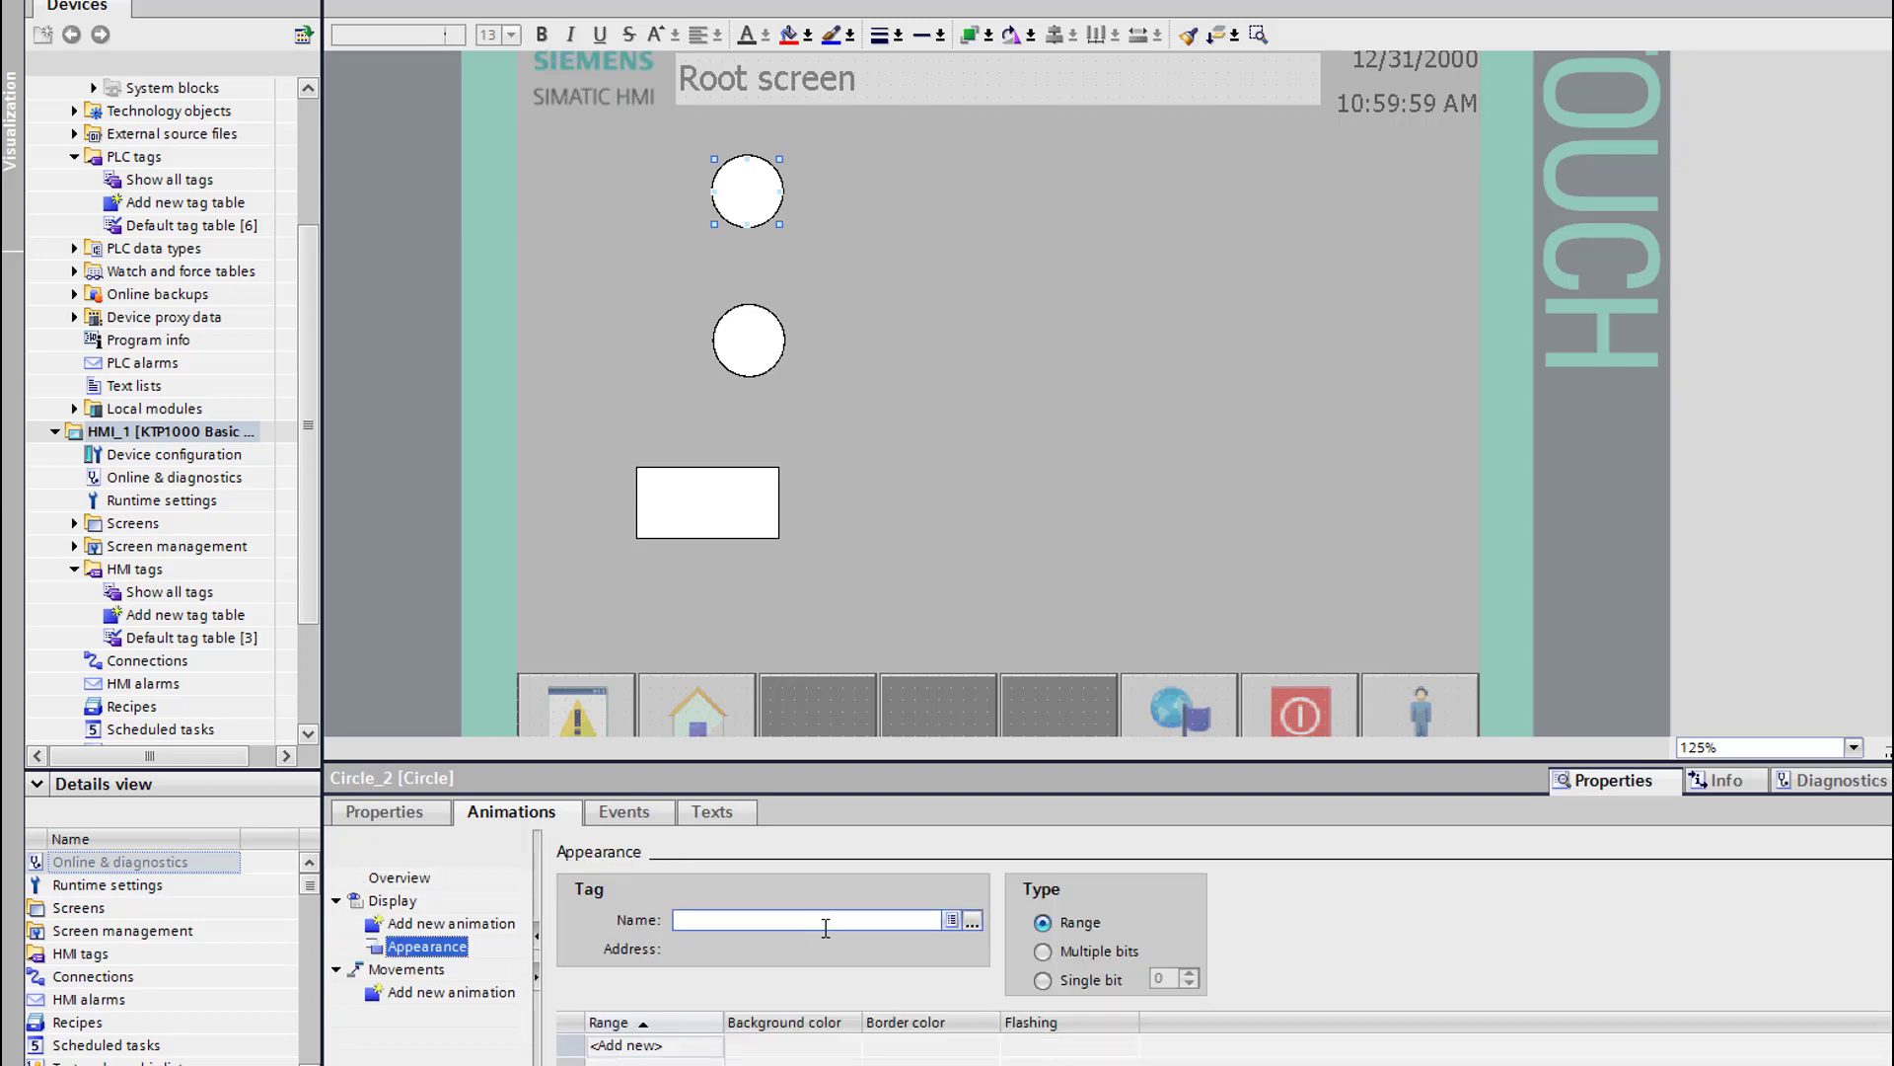
pyautogui.scroll(-1, 1223, 947)
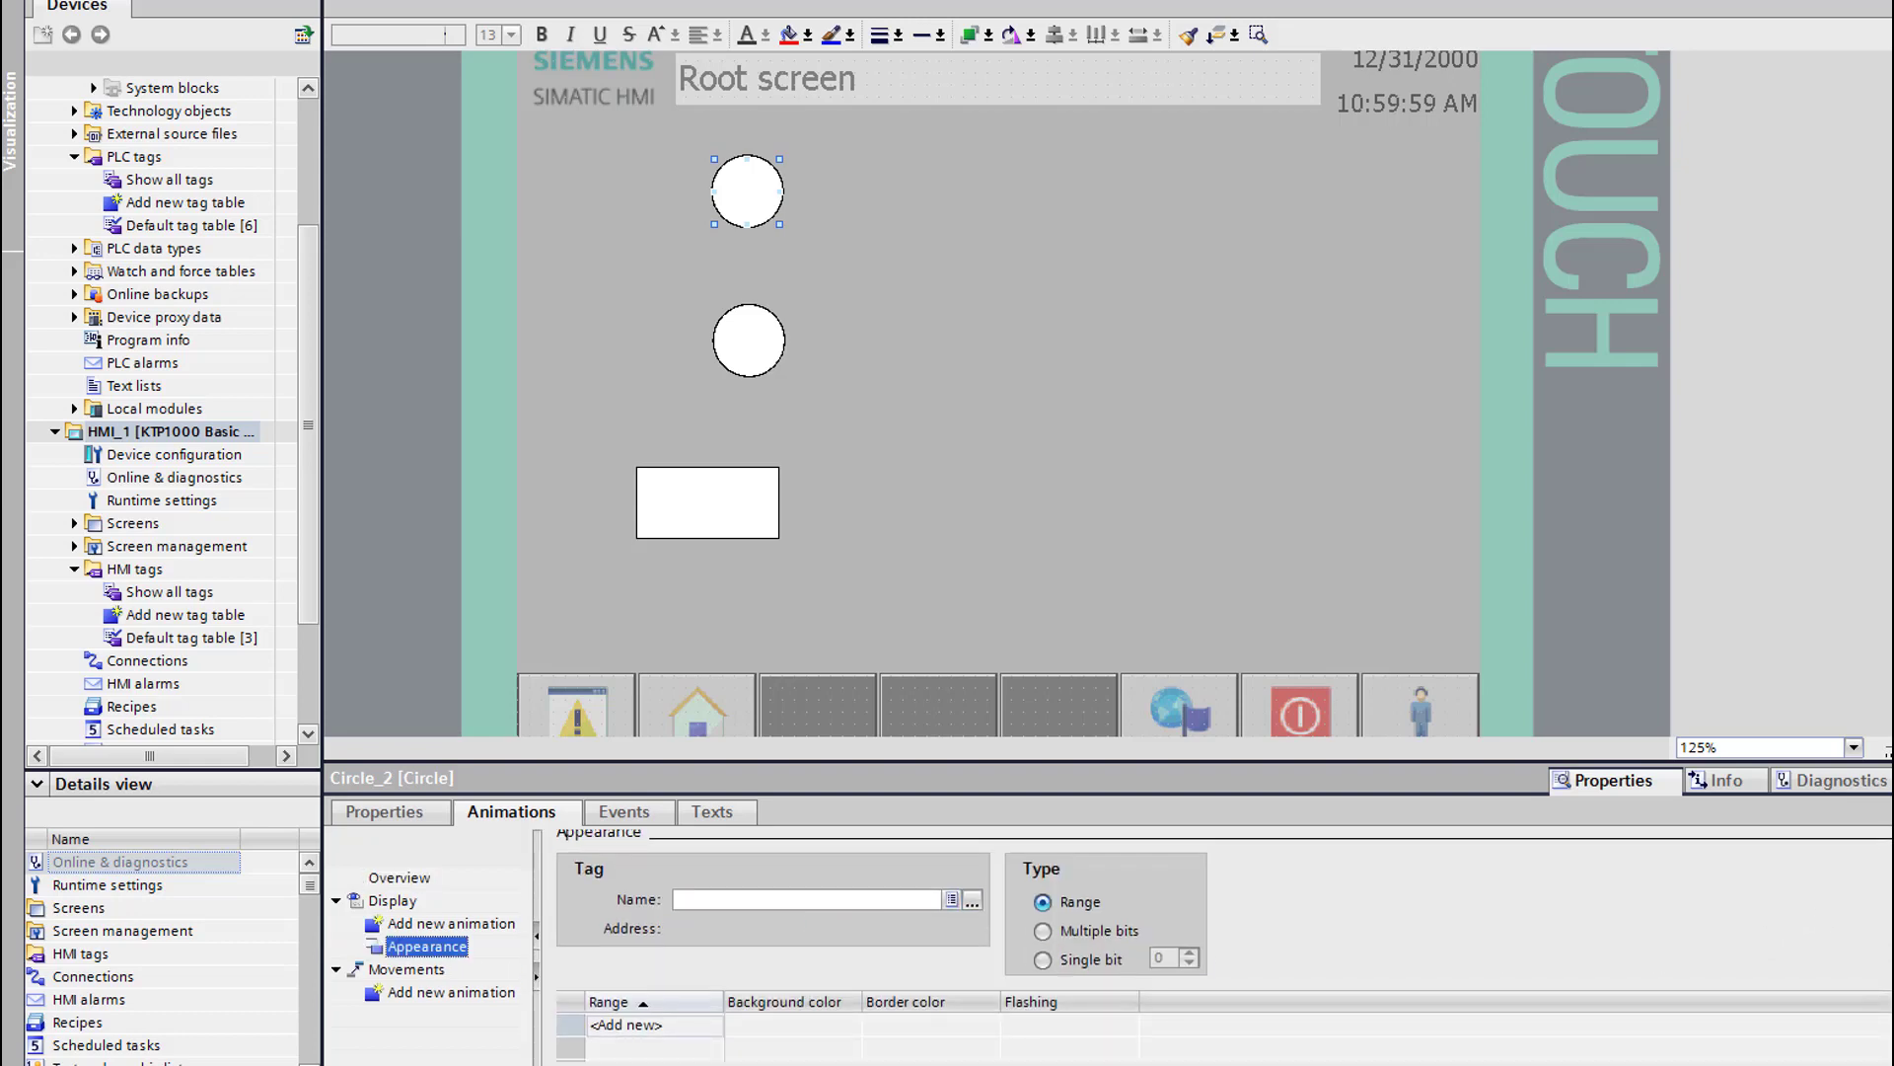
pyautogui.click(972, 899)
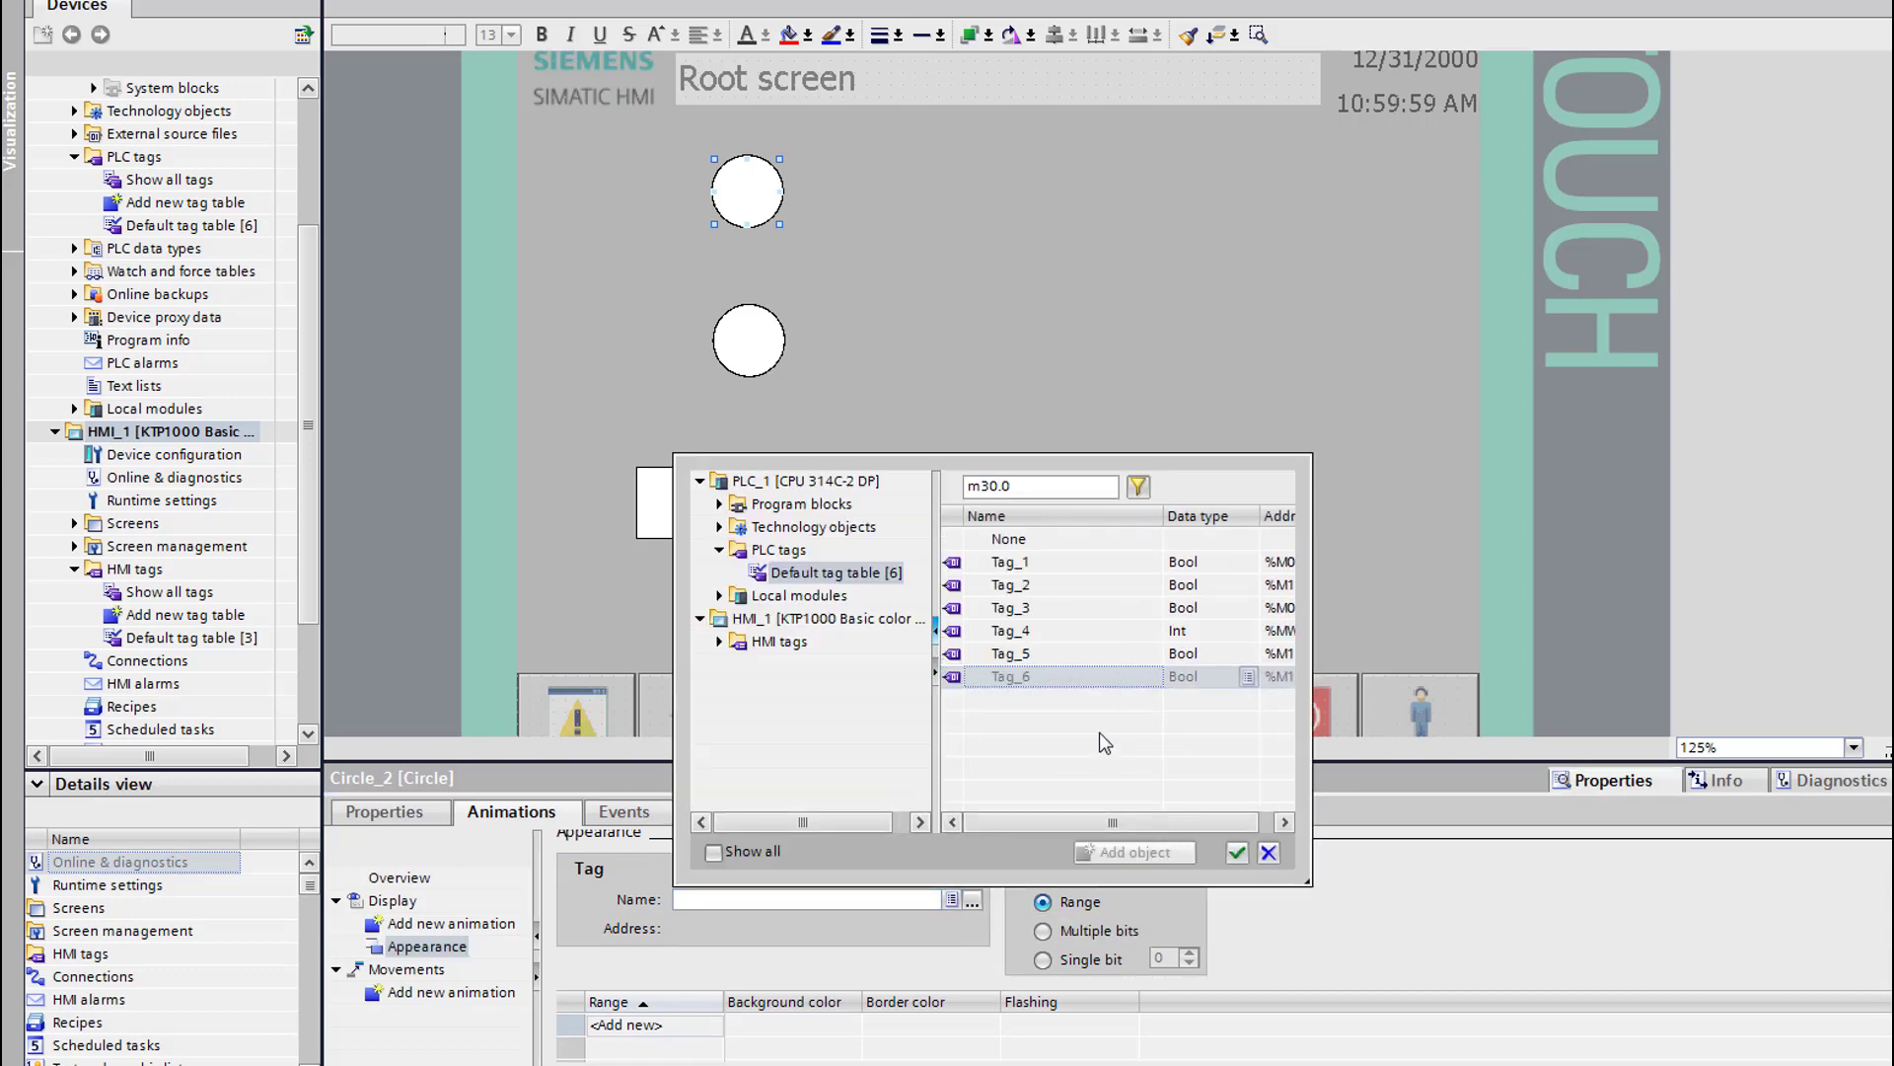
pyautogui.click(1016, 677)
pyautogui.click(1236, 854)
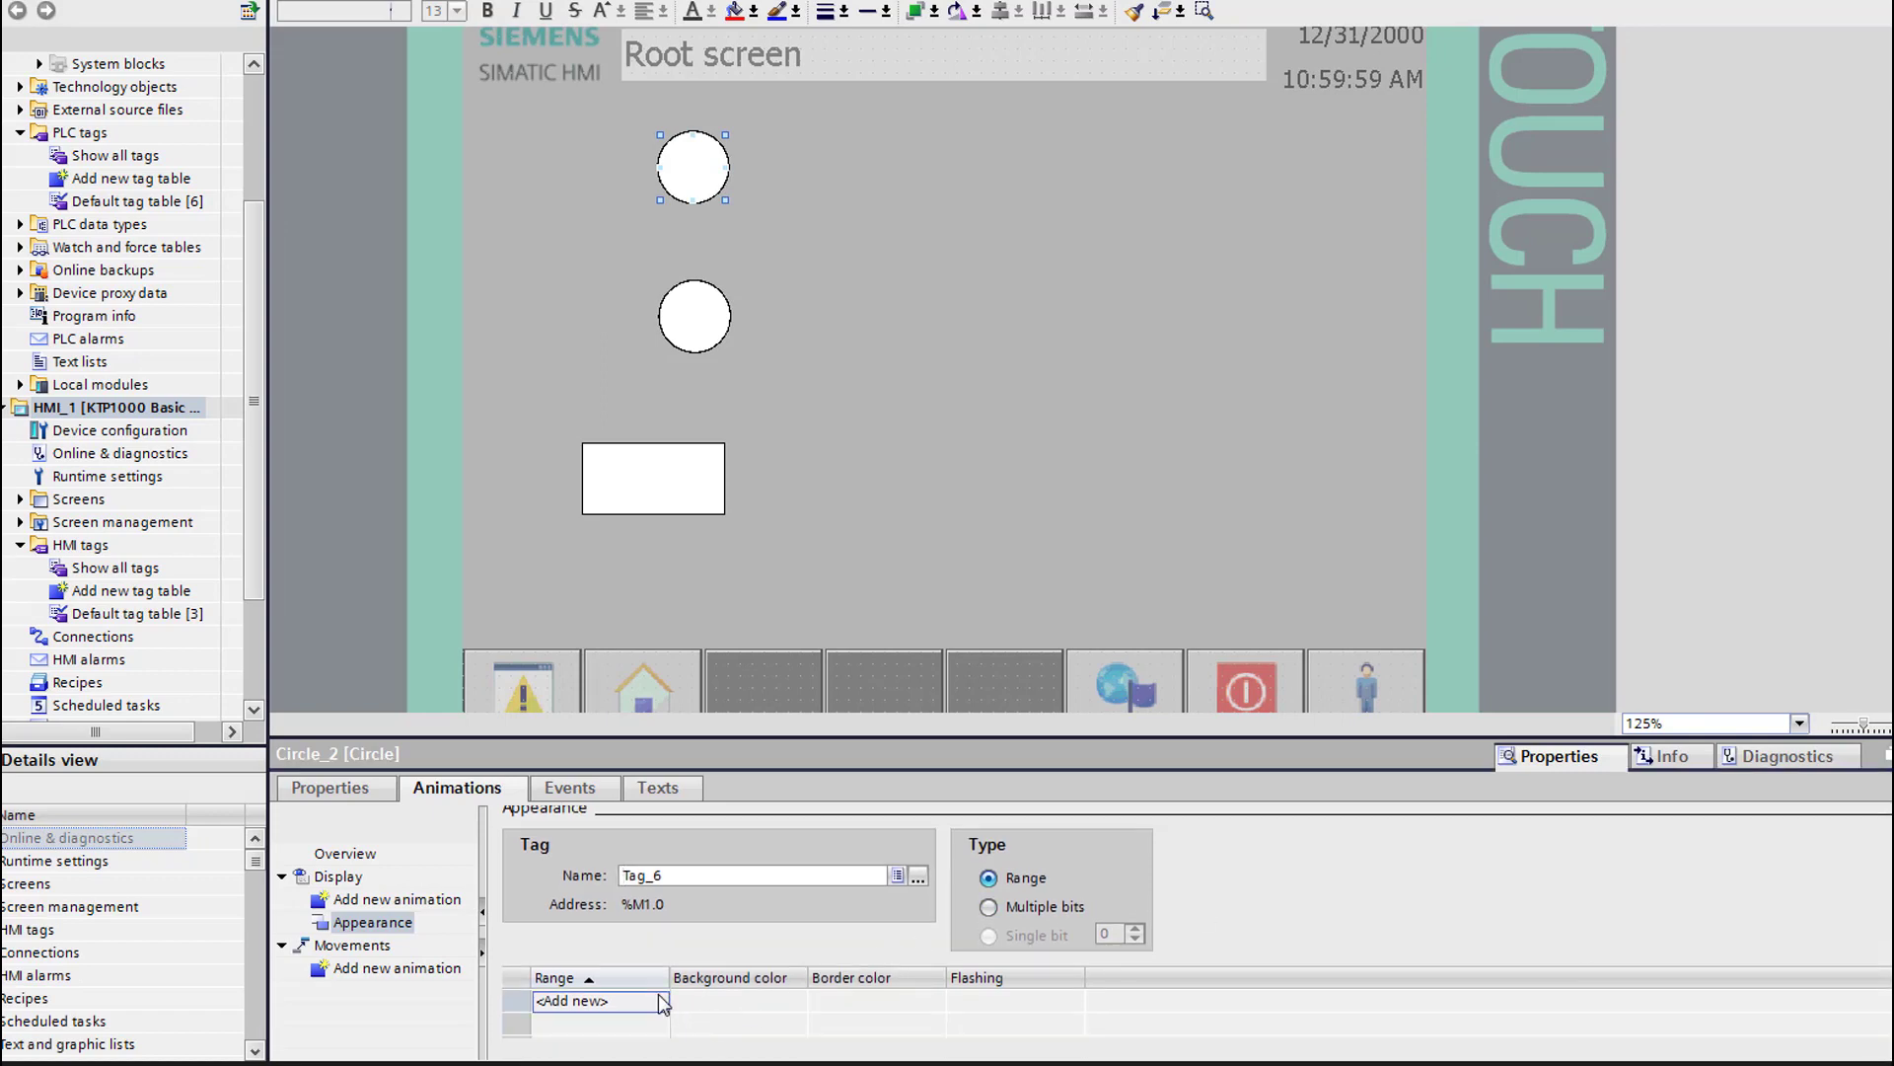
# Add an appearance range for value 0 with a red background color (255, 0, 31)
pyautogui.click(659, 999)
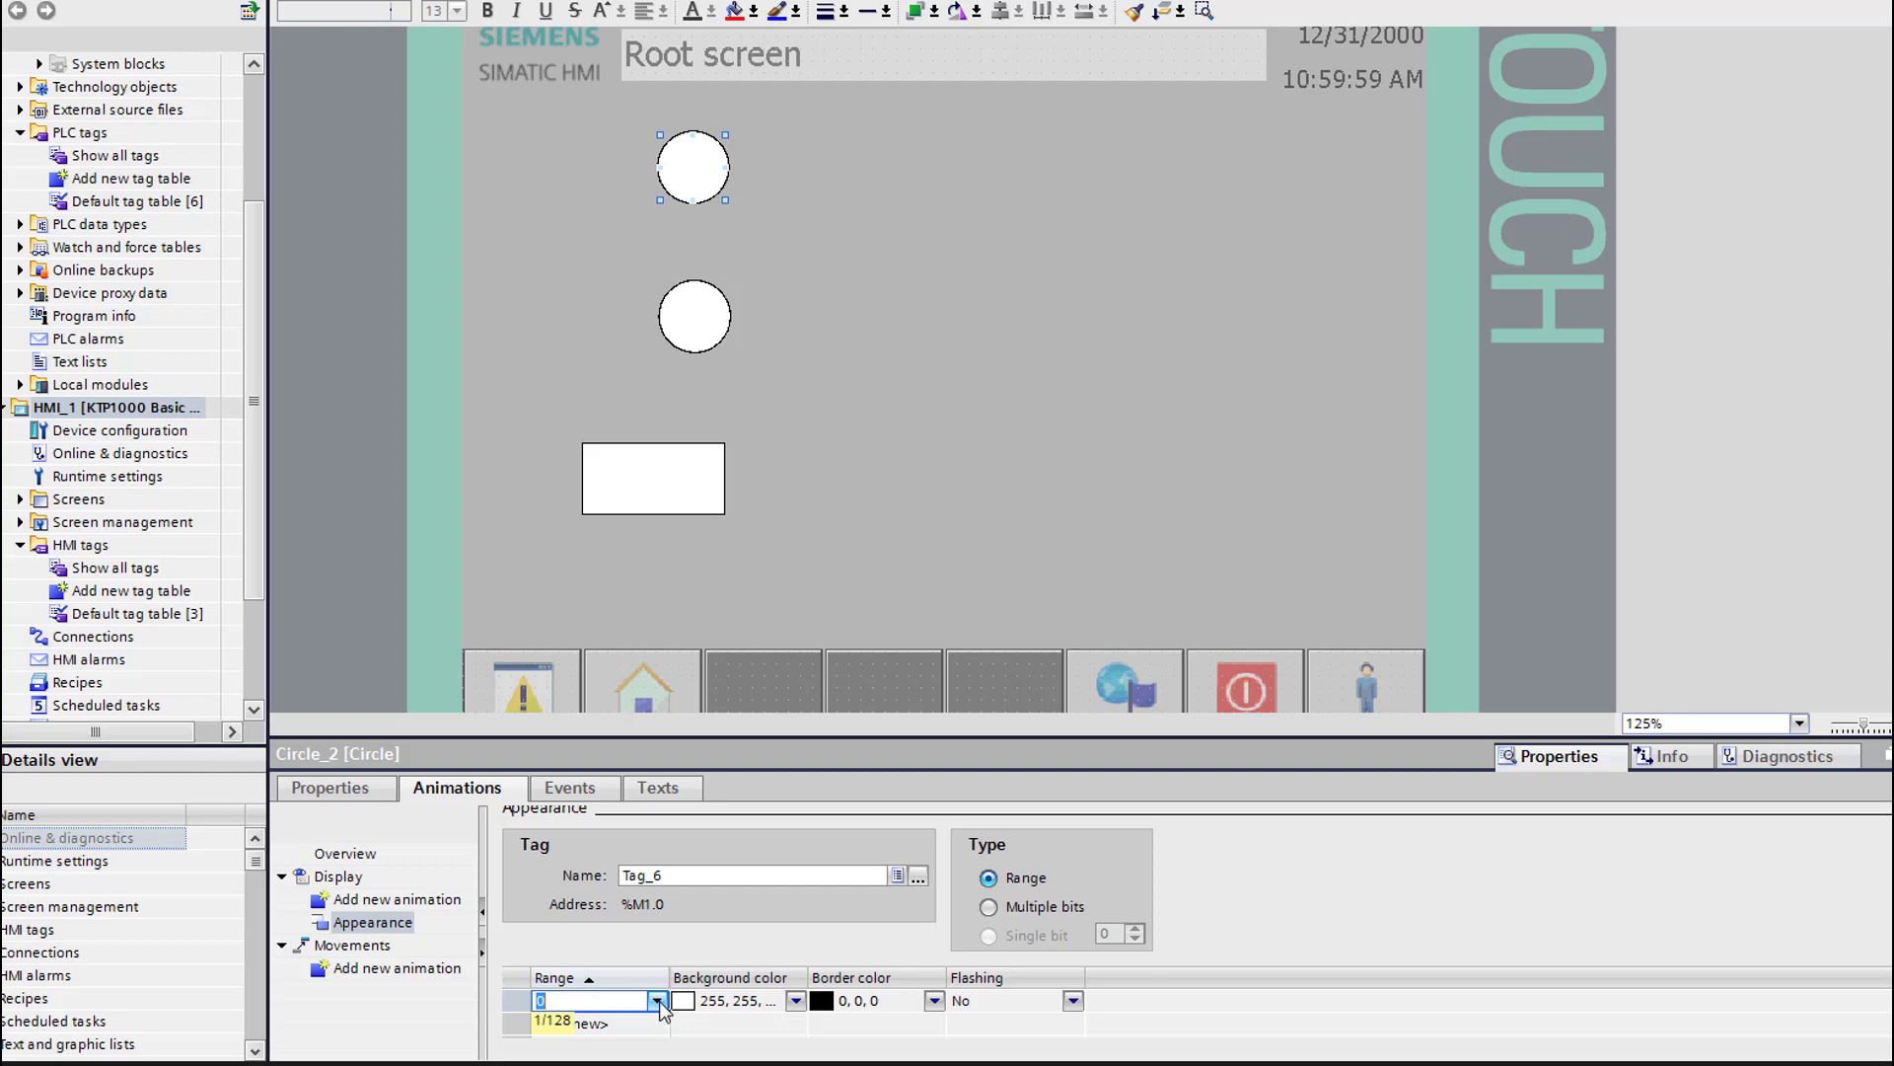
pyautogui.click(656, 1000)
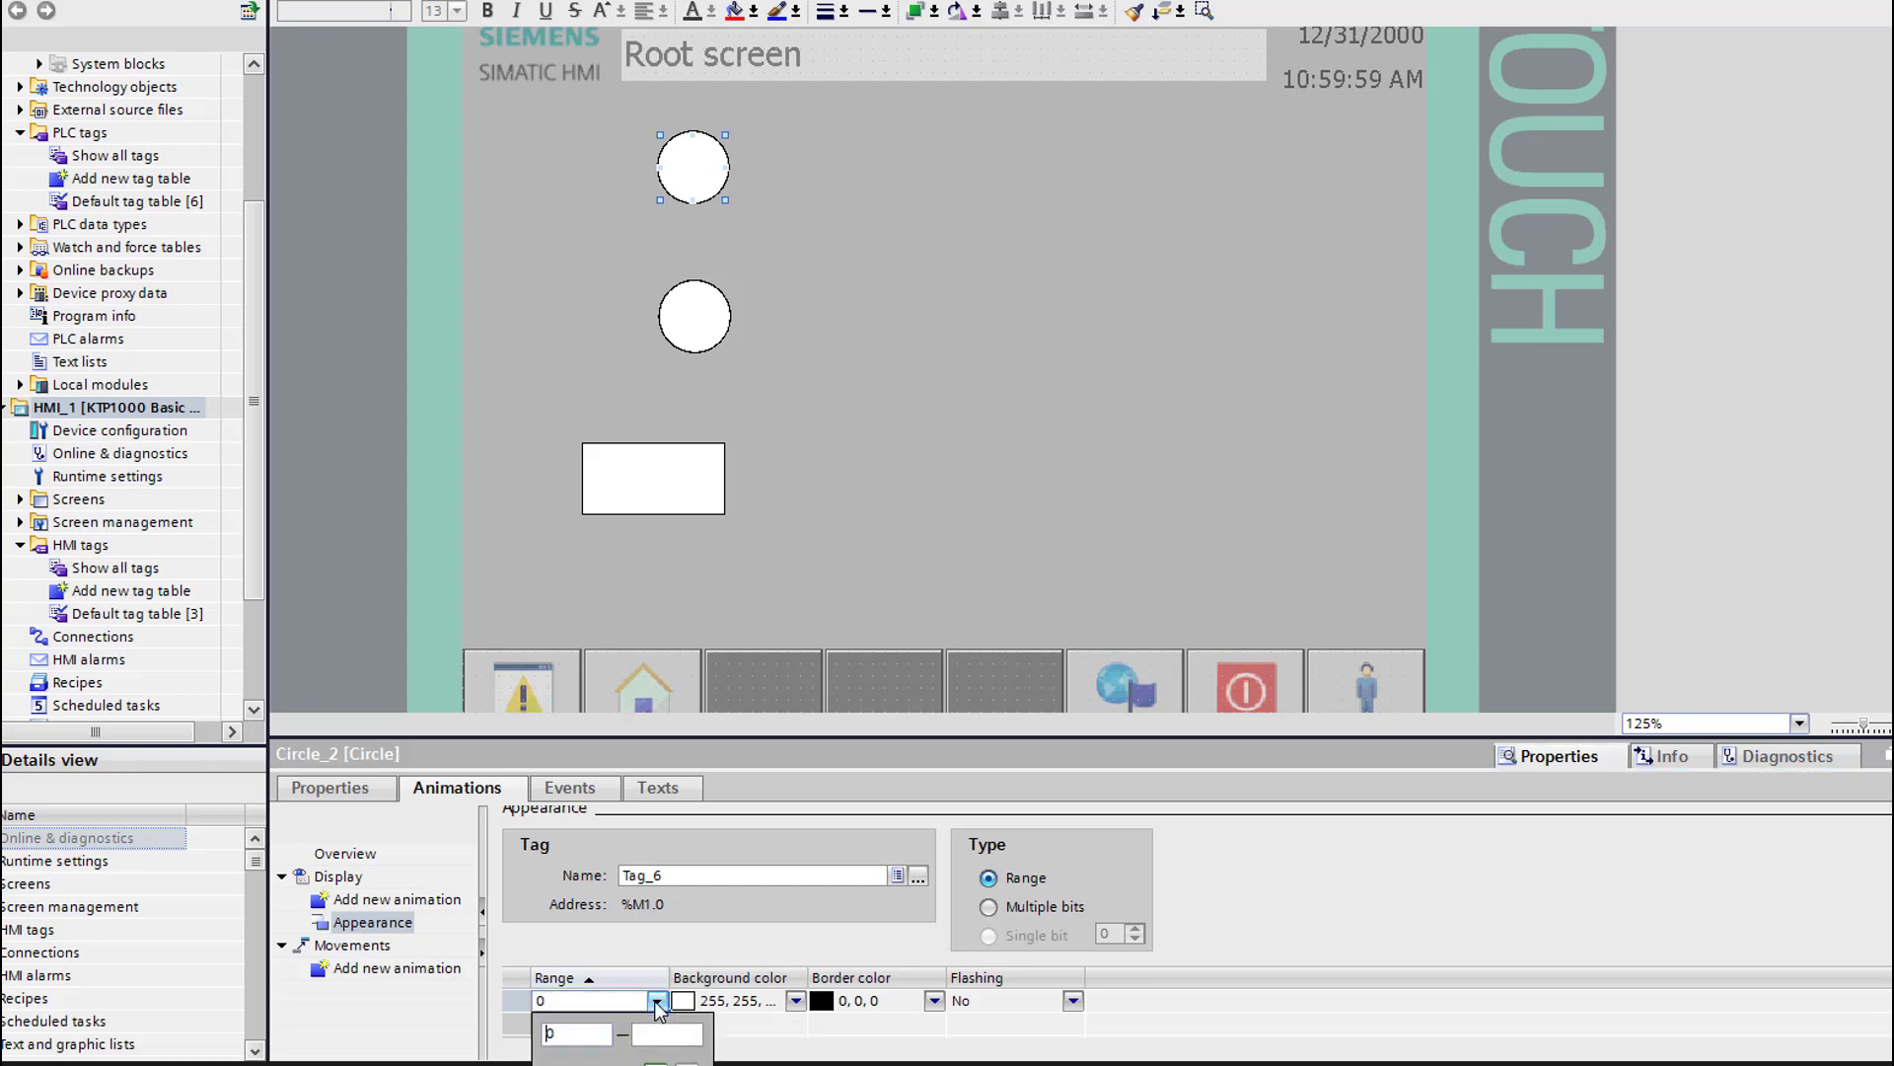
pyautogui.click(688, 1033)
pyautogui.write('0')
pyautogui.press('Return')
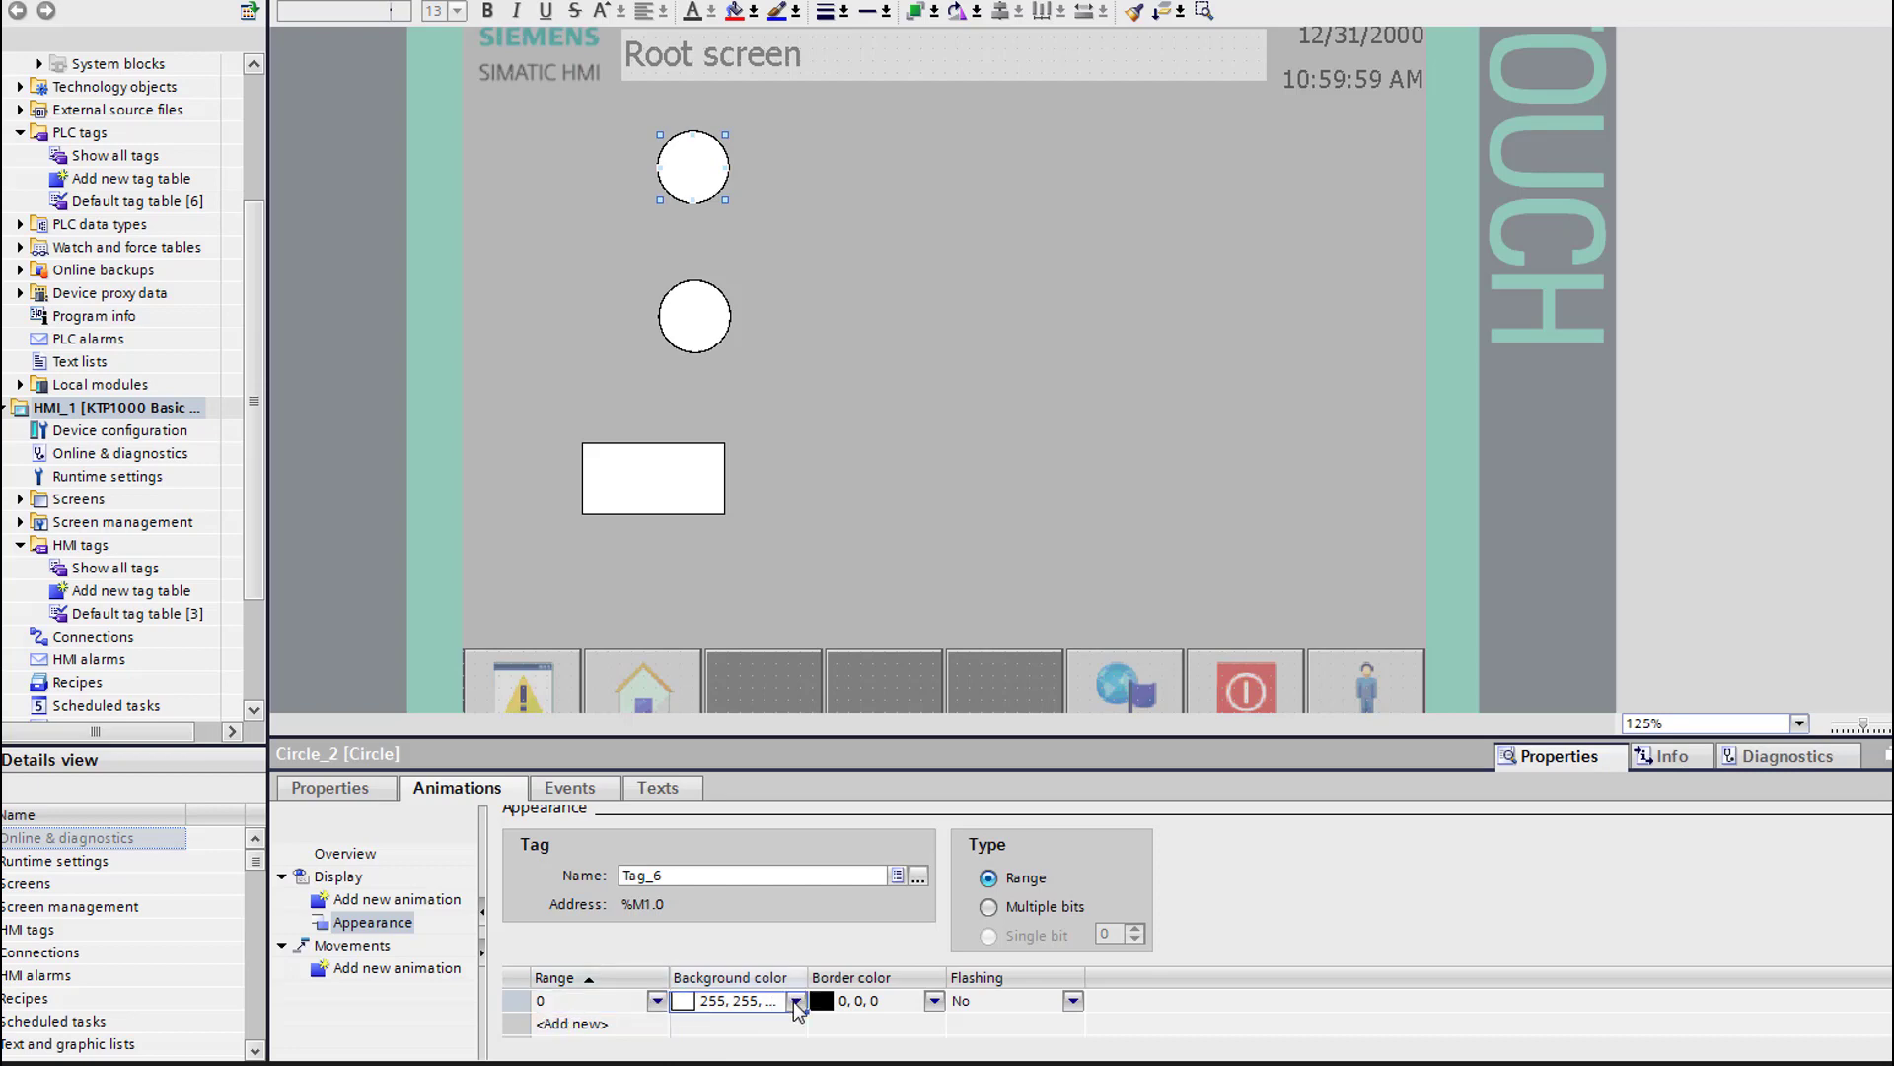
pyautogui.click(795, 1000)
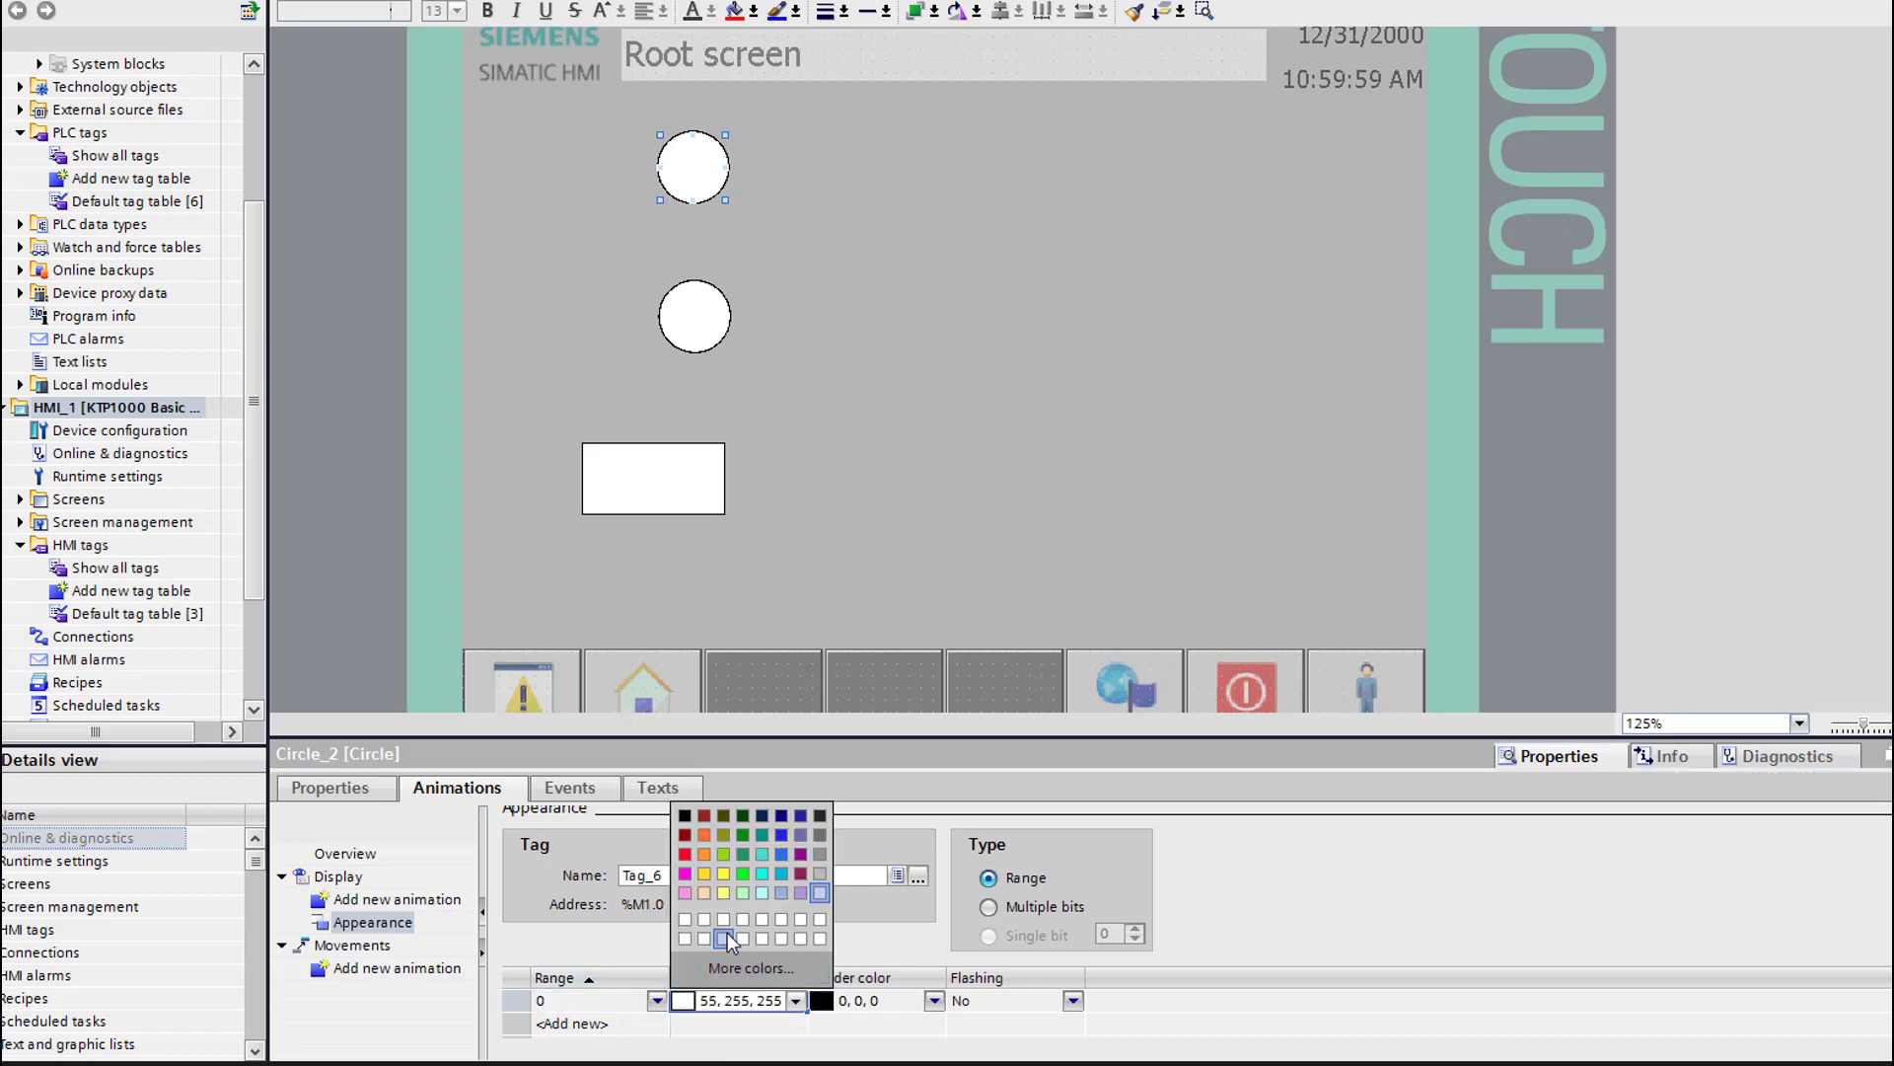
pyautogui.click(685, 854)
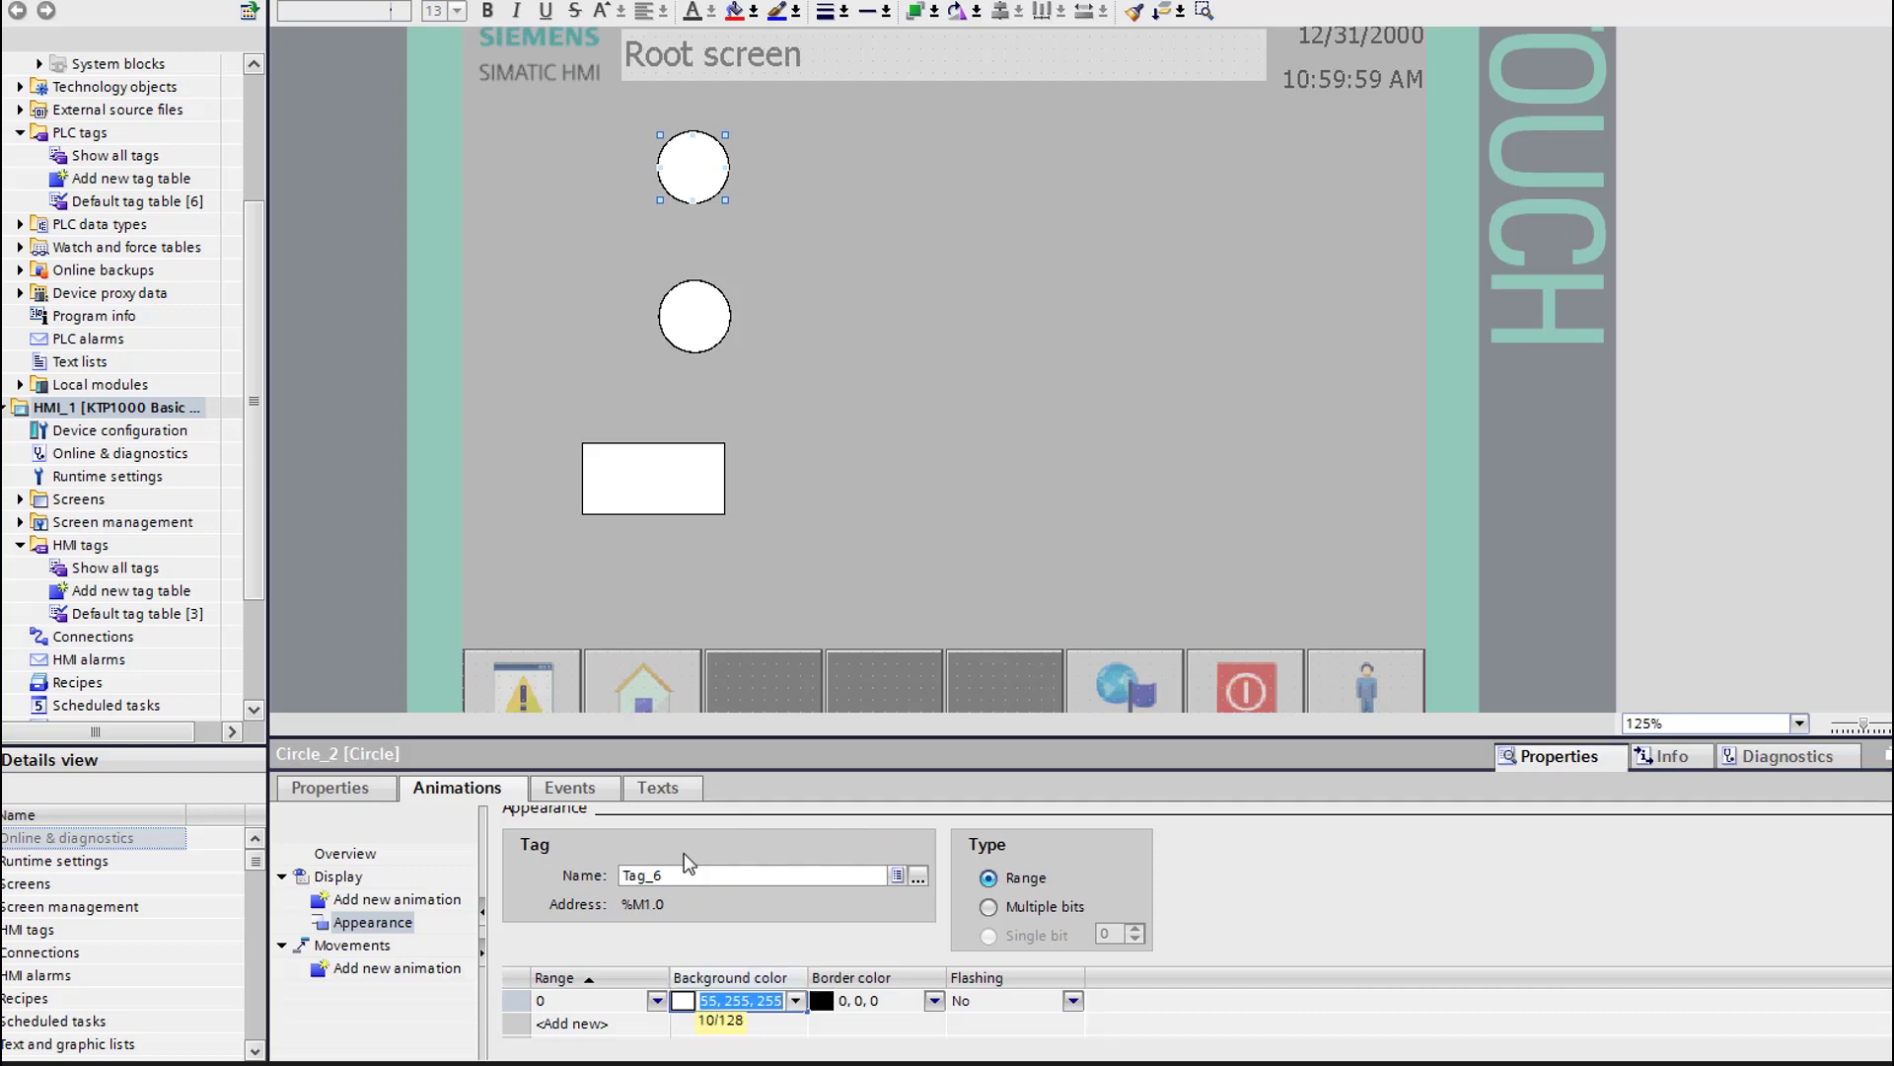
# Add a second appearance range for value 1 with a green background color (0, 255, 31)
pyautogui.click(621, 1023)
pyautogui.click(647, 1026)
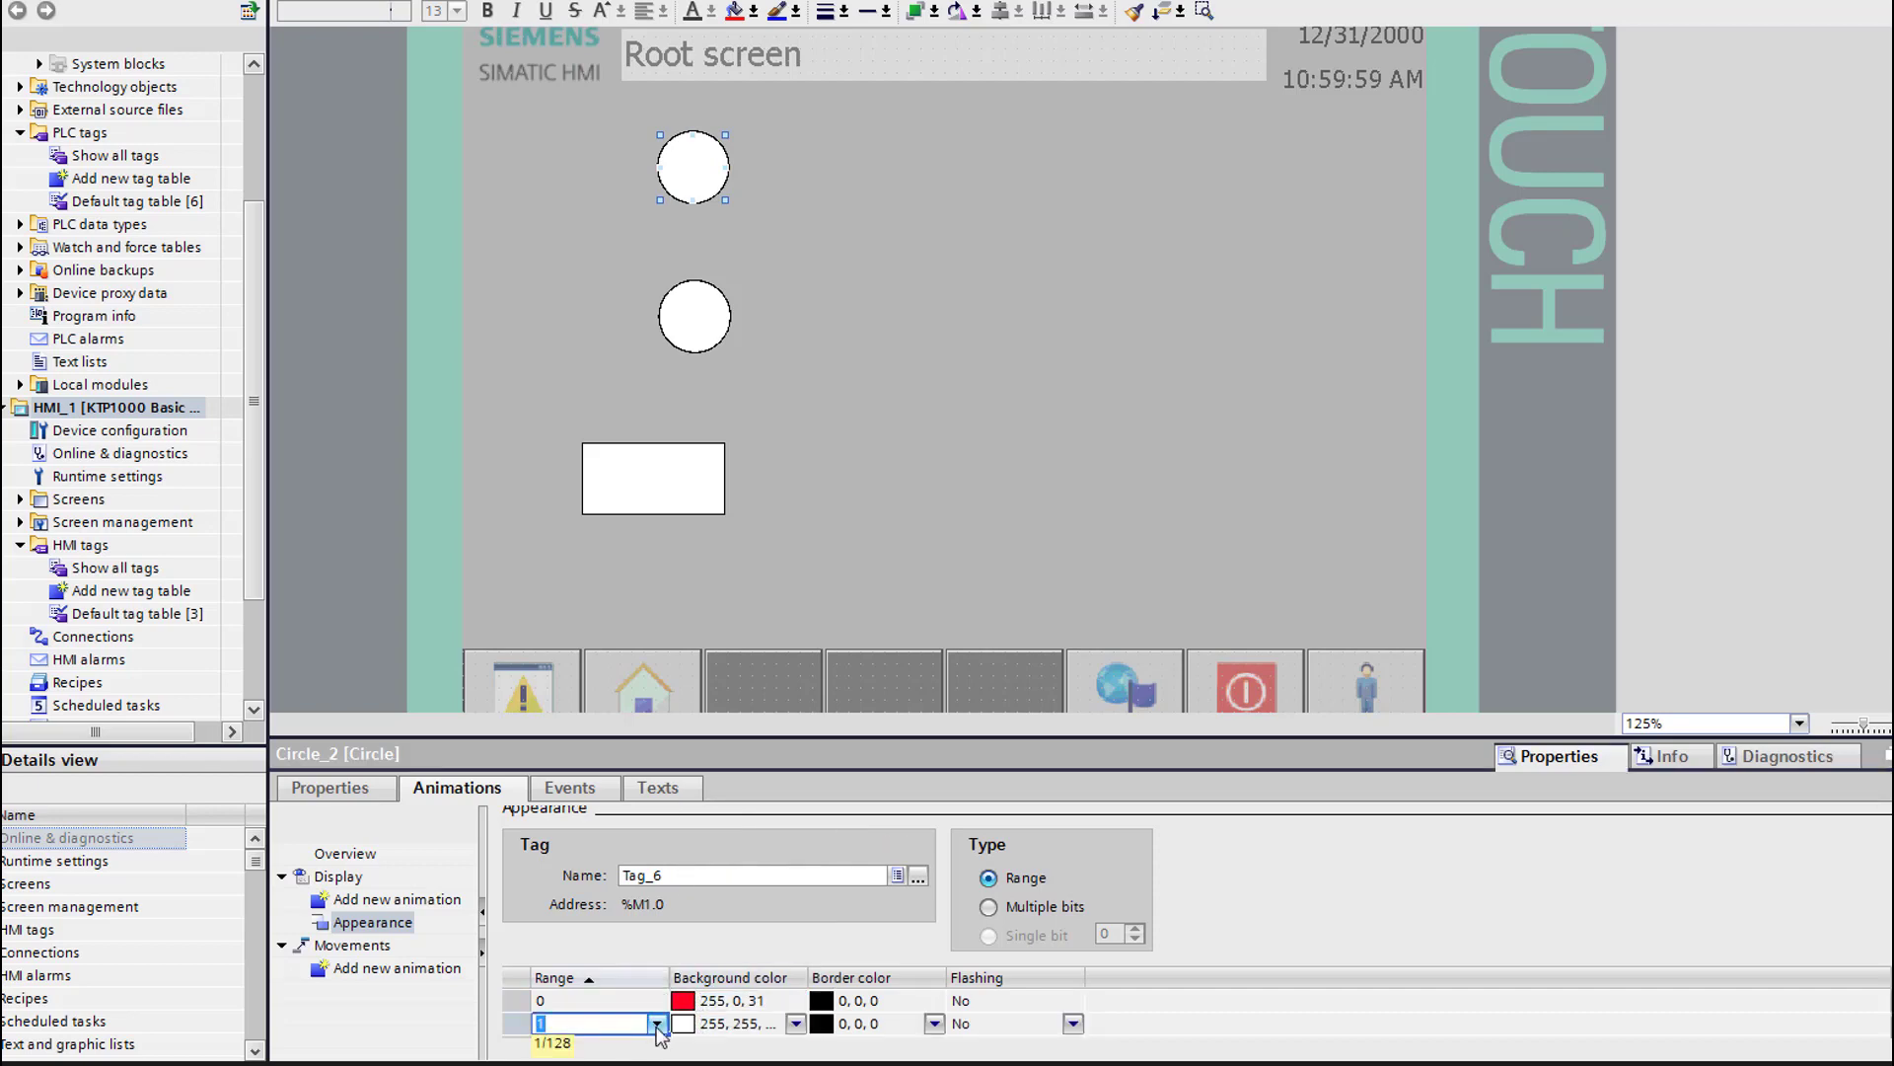
pyautogui.click(657, 1025)
pyautogui.click(670, 957)
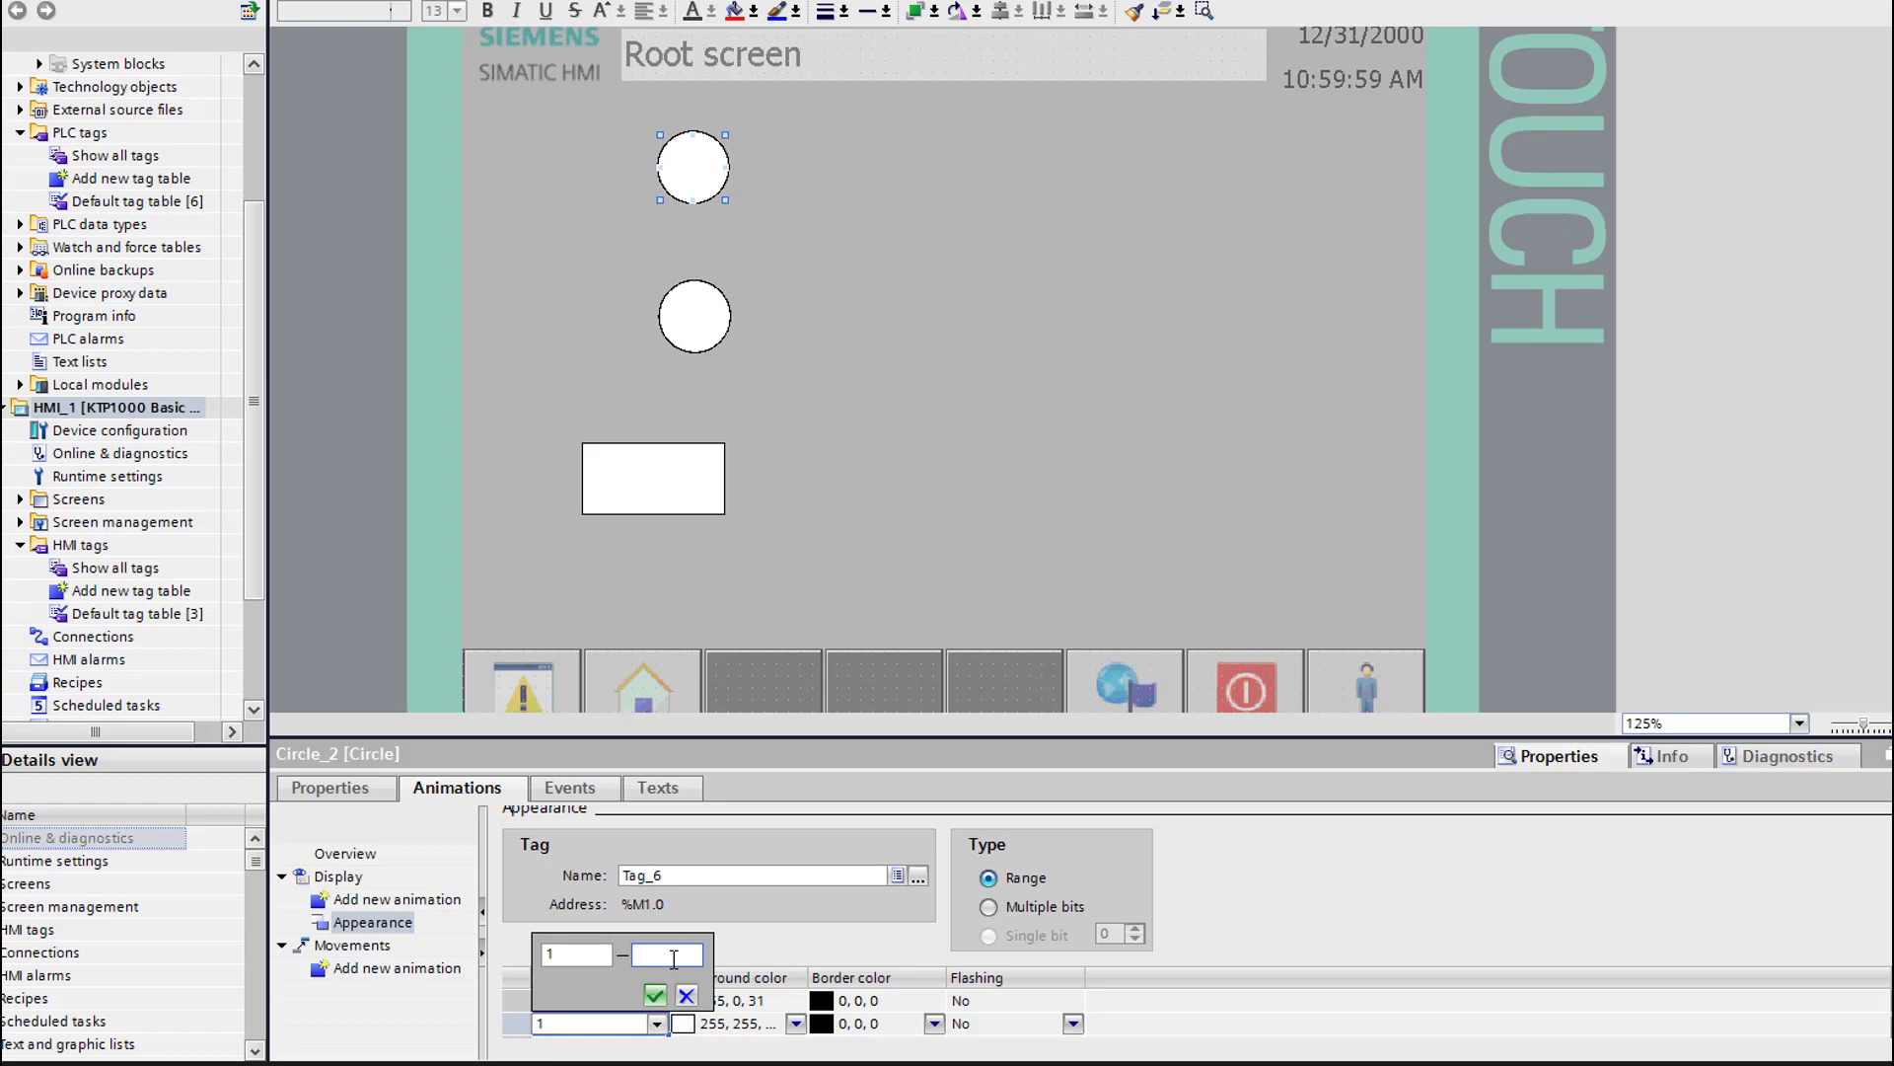
pyautogui.write('1')
pyautogui.click(681, 995)
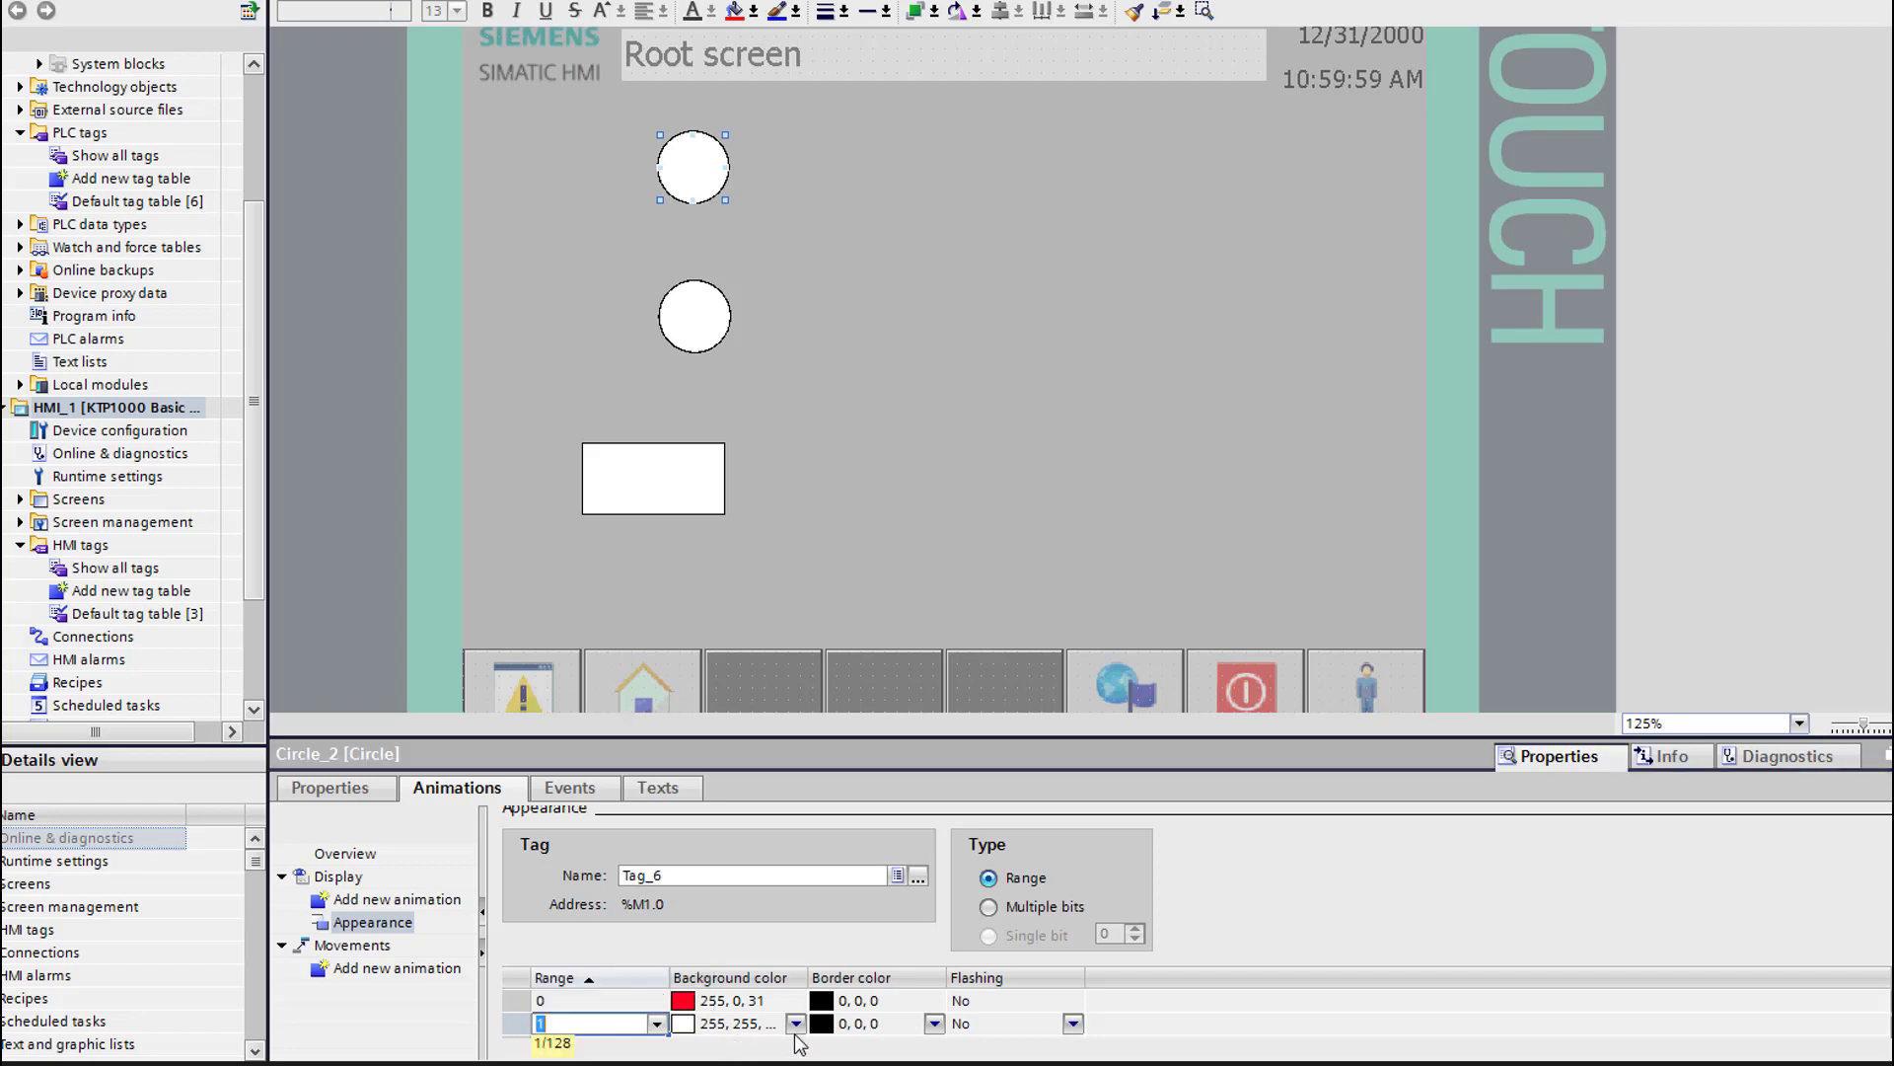
pyautogui.click(795, 1032)
pyautogui.click(796, 1030)
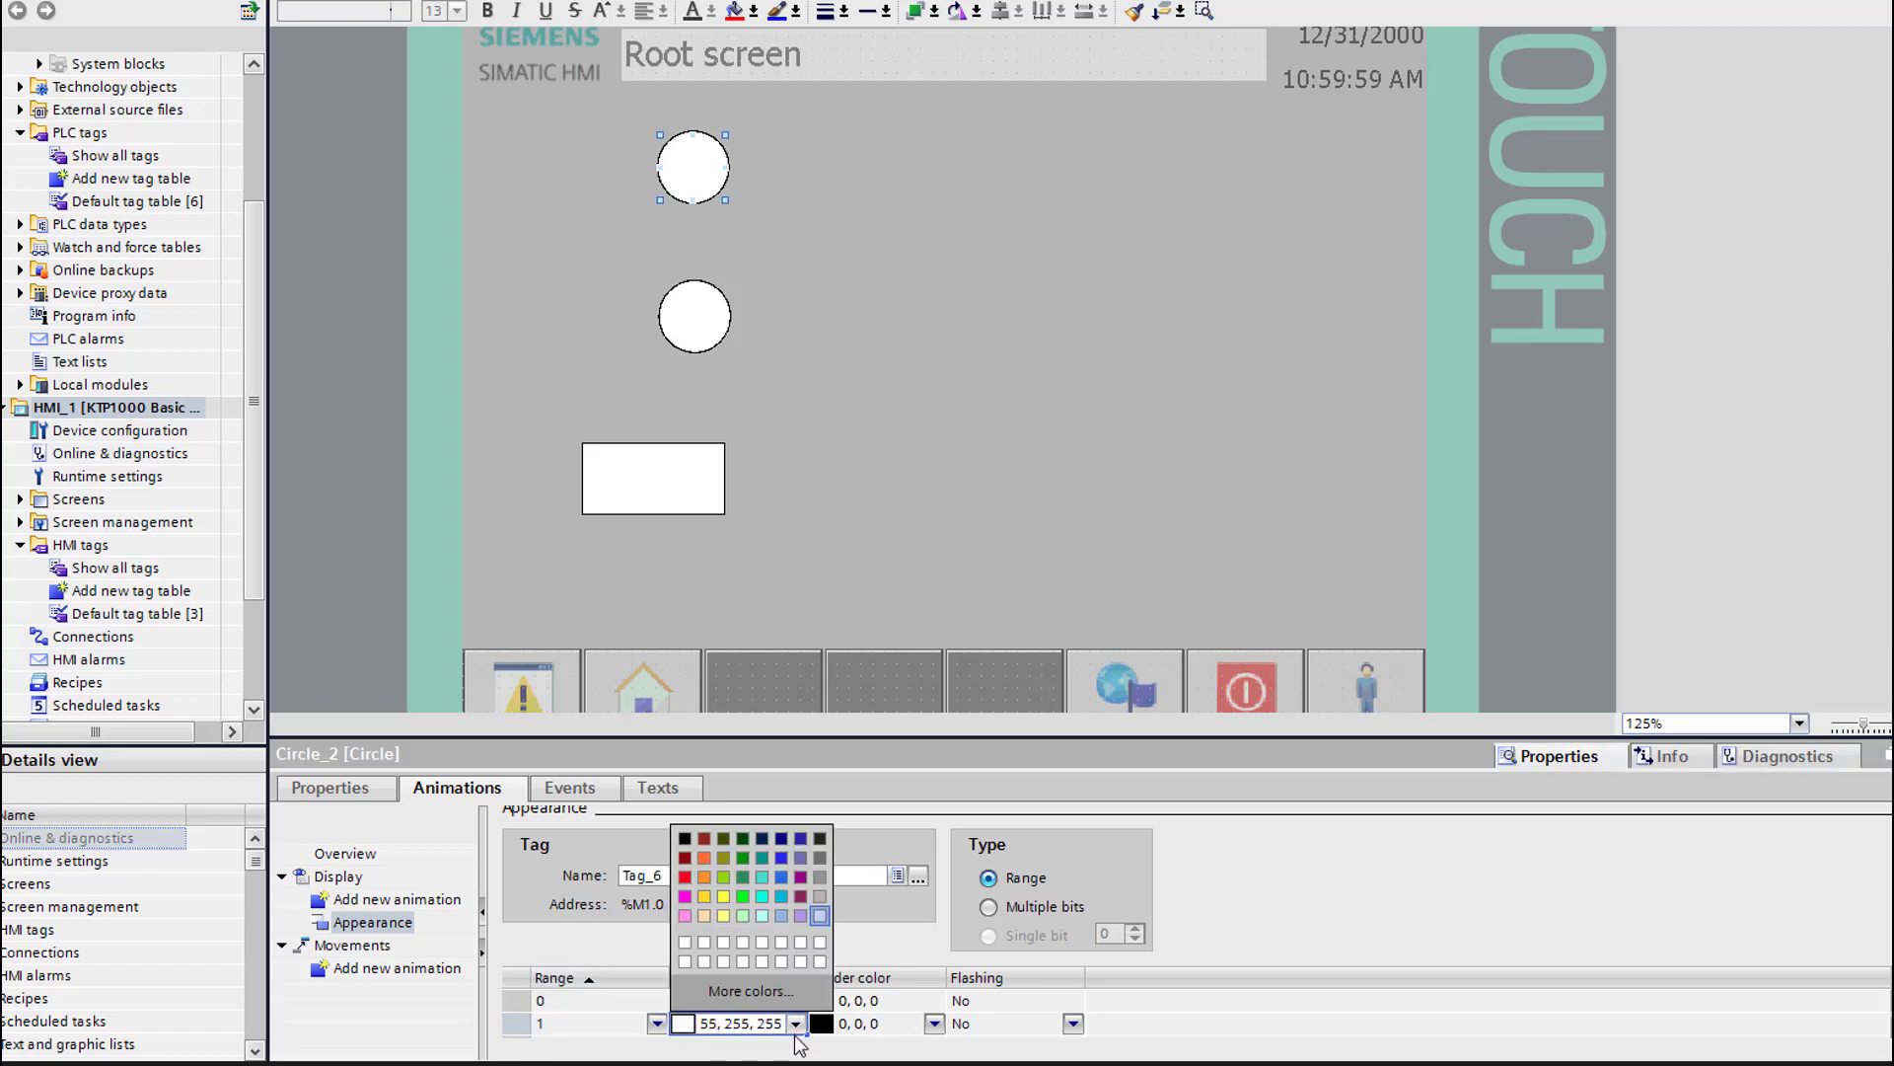
pyautogui.click(742, 894)
# Set flashing to Yes for the upper circle's value 1 appearance range
pyautogui.click(1077, 1031)
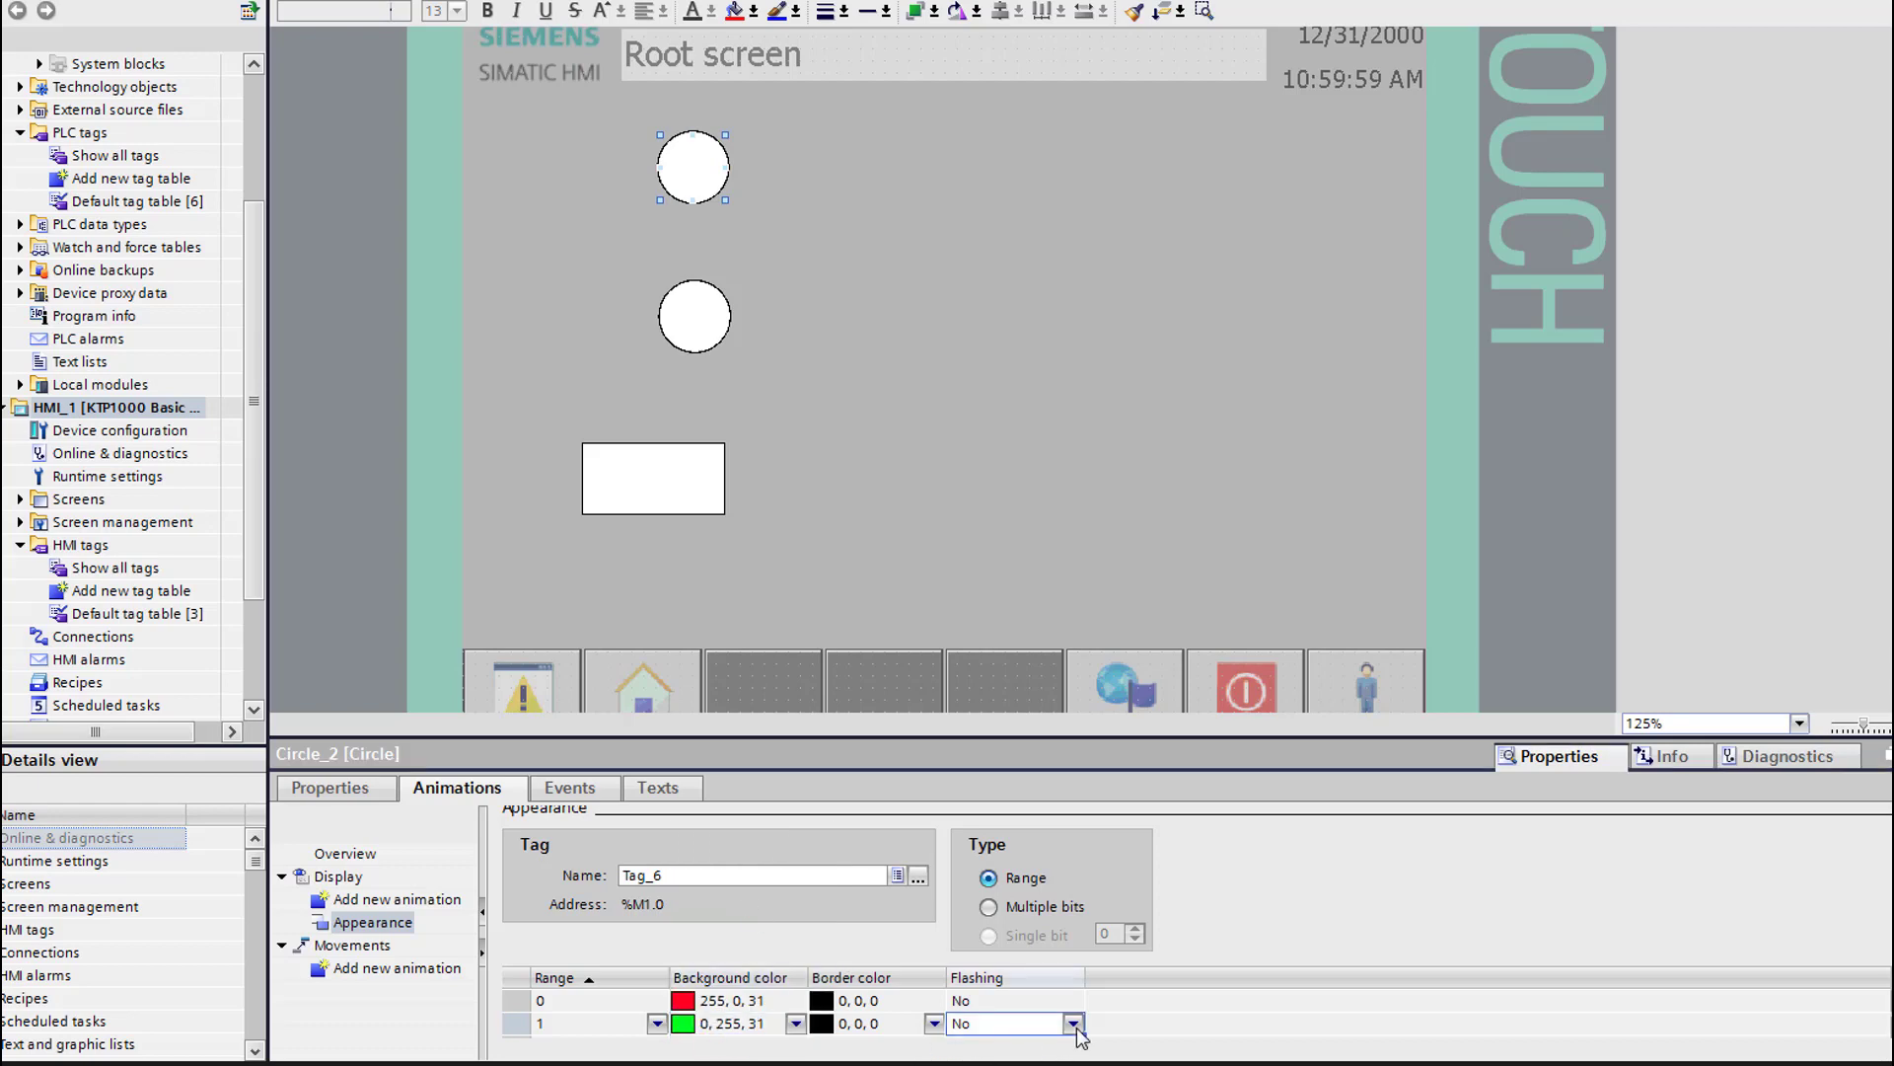
pyautogui.click(1074, 1026)
pyautogui.click(1006, 983)
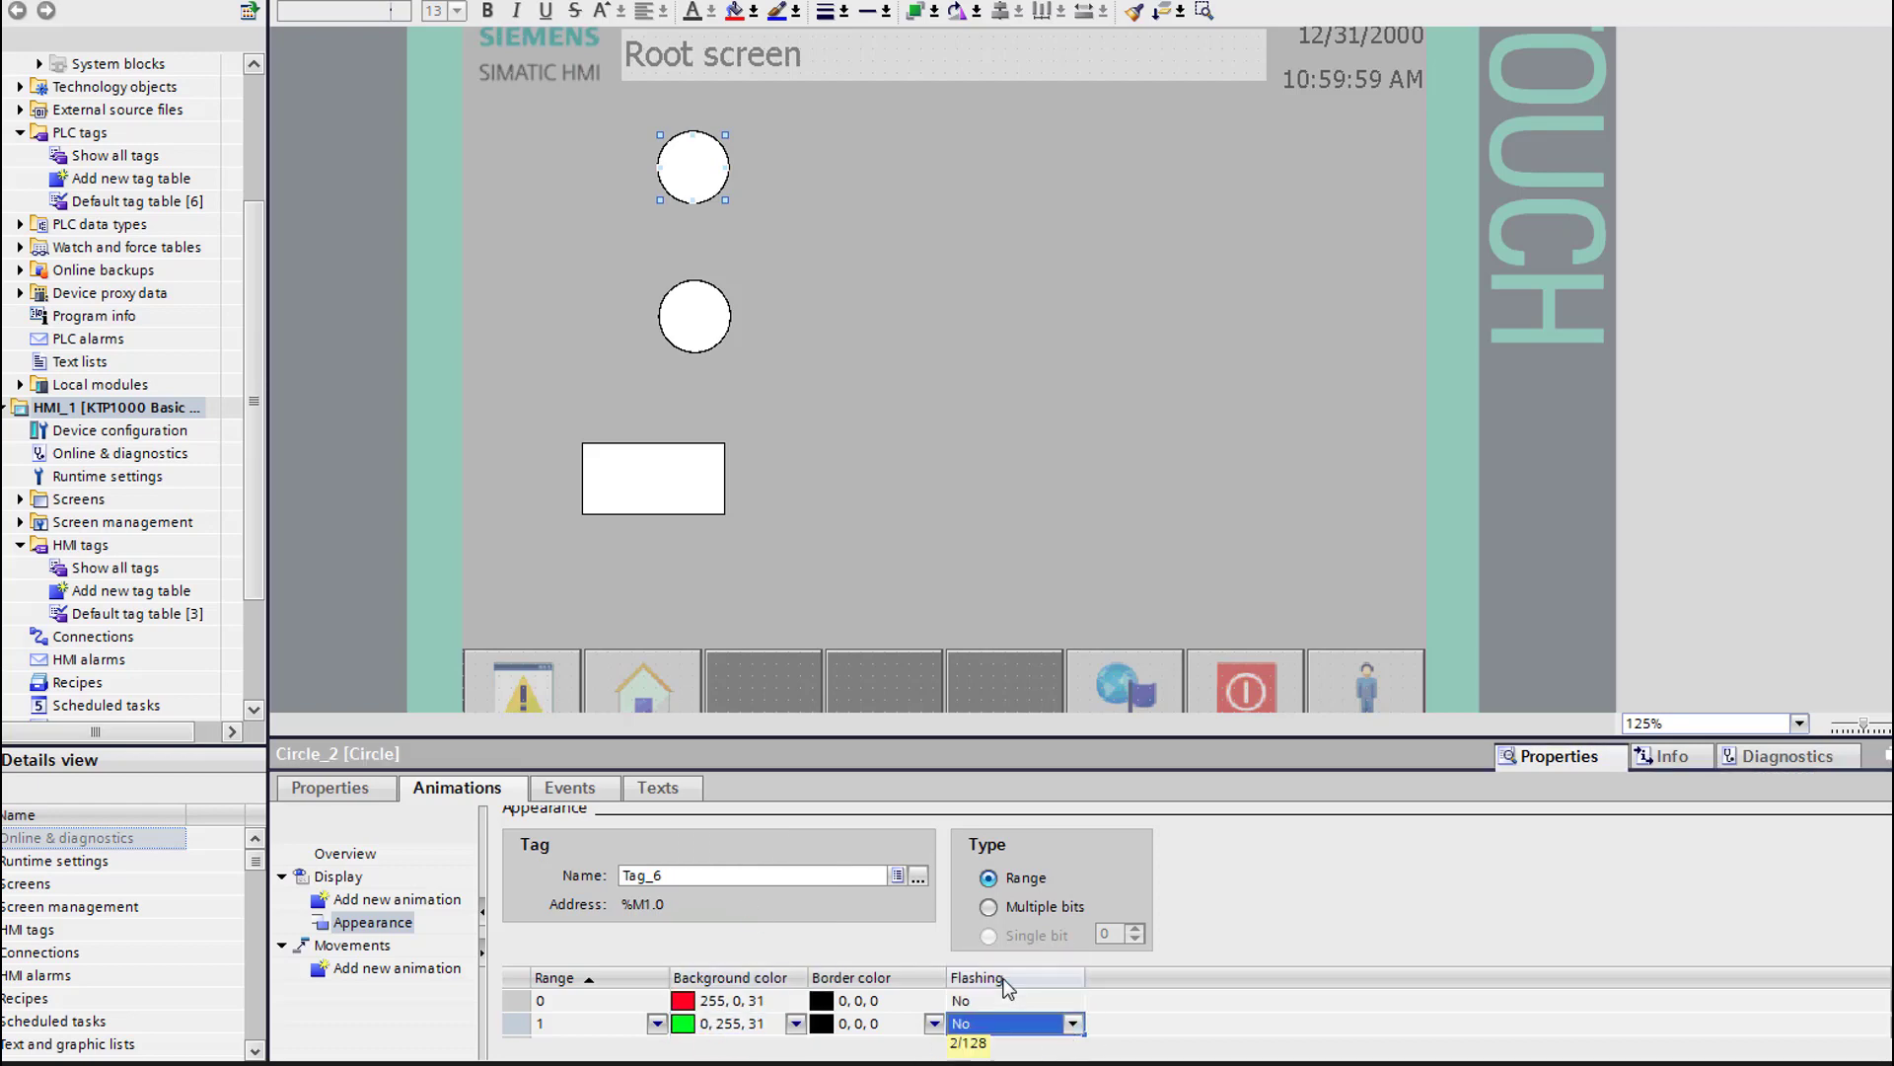
pyautogui.press('Down')
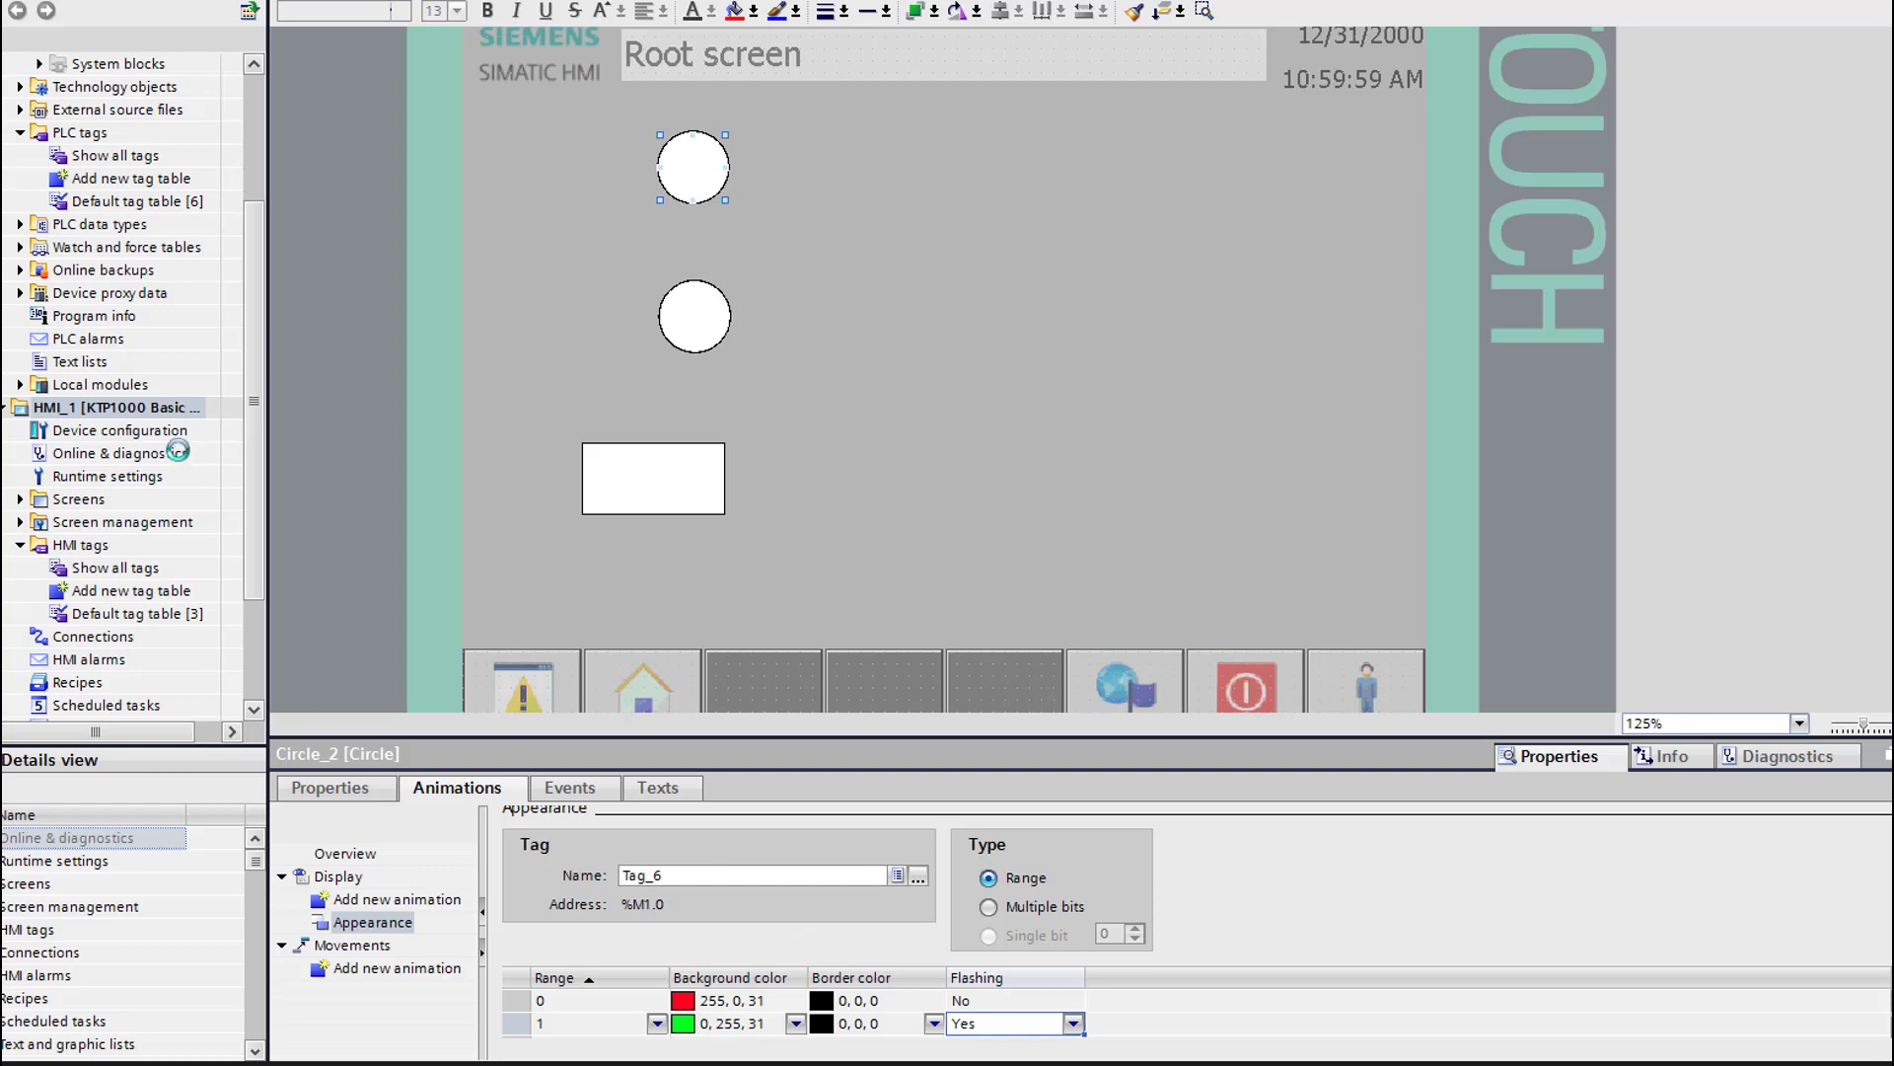
# Set the acquisition cycle of Tag_6 to 100 ms in the HMI tags table
pyautogui.click(103, 409)
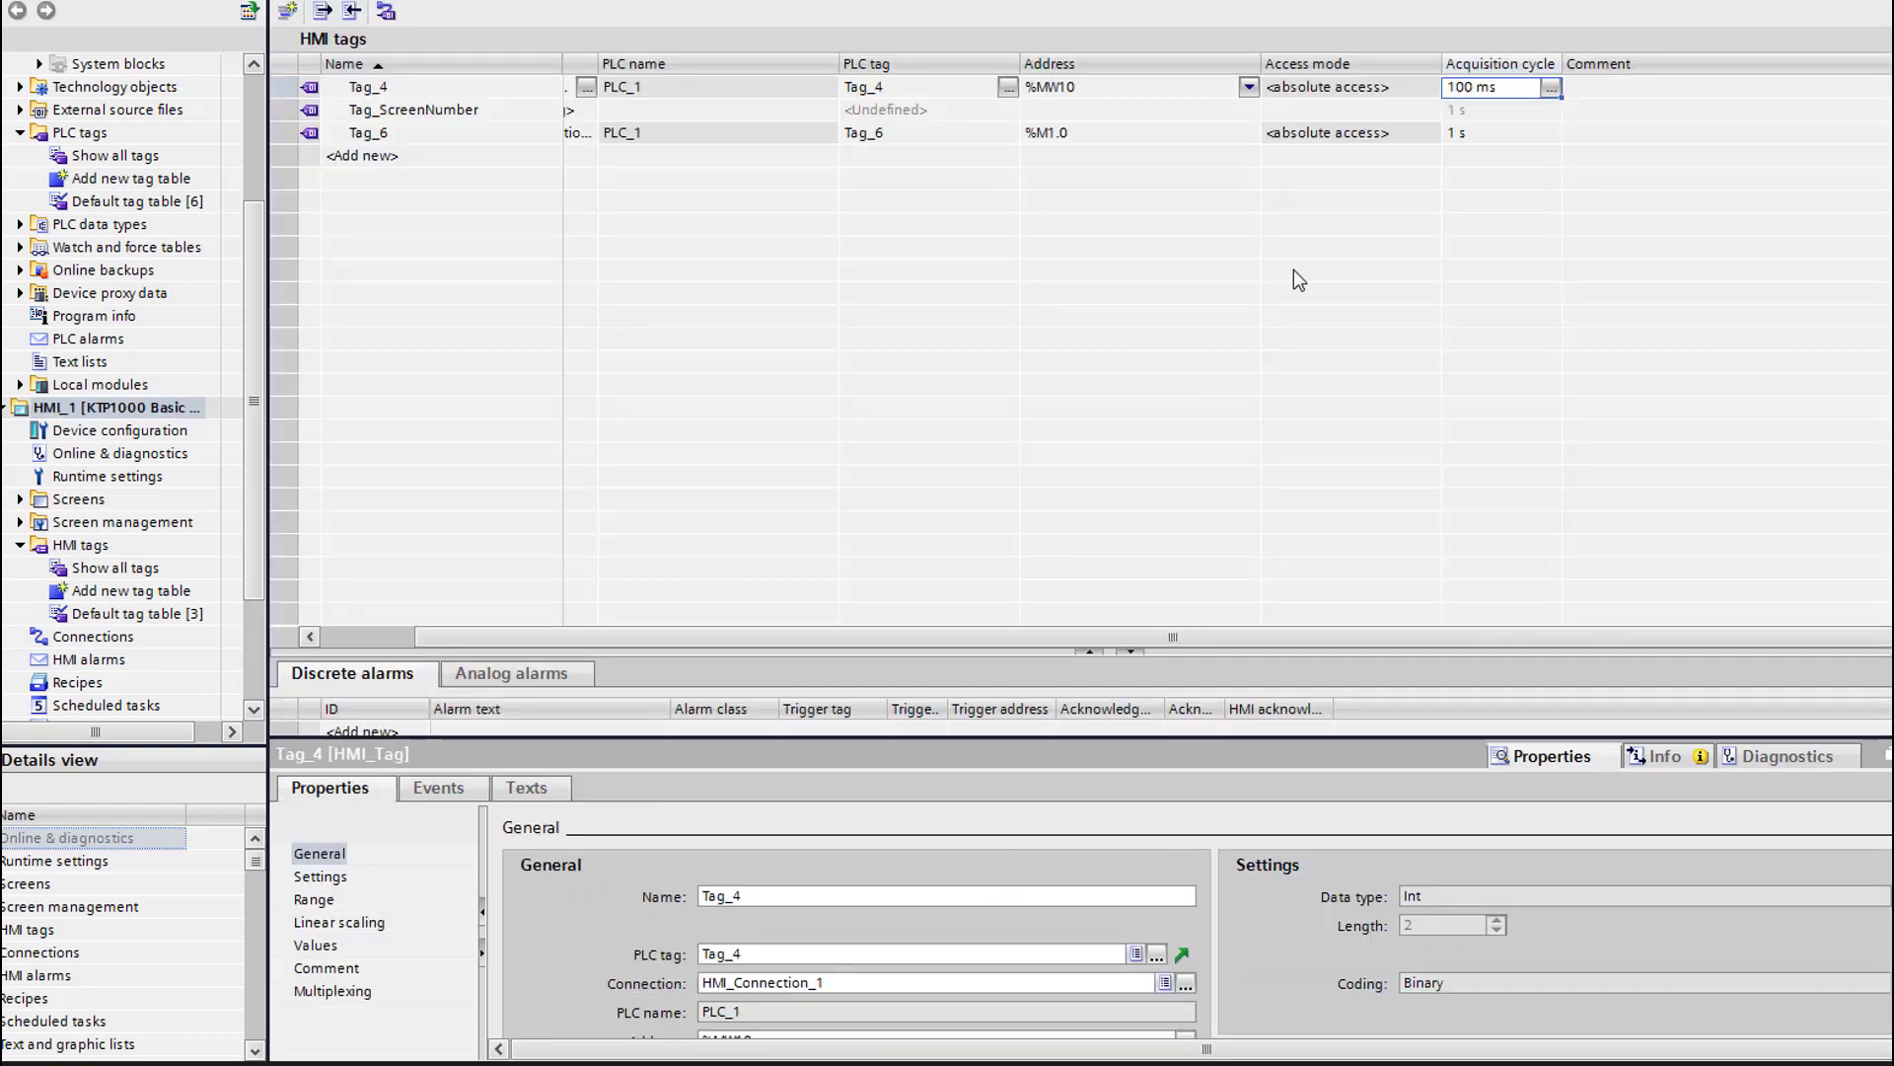
pyautogui.click(1495, 132)
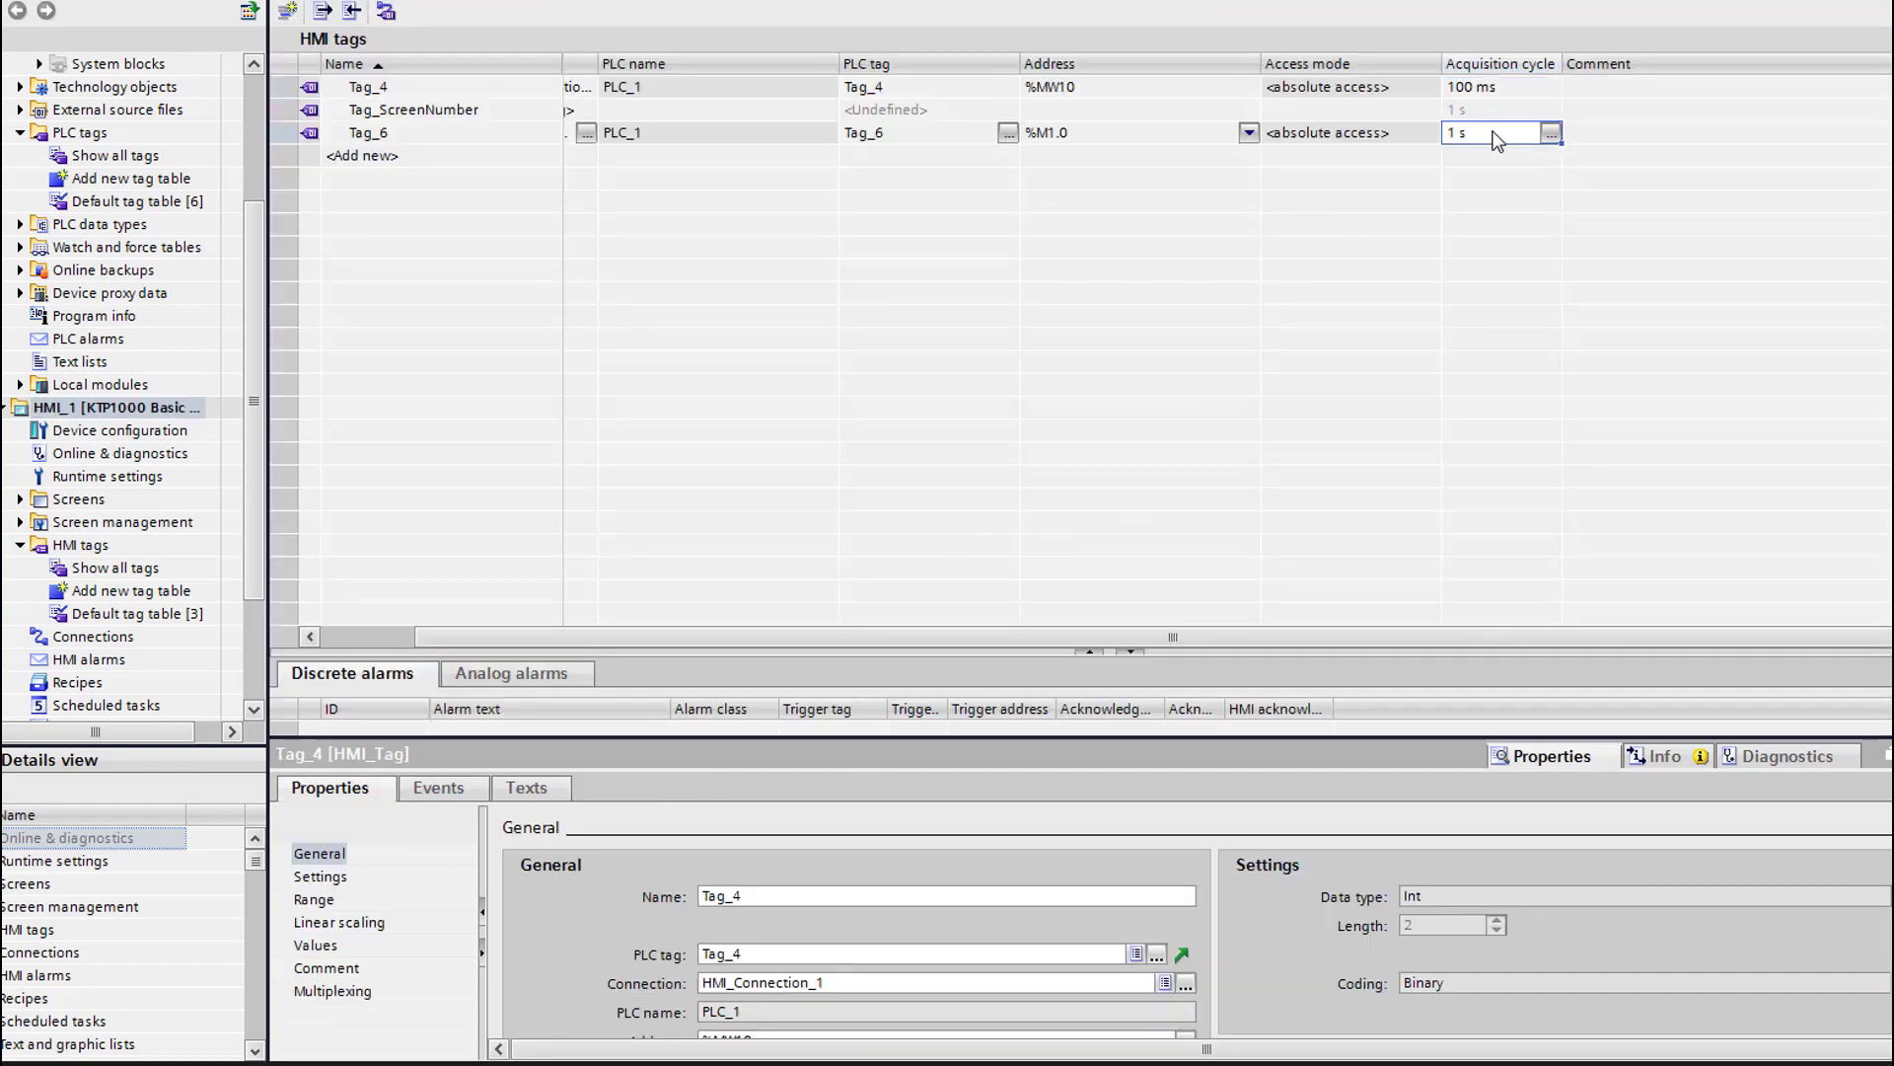
pyautogui.click(1551, 133)
pyautogui.click(1788, 253)
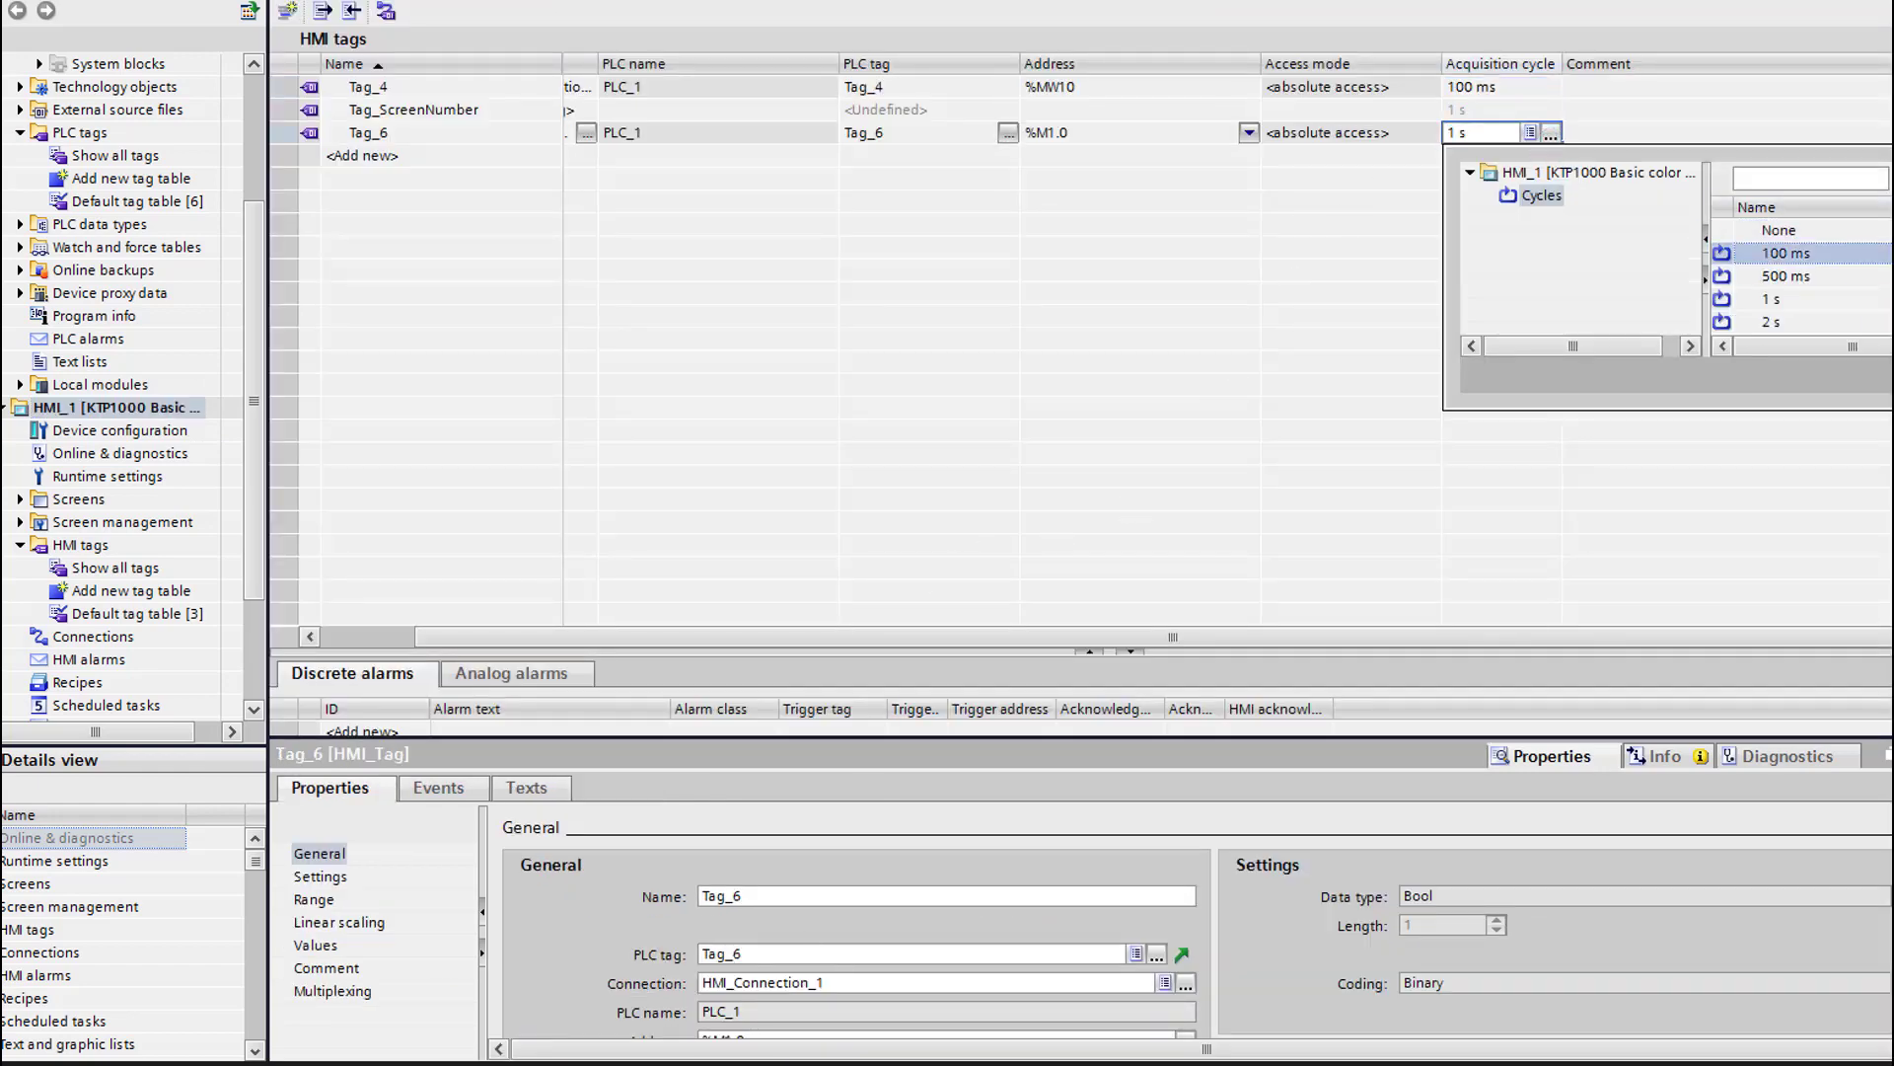
pyautogui.press('Return')
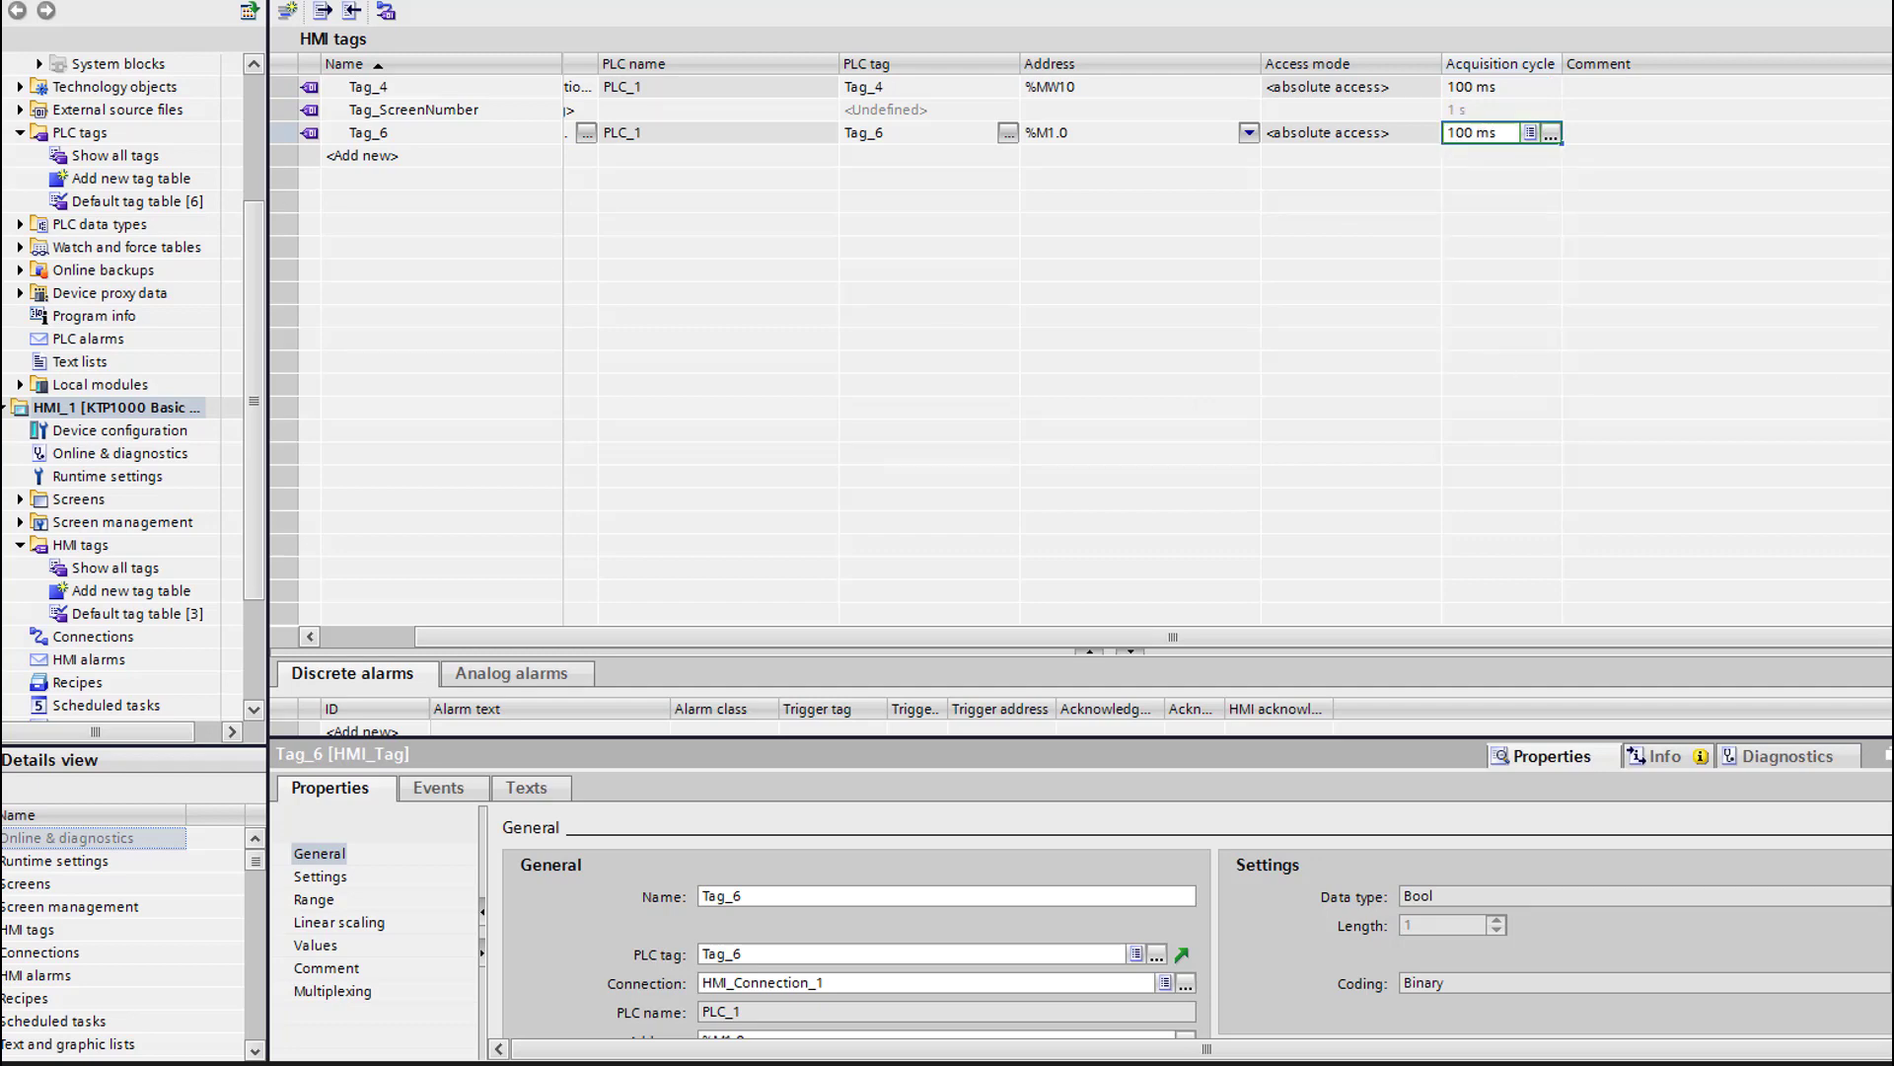
# Compile HMI_1, start its runtime simulation and switch to PLCSIM
pyautogui.click(90, 407)
pyautogui.hotkey('ctrl', 'b')
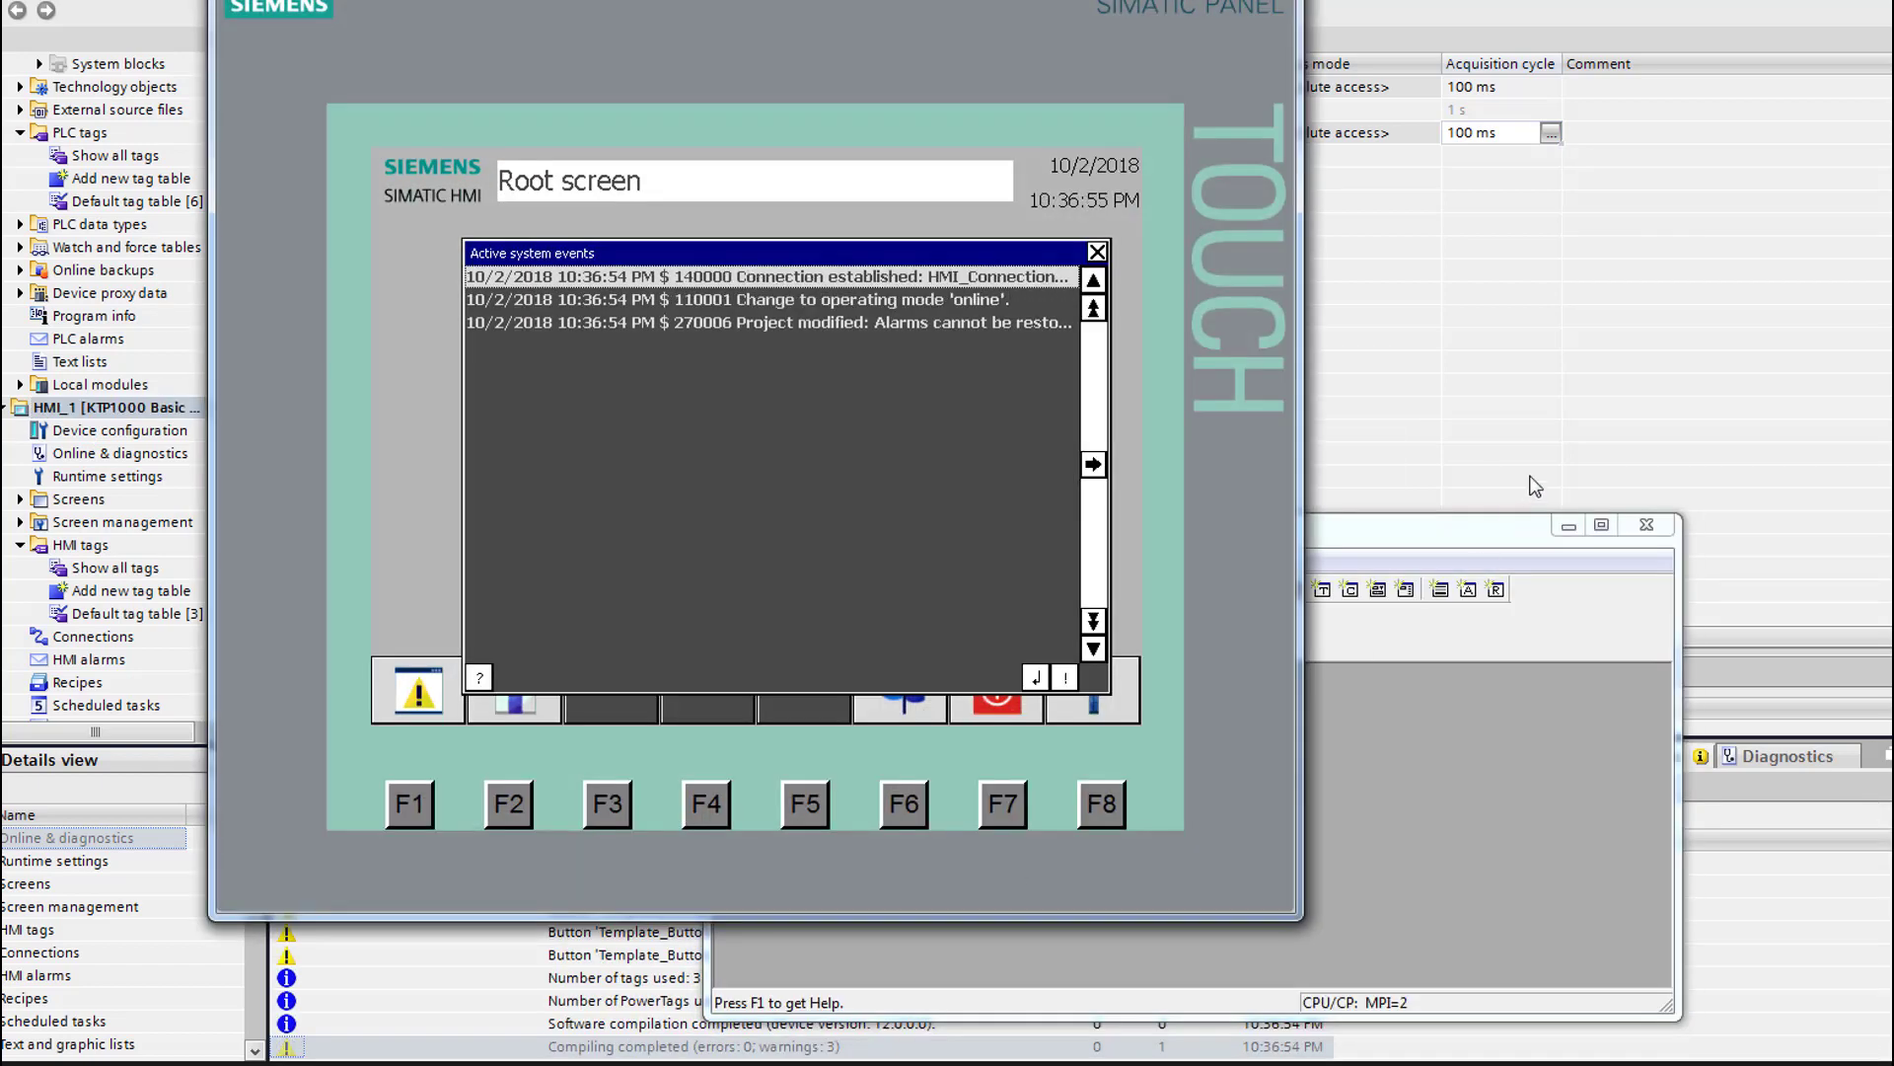
pyautogui.click(1460, 526)
# Test the upper circle's color change and flashing by repeatedly switching M1.0 on and off in PLCSIM
pyautogui.click(1078, 759)
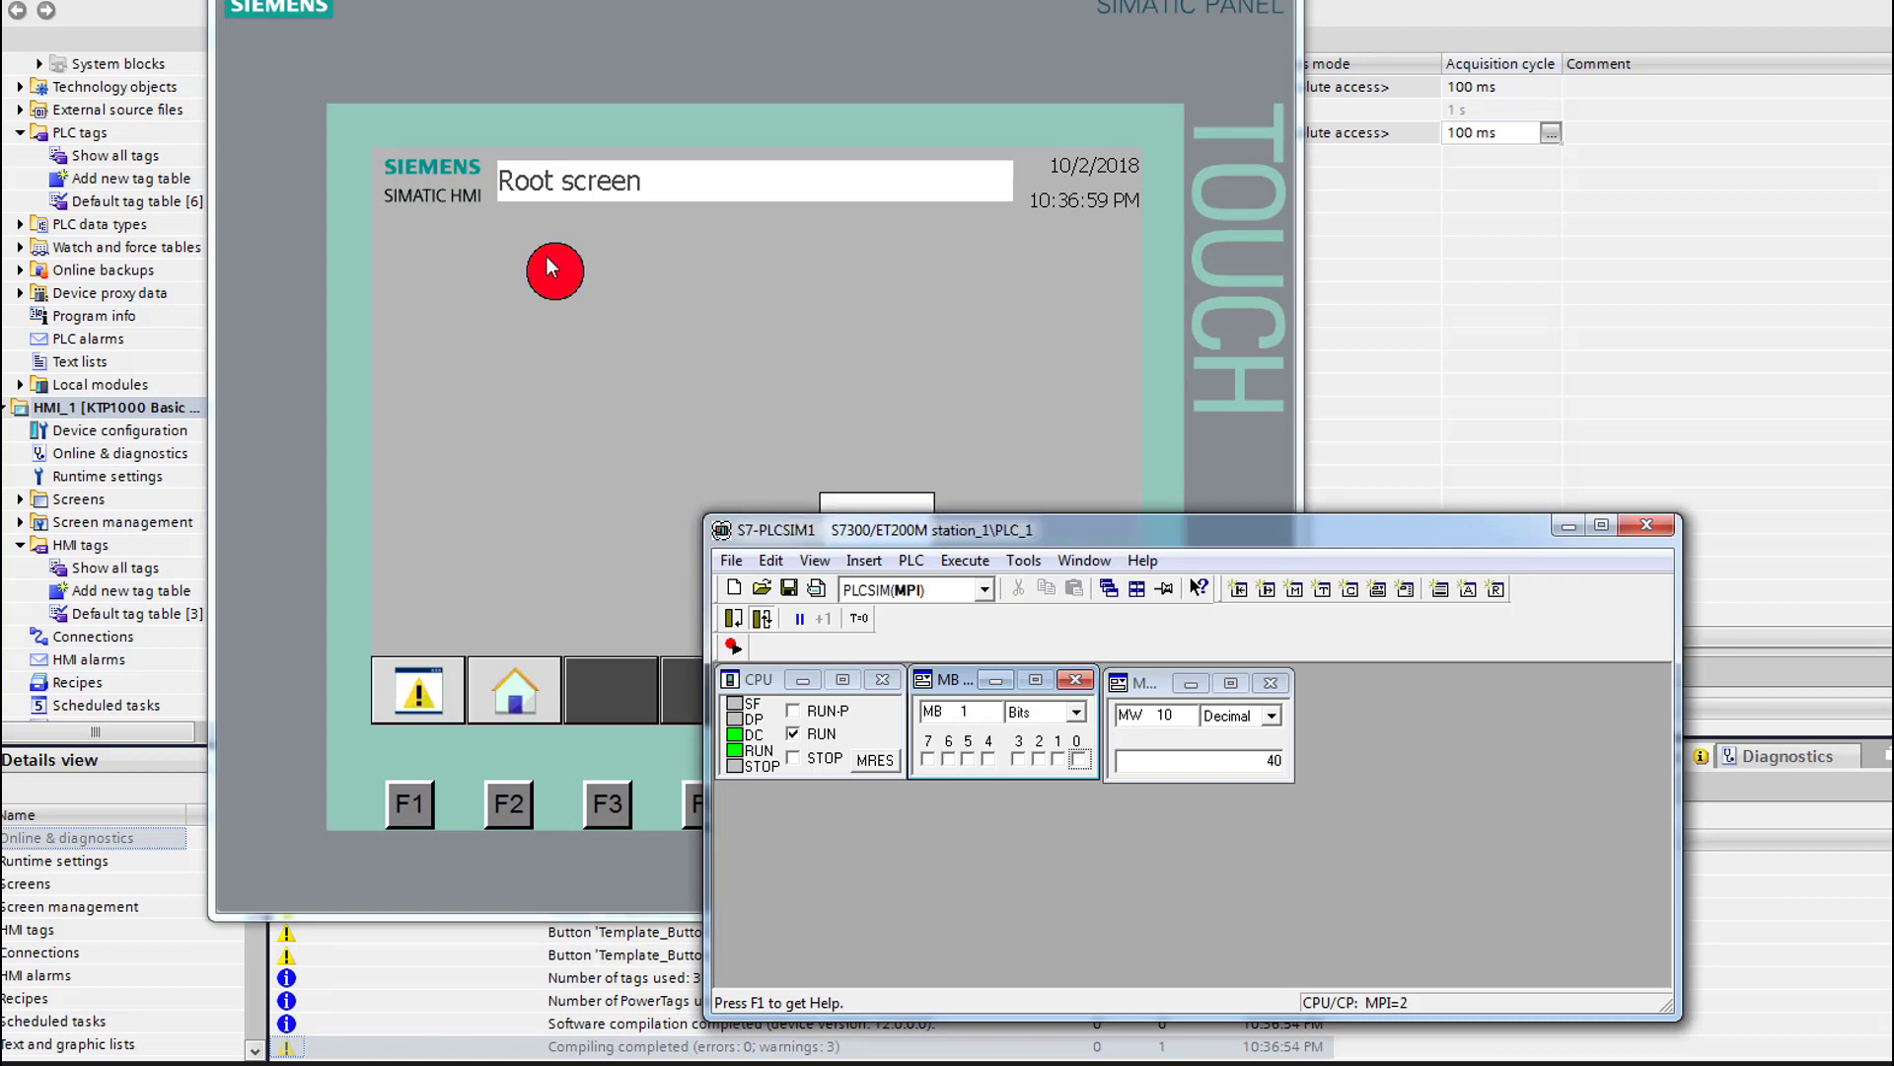
pyautogui.click(1080, 760)
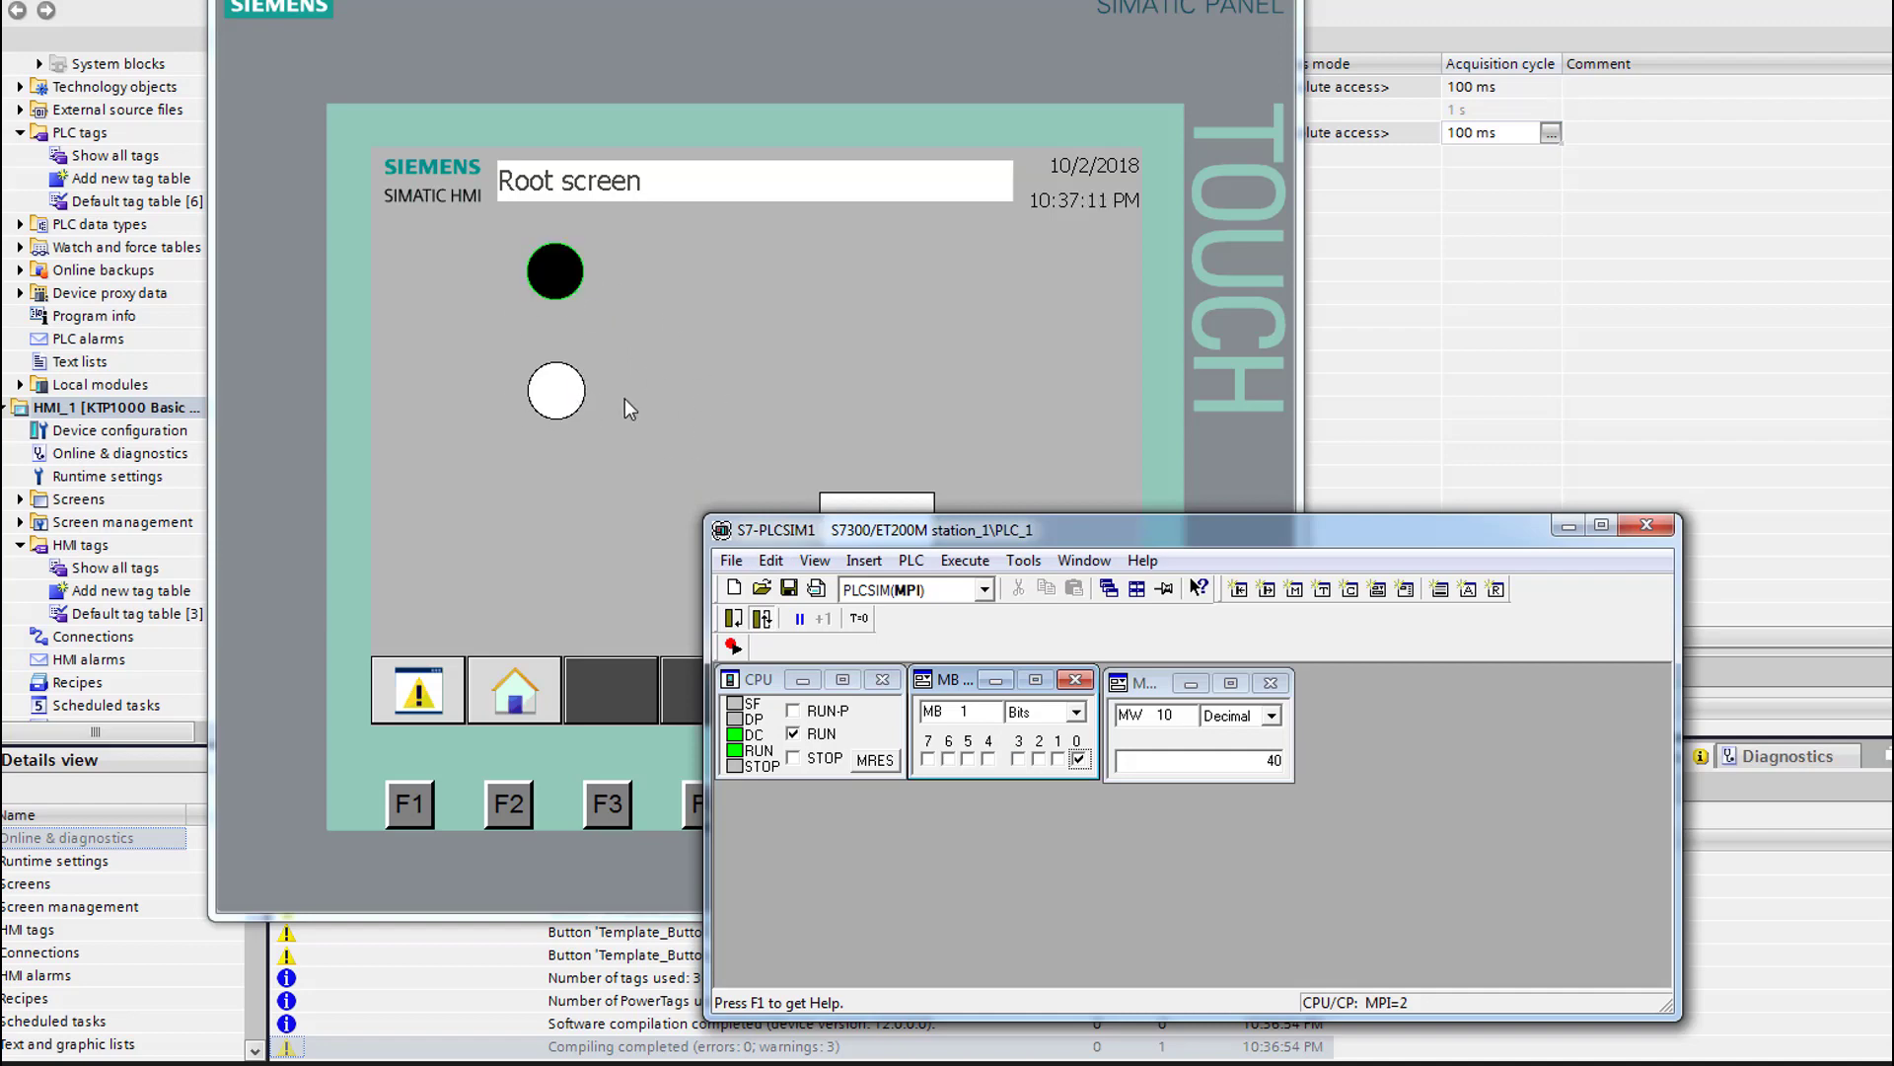
pyautogui.click(1079, 758)
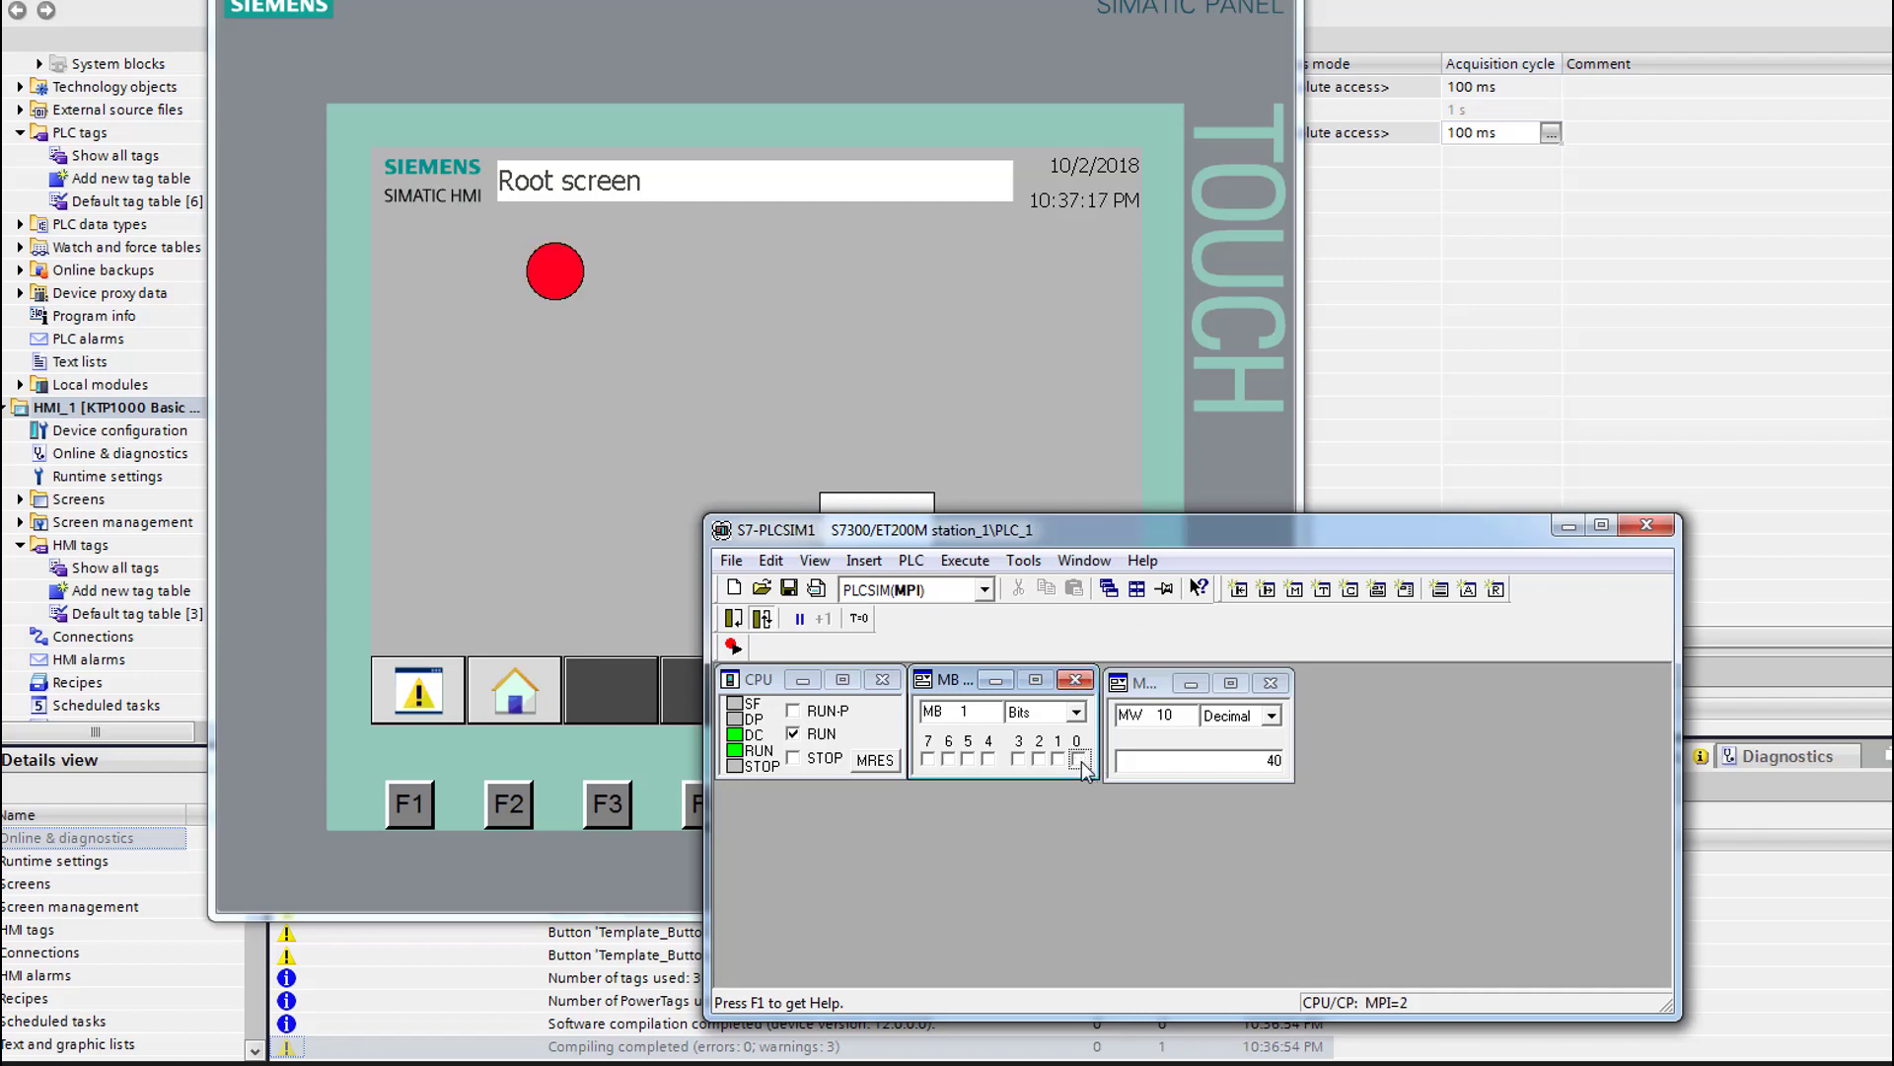
pyautogui.click(1079, 758)
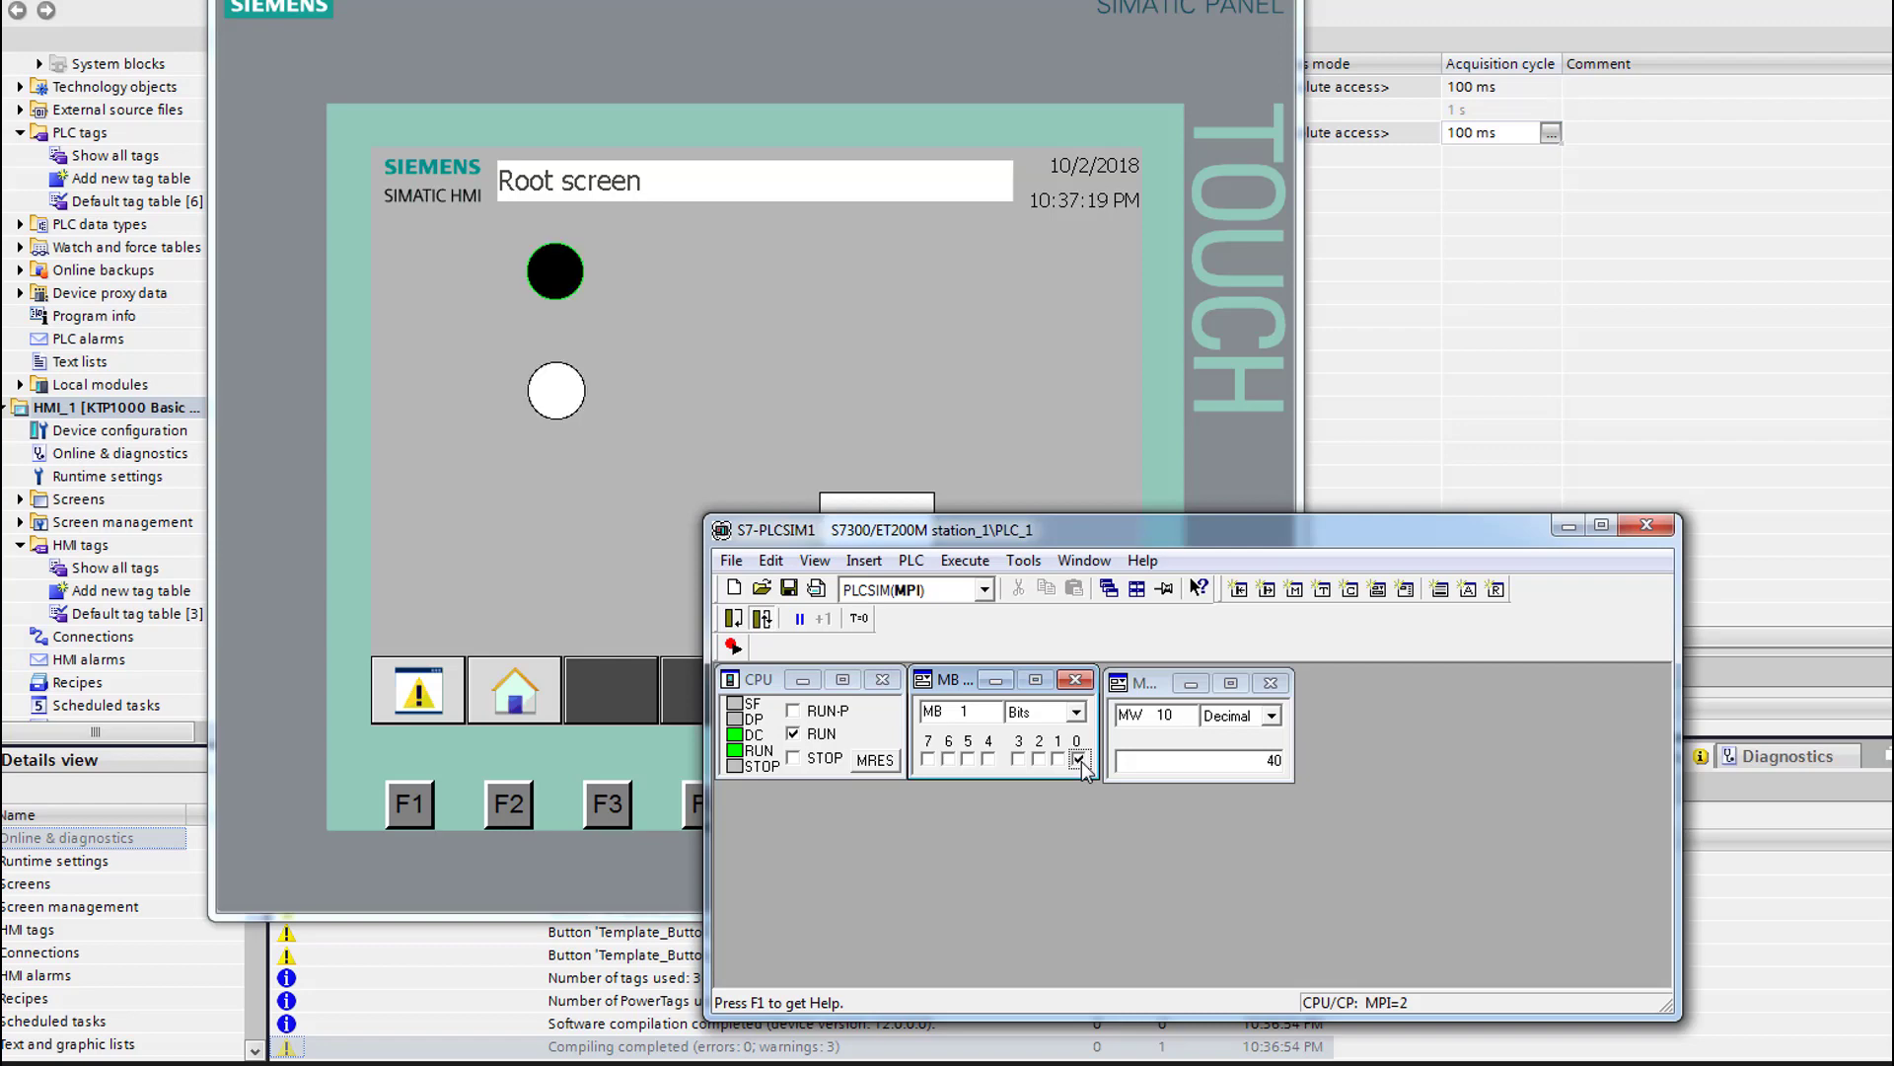
pyautogui.click(1079, 759)
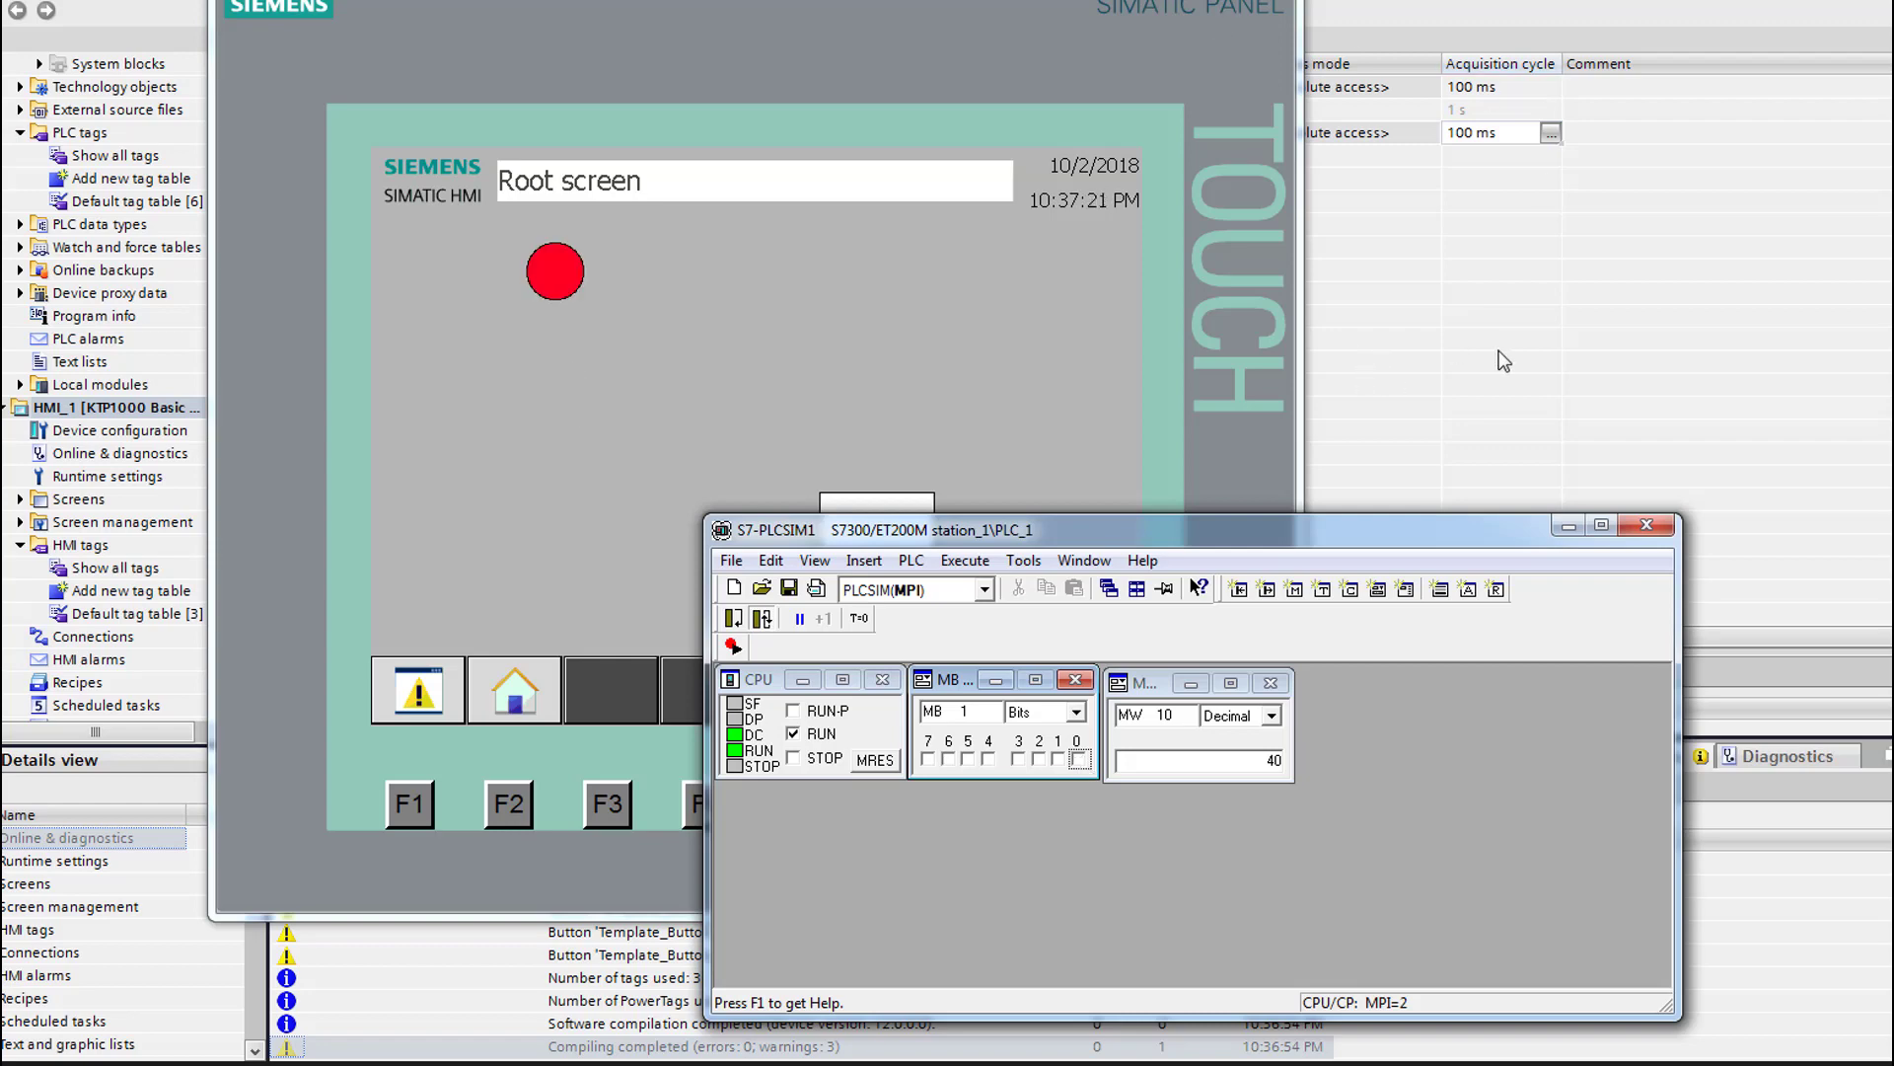